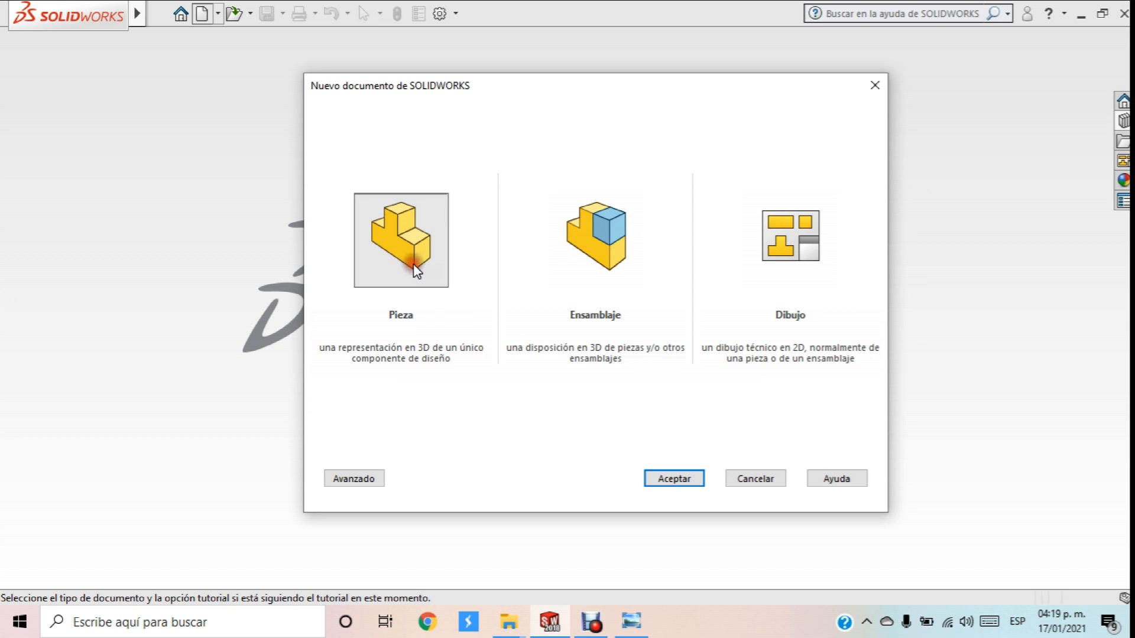
Create a new part document and orient the view normal to the Vista lateral plane
left_click(664, 480)
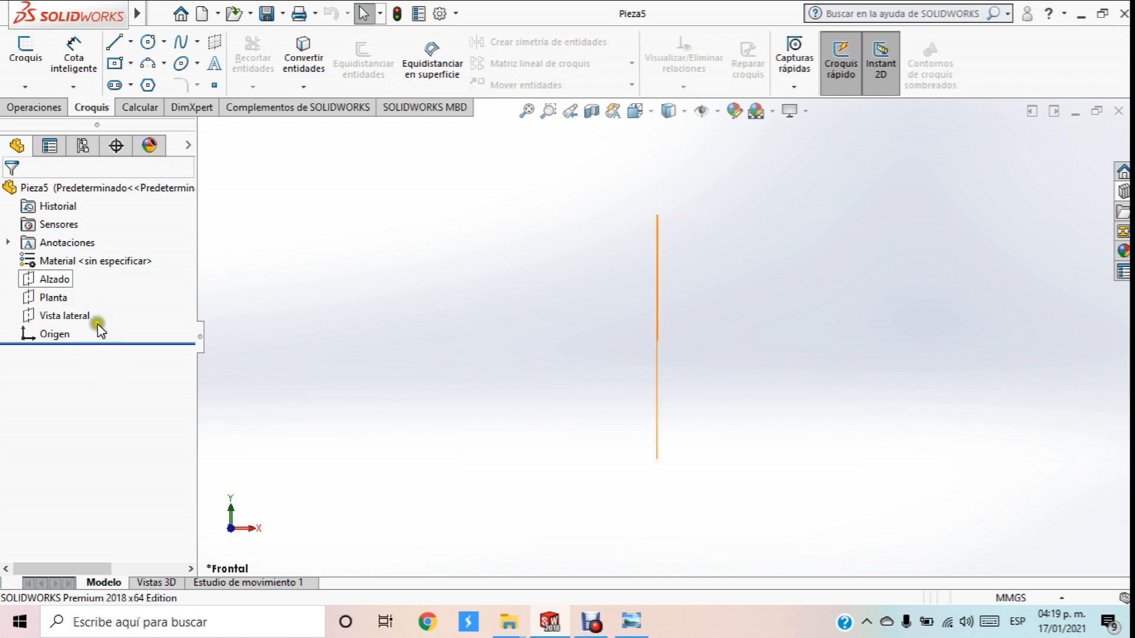
left_click(76, 314)
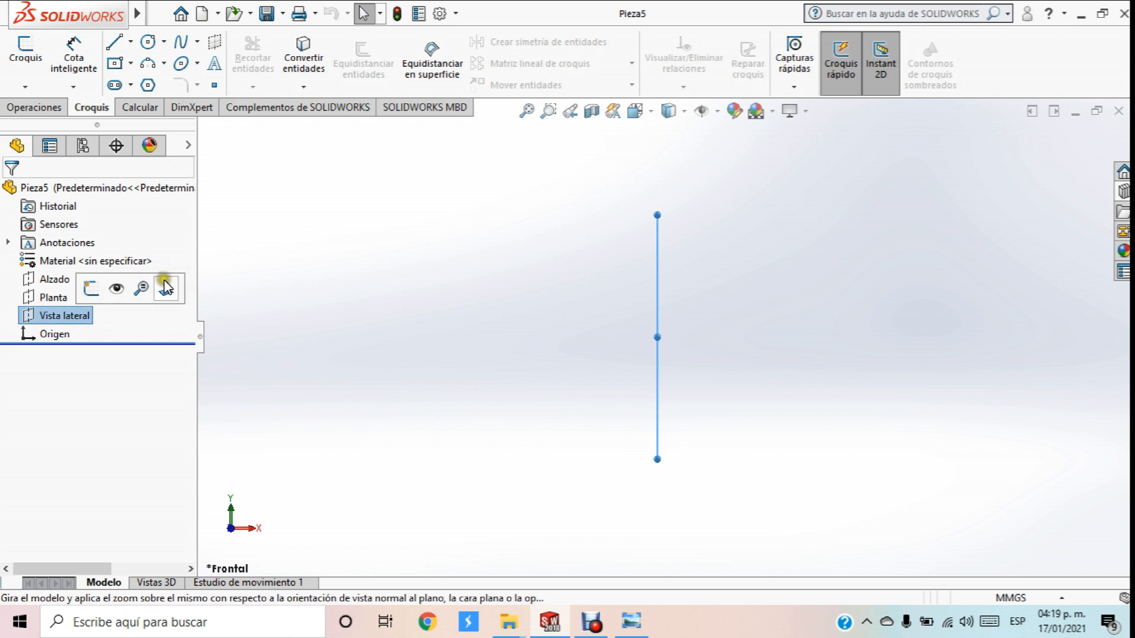
left_click(165, 289)
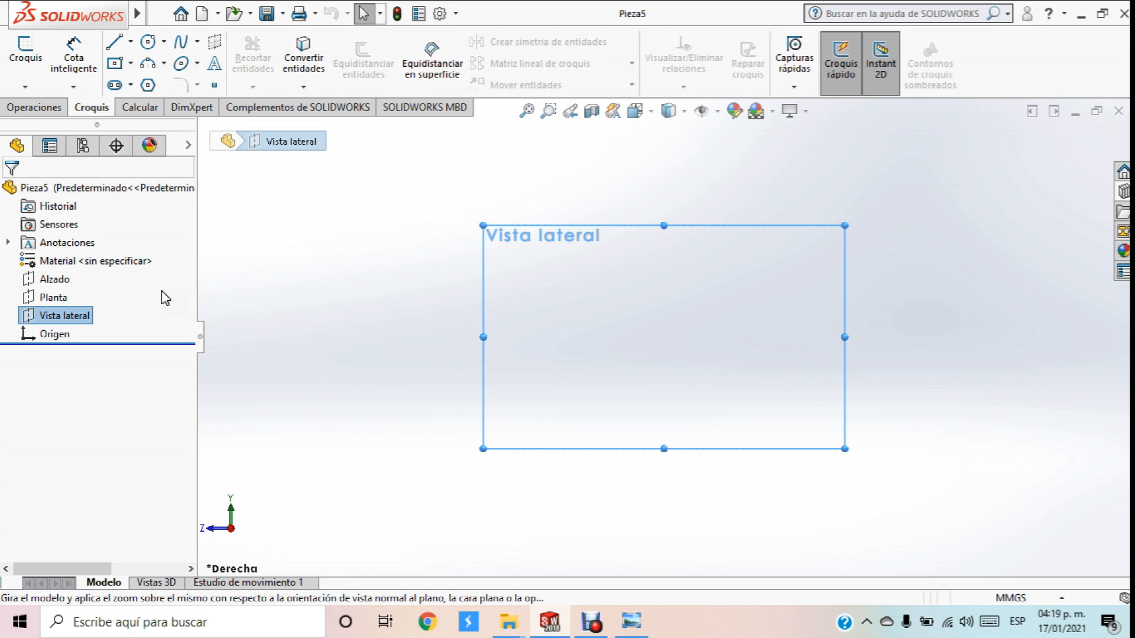
Flip the view normal to the Vista lateral plane to its opposite side and back again
left_click(80, 317)
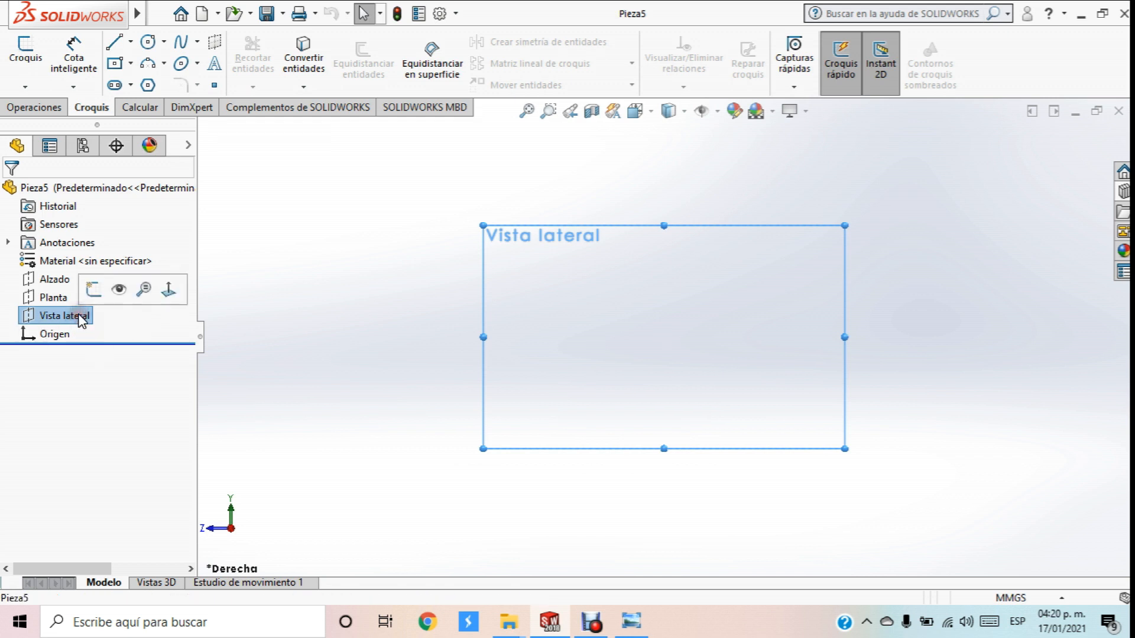
left_click(244, 296)
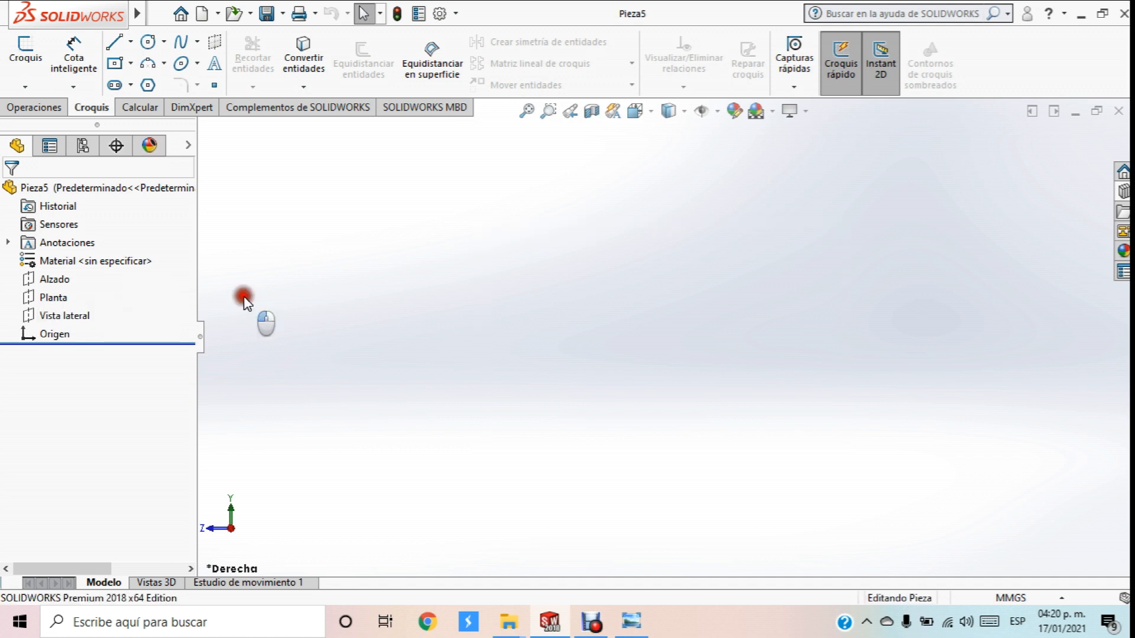
left_click(72, 318)
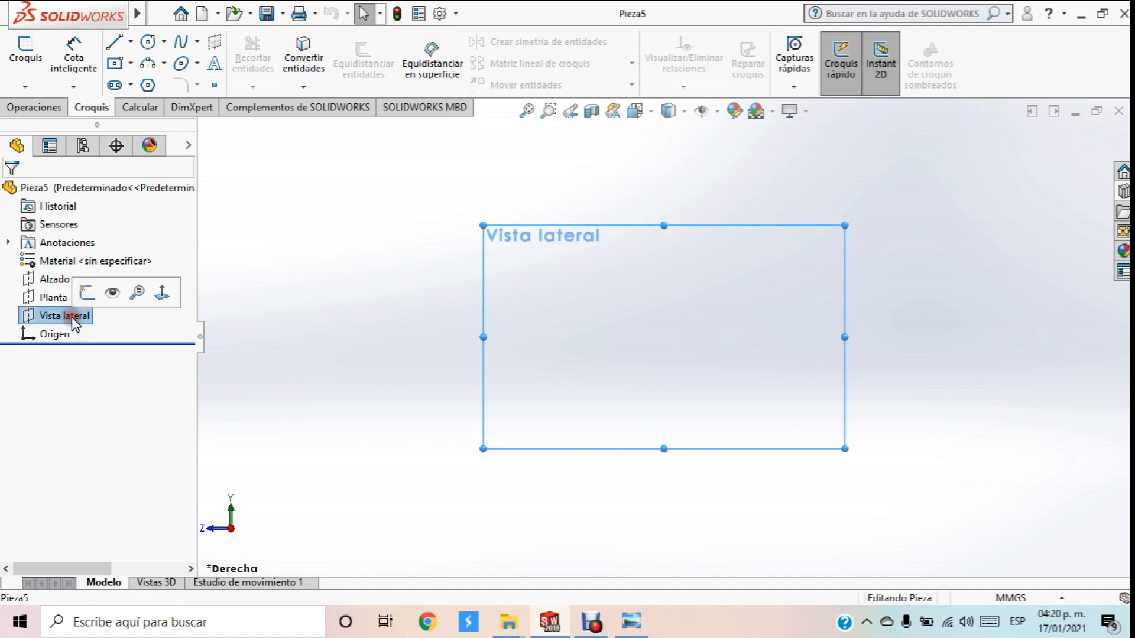
left_click(162, 293)
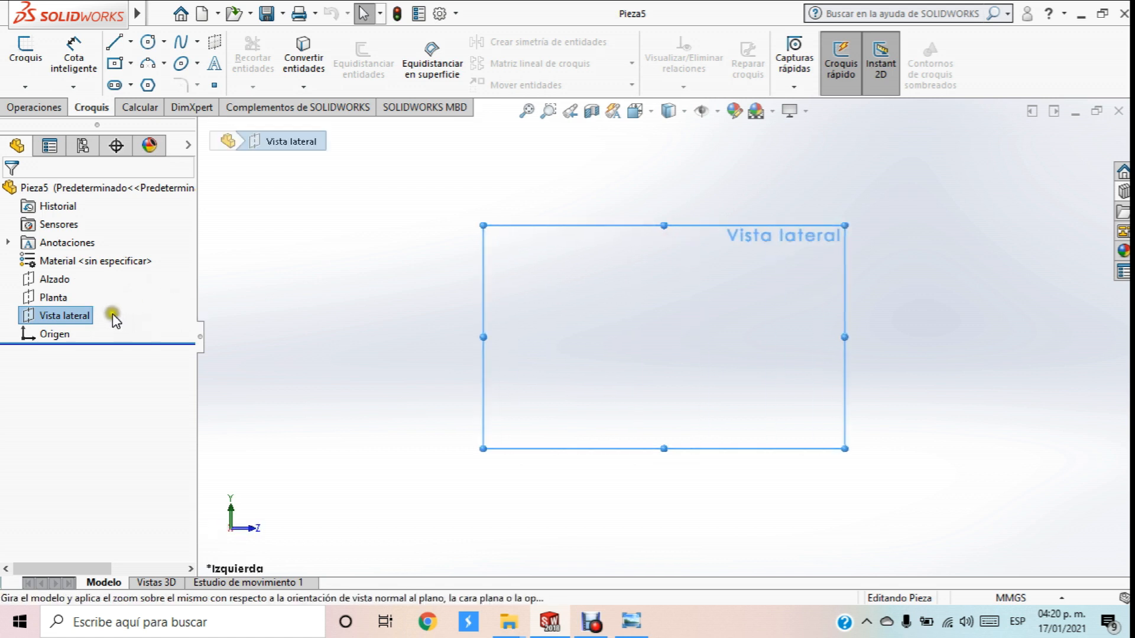
left_click(74, 313)
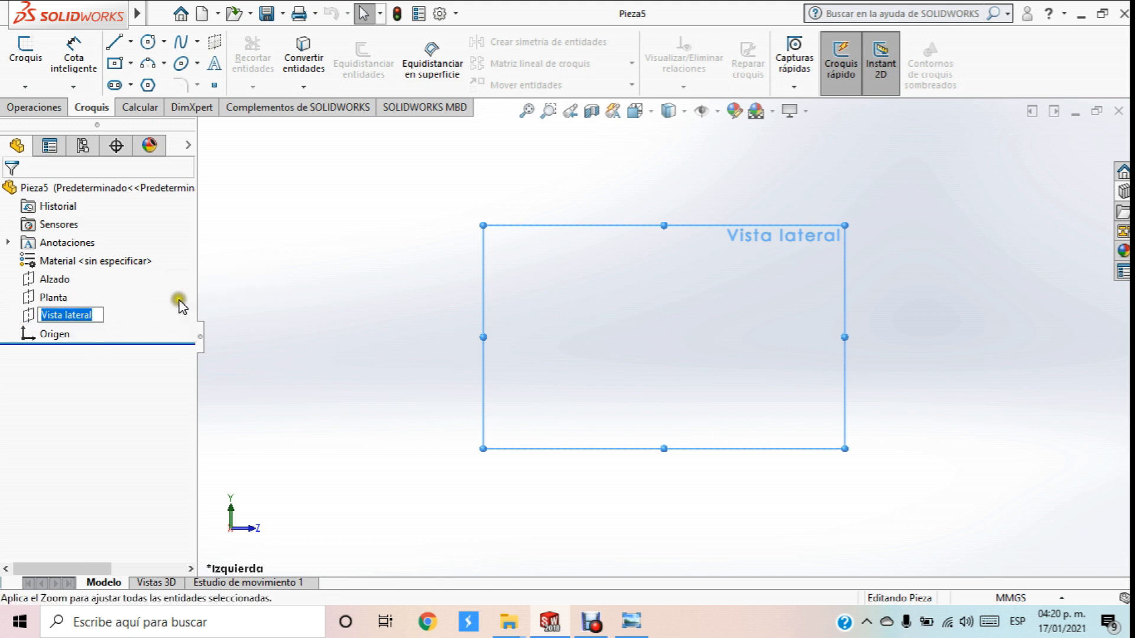
left_click(210, 286)
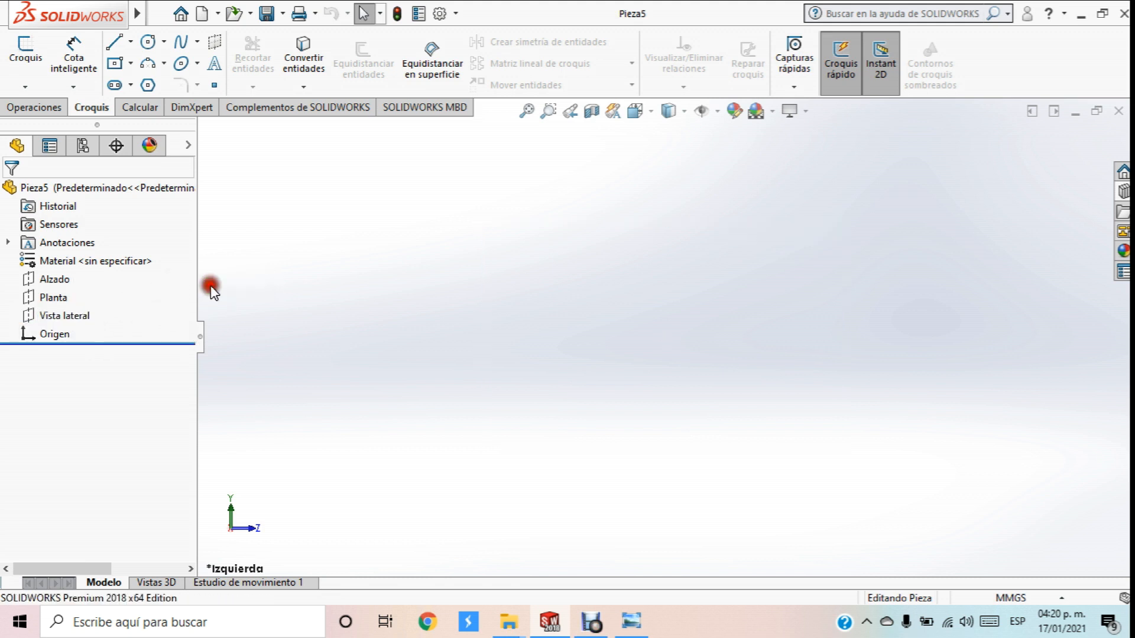
left_click(79, 320)
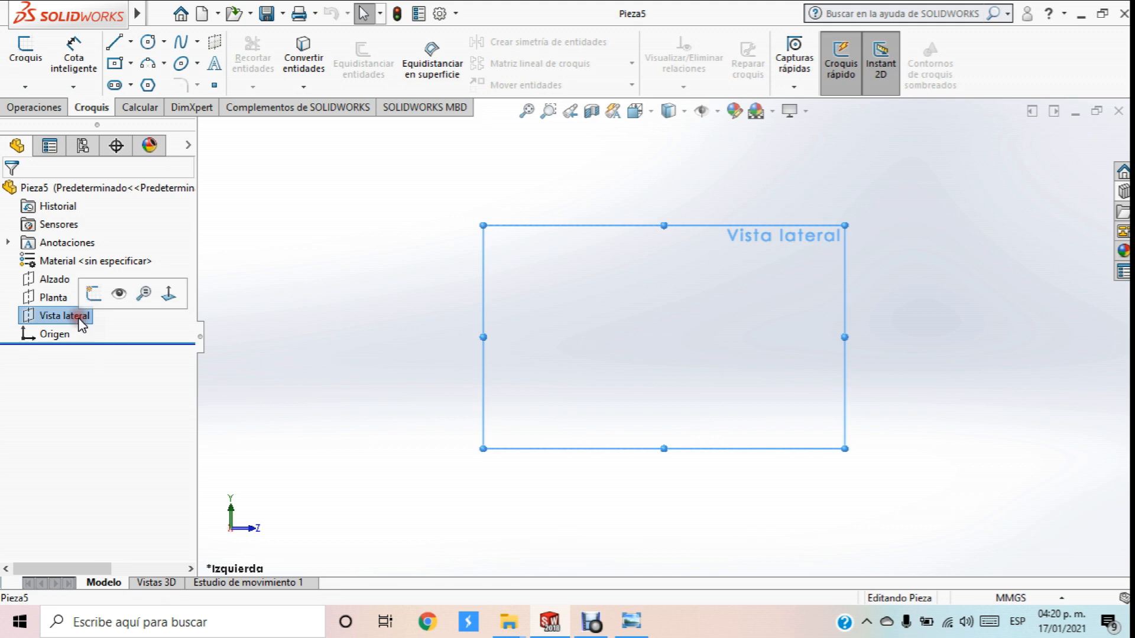
left_click(170, 294)
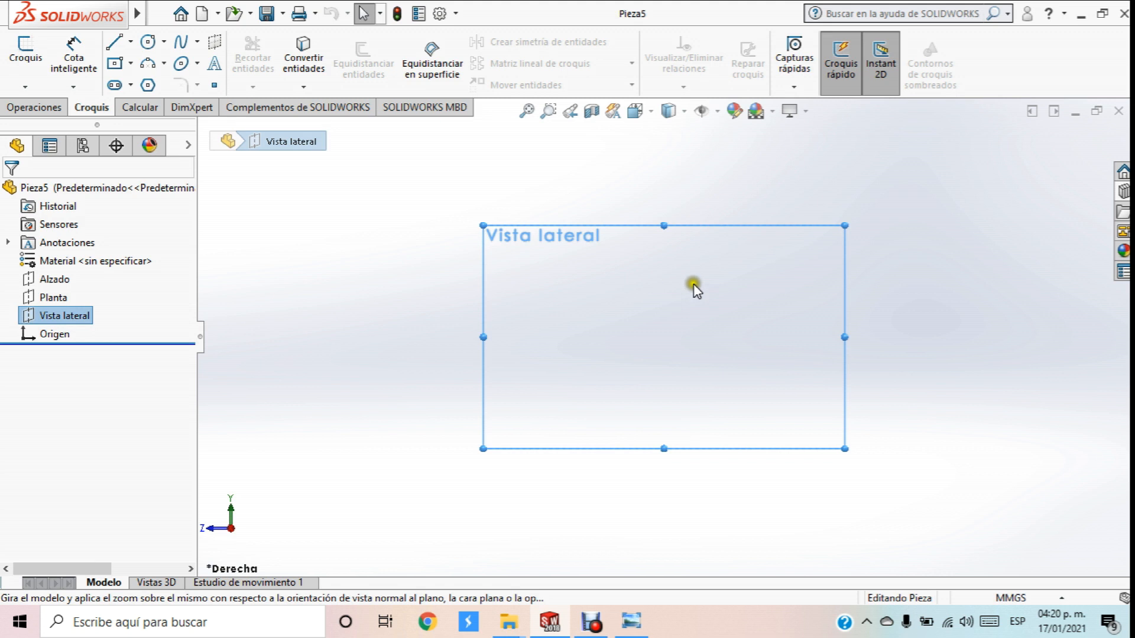
scroll(694, 274, "up", 3)
scroll(695, 316, "down", 3)
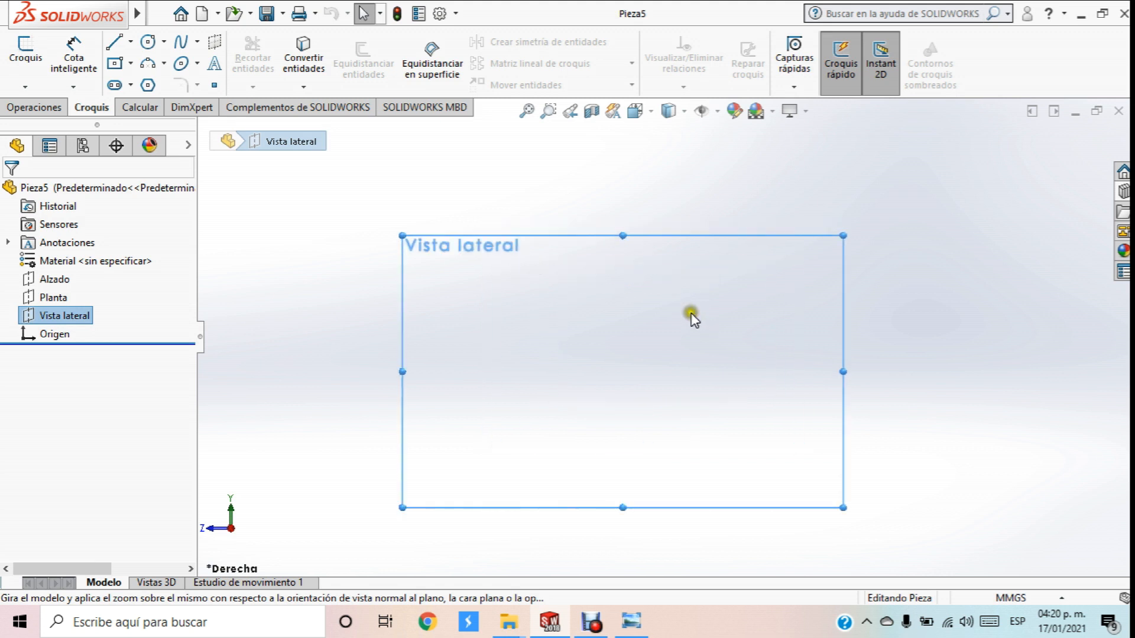
Sketch a centre-point circle about 60 mm in diameter at the origin on the Vista lateral plane
left_click(148, 43)
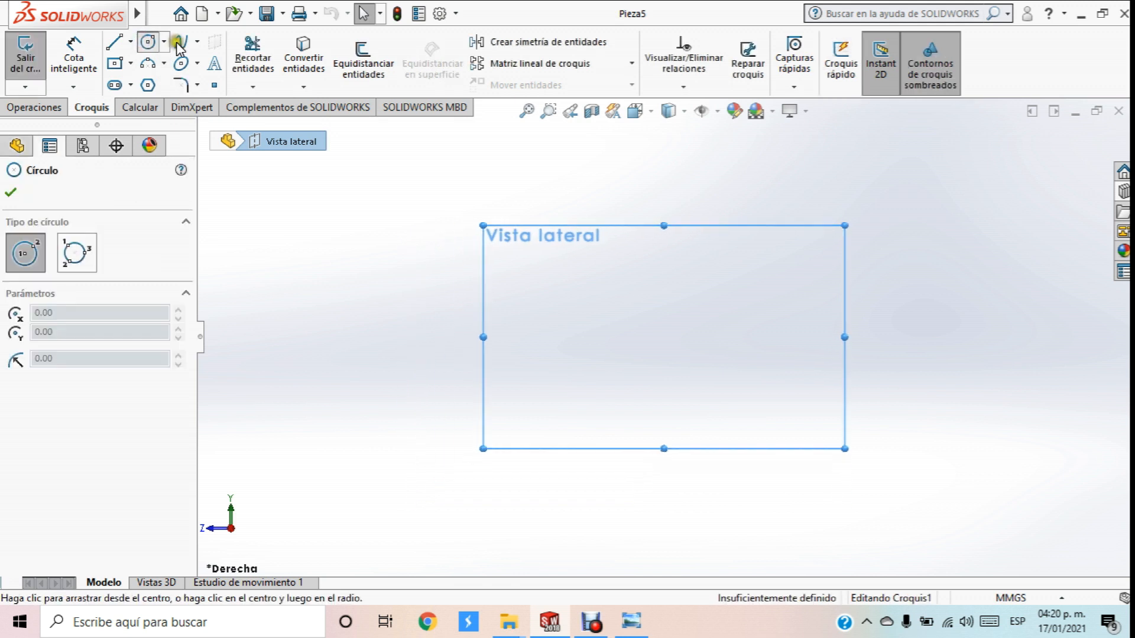
left_click(168, 41)
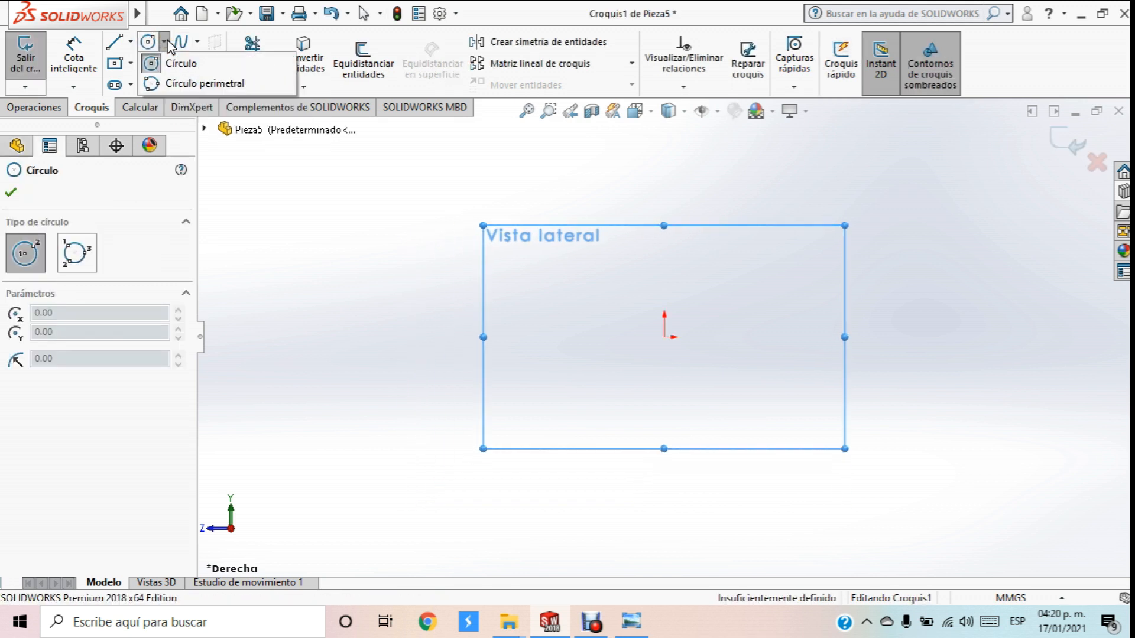
left_click(156, 41)
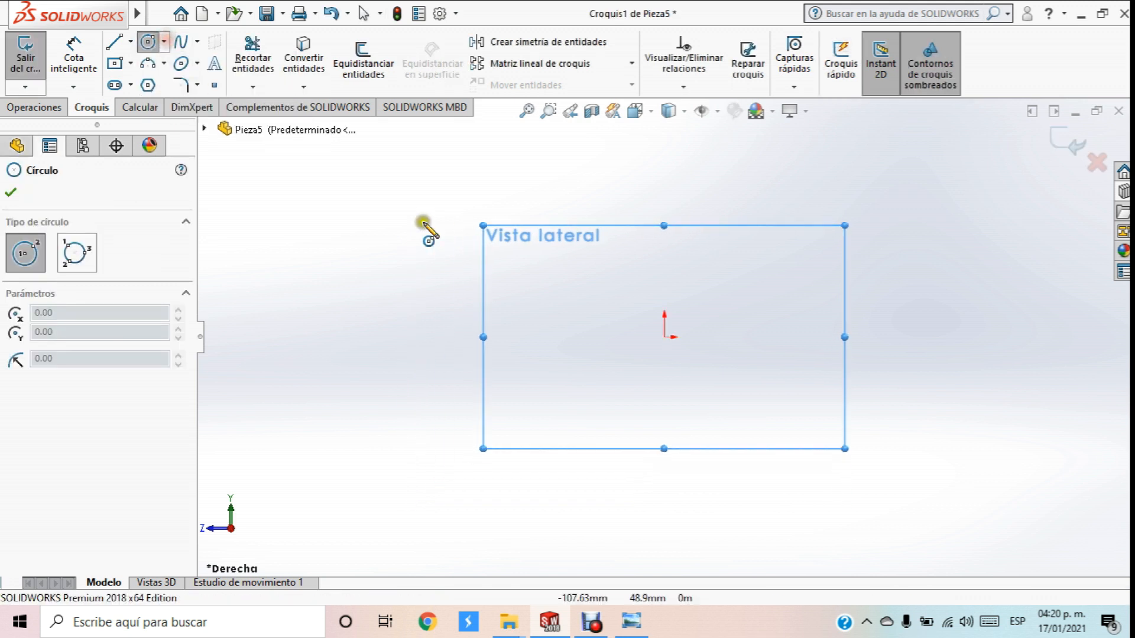
left_click(663, 337)
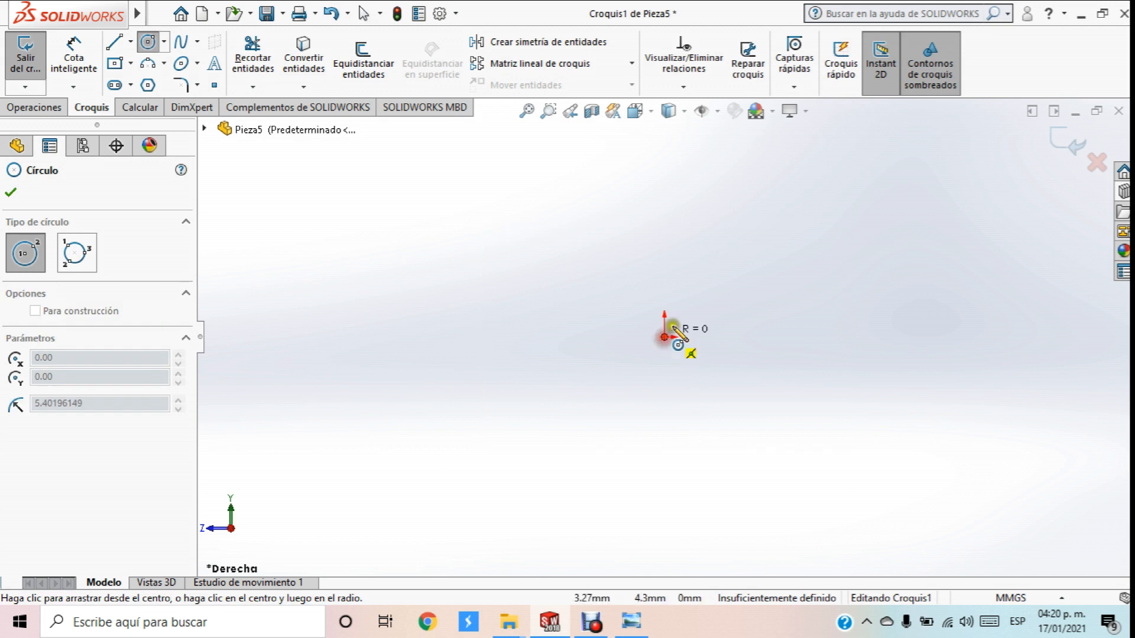
left_click(707, 294)
Dimension the circle's diameter and set it to 30 mm
left_click(72, 47)
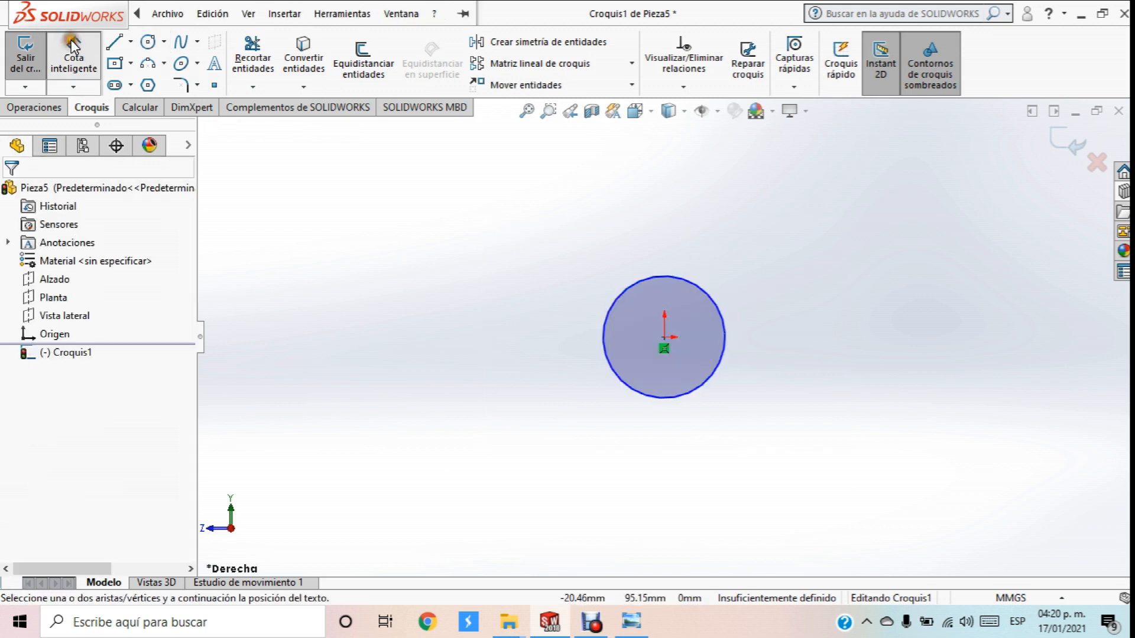
left_click(717, 300)
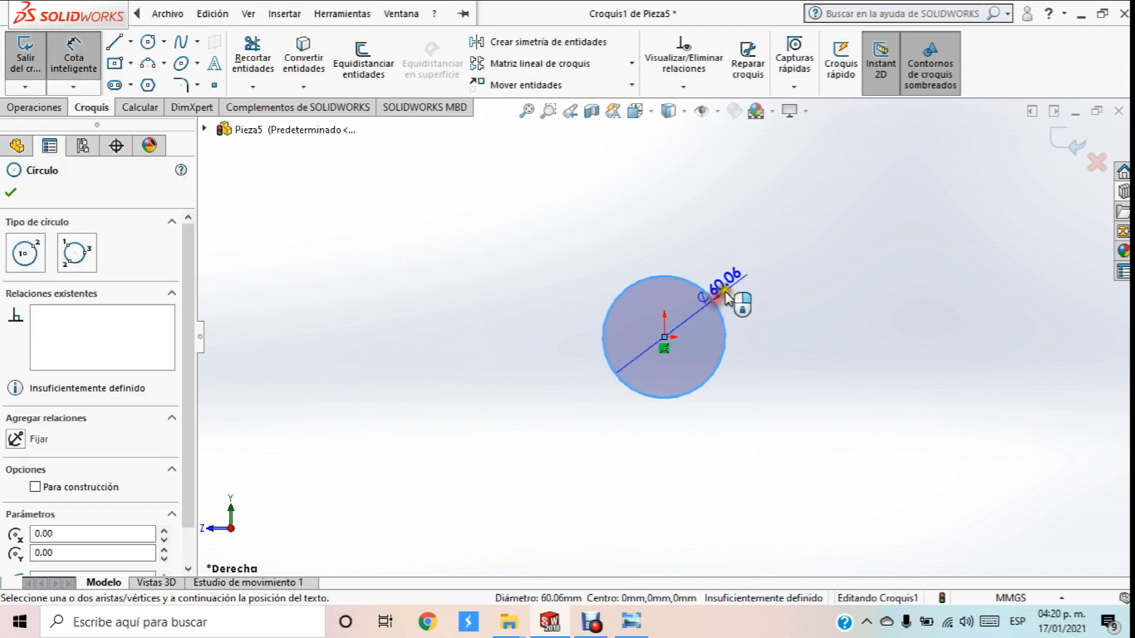
left_click(785, 261)
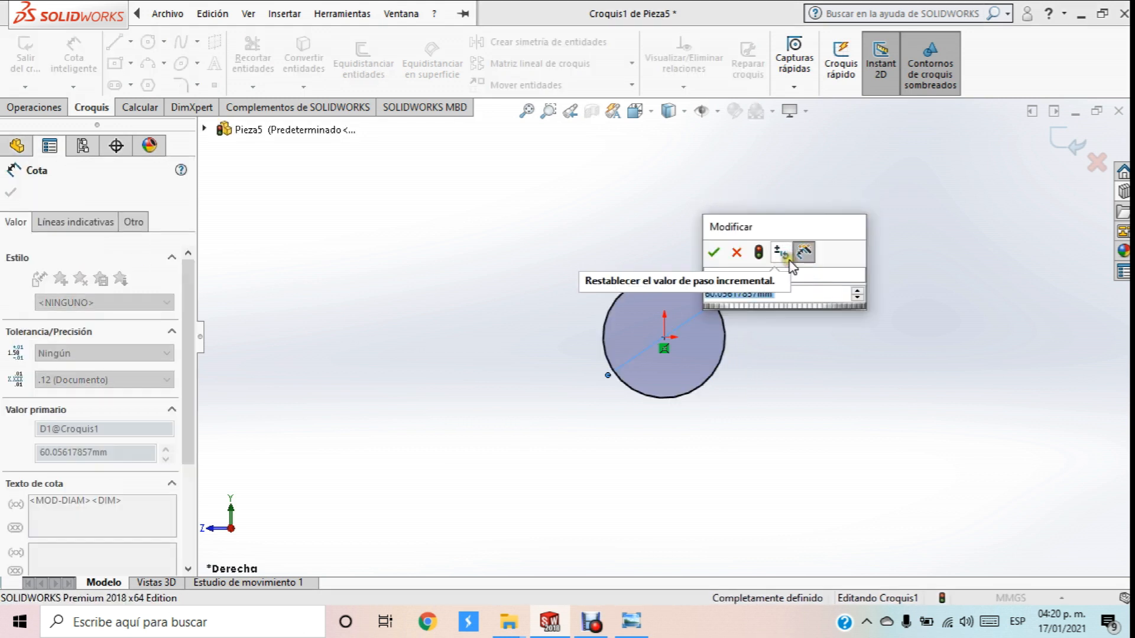
type("30")
key("Return")
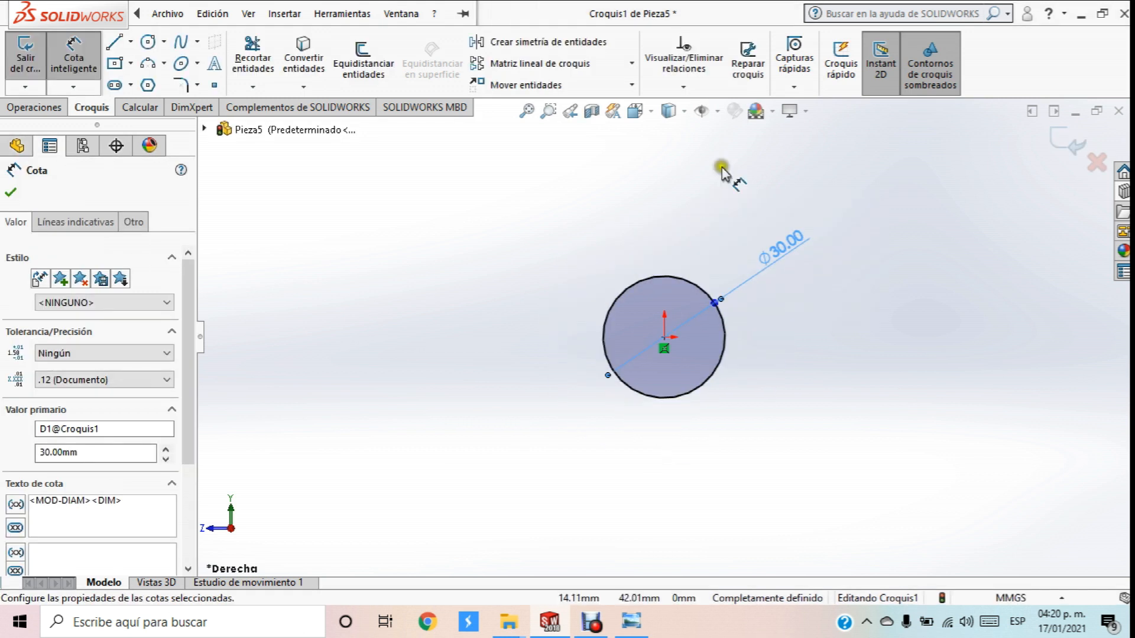
left_click(10, 194)
Extrude the circle as a boss 10 mm deep from the sketch plane
middle_click_drag(669, 220, 688, 319)
scroll(685, 290, "up", 4)
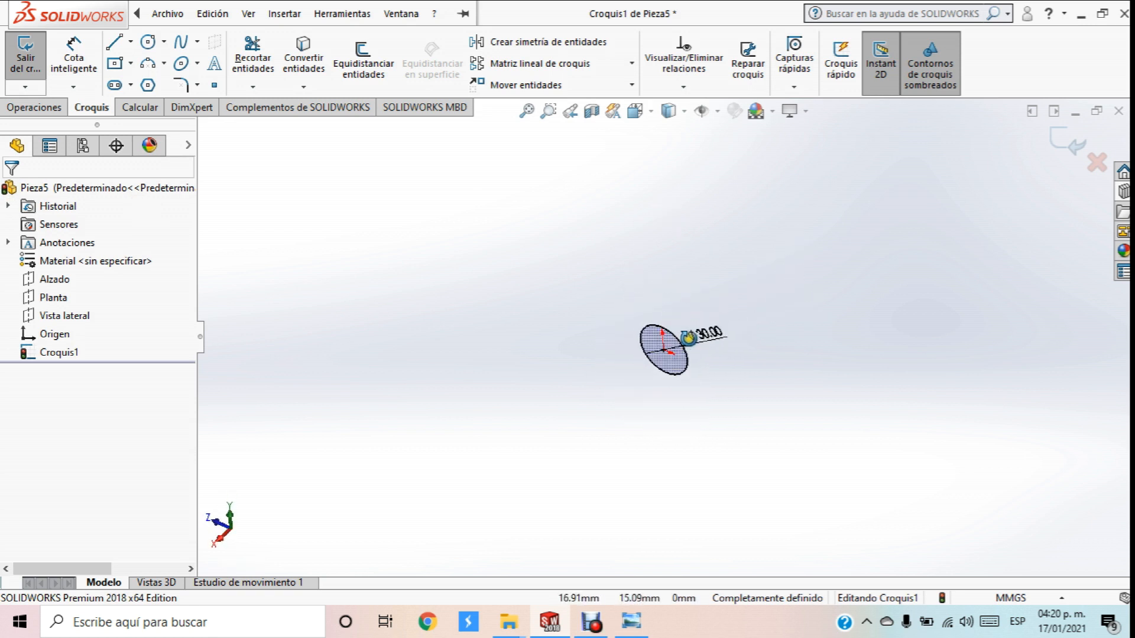
scroll(688, 340, "down", 5)
scroll(690, 345, "down", 3)
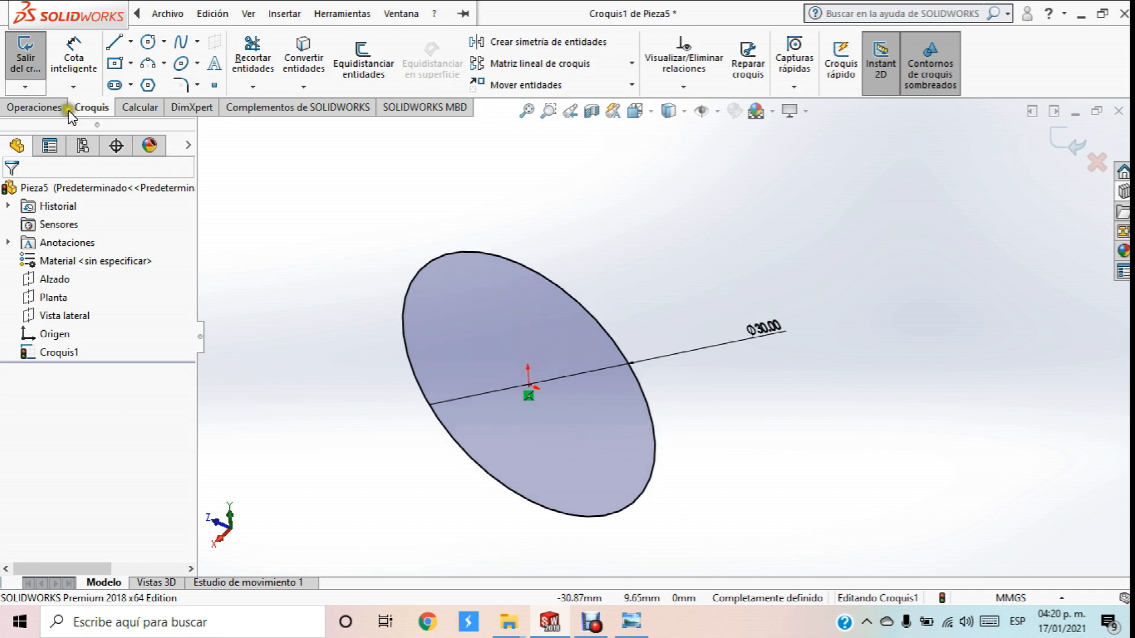
left_click(34, 107)
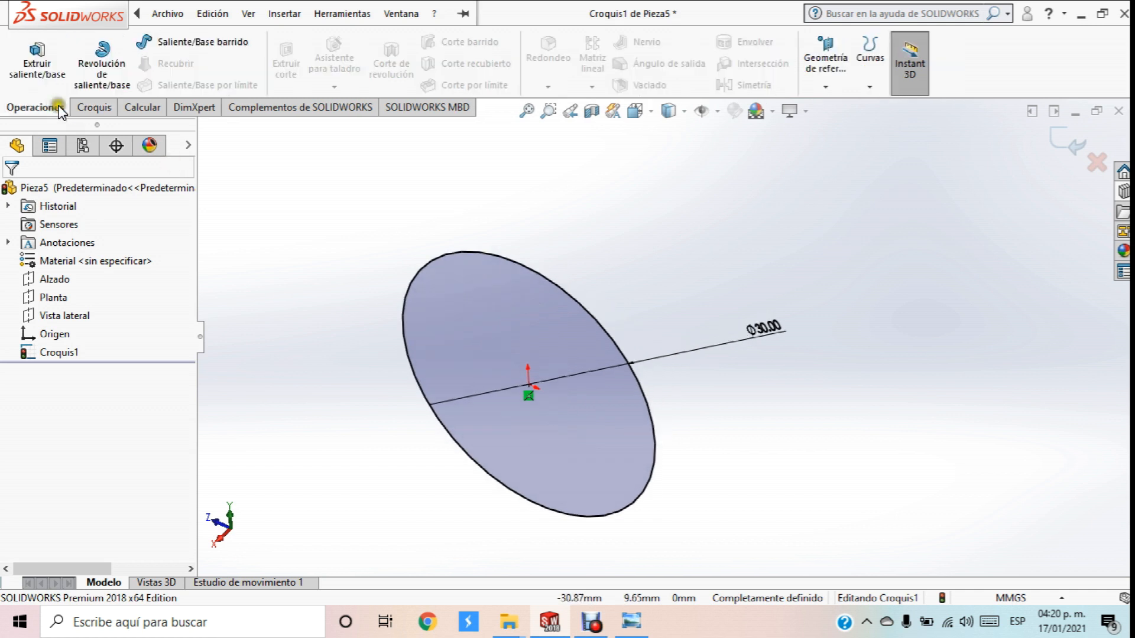
left_click(45, 63)
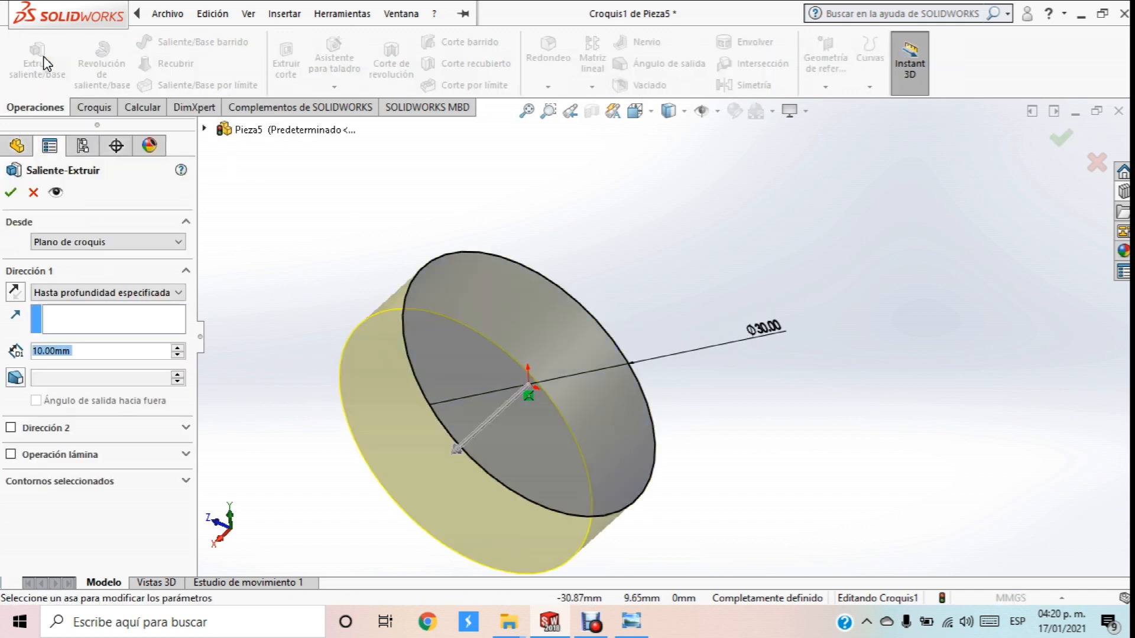
left_click_drag(76, 350, 17, 351)
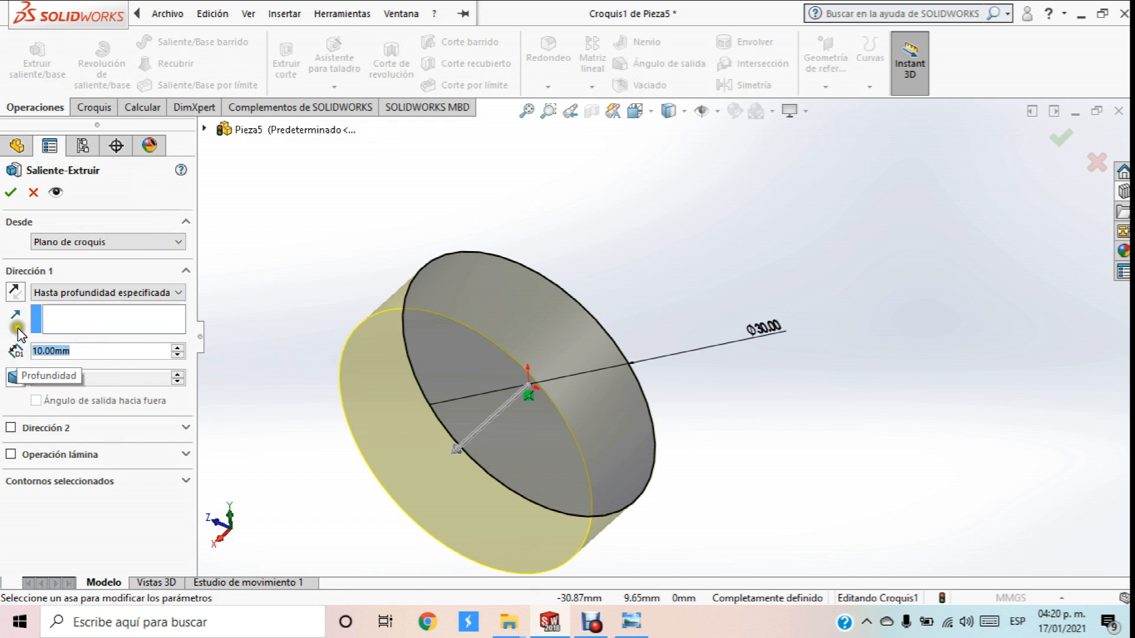
left_click(16, 193)
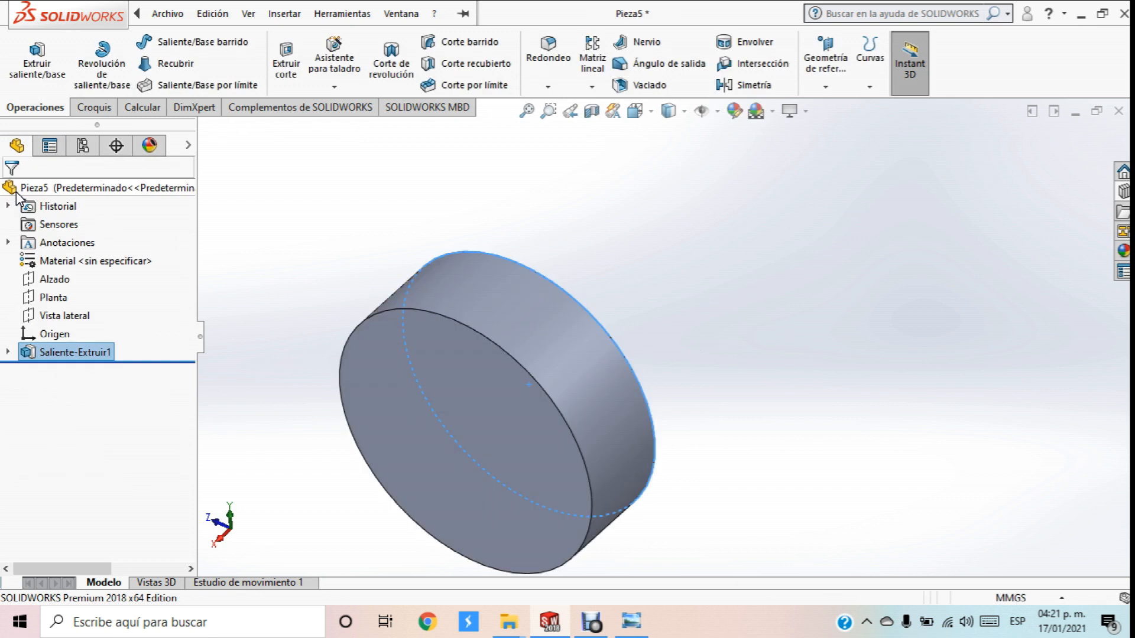
Examine the extruded disc and its flat face from several angles and distances
scroll(517, 231, "up", 8)
middle_click_drag(494, 294, 586, 358)
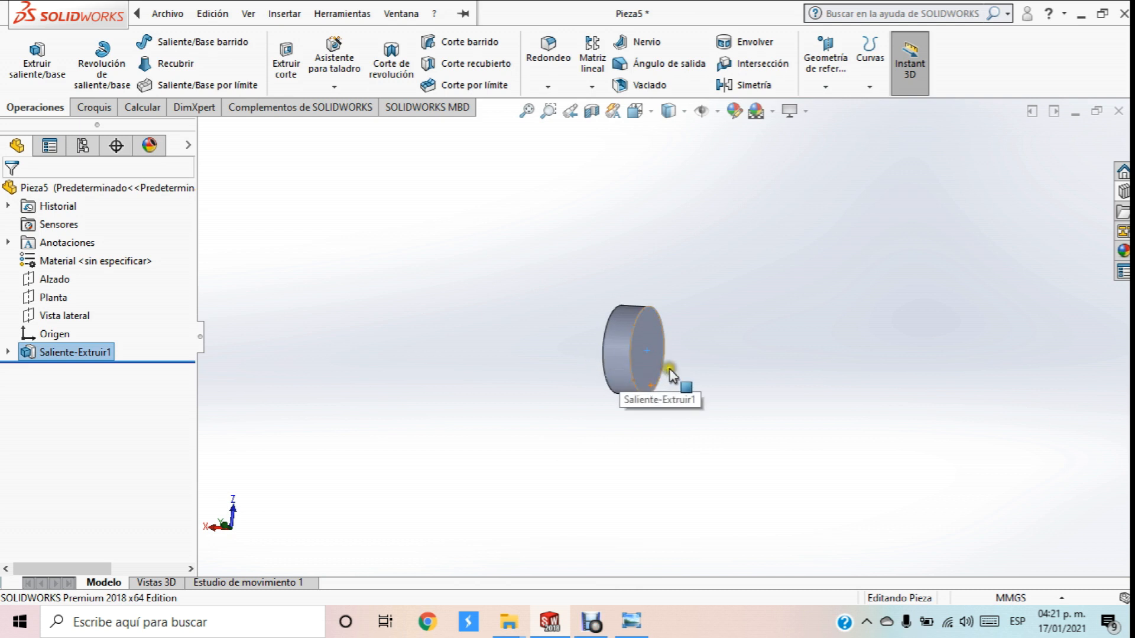
scroll(677, 372, "down", 5)
middle_click_drag(676, 370, 690, 335)
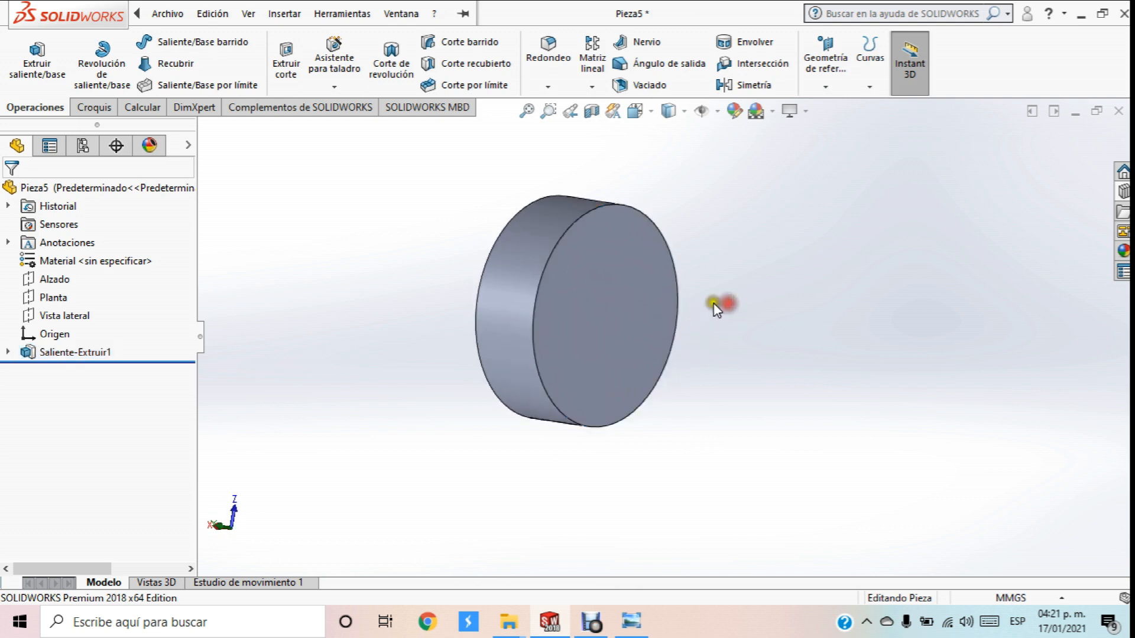
scroll(717, 307, "up", 4)
scroll(713, 309, "down", 4)
scroll(713, 316, "up", 2)
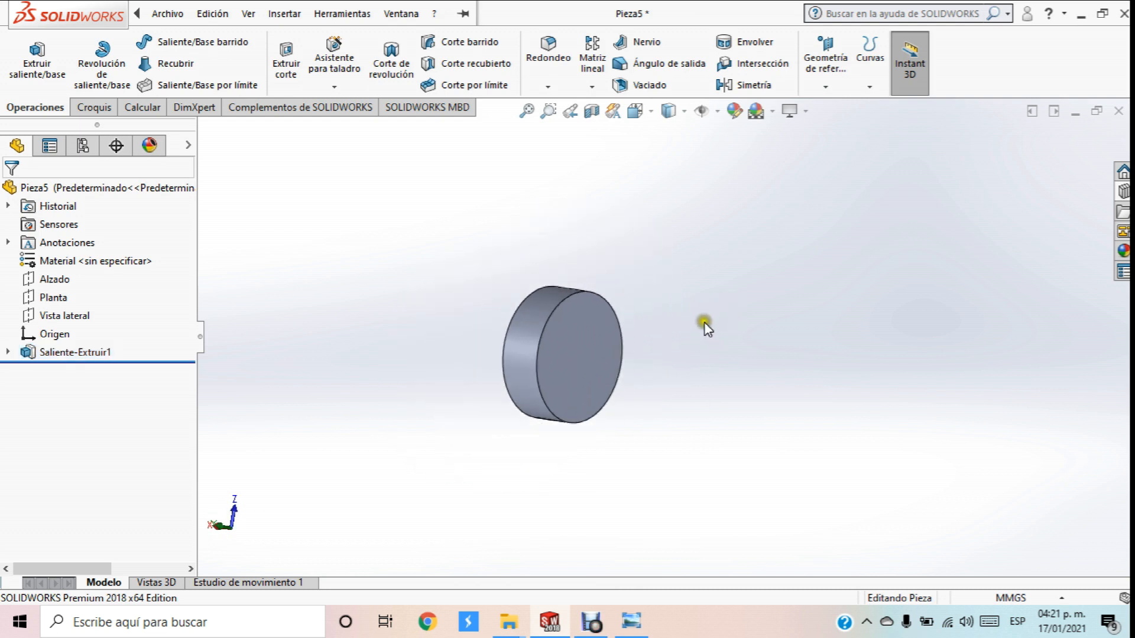
left_click(599, 337)
left_click(594, 181)
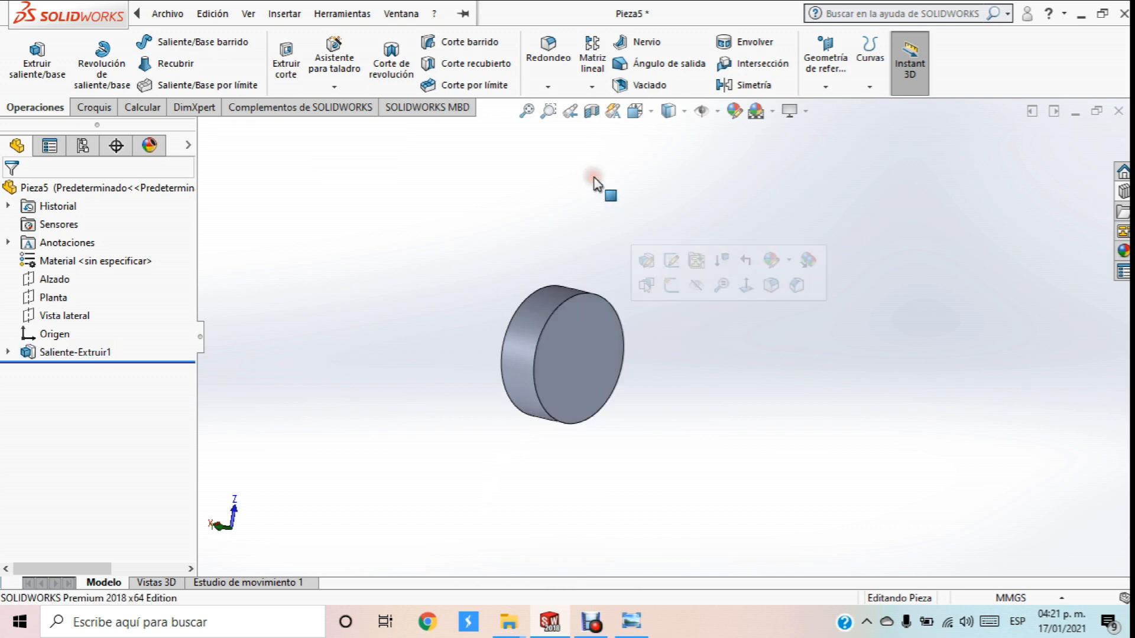
Create a reference plane offset 15 mm outward from the disc's flat face
left_click(826, 87)
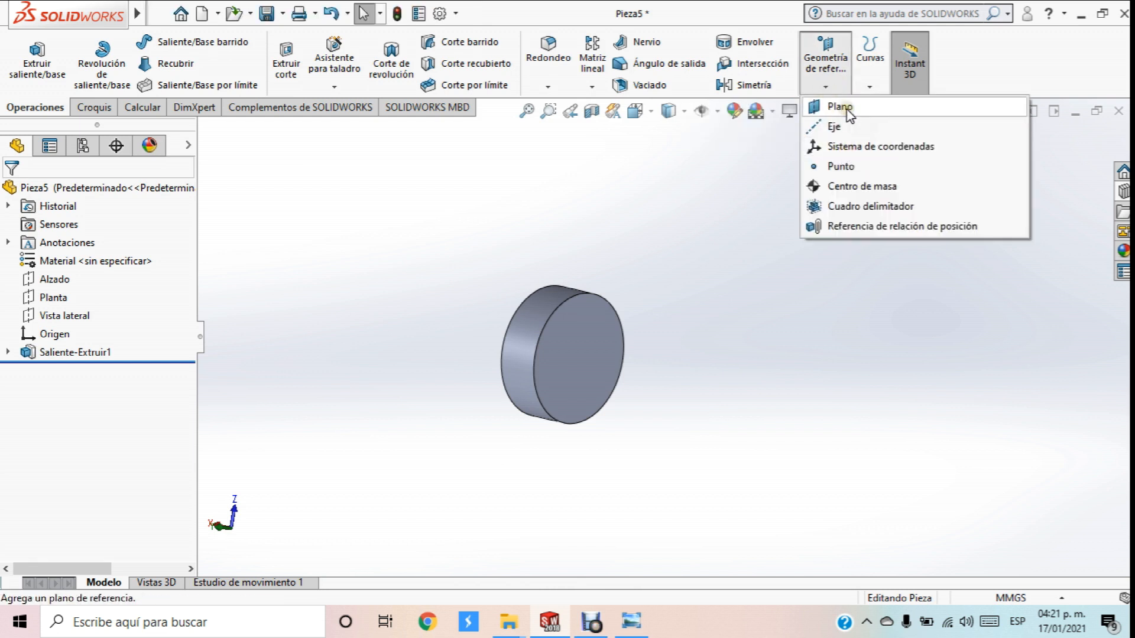
left_click(846, 109)
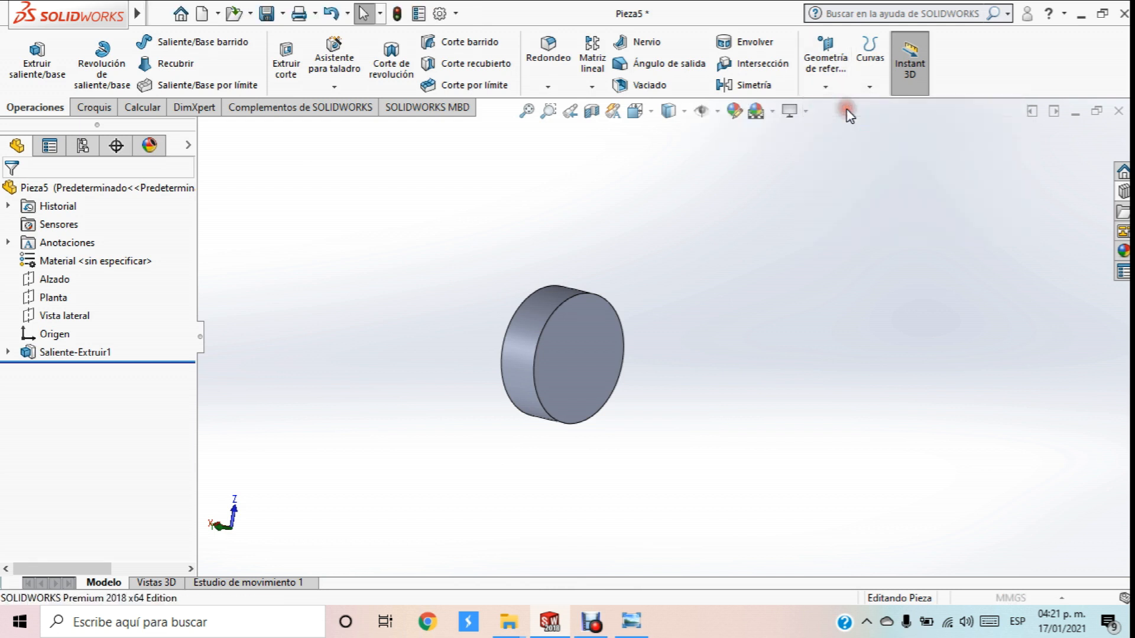
left_click(587, 321)
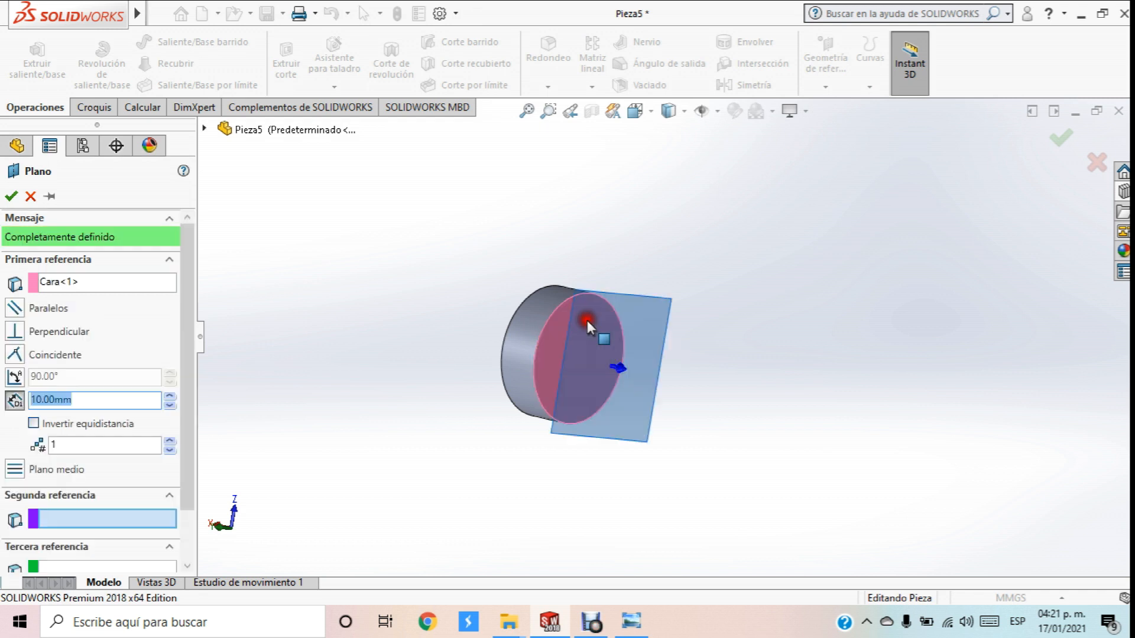
middle_click_drag(448, 318, 454, 320)
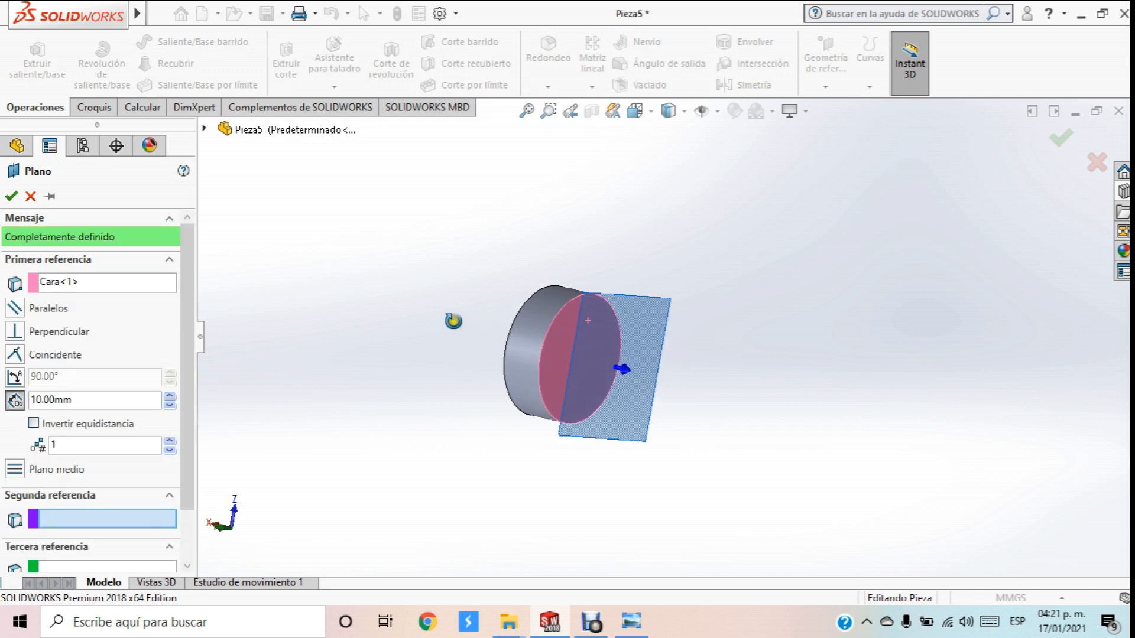
left_click_drag(75, 396, 3, 403)
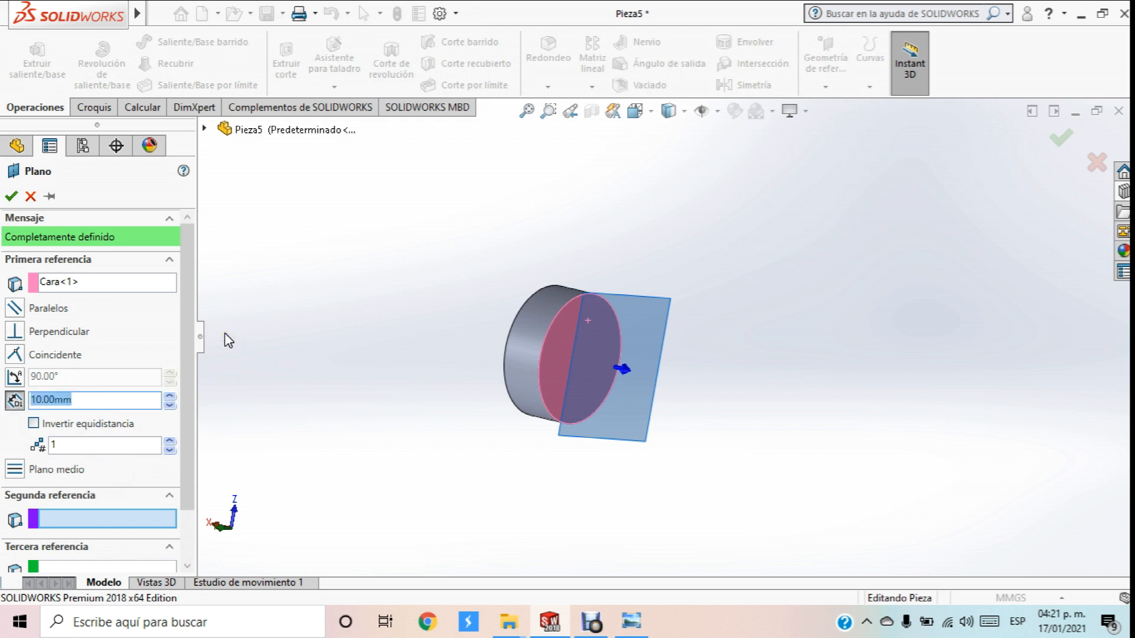
key("Return")
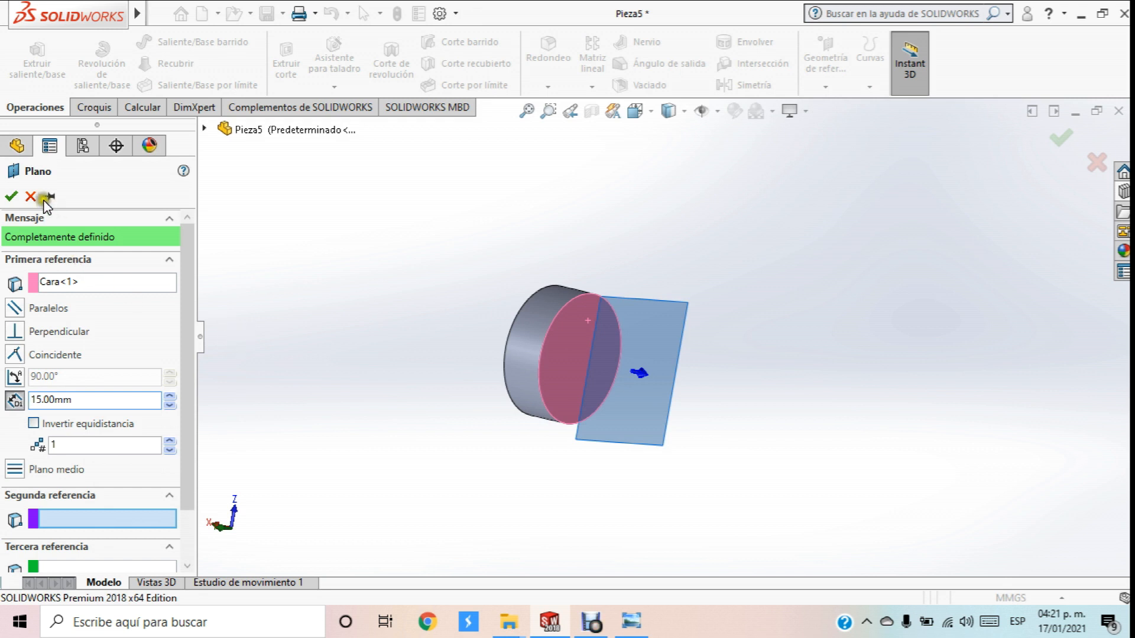
middle_click_drag(467, 307, 468, 368)
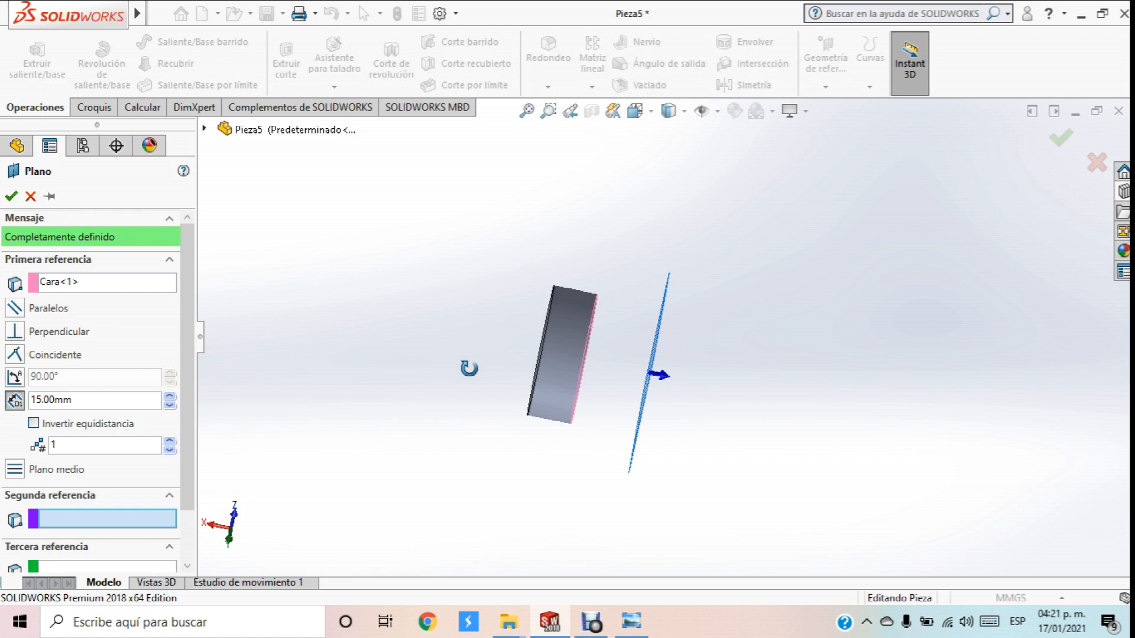
left_click(10, 196)
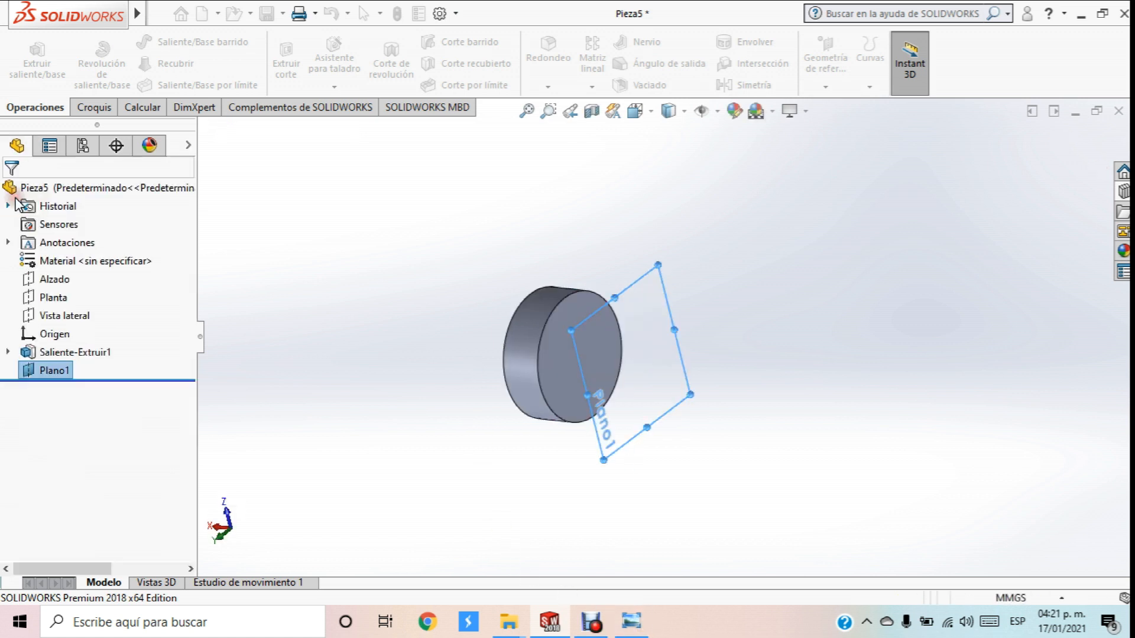
Sketch a centre-point circle about 17 mm in diameter at the origin on the disc's flat face, viewed normal to it
scroll(562, 254, "up", 3)
scroll(583, 281, "down", 5)
scroll(607, 328, "up", 7)
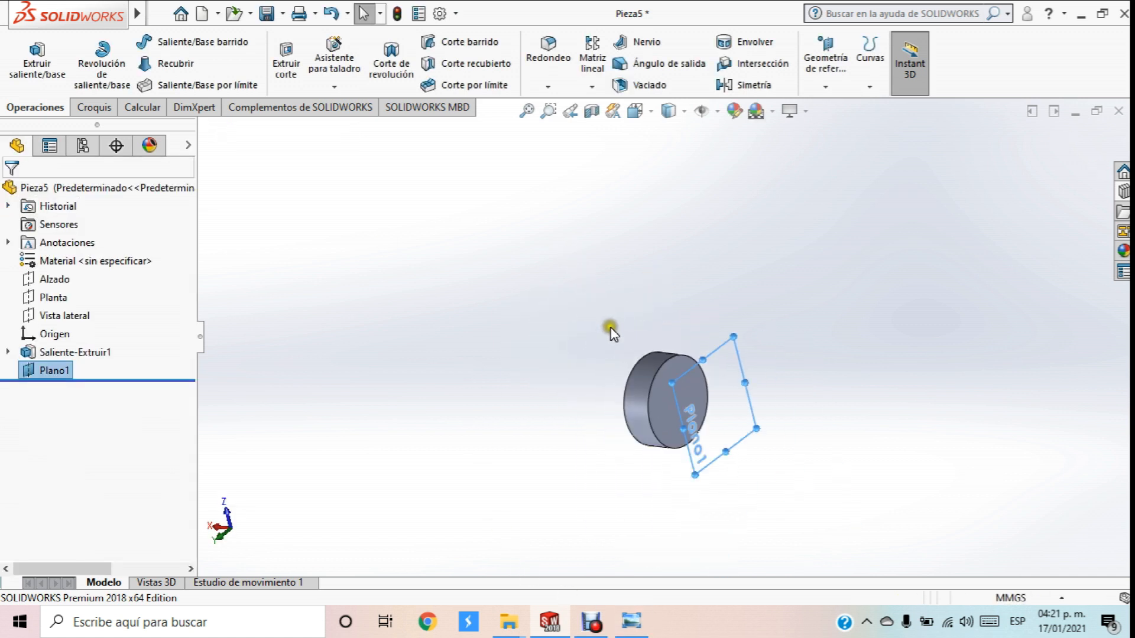
scroll(647, 377, "down", 6)
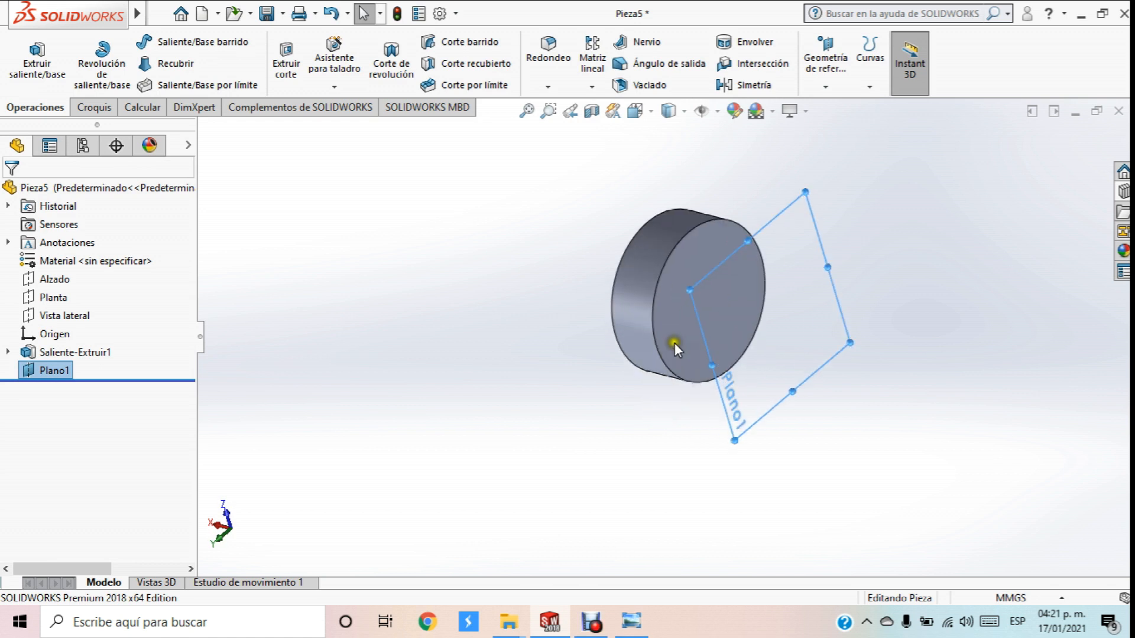
left_click(675, 324)
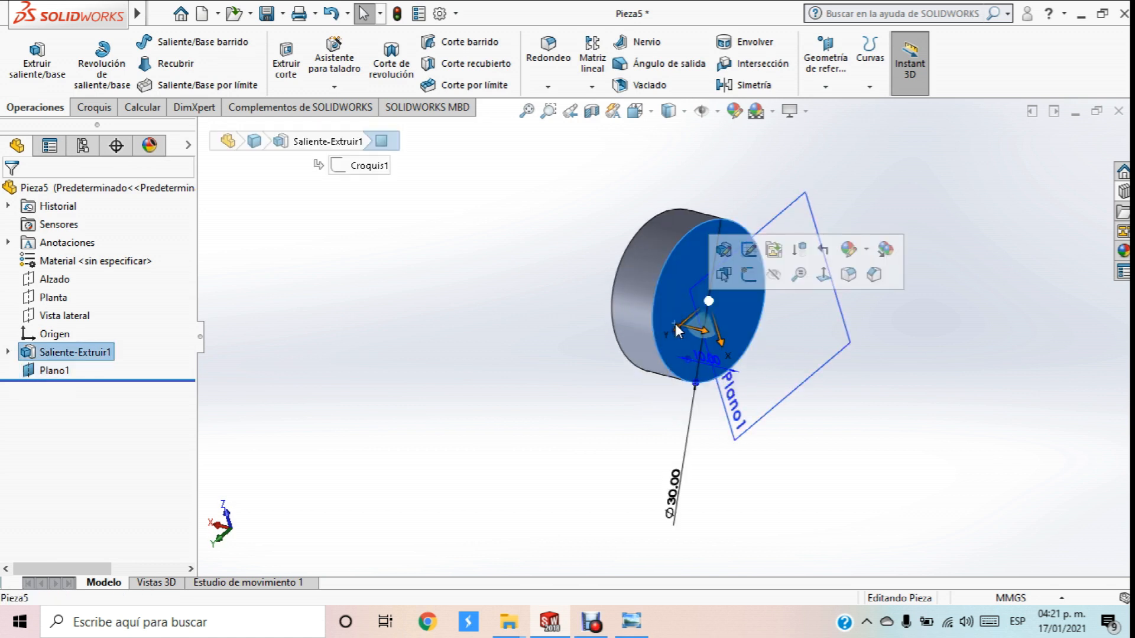
left_click(523, 307)
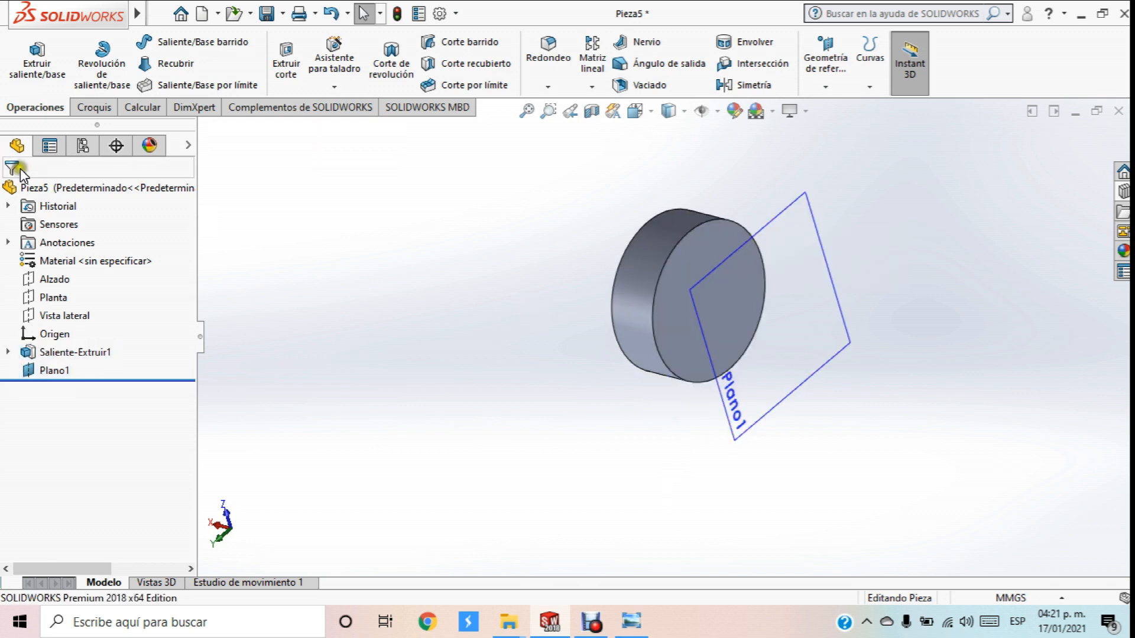
left_click(672, 321)
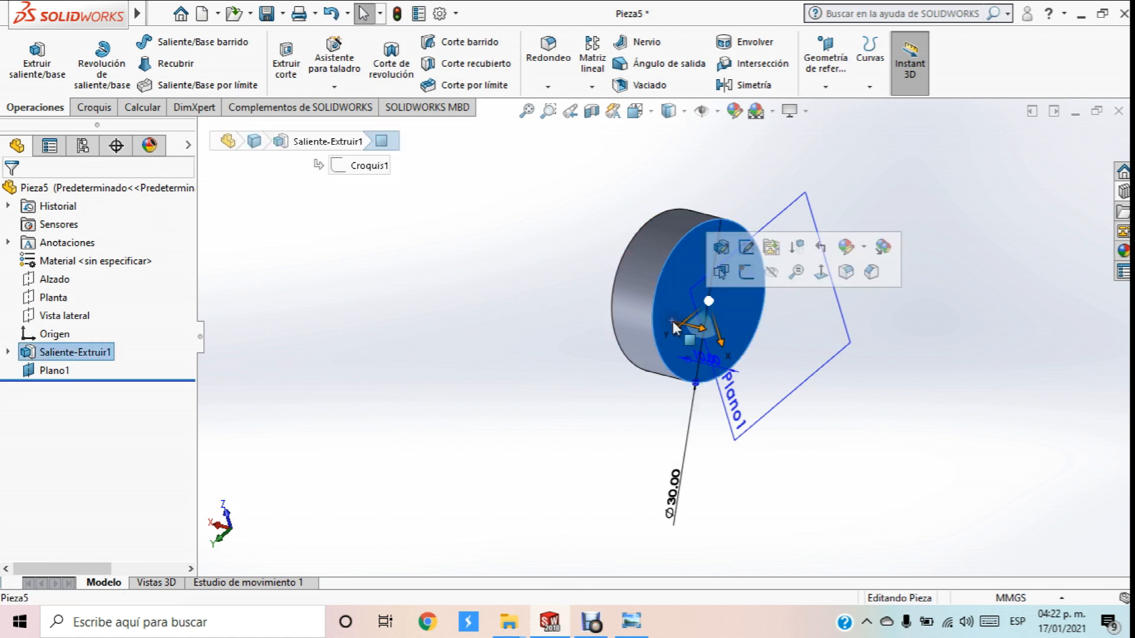
left_click(822, 274)
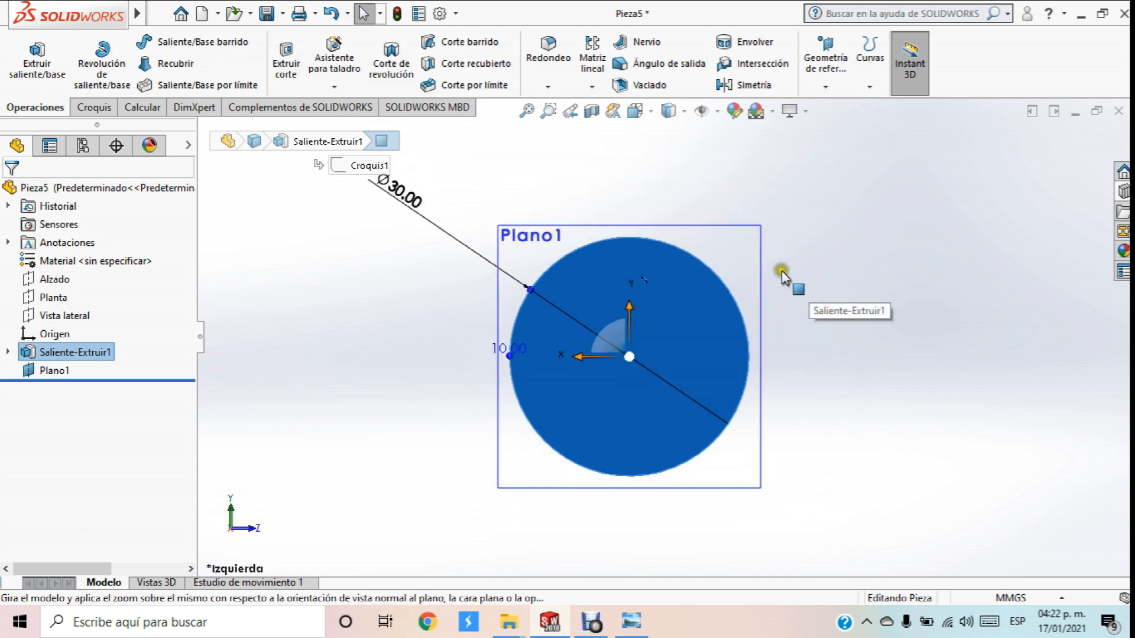
left_click(96, 107)
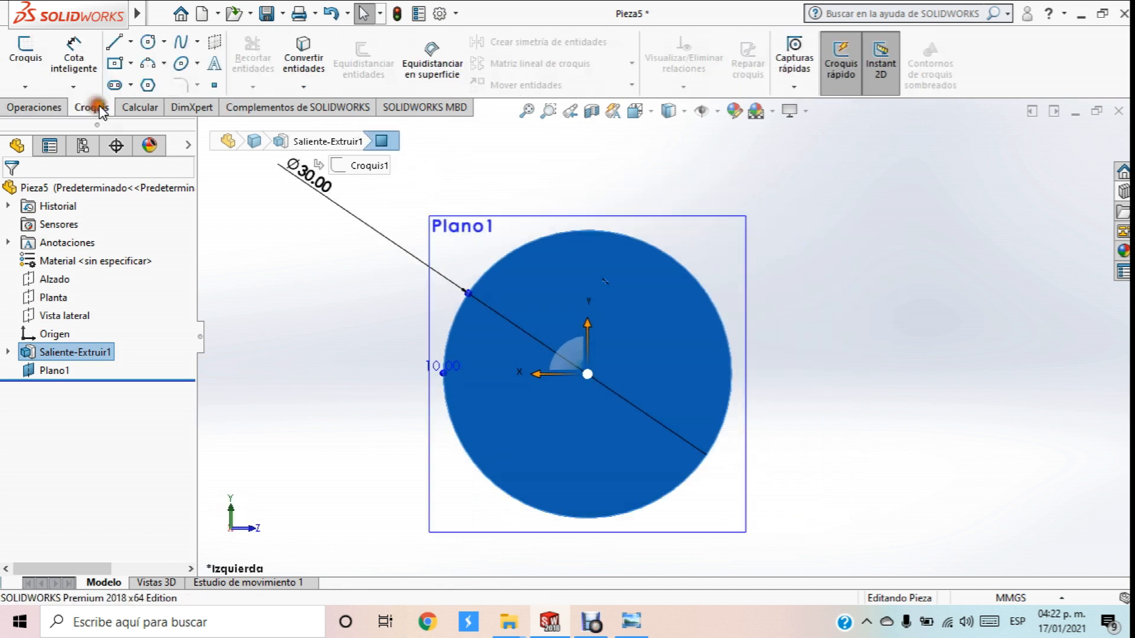
left_click(148, 42)
mouse_move(587, 374)
left_mouse_down()
mouse_move(609, 334)
mouse_move(647, 316)
left_mouse_up()
Dimension the inner circle's diameter, set it to 12.7 mm, and exit the sketch
left_click(73, 53)
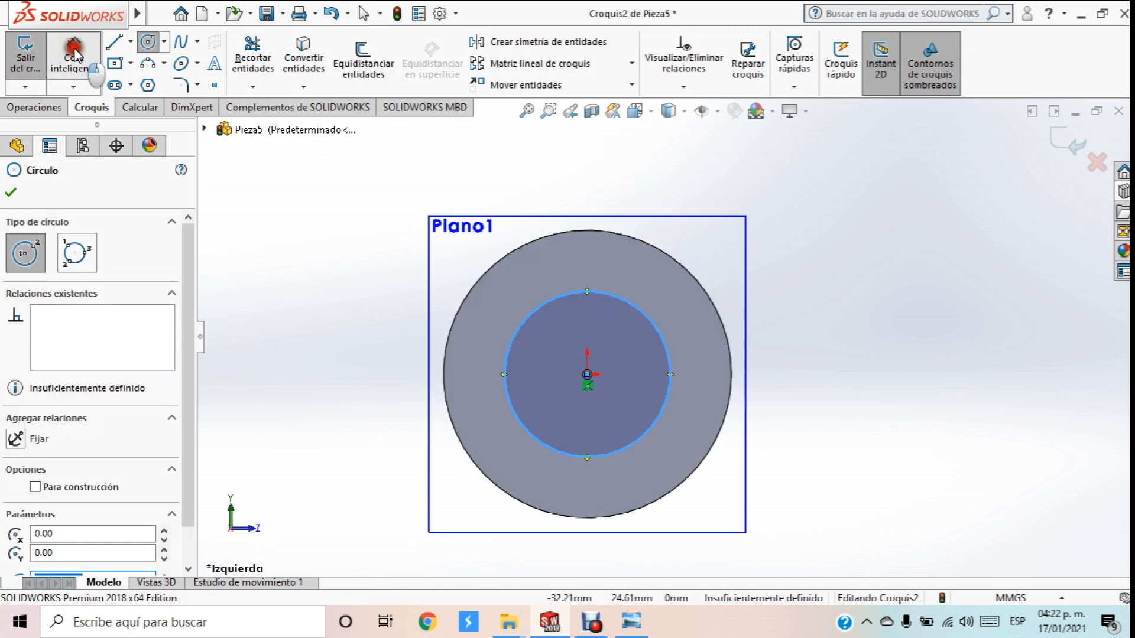
left_click(649, 321)
left_click(803, 230)
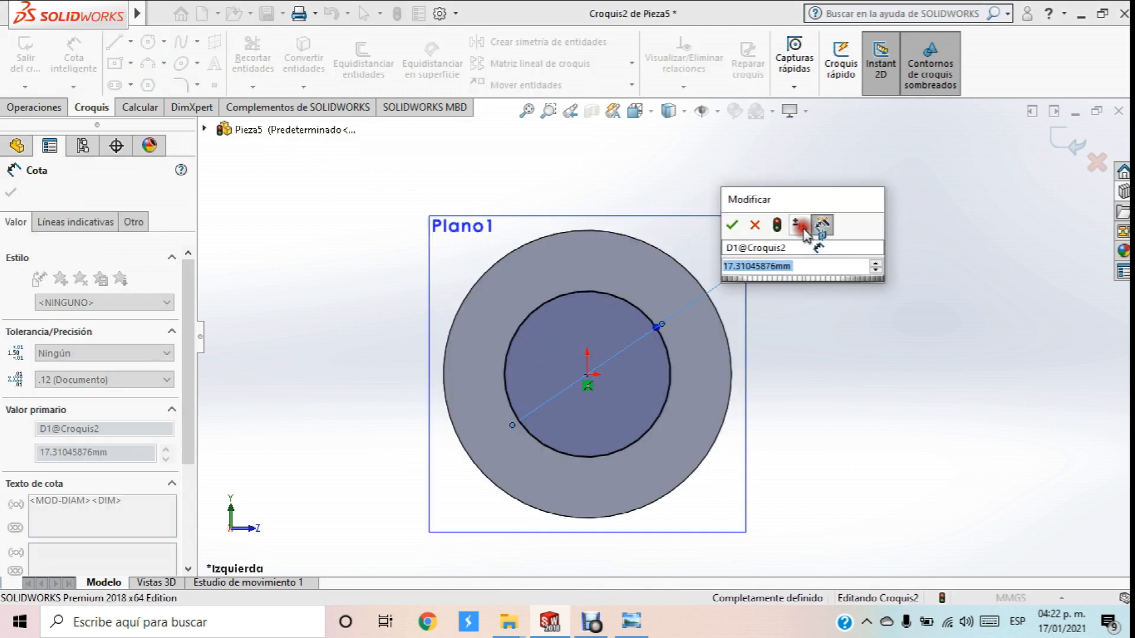
type("12.7")
key("Return")
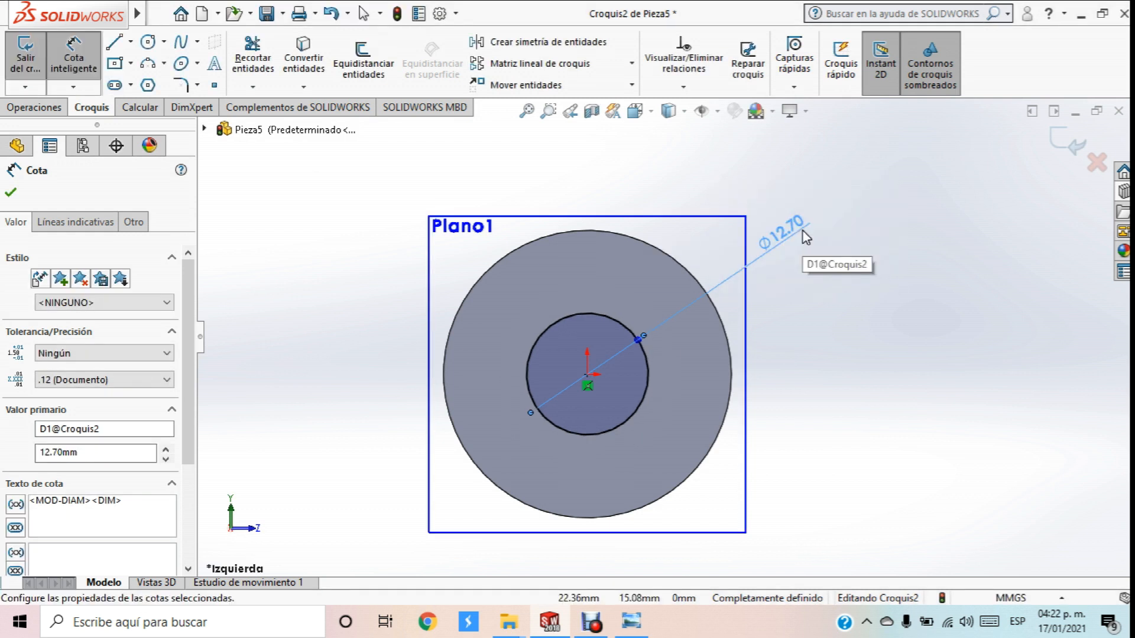
left_click(12, 196)
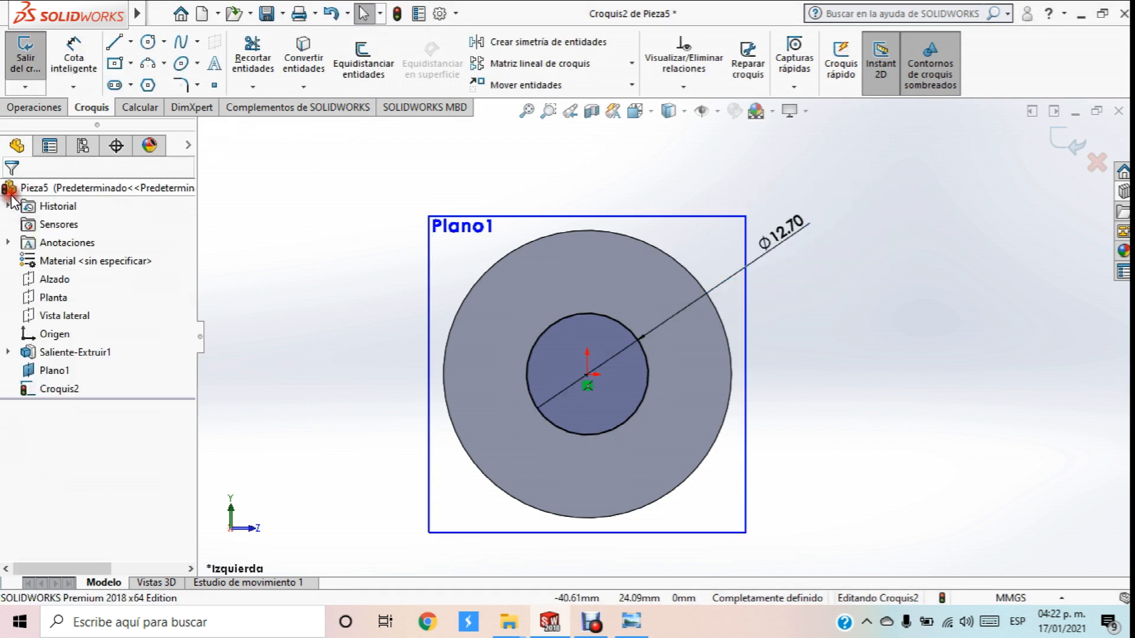
scroll(481, 202, "up", 3)
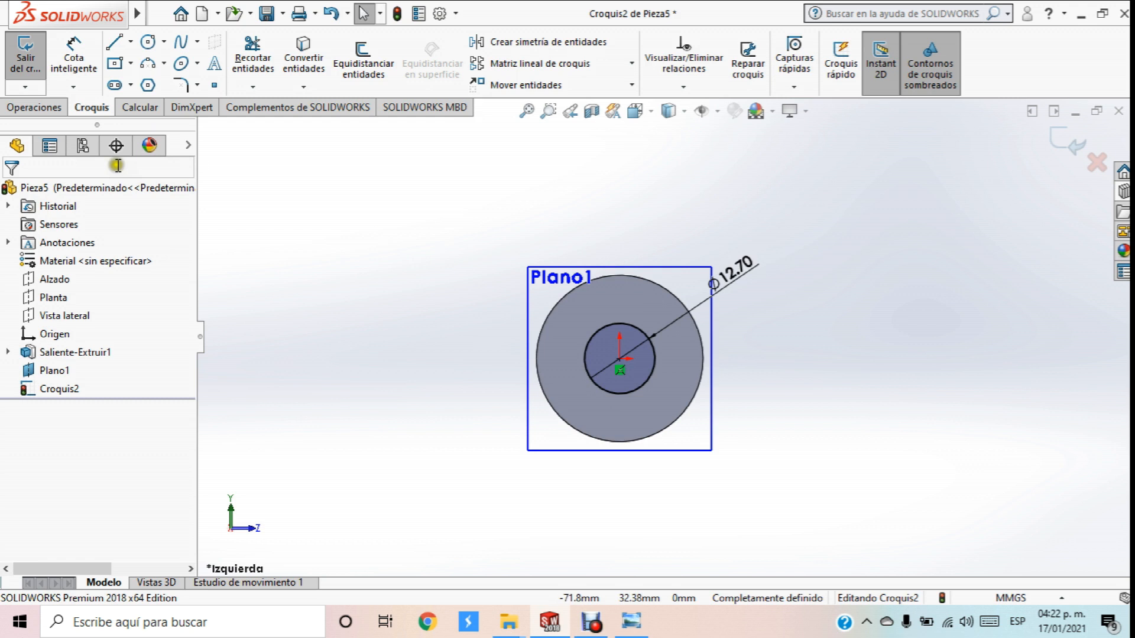
left_click(36, 74)
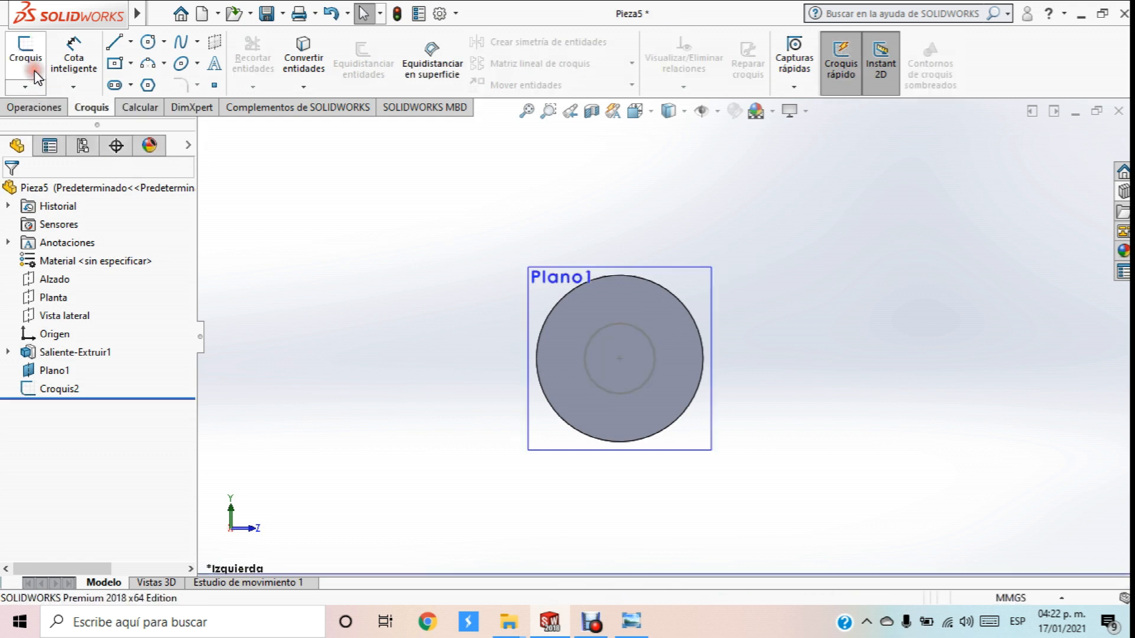
Sketch an origin-centred circle on the offset plane, snapping its radius to the disc's outer edge, and exit the sketch
mouse_move(248, 165)
middle_mouse_down()
mouse_move(461, 197)
mouse_move(508, 238)
mouse_move(615, 286)
middle_mouse_up()
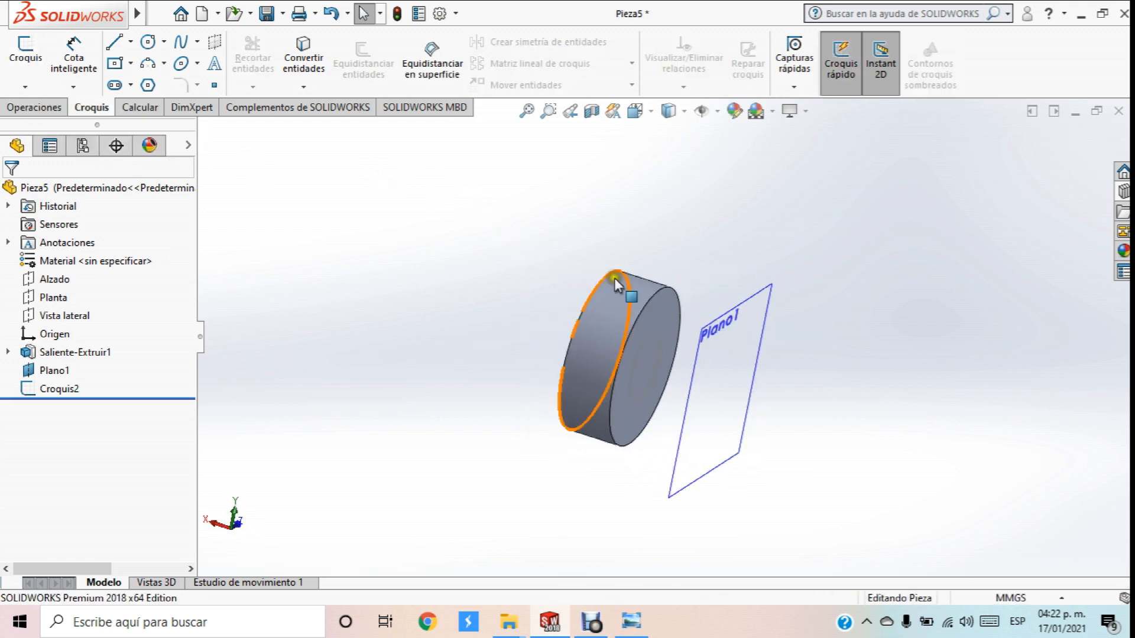
left_click(766, 293)
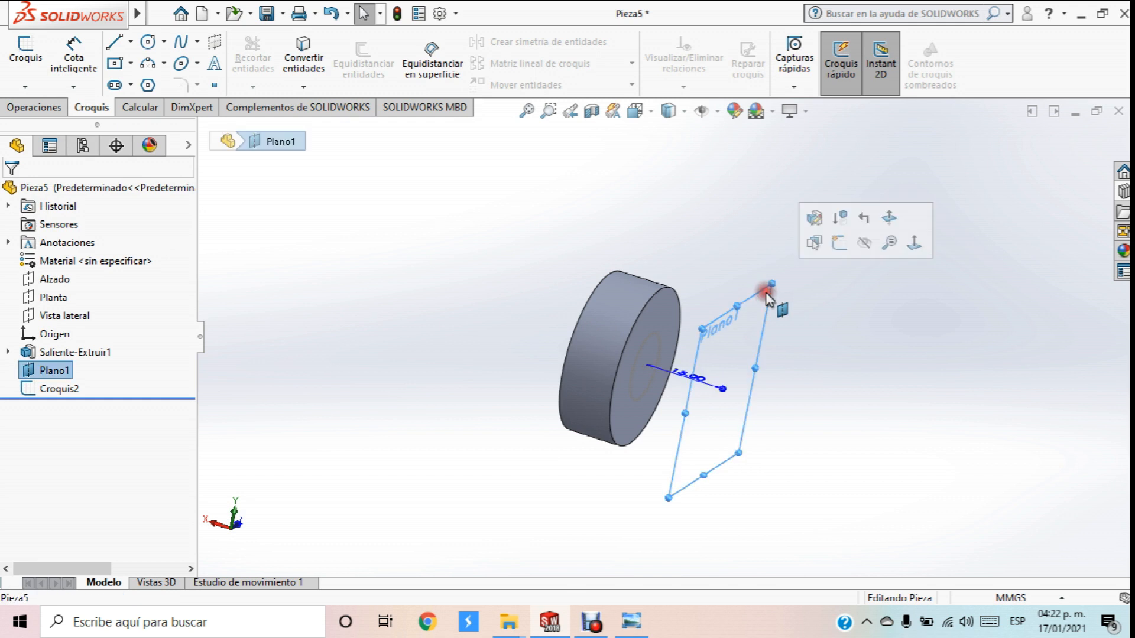
left_click(915, 243)
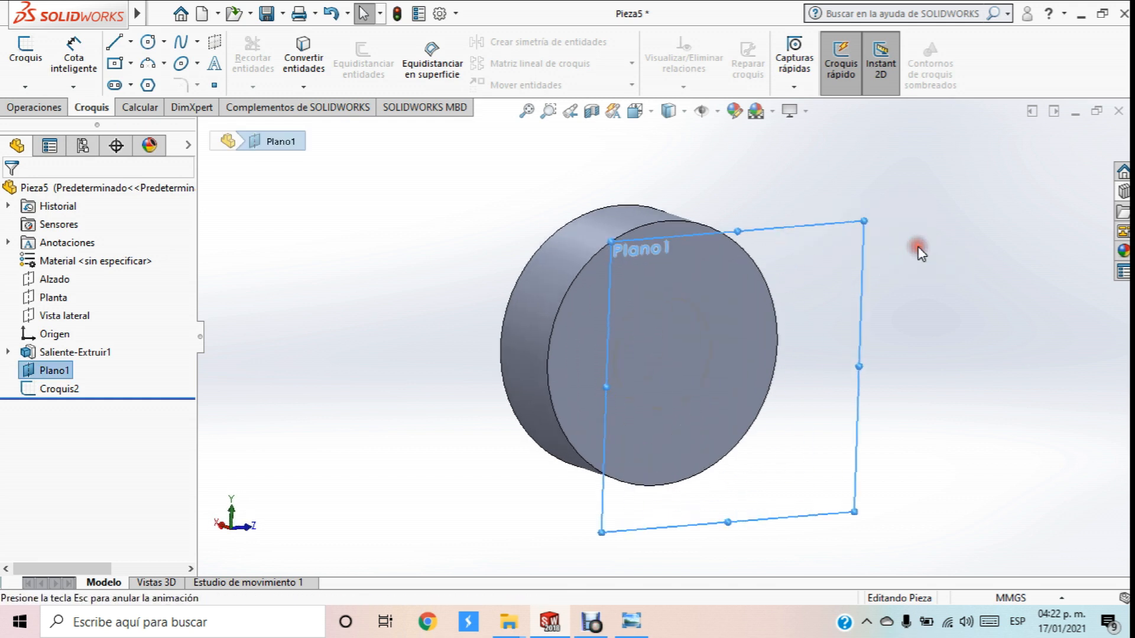
left_click(148, 43)
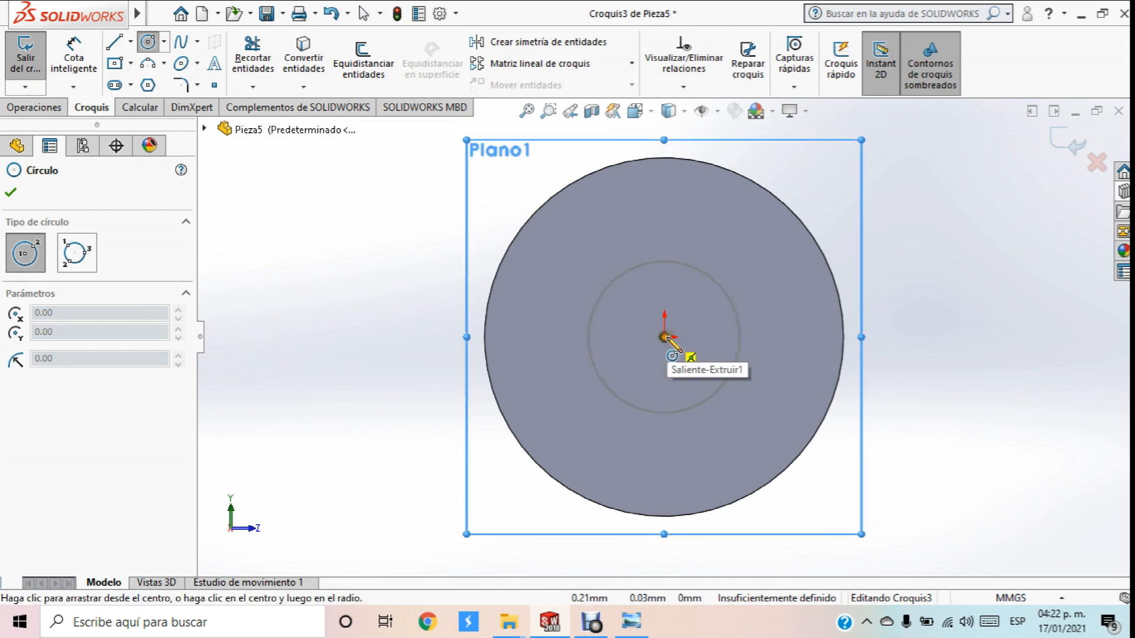
left_click(664, 336)
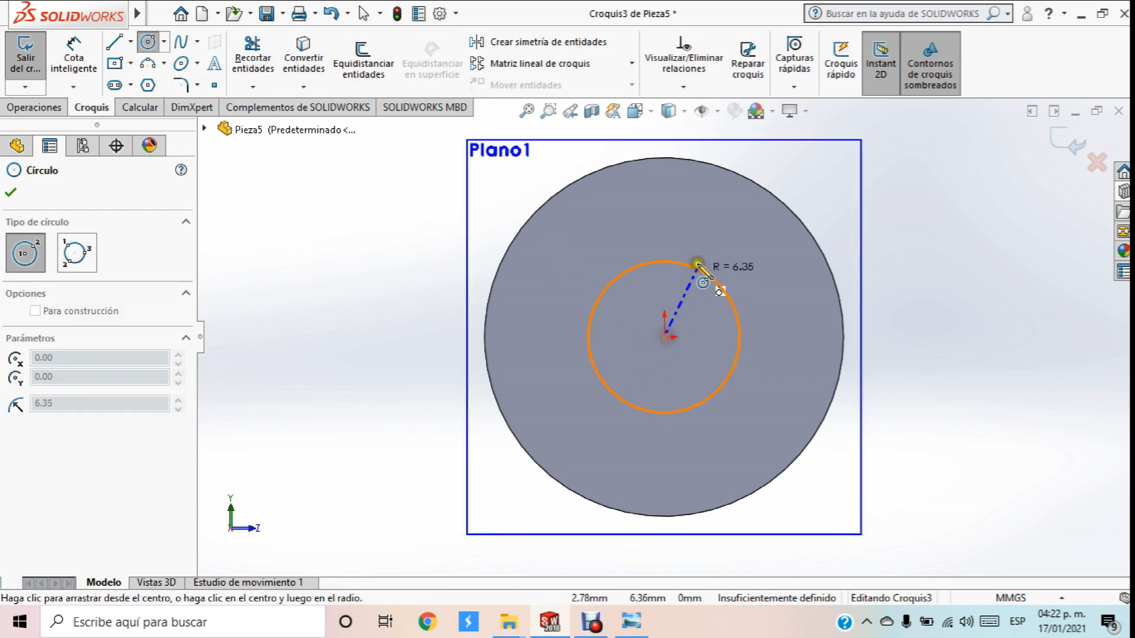
left_click(669, 156)
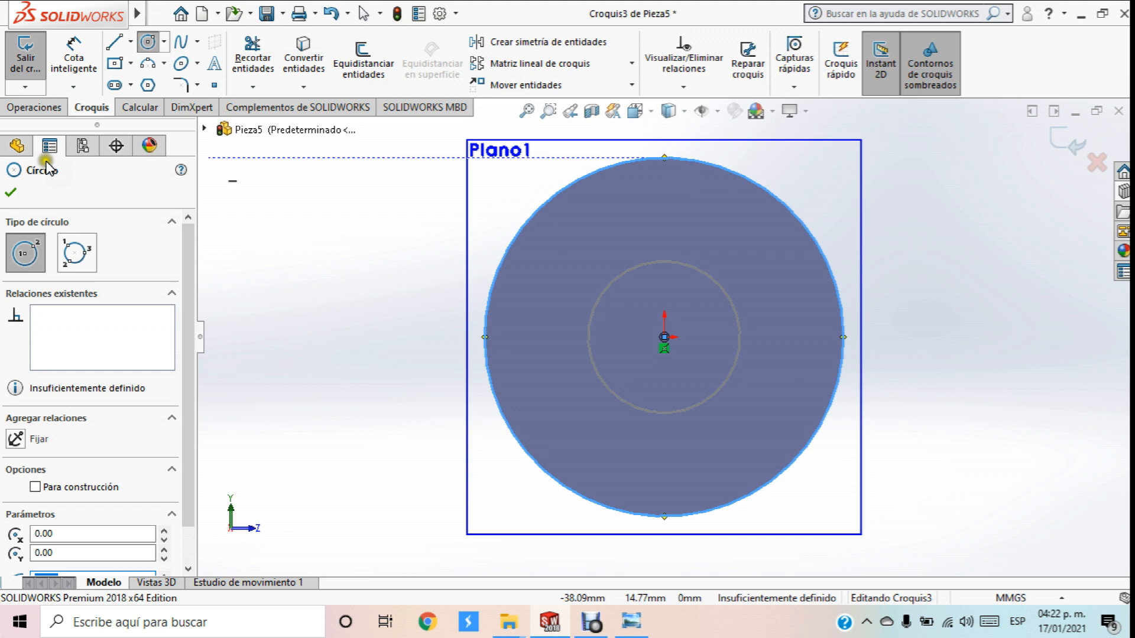
left_click(10, 192)
key("z")
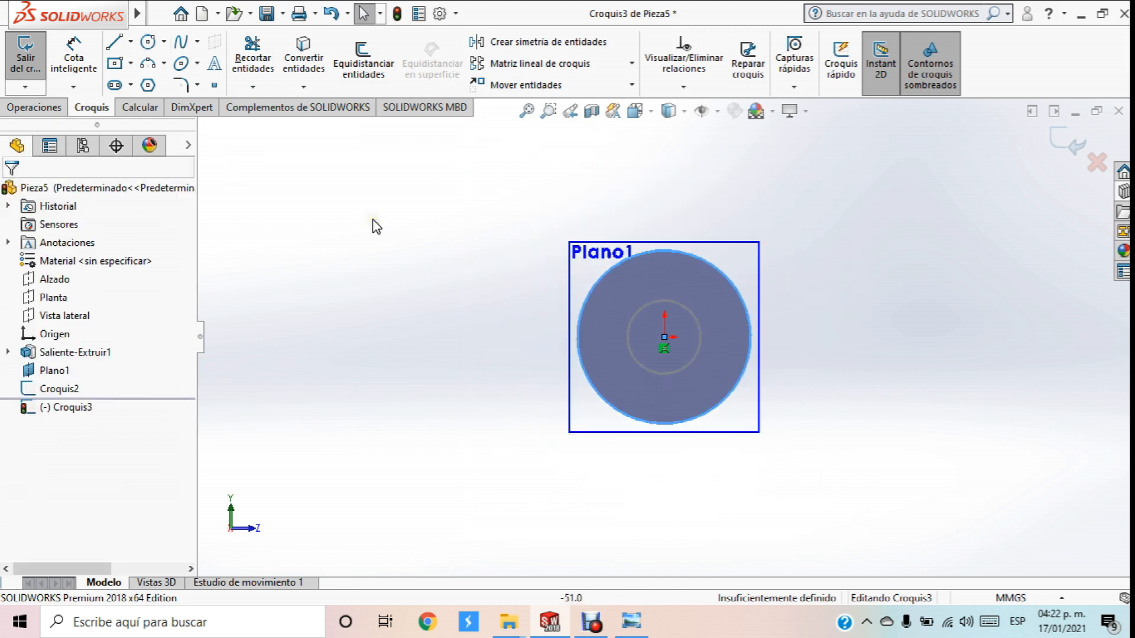
left_click(26, 62)
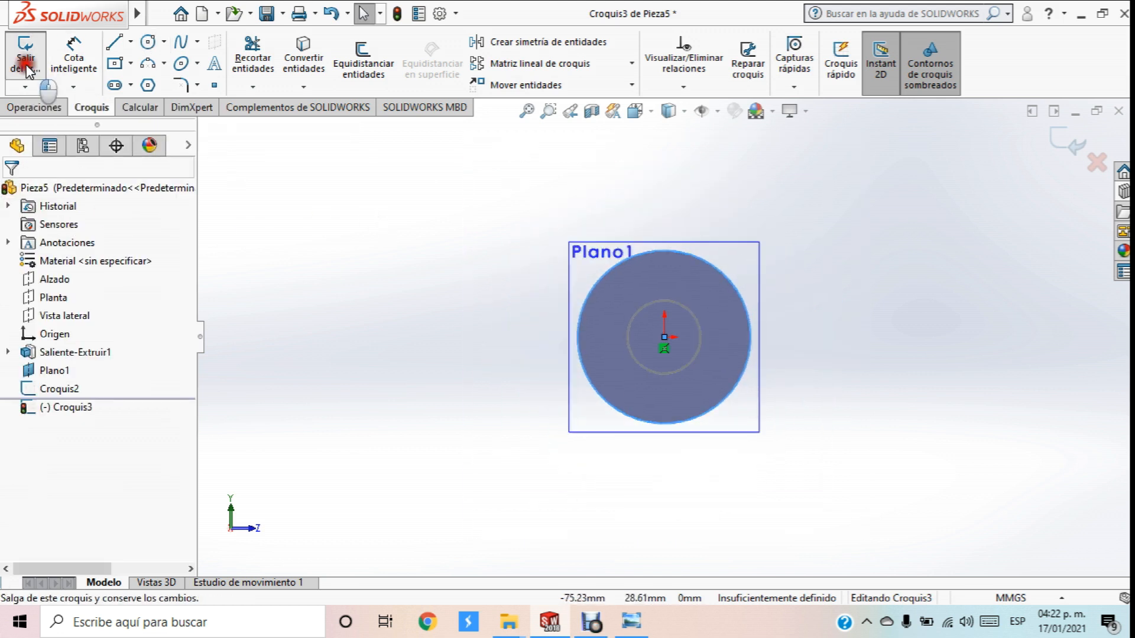
Loft a solid from the 12.7 mm circle on the disc's face to the larger circle on the offset plane
middle_click_drag(296, 253, 404, 337)
scroll(641, 348, "down", 2)
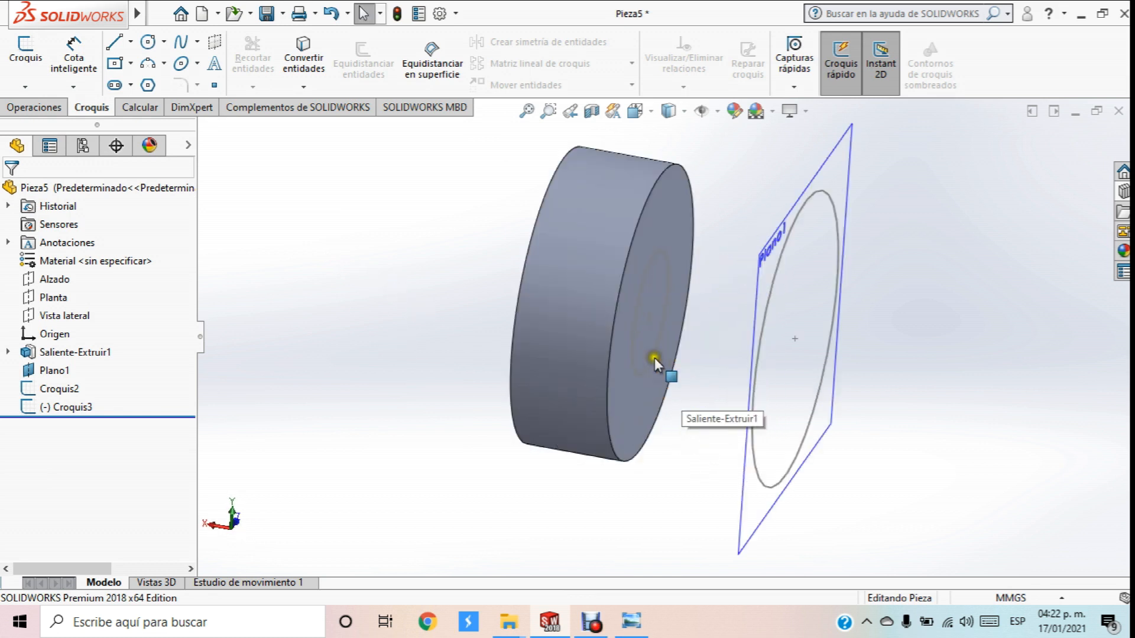
left_click(42, 109)
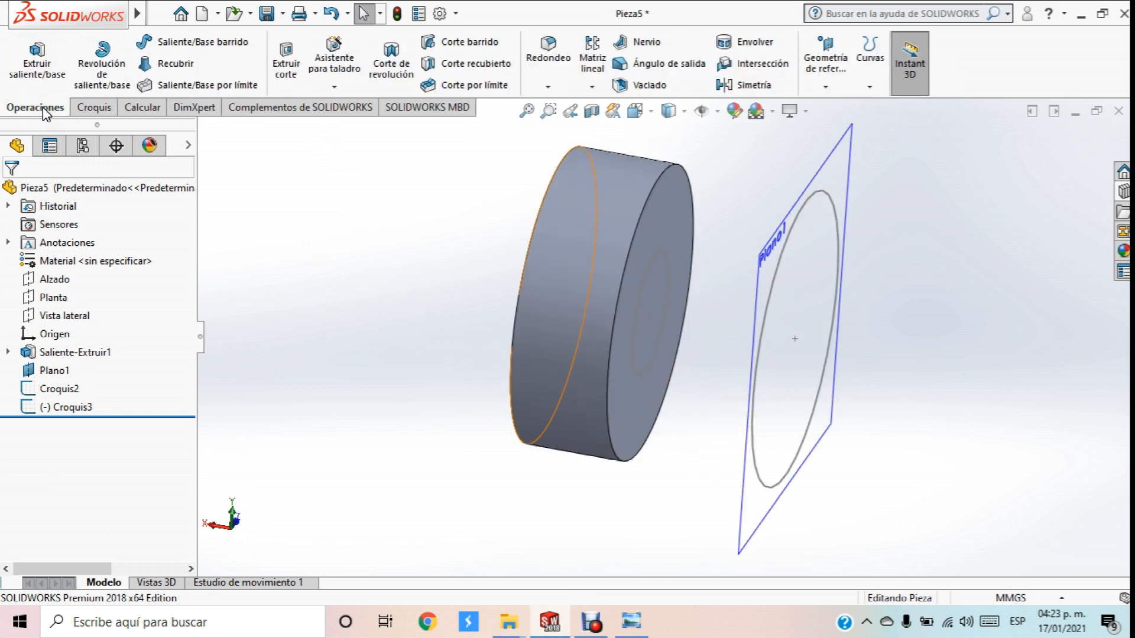
left_click(170, 66)
left_click(604, 230)
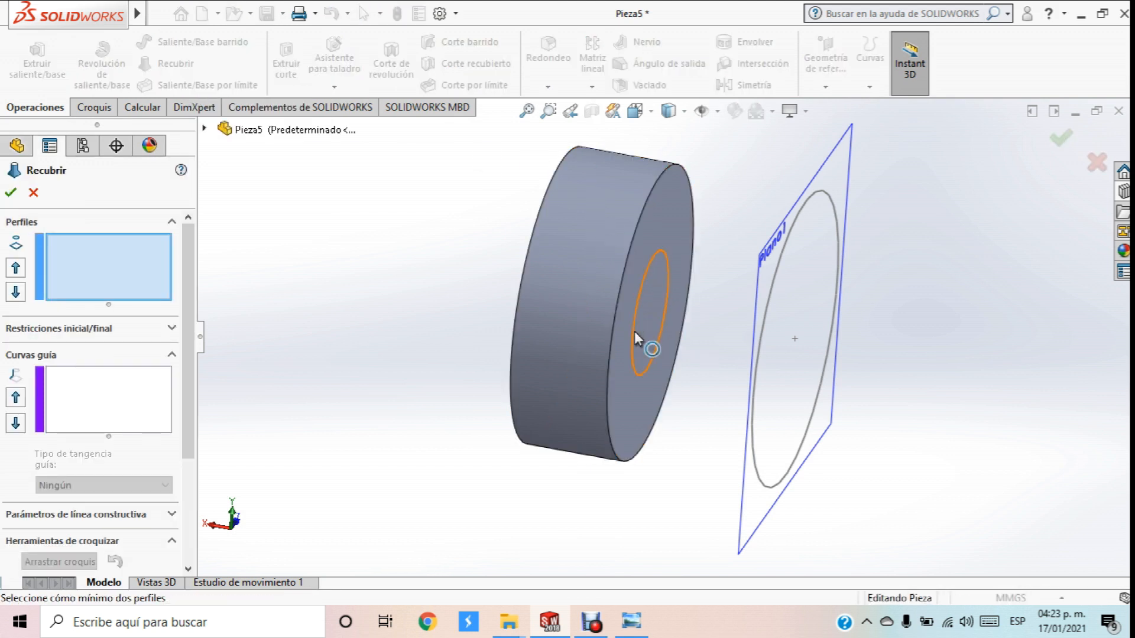
left_click(634, 331)
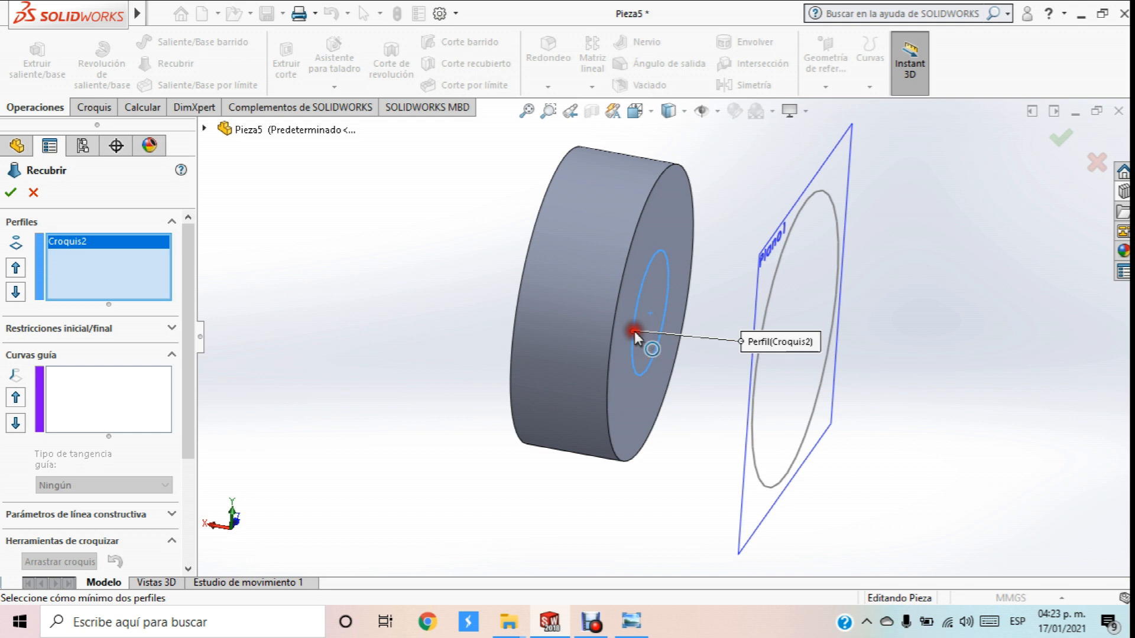
left_click(757, 361)
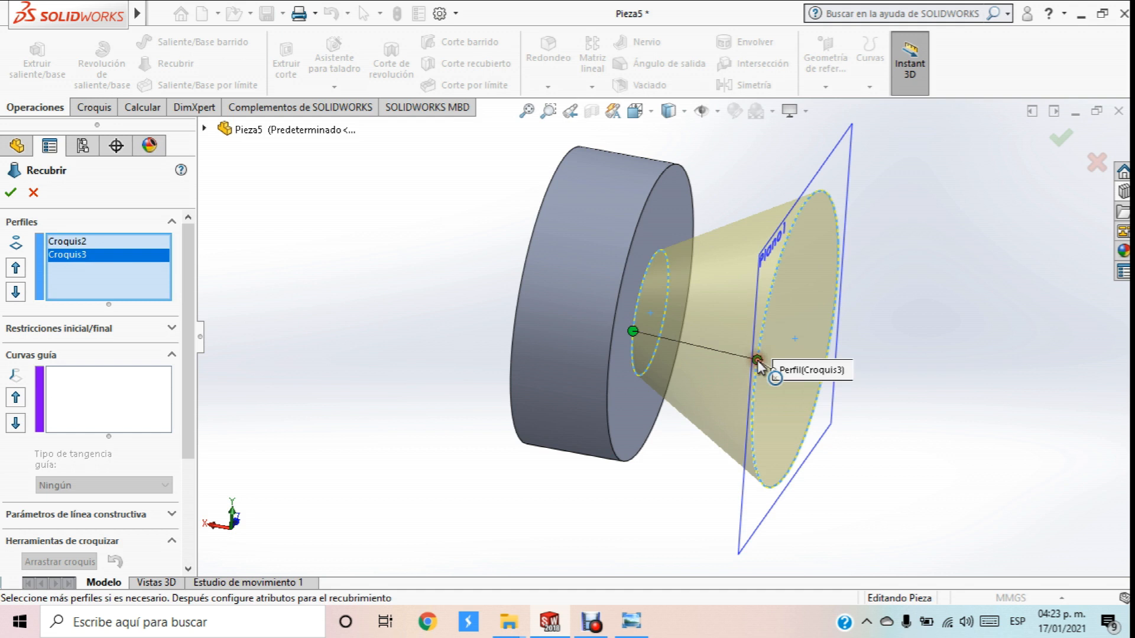
middle_click_drag(721, 311, 774, 319)
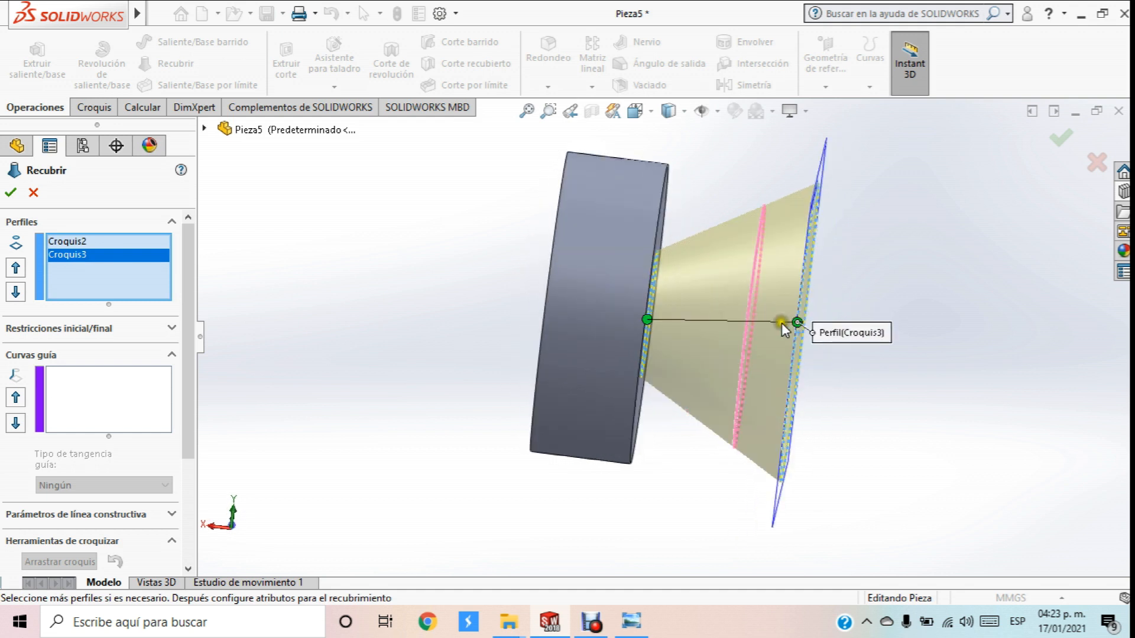
left_click_drag(797, 322, 798, 351)
middle_click_drag(755, 223, 795, 276)
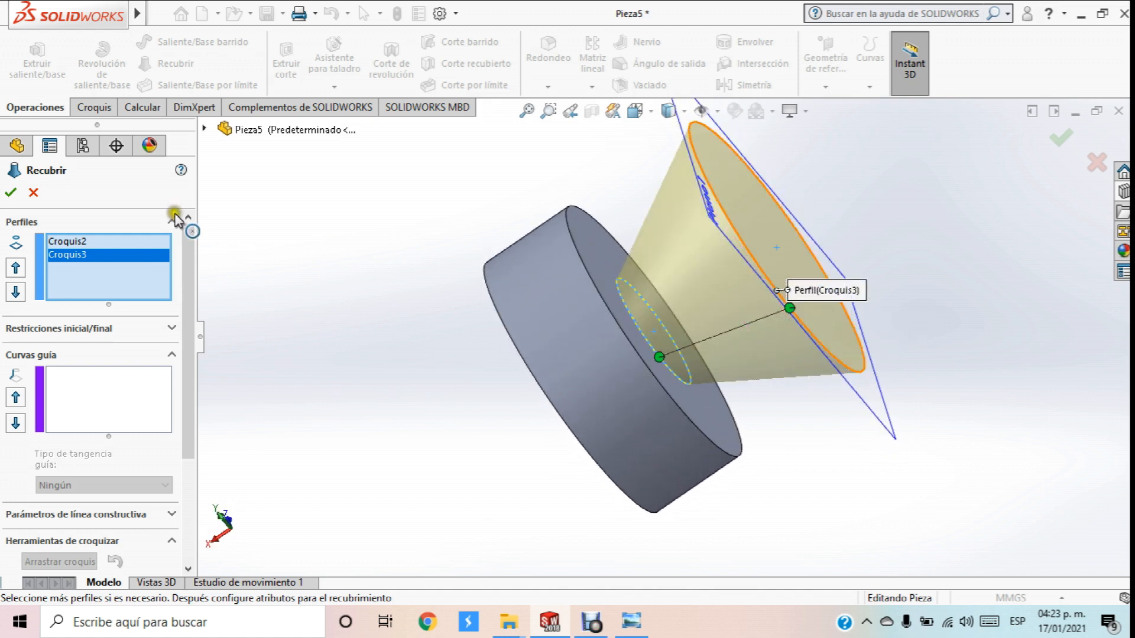
left_click(13, 193)
Sketch an origin-centred circle on the loft's large end face, viewed normal to it, snapping its radius to the face's outer edge
middle_click_drag(456, 203, 822, 337)
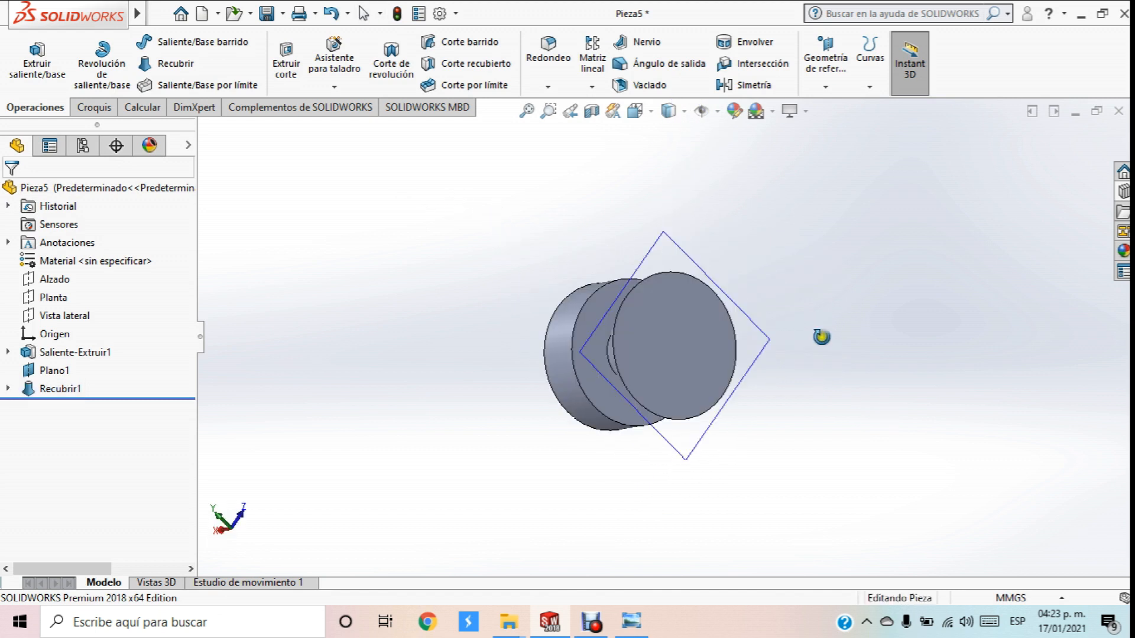
left_click(712, 317)
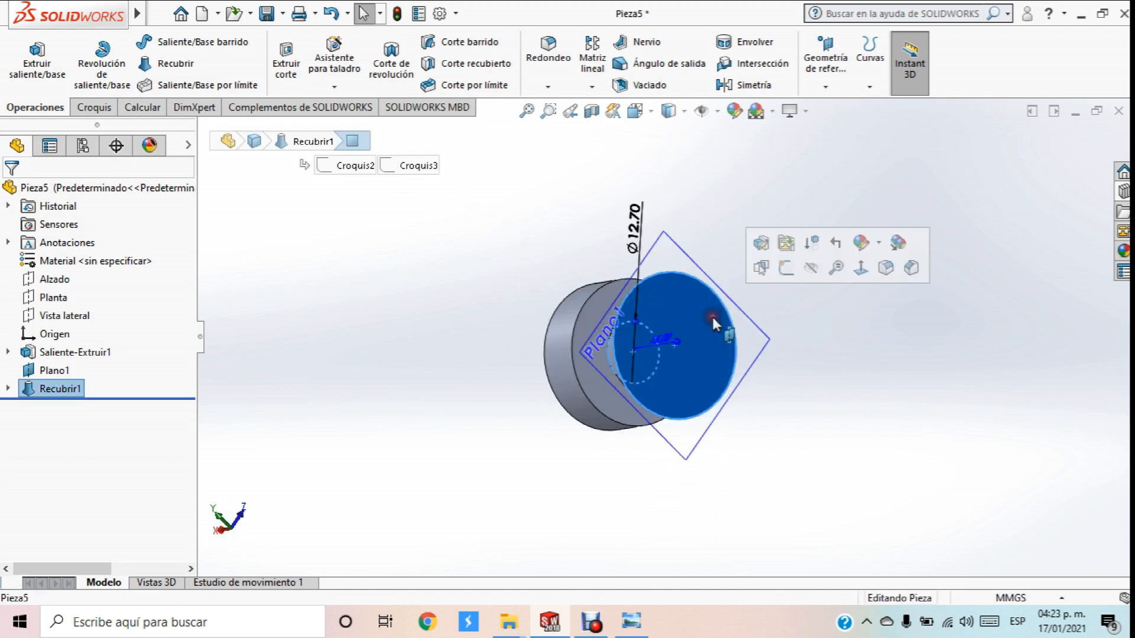
left_click(860, 270)
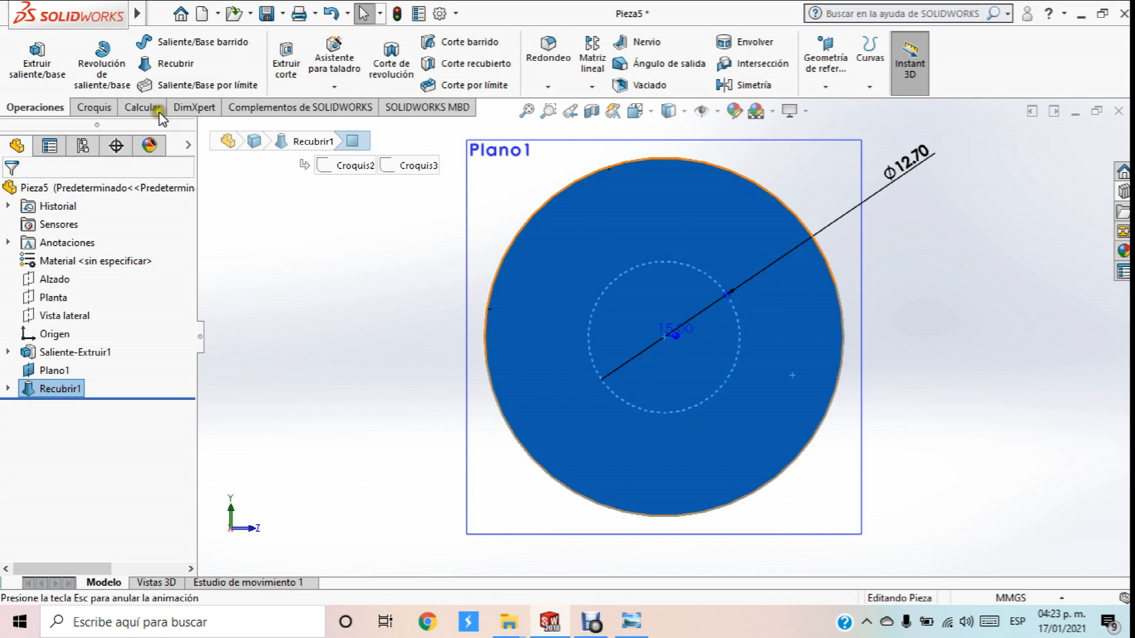
left_click(89, 110)
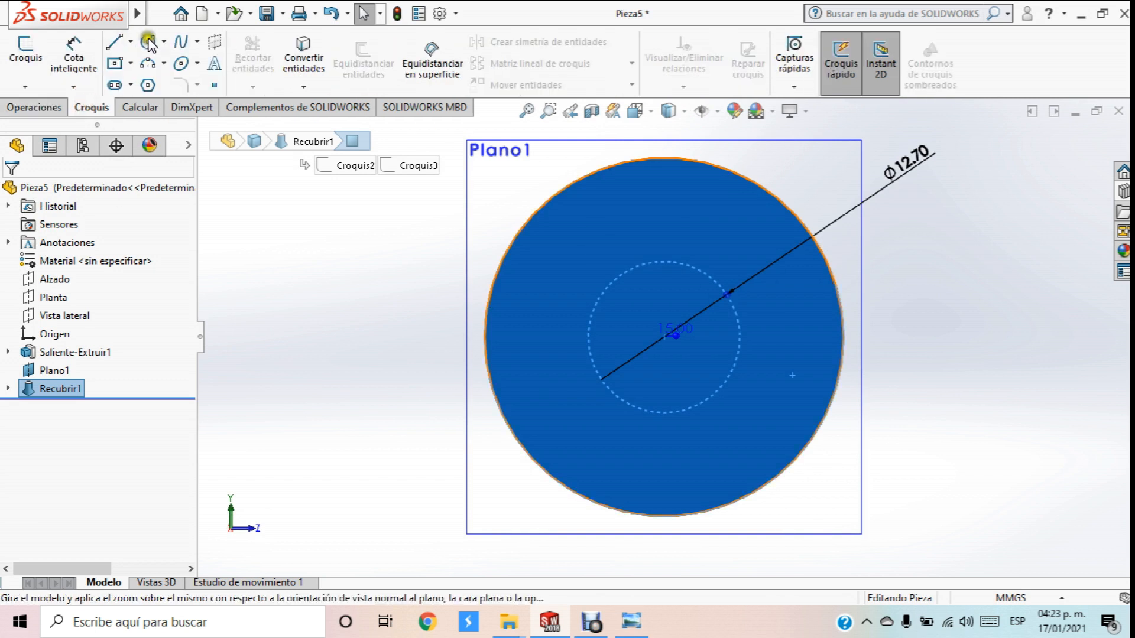
left_click(148, 42)
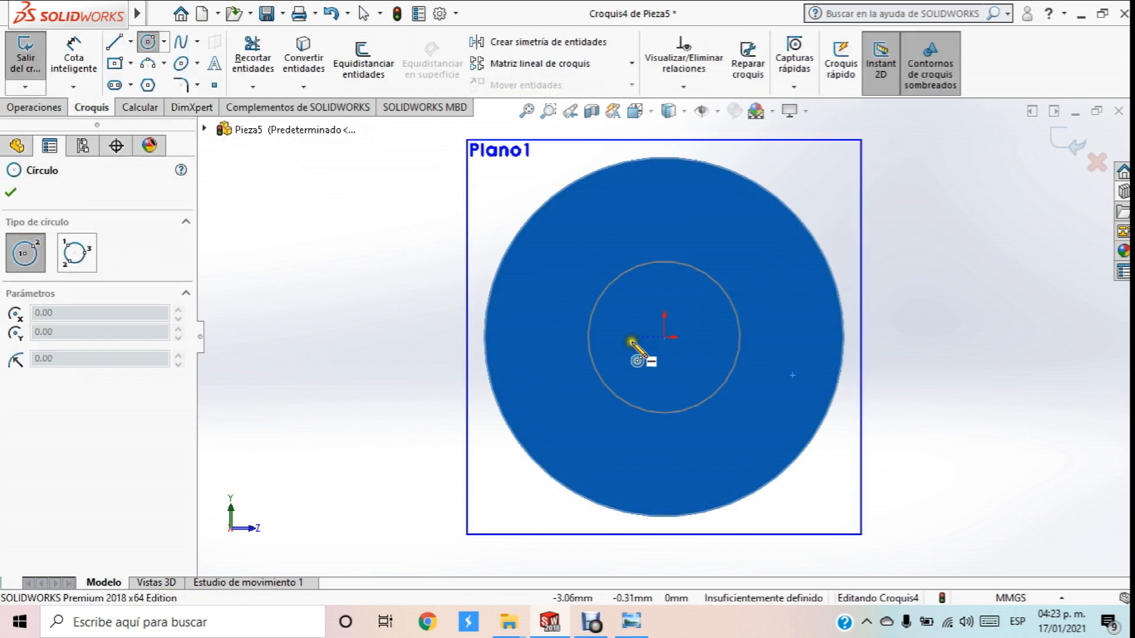
left_click(664, 336)
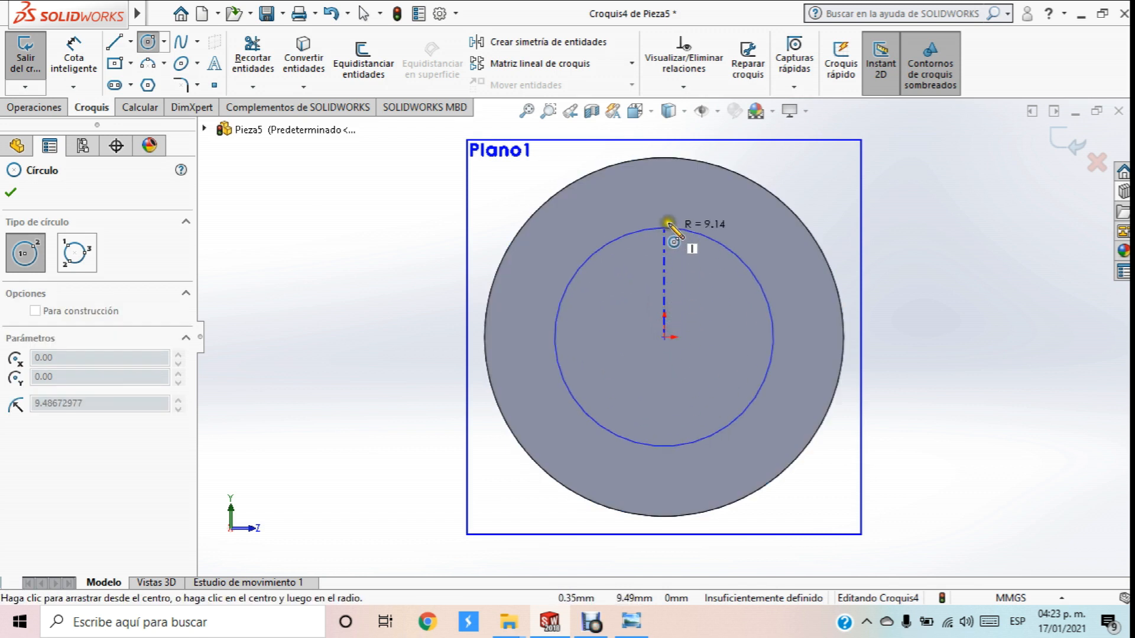
left_click(647, 161)
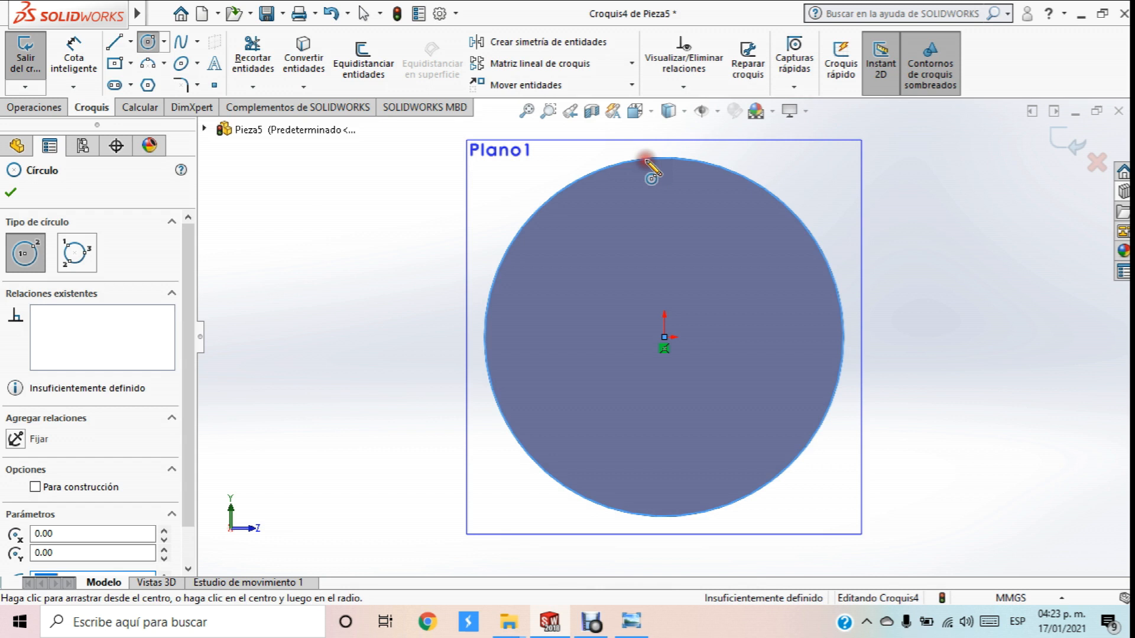
left_click(16, 192)
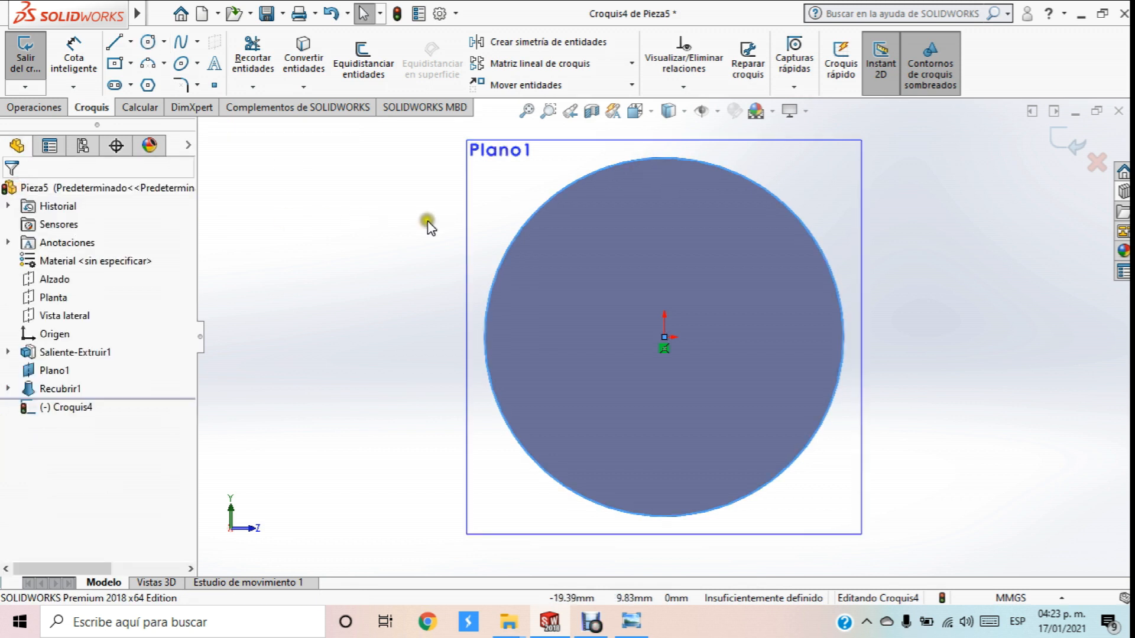
Extrude the end-face circle 130 mm away from the loft, merged with the existing body
middle_click_drag(428, 221, 606, 342)
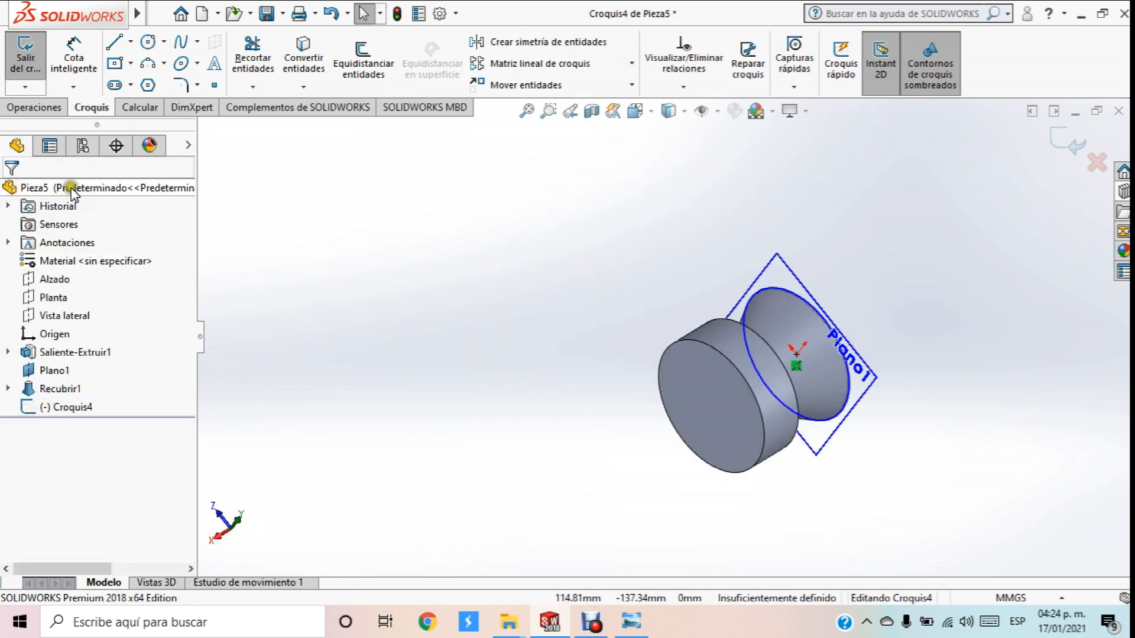
left_click(39, 112)
left_click(39, 65)
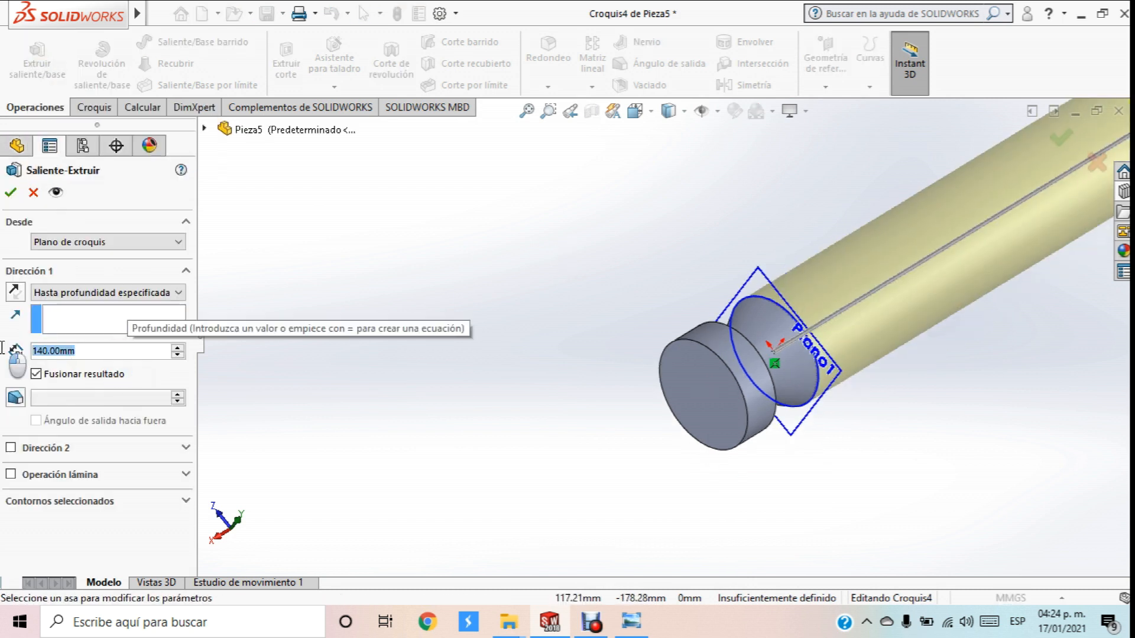
type("130")
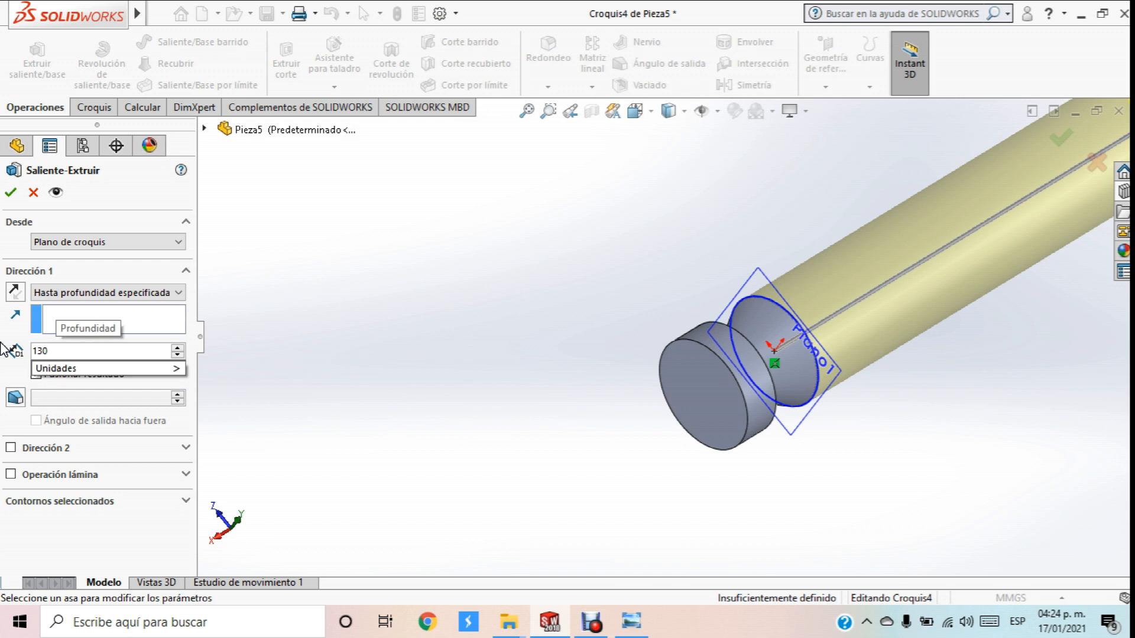
key("Return")
scroll(590, 325, "up", 3)
middle_click_drag(591, 325, 569, 250)
left_click(10, 194)
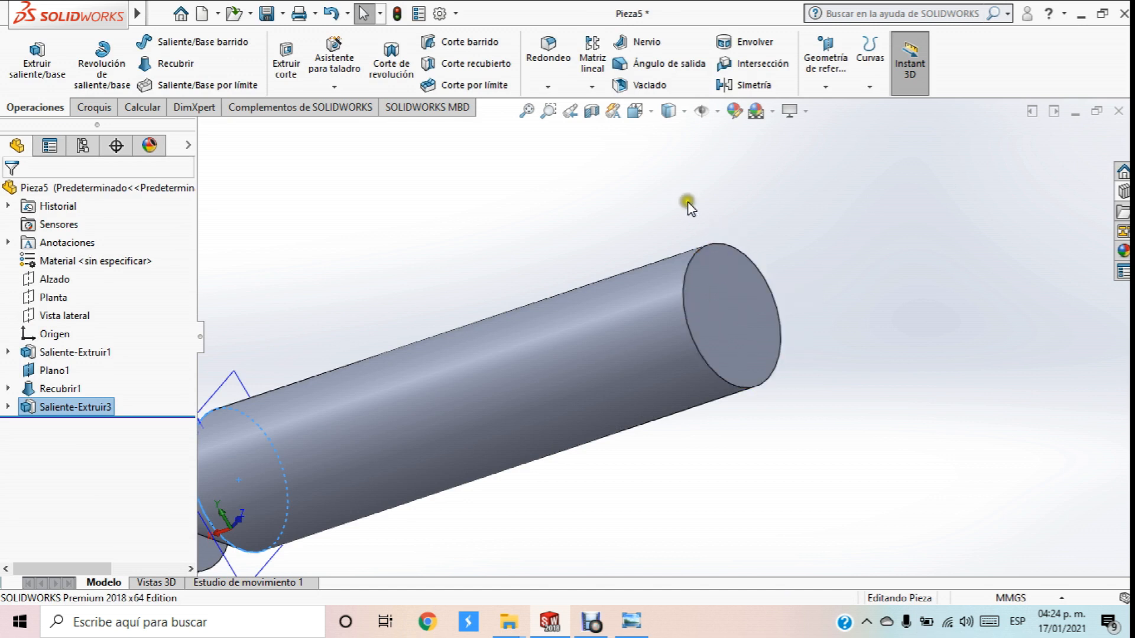
left_click(548, 49)
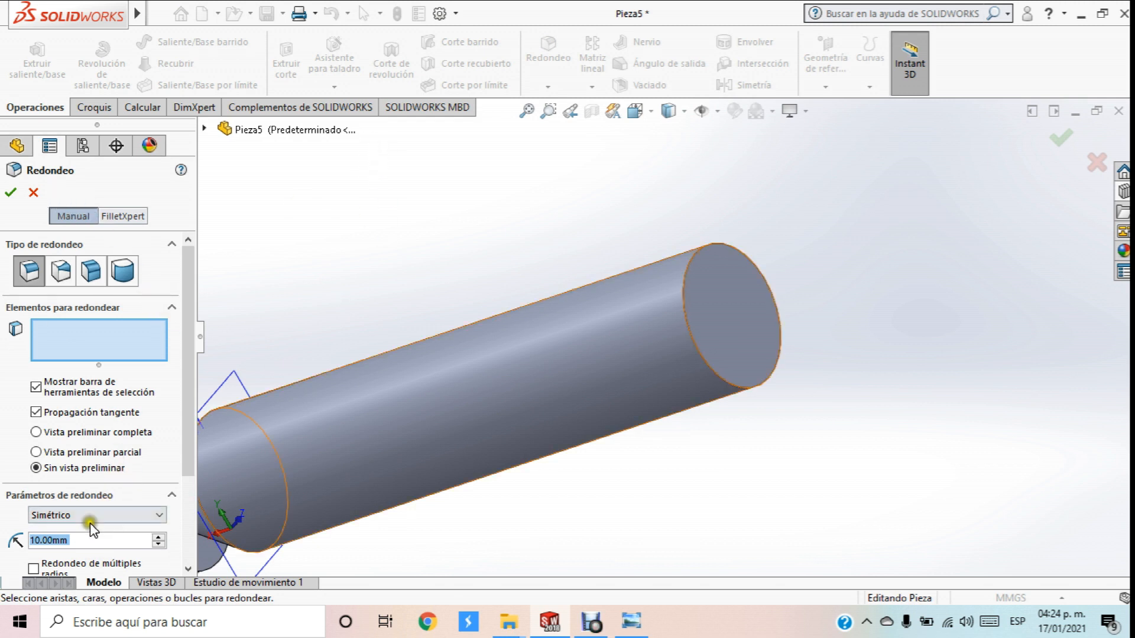
left_click(86, 541)
left_click(33, 192)
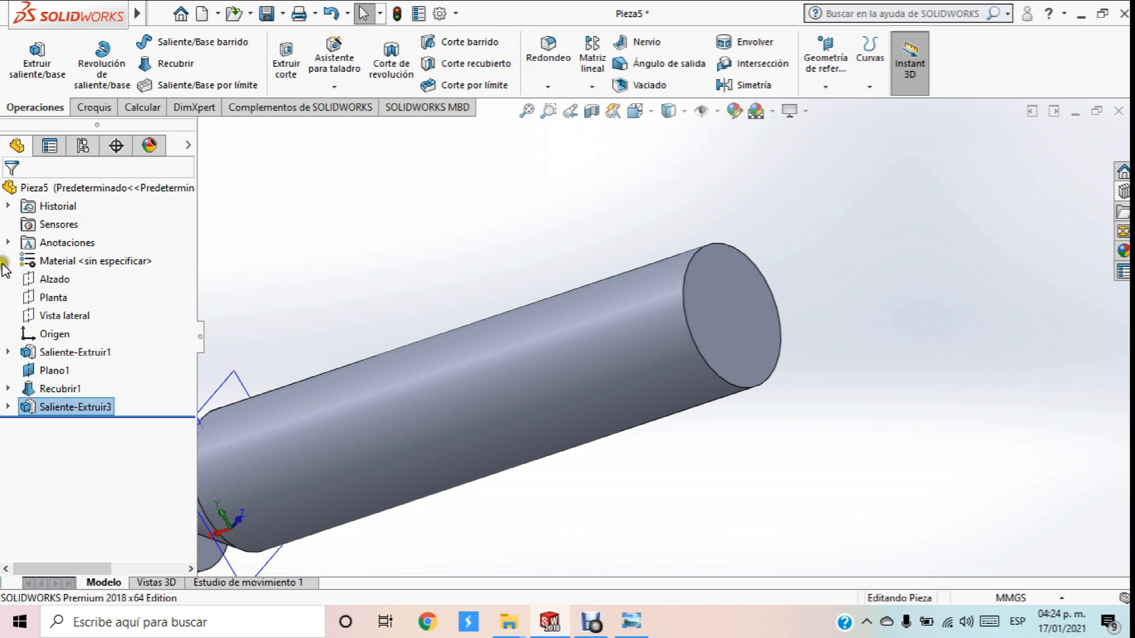
Fillet the circular edge at the long cylinder's free end with a 15 mm symmetric radius
left_click(548, 54)
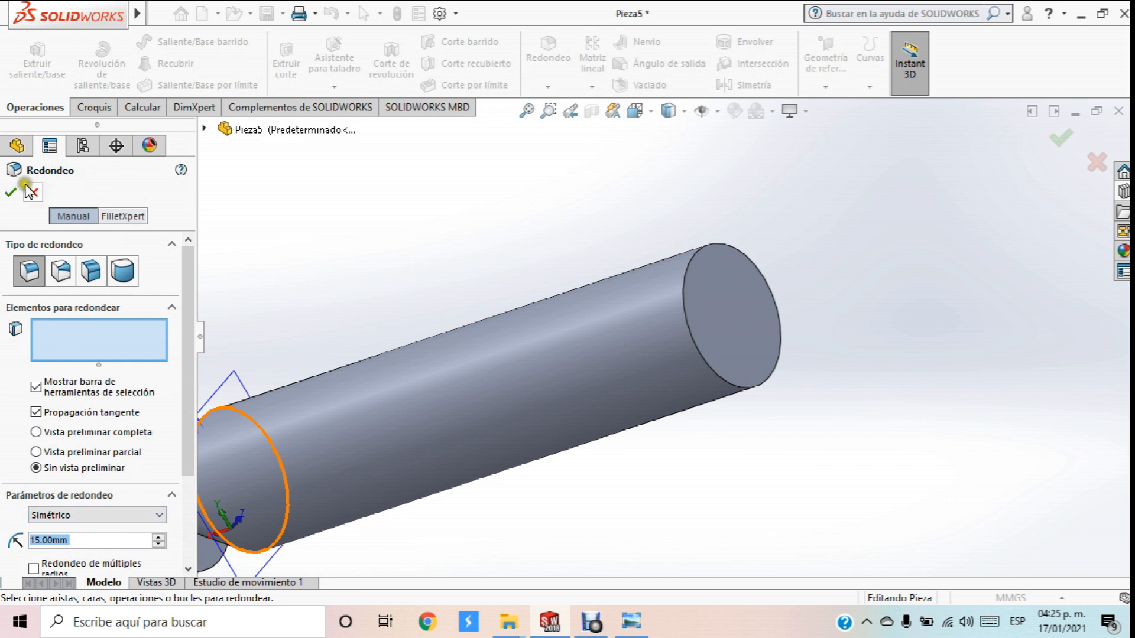
left_click(706, 251)
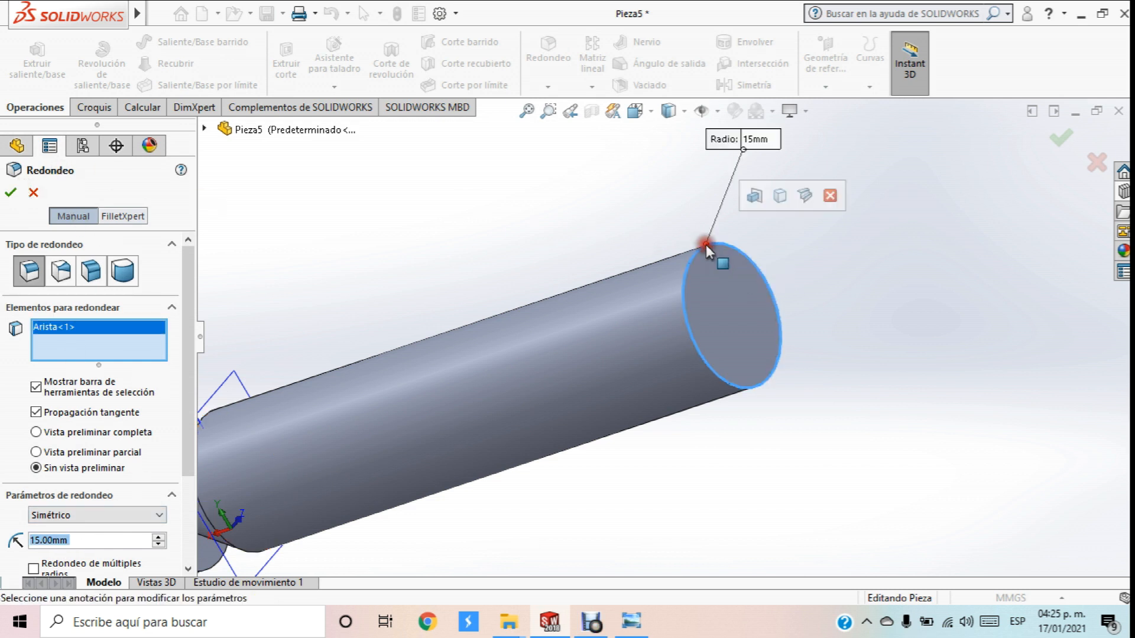
left_click(12, 193)
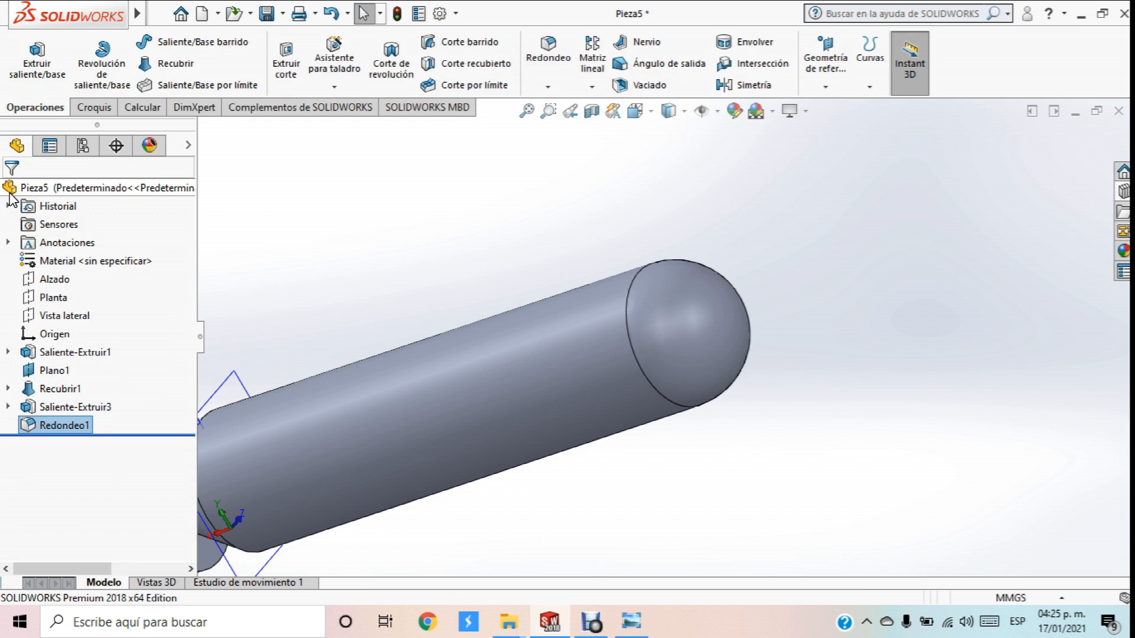
Fillet both outer circular edges of the disc at the opposite end with a 3 mm radius
left_click(764, 376)
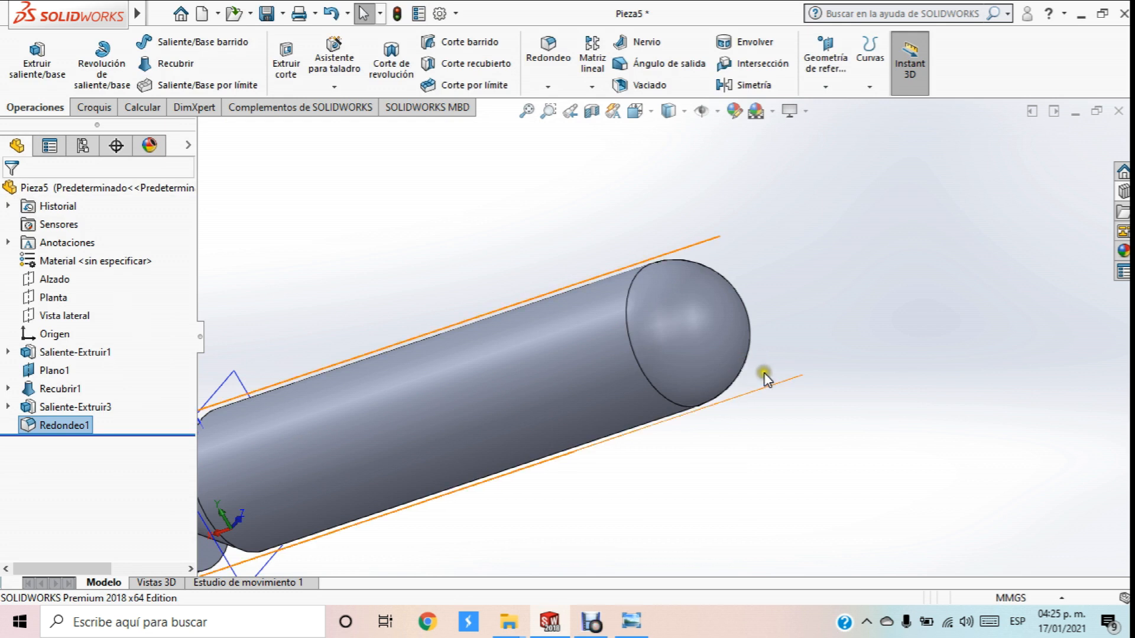
scroll(830, 352, "up", 5)
middle_click_drag(764, 380, 455, 244)
scroll(682, 340, "down", 2)
scroll(449, 254, "up", 3)
middle_click_drag(469, 395, 548, 431)
scroll(509, 418, "down", 5)
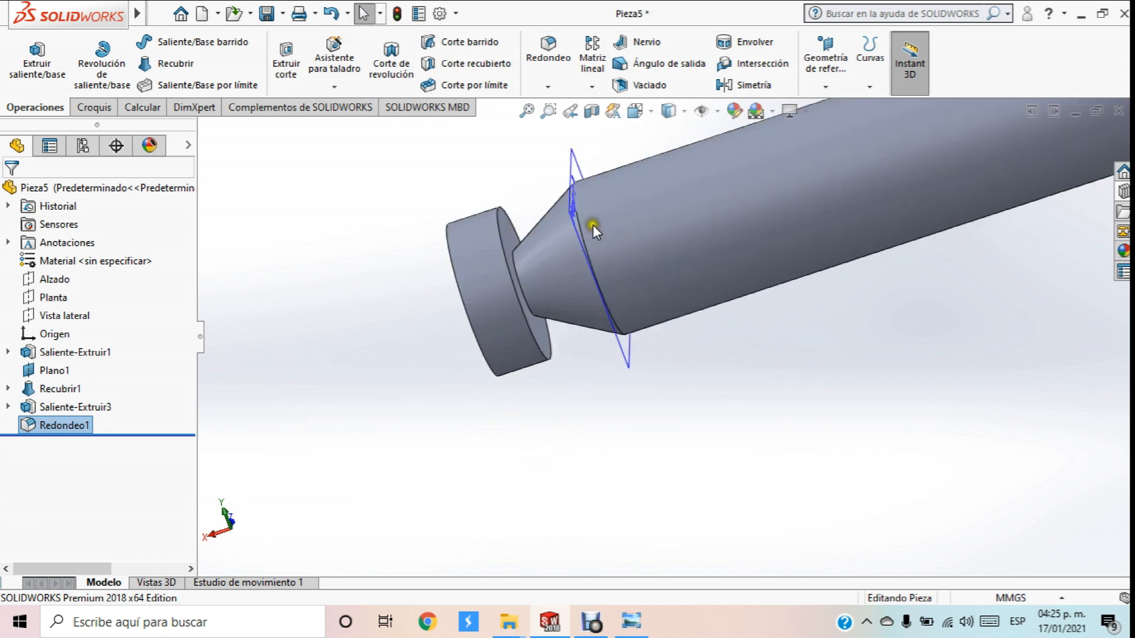
left_click(545, 52)
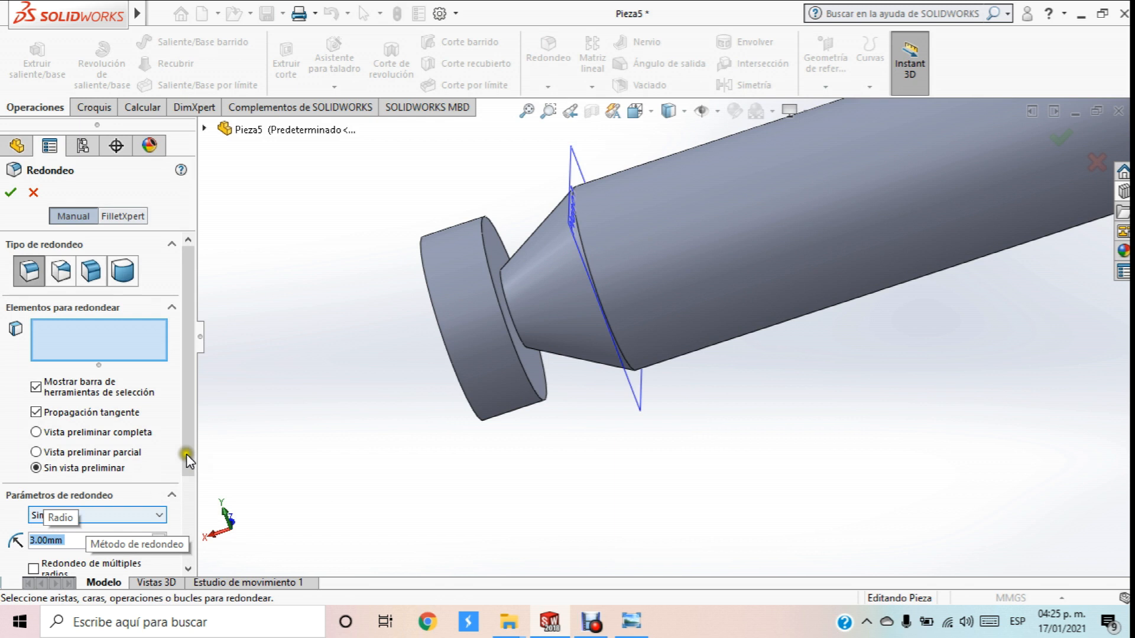
middle_click_drag(356, 445, 410, 441)
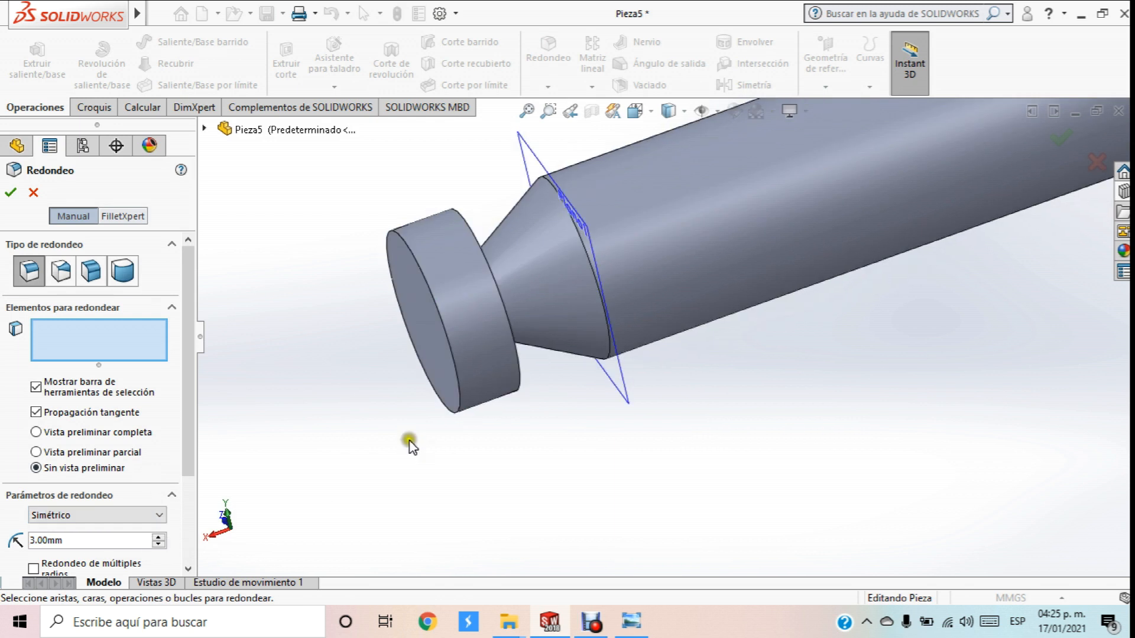
left_click(457, 212)
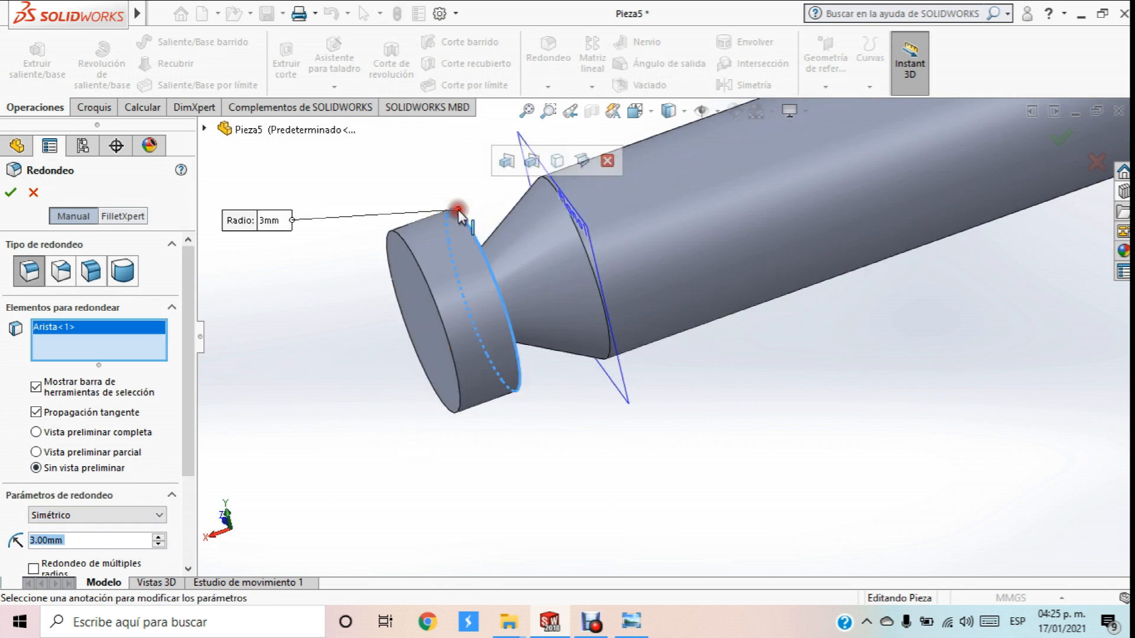
left_click(398, 234)
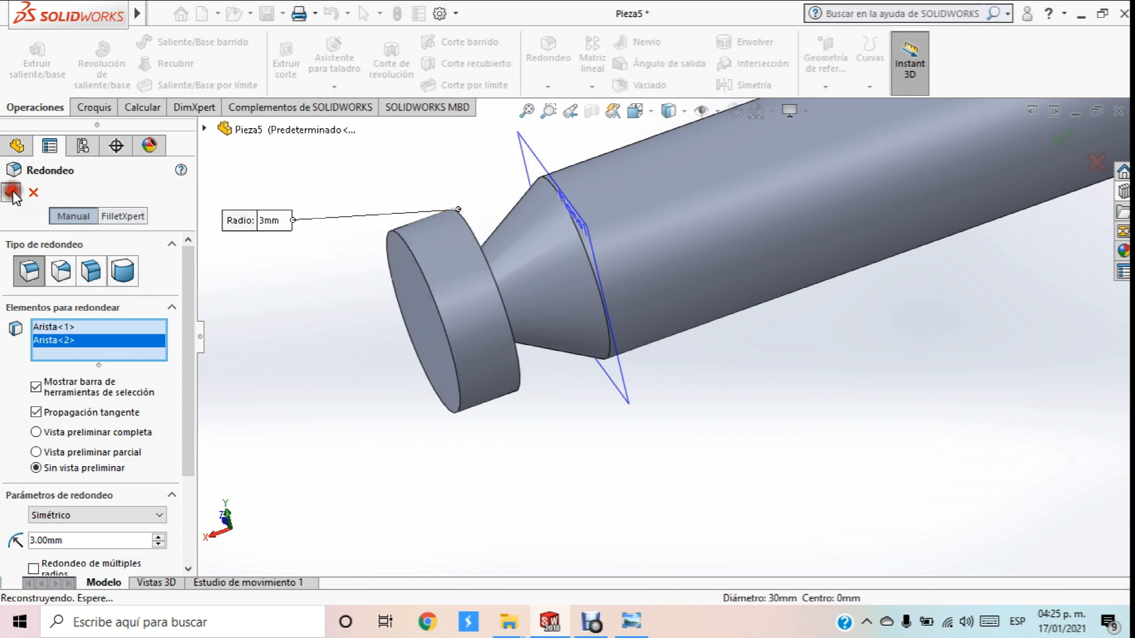
left_click(12, 192)
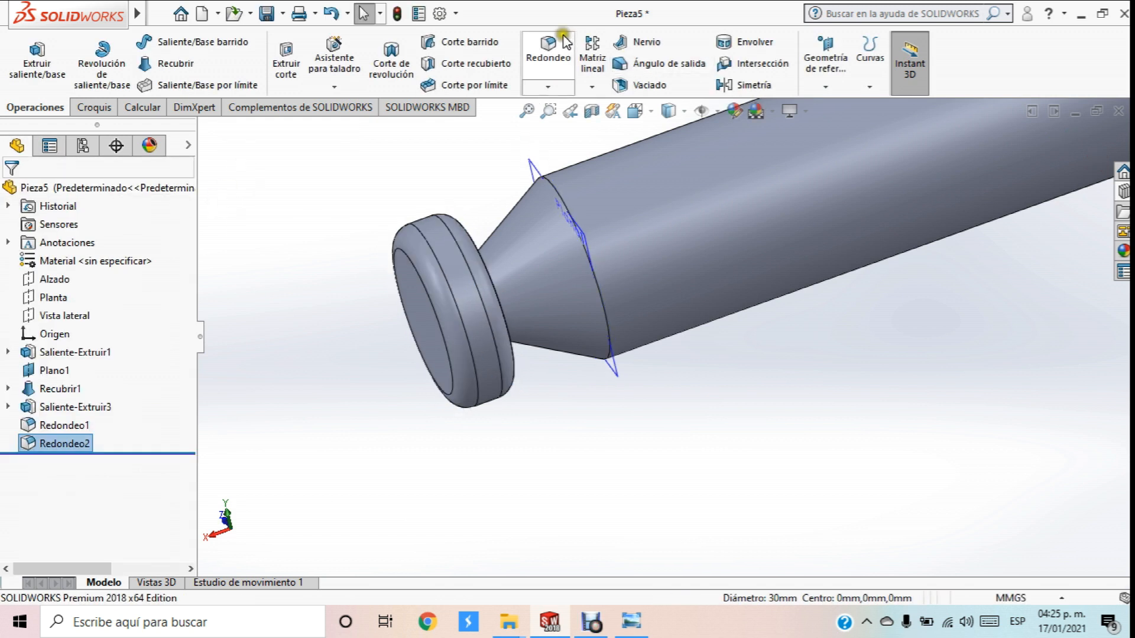
Fillet the circular edge where the conical loft meets the long cylinder with a 3 mm radius
left_click(548, 53)
middle_click_drag(437, 181, 537, 248)
left_click(555, 274)
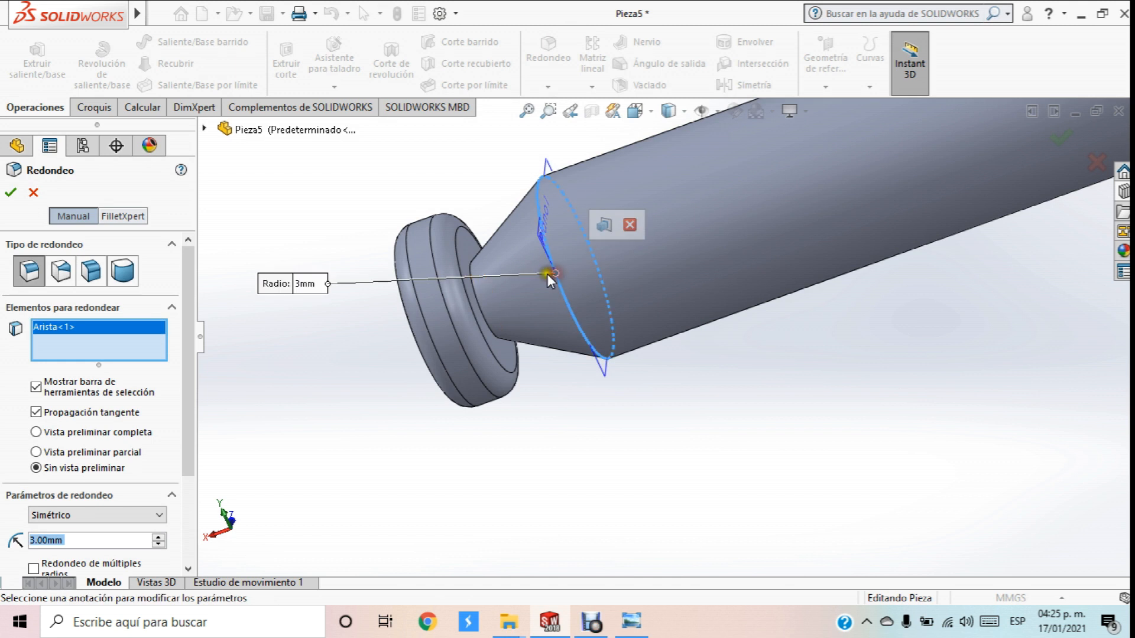
left_click(11, 192)
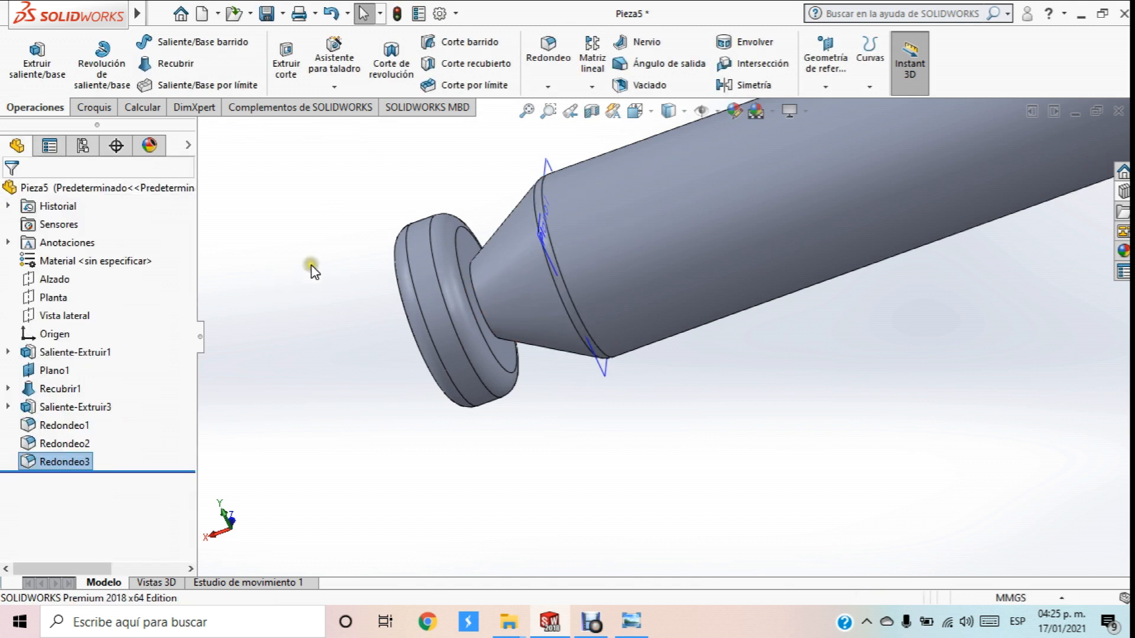
Fillet the circular edge where the conical neck meets the disc with a 2 mm symmetric radius
scroll(480, 303, "up", 3)
left_click(549, 58)
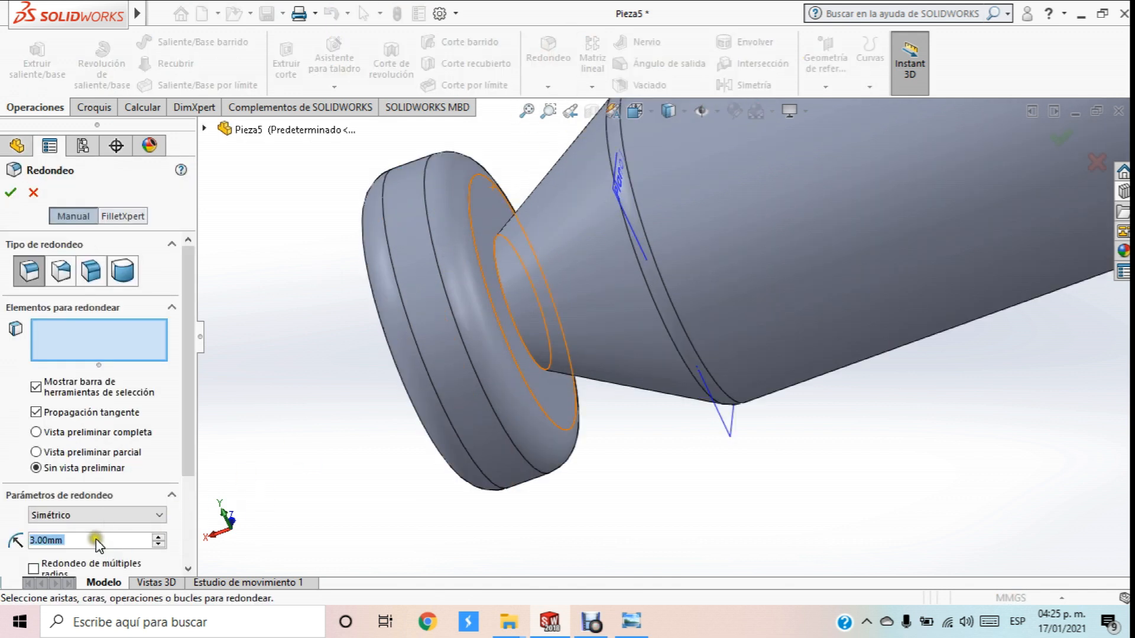
left_click(96, 540)
left_click_drag(63, 538, 11, 538)
type("2")
key("Return")
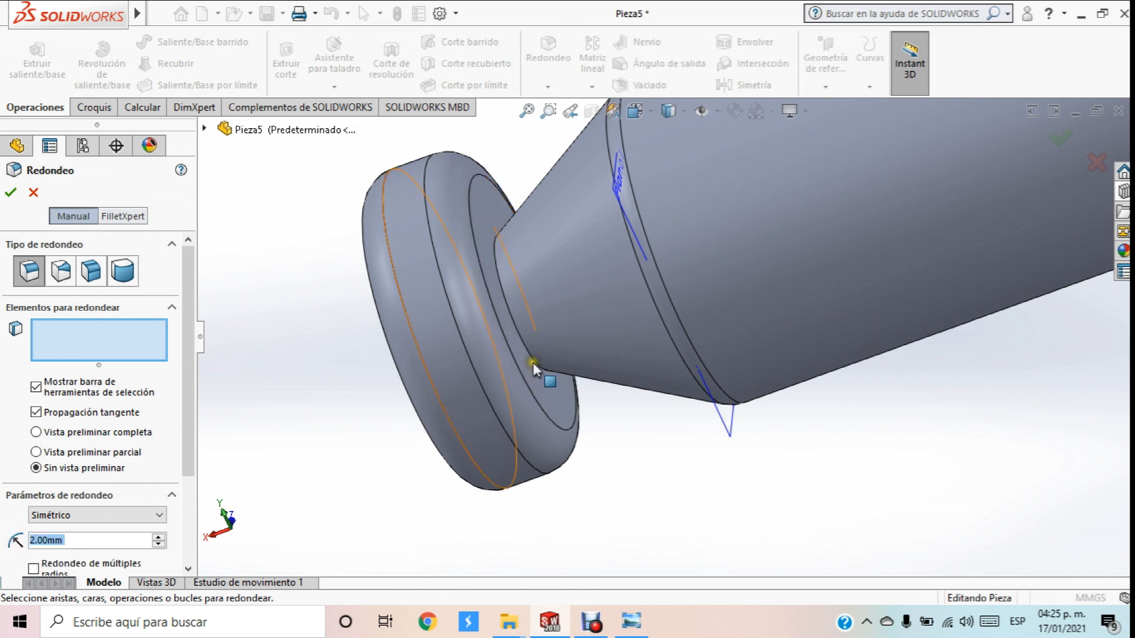
left_click(533, 359)
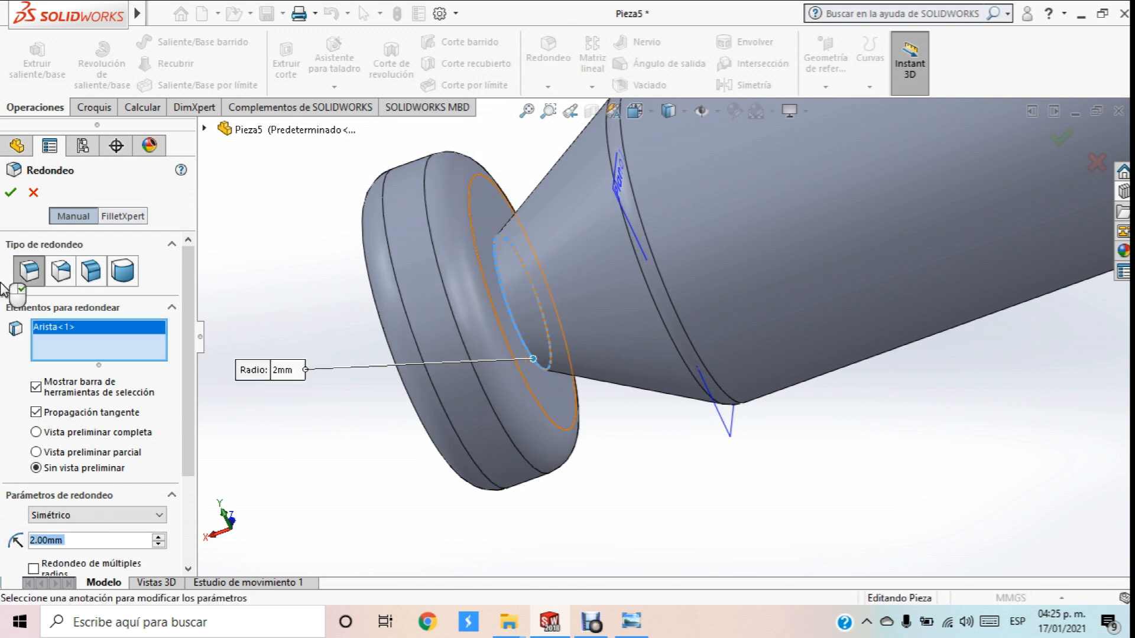
left_click(11, 194)
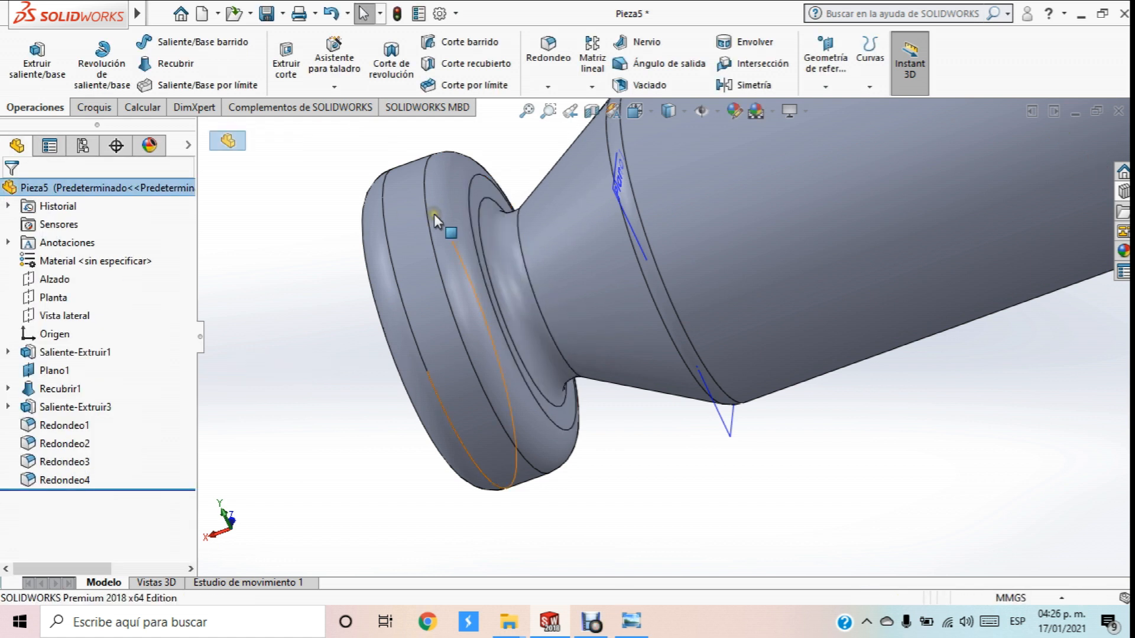
Examine the filleted disc, conical neck and start of the long cylinder from several angles
scroll(515, 211, "up", 10)
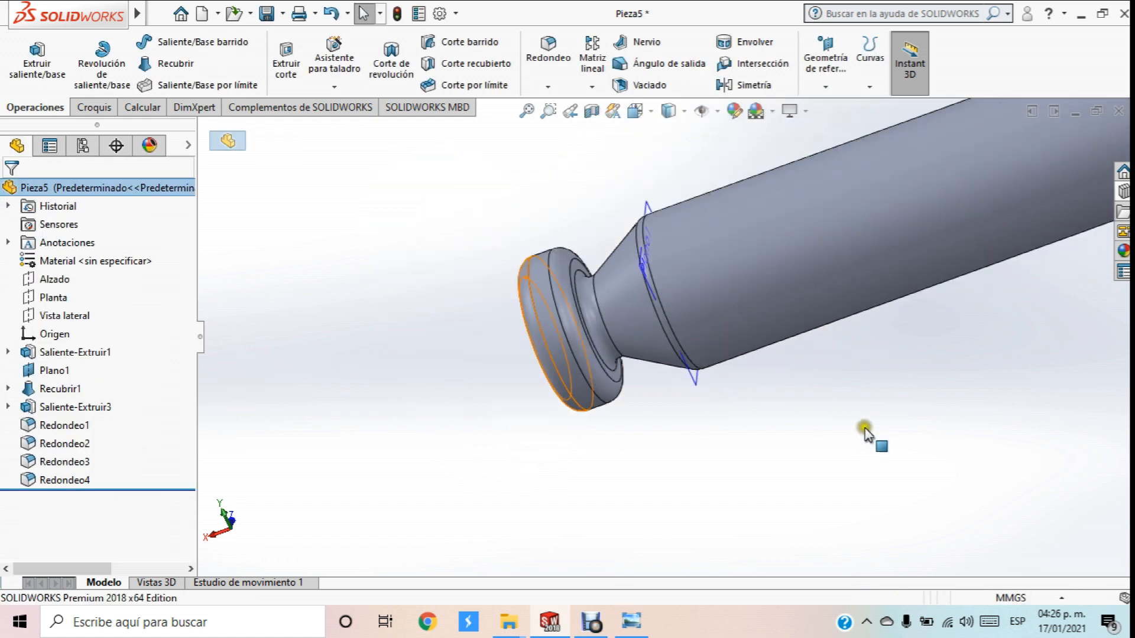
middle_click_drag(791, 403, 834, 429)
scroll(698, 383, "down", 4)
scroll(699, 356, "up", 2)
scroll(695, 355, "down", 4)
scroll(674, 367, "up", 3)
scroll(644, 355, "down", 4)
scroll(671, 380, "up", 2)
scroll(664, 278, "down", 2)
scroll(560, 178, "down", 3)
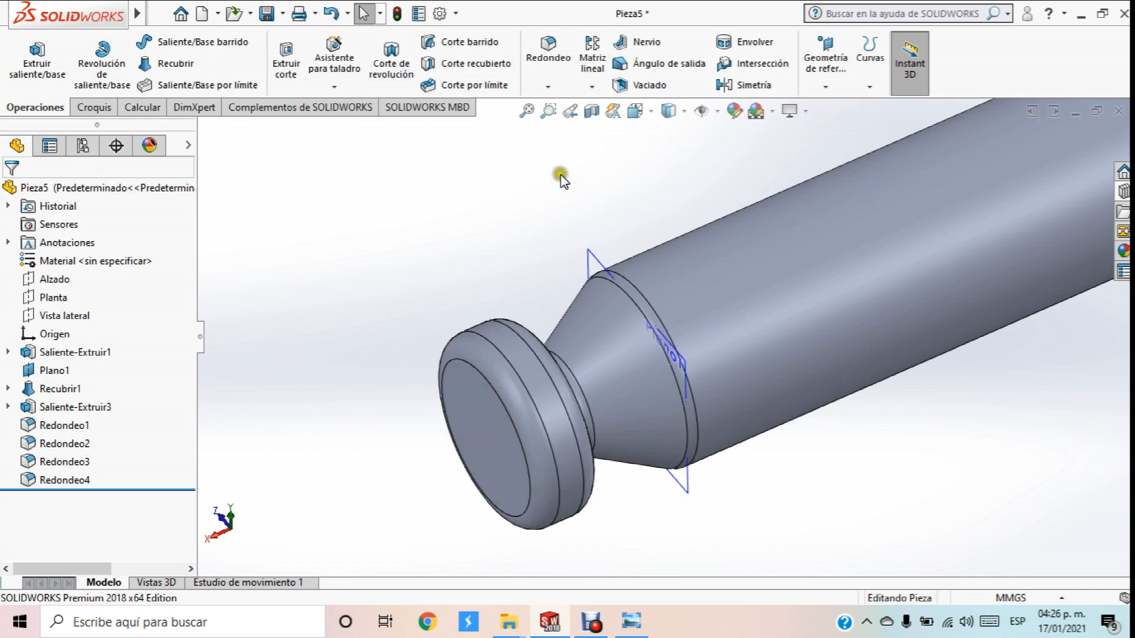
Sketch a circle about 11.35 mm in diameter on Plano1, centred on the cylinder outline 15 mm directly above the origin
left_click(592, 260)
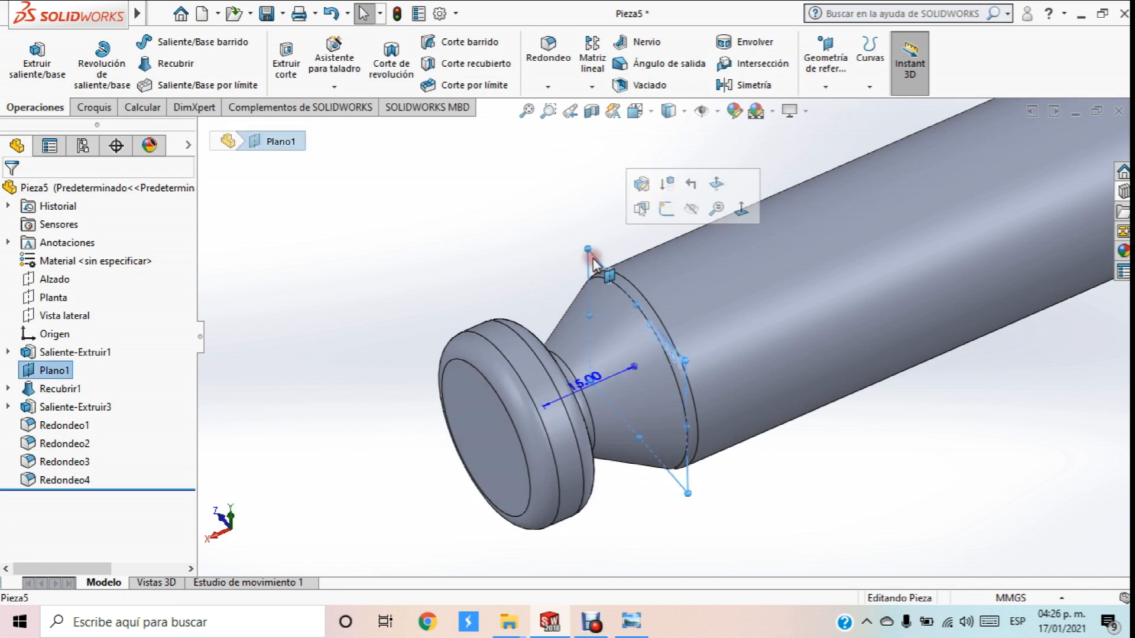
left_click(745, 212)
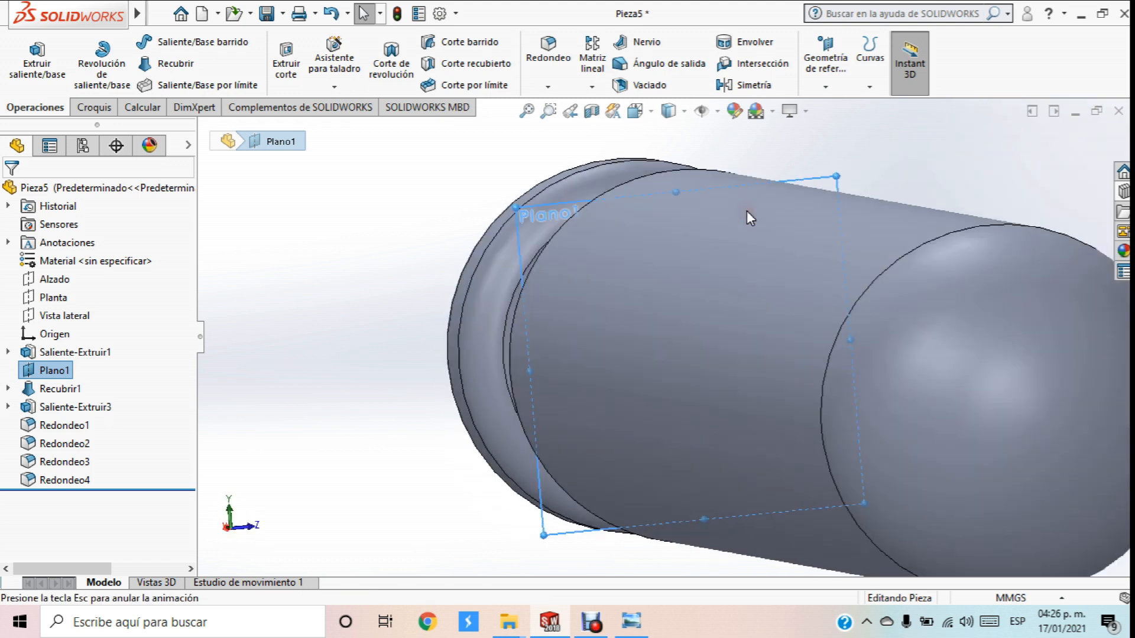
scroll(671, 229, "up", 3)
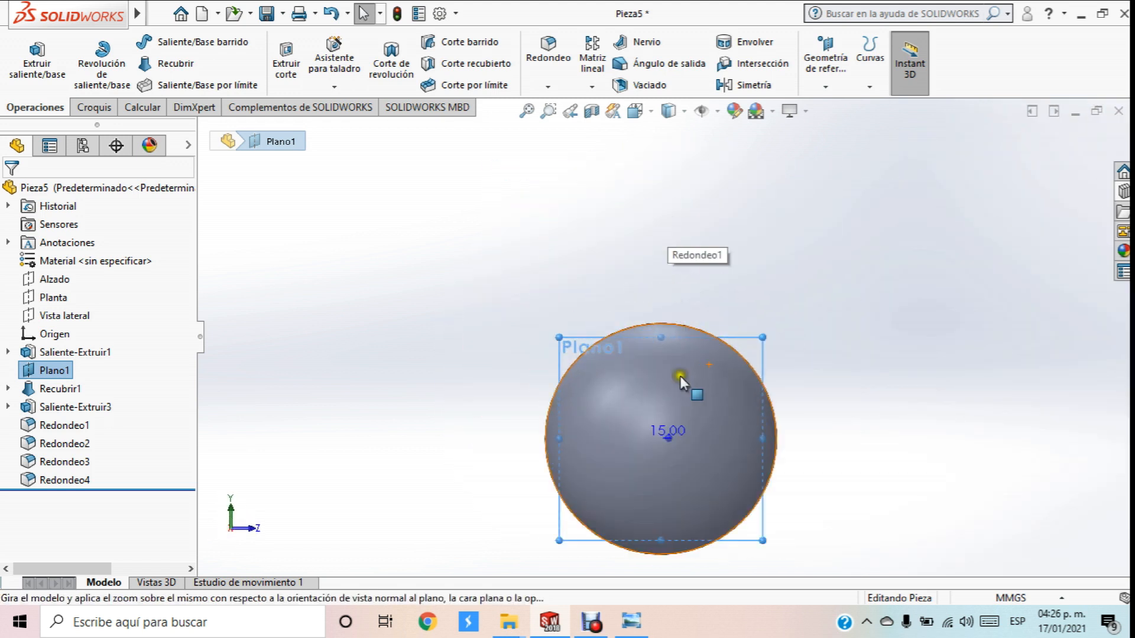
scroll(679, 324, "down", 4)
left_click(93, 107)
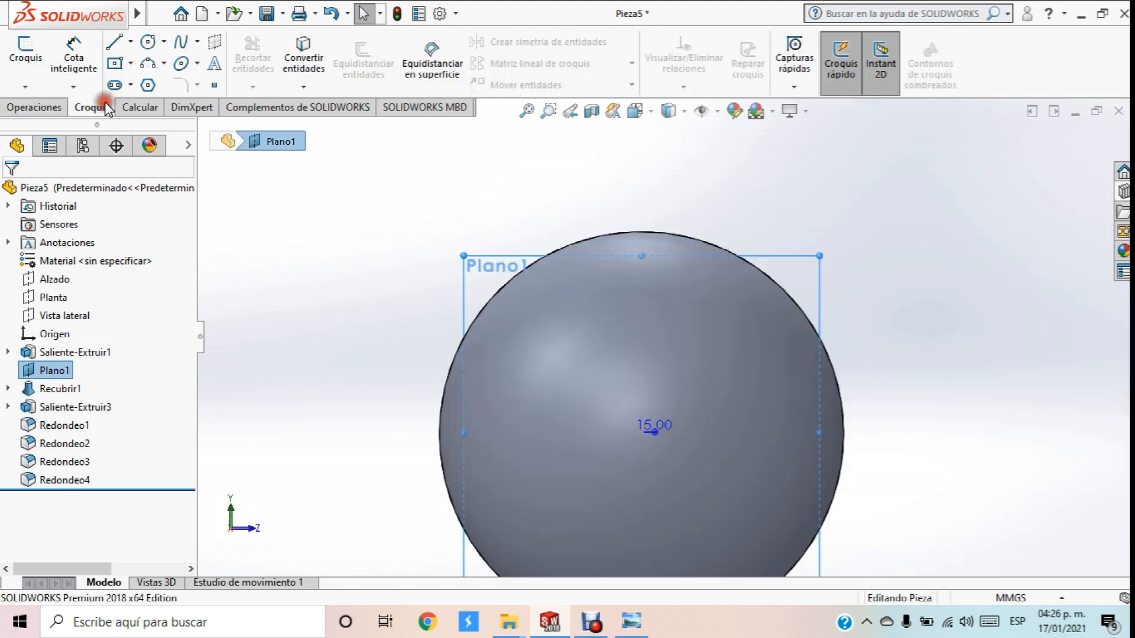
left_click(147, 43)
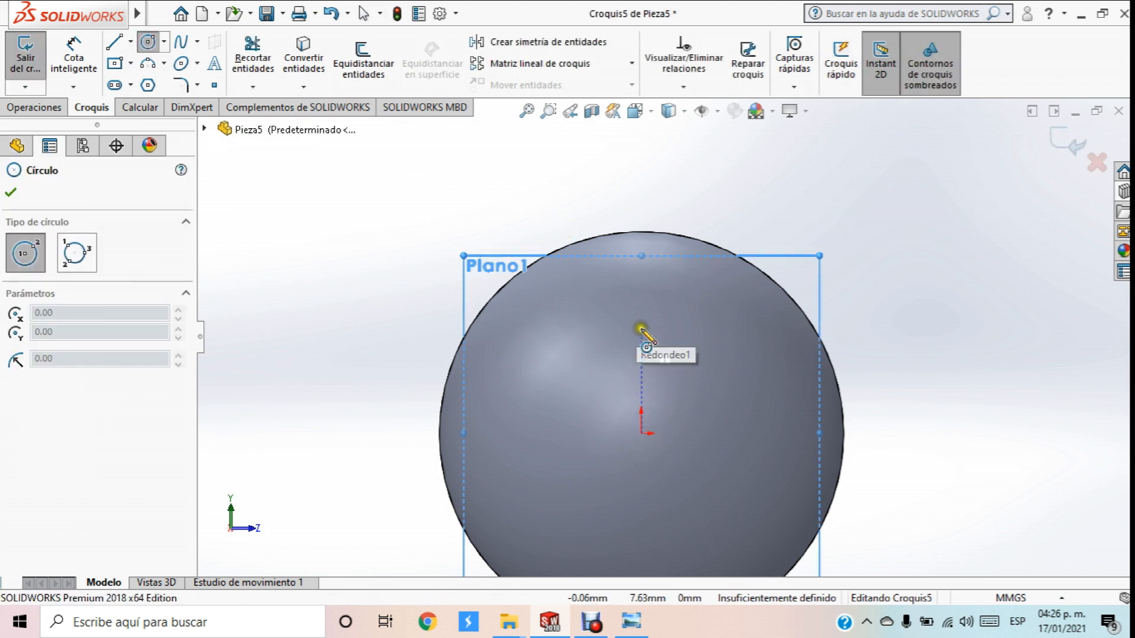
left_click(640, 230)
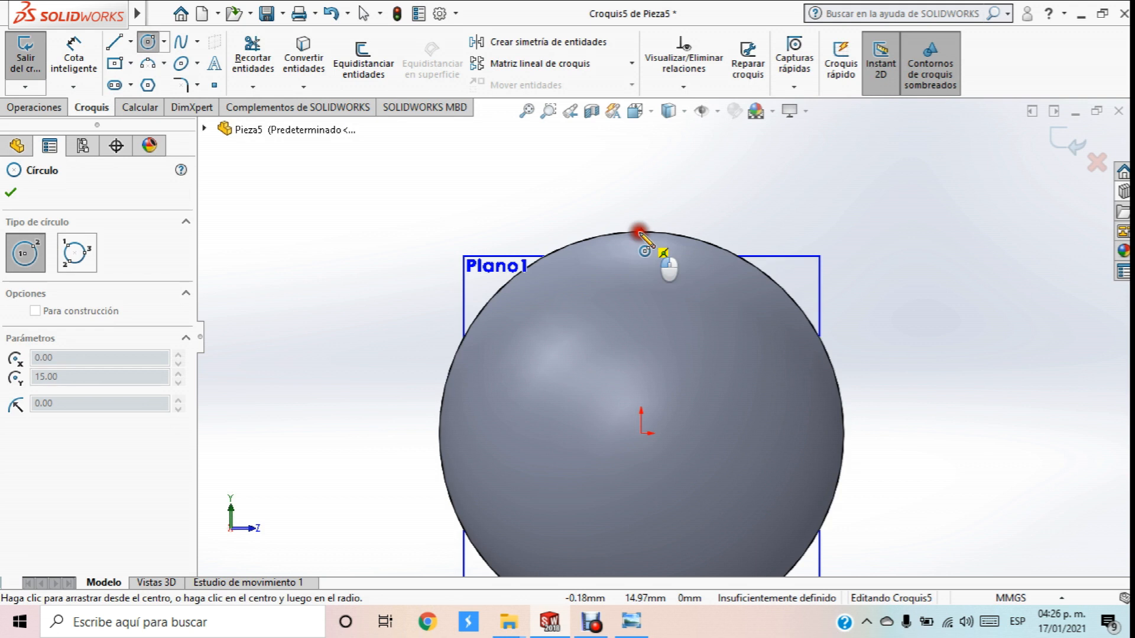
left_click(603, 163)
Dimension the sketched circle with a diameter of 12.7 mm
left_click(74, 48)
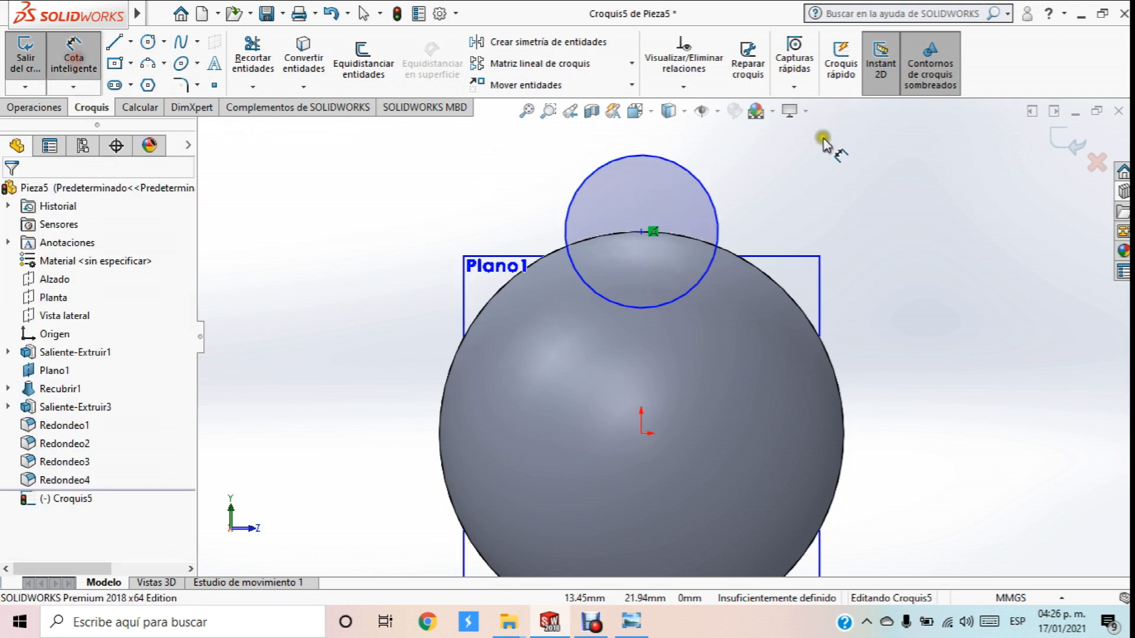
left_click(715, 212)
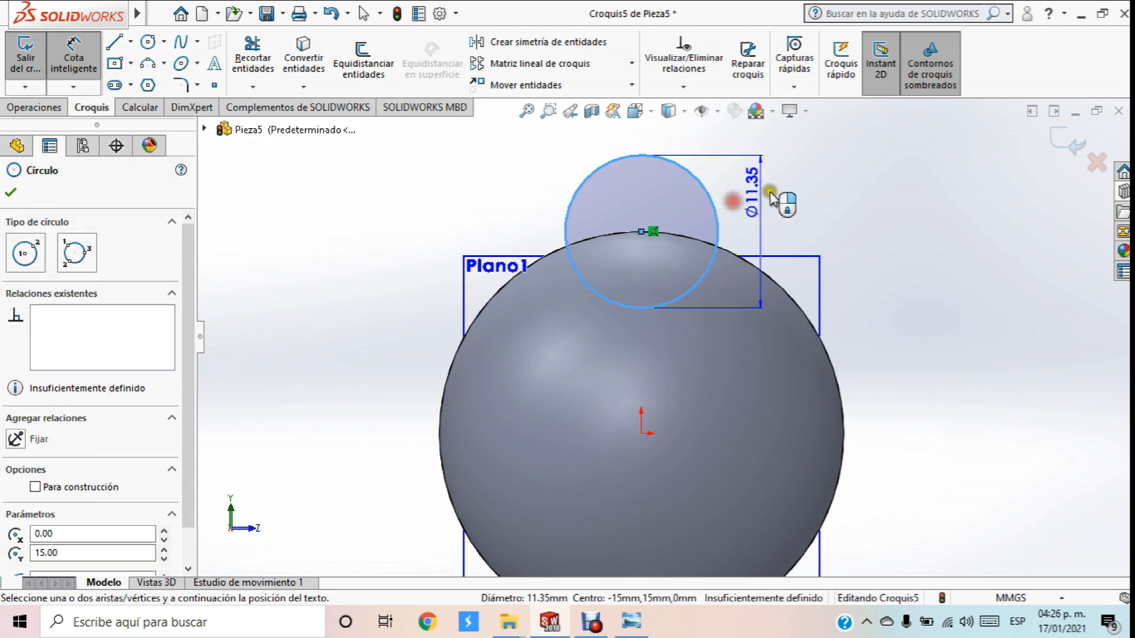
left_click(913, 141)
type("12.7")
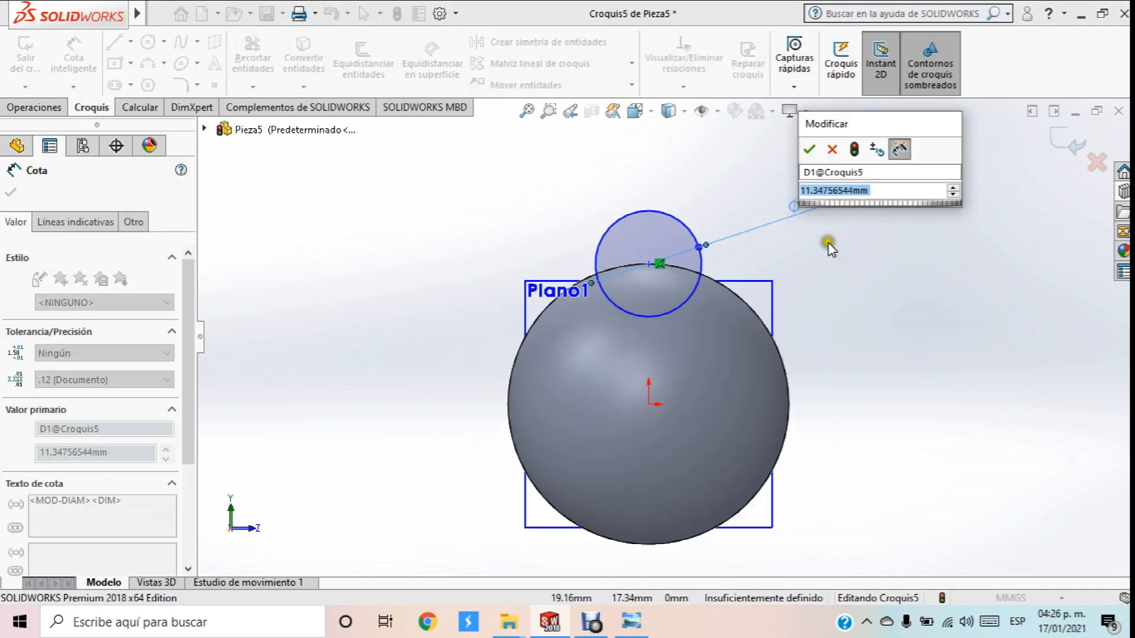
key("Return")
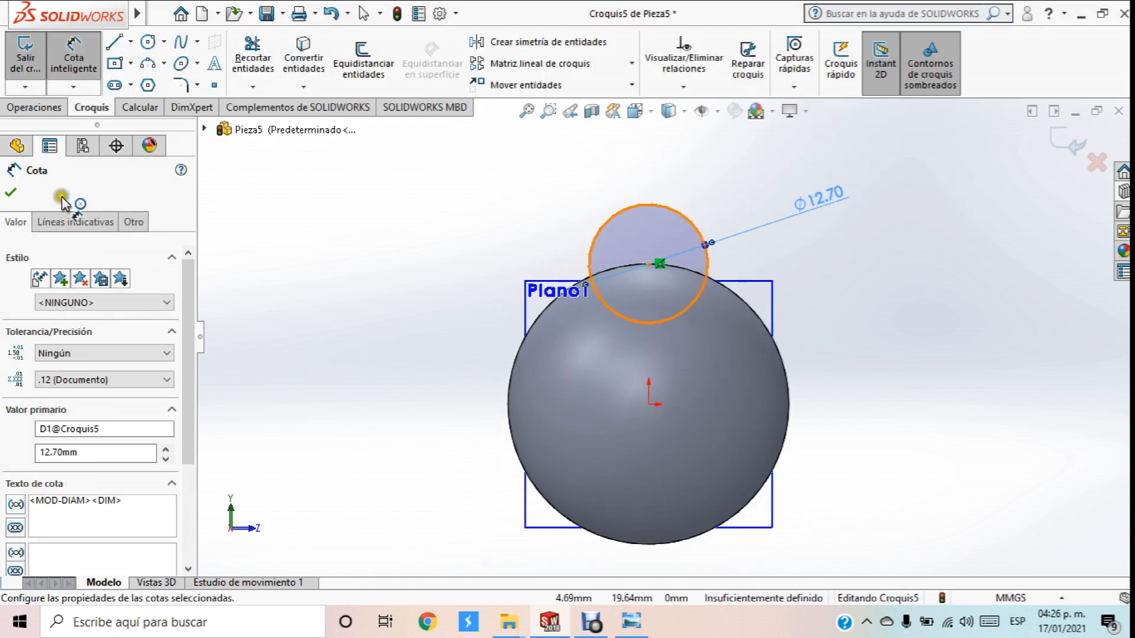
left_click(10, 193)
scroll(520, 203, "up", 3)
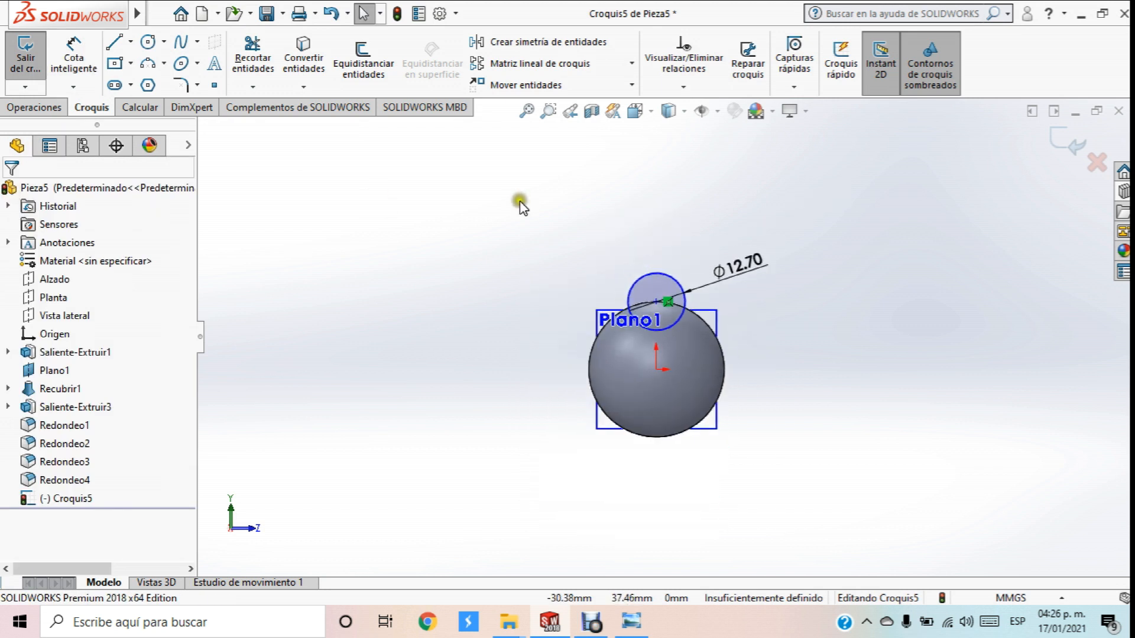
Create a circular sketch pattern of the 12.7 mm circle about the origin with 4 equally spaced instances over 360°
scroll(733, 407, "down", 2)
scroll(712, 319, "down", 1)
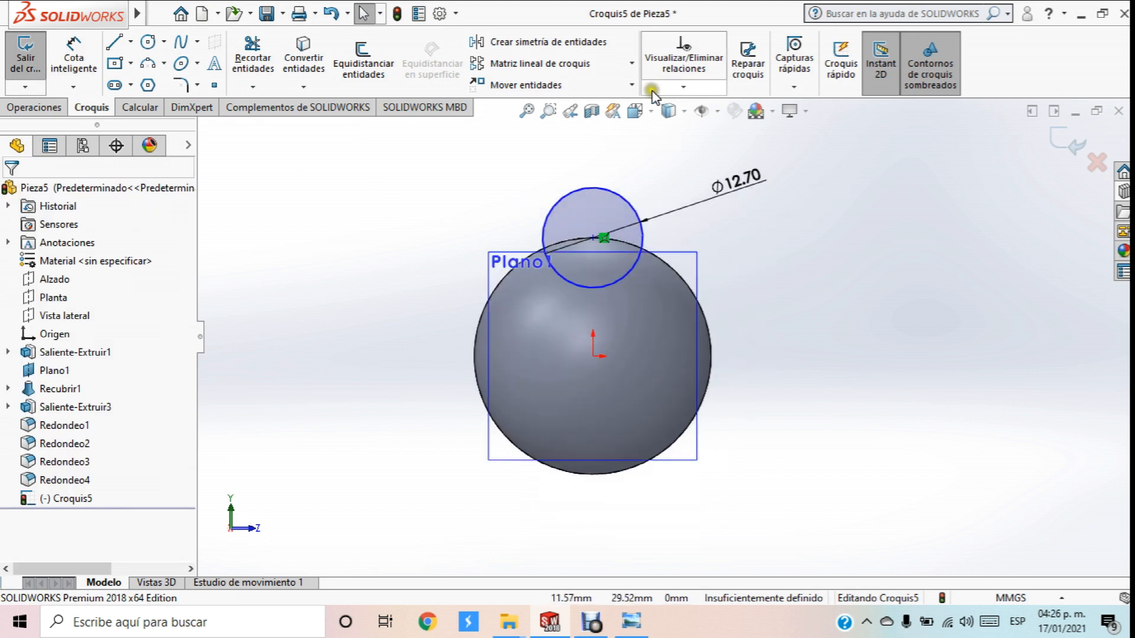
left_click(631, 64)
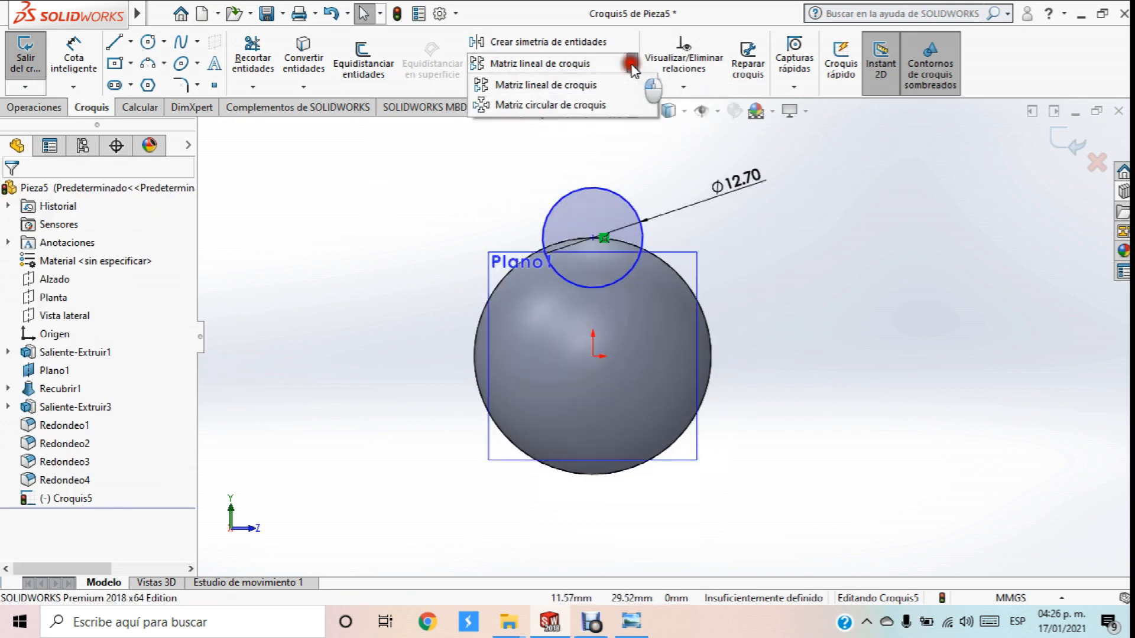
left_click(529, 108)
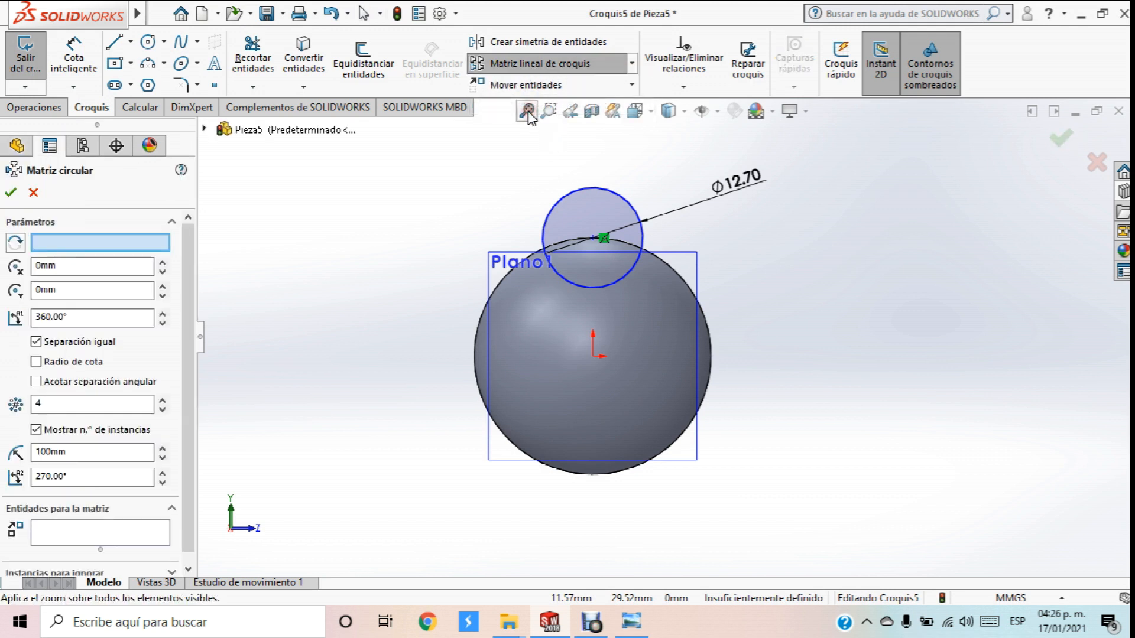
left_click(627, 201)
left_click(593, 355)
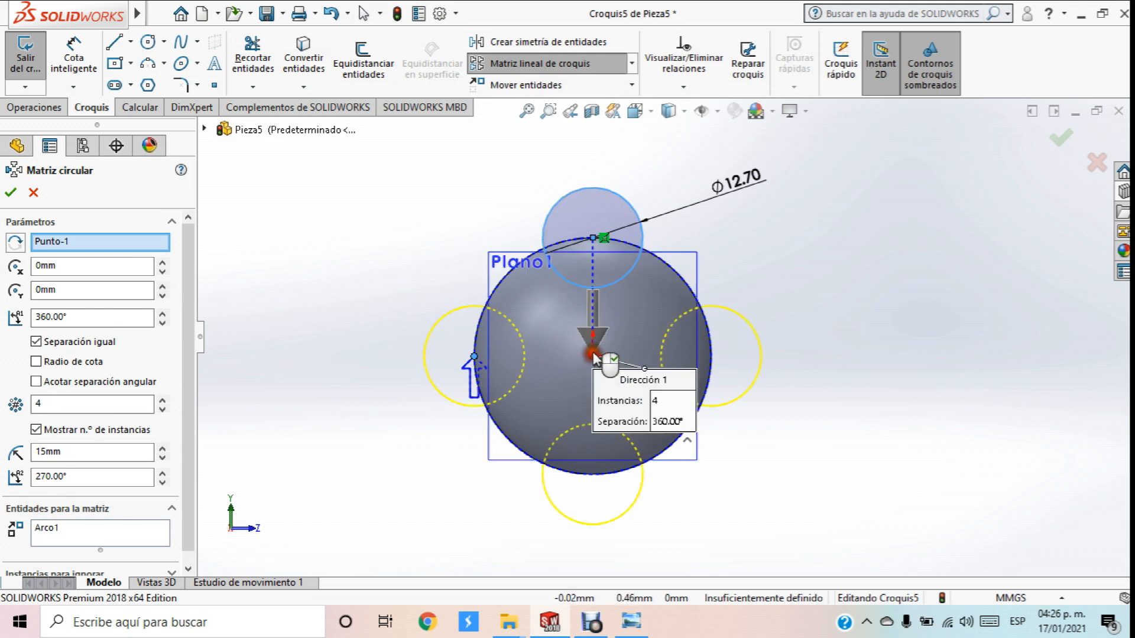
left_click_drag(63, 407, 2, 410)
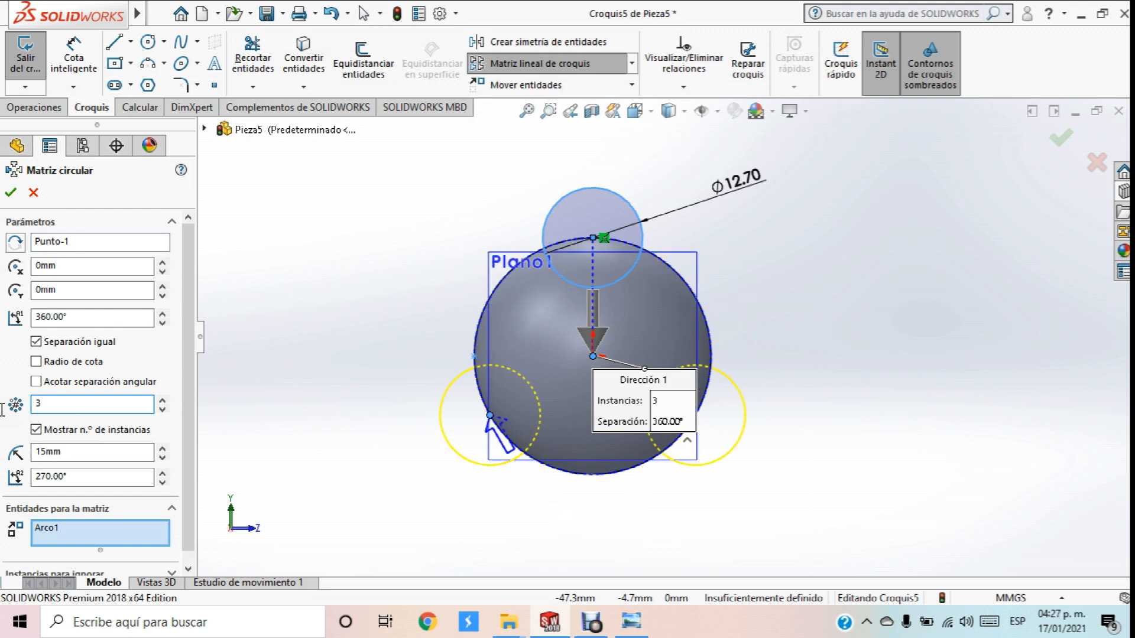
double_click(22, 405)
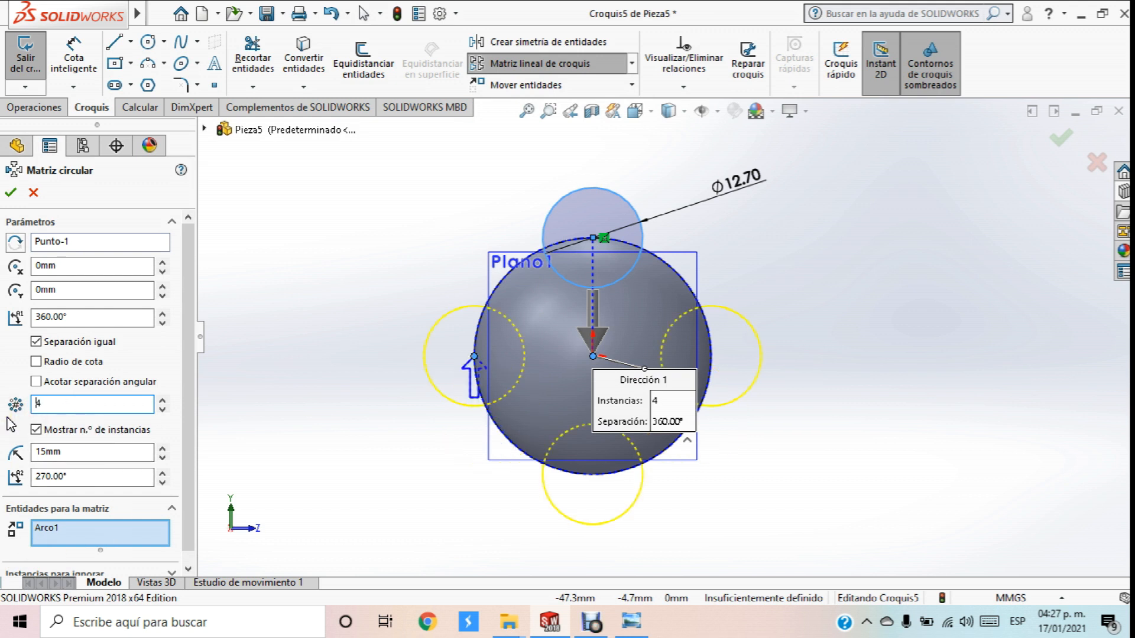
left_click(13, 192)
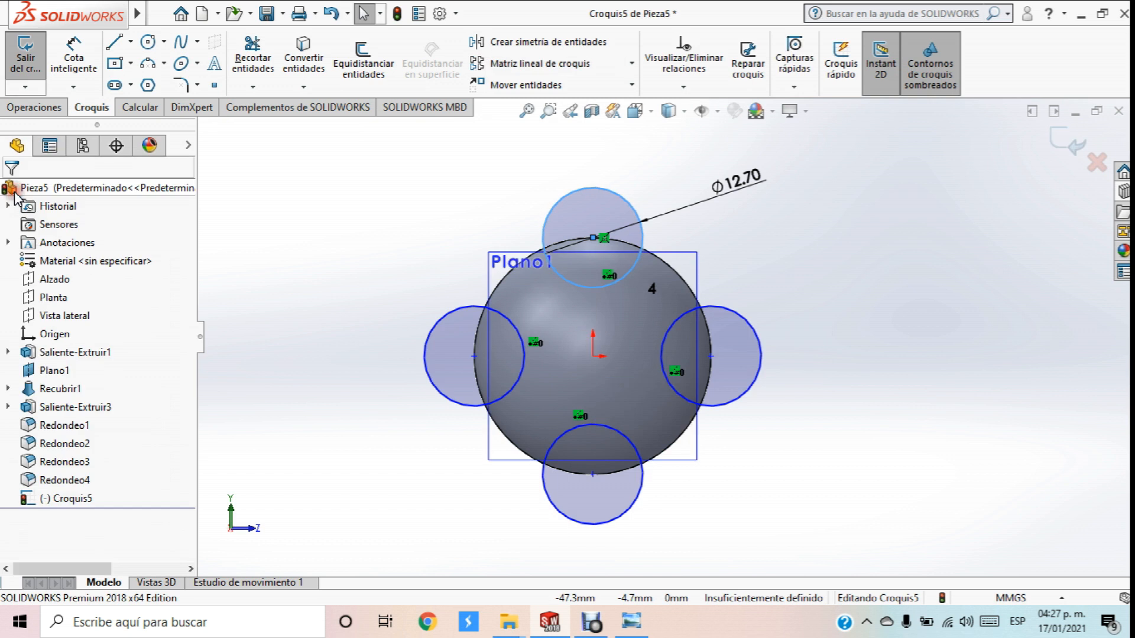
Start an extruded cut from the four patterned circles toward the disc and reduce its depth to 2 mm
scroll(418, 266, "up", 3)
mouse_move(418, 266)
middle_mouse_down()
mouse_move(510, 272)
mouse_move(570, 337)
mouse_move(577, 387)
mouse_move(500, 275)
middle_mouse_up()
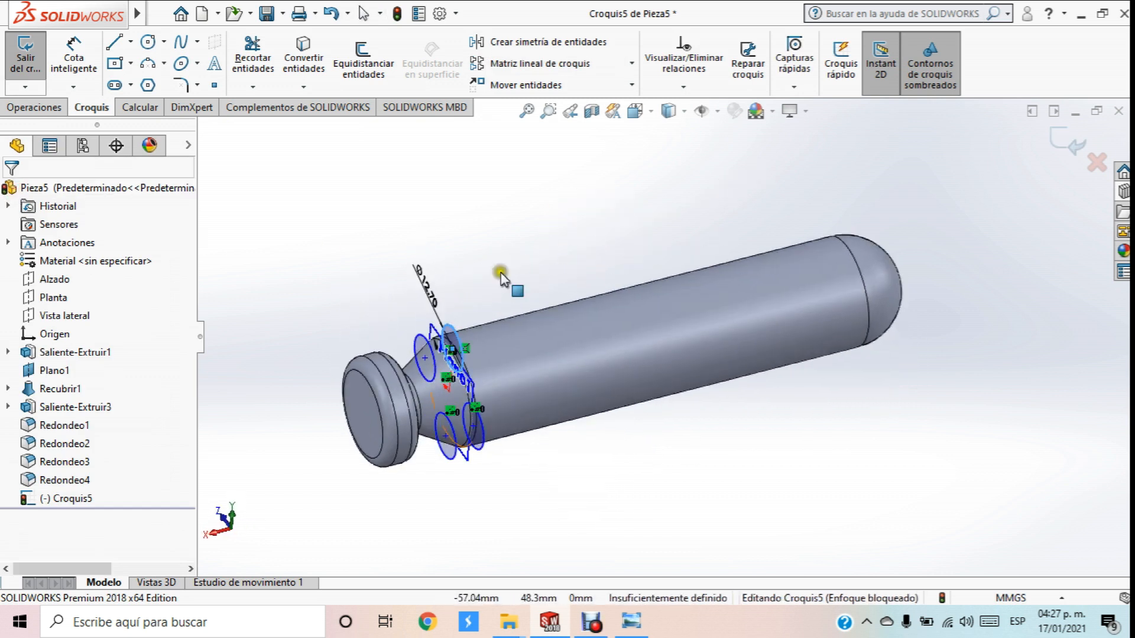
left_click(36, 108)
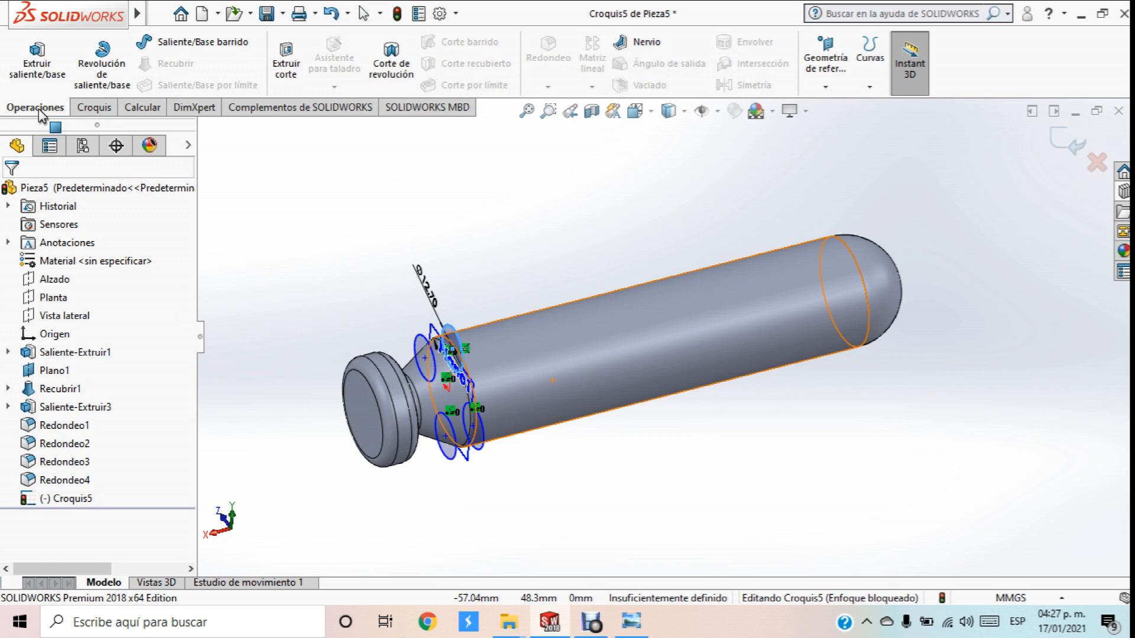
left_click(302, 71)
scroll(654, 282, "up", 3)
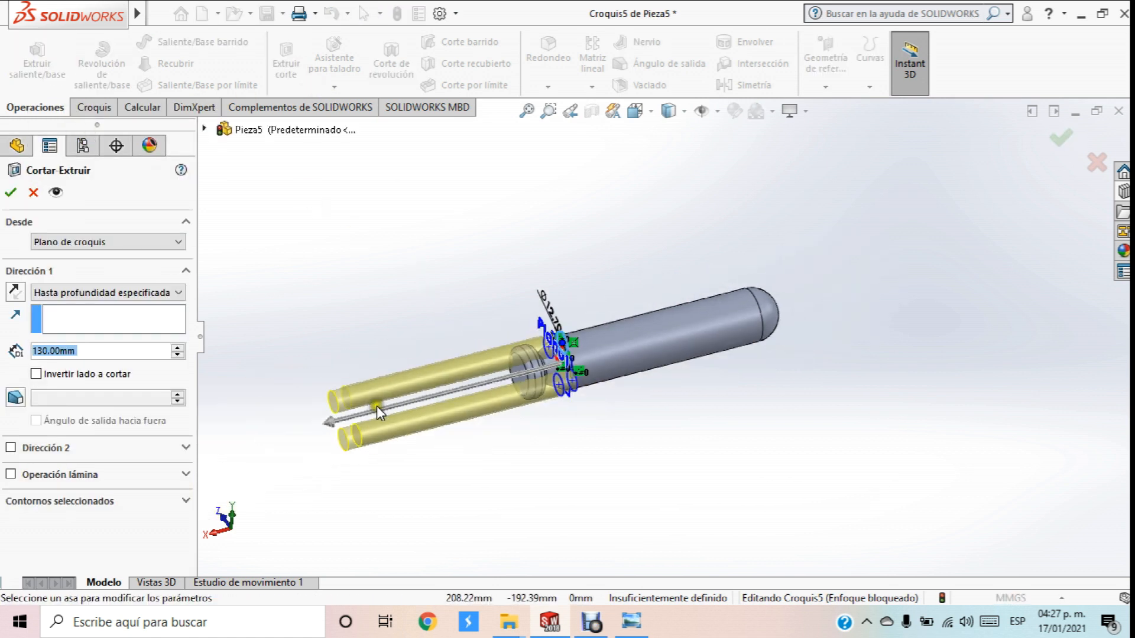
left_click(340, 420)
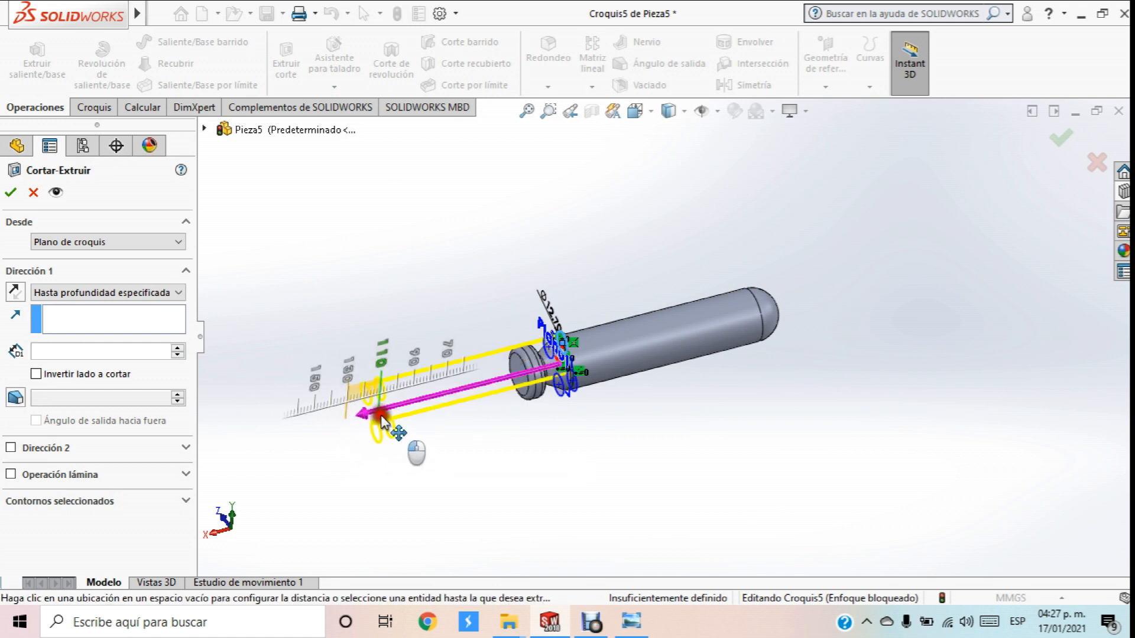
left_click(571, 393)
scroll(562, 378, "down", 2)
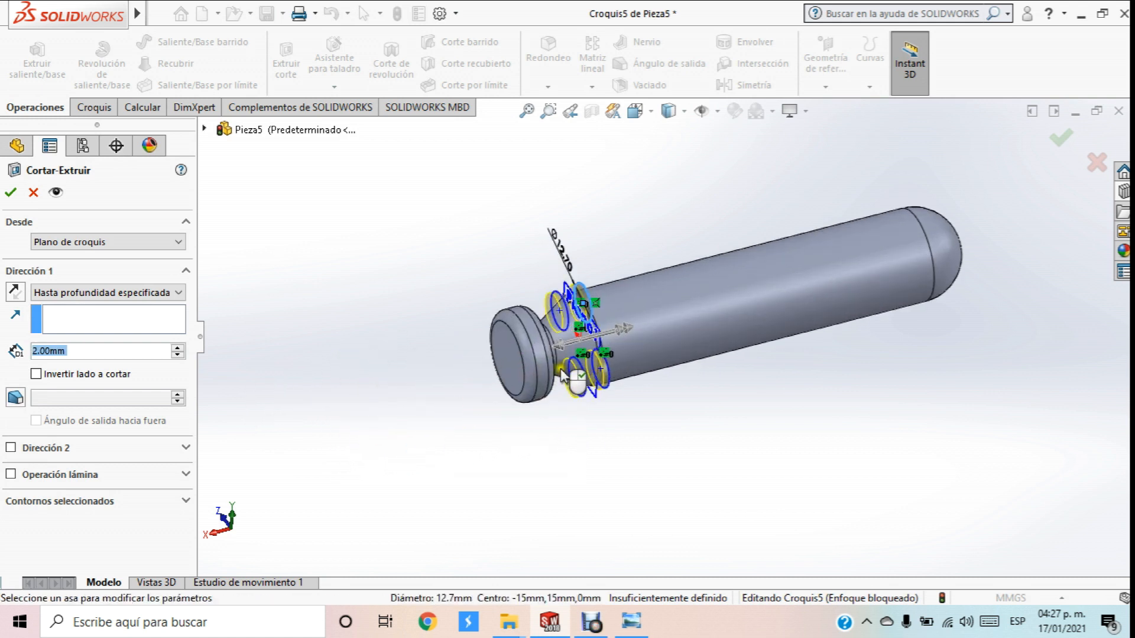
Extend the four-circle cut toward the disc to a depth of 12 mm, checking its reach against the conical neck
scroll(564, 378, "down", 3)
middle_click_drag(564, 378, 597, 264)
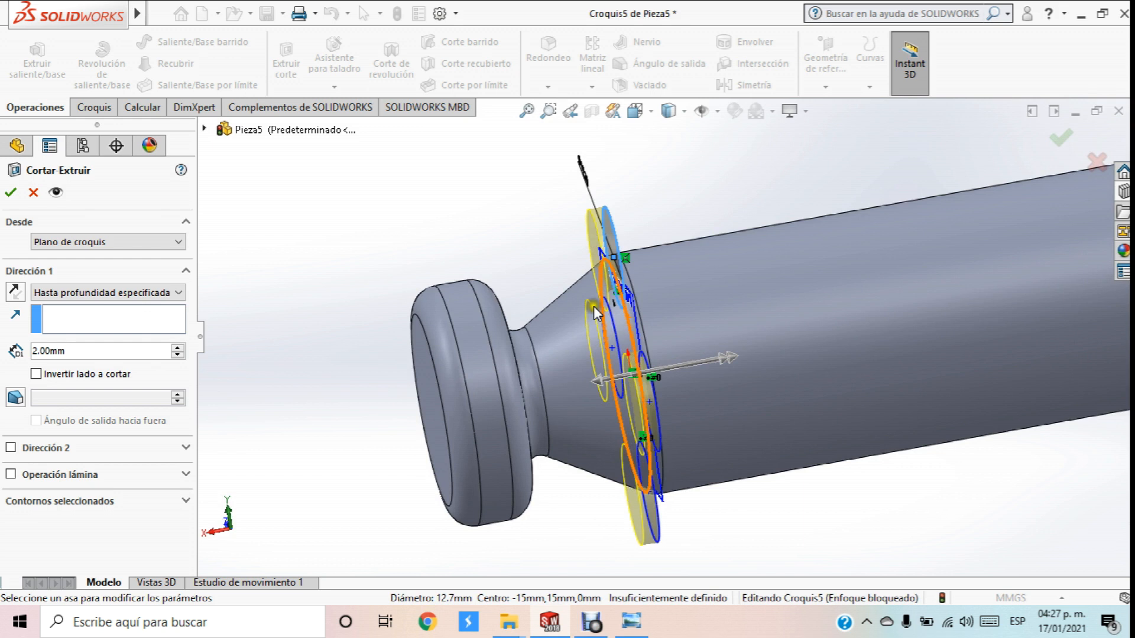
left_click(598, 381)
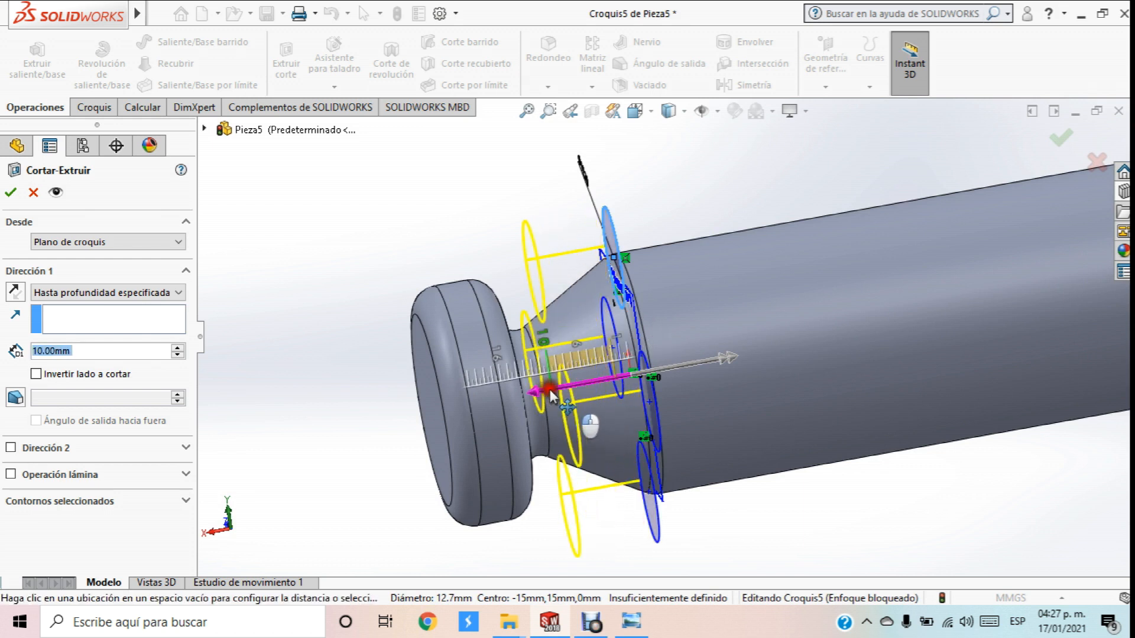
left_click(545, 390)
mouse_move(563, 417)
middle_mouse_down()
mouse_move(547, 162)
mouse_move(598, 306)
middle_mouse_up()
left_click(547, 498)
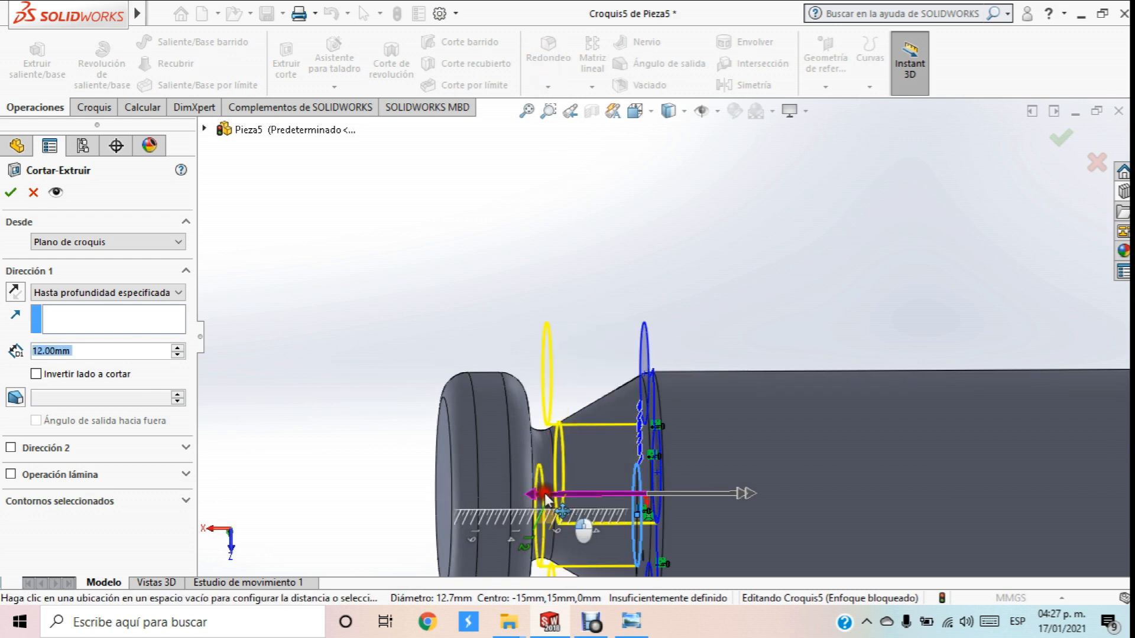
left_click(545, 499)
middle_click_drag(577, 449, 577, 157)
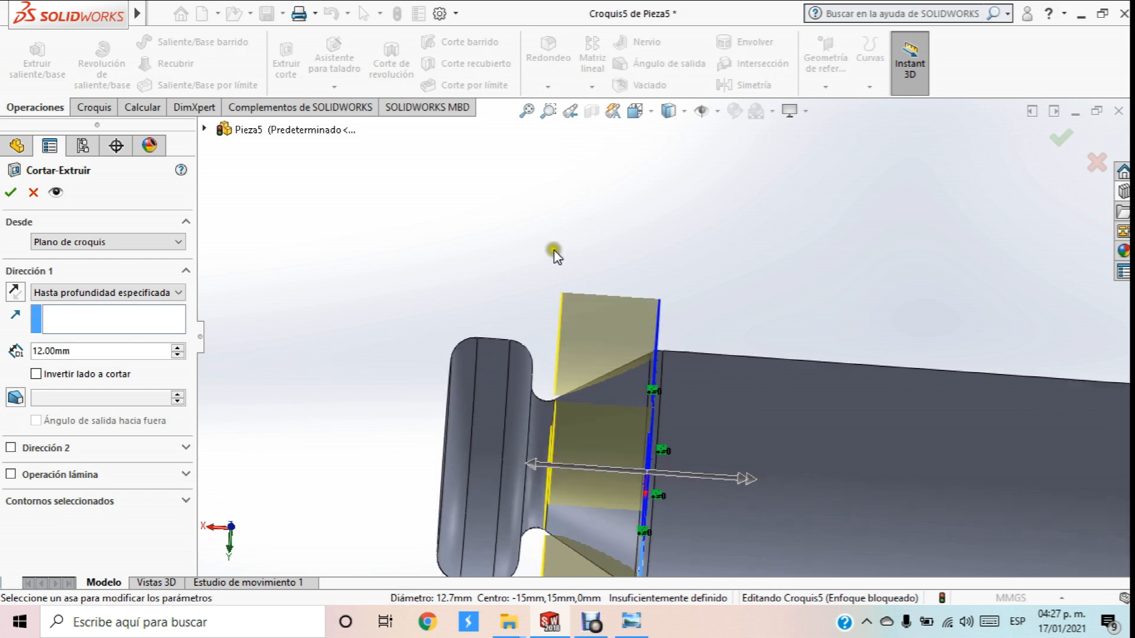
scroll(554, 401, "down", 5)
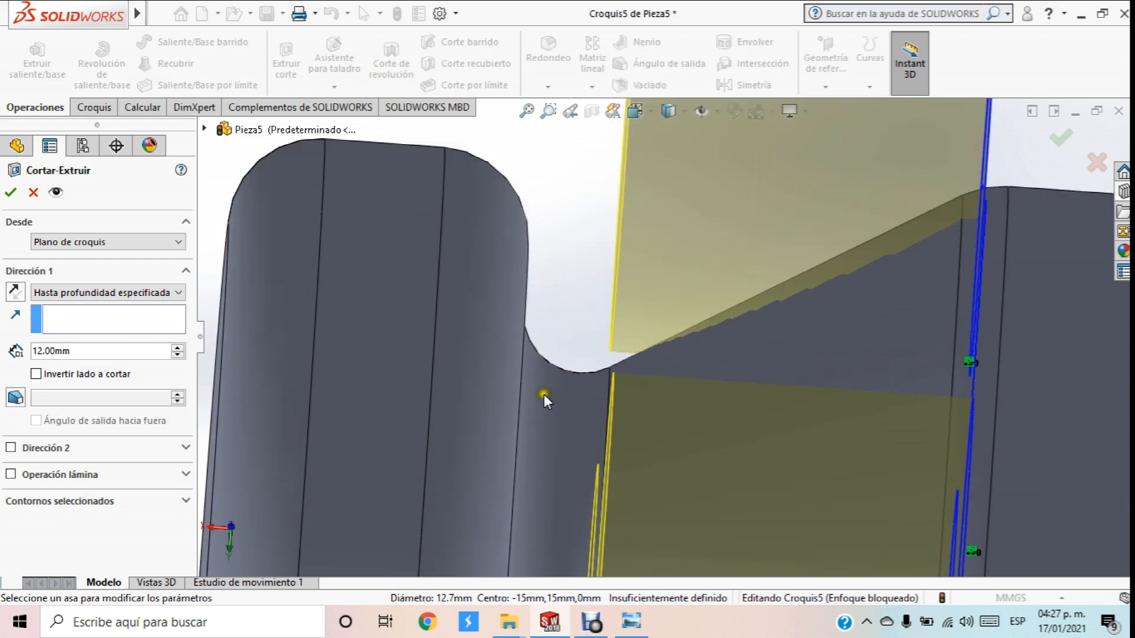
scroll(575, 370, "up", 6)
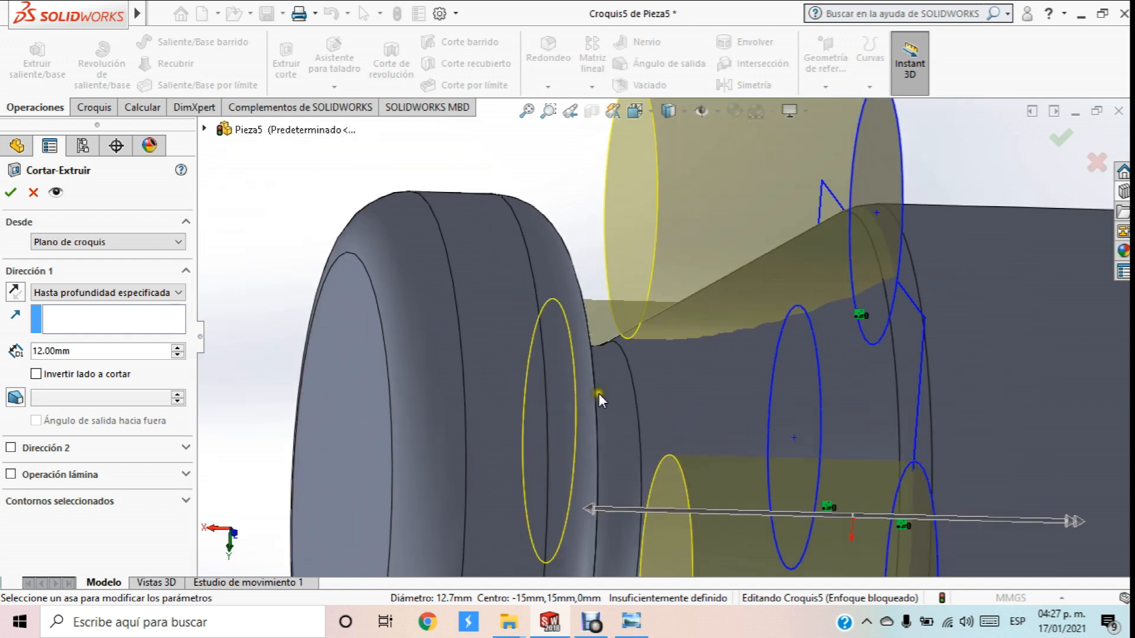
middle_click_drag(611, 376, 571, 496)
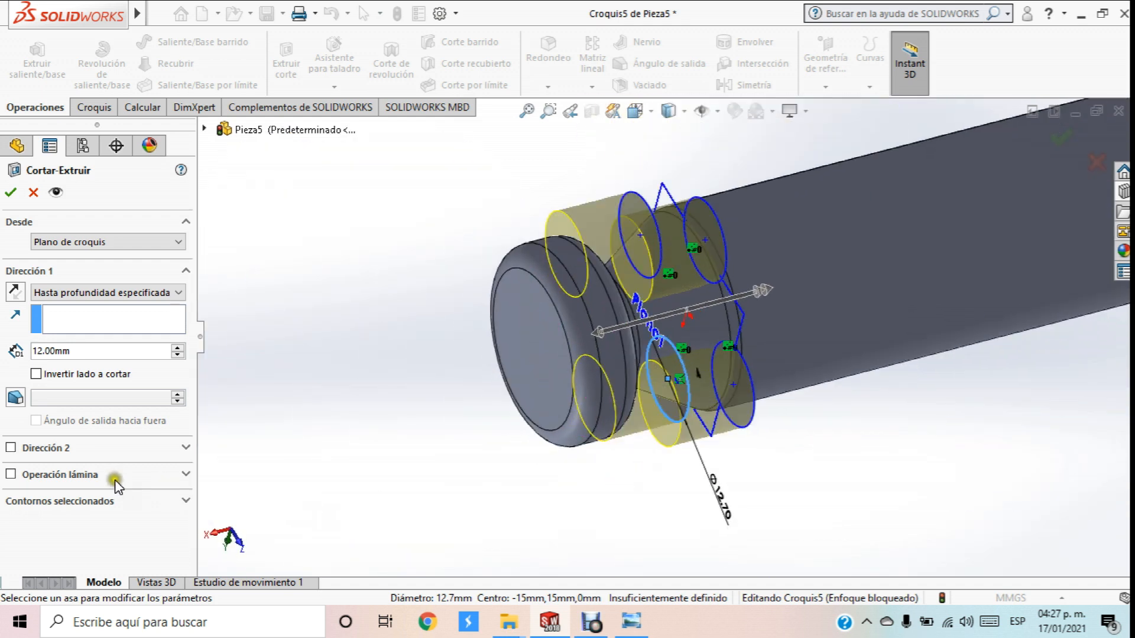
Add a second cut direction 144 mm deep along the cylinder, past its rounded end, and complete the four-circle cut
left_click(11, 448)
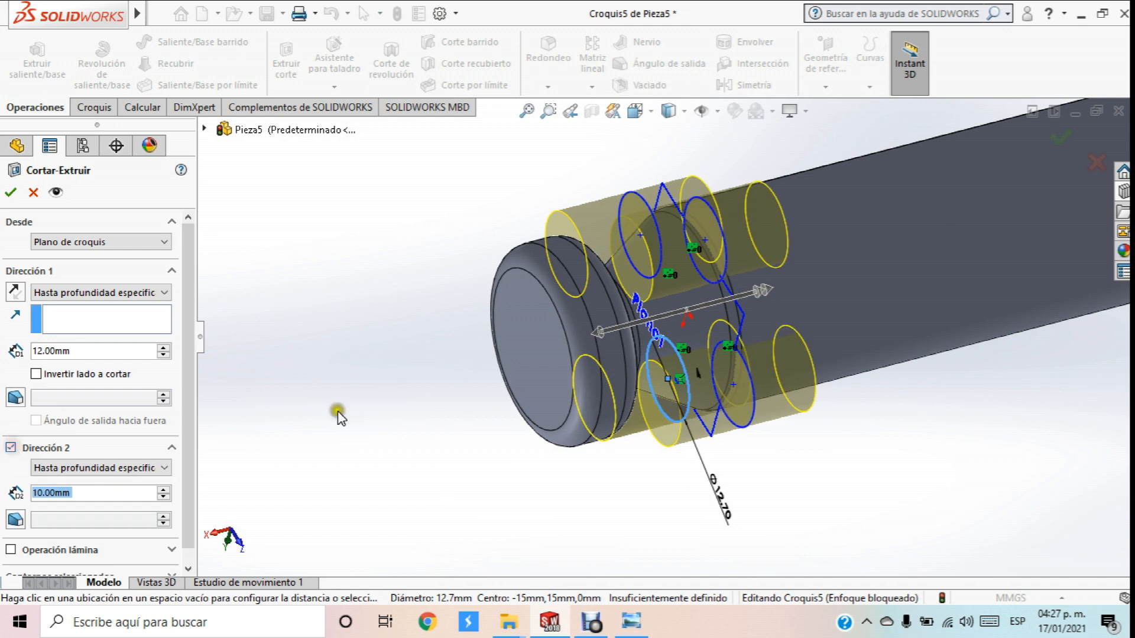
scroll(593, 342, "up", 3)
middle_click_drag(743, 311, 739, 319)
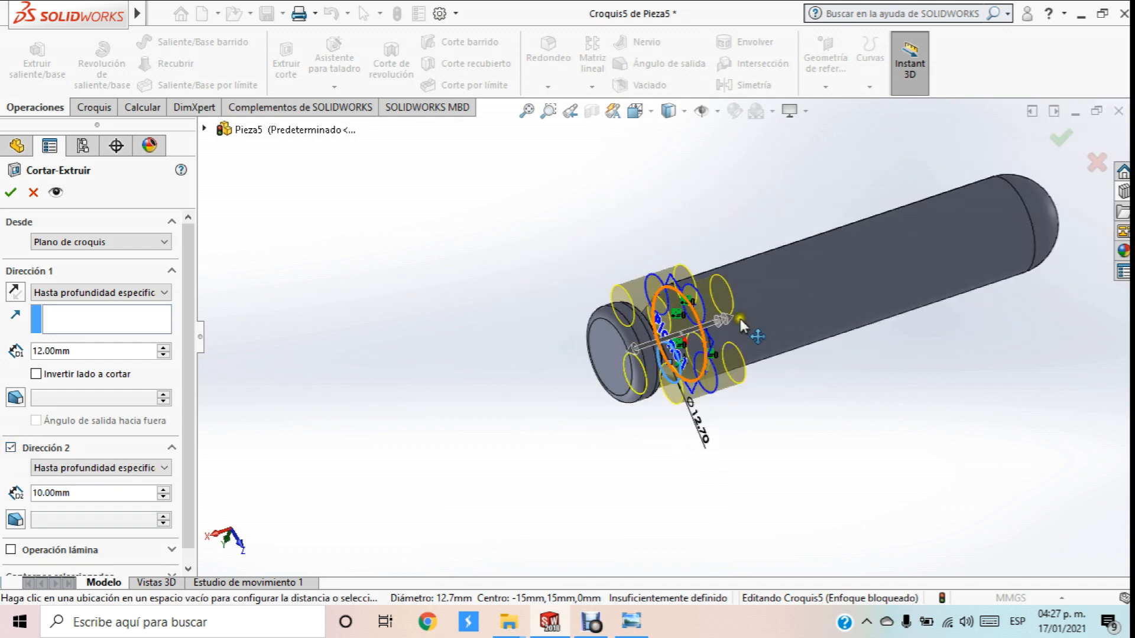
left_click_drag(731, 322, 1096, 201)
middle_click_drag(1036, 236, 823, 327)
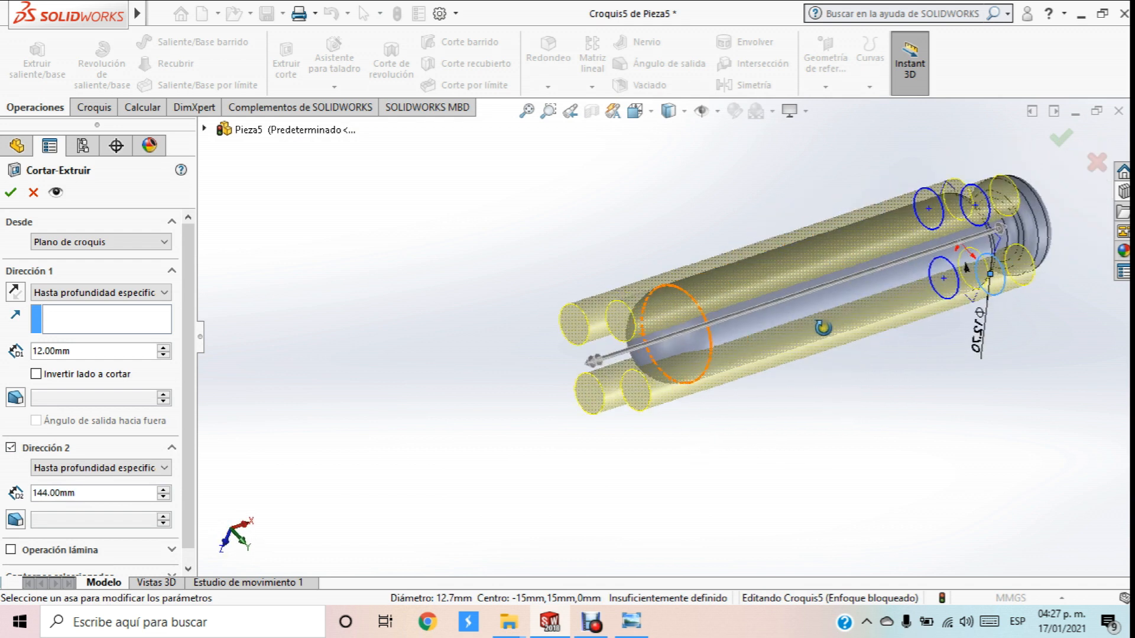
left_click(11, 193)
Examine the four lengthwise grooves along the cylinder and where they run out at the neck
middle_click_drag(617, 218, 466, 486)
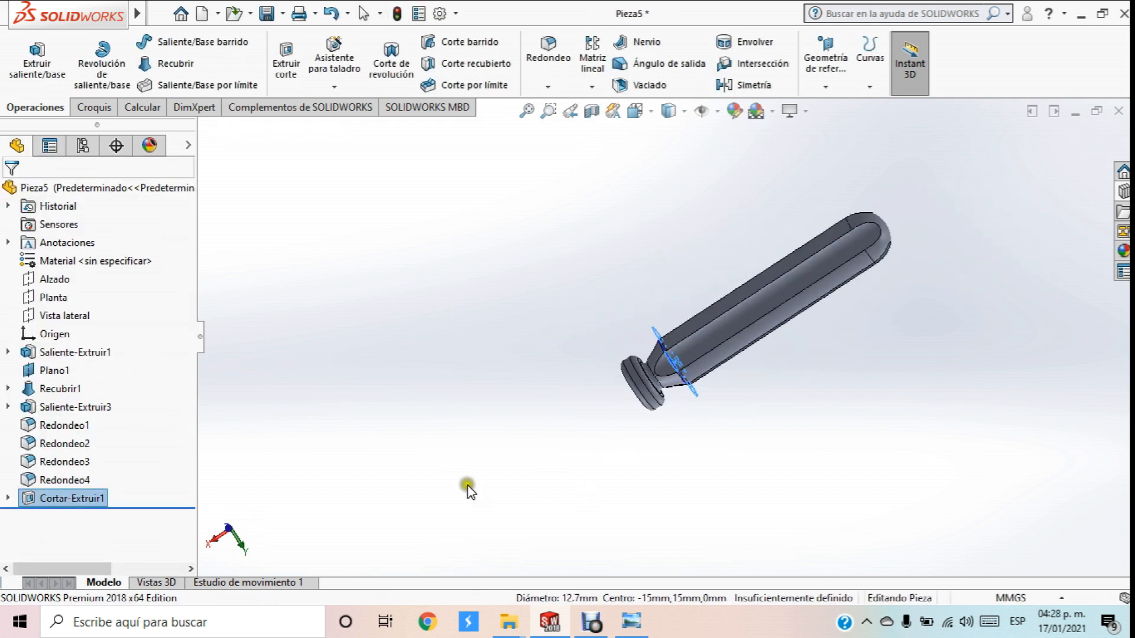
scroll(822, 313, "down", 4)
middle_click_drag(822, 313, 963, 431)
scroll(792, 361, "down", 5)
scroll(791, 355, "up", 5)
middle_click_drag(790, 355, 753, 418)
scroll(724, 355, "down", 5)
left_click(724, 355)
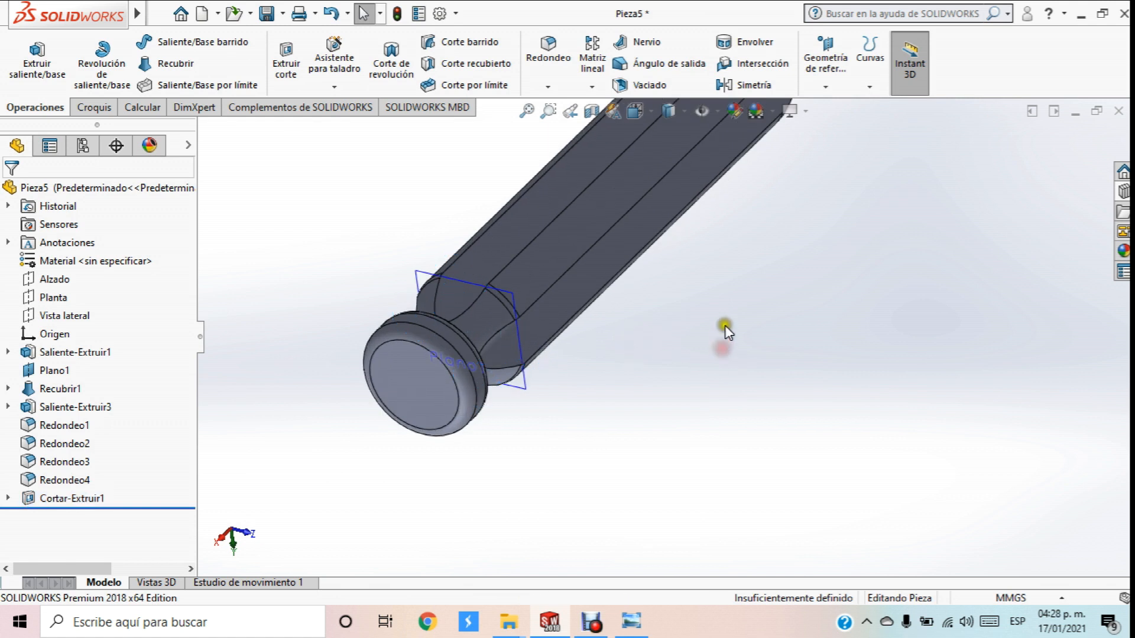
scroll(727, 326, "up", 5)
middle_click_drag(727, 327, 686, 321)
scroll(577, 321, "down", 5)
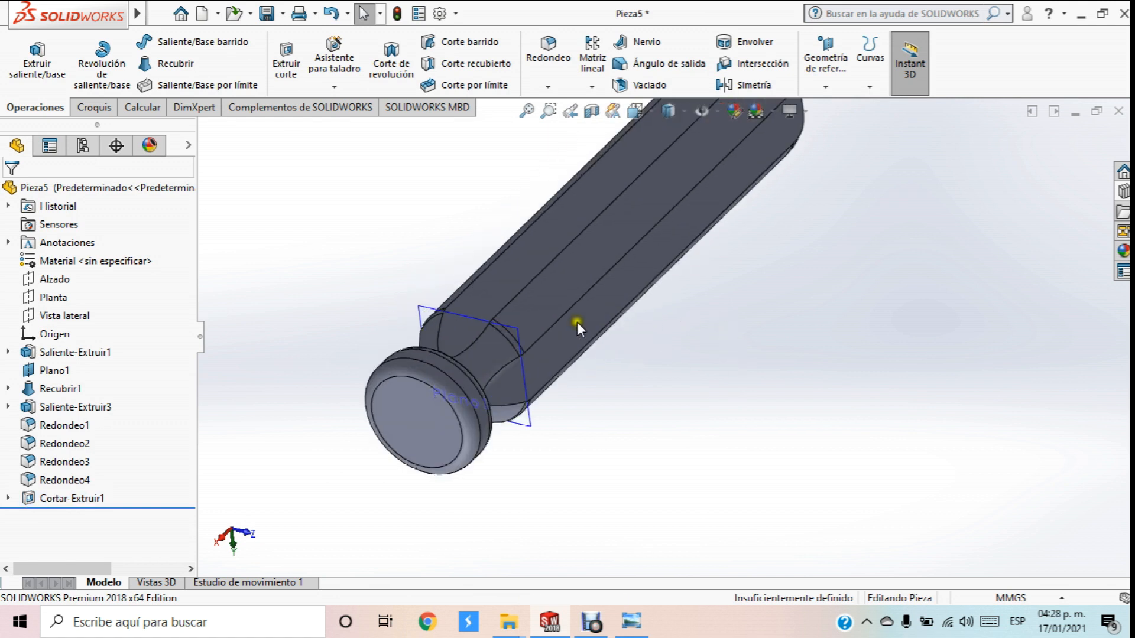
Sketch a circle about 7.64 mm in diameter on the disc's flat outer face, centred on the origin
left_click(407, 417)
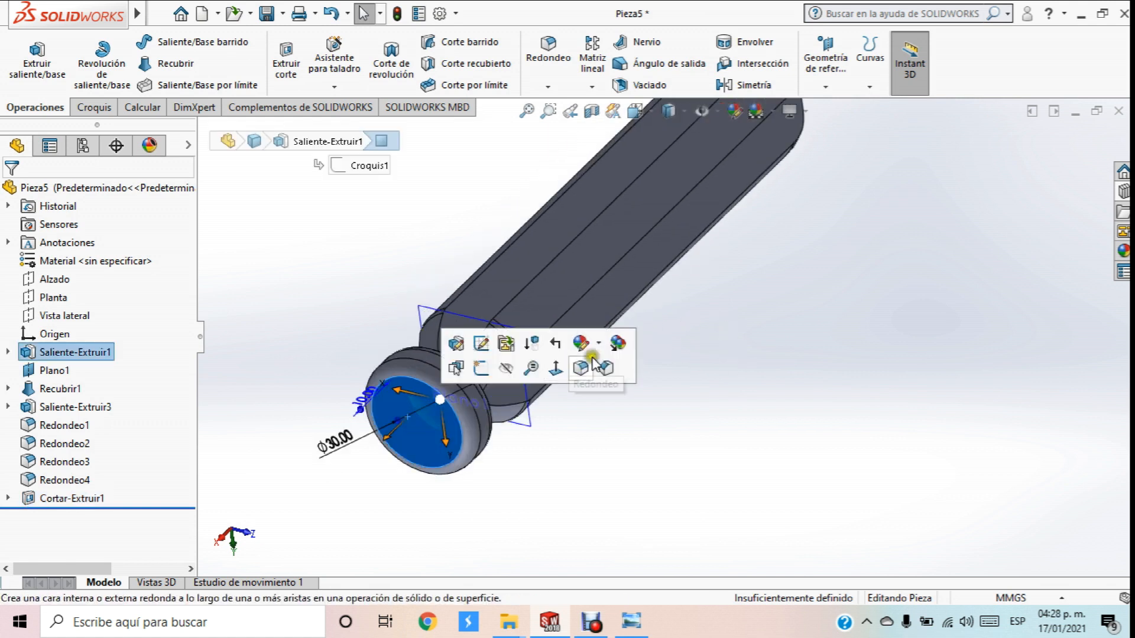
left_click(557, 370)
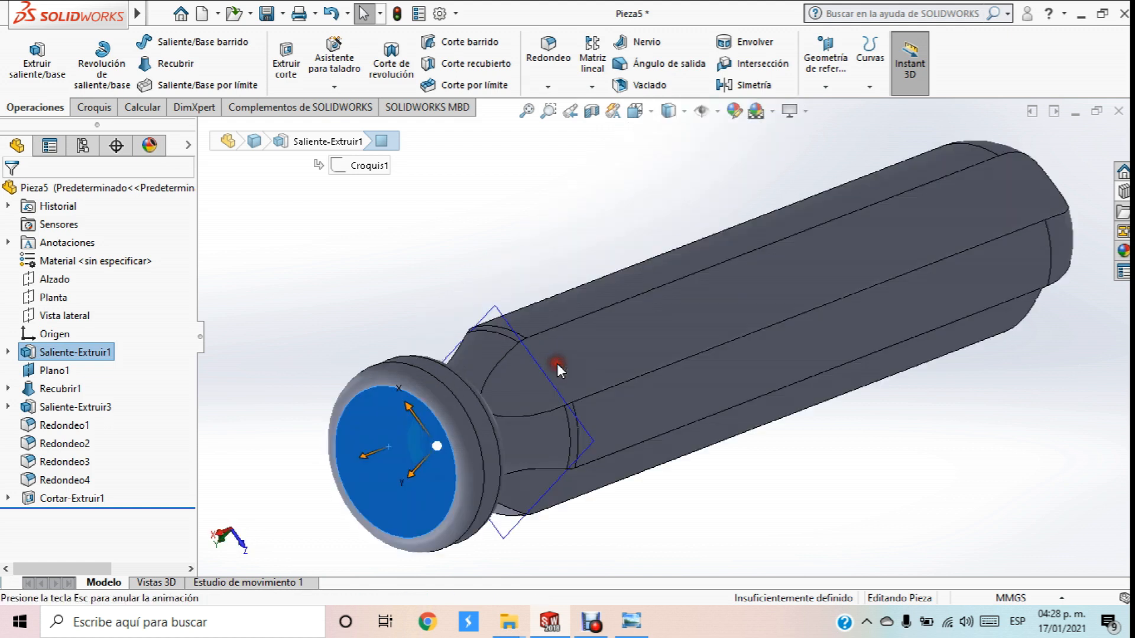
left_click(93, 107)
left_click(149, 44)
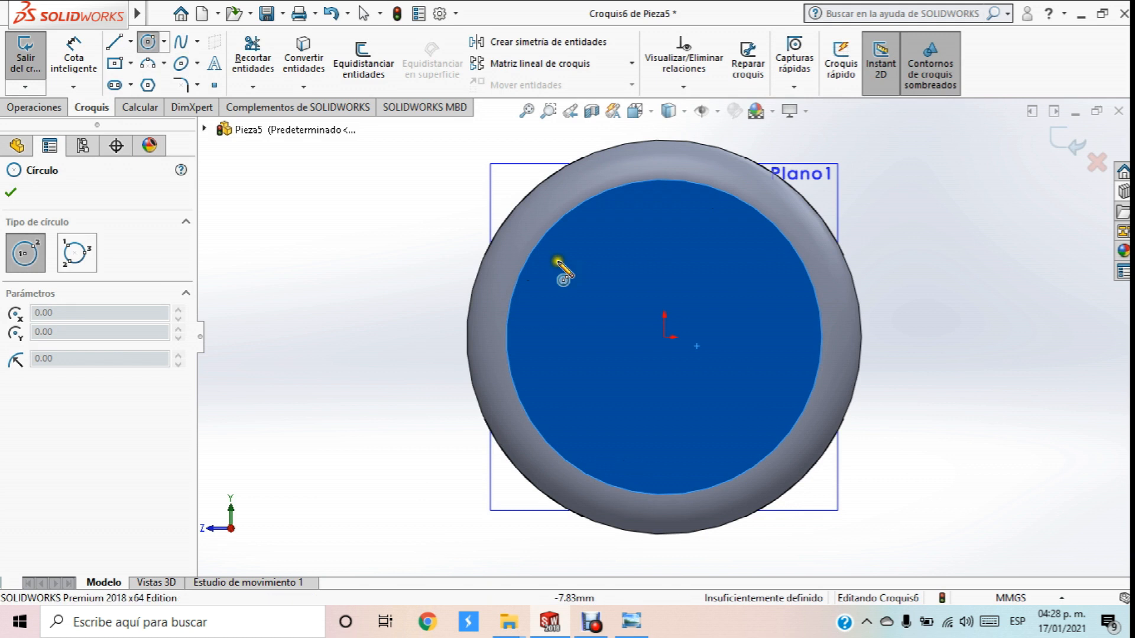
left_click(663, 339)
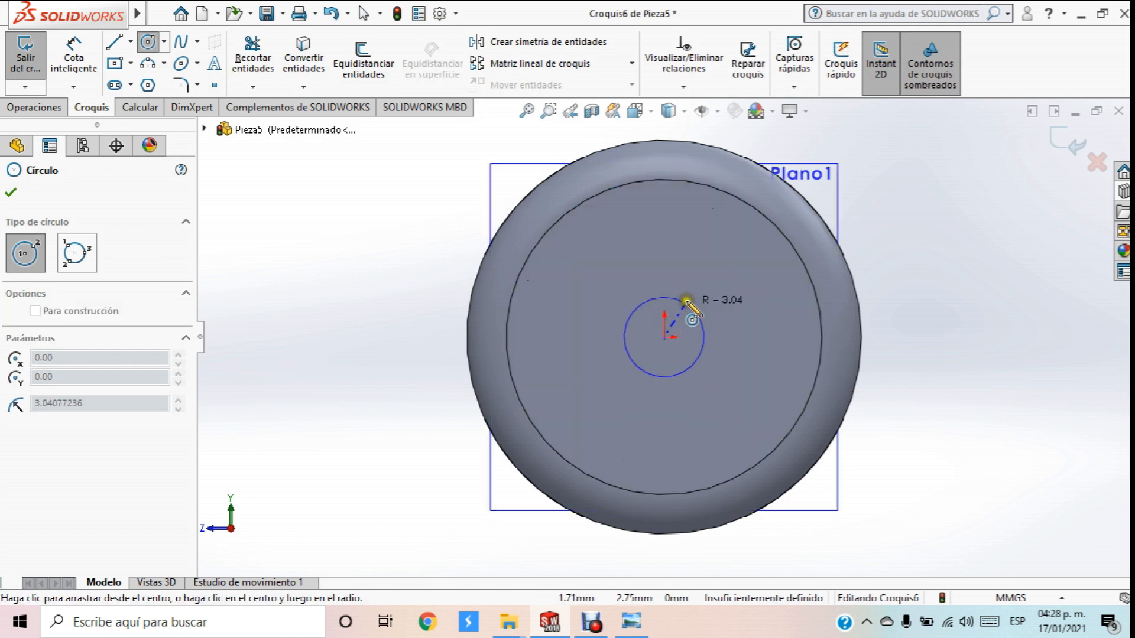
left_click(714, 334)
Dimension the circle on the disc face with a diameter of 6.35 mm
left_click(77, 50)
left_click(713, 322)
left_click(939, 257)
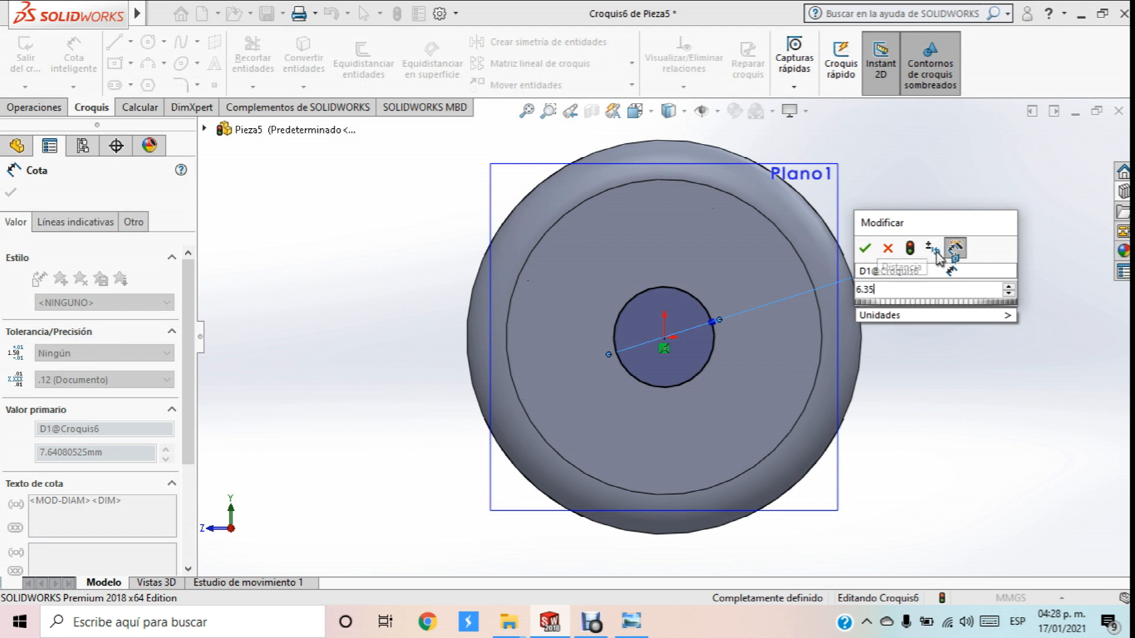
key("Return")
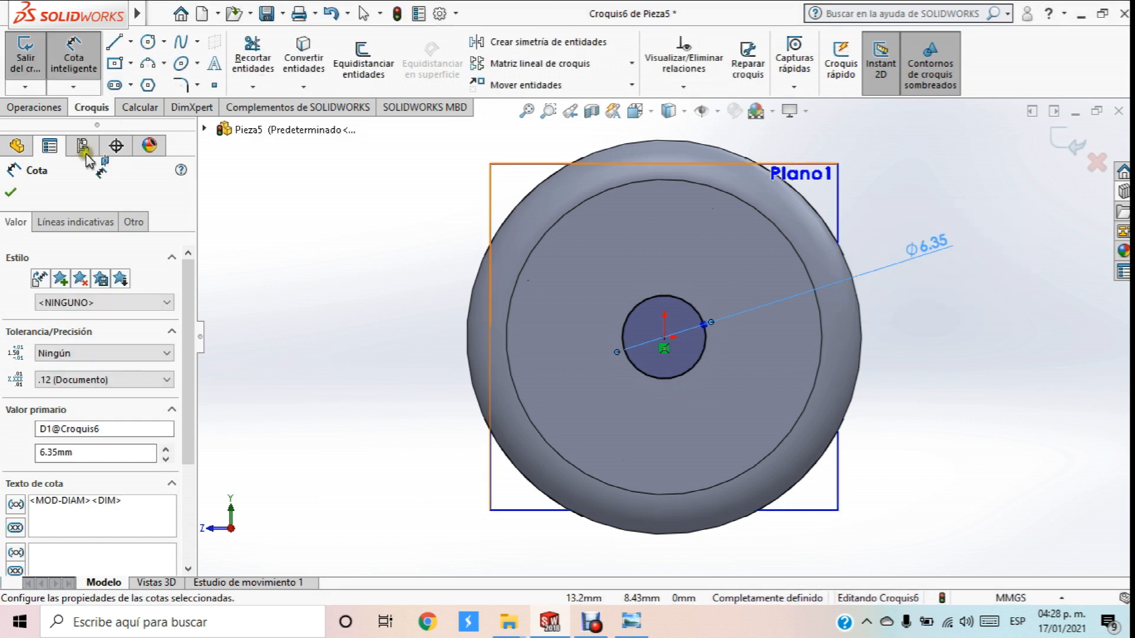
left_click(12, 188)
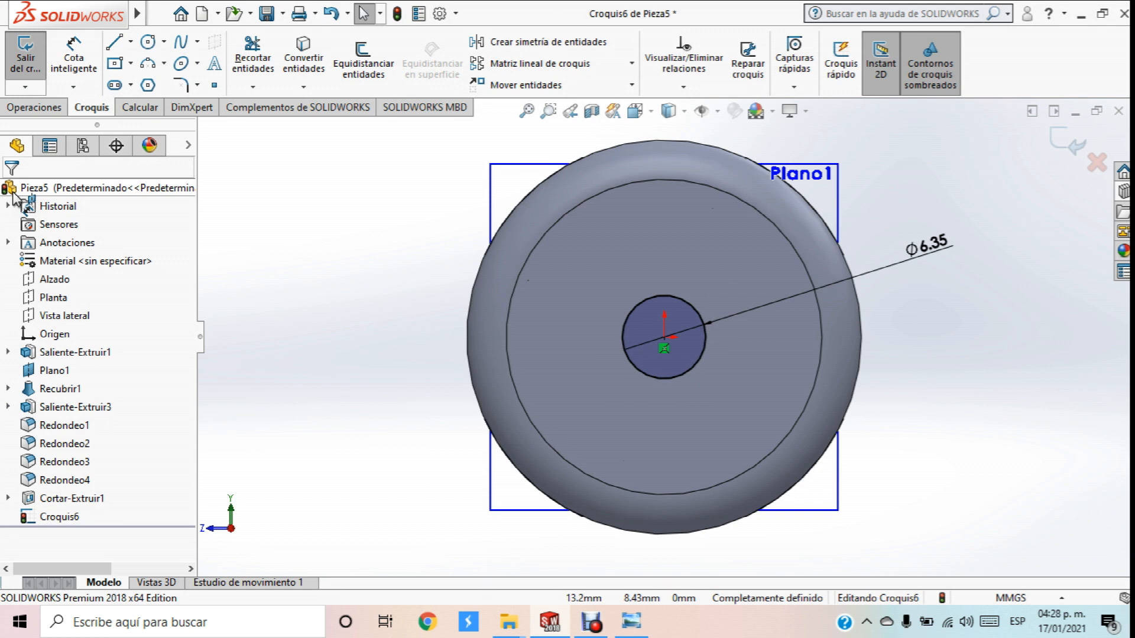
left_click(312, 329)
Cut-extrude the 6.35 mm circle 15 mm deep into the disc to make a central blind hole
middle_click_drag(373, 187, 478, 228)
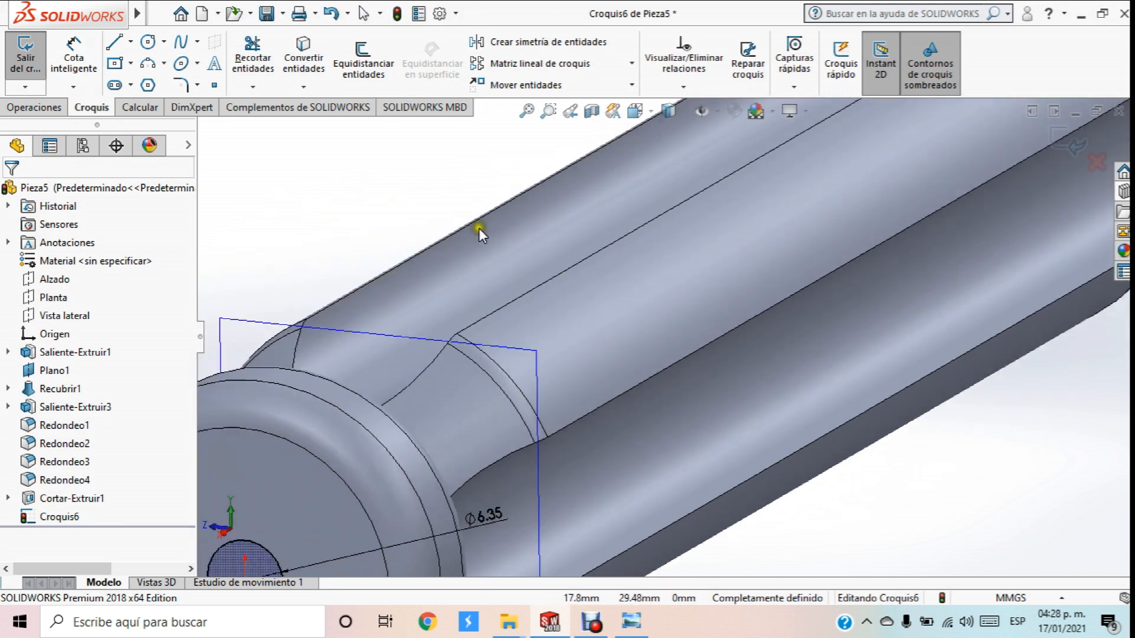
scroll(619, 269, "up", 10)
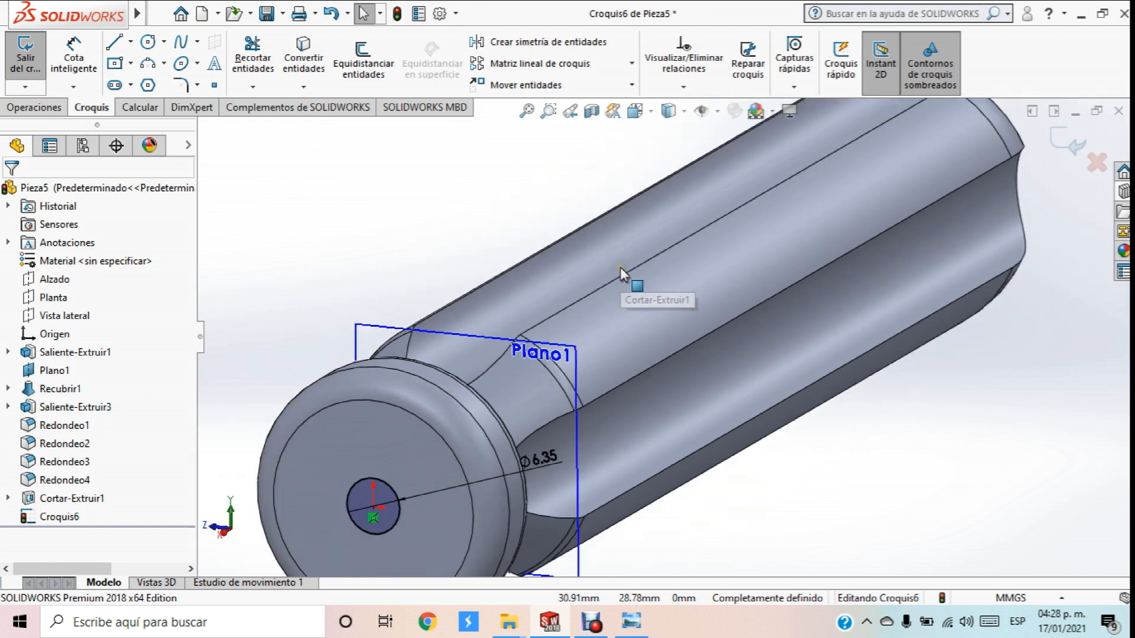
middle_click_drag(586, 409, 585, 412)
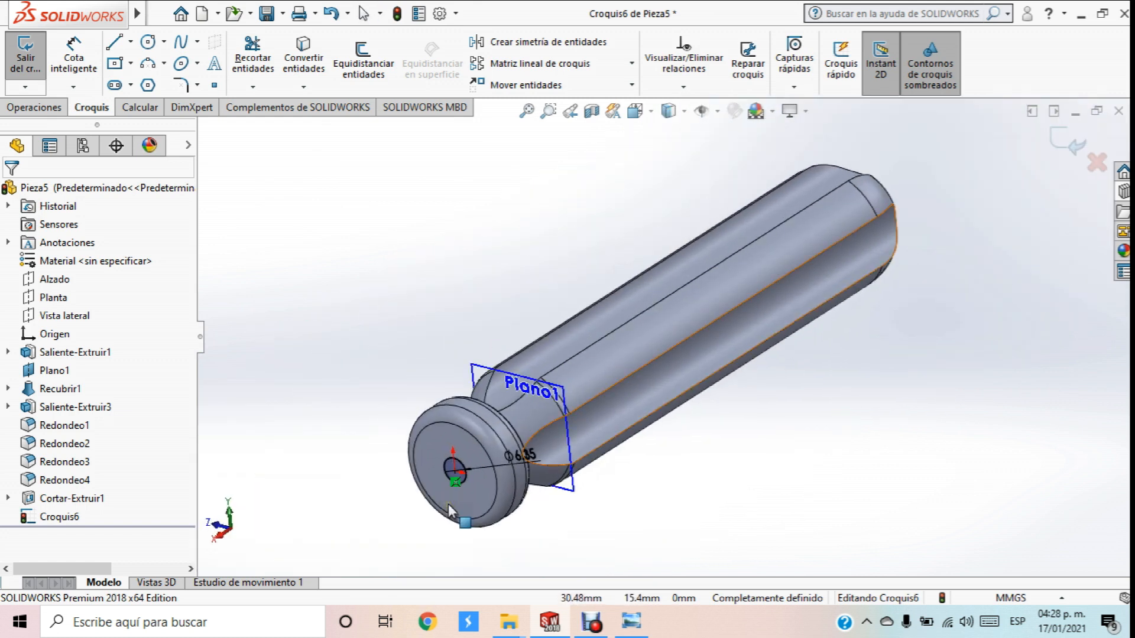
scroll(448, 505, "down", 5)
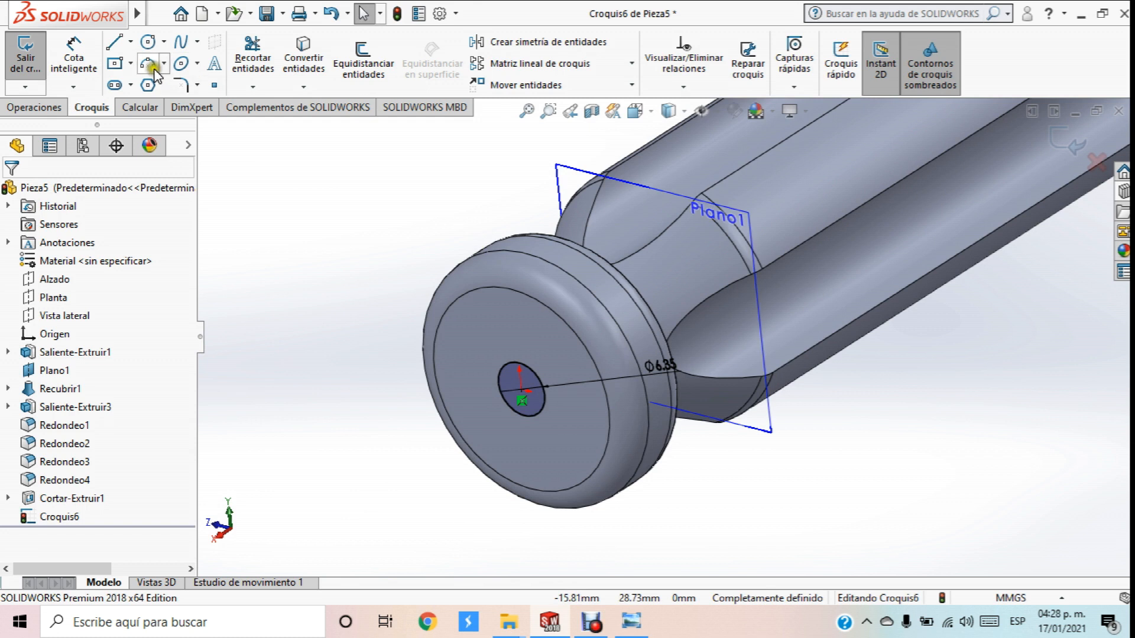
left_click(56, 105)
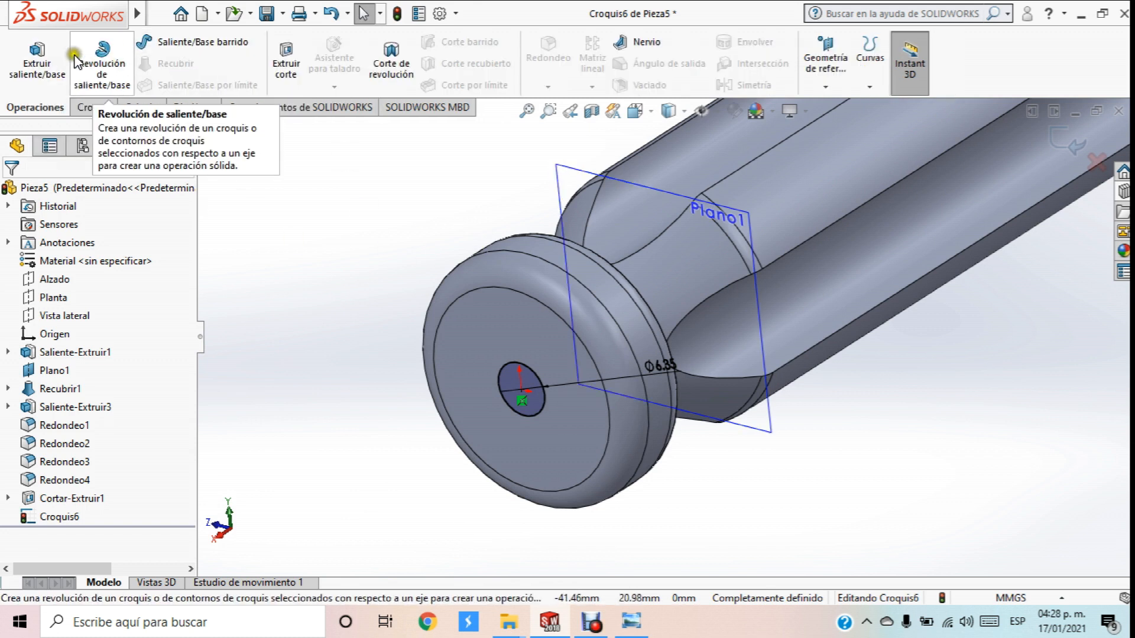
left_click(282, 61)
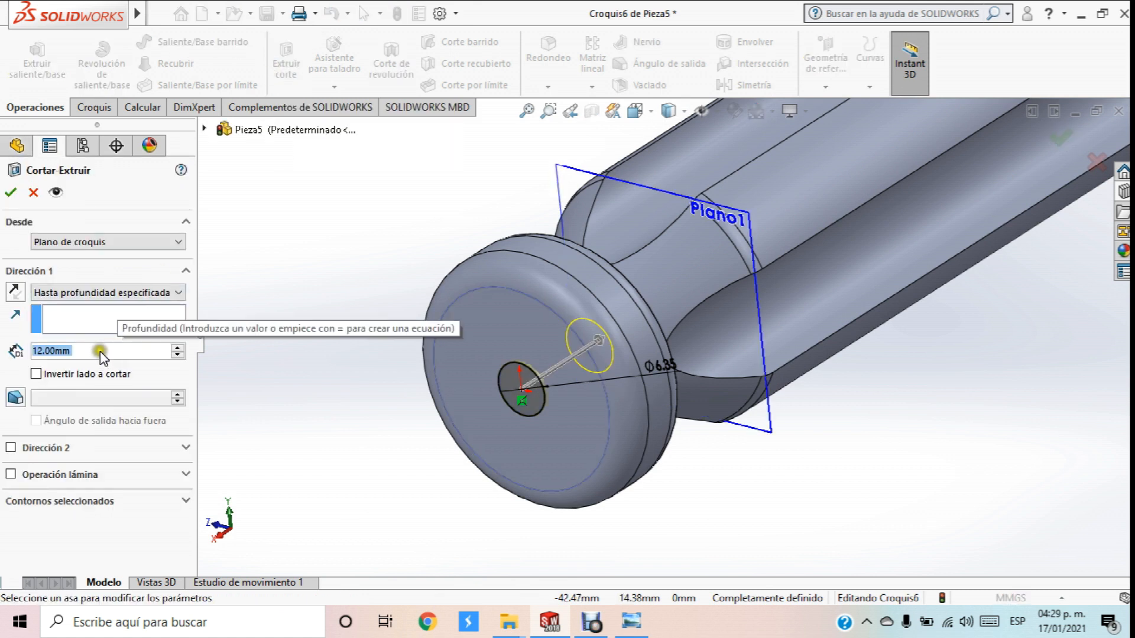
double_click(85, 350)
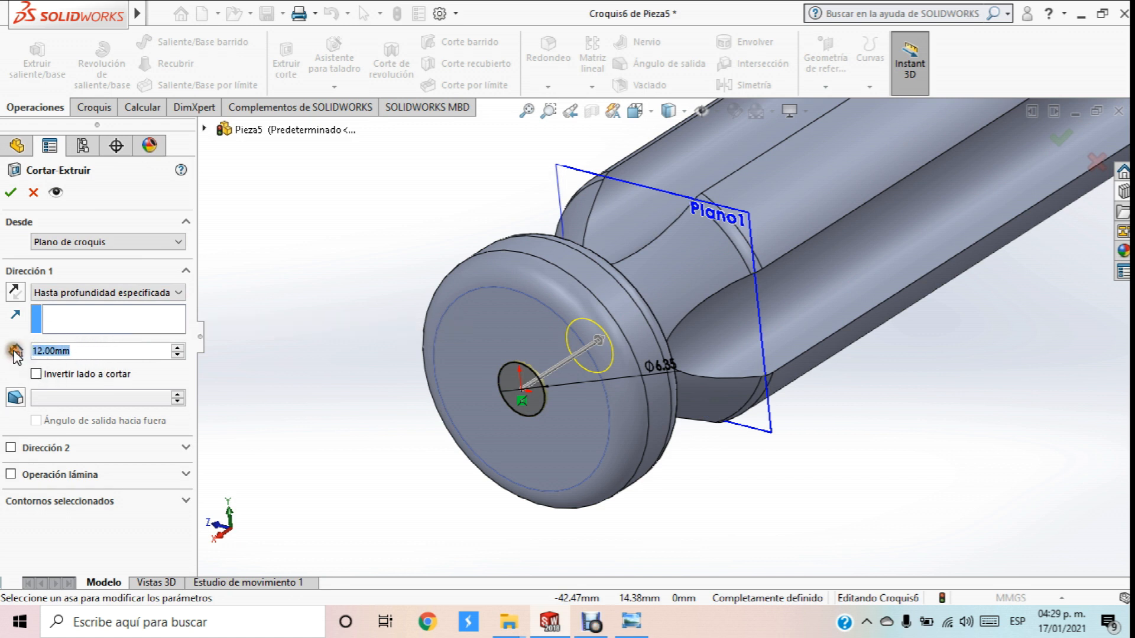
type("15")
key("Return")
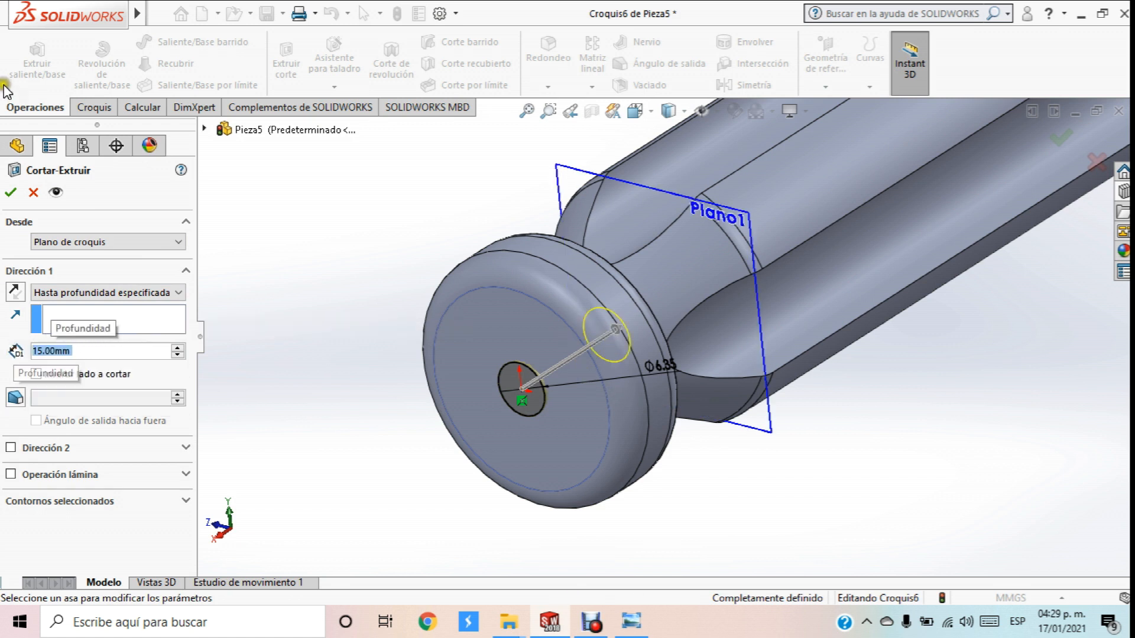
left_click(10, 192)
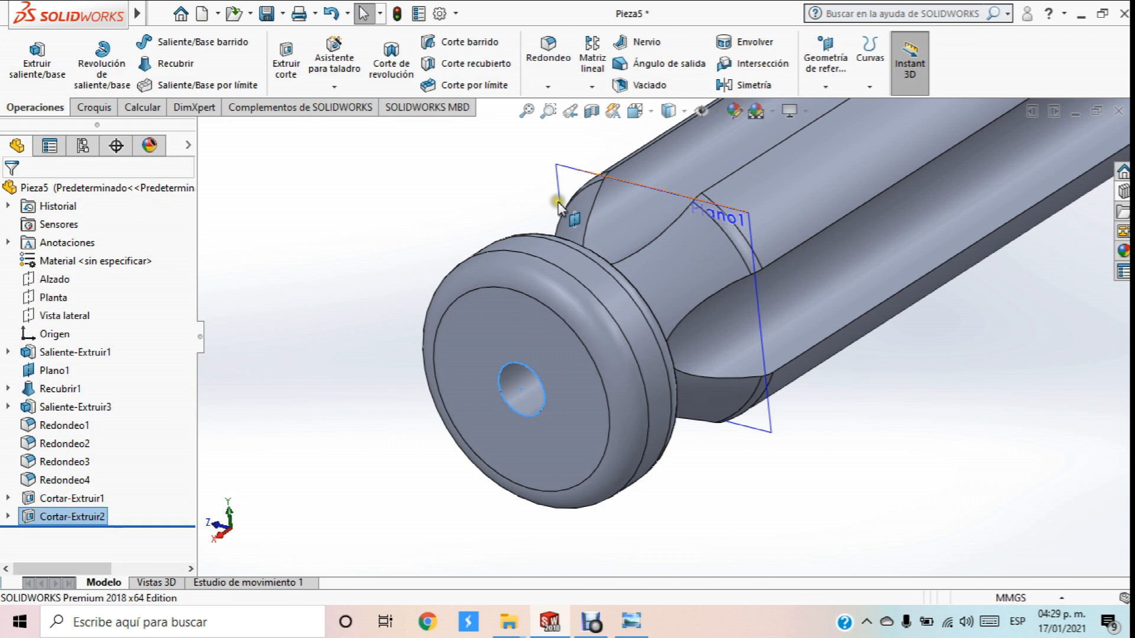
Save the part as Mango.SLDPRT in the Desarmador folder, replacing the existing file of that name
scroll(481, 208, "up", 5)
middle_click_drag(513, 264, 600, 261)
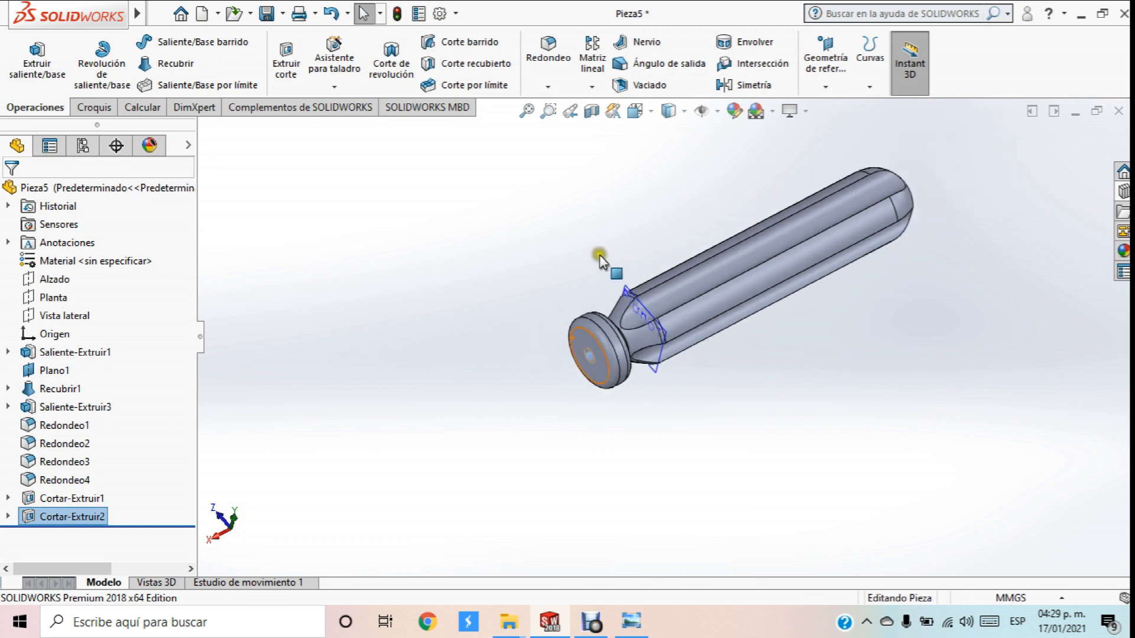
scroll(600, 260, "up", 3)
scroll(641, 388, "down", 5)
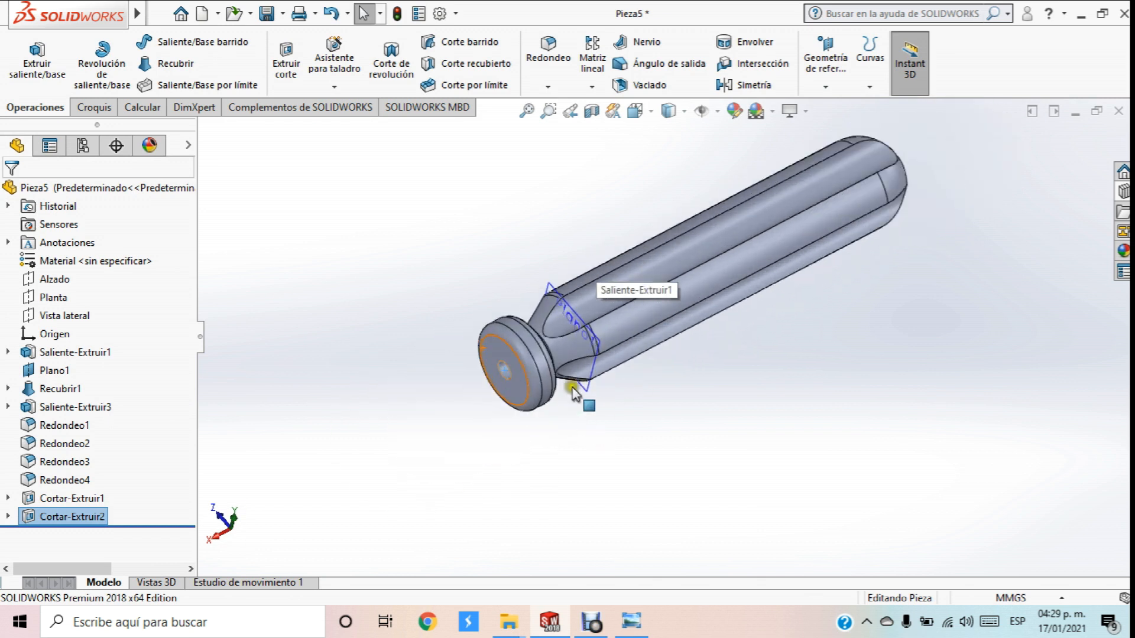
scroll(886, 183, "down", 2)
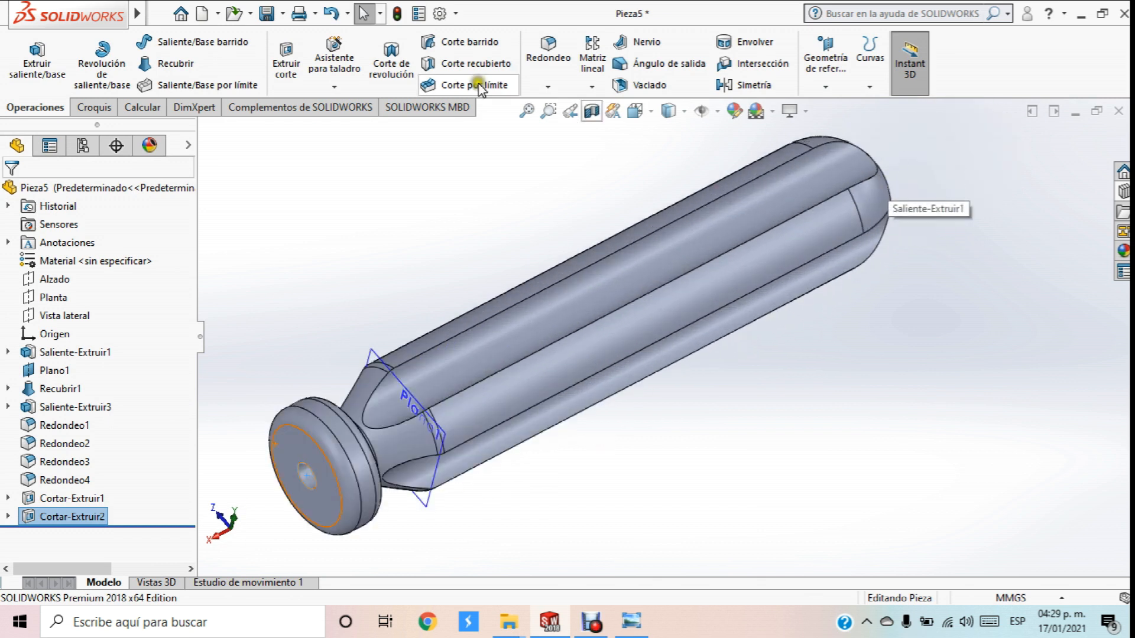
left_click(271, 13)
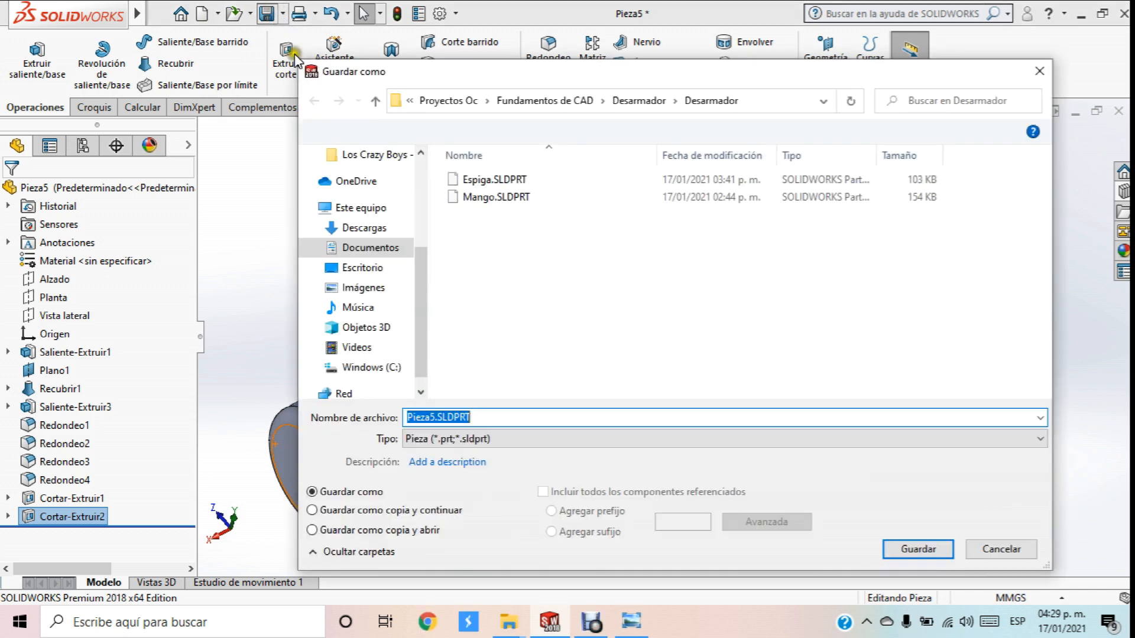
left_click(494, 197)
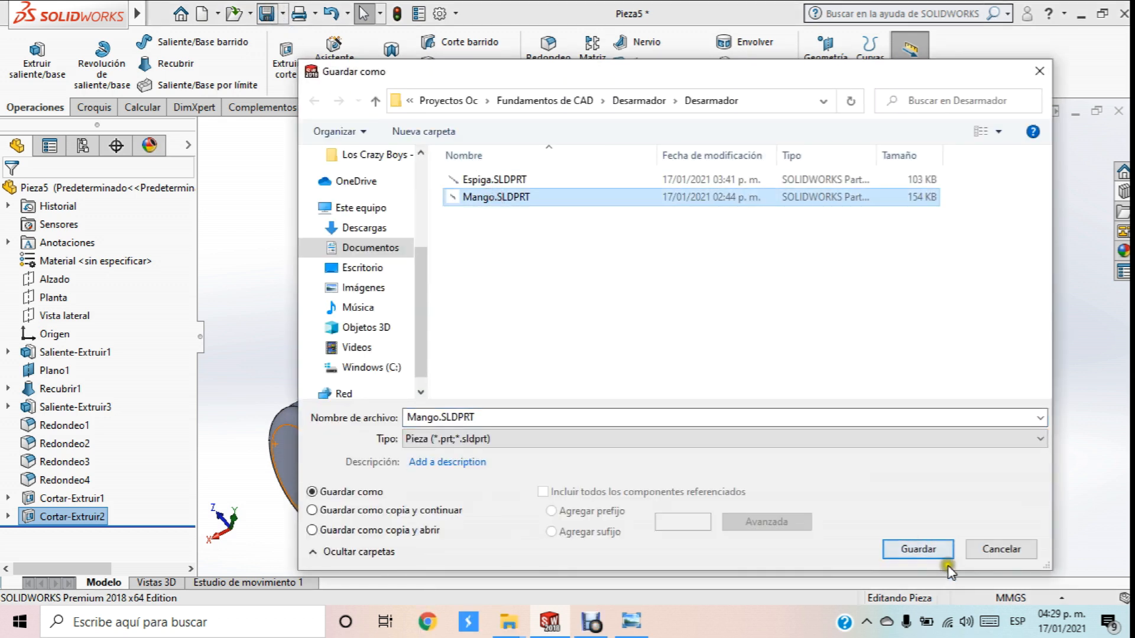
left_click(932, 554)
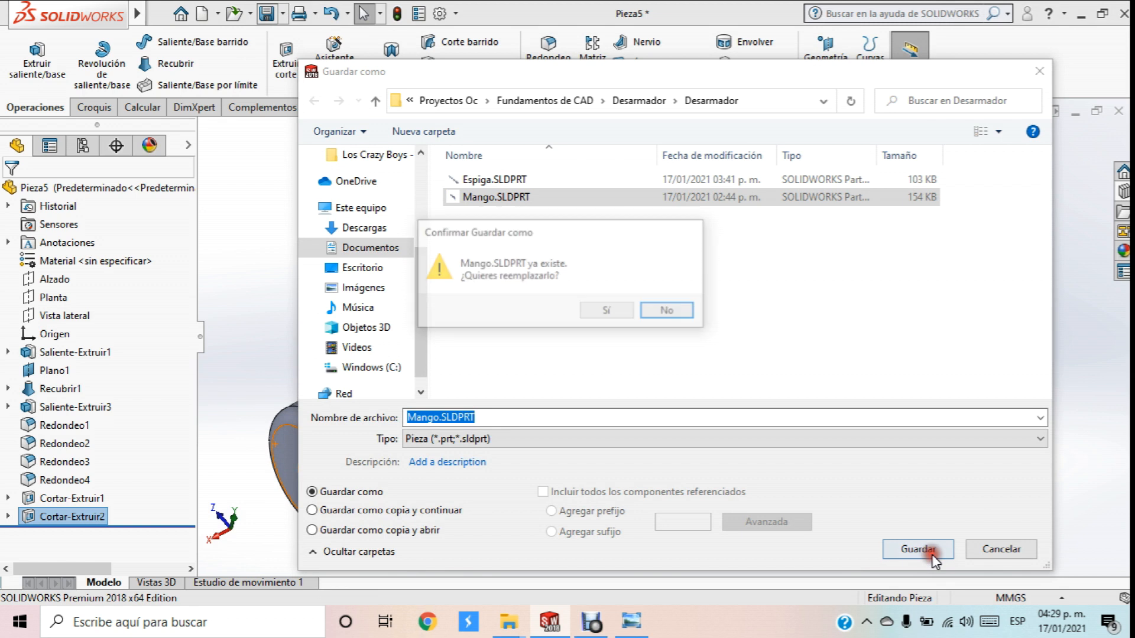
left_click(605, 311)
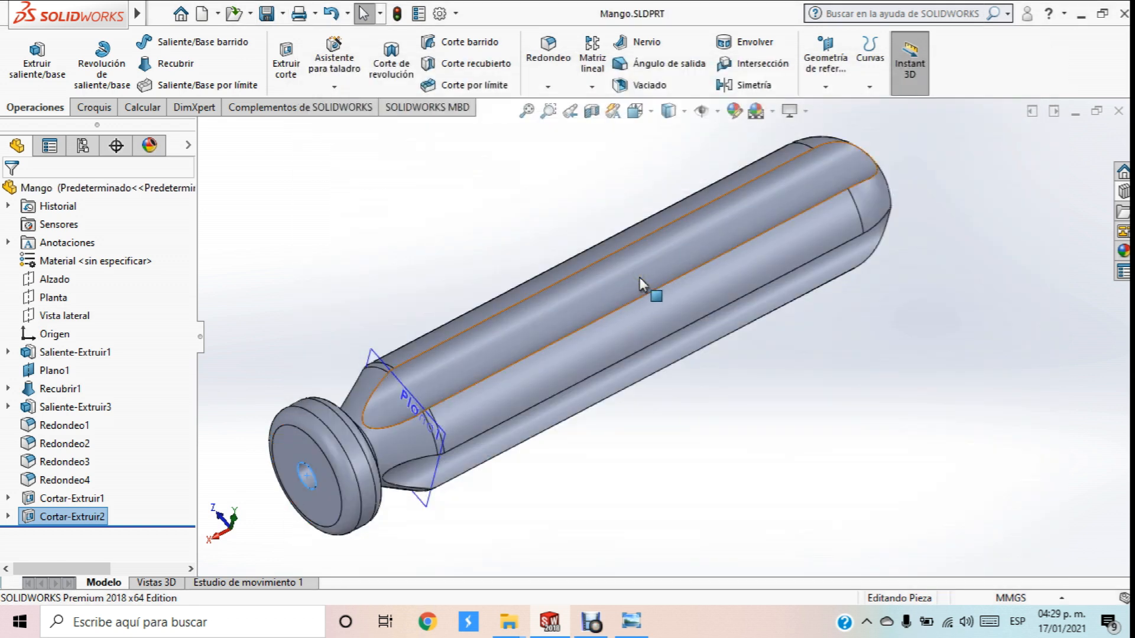
Create a new part document
scroll(639, 278, "up", 6)
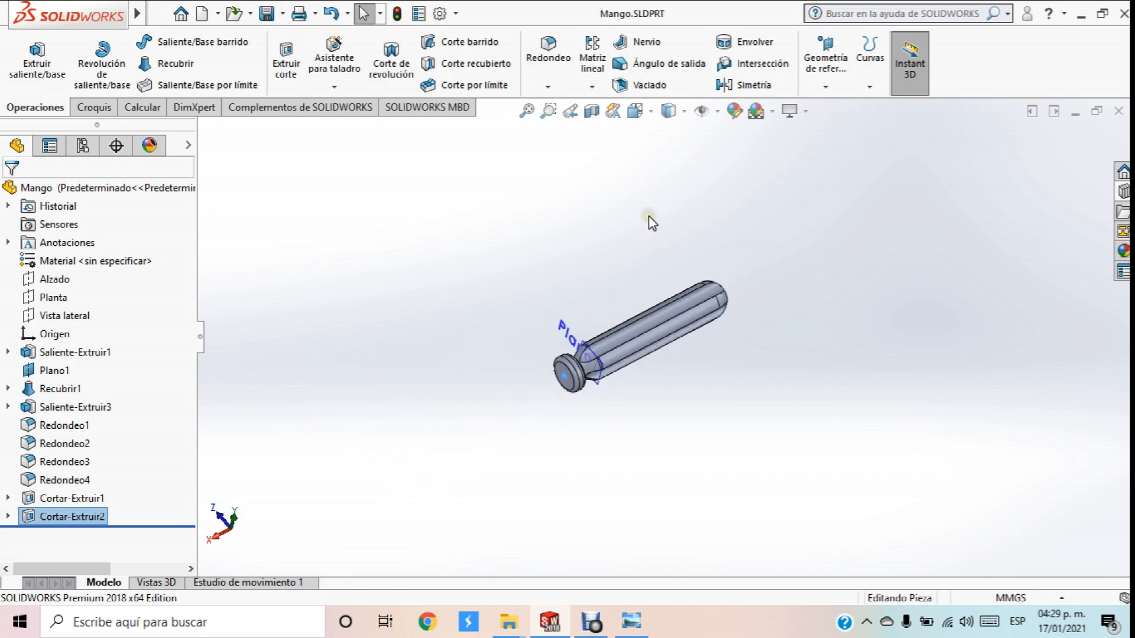
scroll(615, 357, "down", 8)
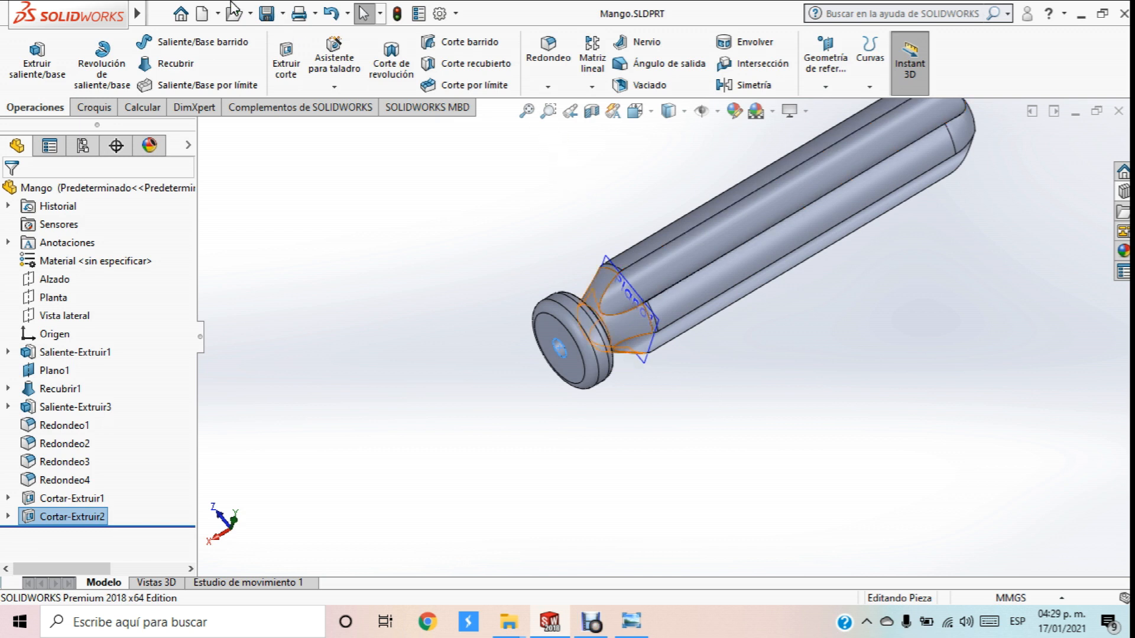
left_click(201, 13)
left_click(382, 241)
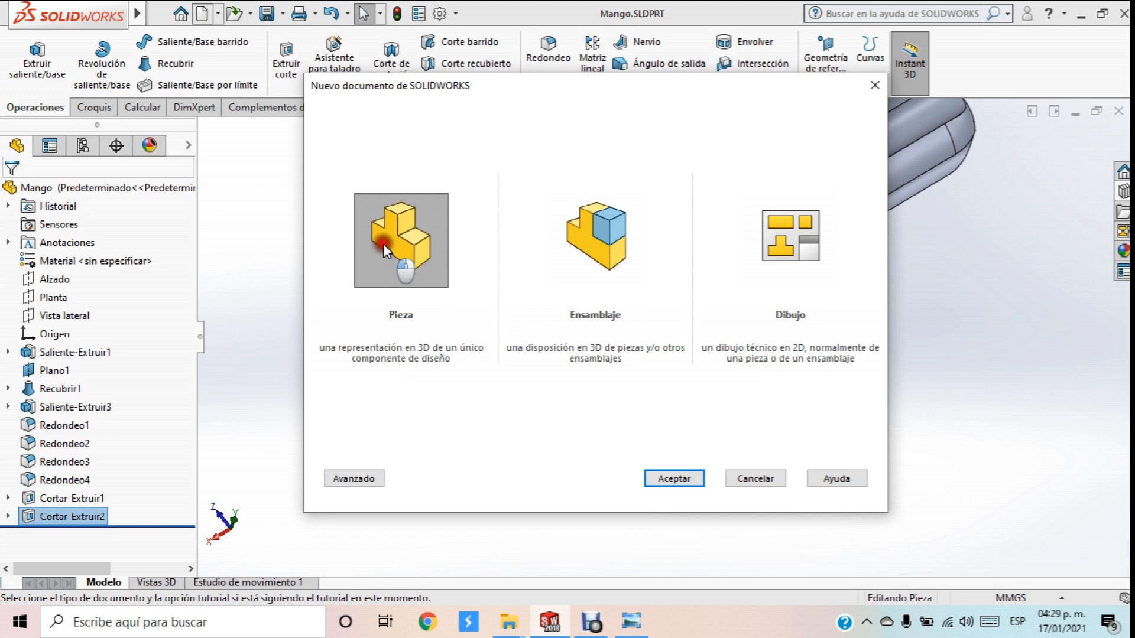
left_click(673, 480)
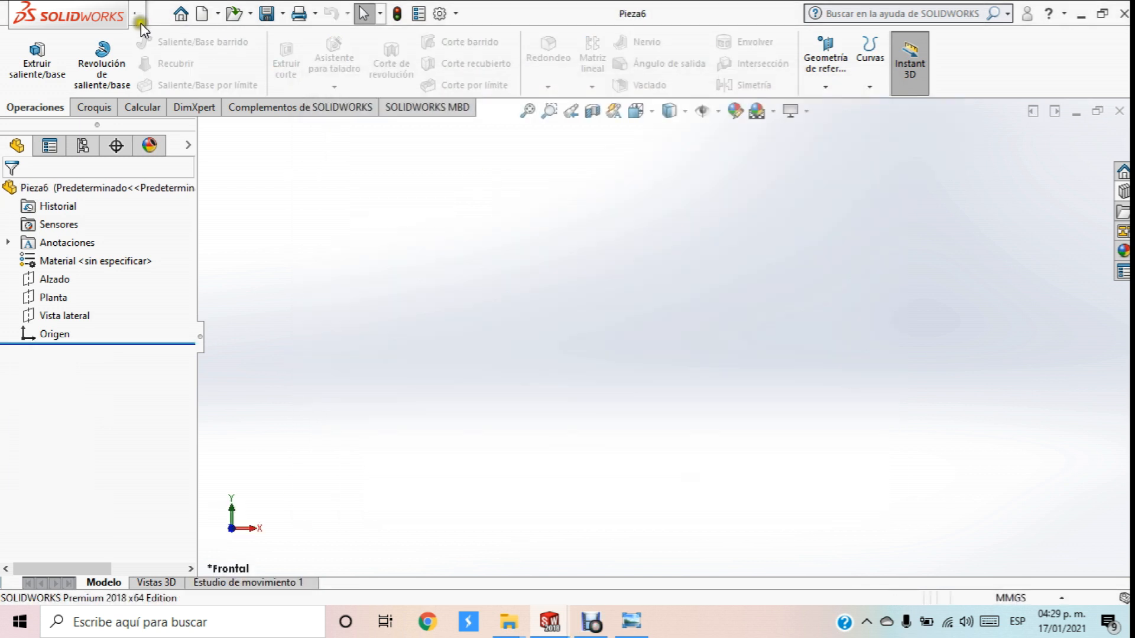
Sketch a circle about 39.7 mm in diameter on the Vista lateral plane, centred on the origin
left_click(84, 316)
left_click(258, 294)
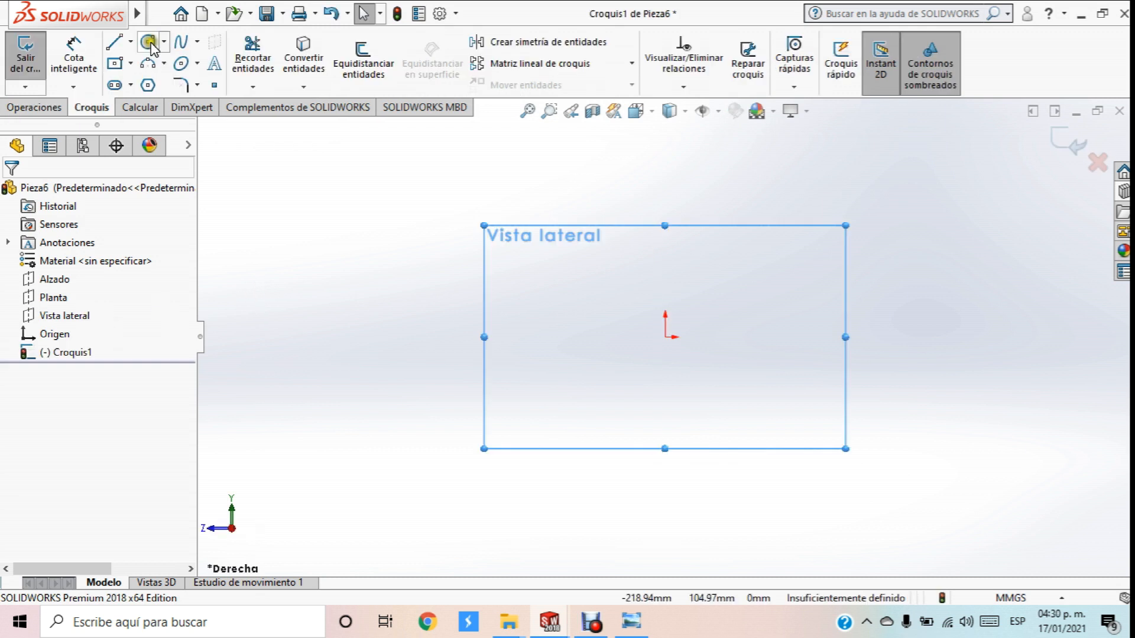
left_click(149, 42)
left_click(665, 337)
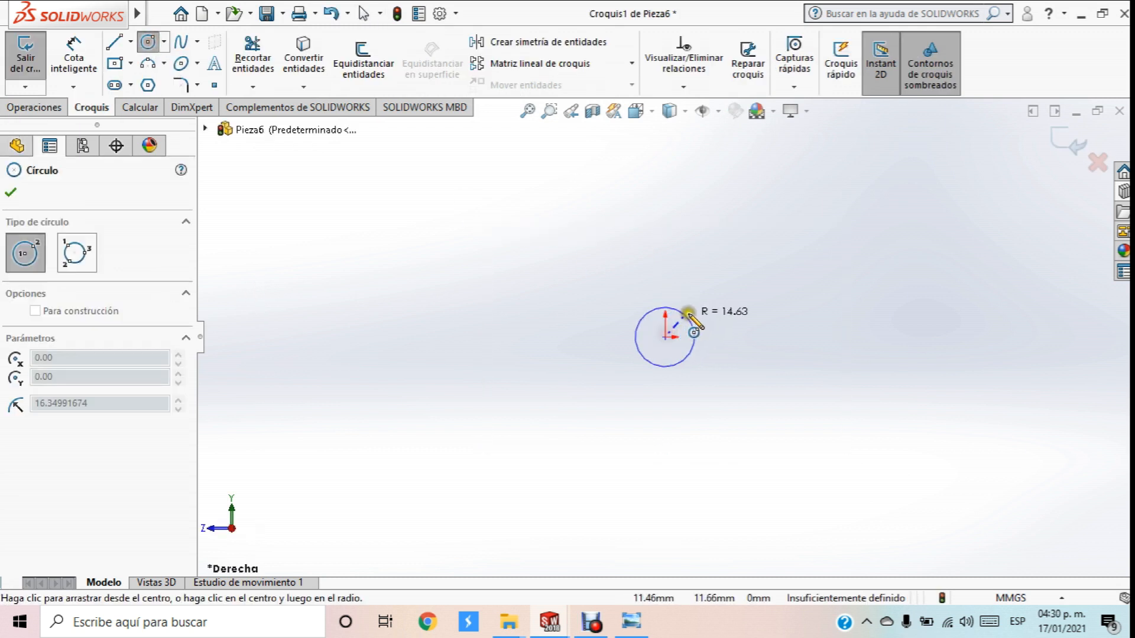
left_click(696, 312)
Dimension the circle with a diameter of 6.35 mm
left_click(74, 56)
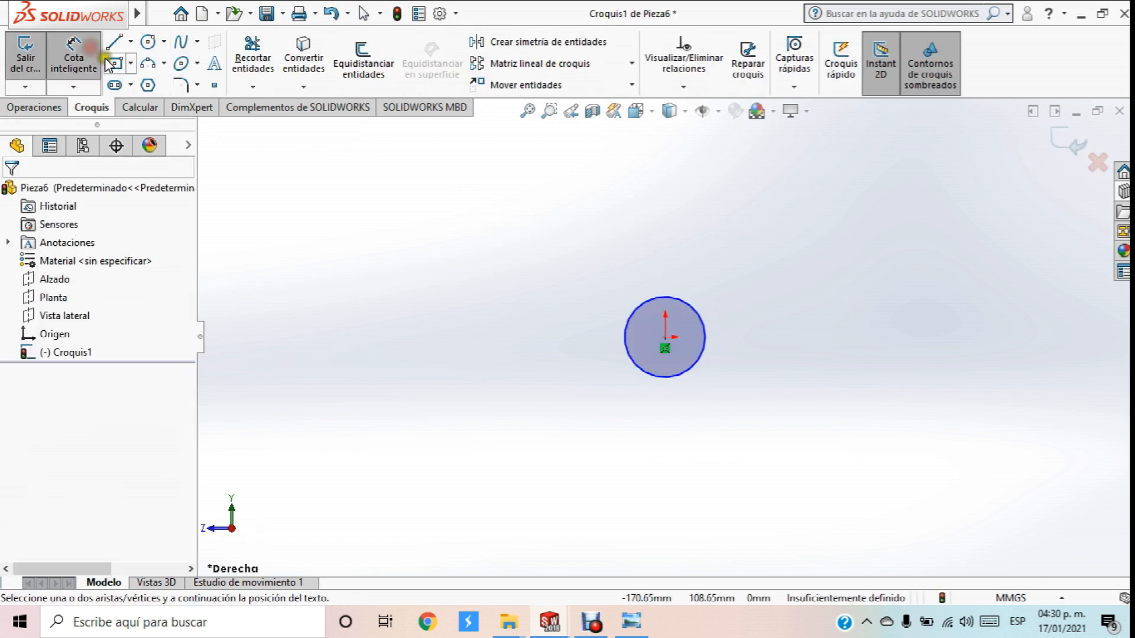
left_click(703, 328)
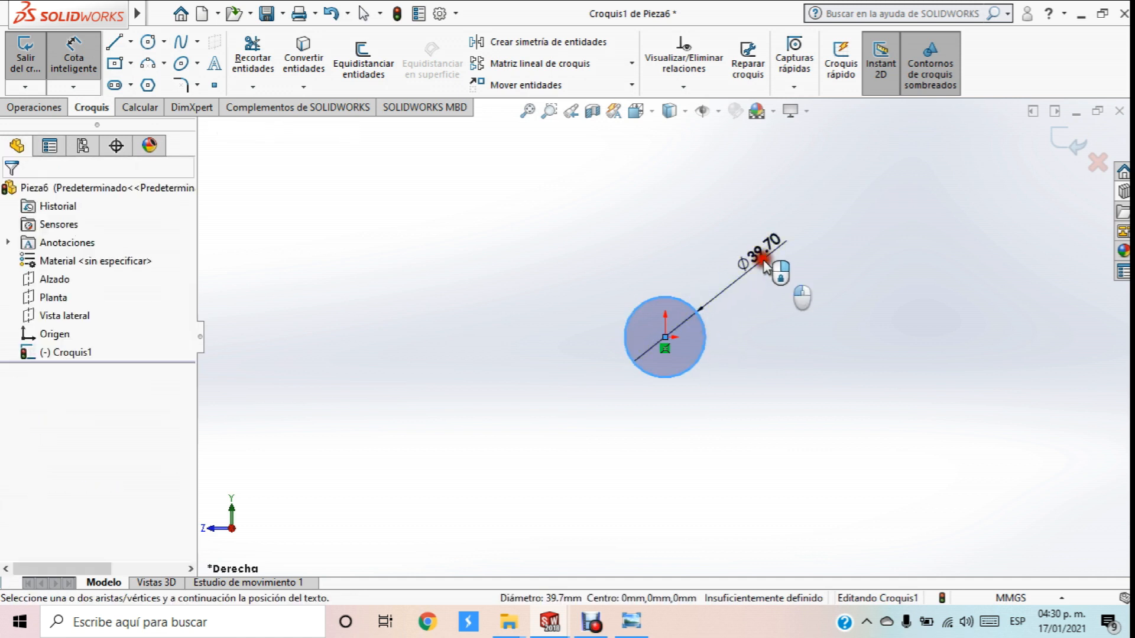
left_click(778, 261)
type("6.35")
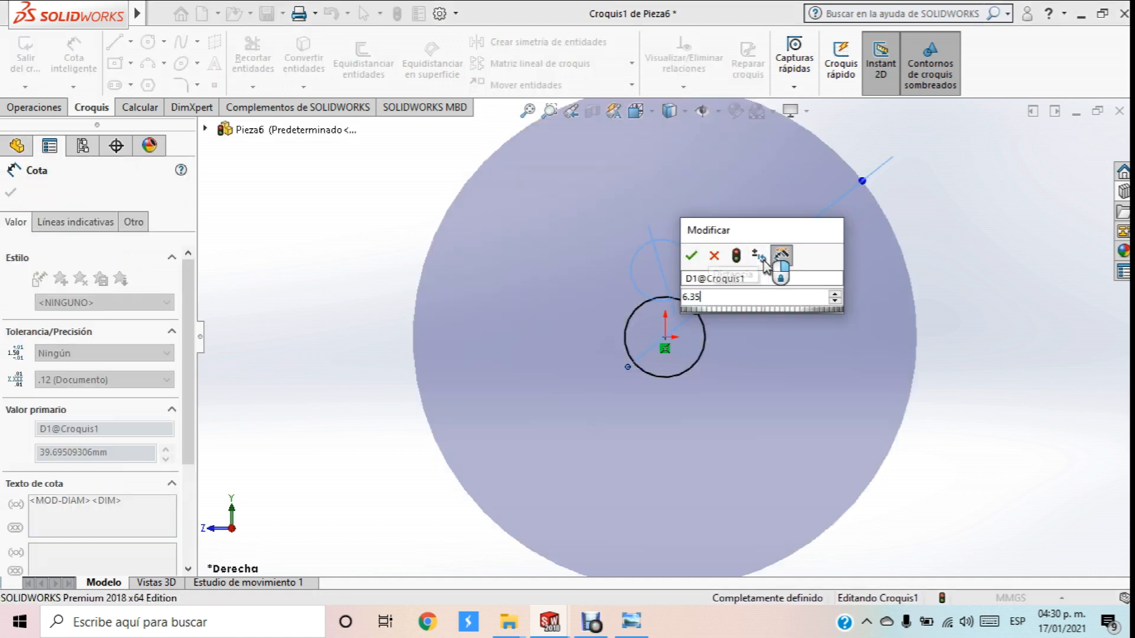
key("Return")
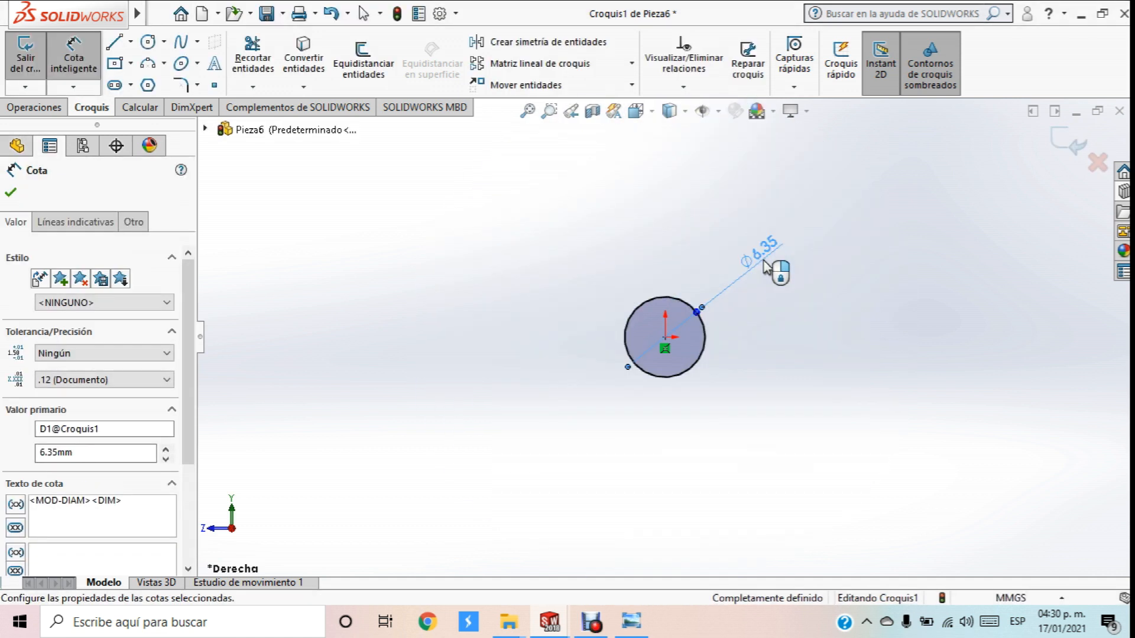
left_click(10, 192)
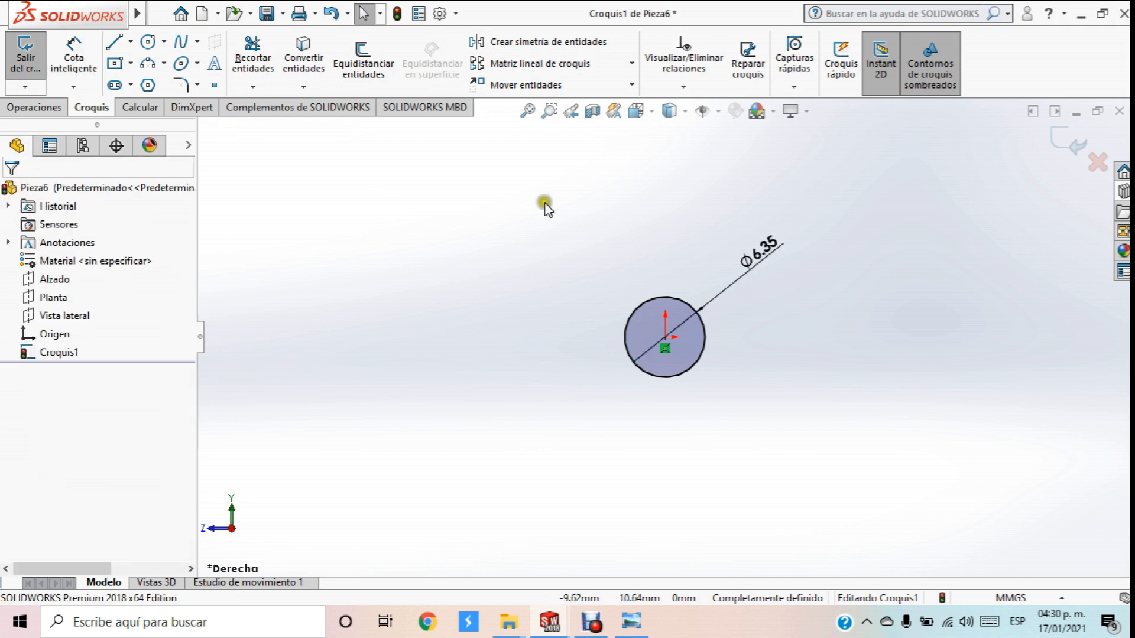
Extrude the 6.35 mm circle 120 mm in the reversed direction to form a solid rod
scroll(544, 203, "up", 3)
scroll(724, 280, "down", 5)
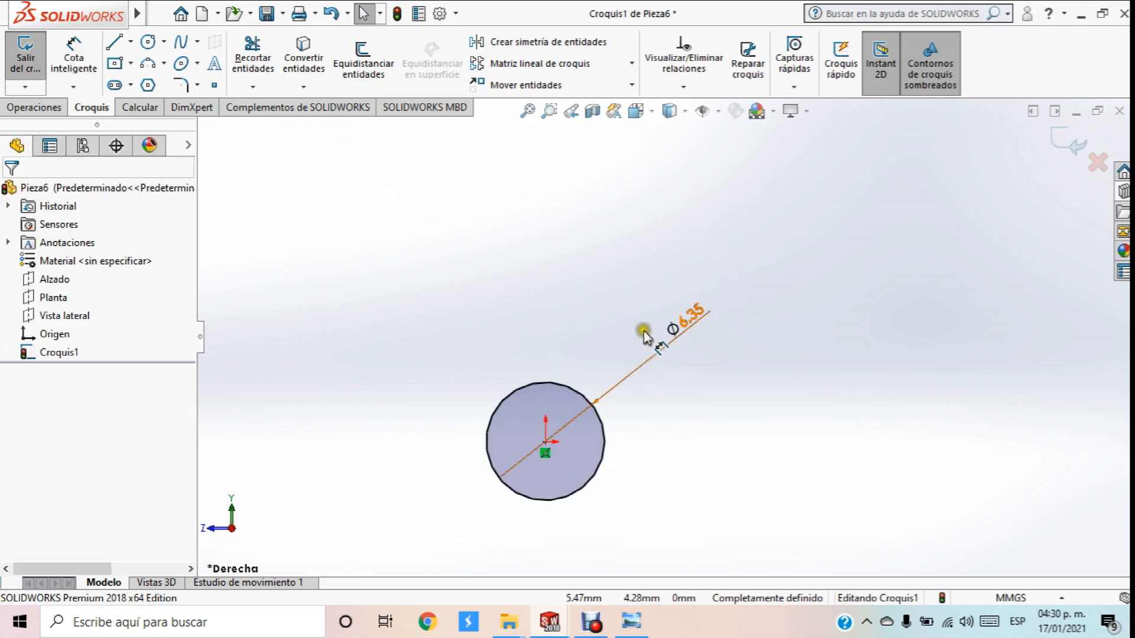
middle_click_drag(615, 308, 591, 400)
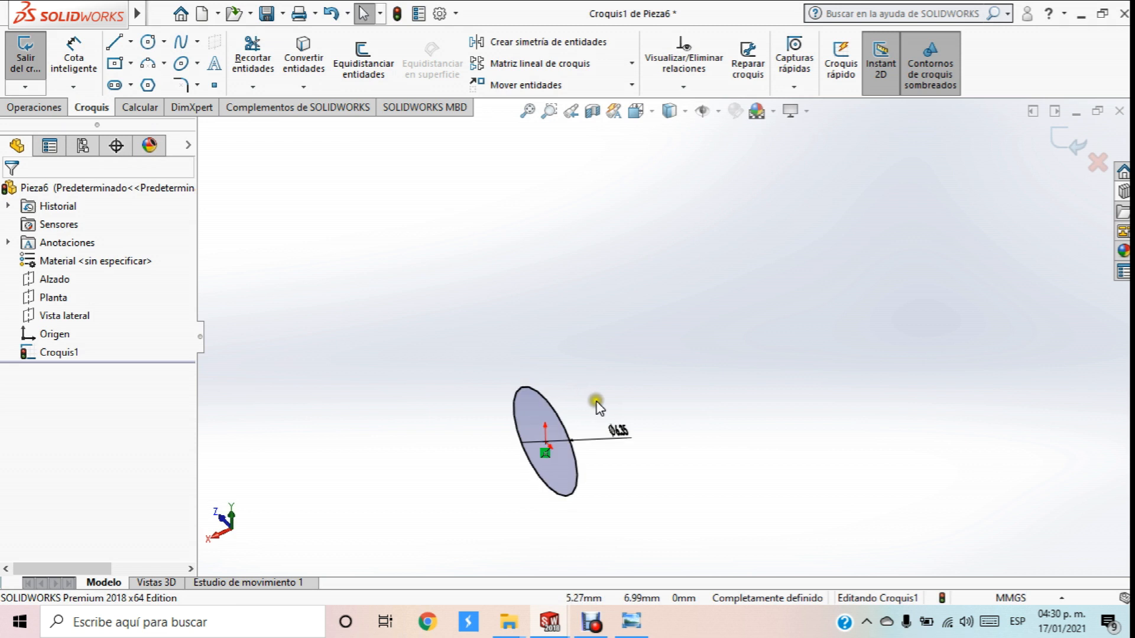
scroll(594, 402, "up", 4)
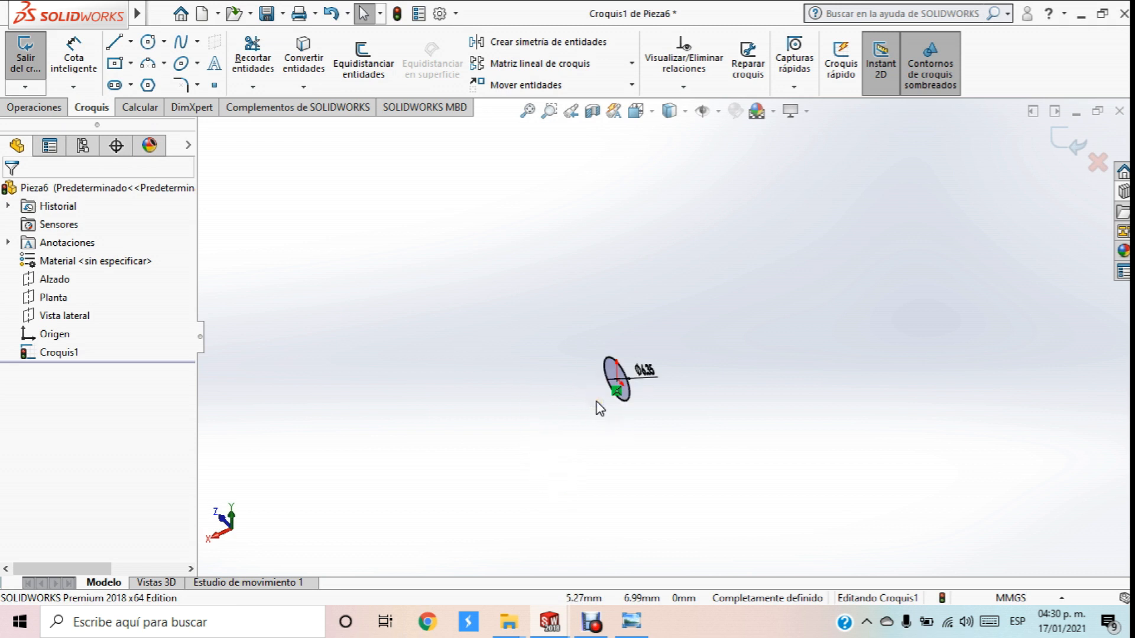
left_click(43, 107)
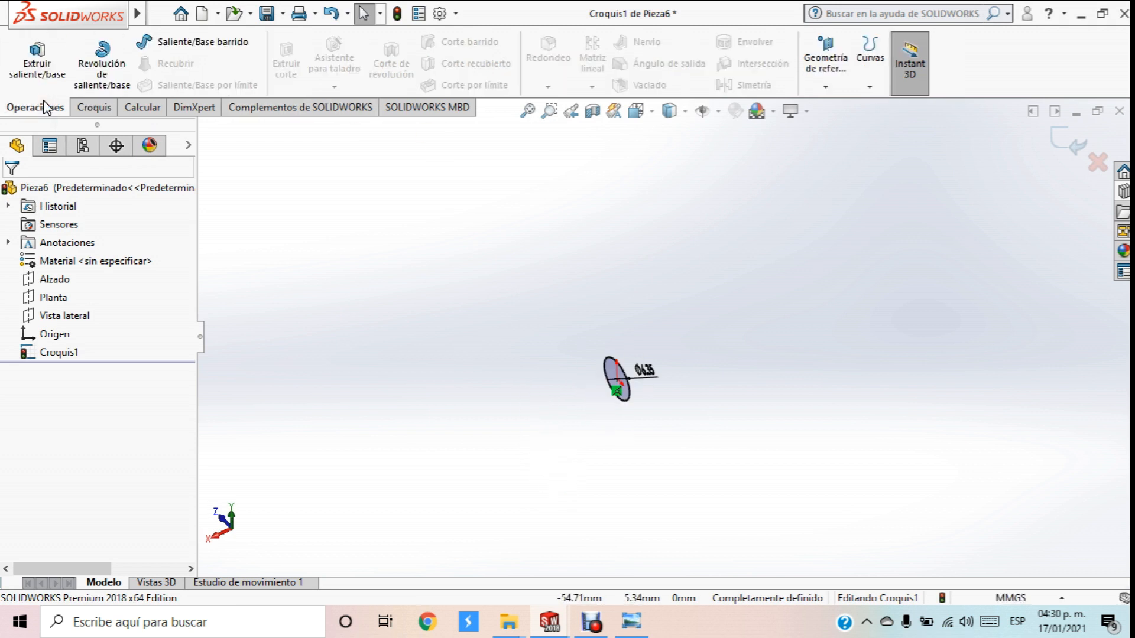
left_click(38, 65)
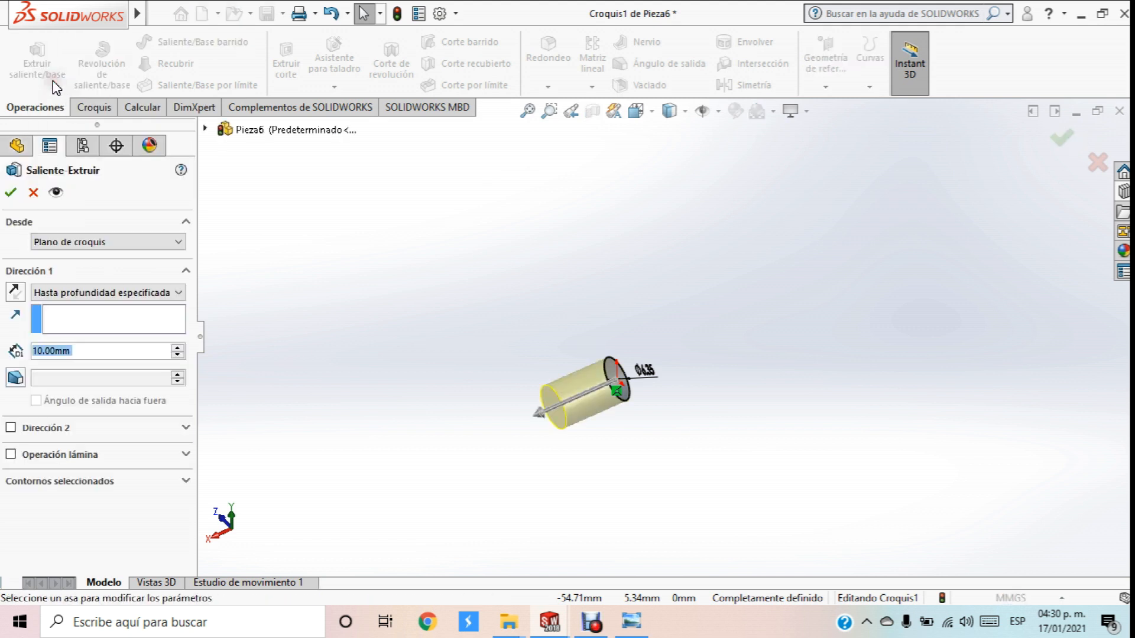
scroll(724, 258, "up", 2)
scroll(726, 338, "down", 1)
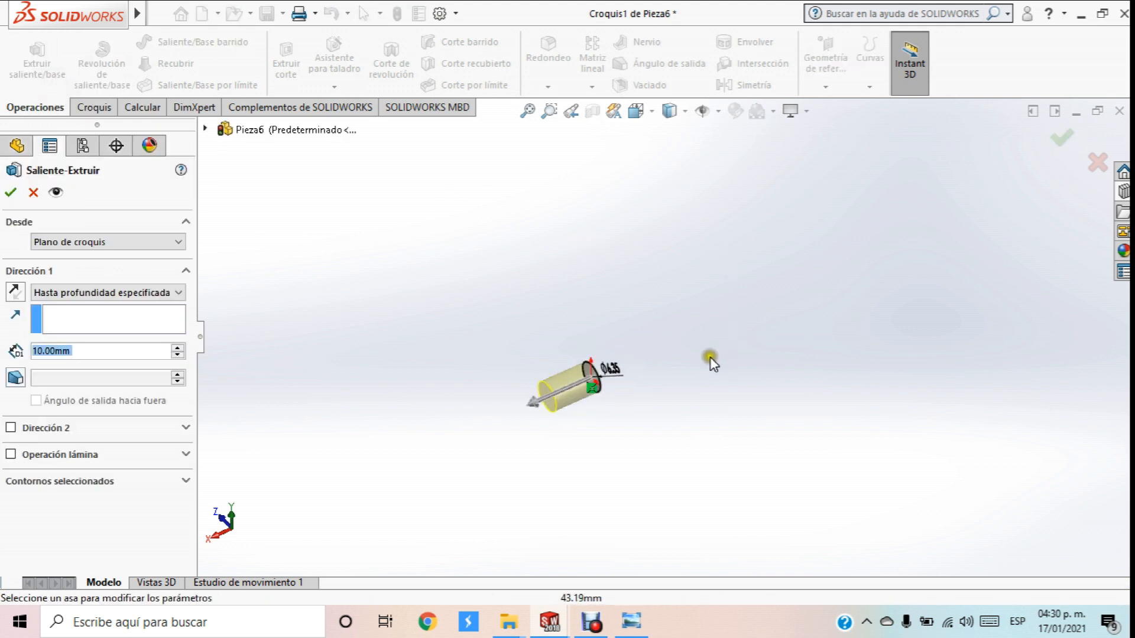
left_click_drag(534, 400, 755, 398)
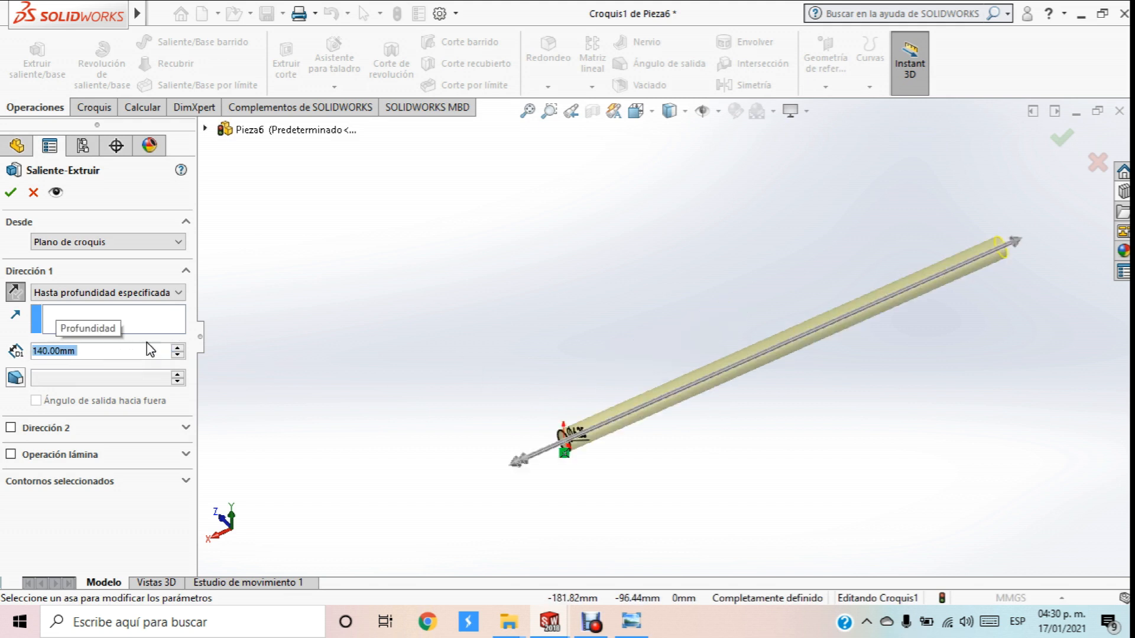
type("120")
key("Return")
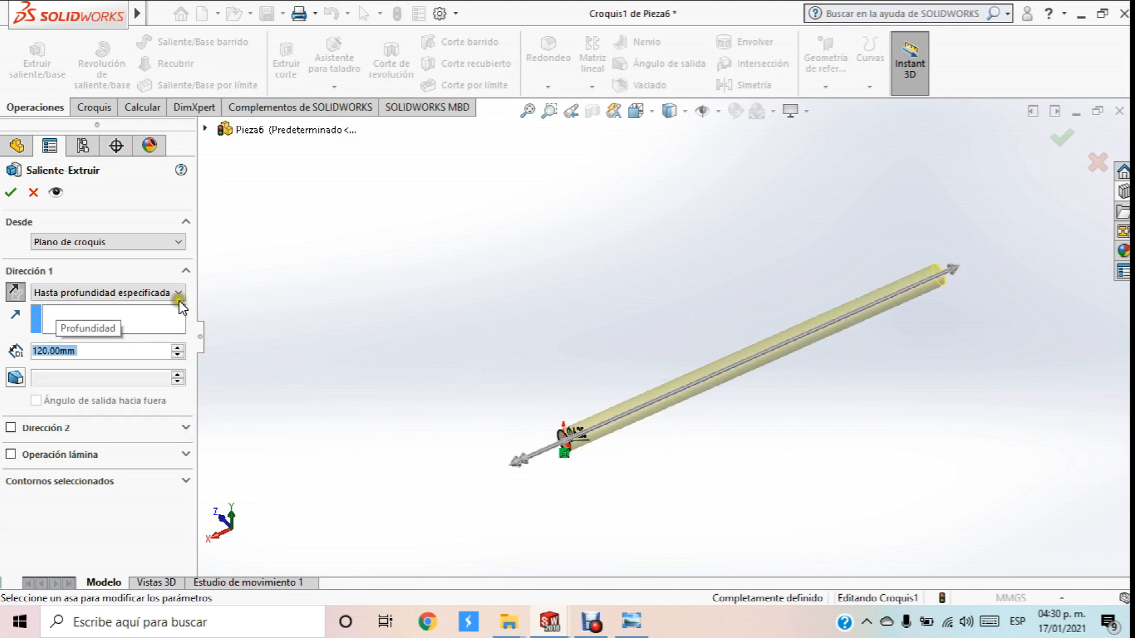
middle_click_drag(745, 263, 751, 353)
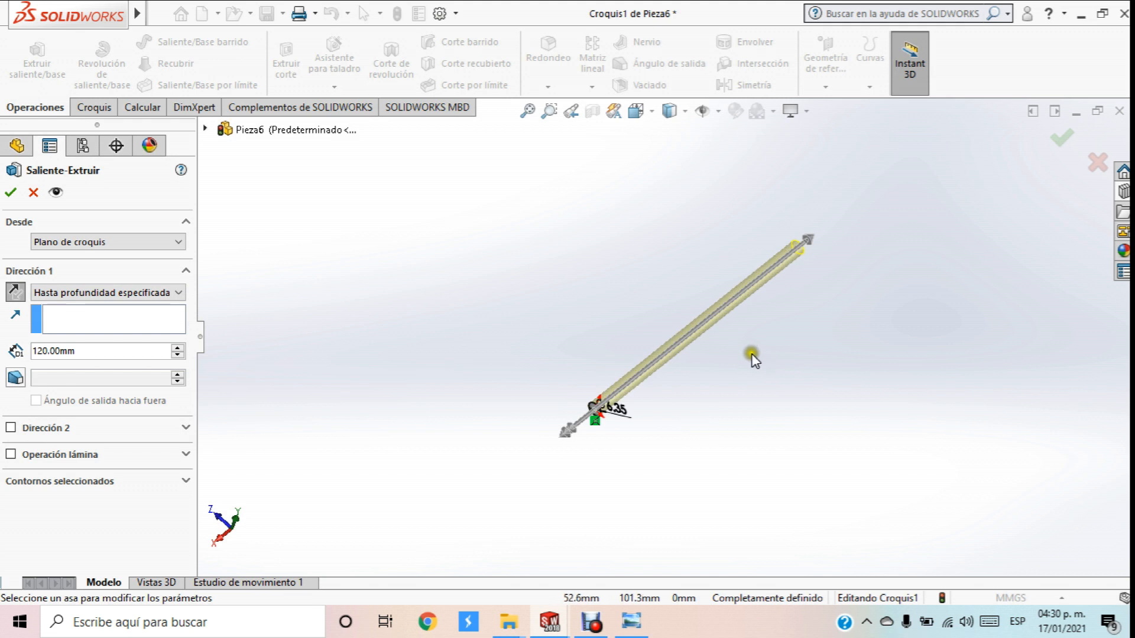
scroll(751, 353, "down", 2)
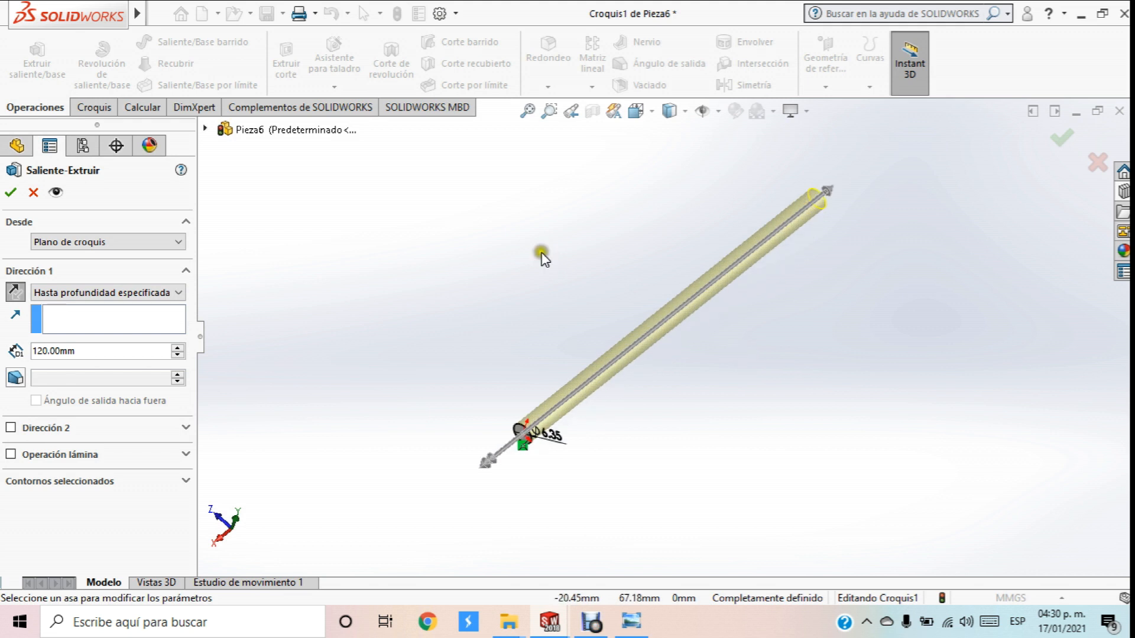
left_click(10, 201)
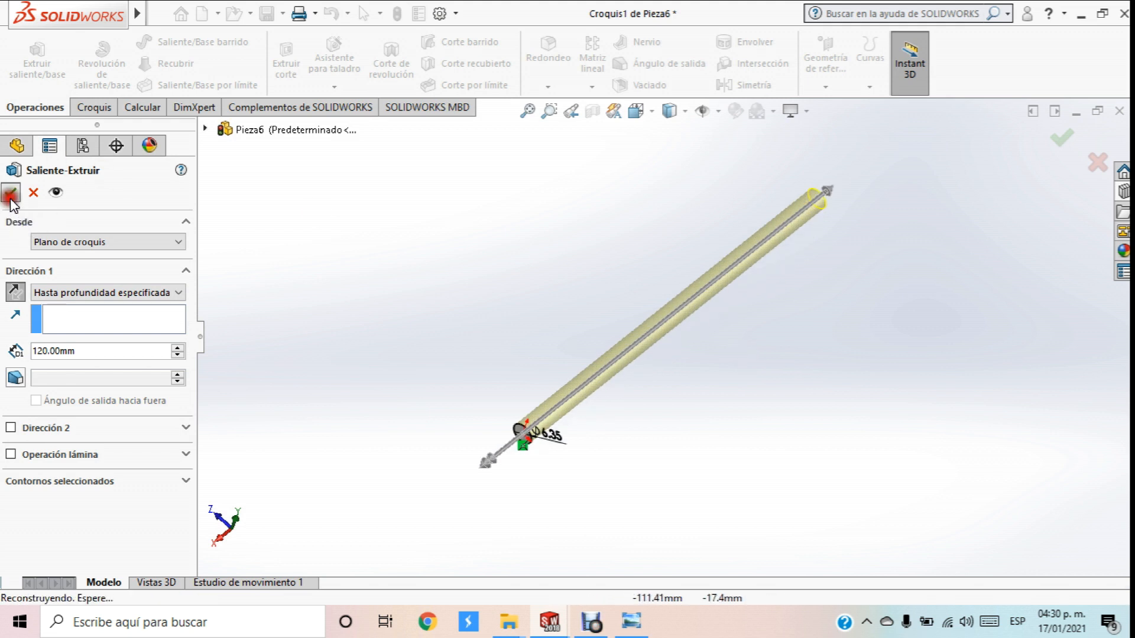
Sketch a circle larger than the rod on its end face away from the origin, concentric with the rod
left_click(513, 274)
middle_click_drag(569, 310, 567, 302)
scroll(683, 352, "down", 6)
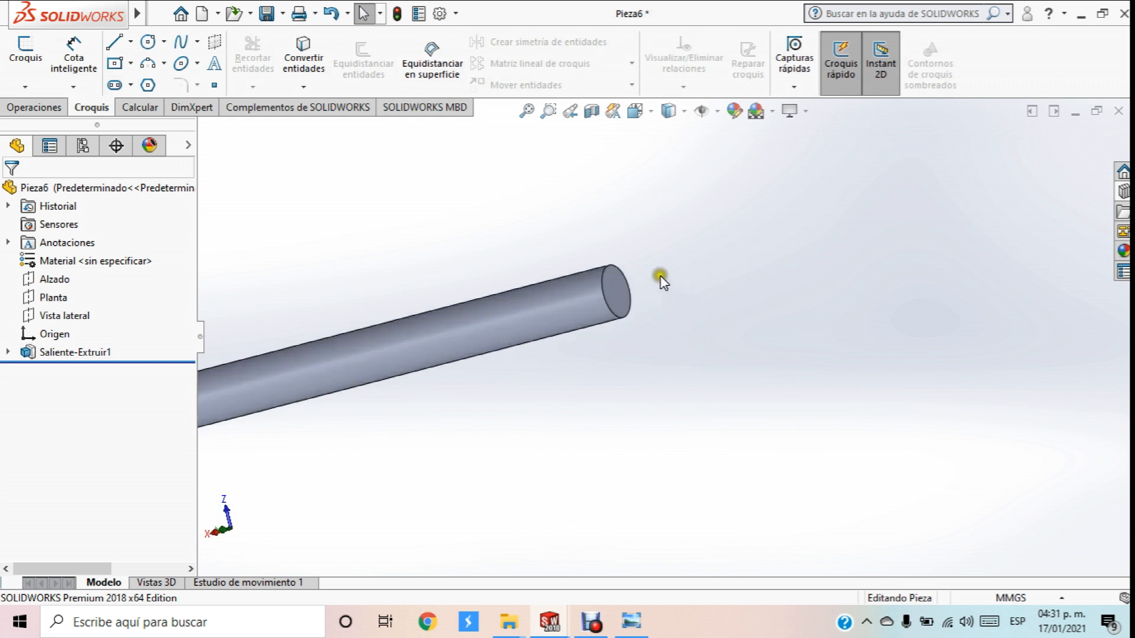
left_click(628, 288)
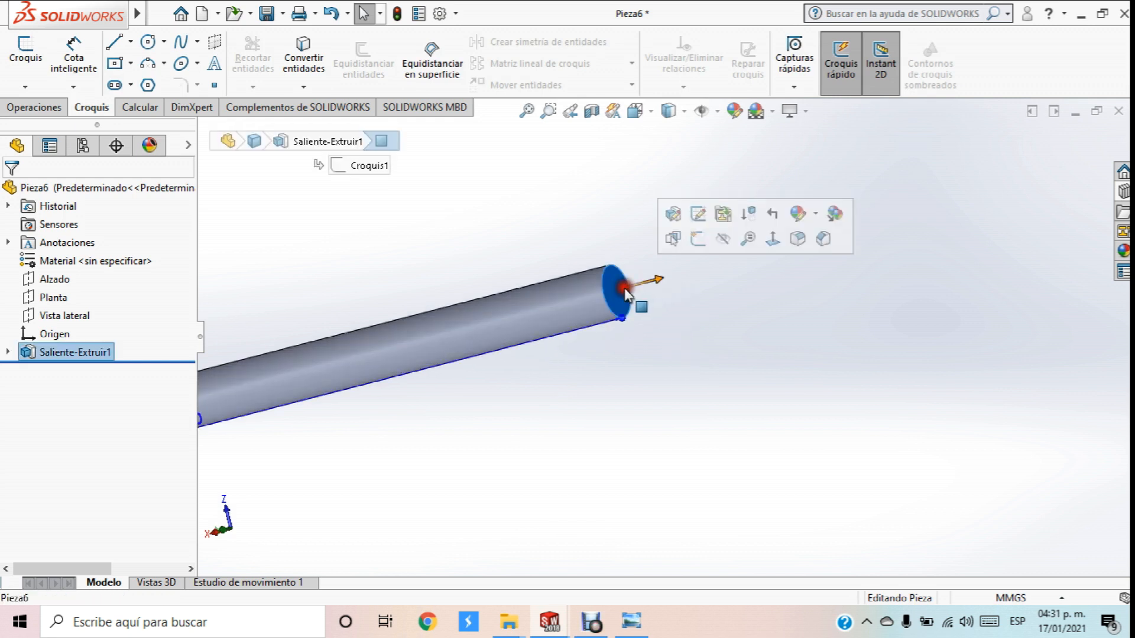
left_click(771, 239)
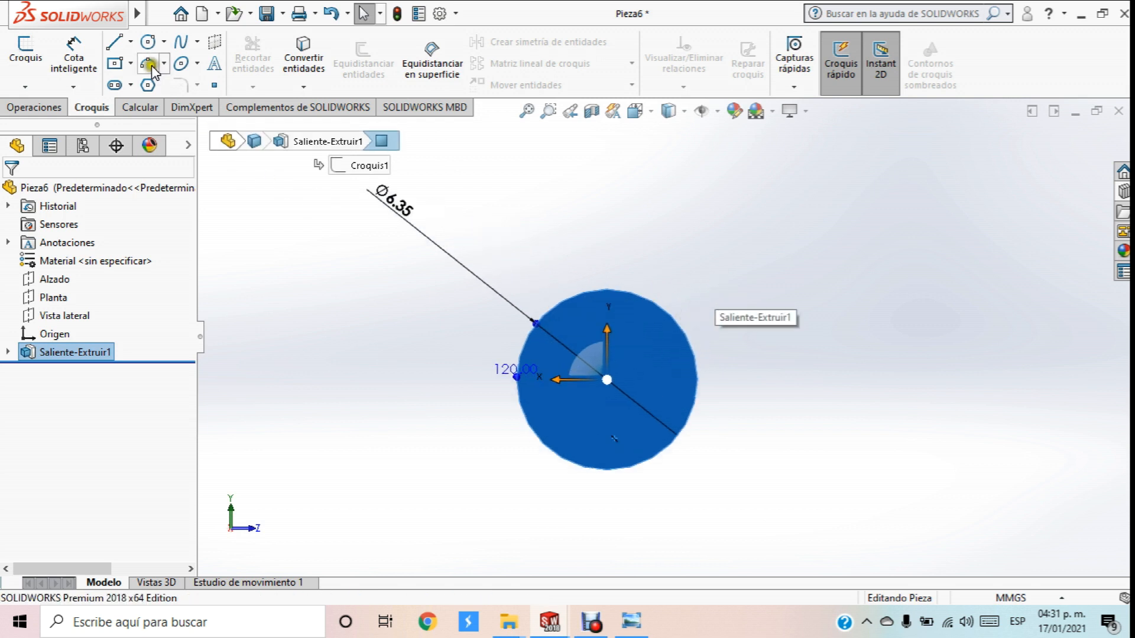
left_click(148, 42)
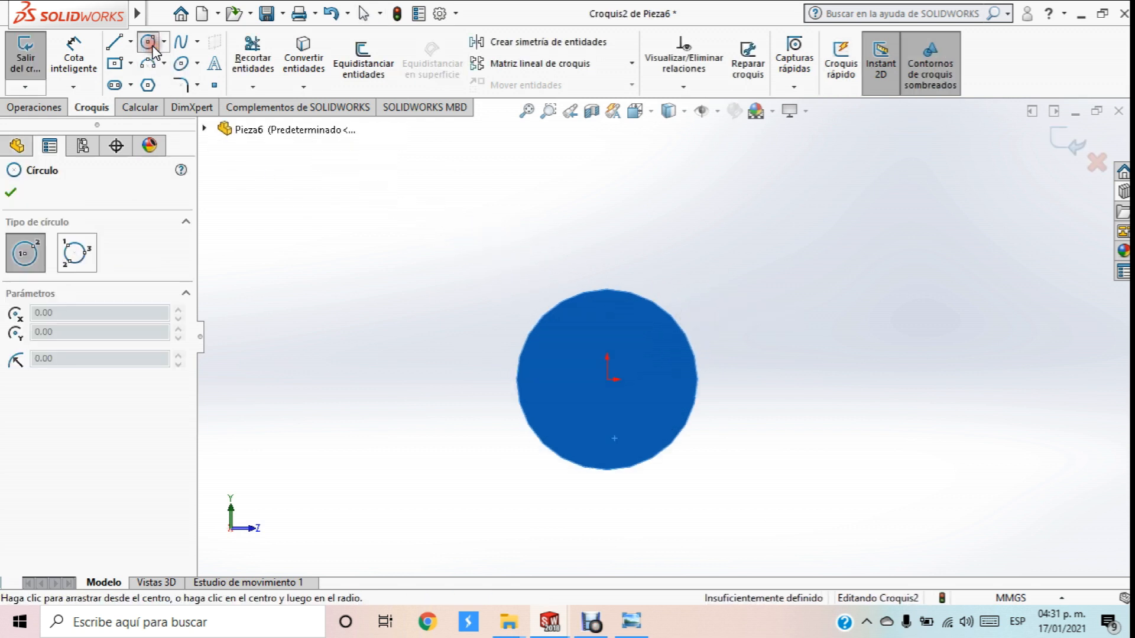
left_click(608, 379)
left_click(690, 277)
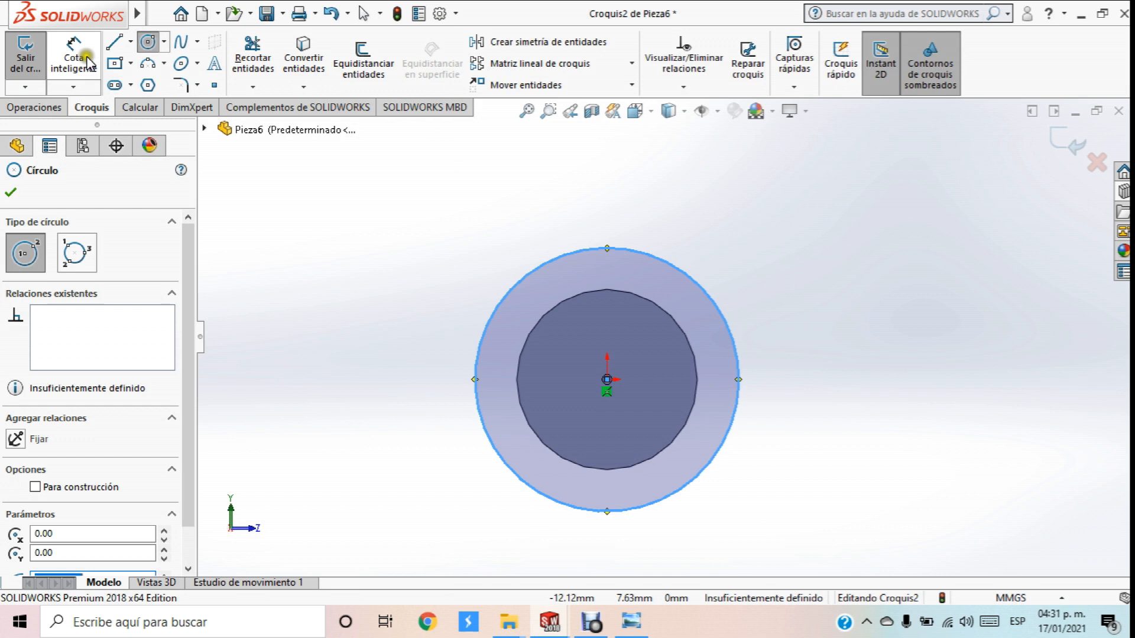
Dimension the outer circle on the rod's end face with a diameter of 12.7 mm
left_click(74, 57)
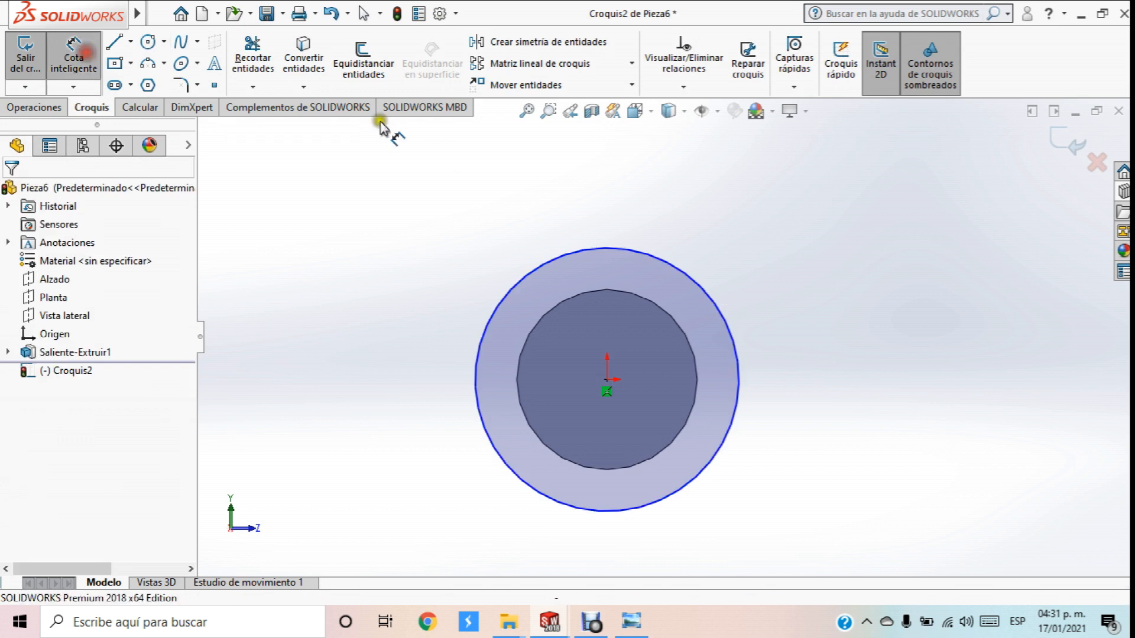
left_click(695, 283)
left_click(790, 247)
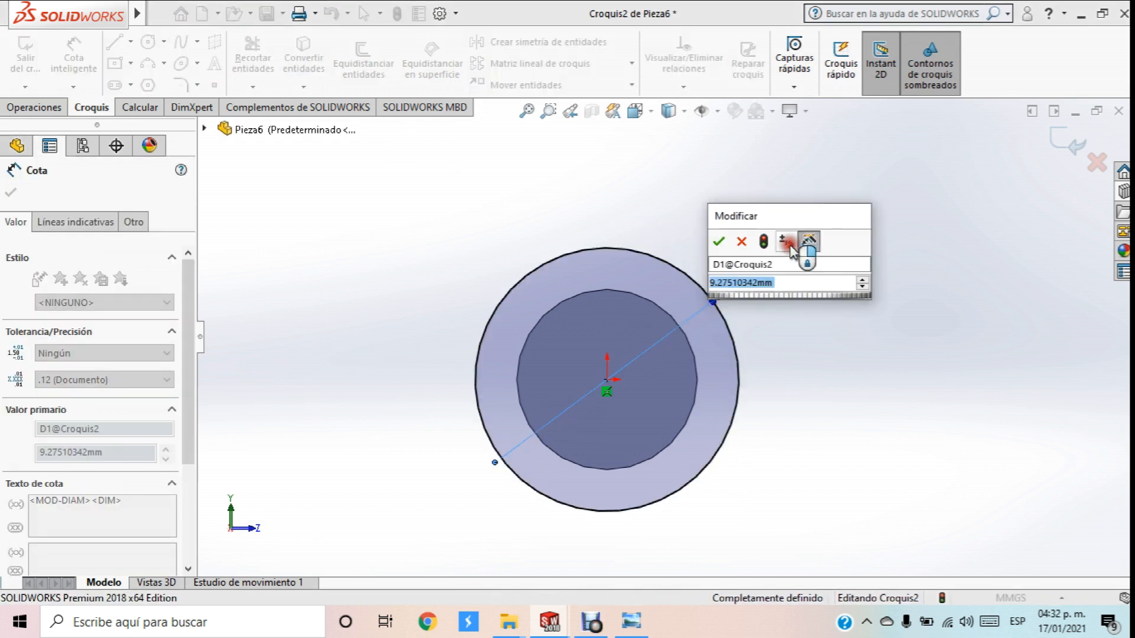
type("12.7")
key("Return")
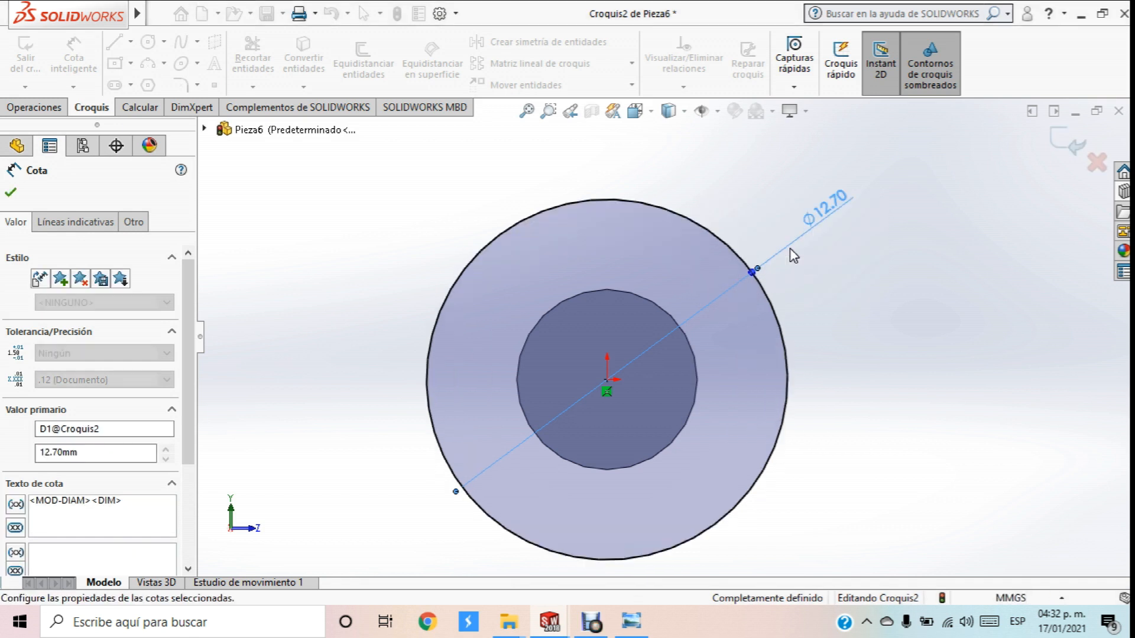
left_click(11, 192)
Extrude the 12.7 mm circle 1.6 mm away from the rod to form a thin collar
key("z")
middle_click_drag(434, 266, 664, 335)
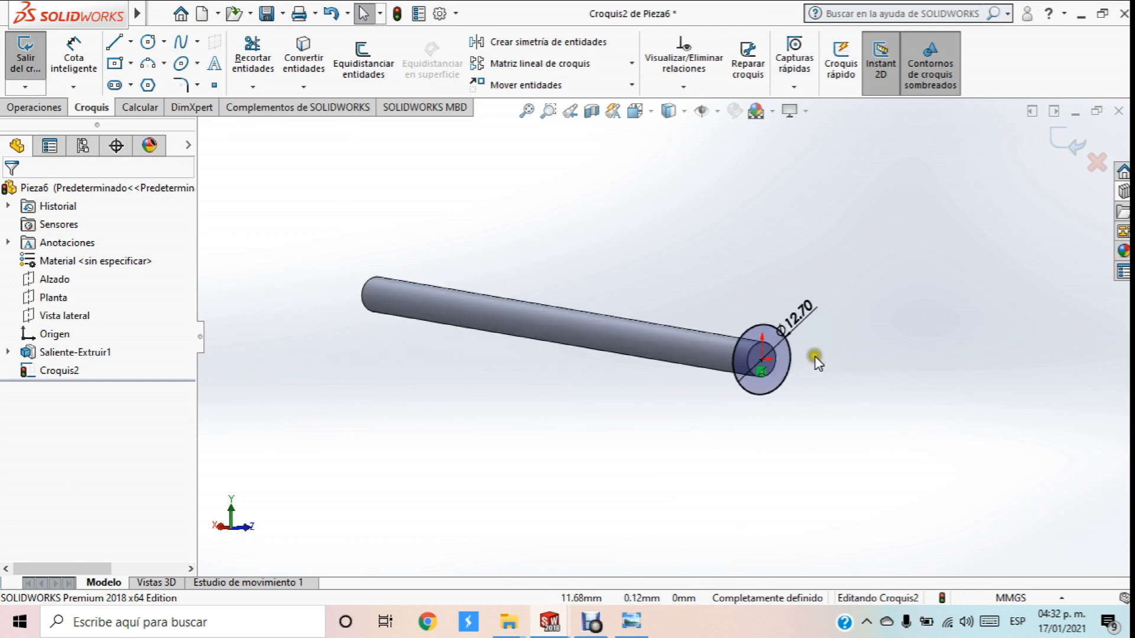
scroll(816, 369, "down", 3)
left_click(38, 109)
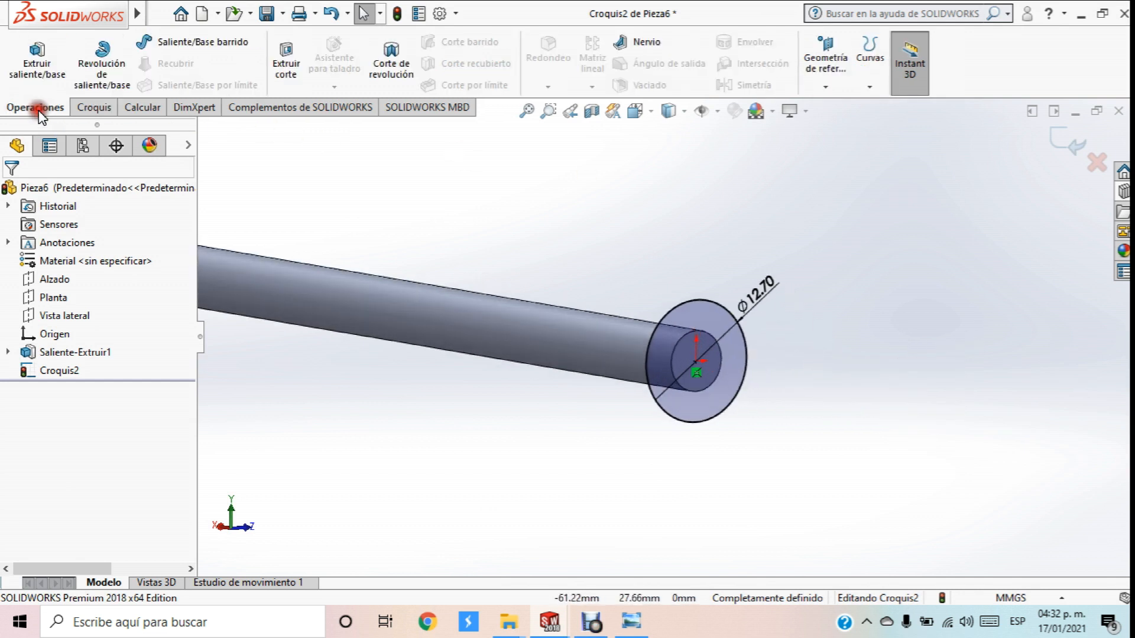
left_click(42, 59)
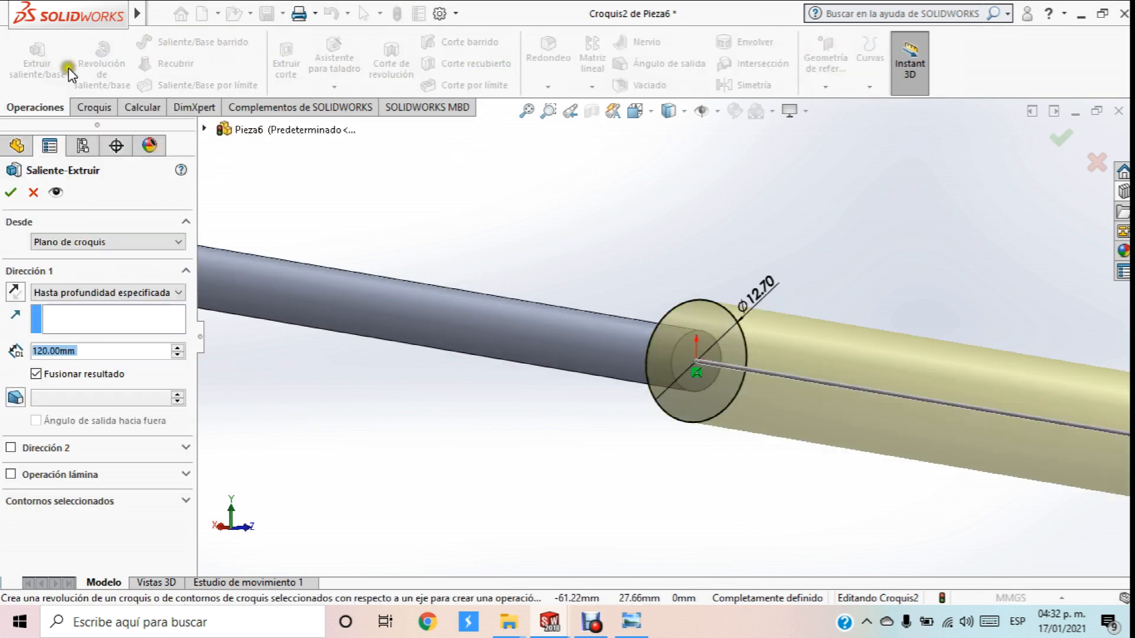
type("1.6")
key("Return")
left_click(12, 192)
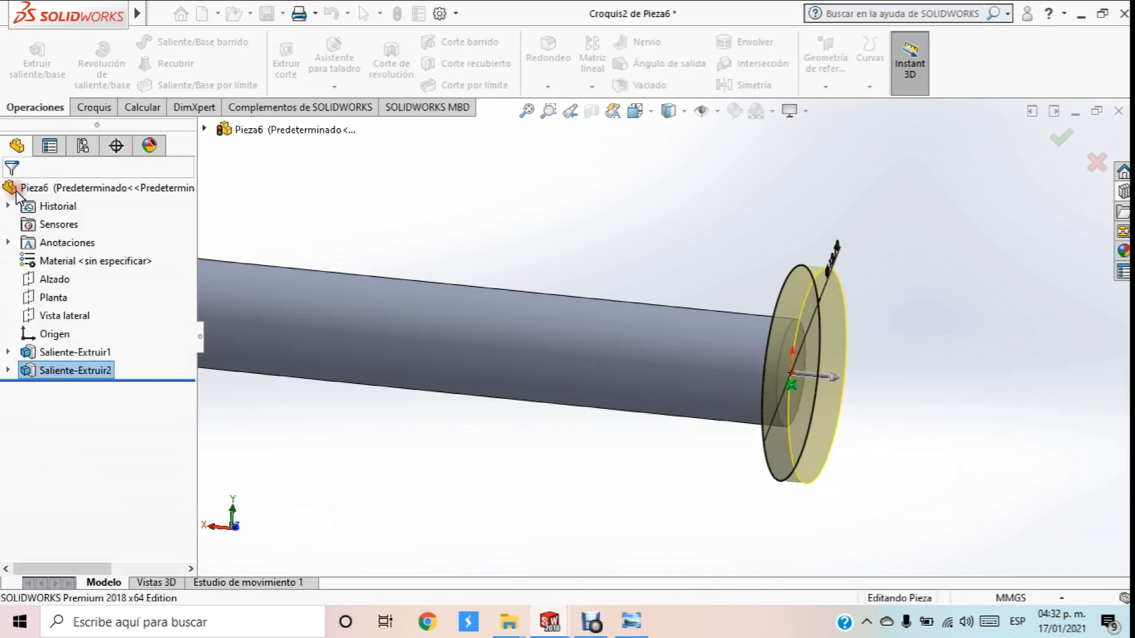
Sketch a circle about 5.84 mm in diameter on the collar's outer face, centred on the origin
middle_click_drag(540, 209, 785, 324)
scroll(899, 378, "down", 3)
scroll(902, 381, "down", 3)
left_click(811, 322)
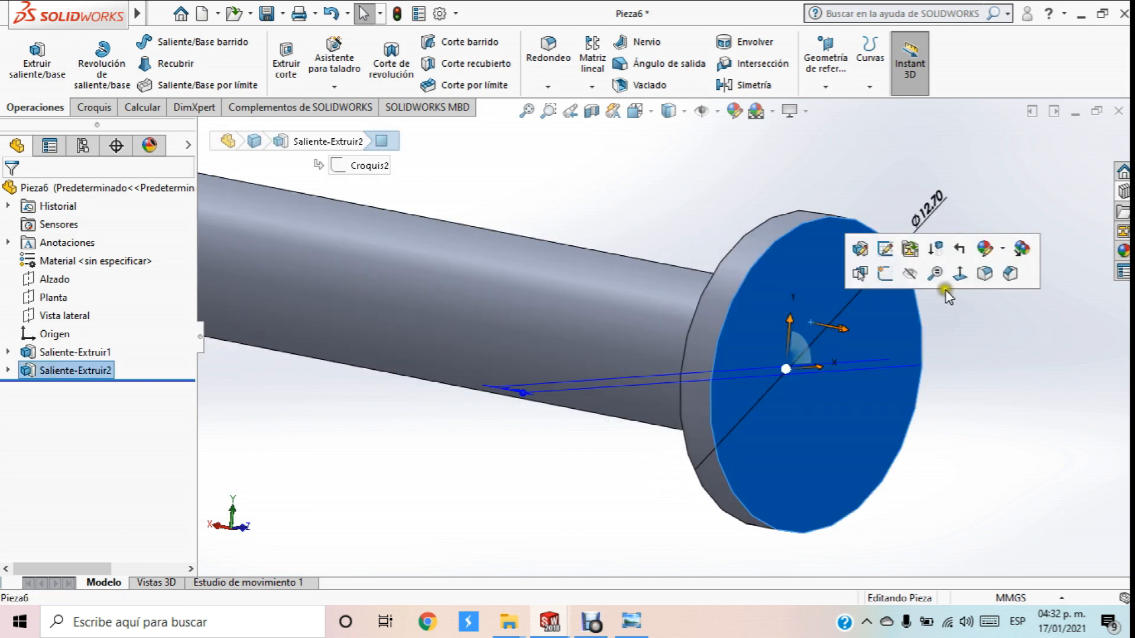
left_click(962, 272)
left_click(90, 108)
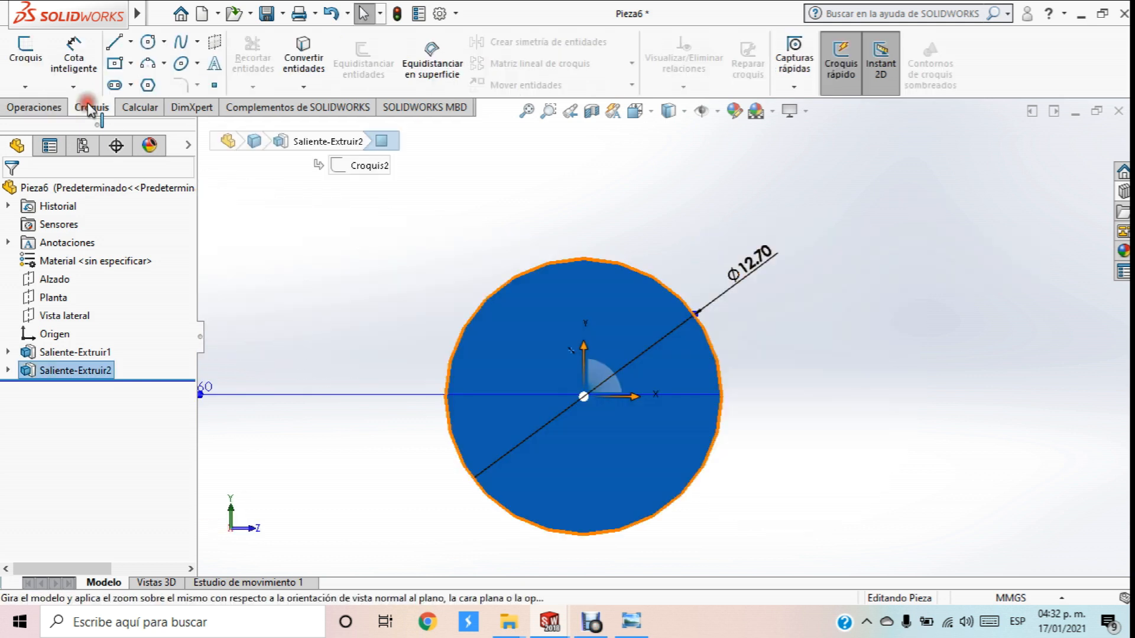
left_click(147, 46)
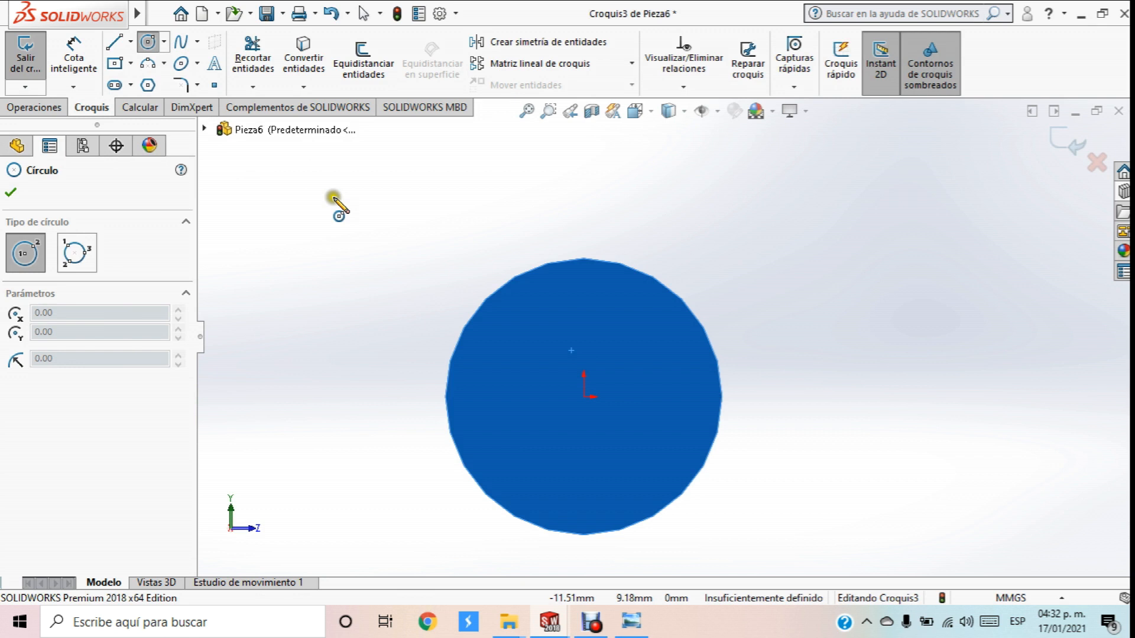
left_click(583, 397)
left_click(628, 352)
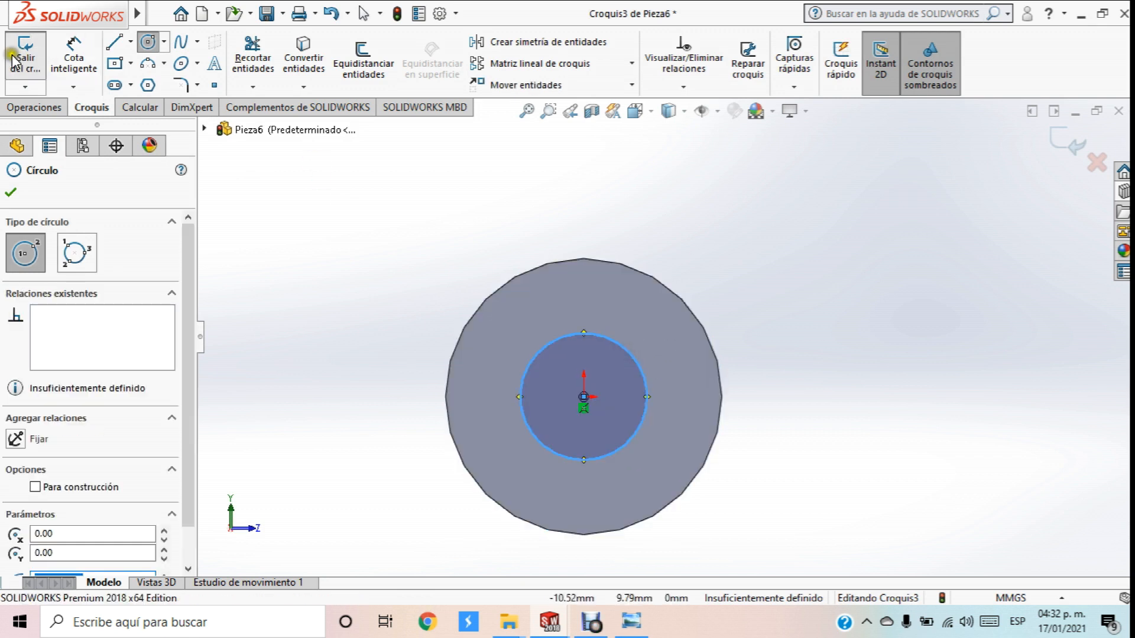
Dimension the circle on the collar's face with a diameter of 6.35 mm
left_click(73, 59)
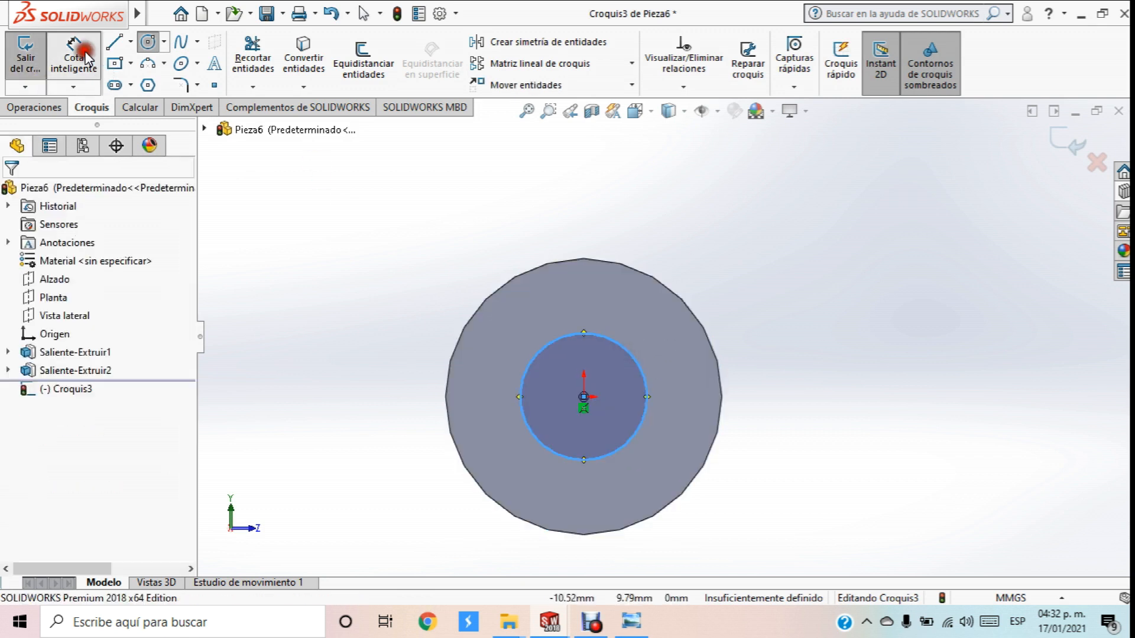
left_click(637, 364)
left_click(768, 252)
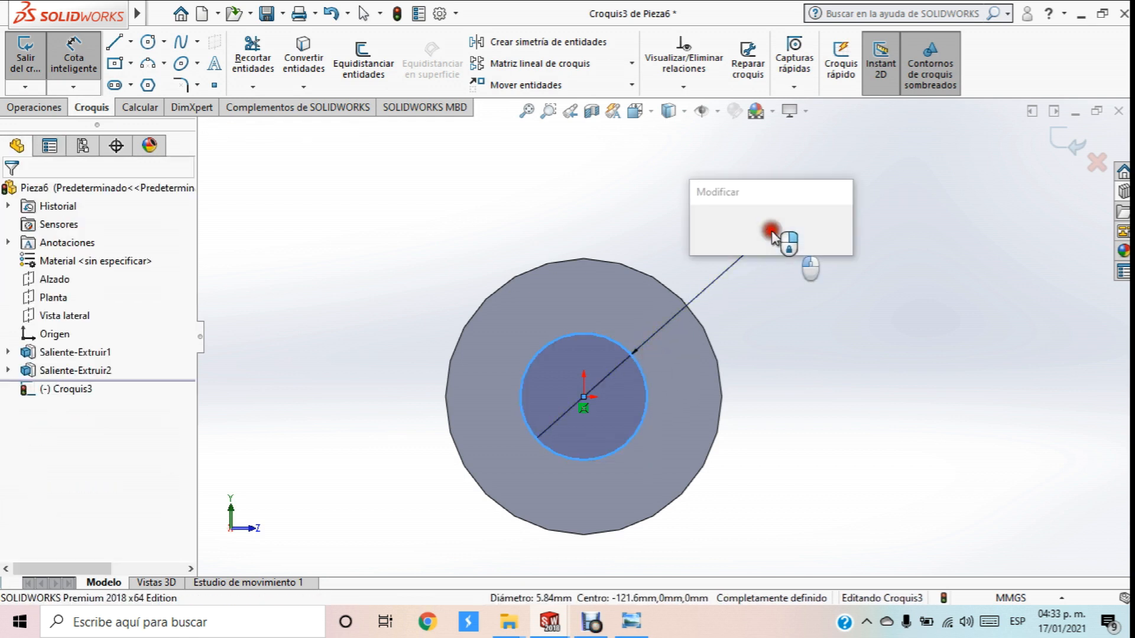
type("6.35")
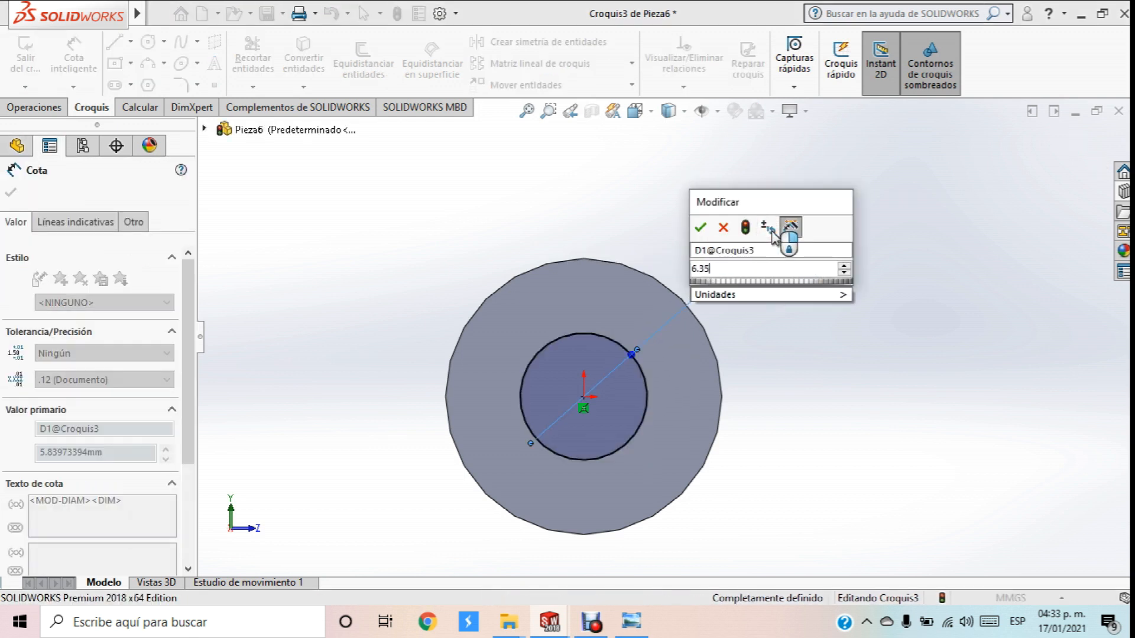
key("Return")
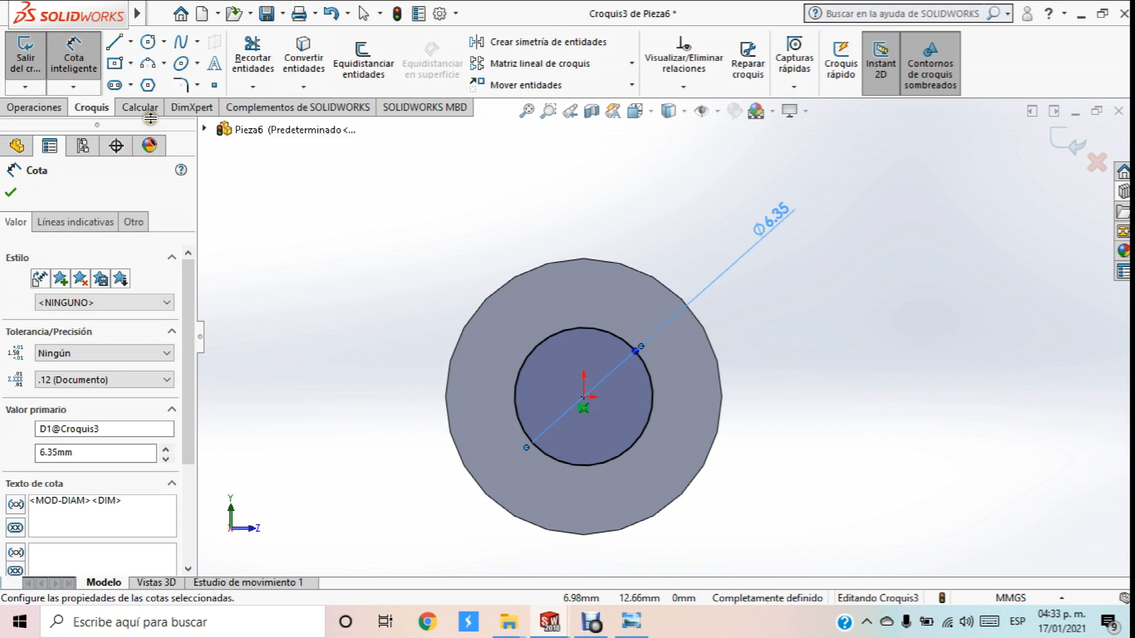
left_click(10, 193)
Extrude the 6.35 mm circle 15 mm outward from the collar to form a short stub
scroll(600, 246, "up", 3)
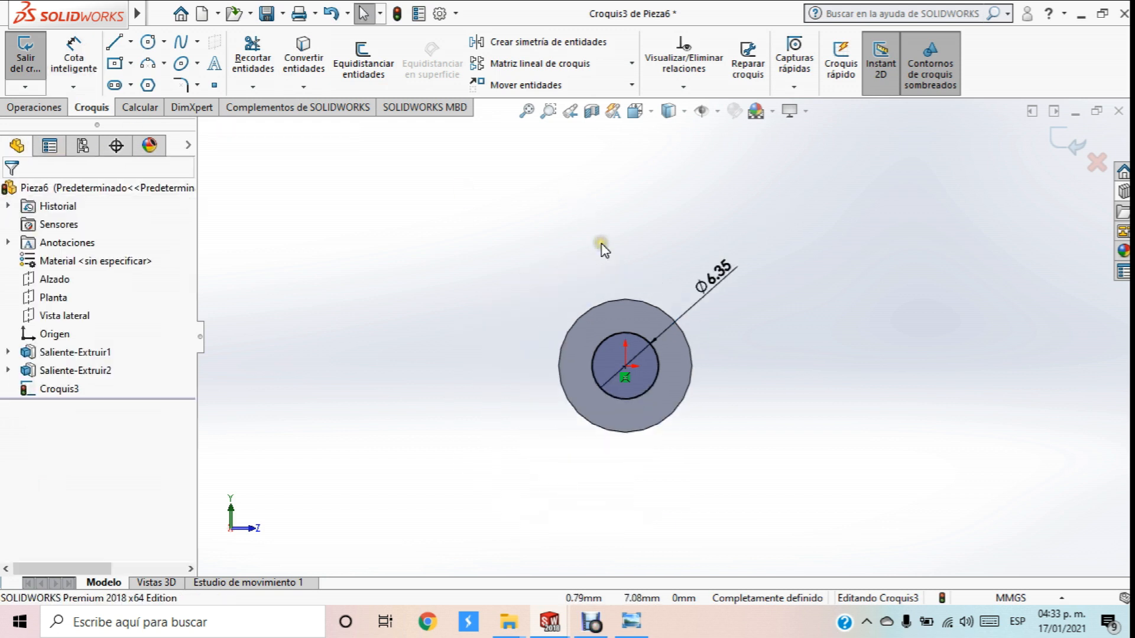
middle_click_drag(631, 288, 728, 306)
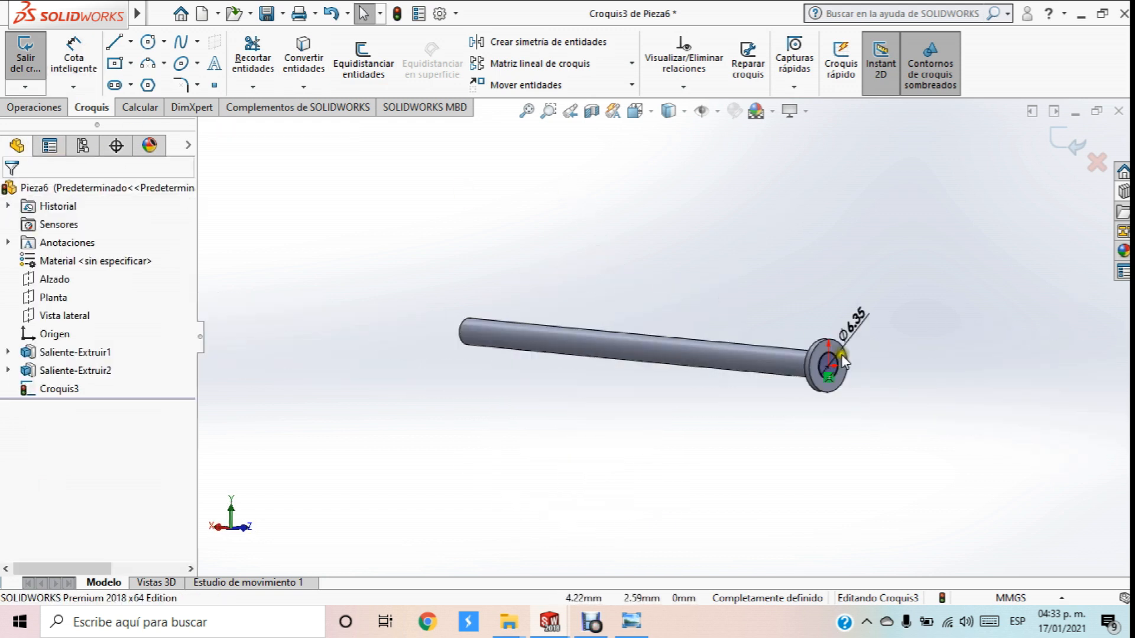
scroll(842, 354, "down", 5)
left_click(45, 107)
left_click(37, 59)
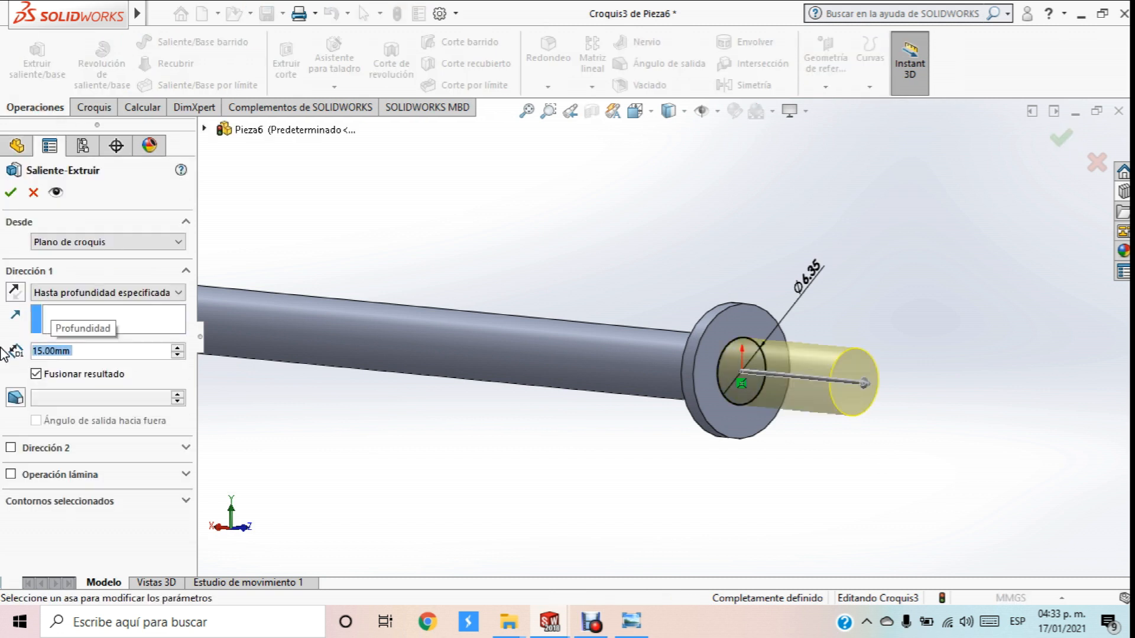
left_click(10, 192)
Examine the collared shank and the rod's free end opposite the collar
scroll(433, 281, "up", 3)
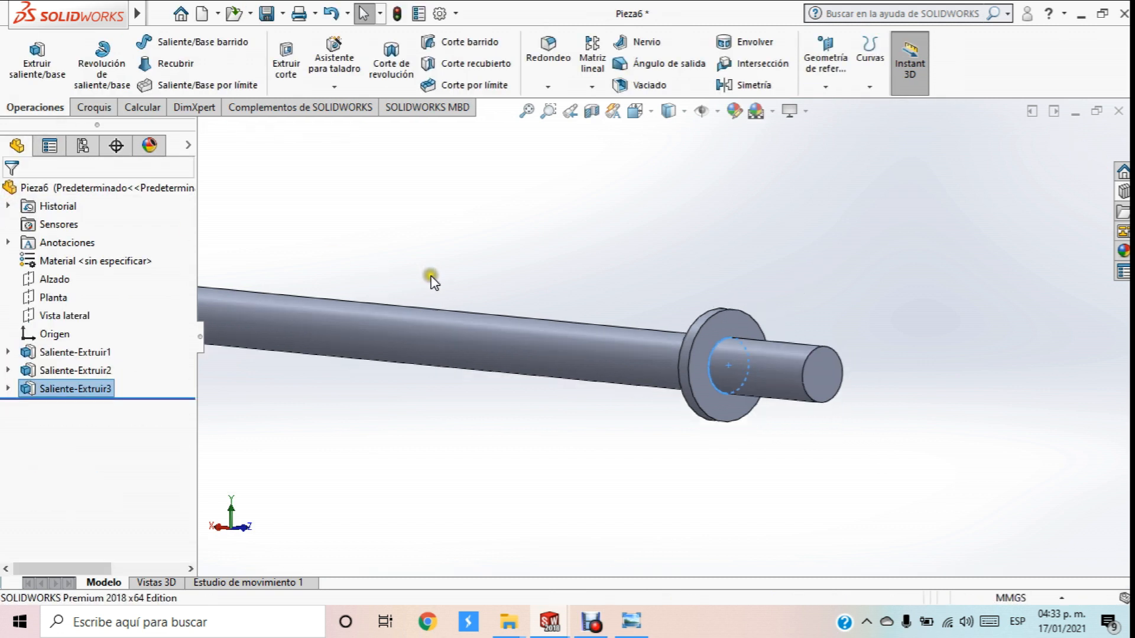
scroll(433, 282, "up", 3)
middle_click_drag(431, 284, 678, 416)
scroll(665, 322, "down", 3)
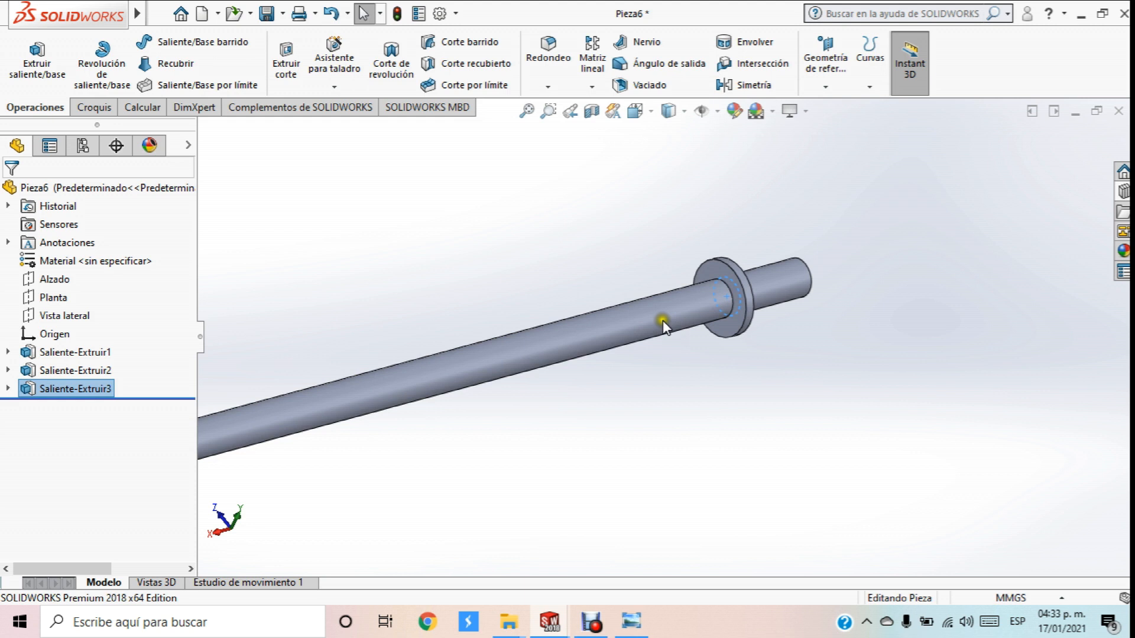
scroll(664, 316, "up", 5)
middle_click_drag(664, 315, 590, 382)
scroll(585, 378, "down", 6)
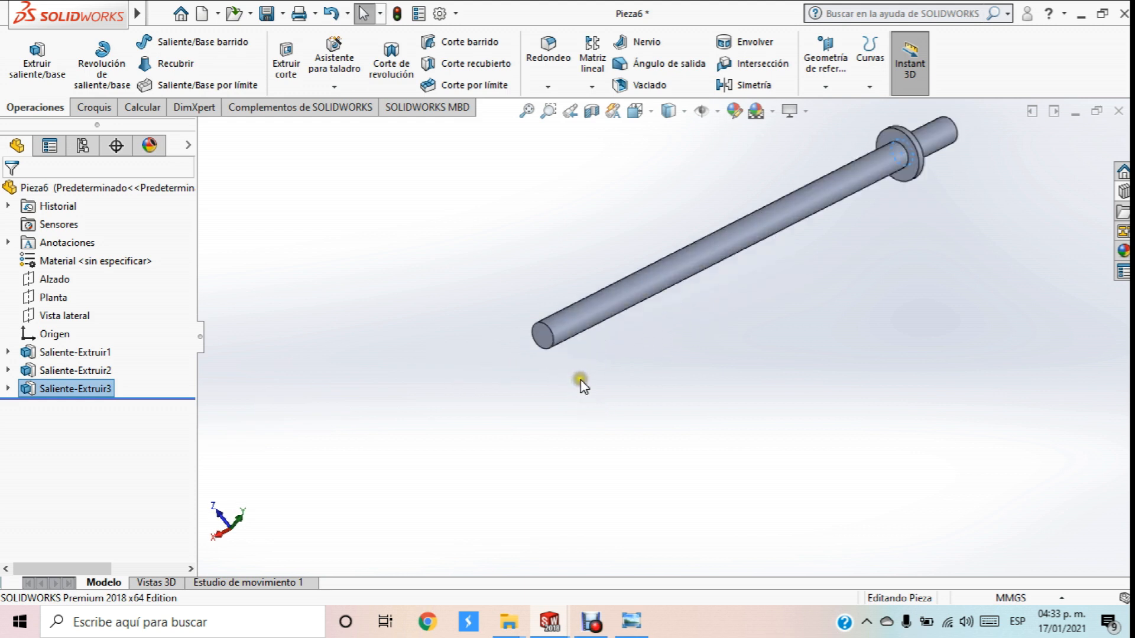
scroll(566, 342, "down", 2)
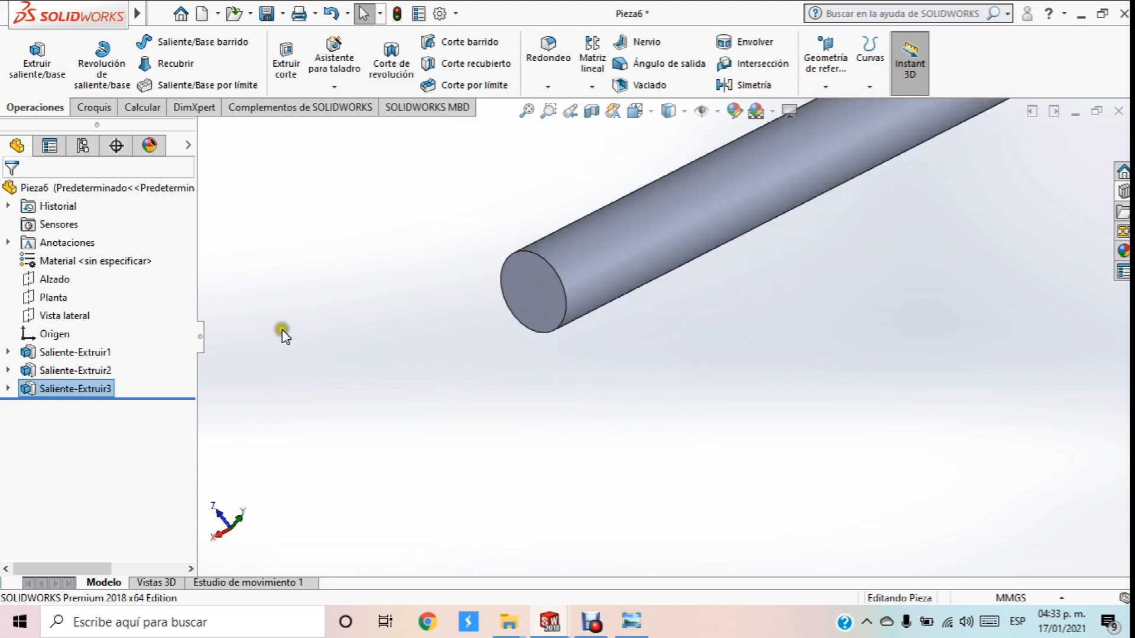
Select the Alzado plane and orient the view normal to it from its rear side, framing the rod's free end
left_click(54, 280)
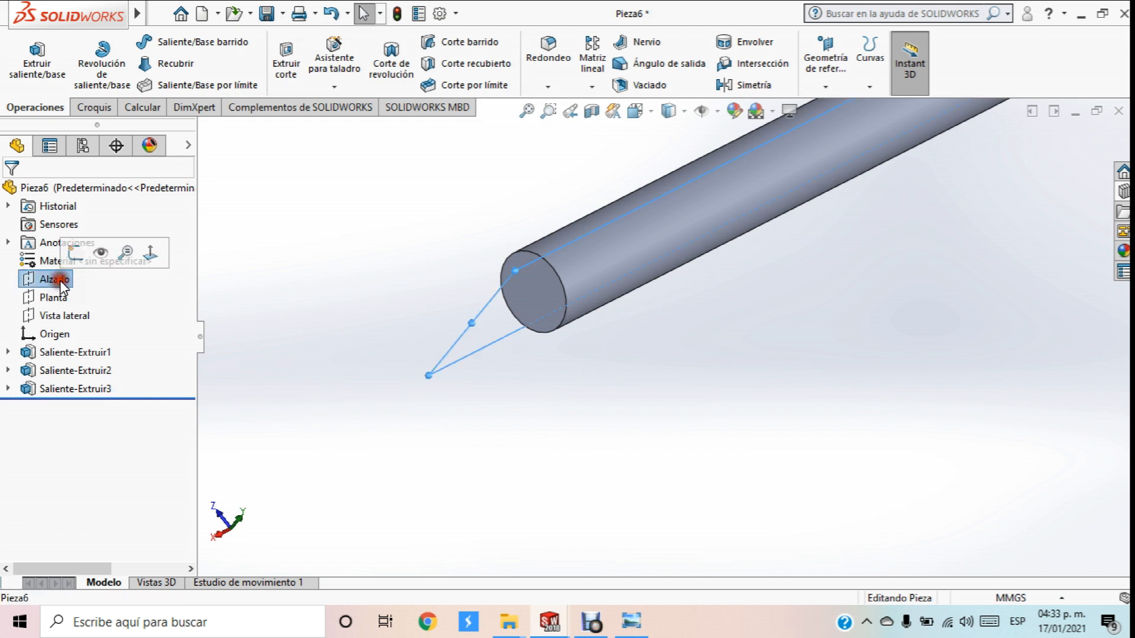
left_click(150, 253)
scroll(663, 343, "up", 3)
scroll(790, 325, "down", 5)
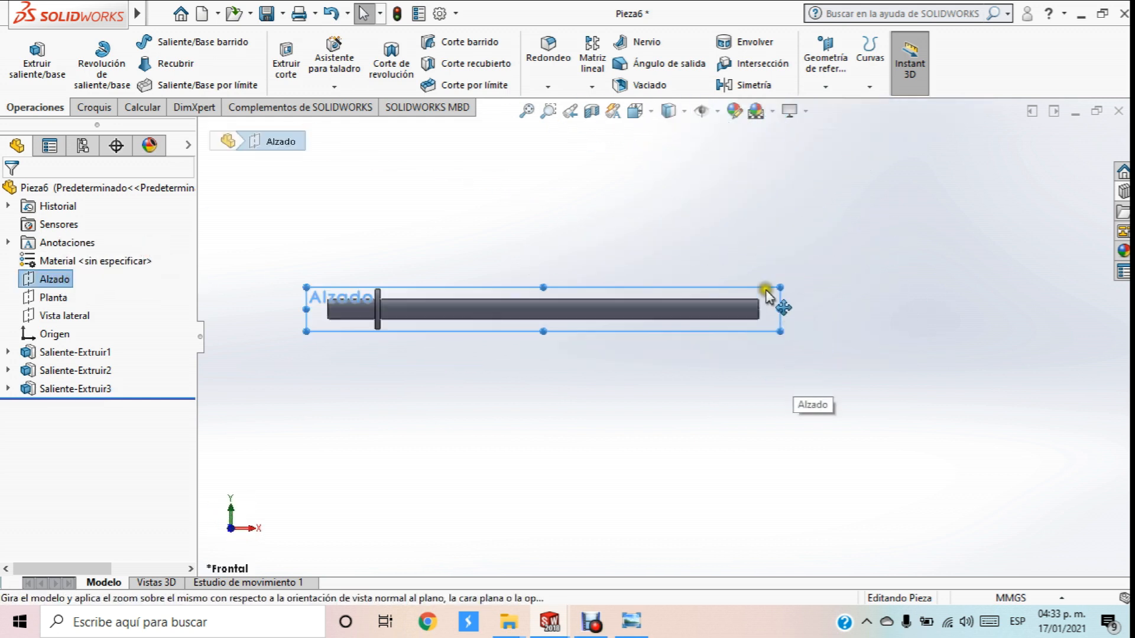
left_click(55, 280)
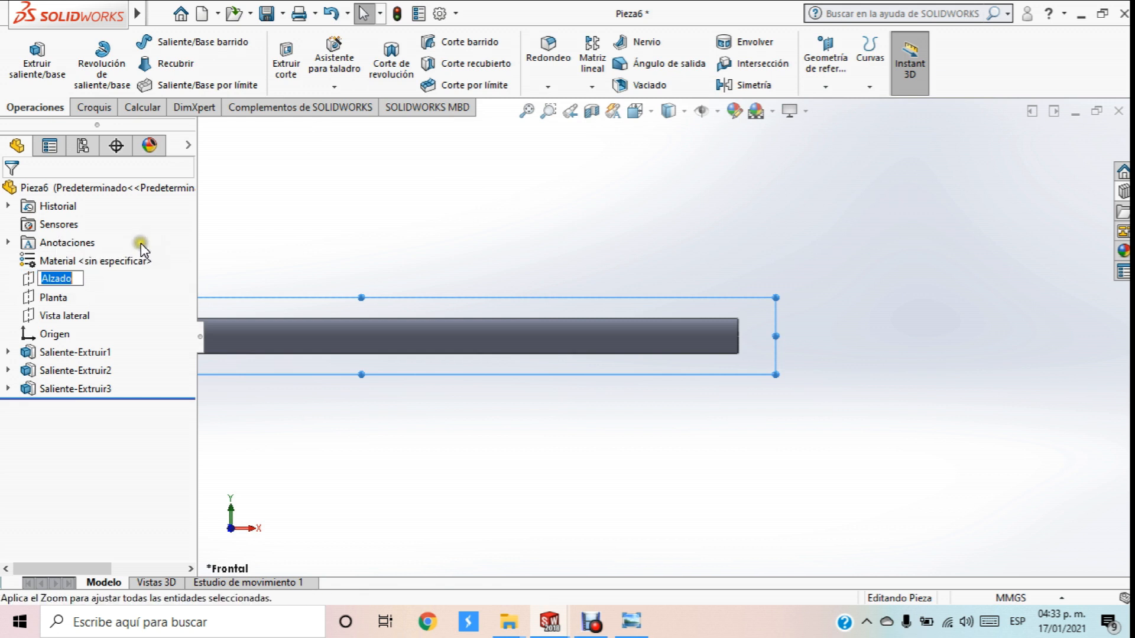
left_click(328, 224)
left_click(54, 279)
left_click(144, 257)
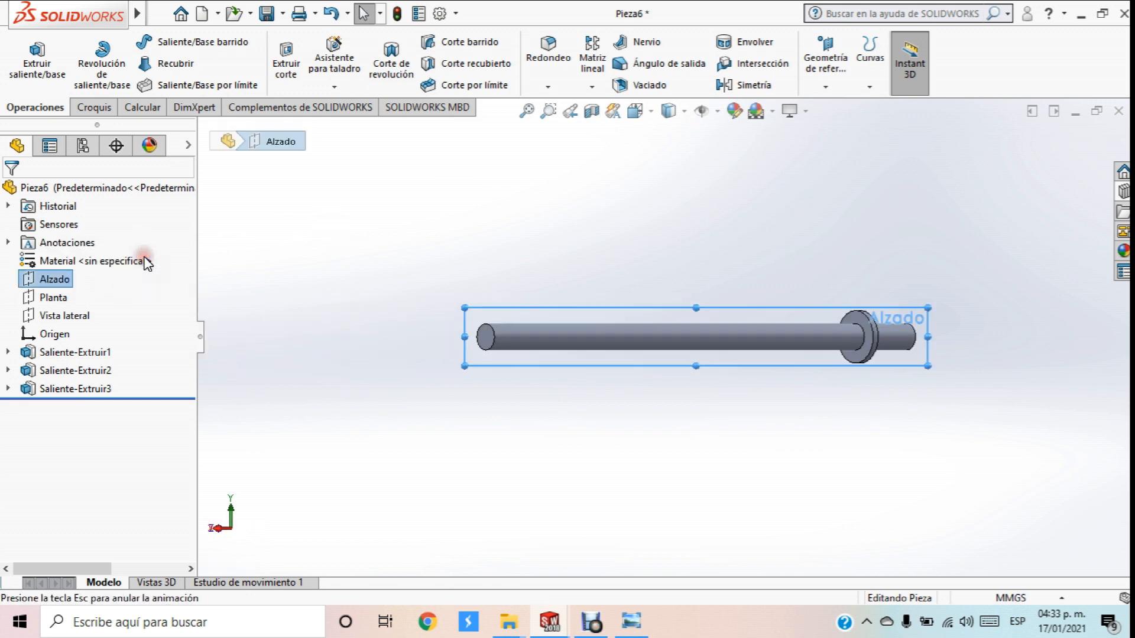
scroll(414, 307, "up", 2)
scroll(555, 332, "down", 6)
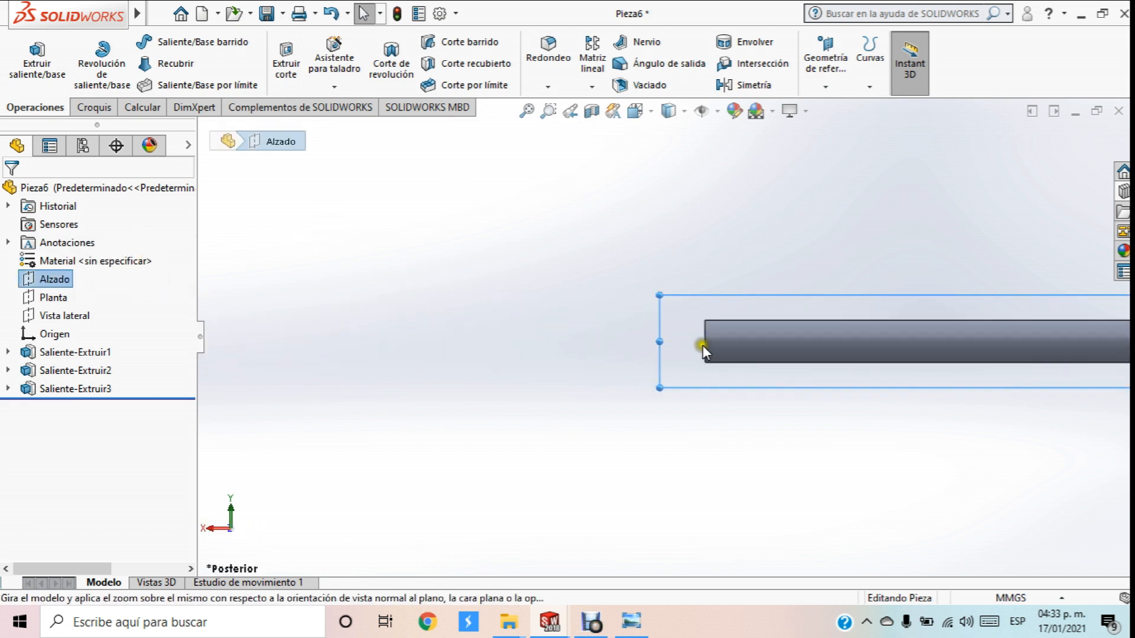
scroll(671, 260, "down", 2)
Sketch a horizontal line about 10 mm long on the Alzado plane, from the origin outward beyond the rod's free end
left_click(93, 110)
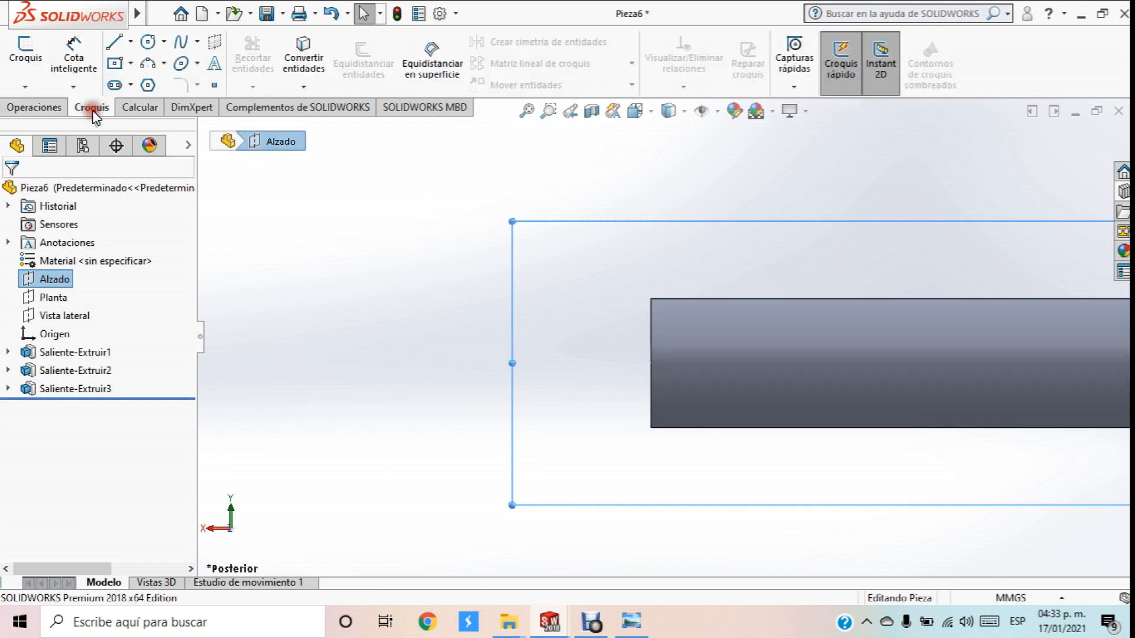
left_click(114, 41)
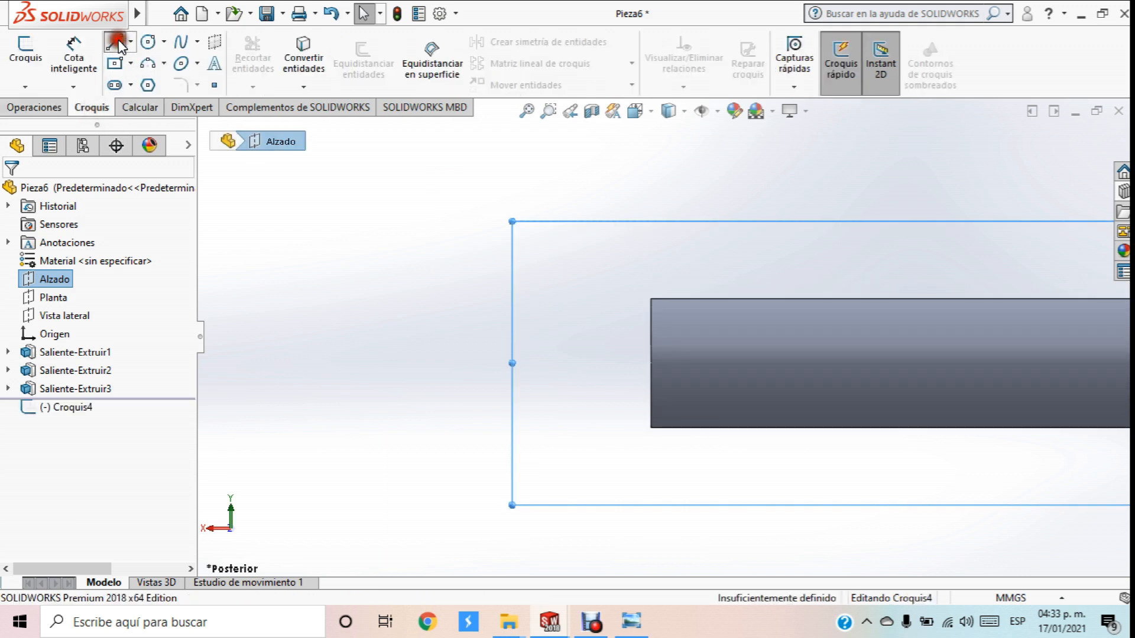
left_click(650, 363)
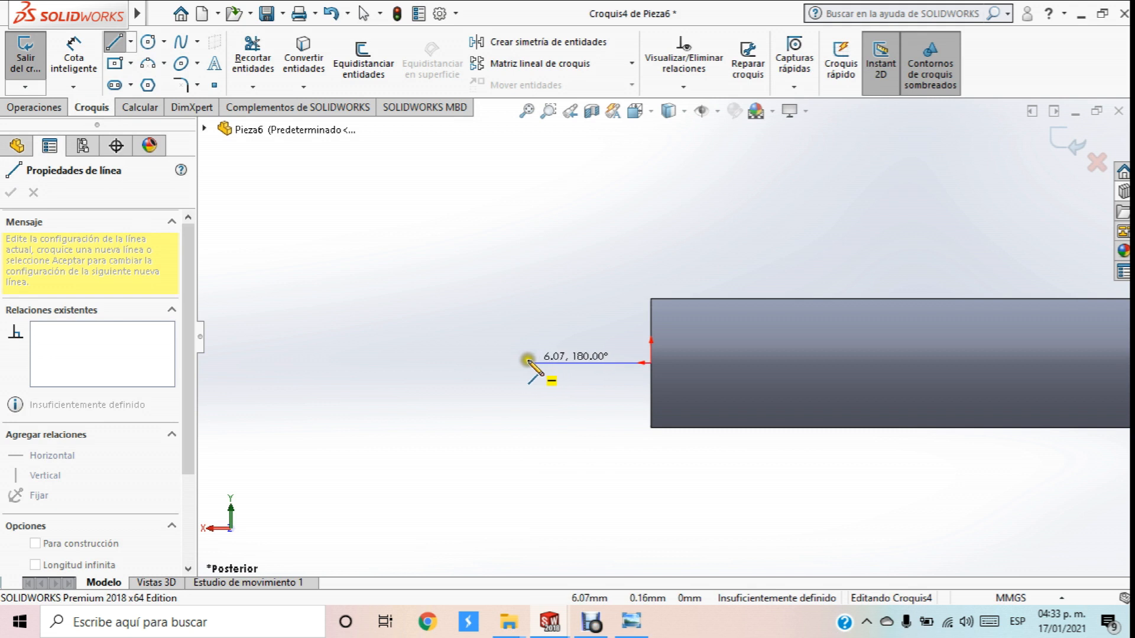
left_click(448, 363)
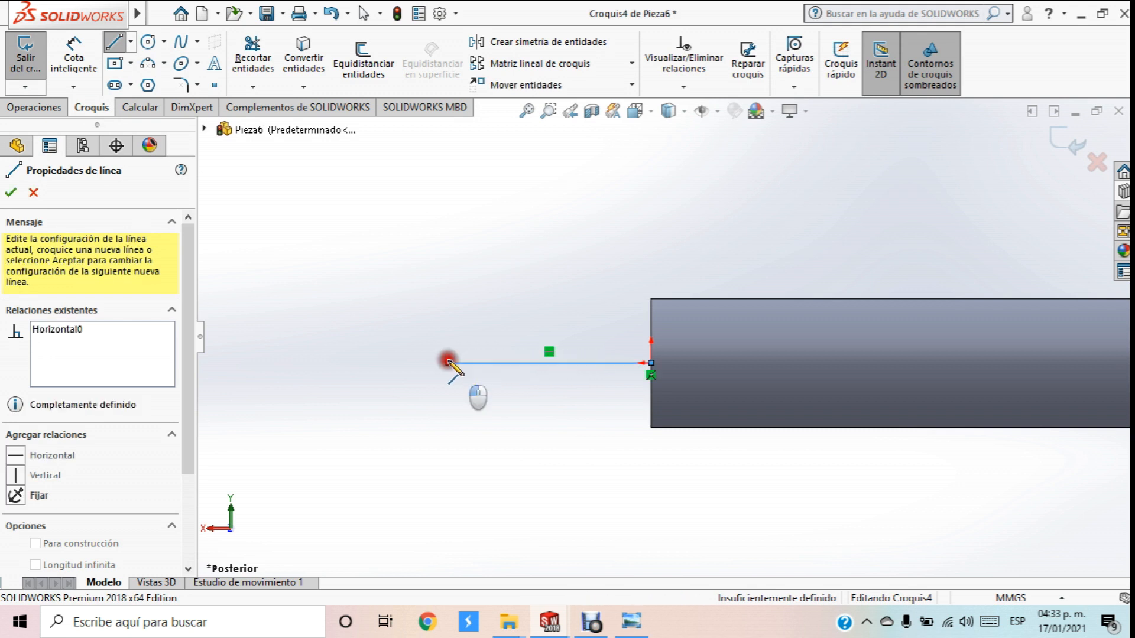
key("Escape")
Dimension the horizontal line with a length of 10 mm
left_click(74, 57)
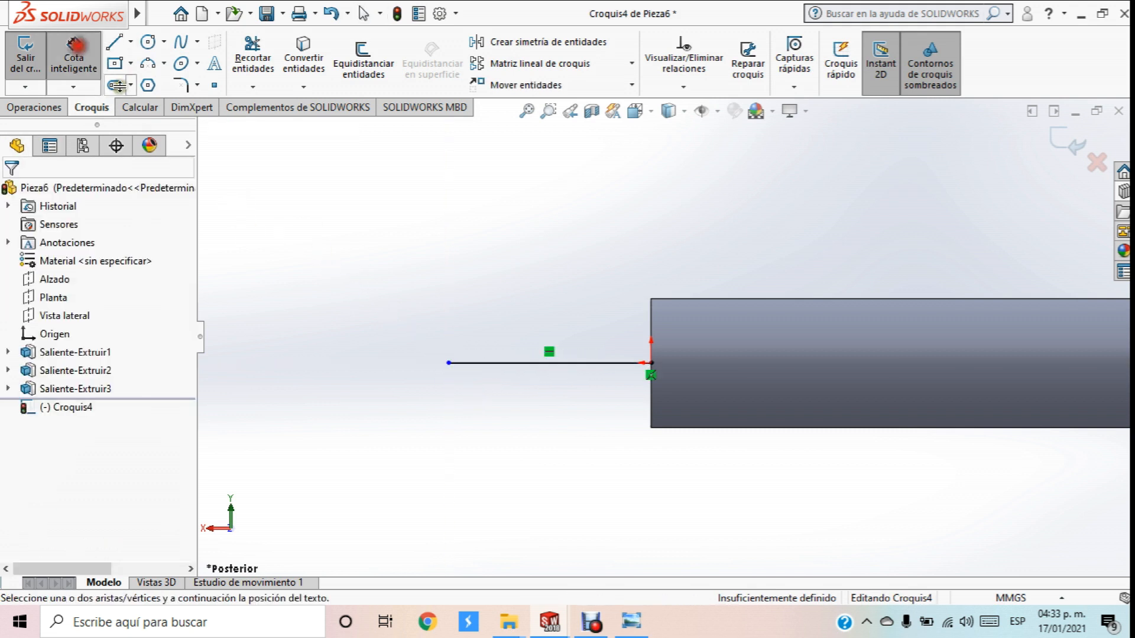
left_click(522, 366)
left_click(514, 470)
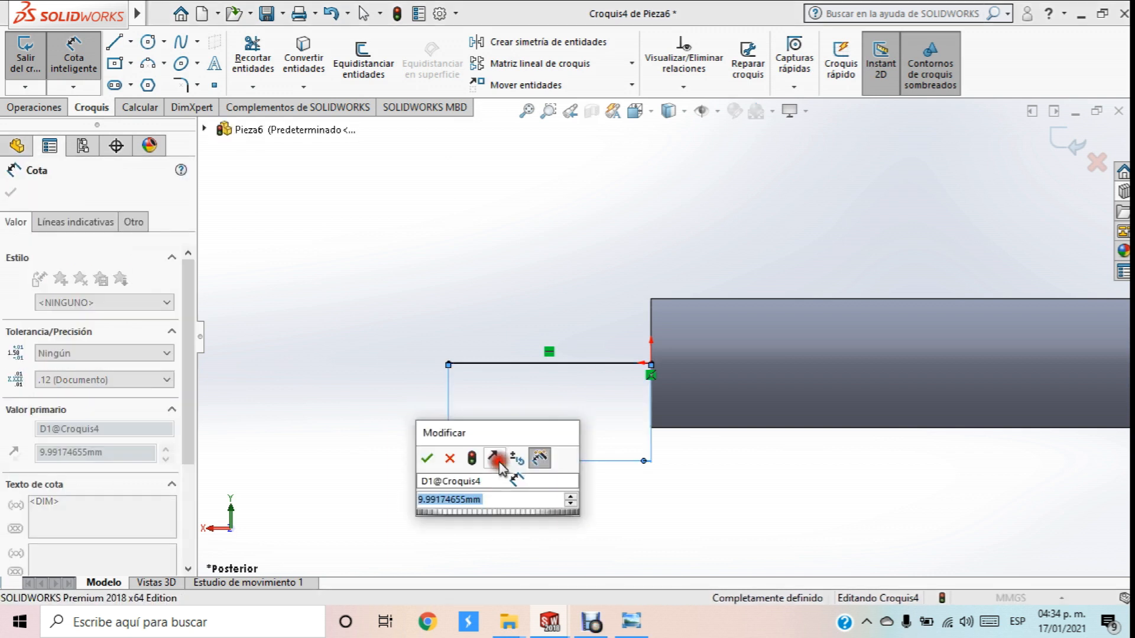
type("10")
key("Return")
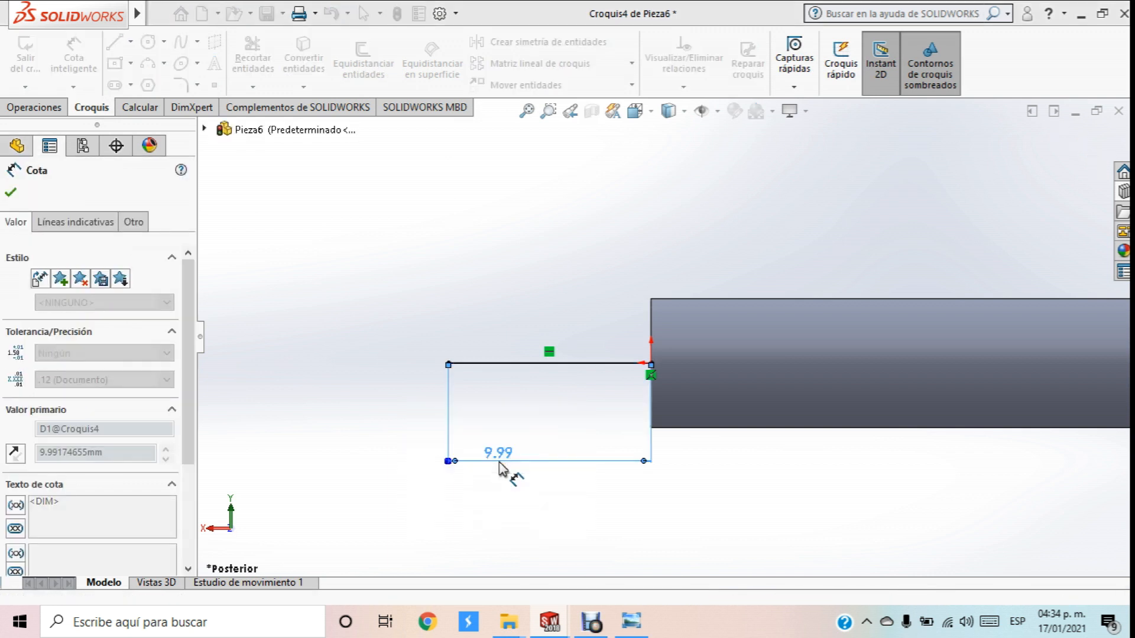
left_click(11, 195)
scroll(605, 321, "down", 3)
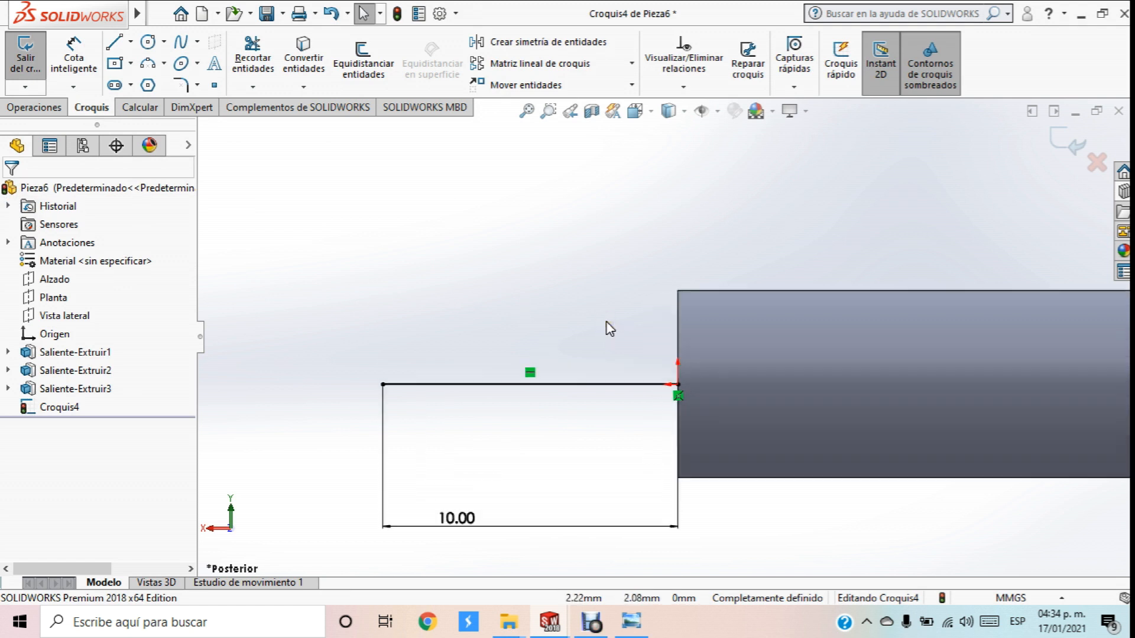
Close the tip profile with a vertical line about 1.3 mm long at the outer end, a sloped line to the rod's upper corner and a vertical line to the origin
left_click(121, 41)
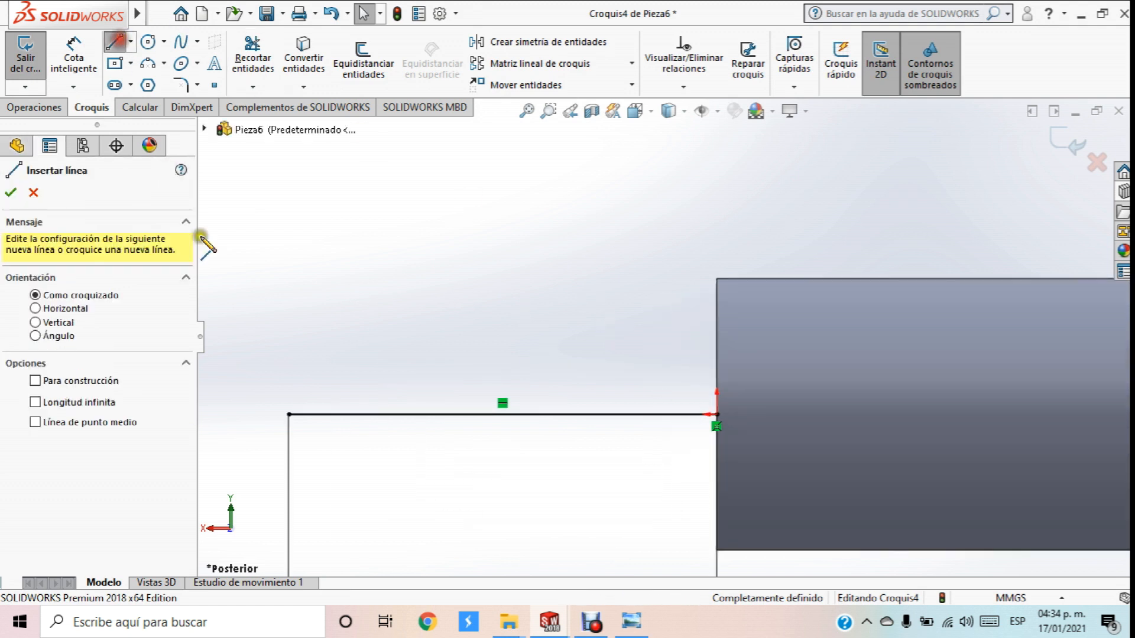
left_click(289, 415)
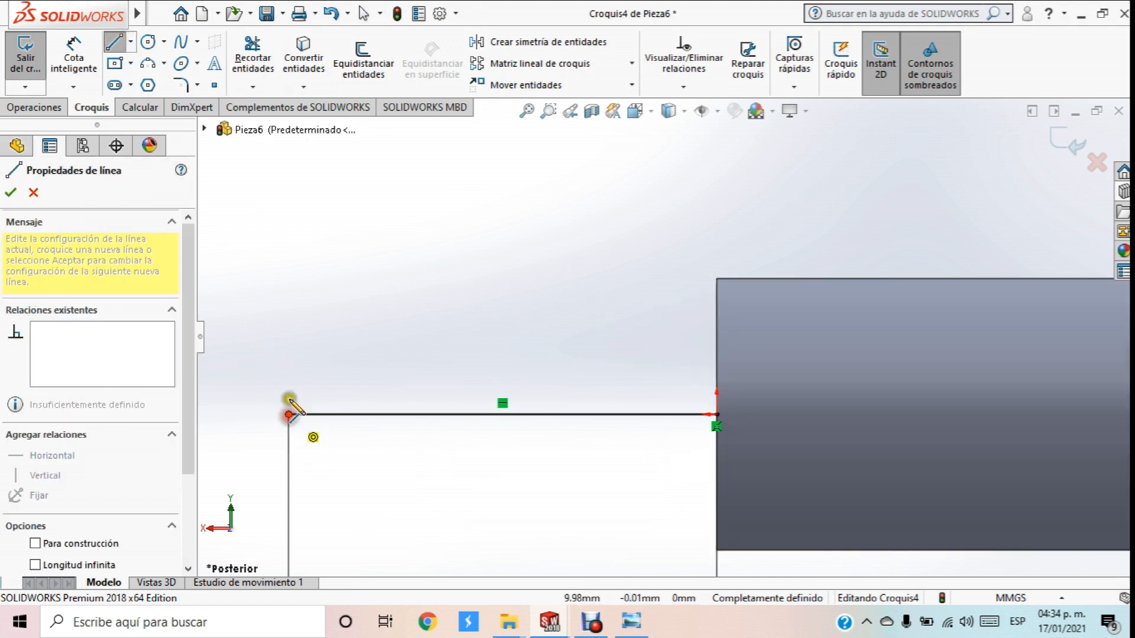
left_click(289, 360)
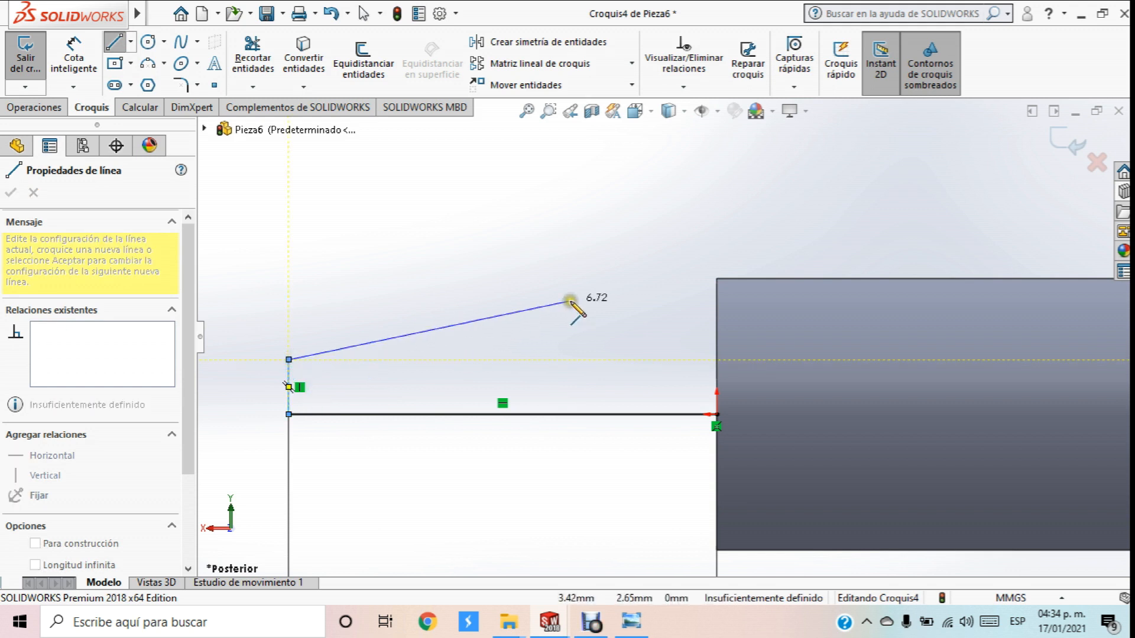
left_click(716, 278)
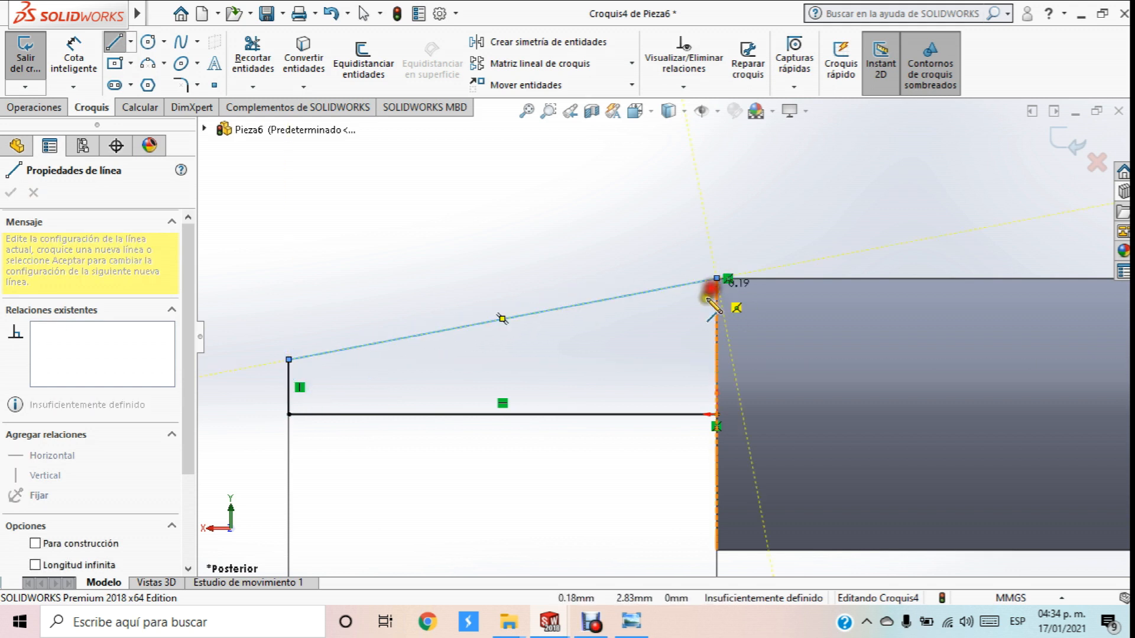
left_click(717, 415)
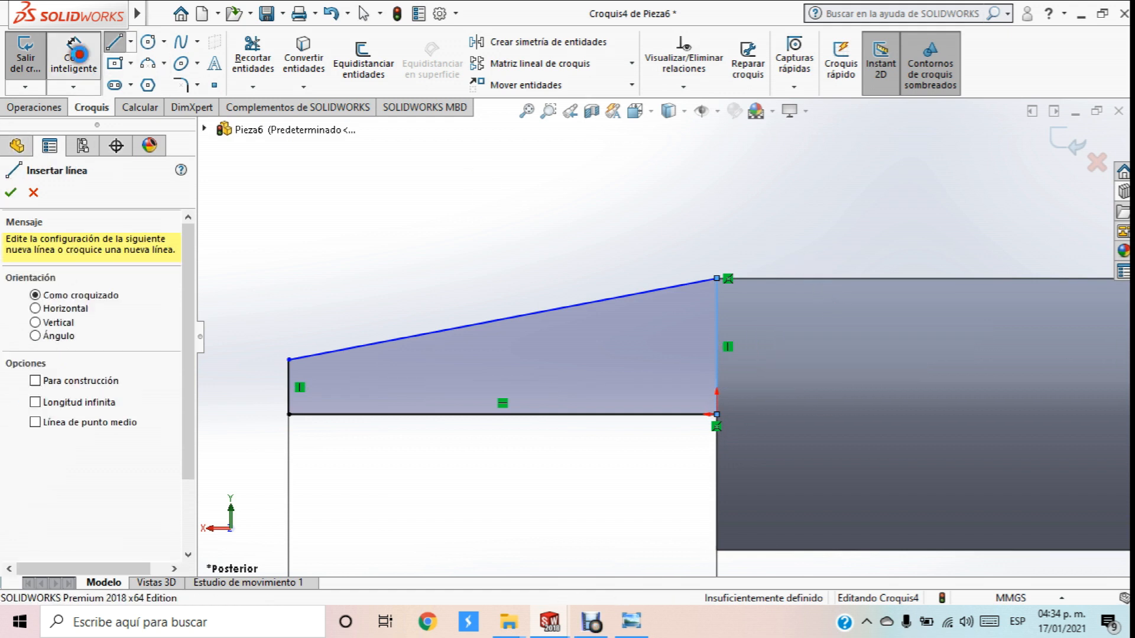
Dimension the short vertical line at the profile's outer end with a height of 1.2 mm
left_click(73, 57)
scroll(680, 266, "up", 3)
left_click(481, 357)
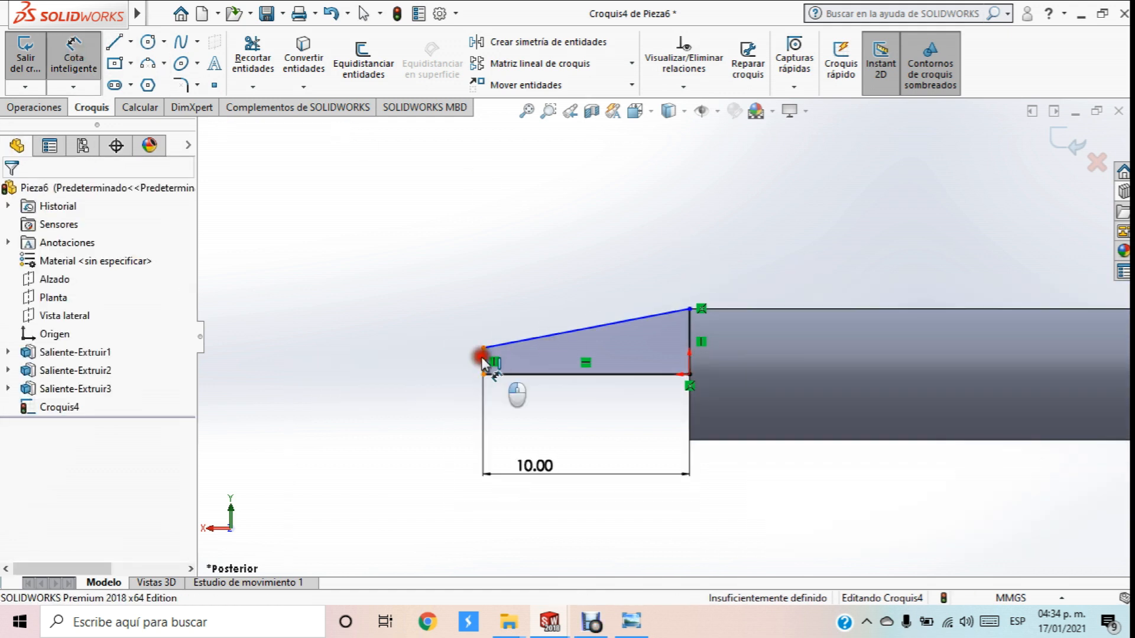
left_click(381, 378)
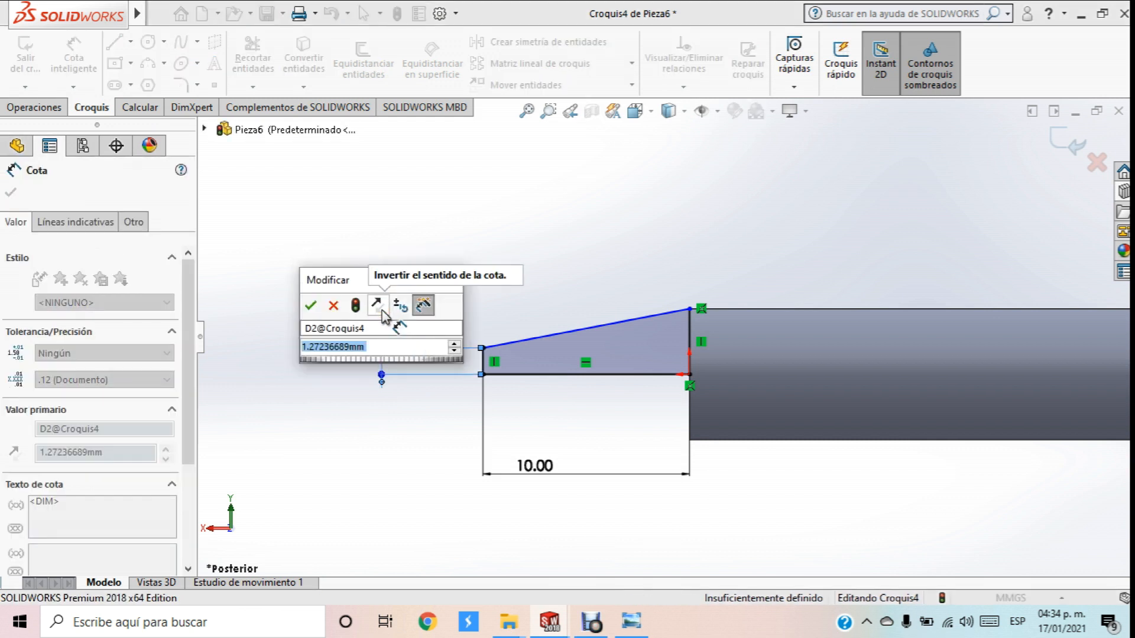
type("1.2")
key("Return")
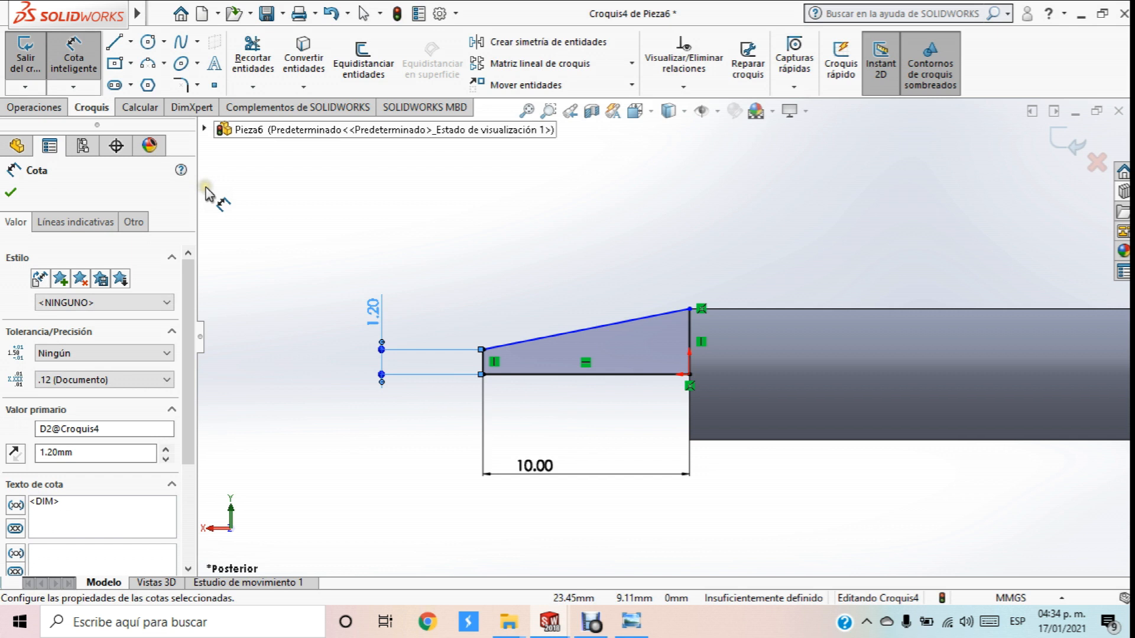
left_click(11, 194)
Revolve the closed tip profile 360° about its 10 mm horizontal line, merged with the rod
scroll(540, 234, "up", 2)
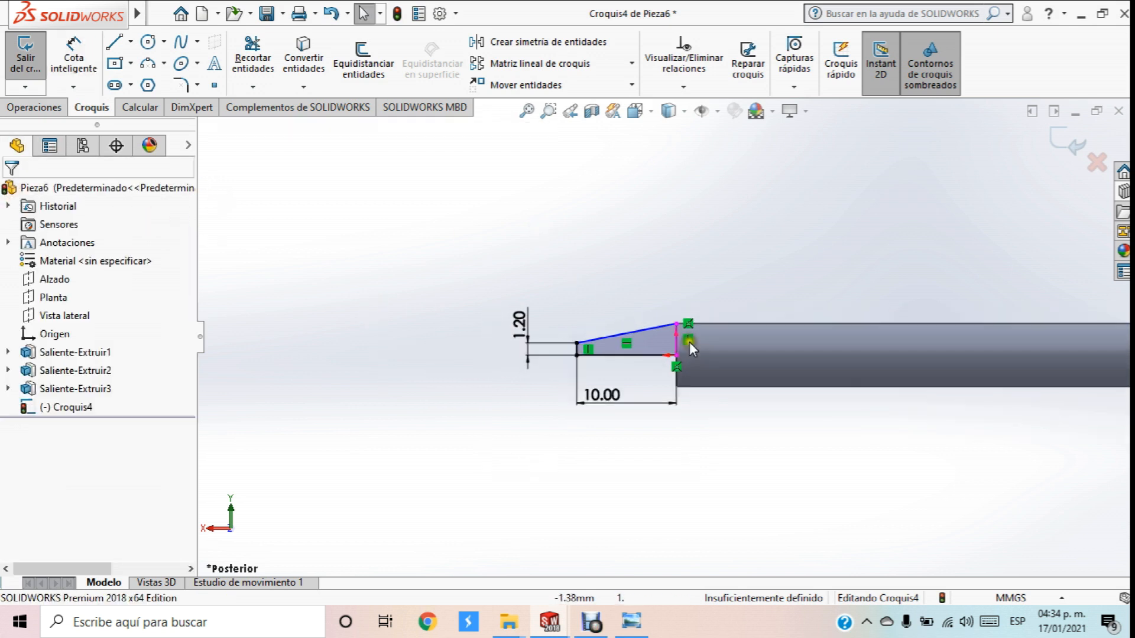
scroll(690, 342, "down", 2)
middle_click_drag(507, 265, 609, 286)
left_click(47, 106)
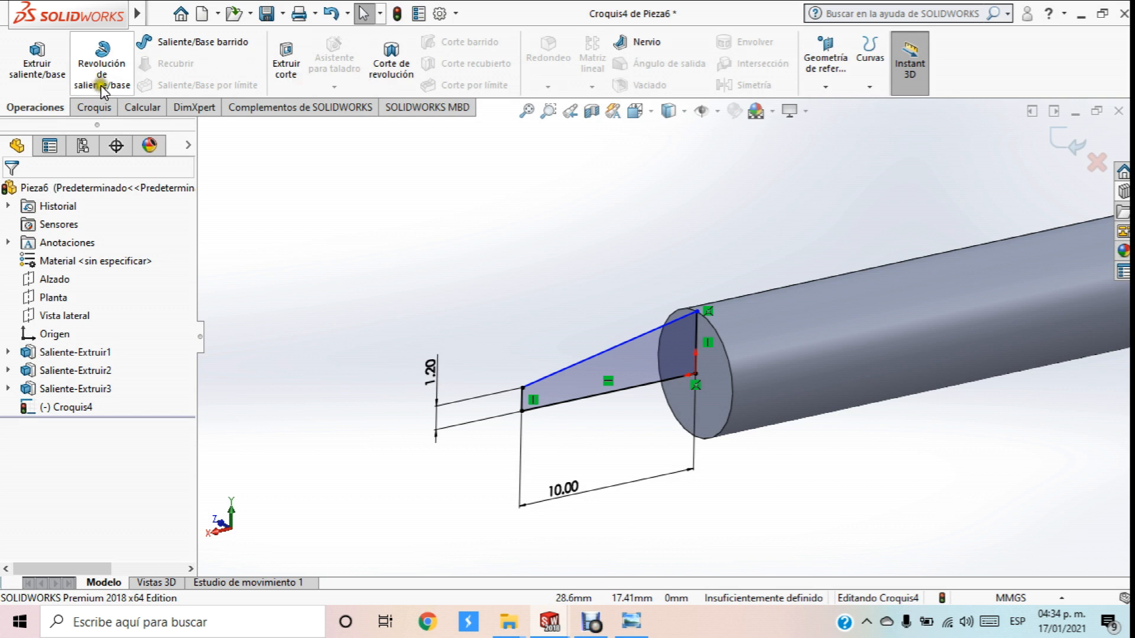
left_click(121, 64)
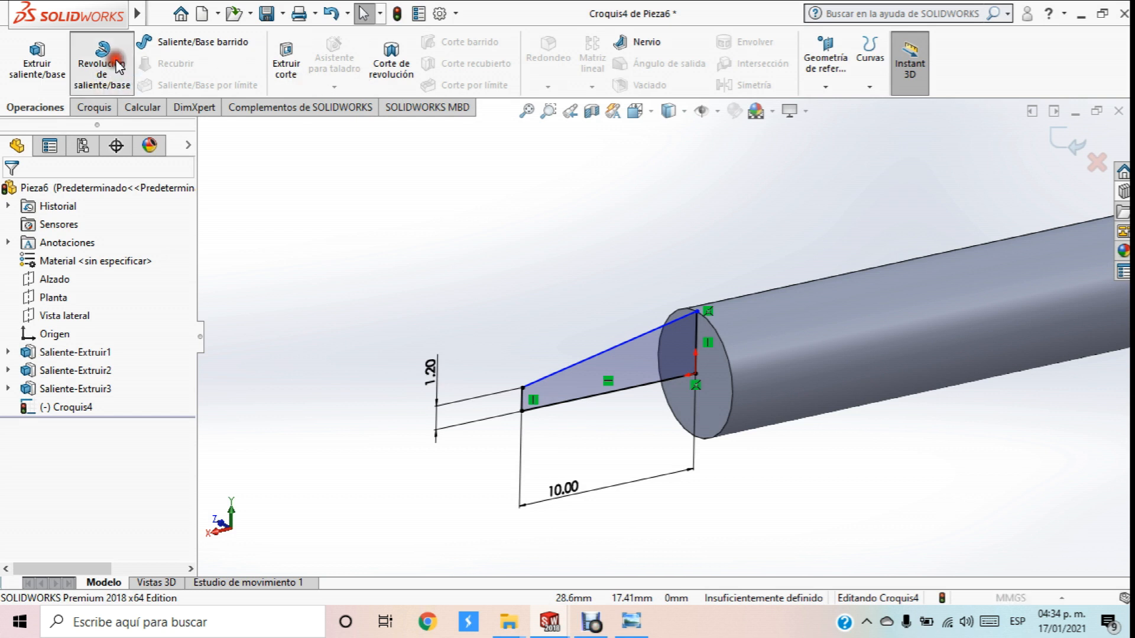
left_click(612, 394)
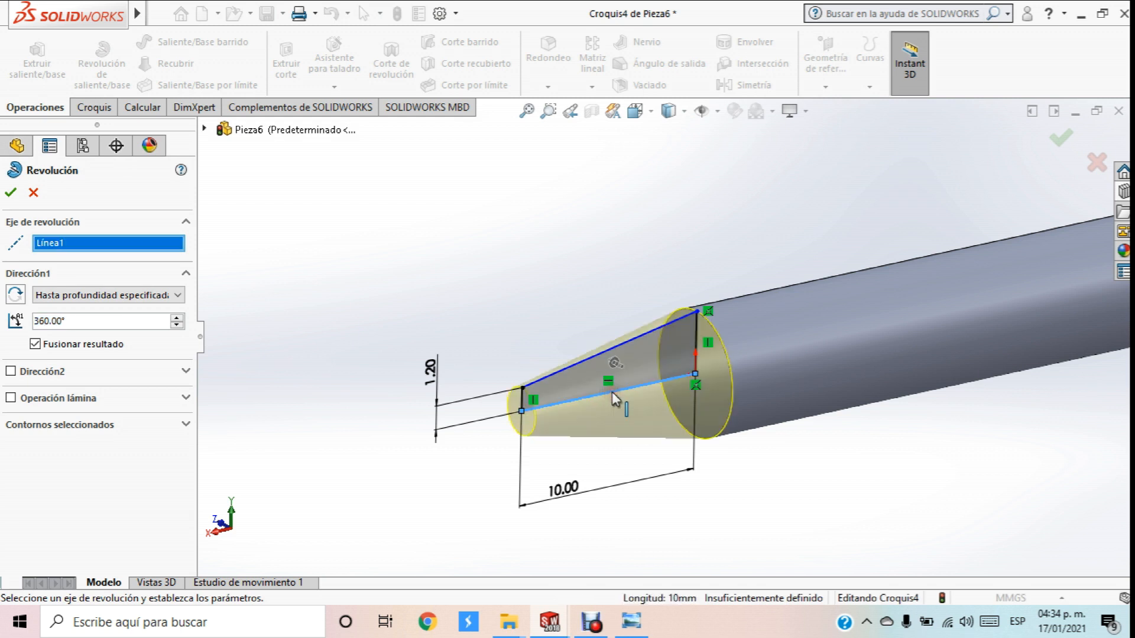
left_click(10, 192)
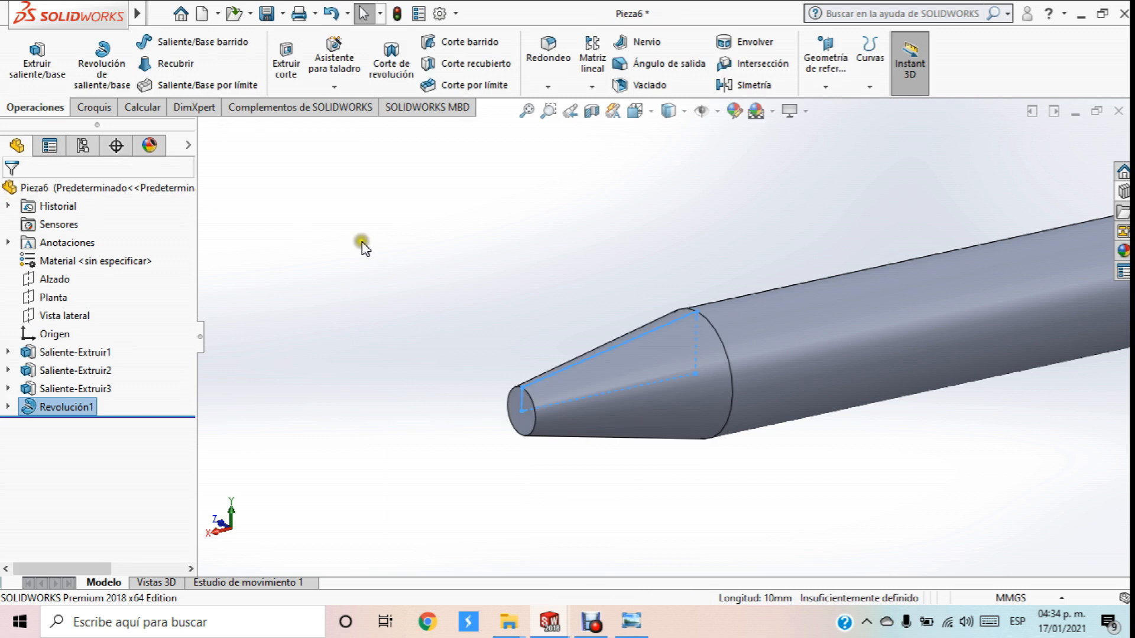
Select the Vista lateral plane and orient the view normal to it, facing the conical tip
key("f")
scroll(445, 298, "down", 3)
scroll(596, 310, "up", 6)
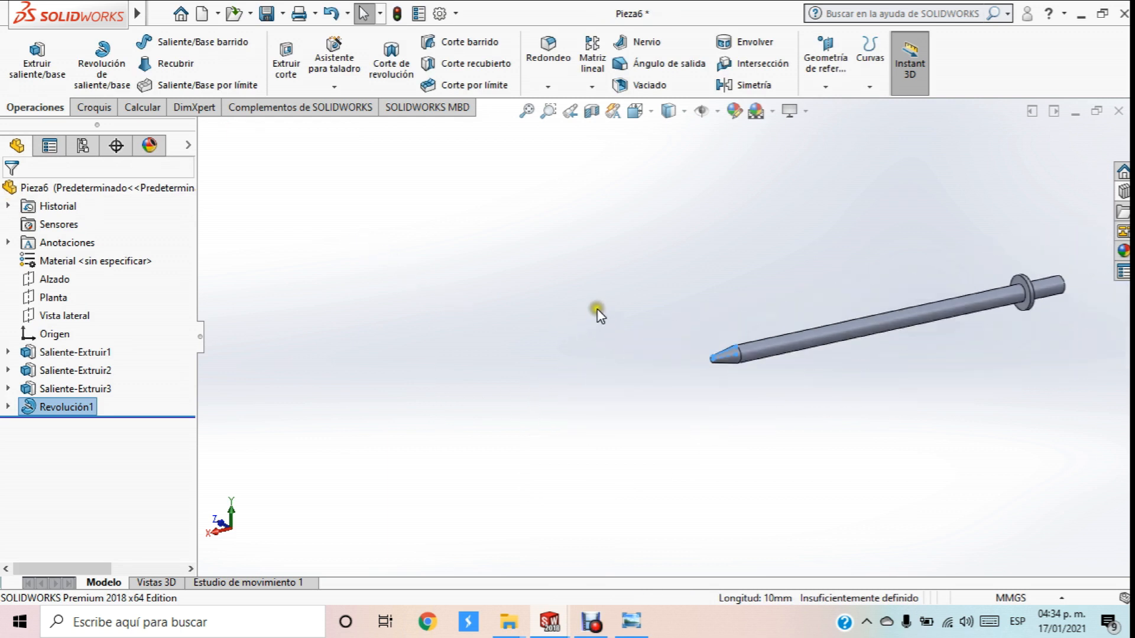
middle_click_drag(641, 332, 657, 356)
scroll(658, 355, "down", 2)
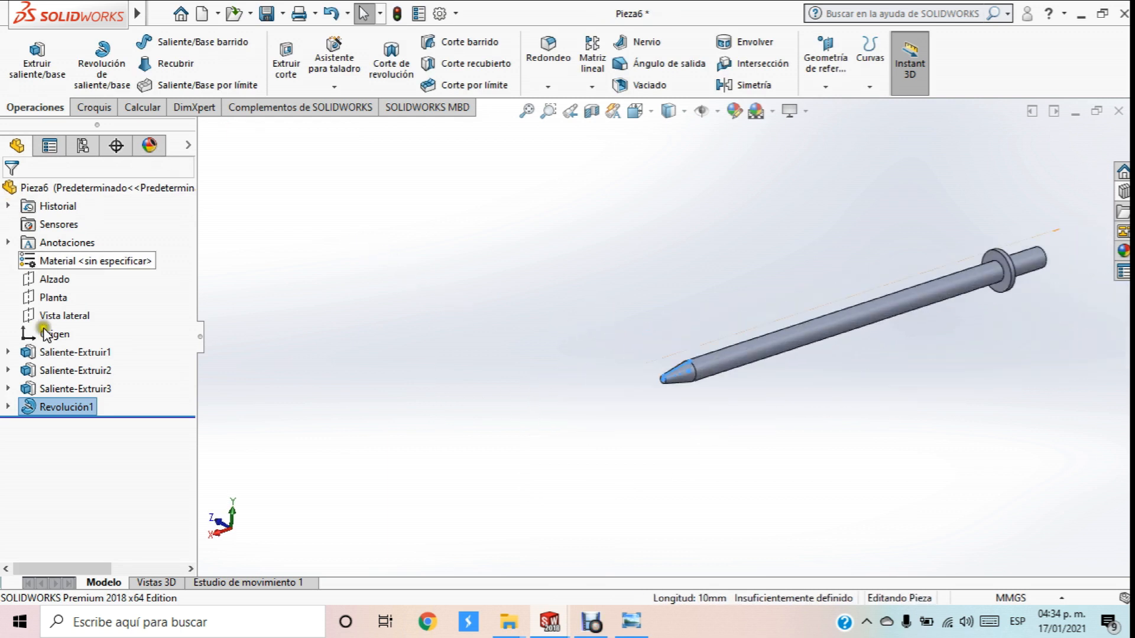
left_click(53, 279)
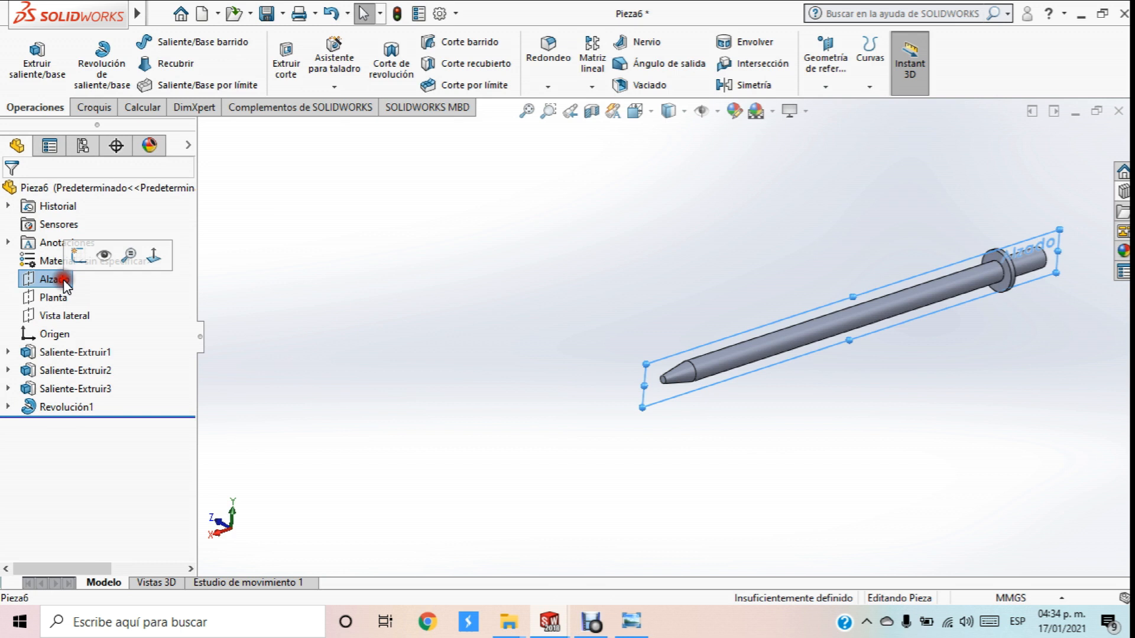
left_click(68, 318)
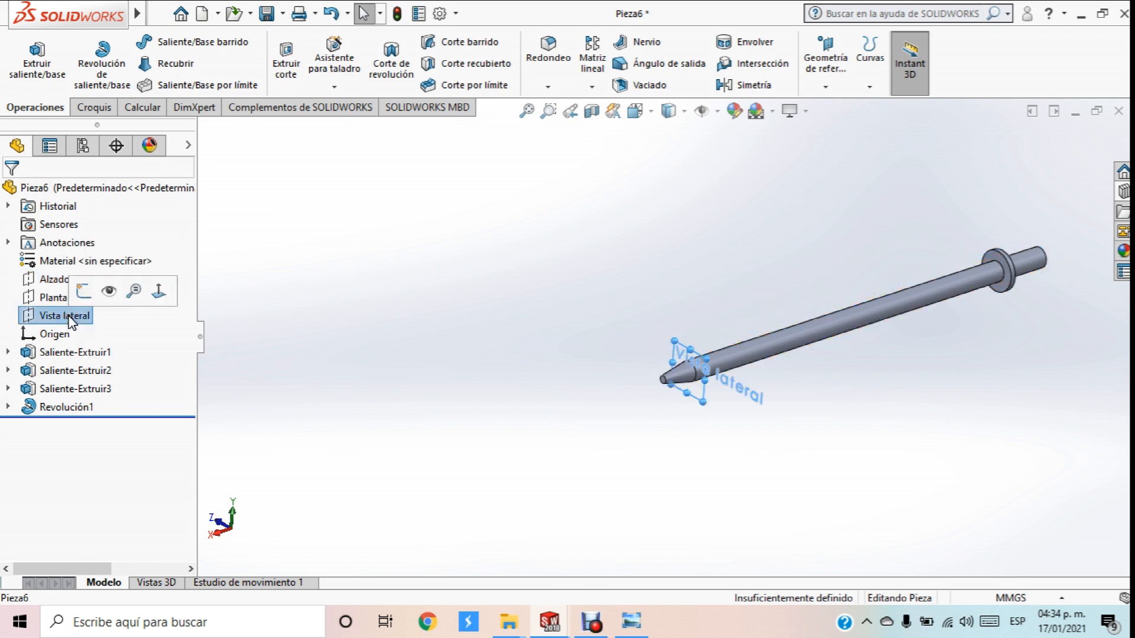
scroll(667, 379, "down", 4)
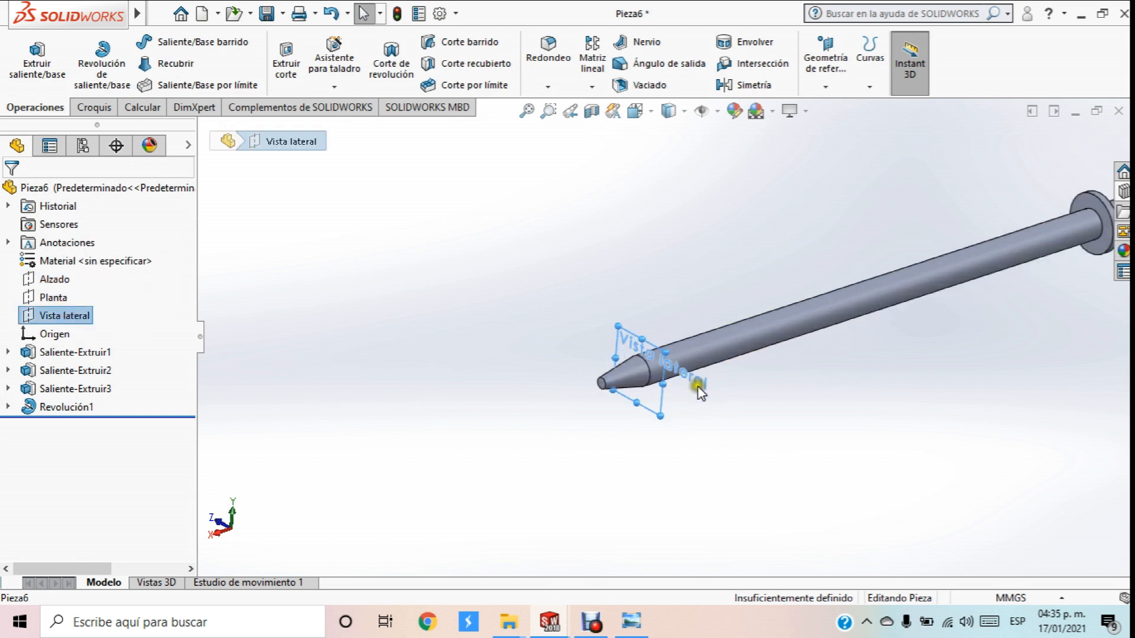
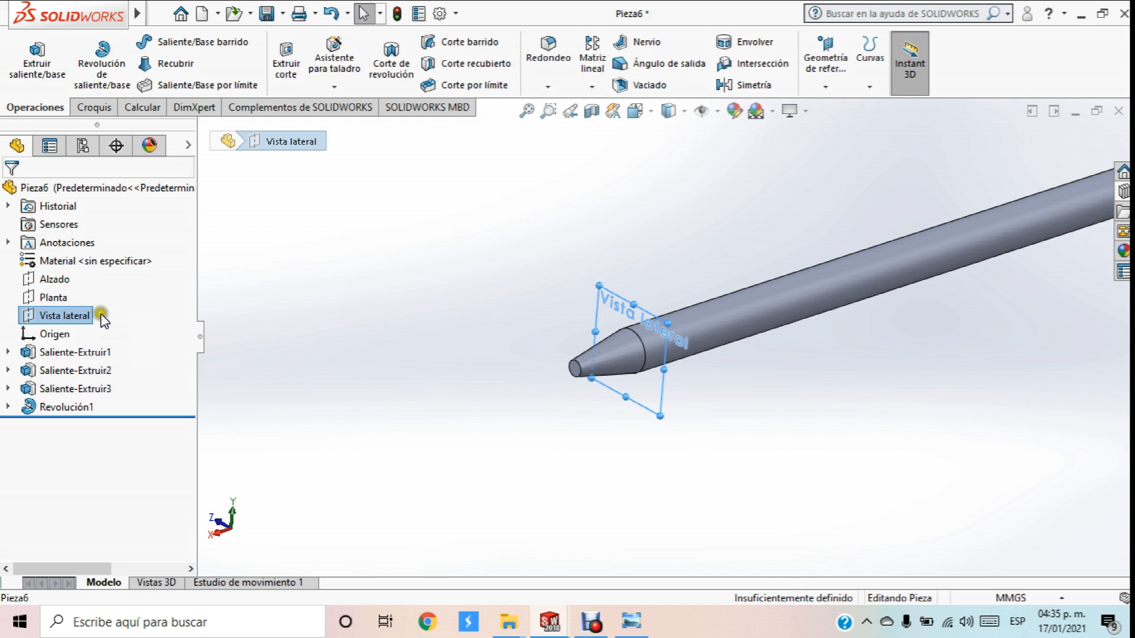
left_click(83, 313)
left_click(265, 278)
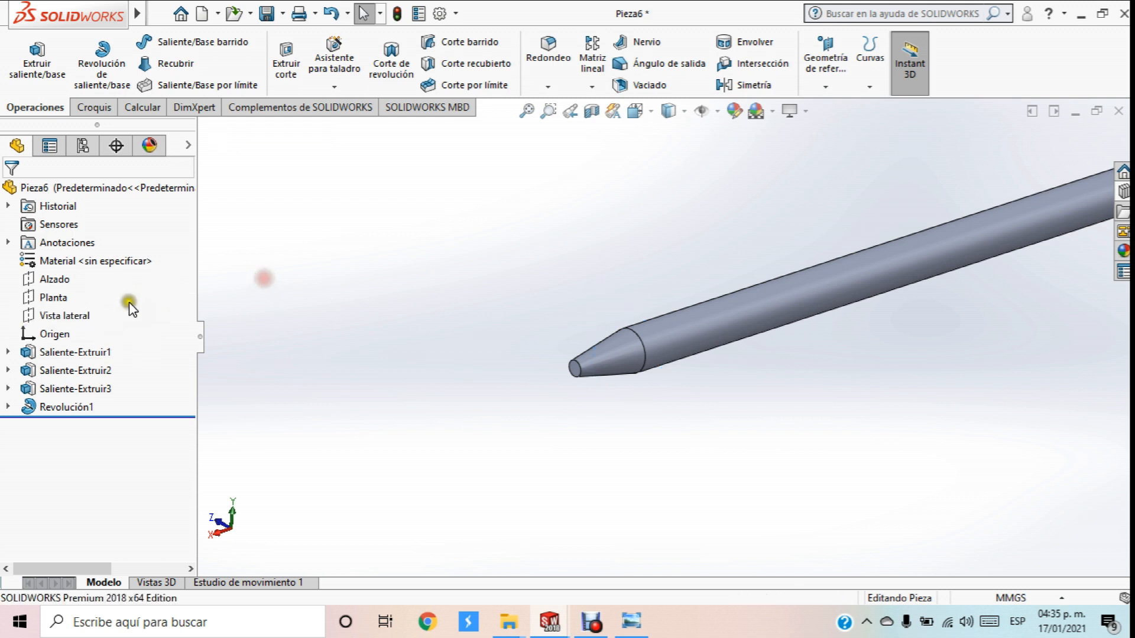
left_click(89, 315)
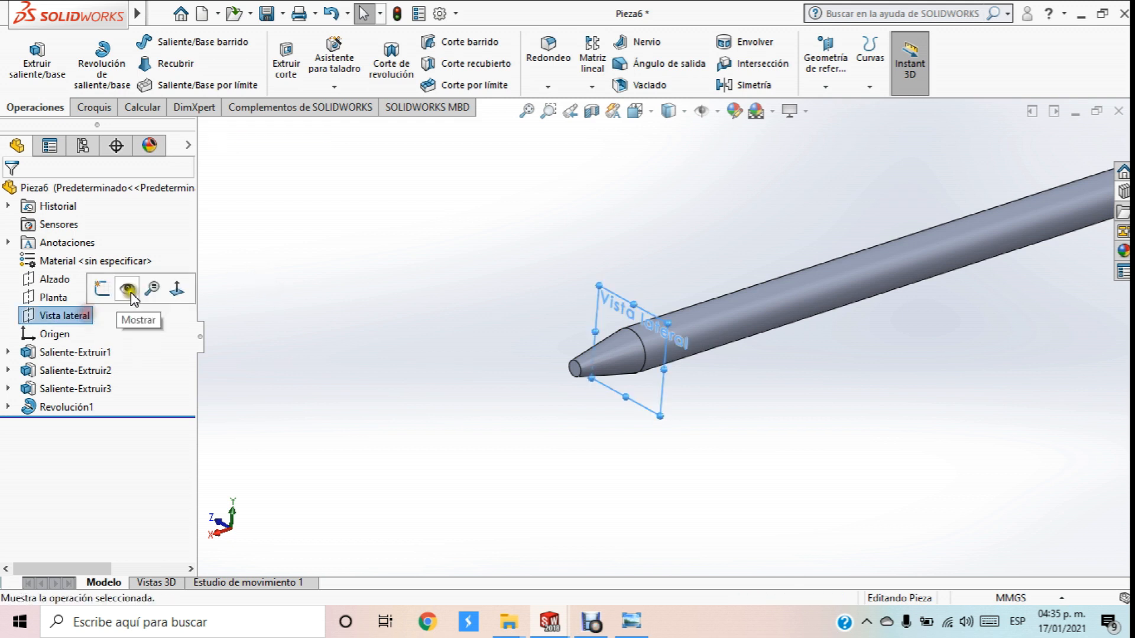
left_click(174, 289)
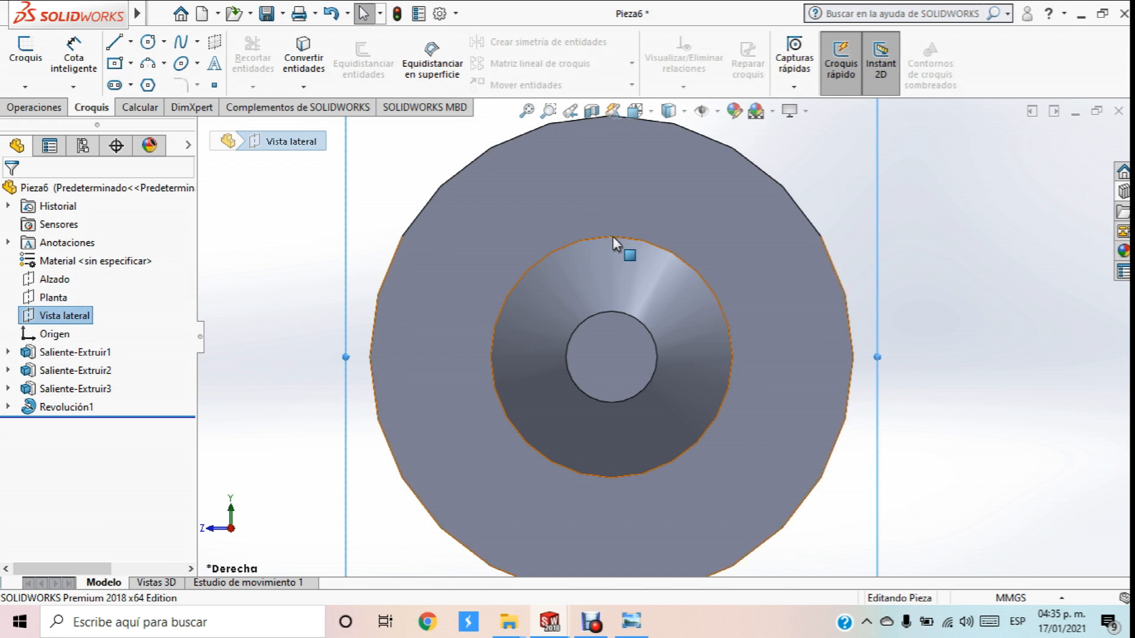
Sketch a circle of about 1.4 mm radius on the Vista lateral plane, centred on the uppermost point of the cone's large edge, and exit the sketch
left_click(152, 42)
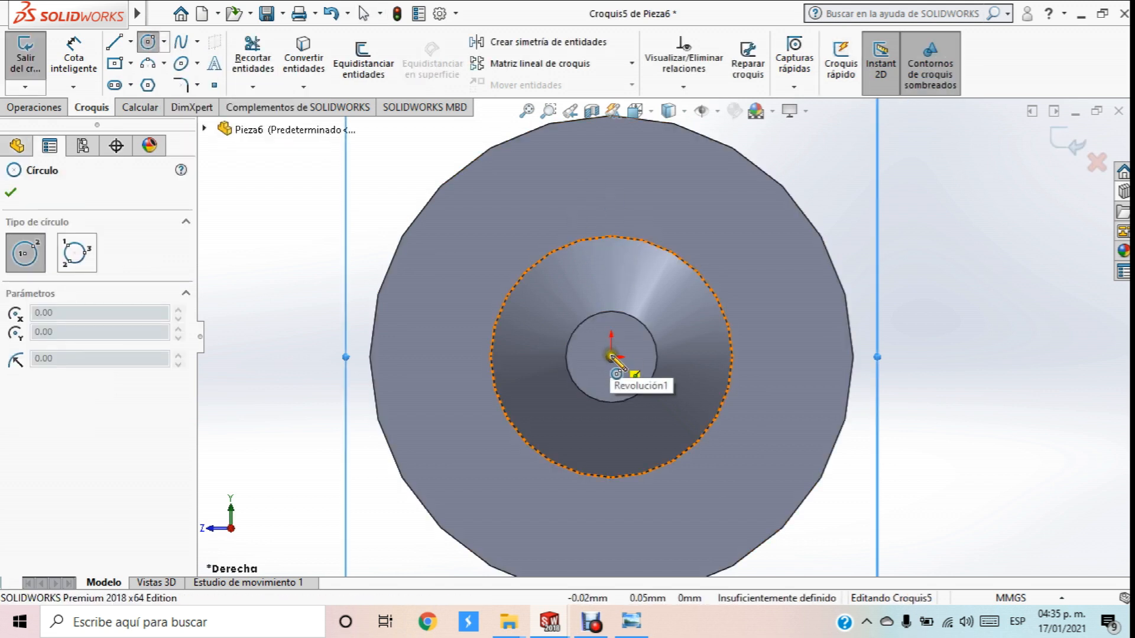
left_click(610, 237)
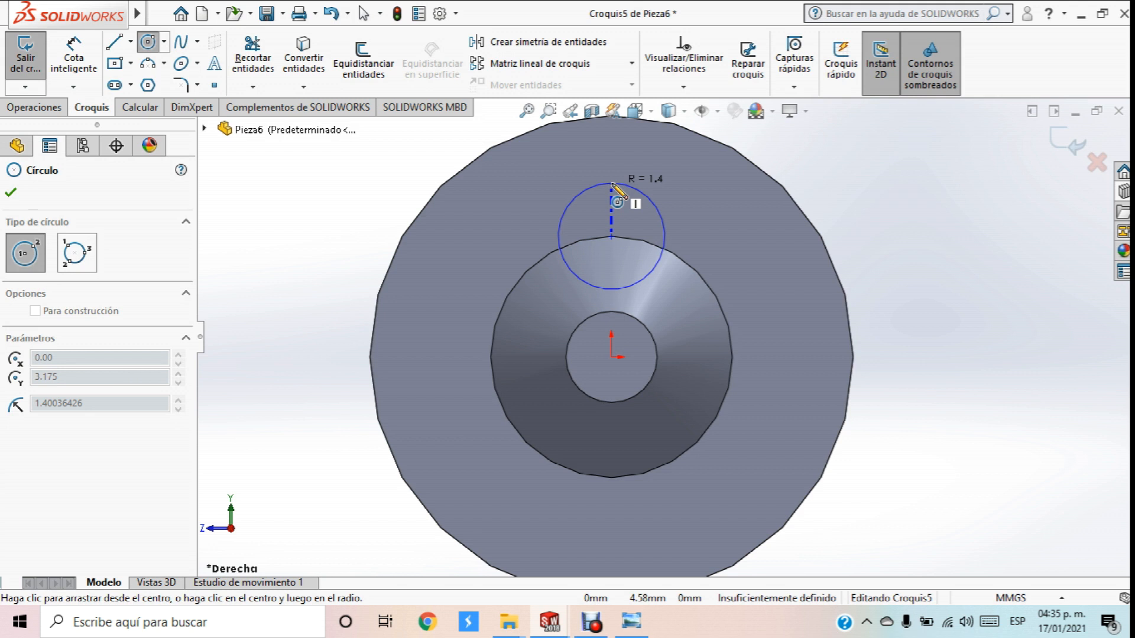
left_click(612, 186)
scroll(664, 338, "up", 3)
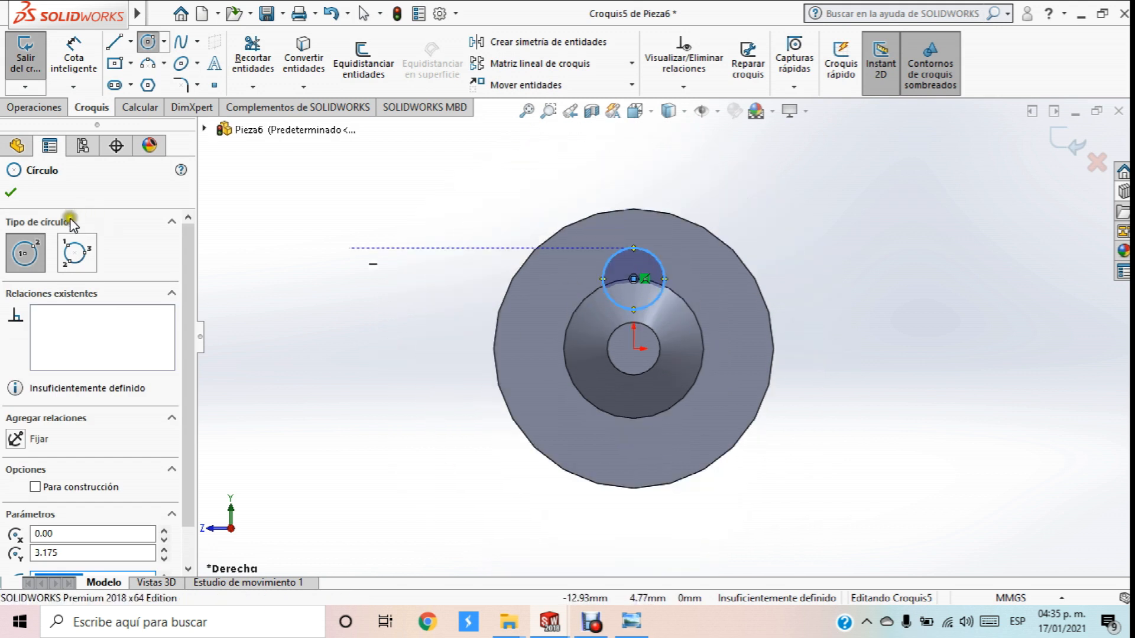
left_click(15, 192)
scroll(615, 213, "down", 3)
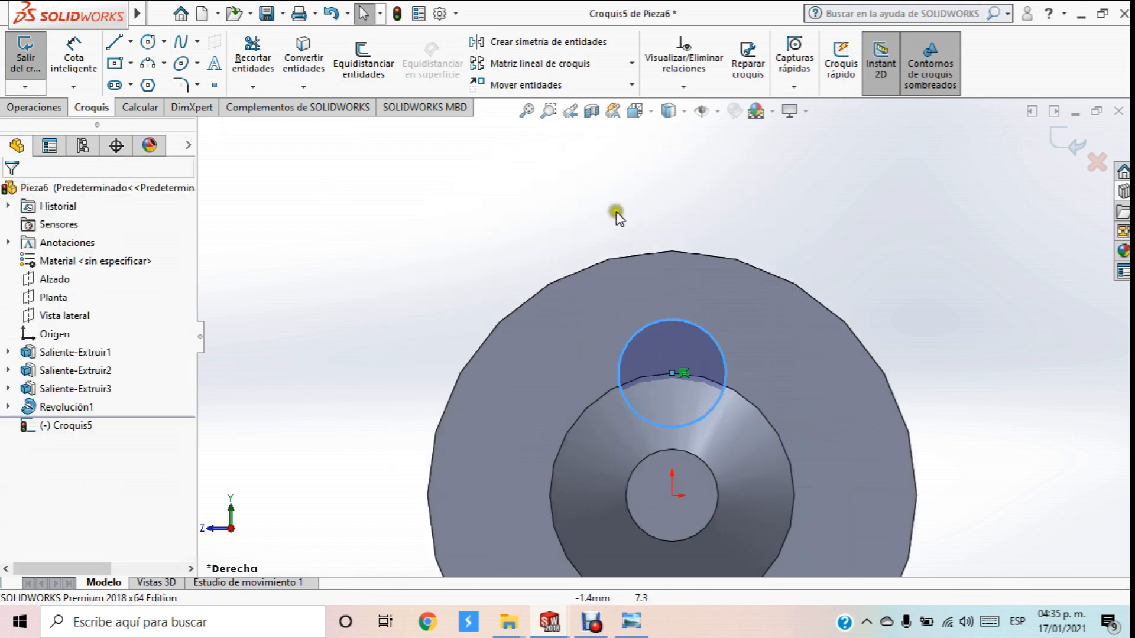
scroll(632, 240, "up", 3)
scroll(744, 378, "down", 3)
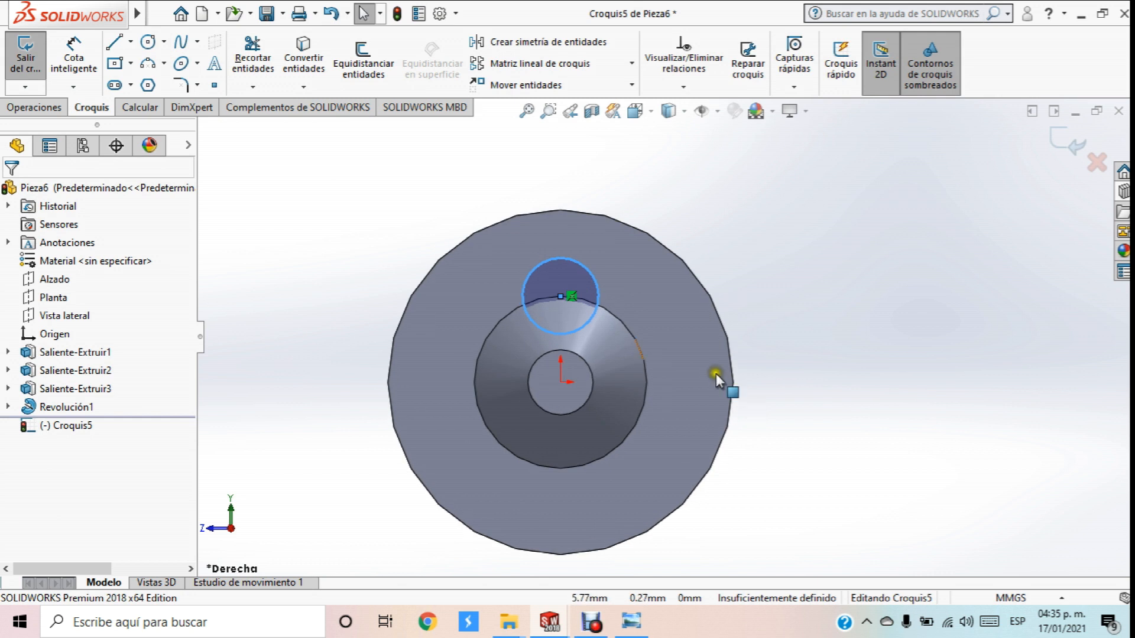
left_click(27, 65)
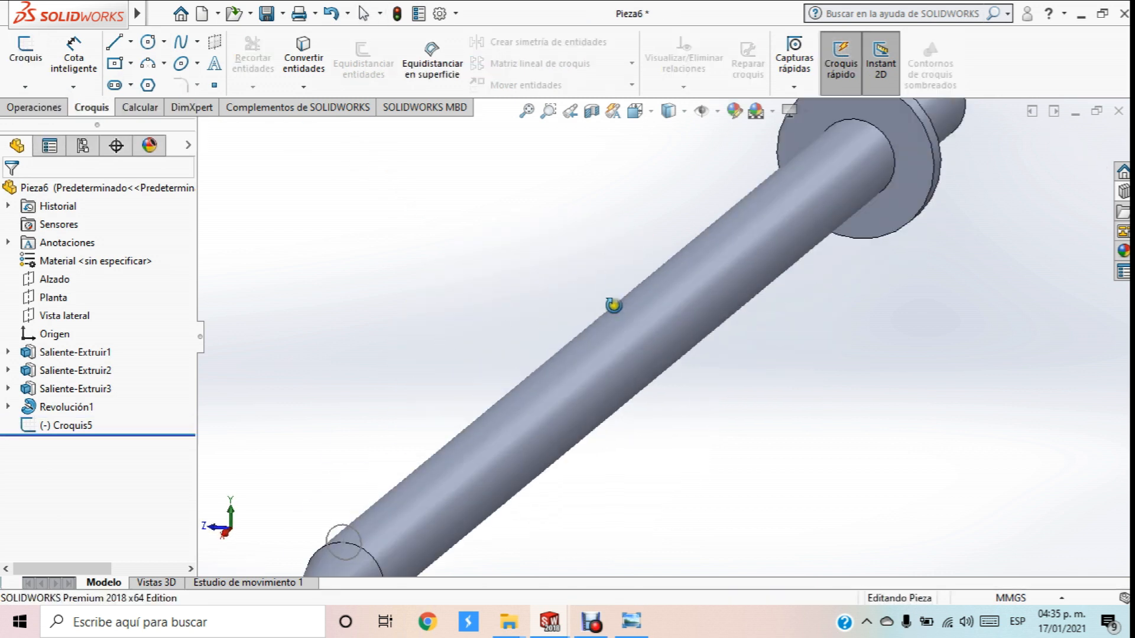
Select the small flat end face of the conical tip and orient the view normal to it
scroll(583, 308, "up", 4)
scroll(449, 414, "down", 6)
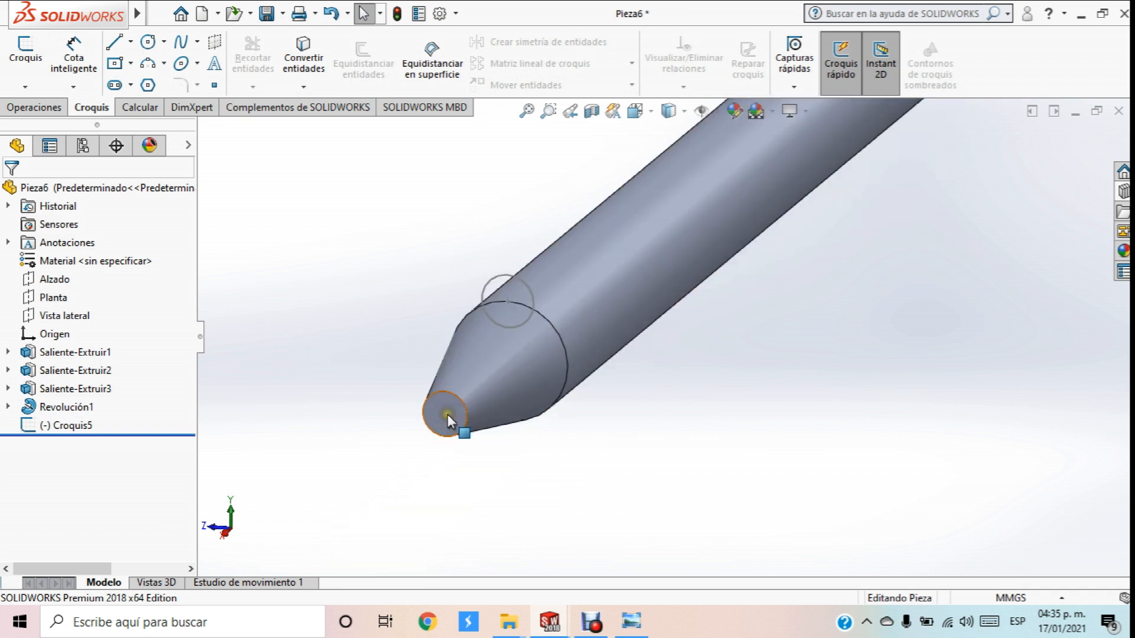
left_click(450, 413)
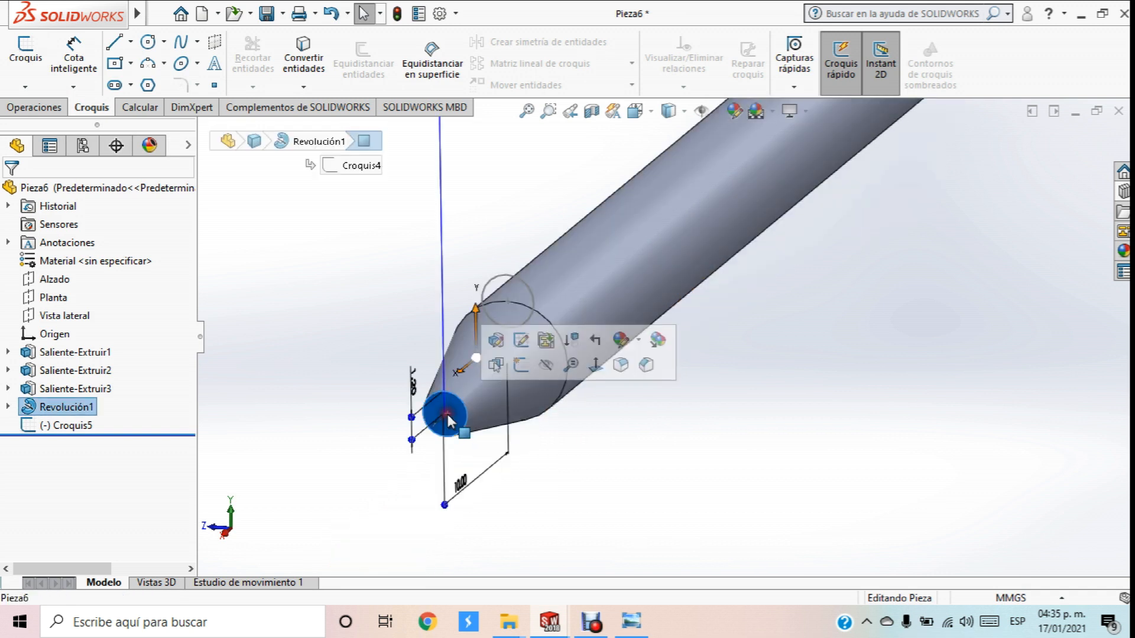
left_click(597, 365)
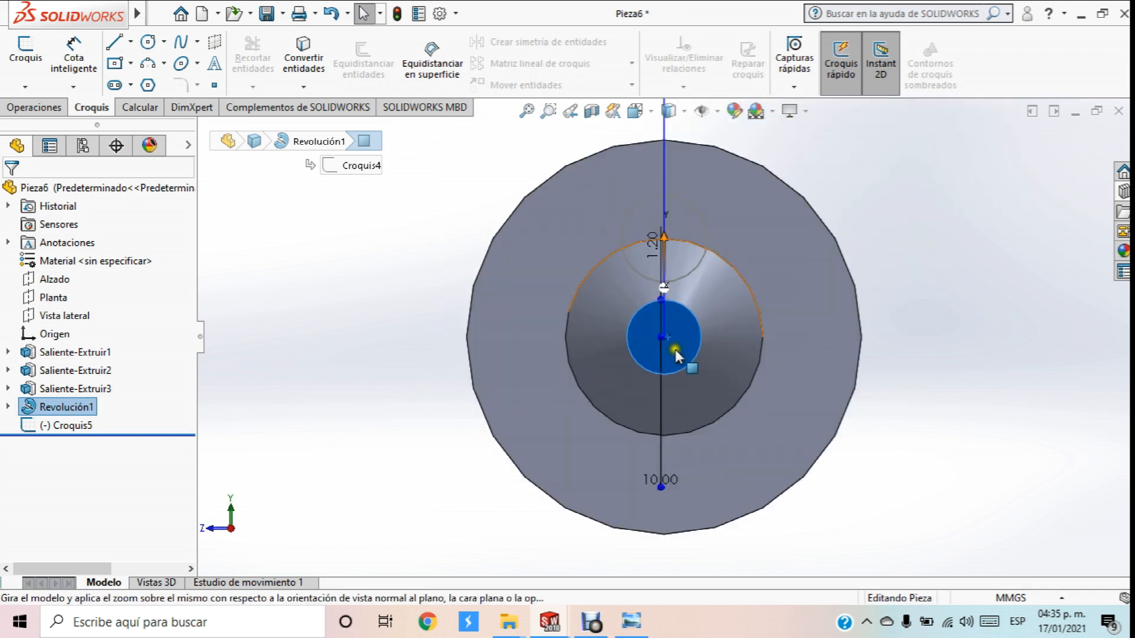
scroll(709, 266, "down", 3)
mouse_move(82, 28)
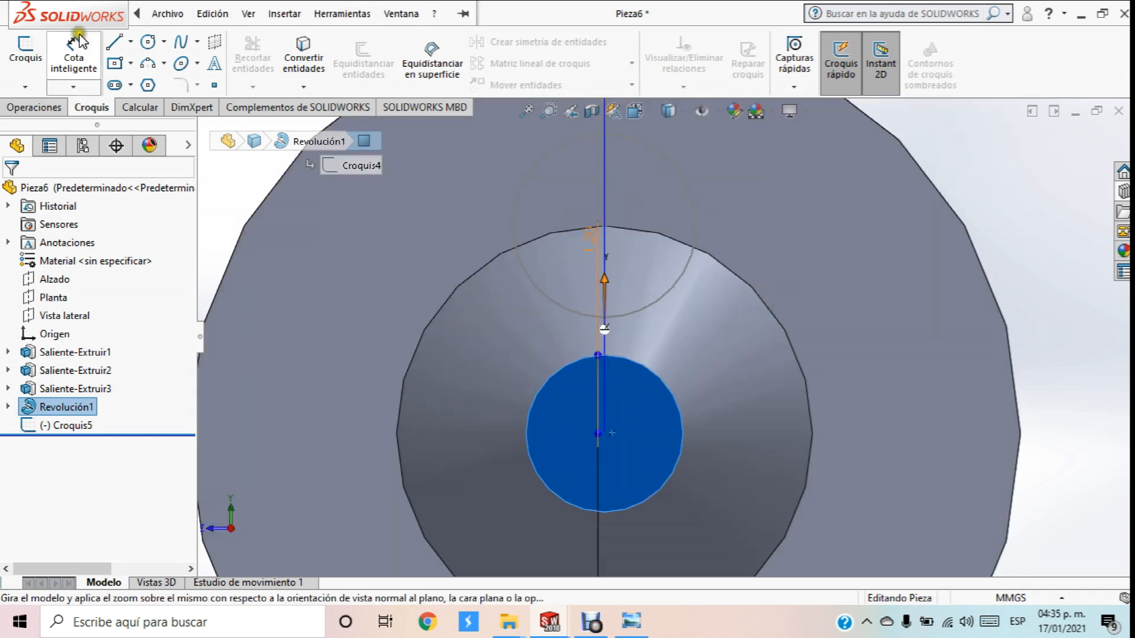
Sketch a circle on the tip's end face, centred on the uppermost point of its edge, with a diameter of 1.2 mm, and exit the sketch
left_click(149, 43)
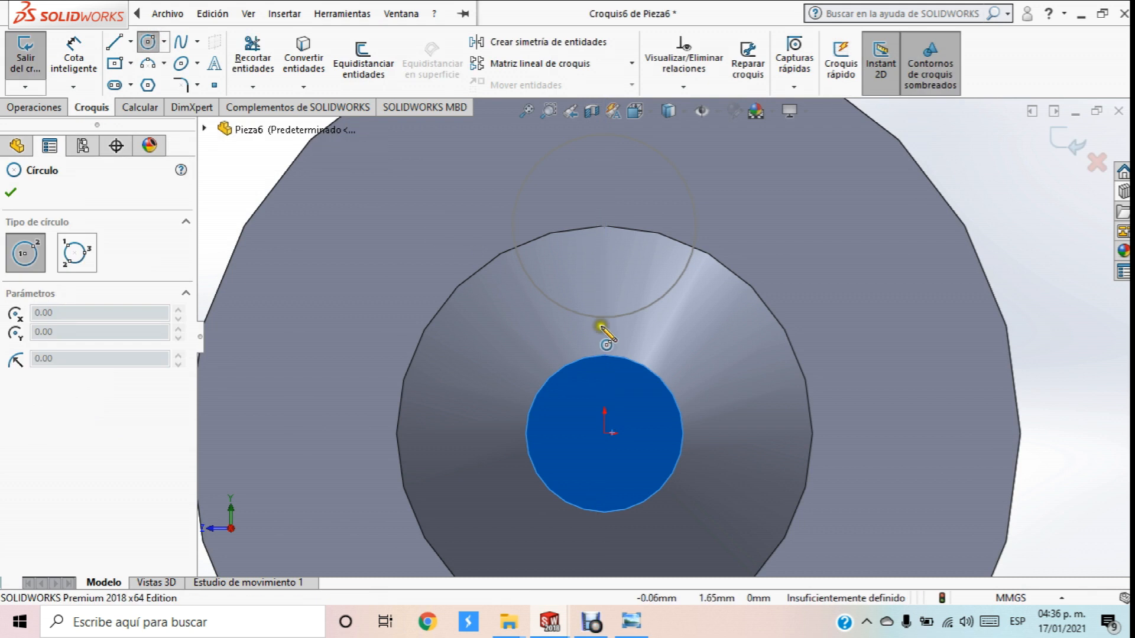
left_click(604, 355)
left_click(634, 334)
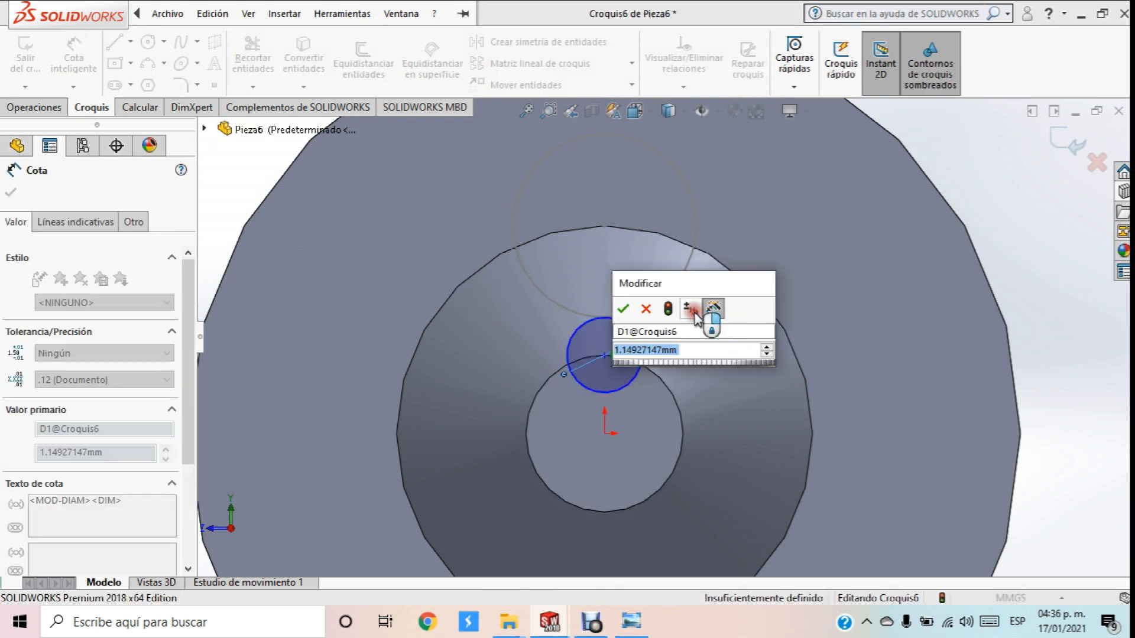
type("1.2")
key("Return")
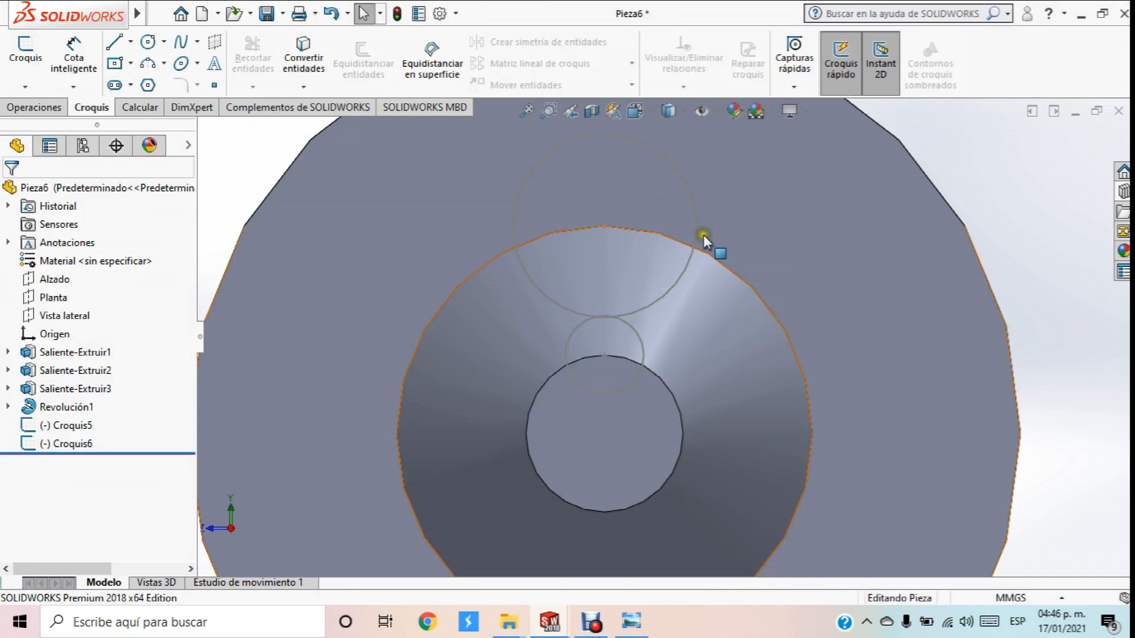
Start a reference plane parallel to the Vista lateral plane at an offset distance of 15 mm
scroll(705, 236, "up", 4)
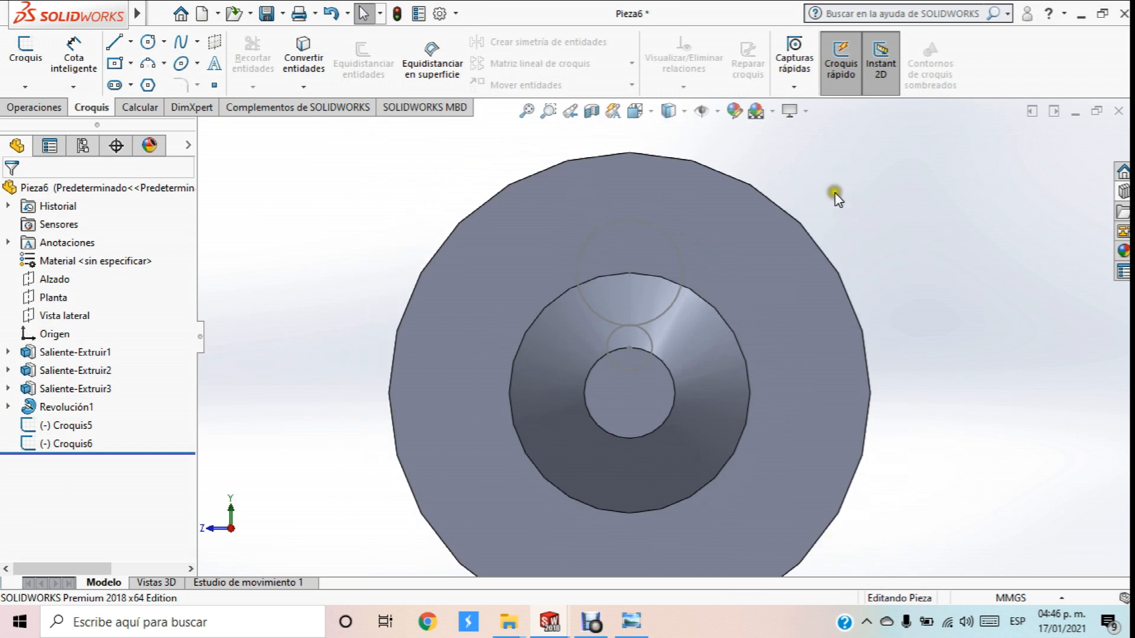
middle_click_drag(856, 186, 841, 194)
scroll(828, 243, "up", 8)
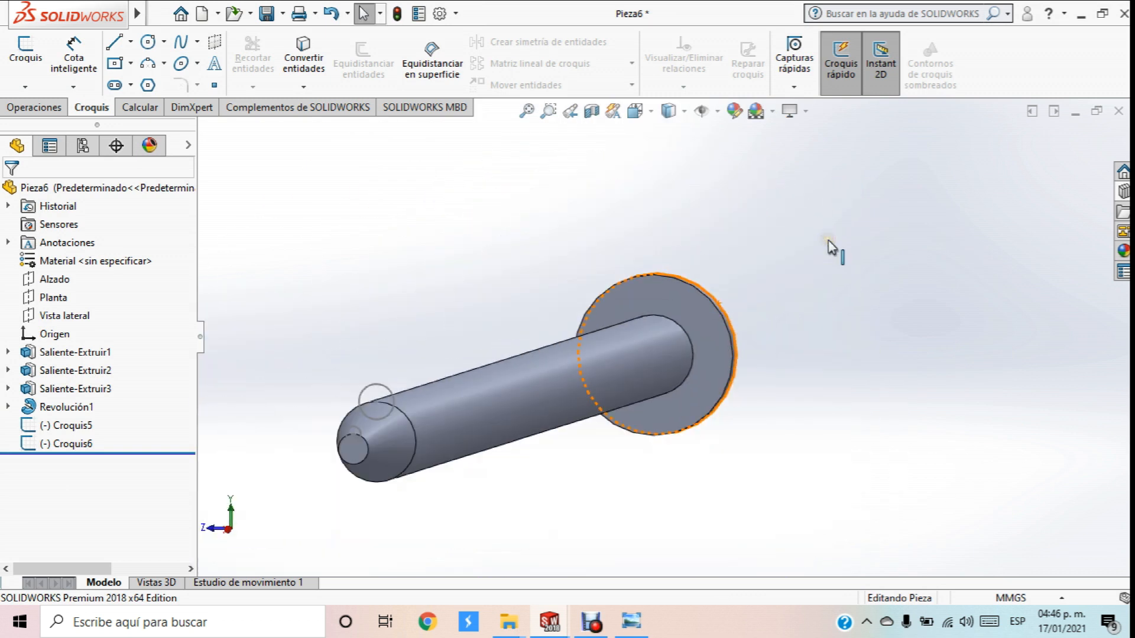
middle_click_drag(719, 331, 591, 377)
scroll(686, 323, "down", 6)
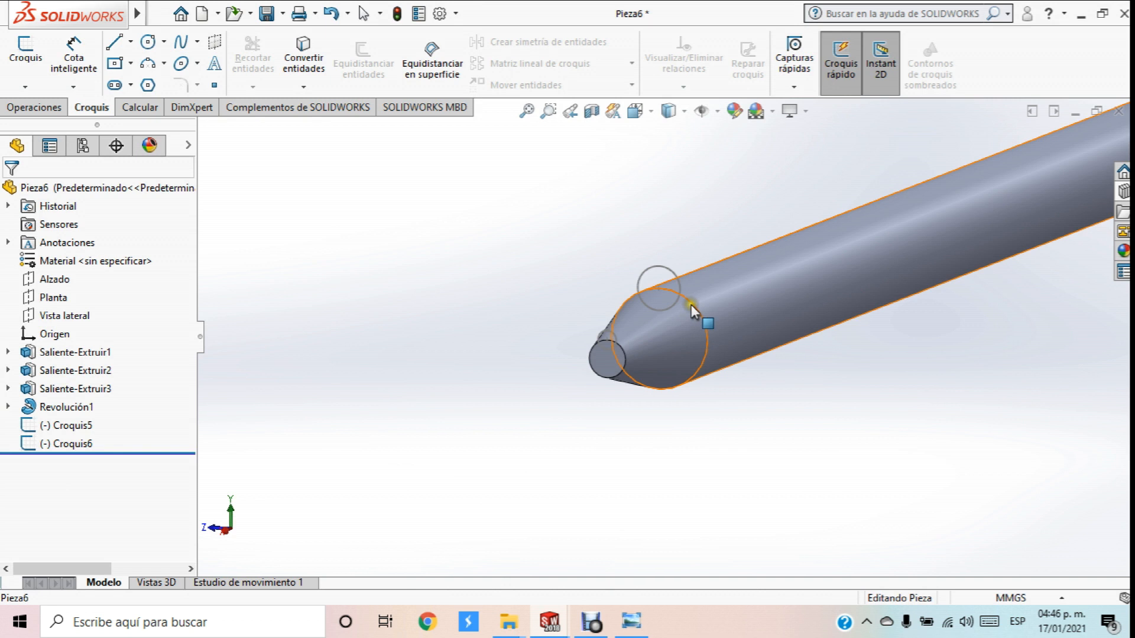
scroll(716, 307, "down", 3)
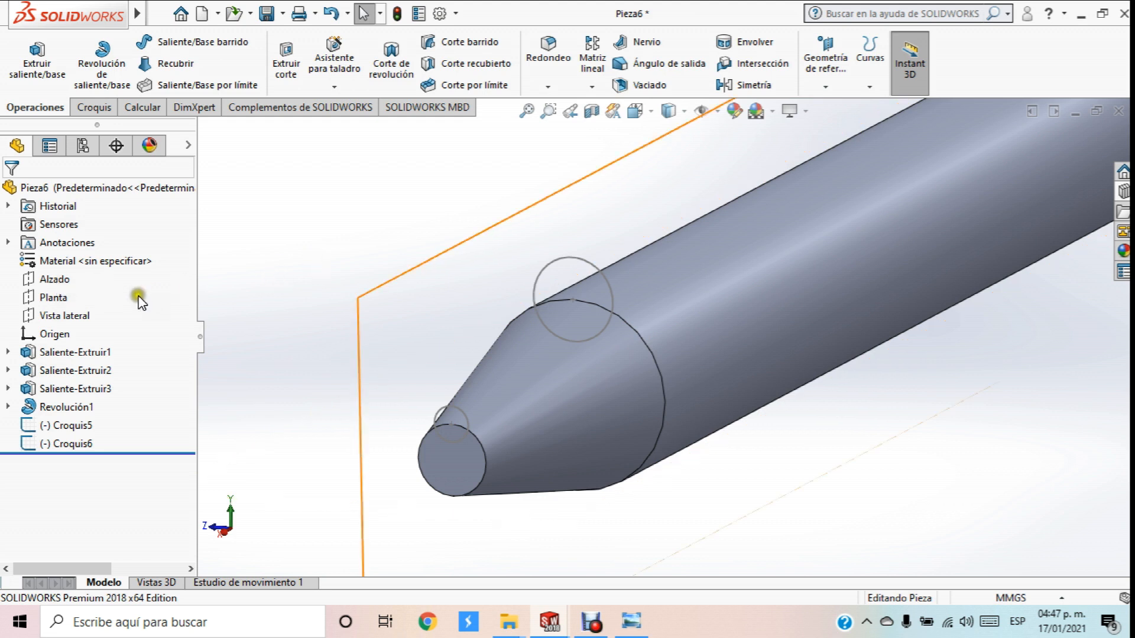
left_click(56, 316)
left_click(114, 300)
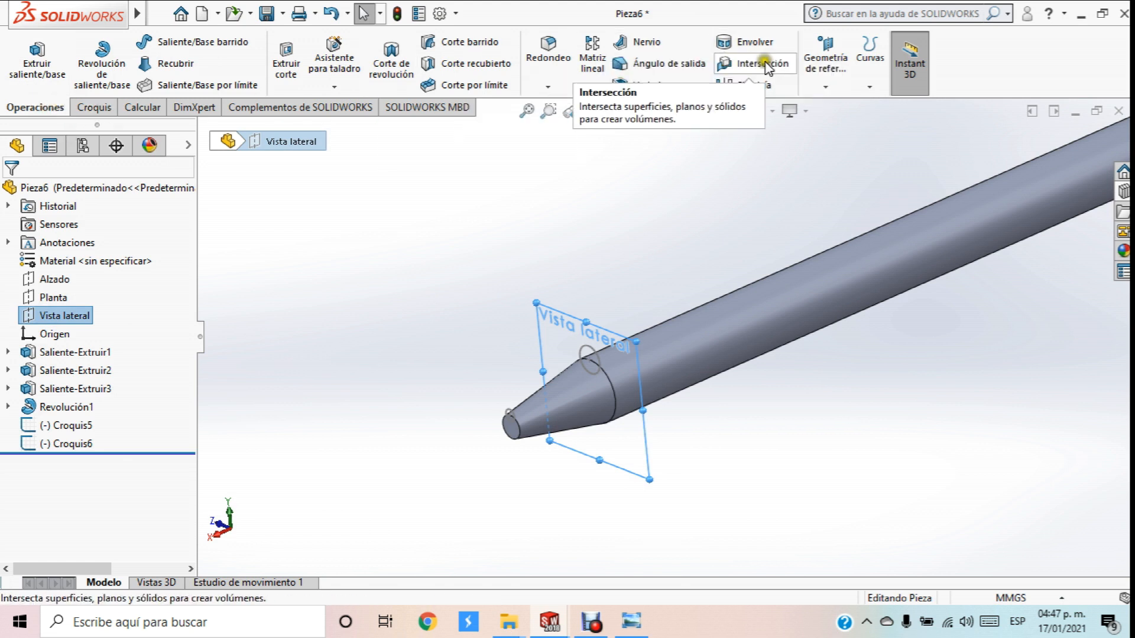
left_click(823, 88)
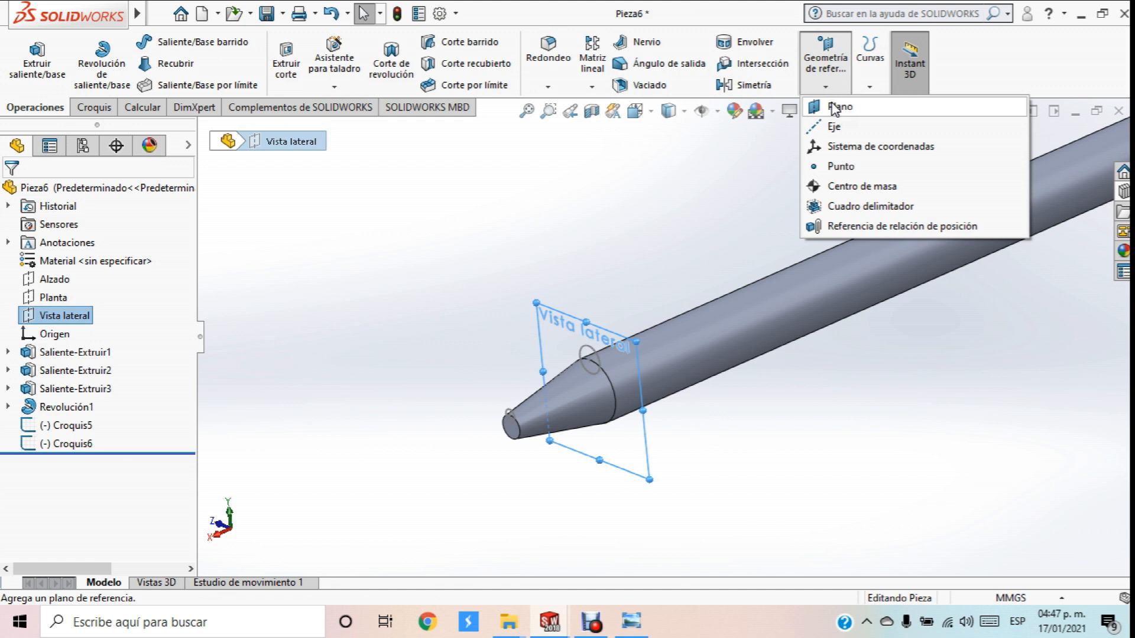
left_click(835, 108)
left_click(460, 449)
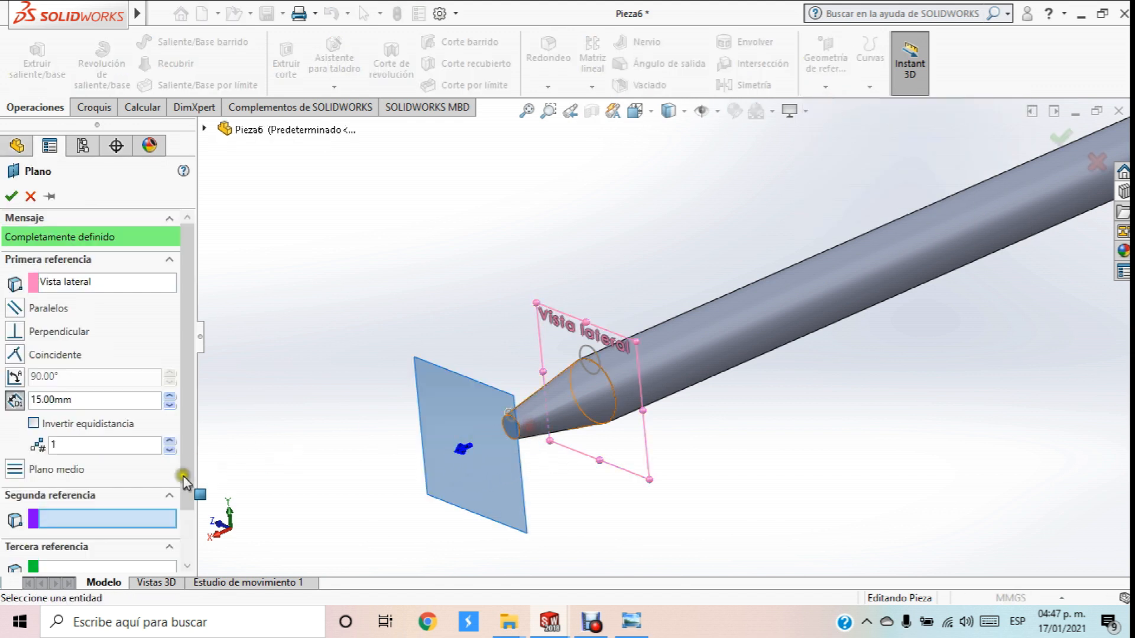
Flip the reference plane's offset towards the shank and set the distance to 5 mm
scroll(186, 413, "down", 1)
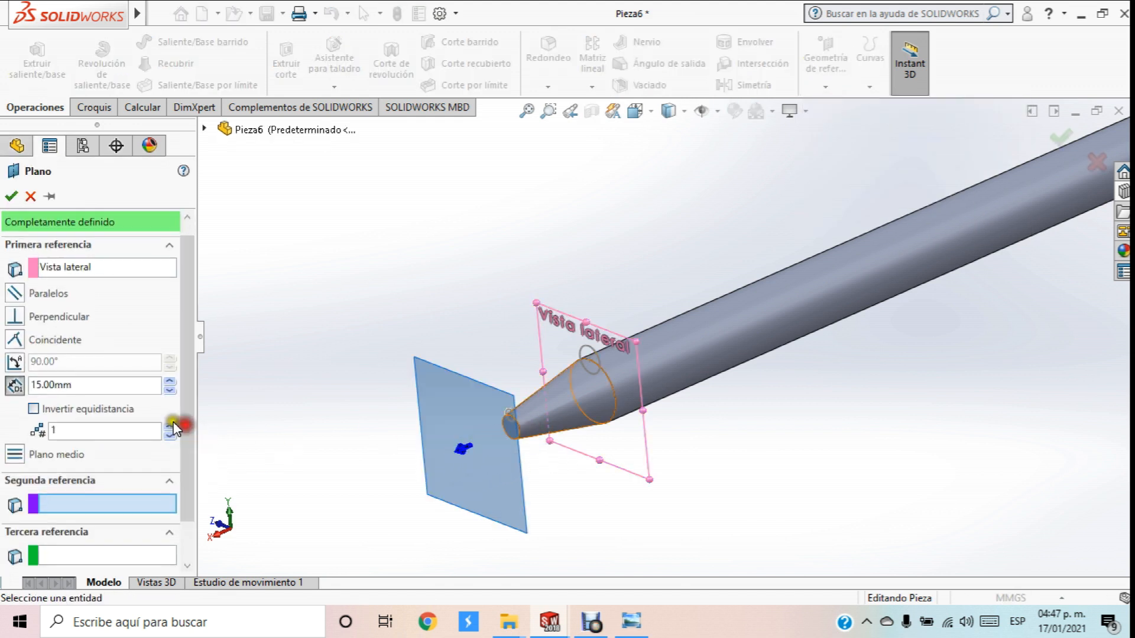
left_click(34, 407)
left_click_drag(89, 381, 9, 394)
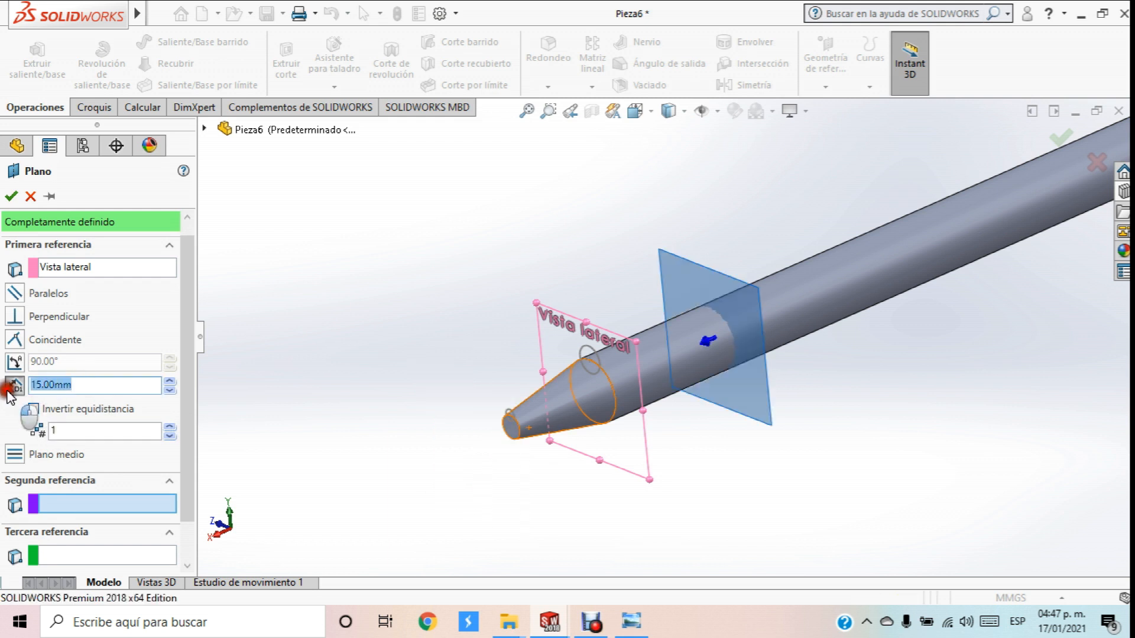
key("Home")
key("Delete")
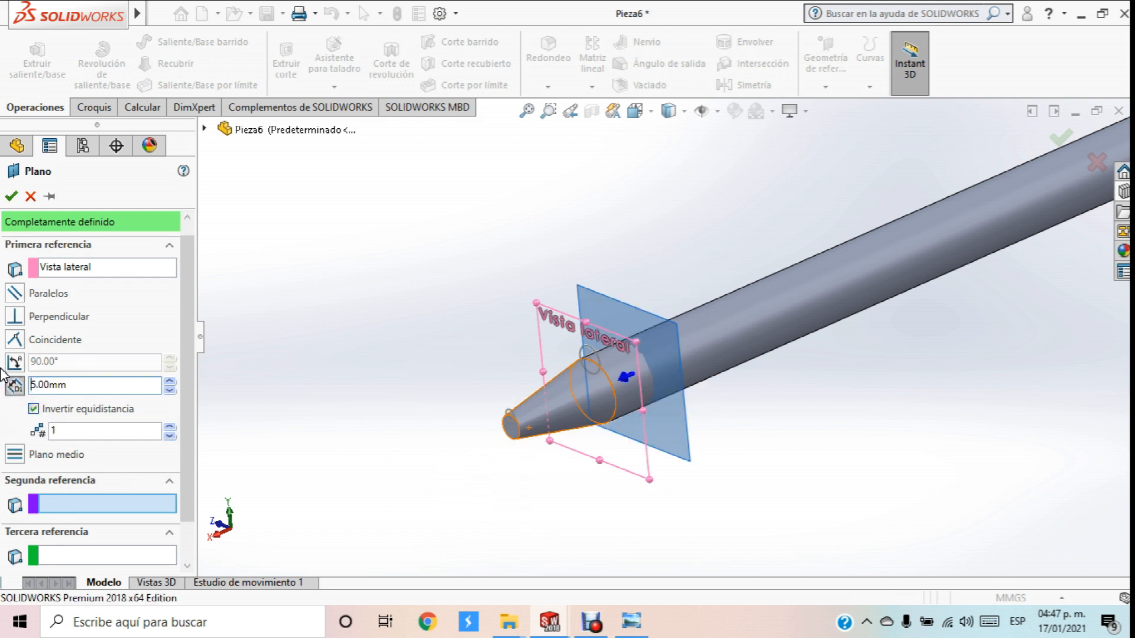
mouse_move(603, 207)
middle_mouse_down()
mouse_move(558, 196)
mouse_move(585, 201)
middle_mouse_up()
left_click(124, 276)
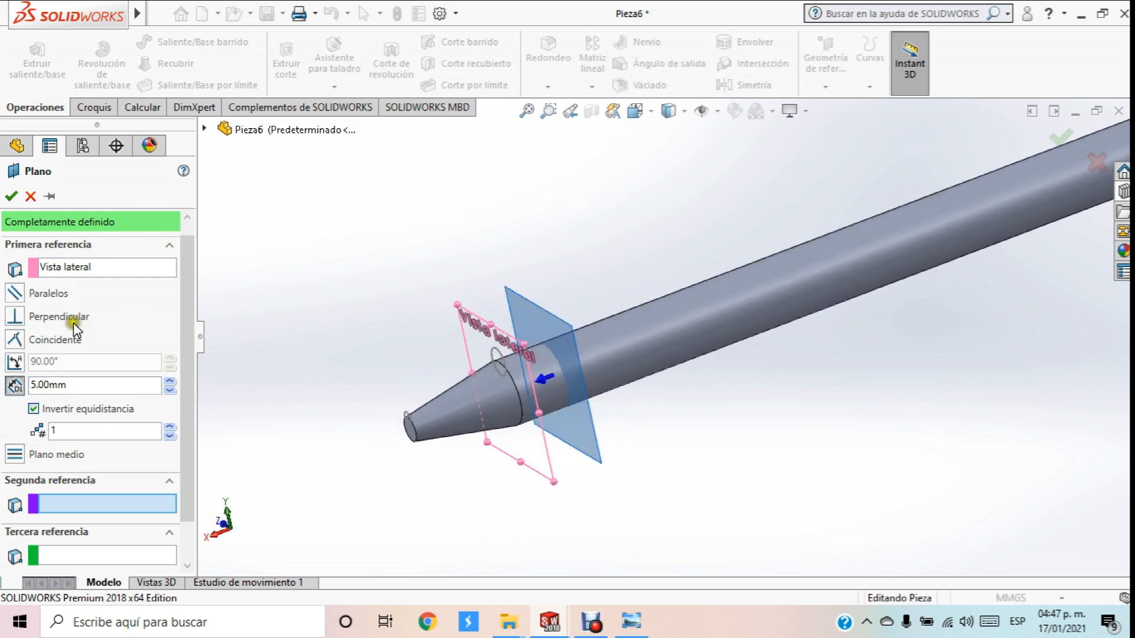
Set the reference plane's offset from Vista lateral to 3 mm and create the plane
left_click(78, 385)
key("Home")
key("Delete")
type("3")
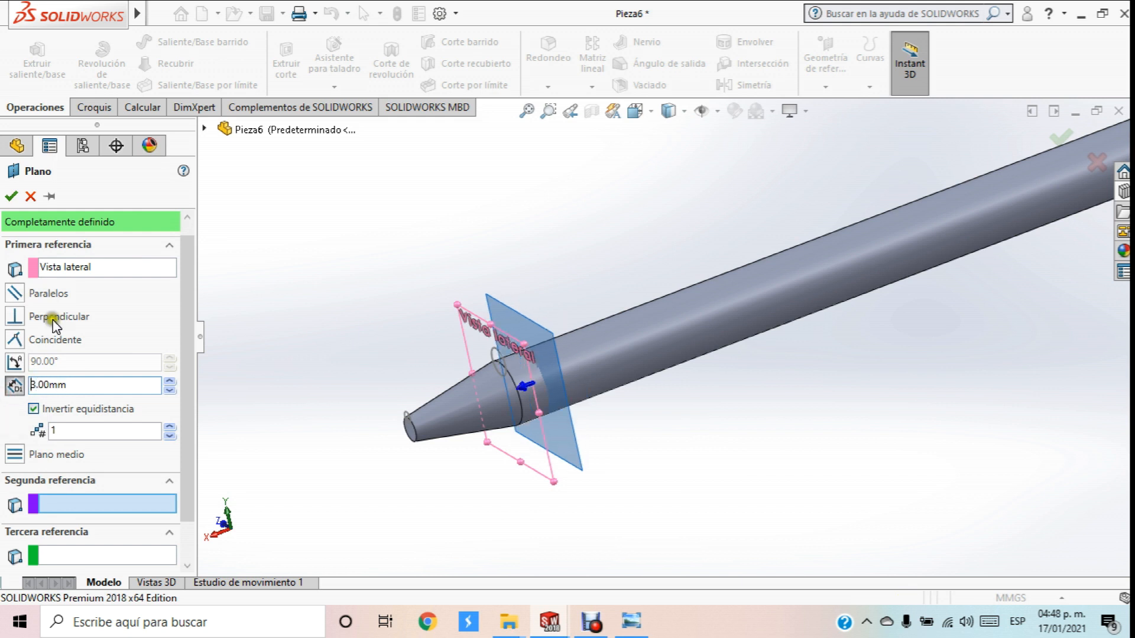
left_click(11, 197)
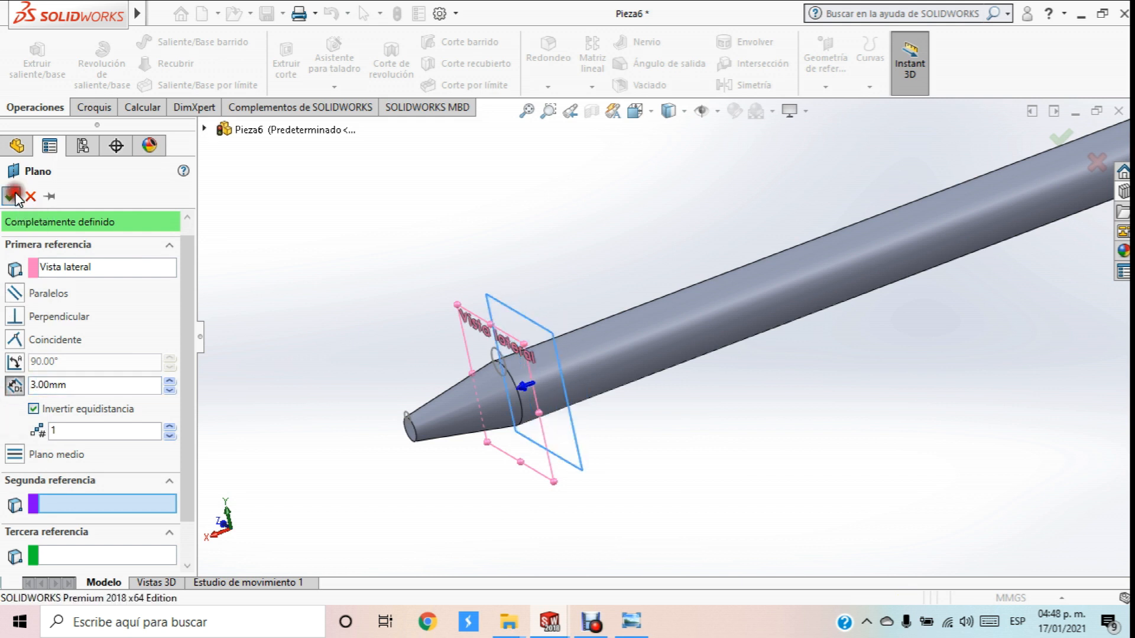
Sketch a circle of about 1.4 mm radius on Plano1, centred on the uppermost point of the cone's large edge, and exit the sketch
left_click(495, 307)
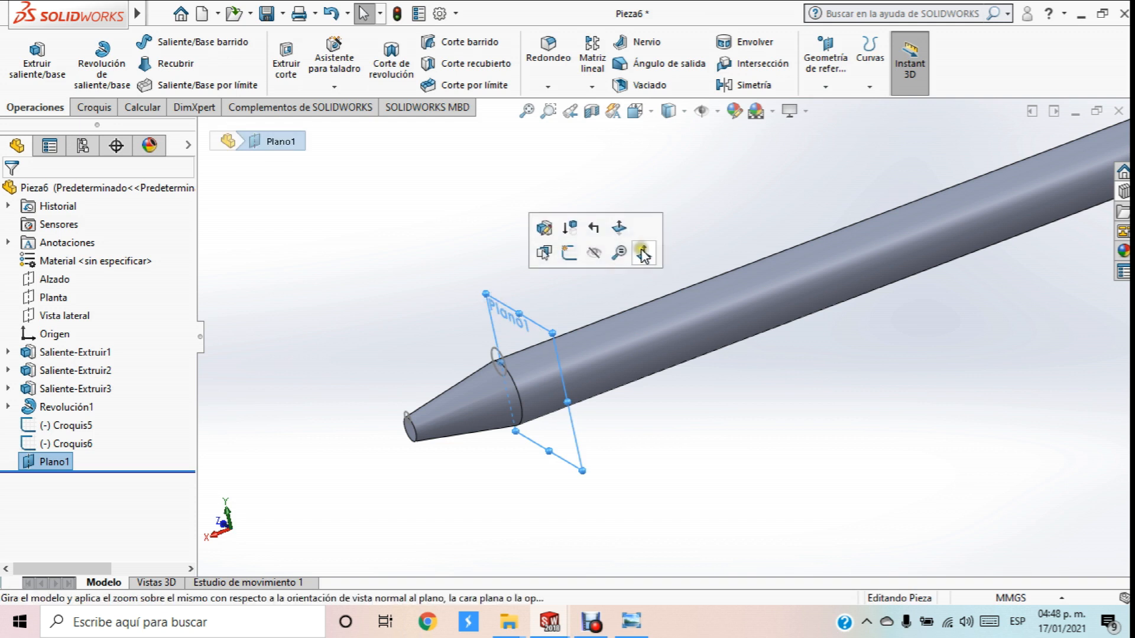
left_click(642, 253)
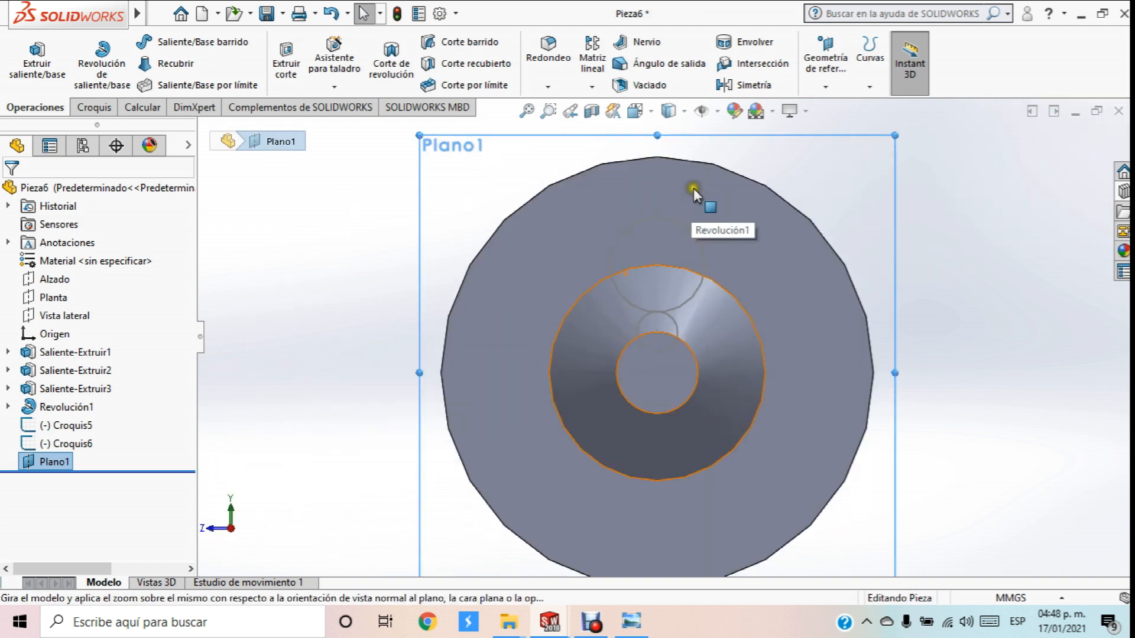
left_click(94, 107)
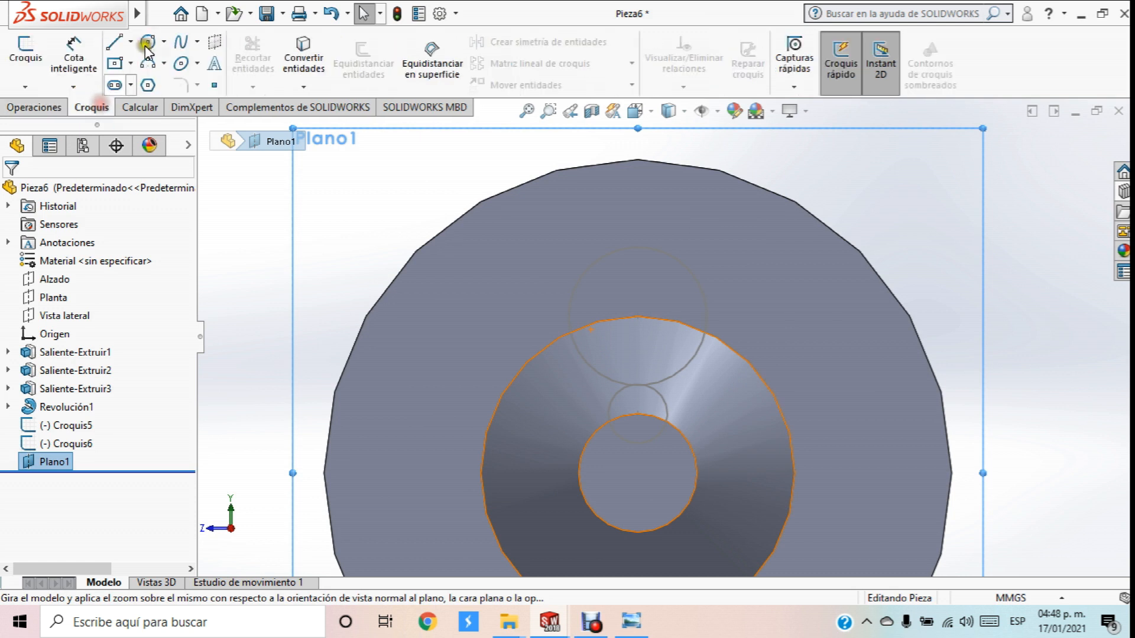
left_click(152, 42)
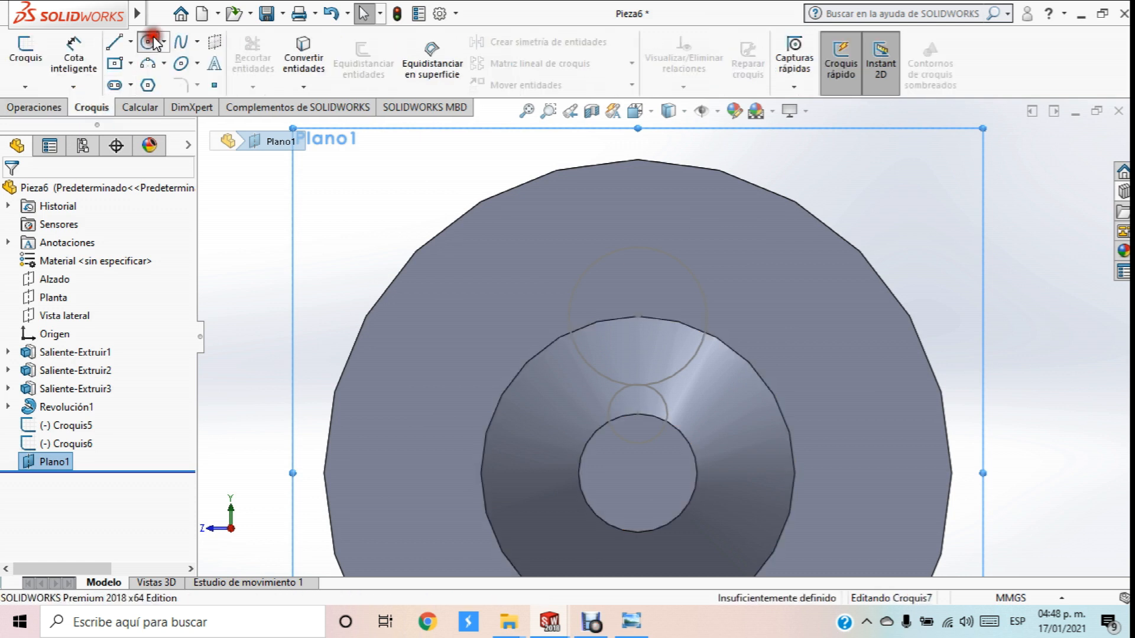
left_click(639, 316)
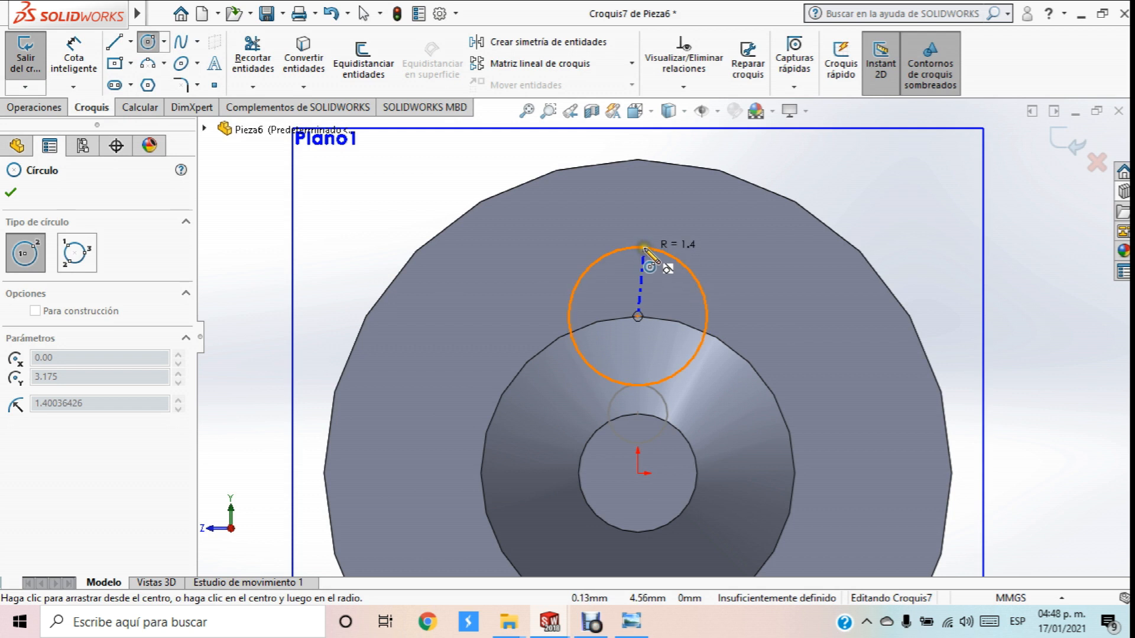
left_click(645, 251)
left_click(12, 193)
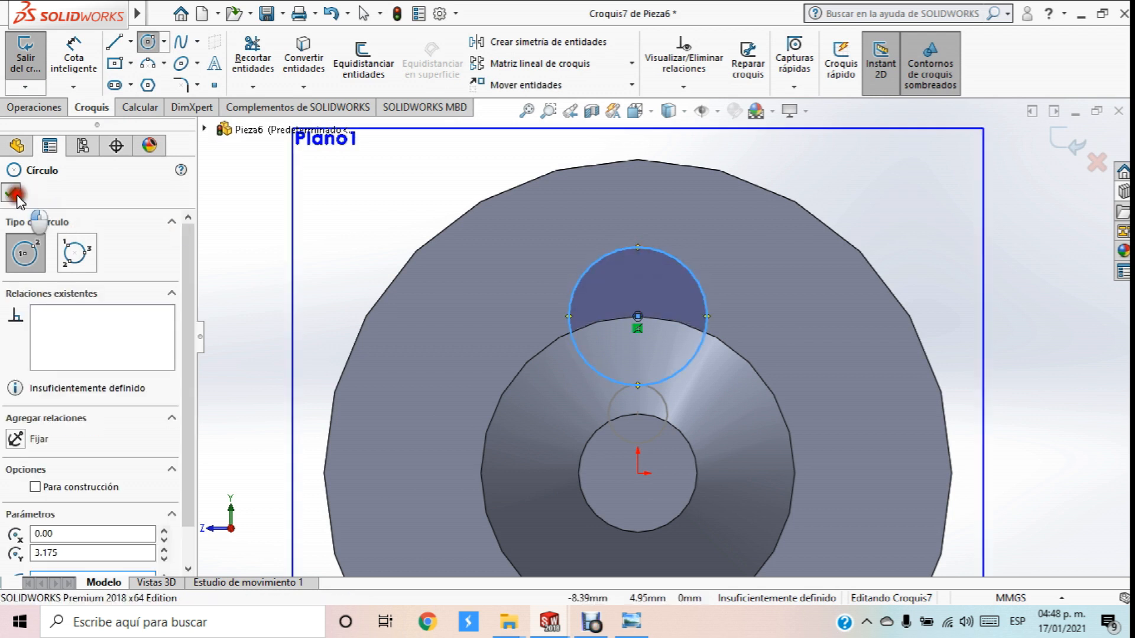
left_click(35, 63)
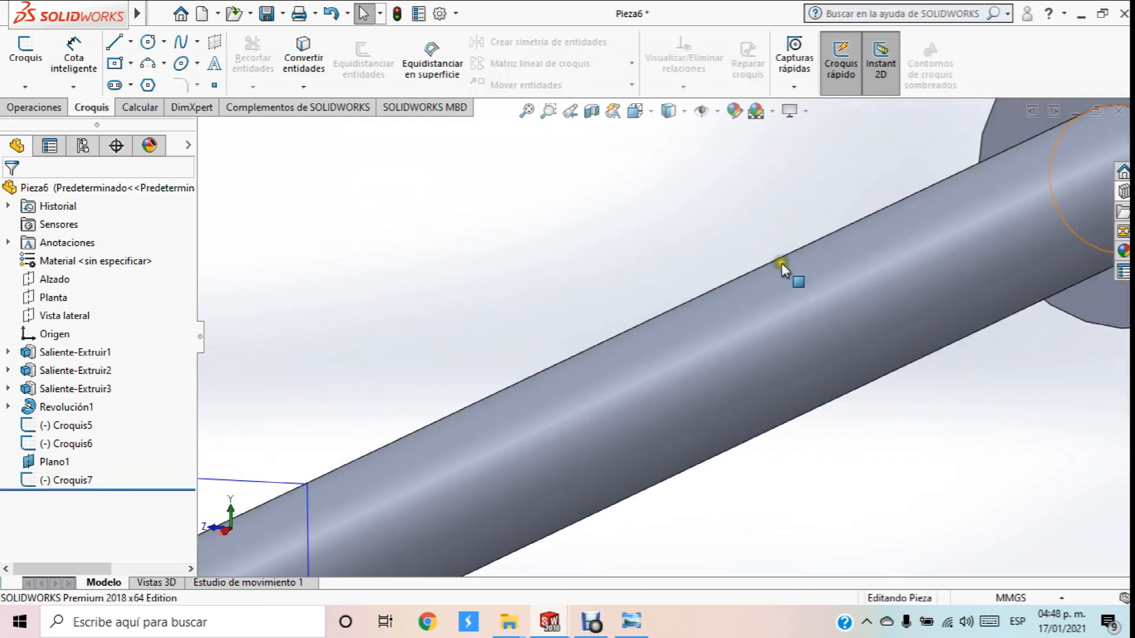
scroll(701, 271, "up", 6)
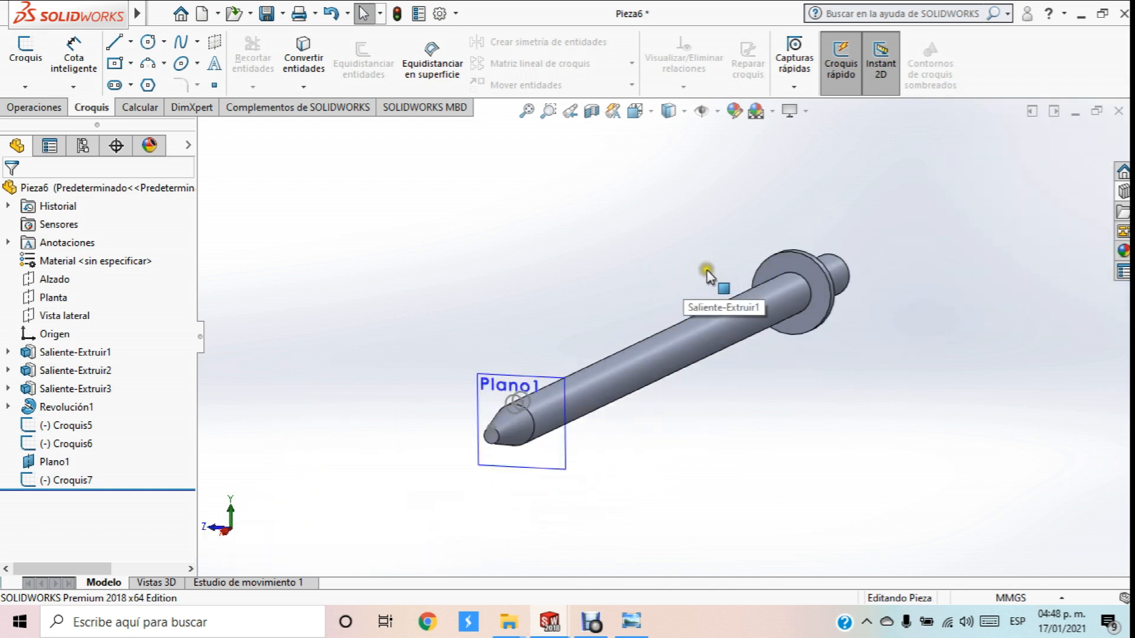
scroll(561, 415, "down", 6)
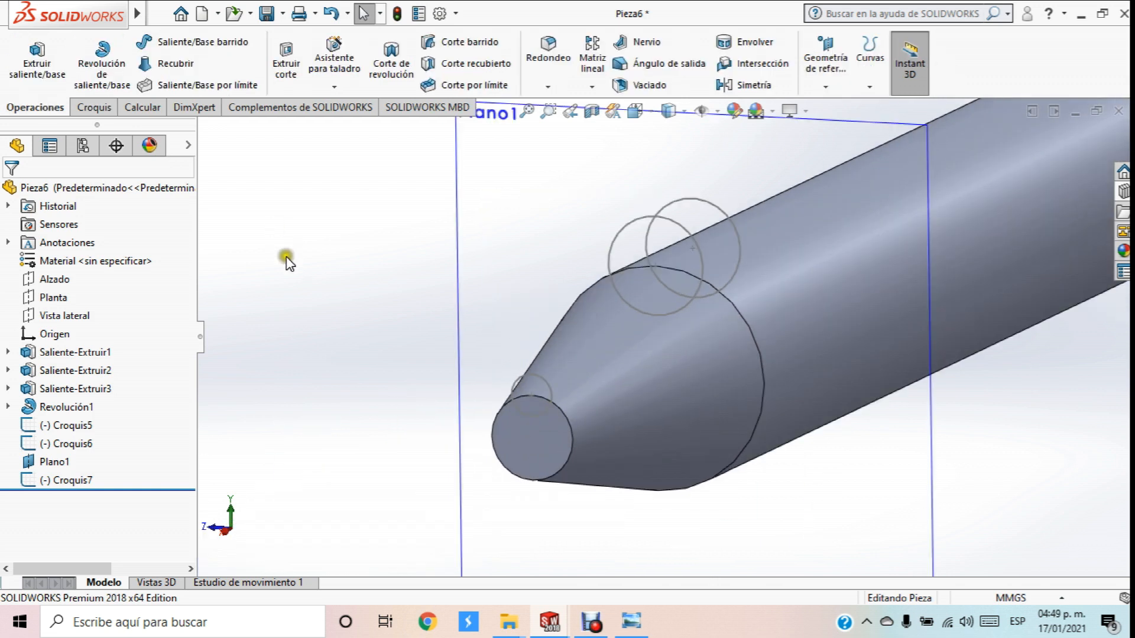
left_click(471, 65)
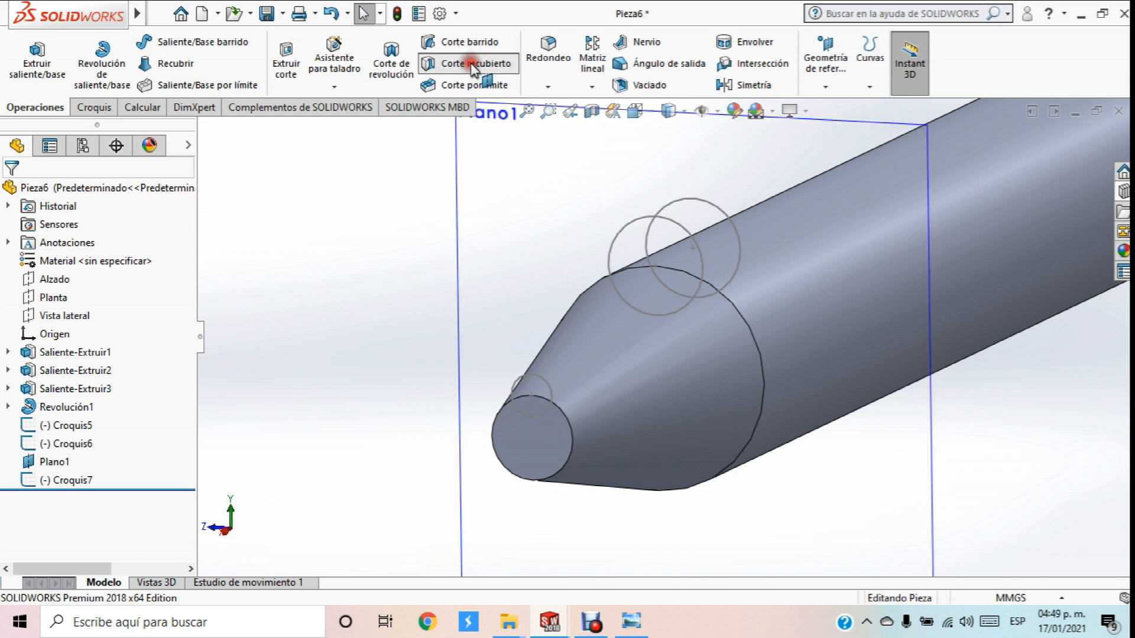
left_click(481, 396)
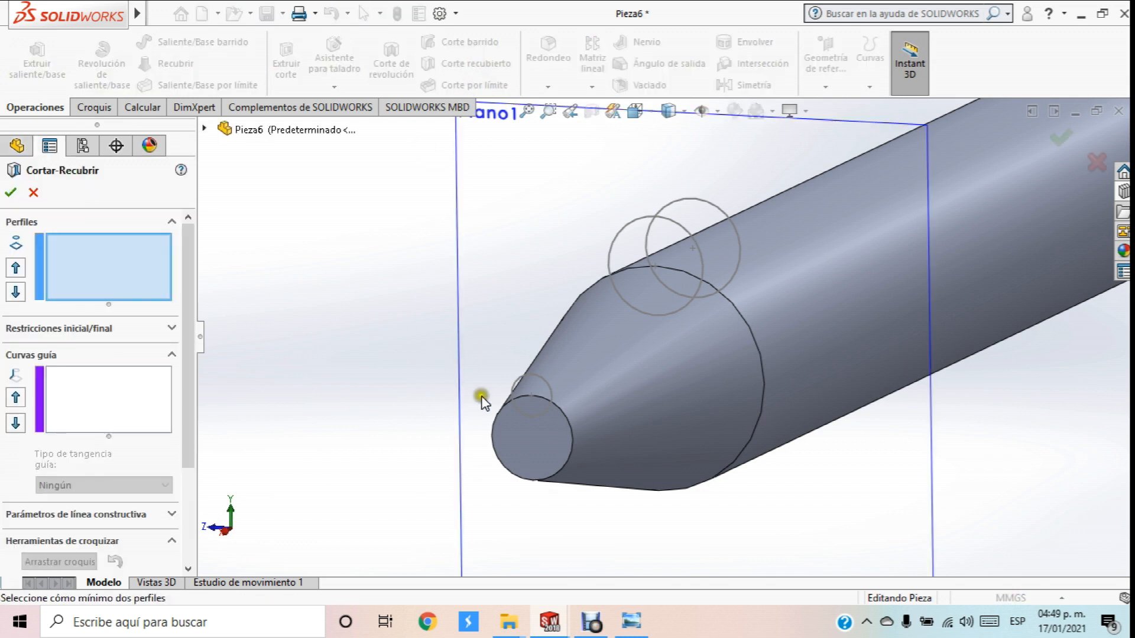
left_click(515, 389)
left_click(619, 232)
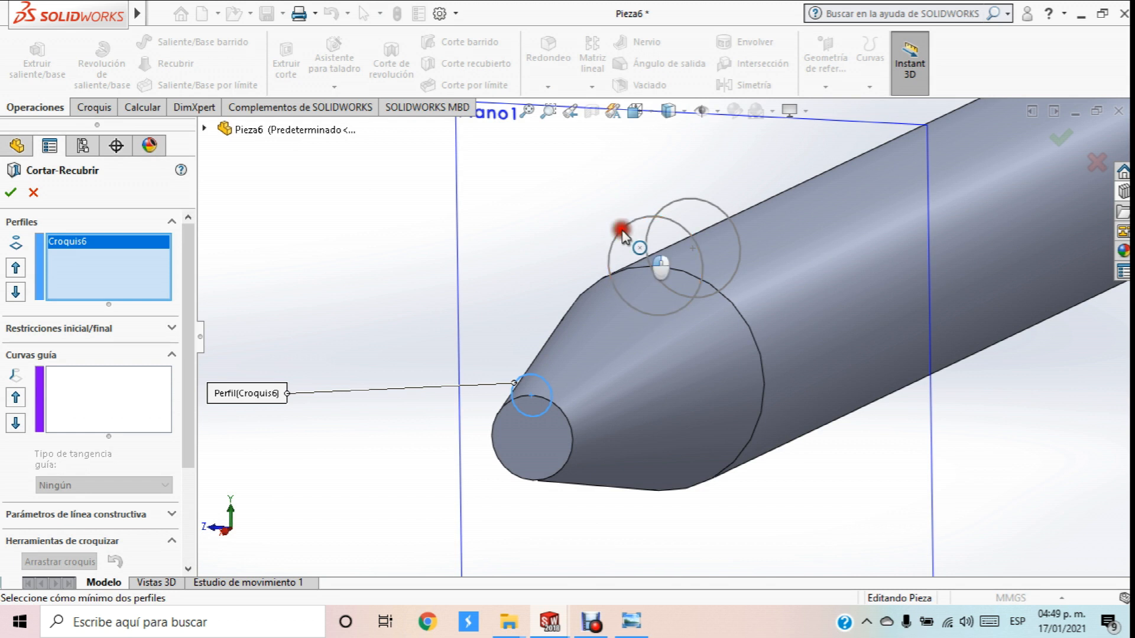
left_click(684, 212)
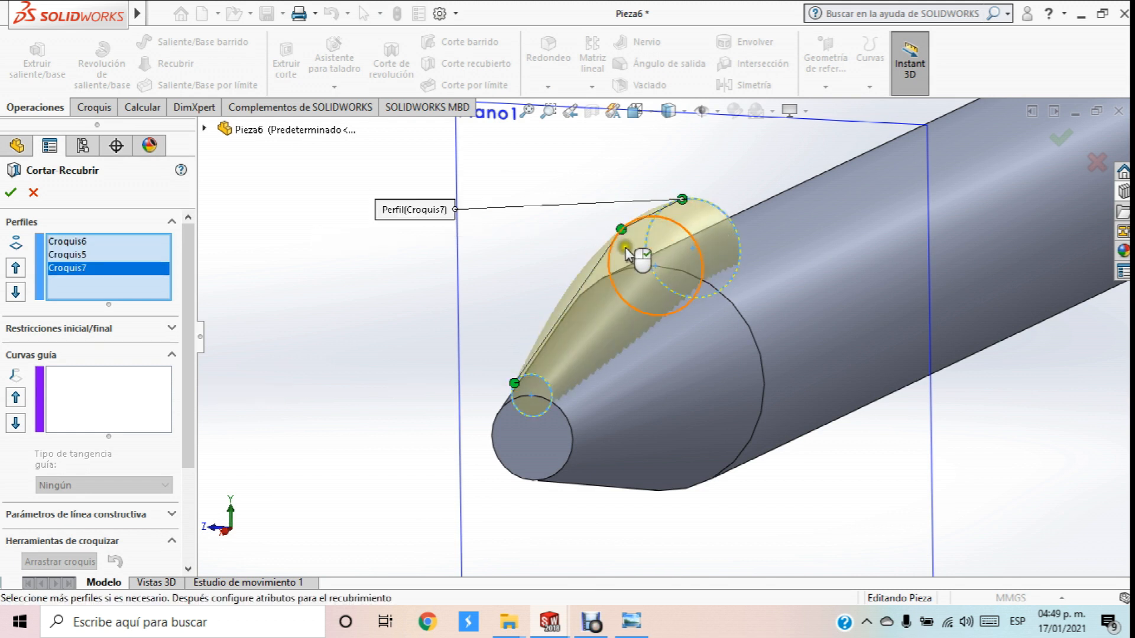
middle_click_drag(618, 264, 669, 363)
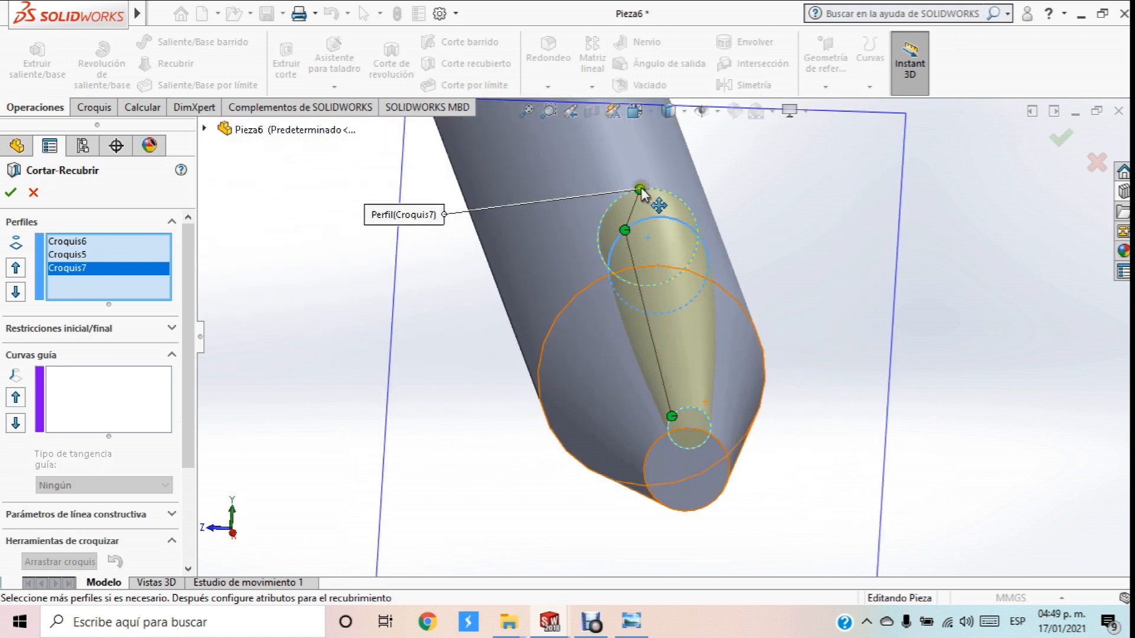
left_click_drag(641, 187, 619, 201)
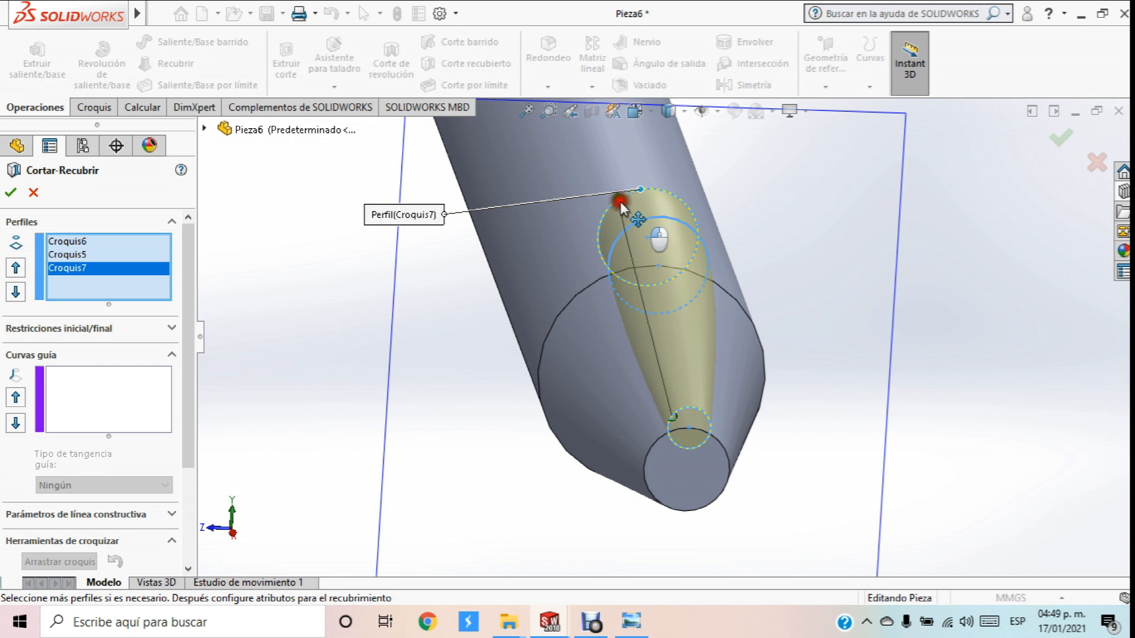
middle_click_drag(725, 185, 732, 326)
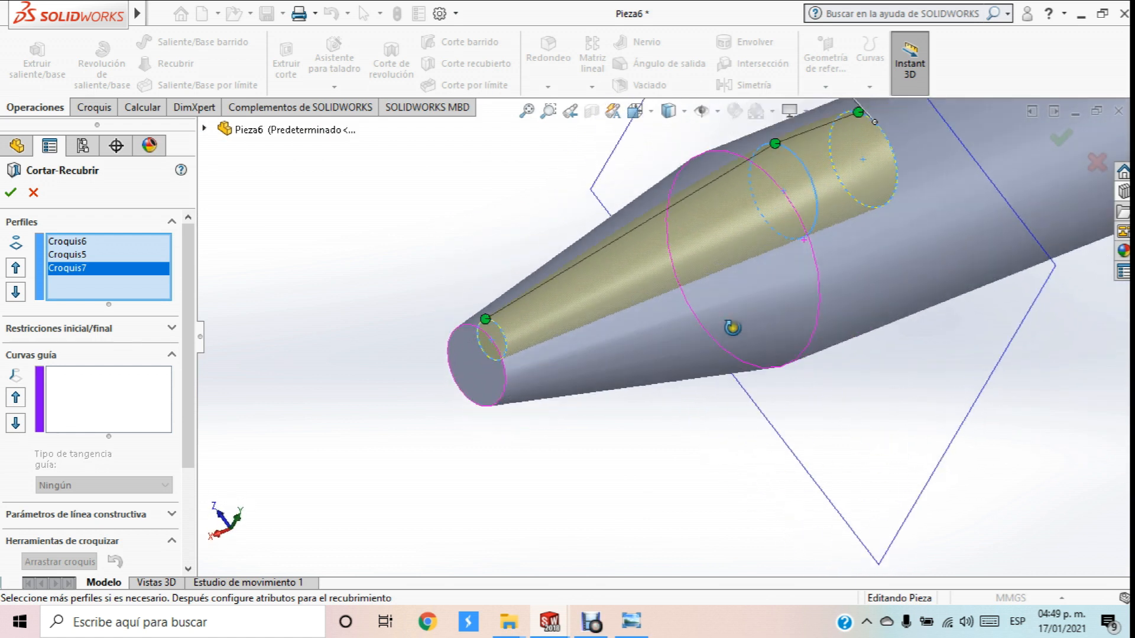
left_click(33, 192)
Create a lofted cut through the three circle sketches, from the small tip circle via the cone's large edge to the circle on Plano1
scroll(559, 228, "up", 4)
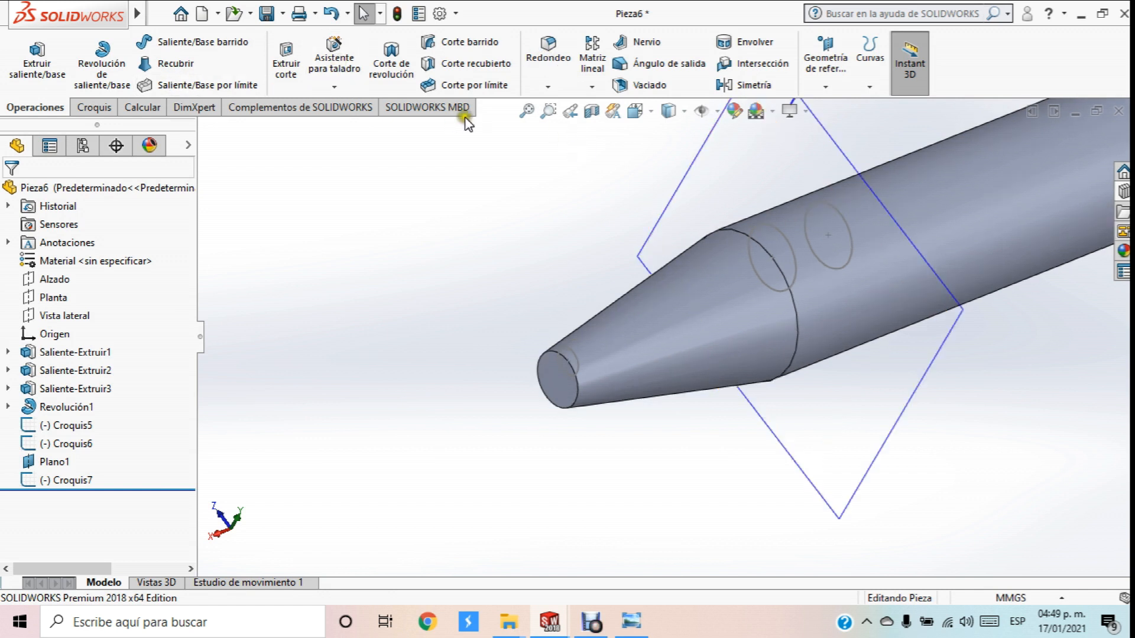
left_click(471, 65)
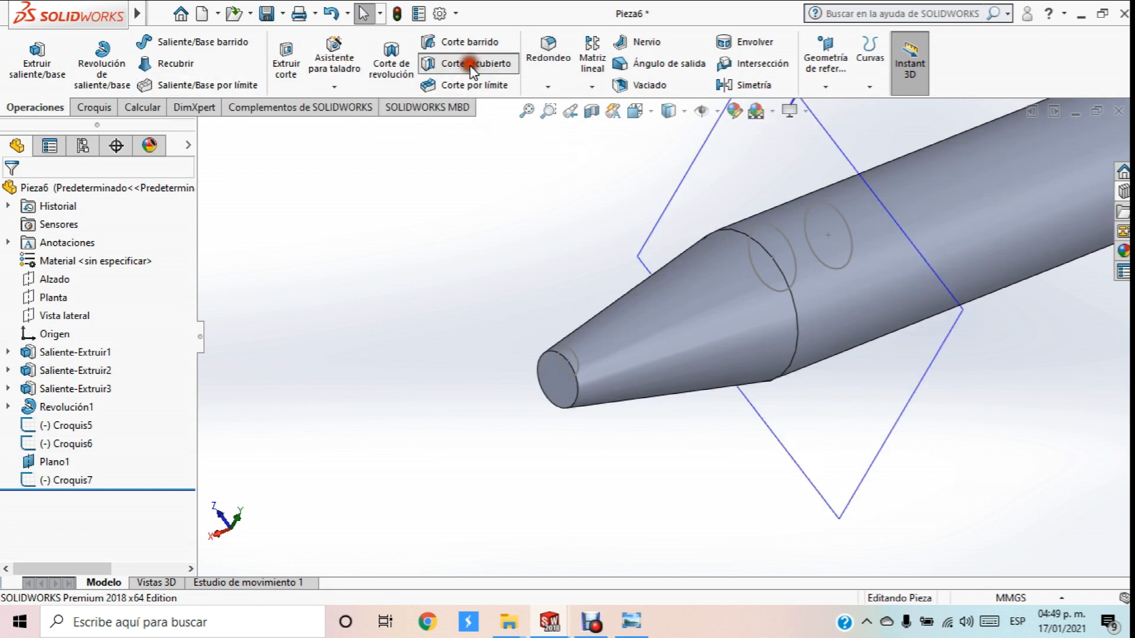
left_click(571, 354)
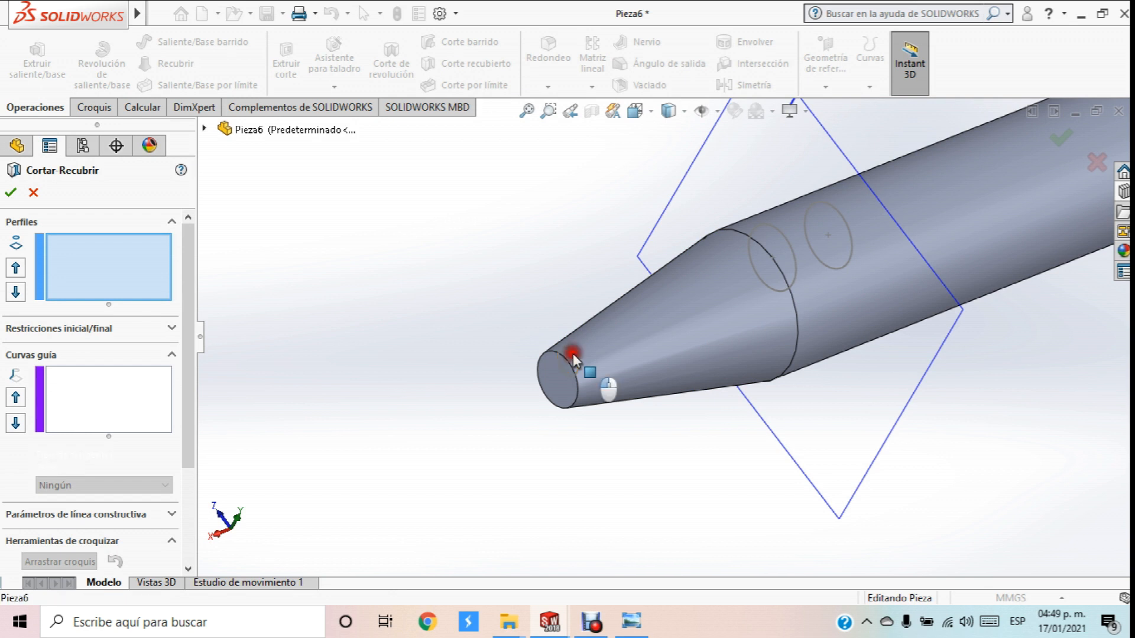
left_click(786, 239)
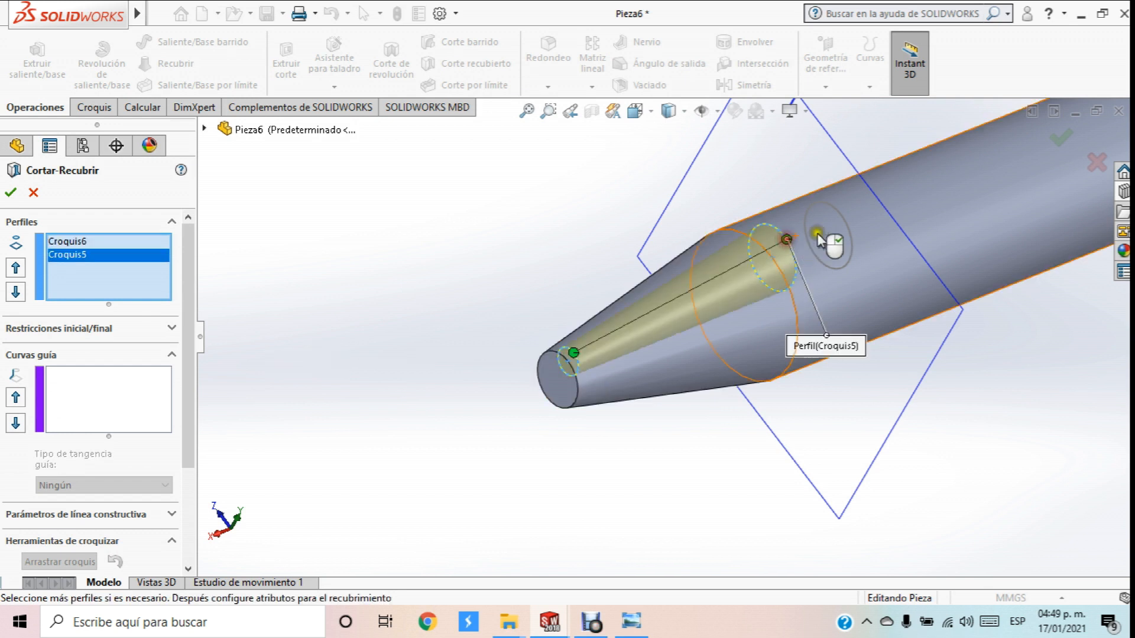
left_click(843, 218)
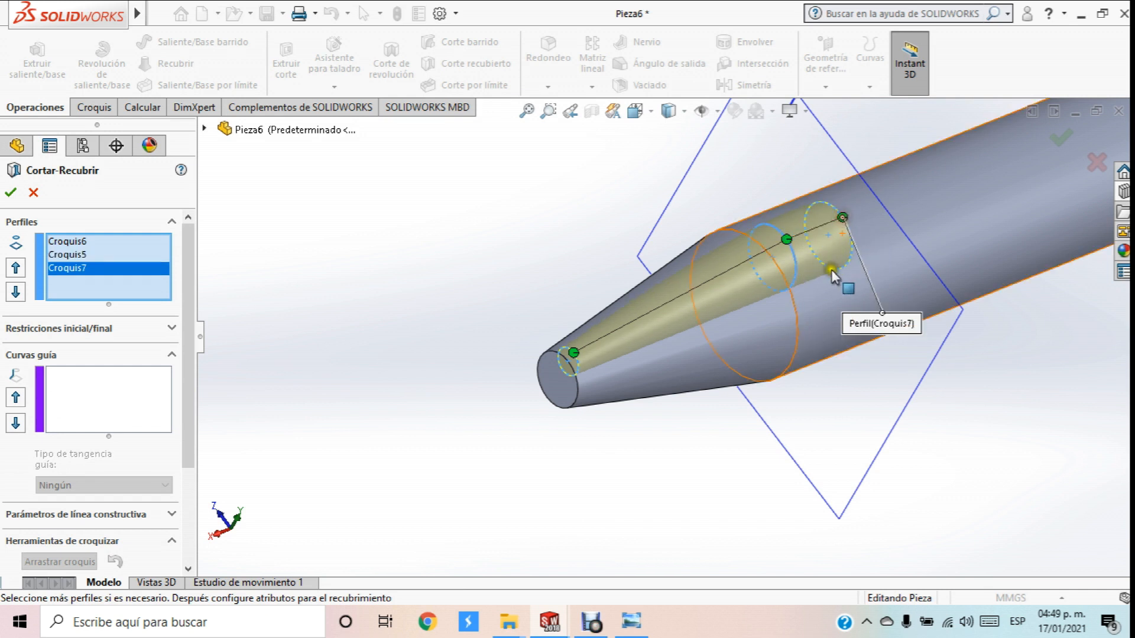
middle_click_drag(792, 183, 744, 175)
scroll(726, 266, "down", 3)
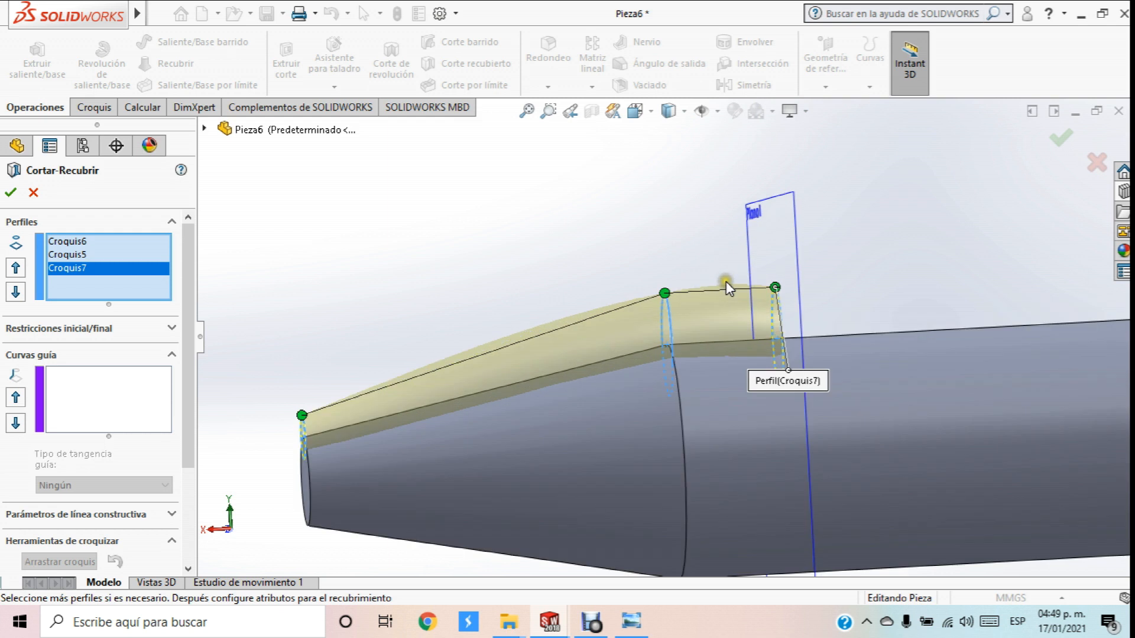
left_click(13, 191)
middle_click_drag(567, 236, 664, 339)
key("Escape")
scroll(791, 194, "down", 8)
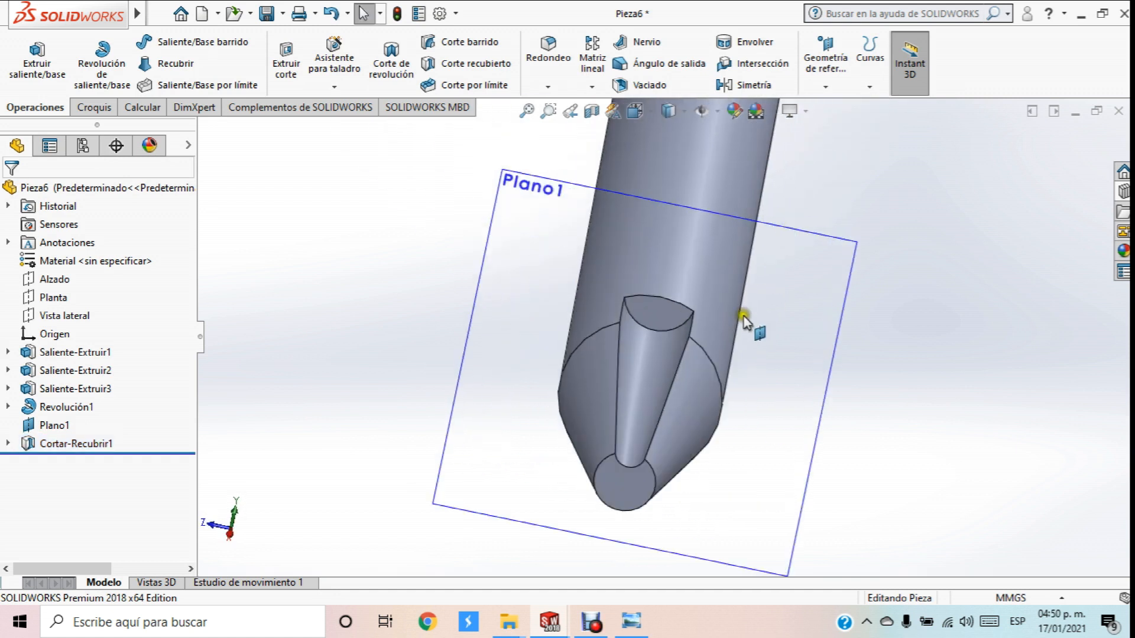
Fillet the inner and outer edges at the flute's closed end on the shank with a 0.3 mm radius
left_click(549, 52)
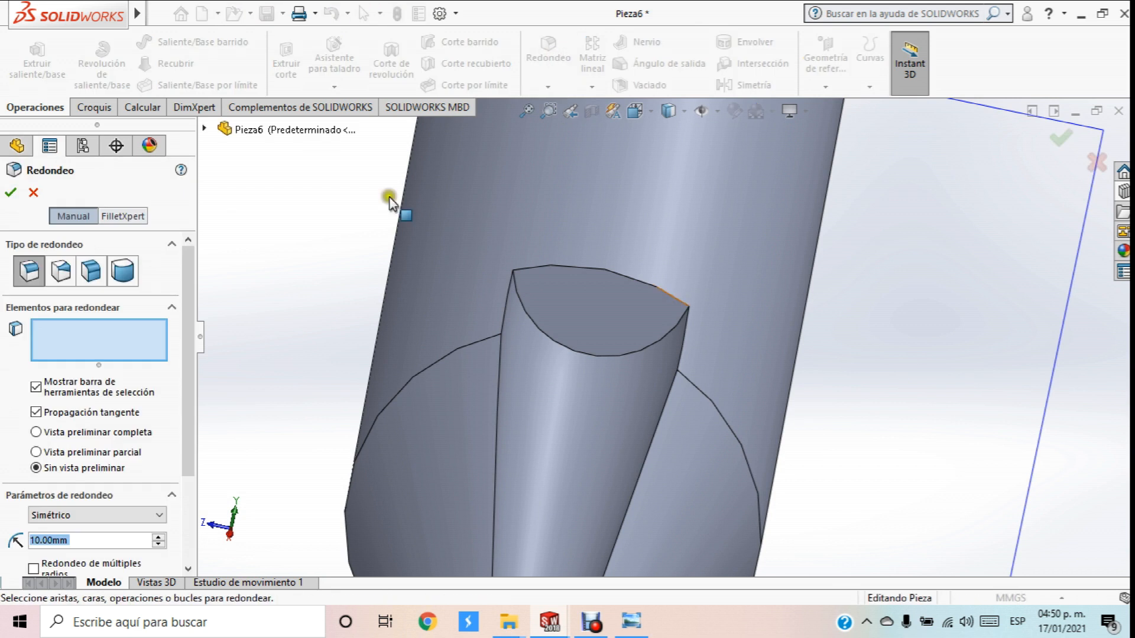
left_click(90, 538)
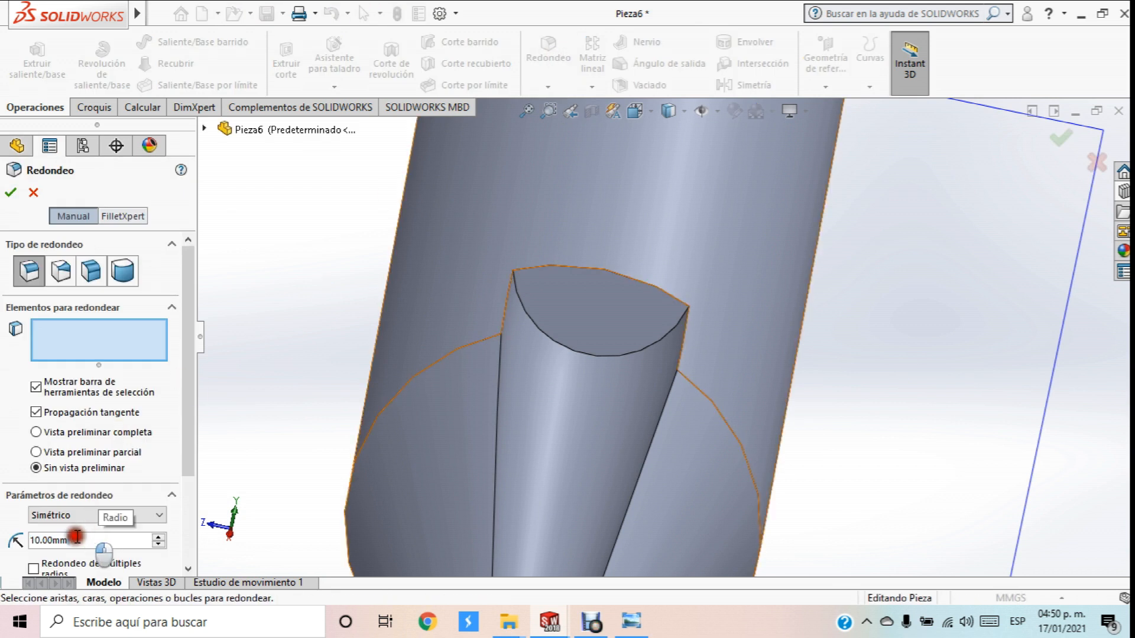
left_click_drag(89, 536, 5, 543)
type(".2")
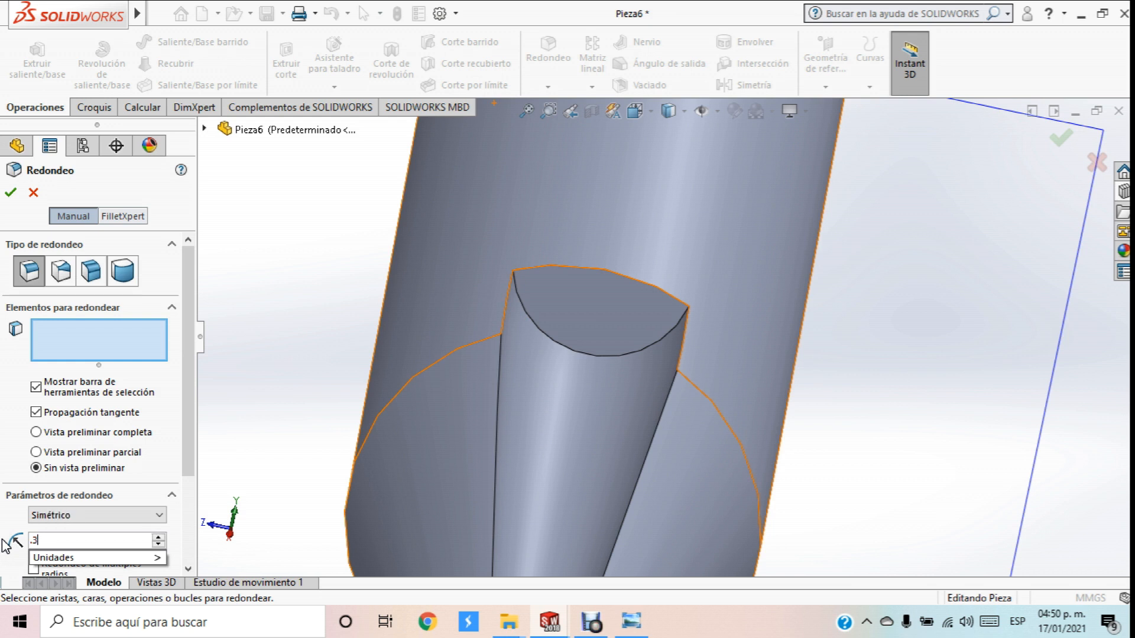
key("Return")
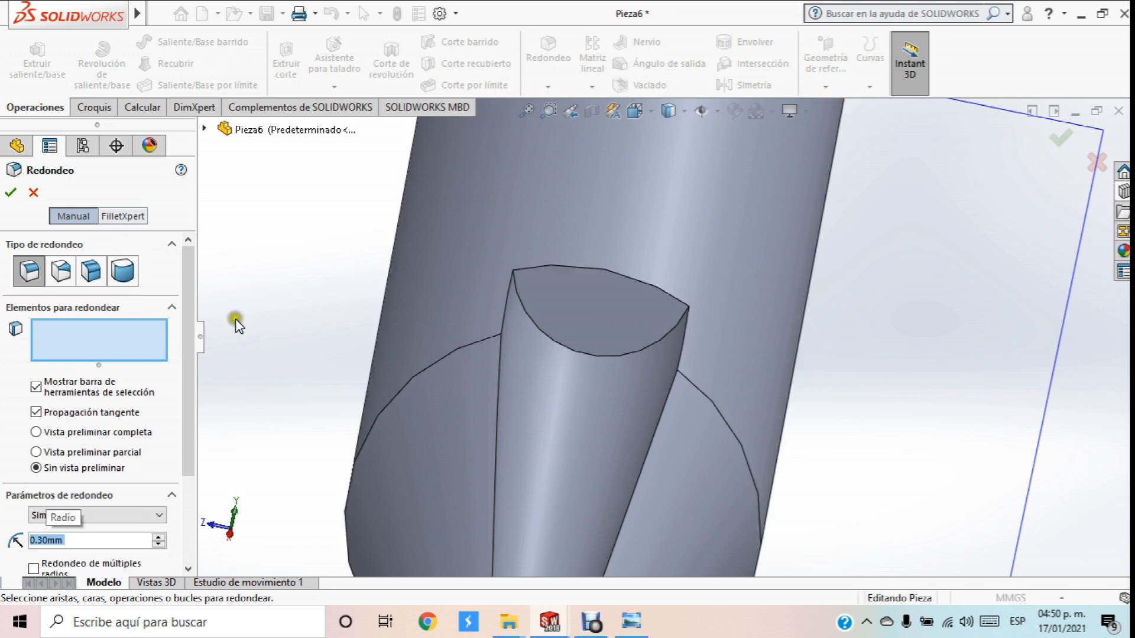
left_click(523, 307)
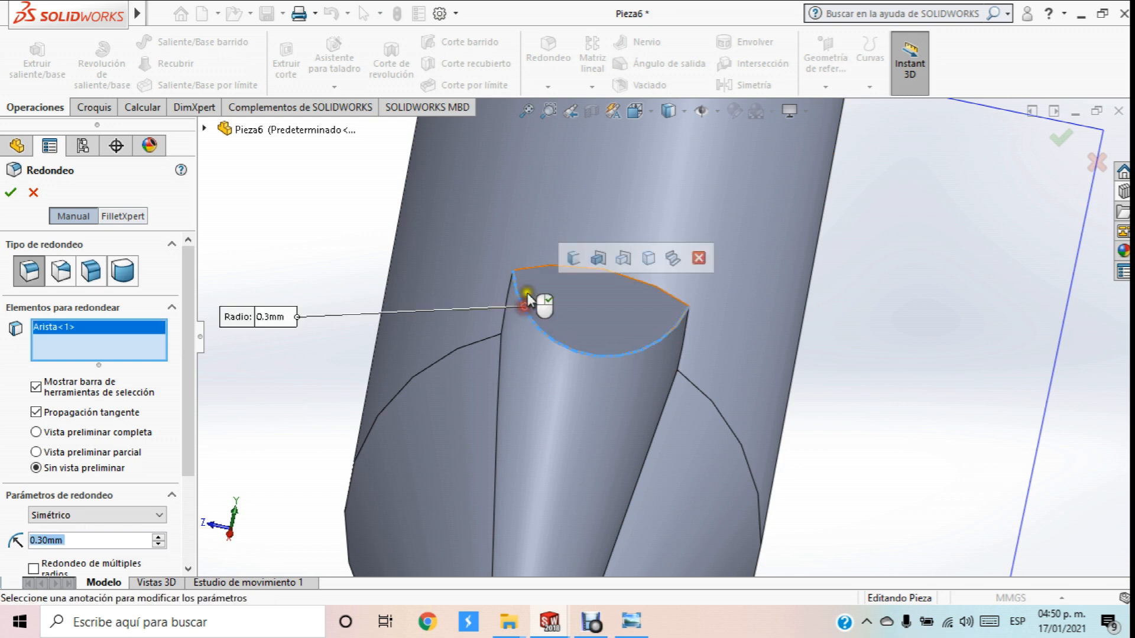
left_click(537, 268)
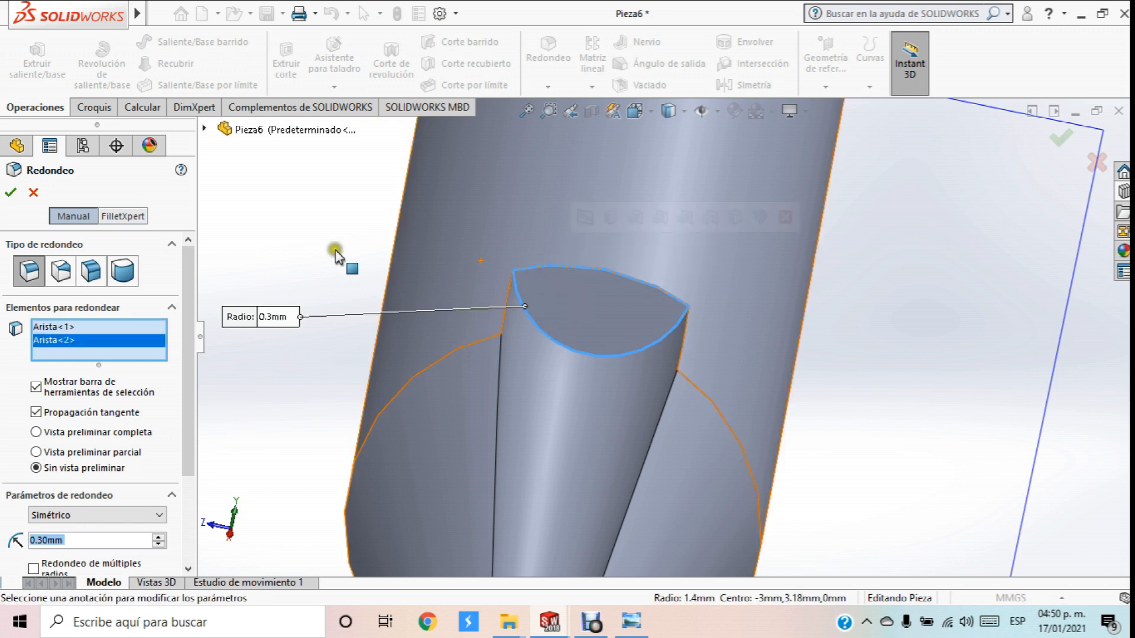
left_click(11, 194)
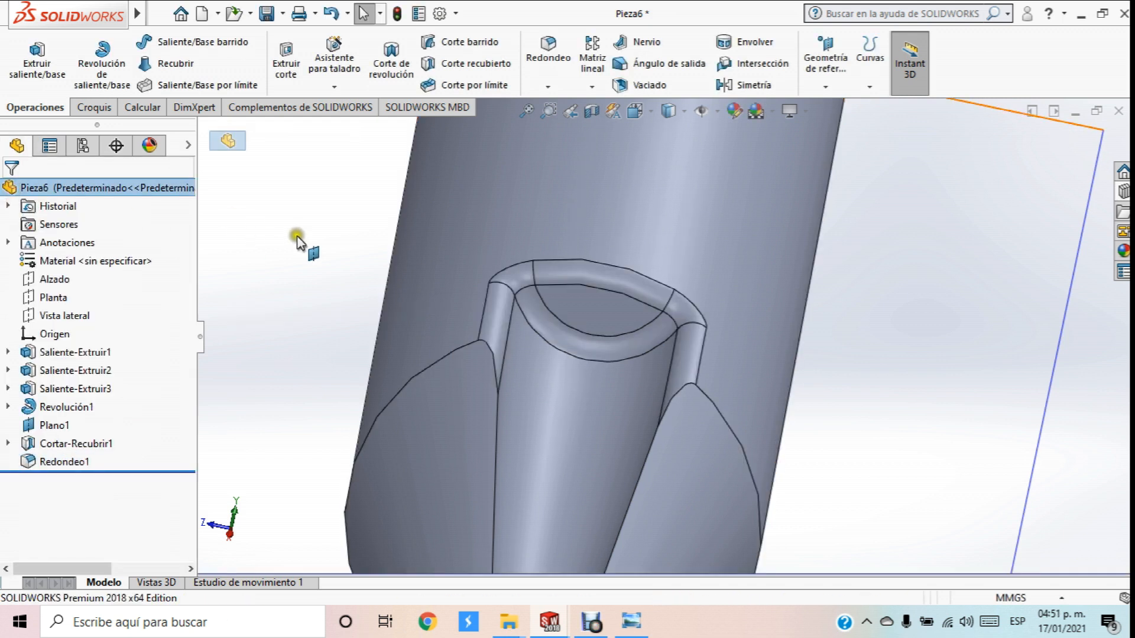
Start a circular pattern and choose the flute's lofted cut and its fillet as the features to repeat
left_click(531, 242)
scroll(861, 329, "up", 5)
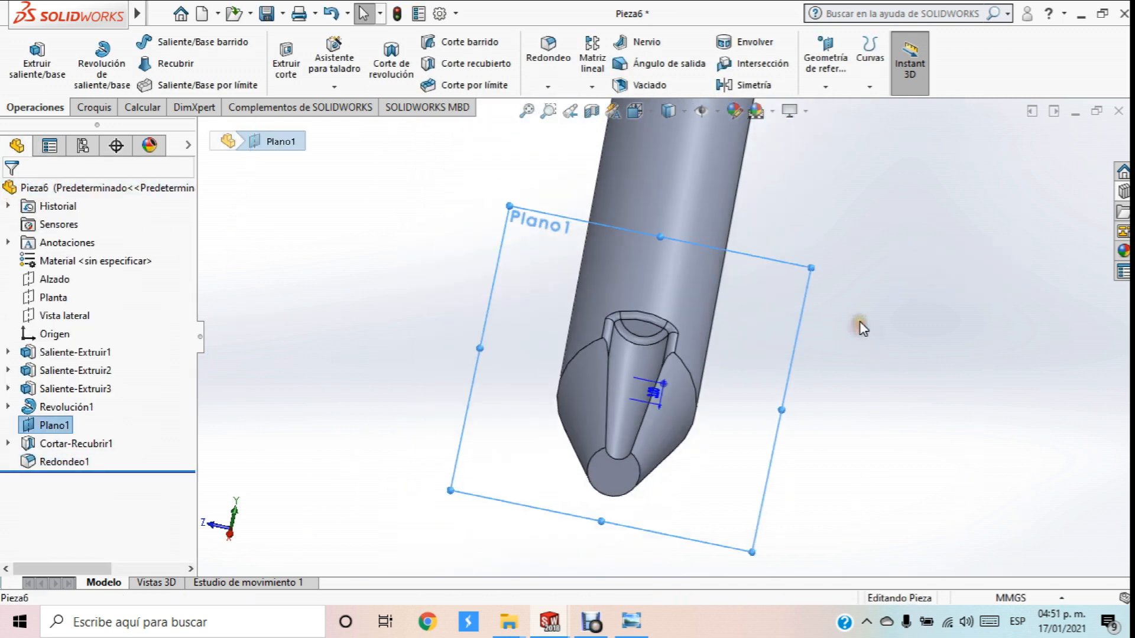
middle_click_drag(840, 332, 338, 335)
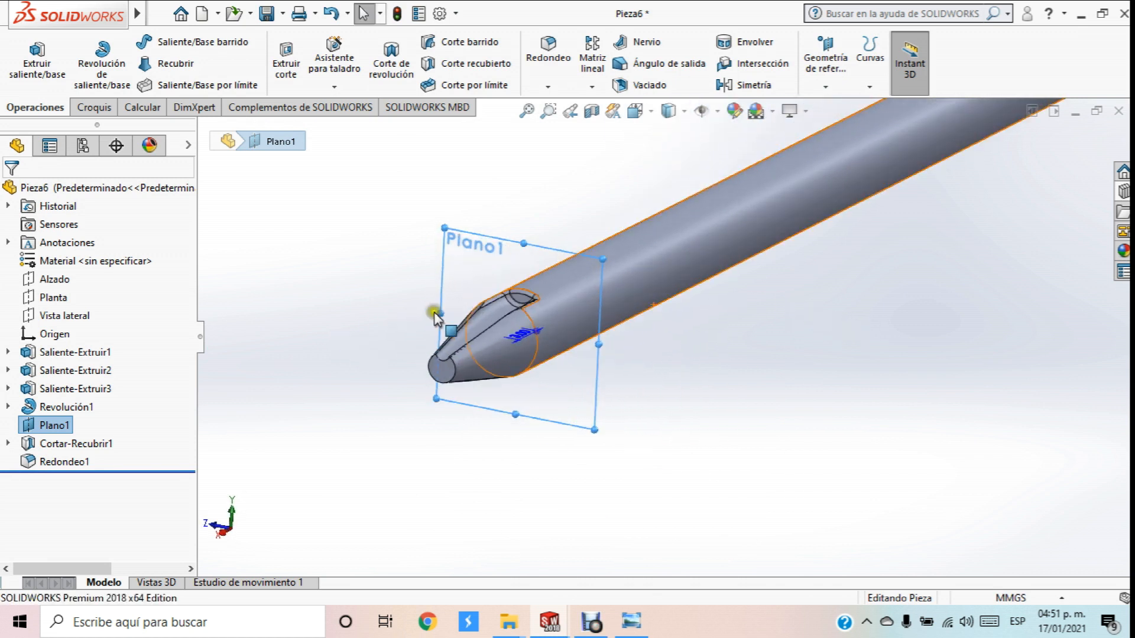
scroll(372, 325, "down", 3)
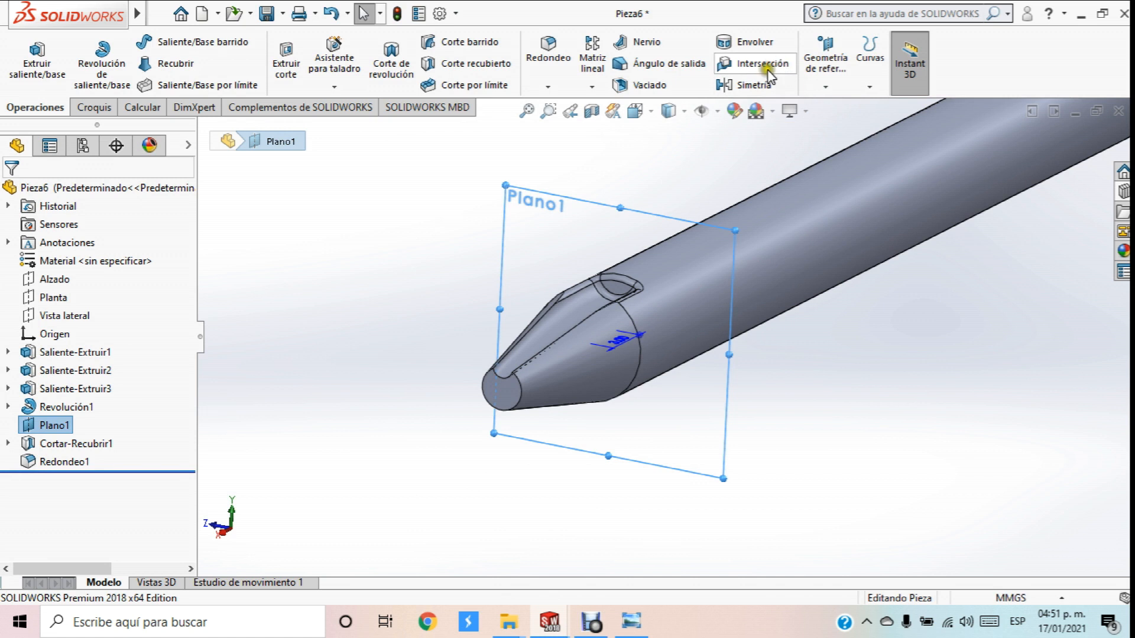
left_click(593, 88)
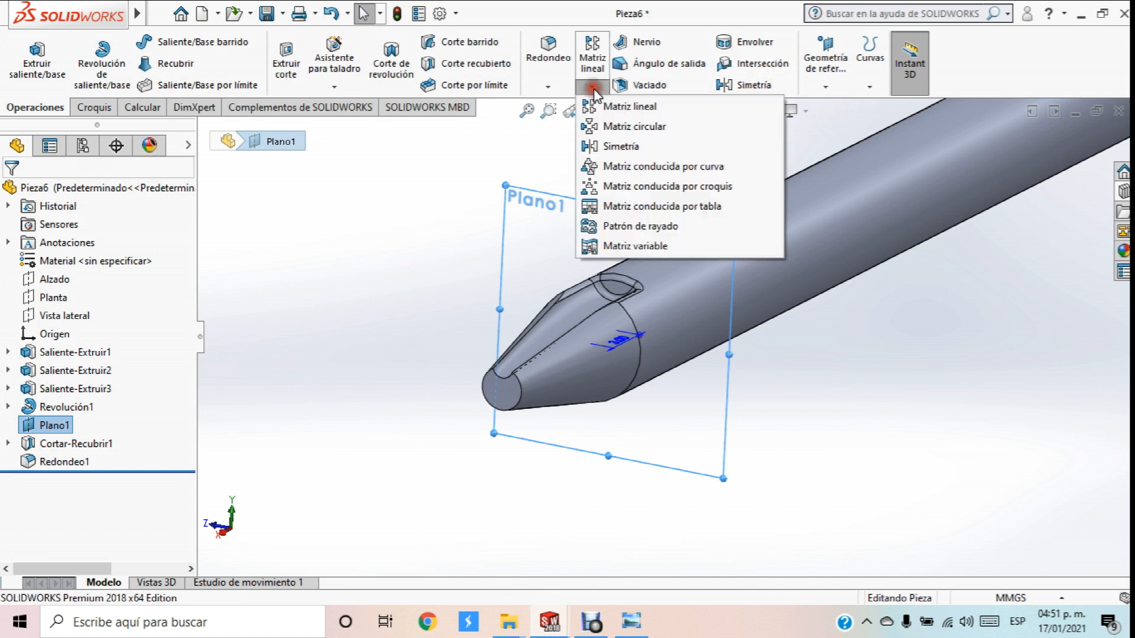
left_click(637, 127)
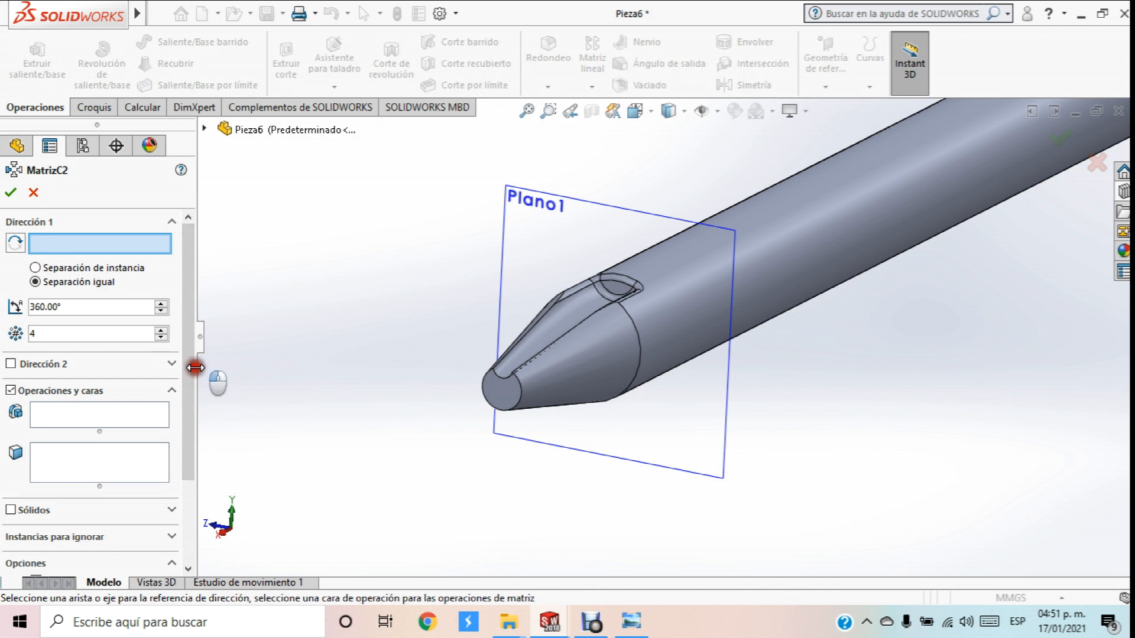
left_click(136, 415)
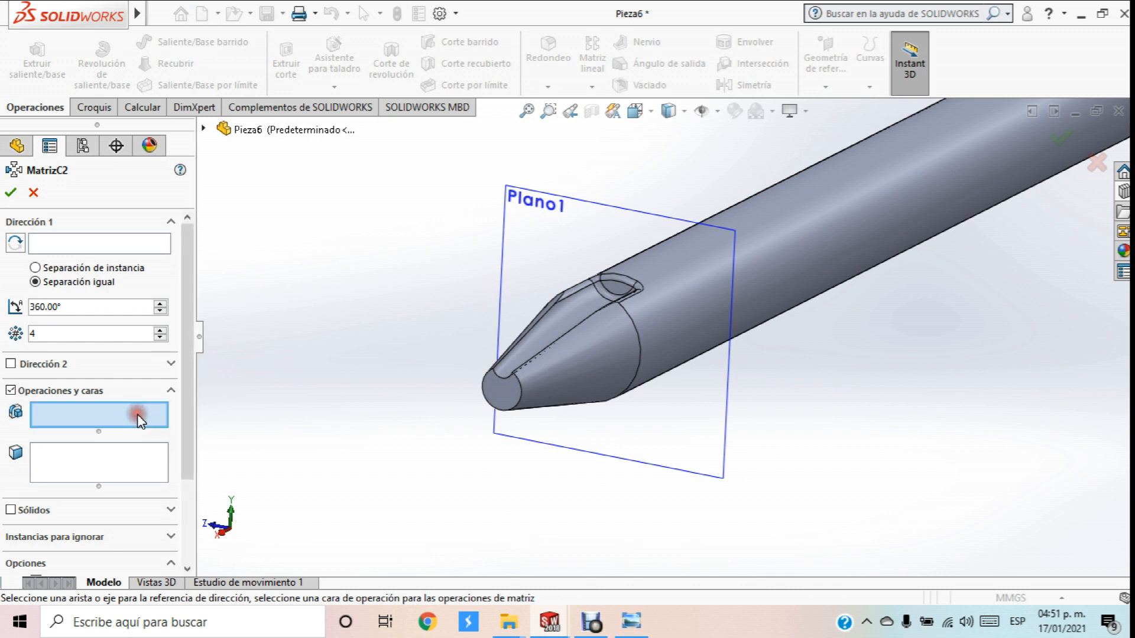
left_click(608, 299)
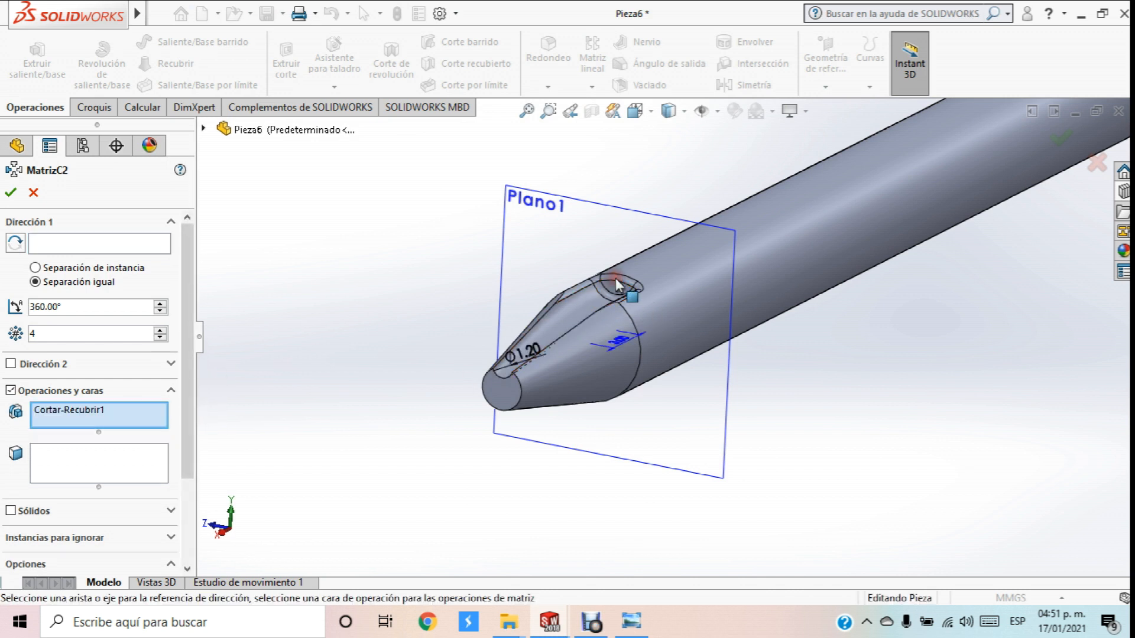
scroll(616, 278, "down", 3)
left_click(558, 311)
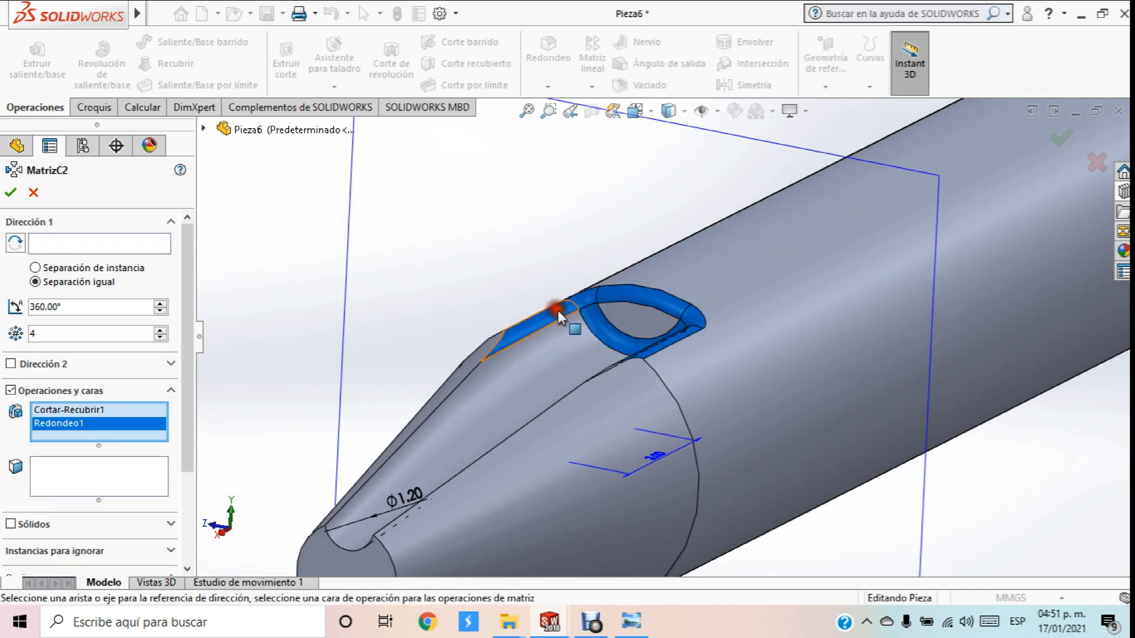
scroll(430, 325, "up", 3)
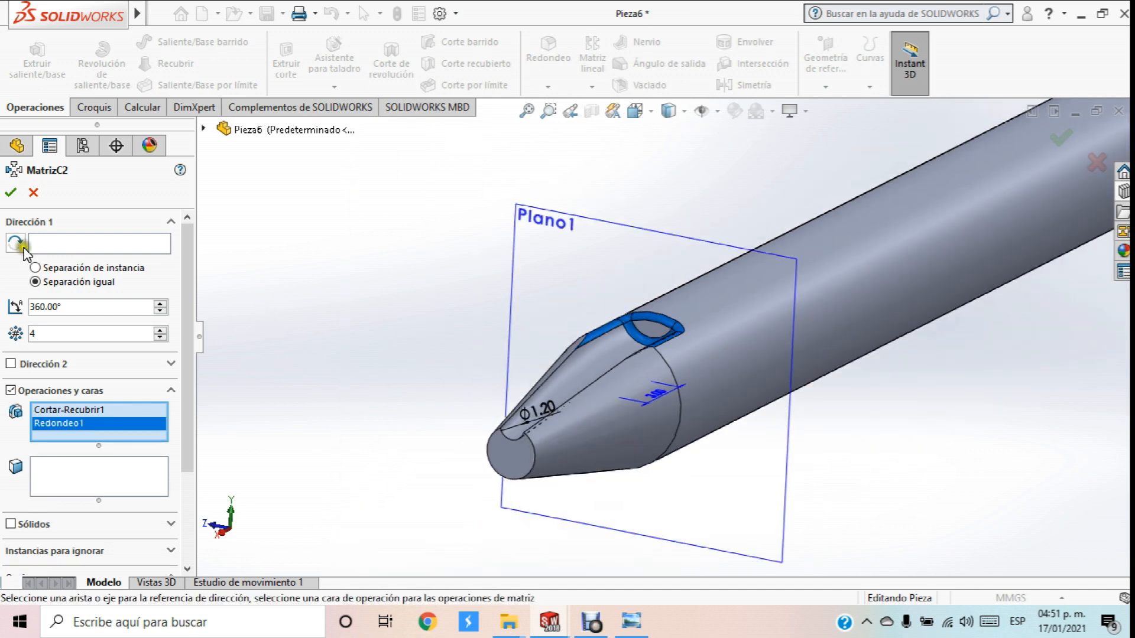
Set the tip's circular end edge as the pattern axis and create four equally spaced instances over 360°
left_click(58, 247)
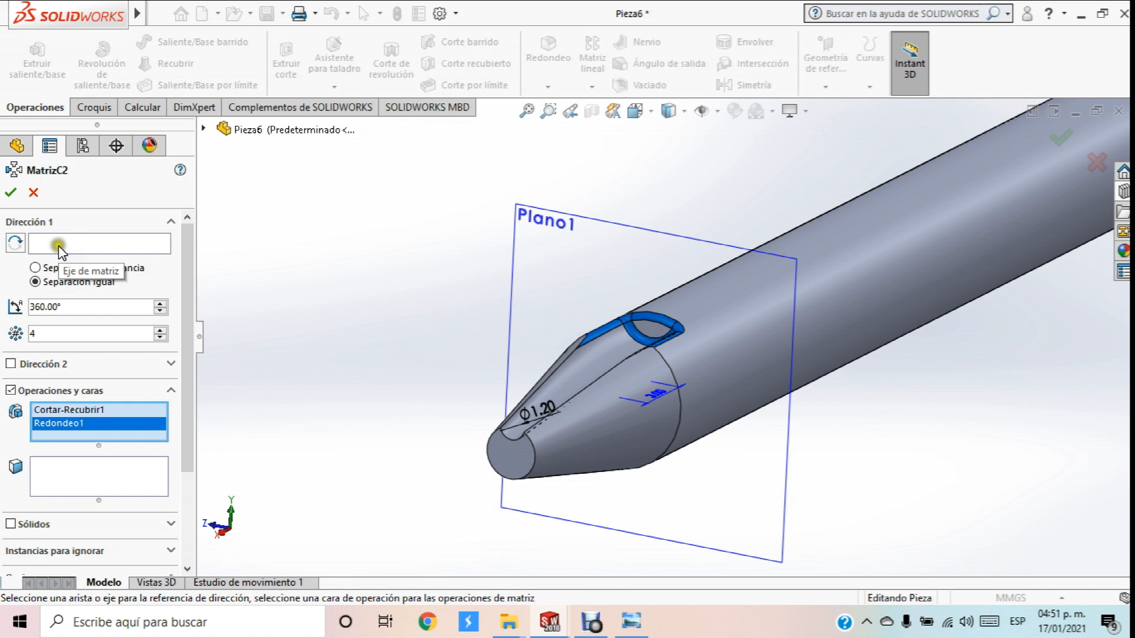
left_click(57, 244)
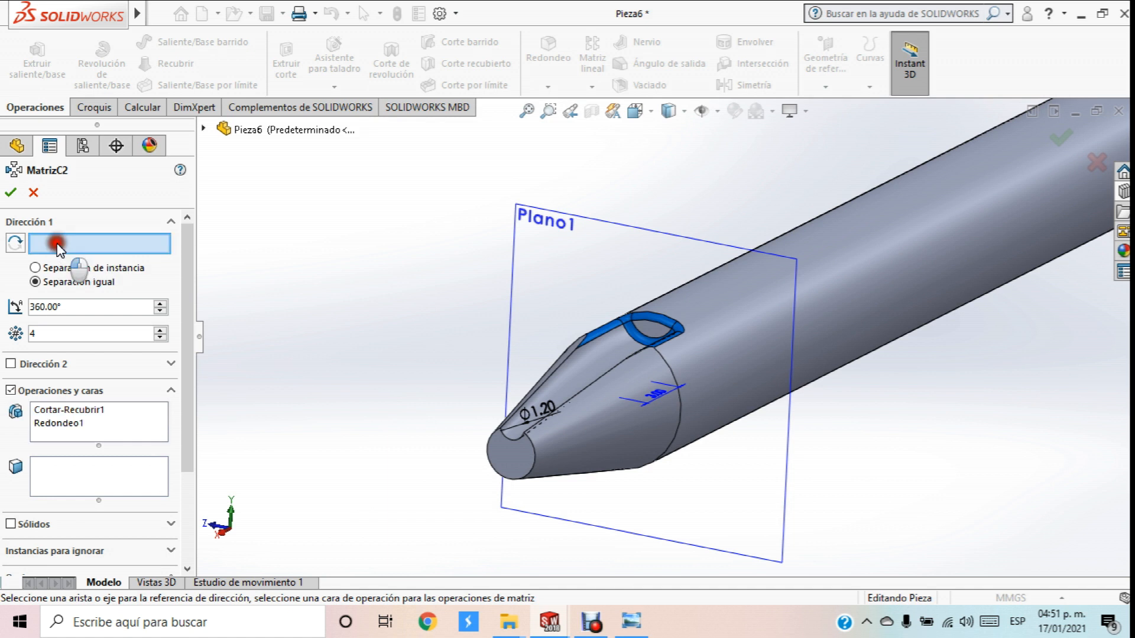
left_click(533, 461)
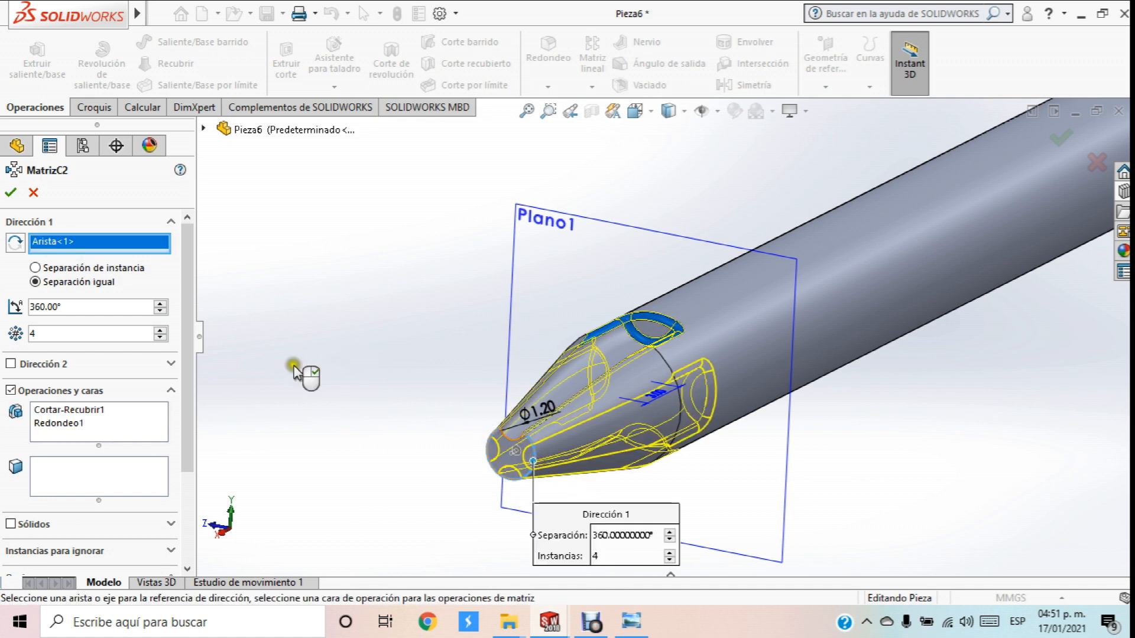
left_click(9, 192)
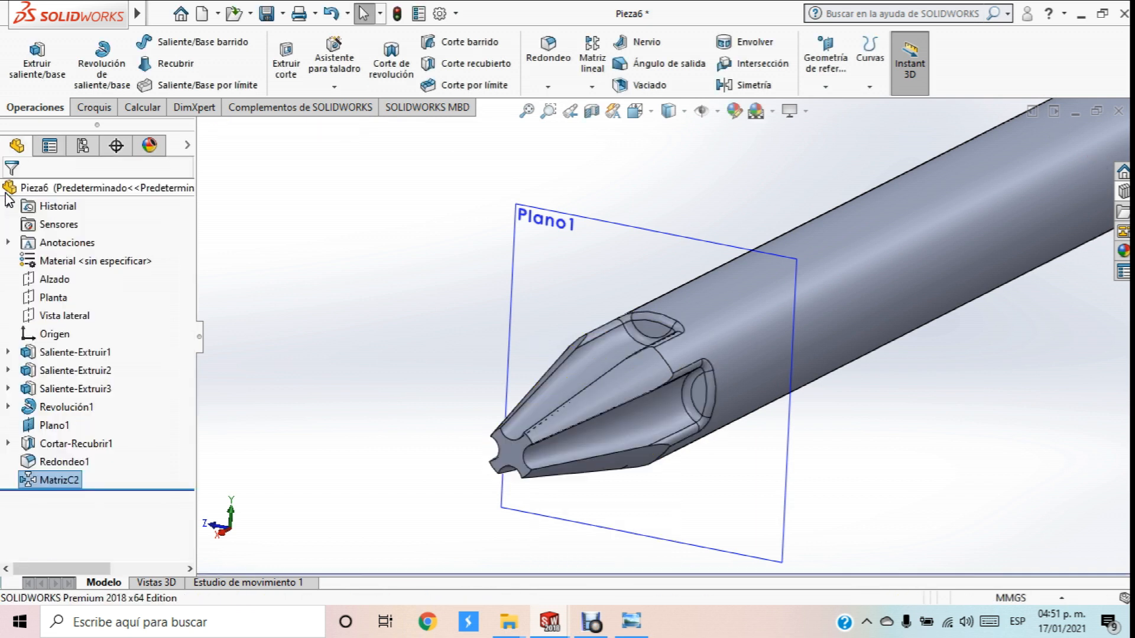
Examine the four patterned flutes on the tip and the overall shape of the collared shank
scroll(260, 224, "up", 4)
middle_click_drag(471, 273, 525, 303)
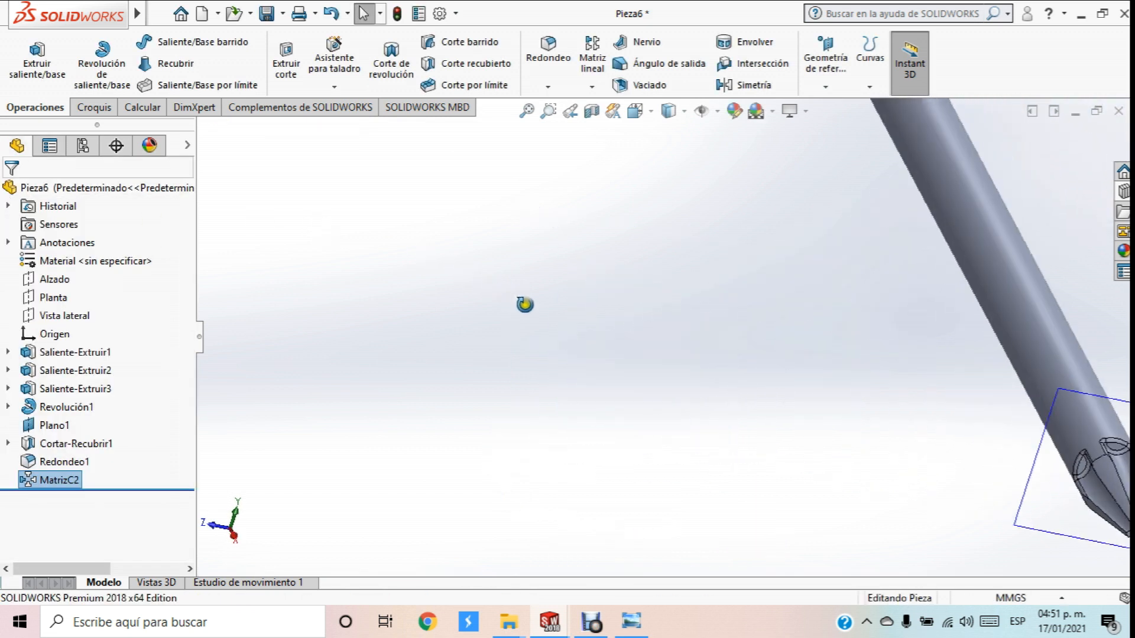
scroll(688, 290, "up", 5)
scroll(793, 362, "down", 8)
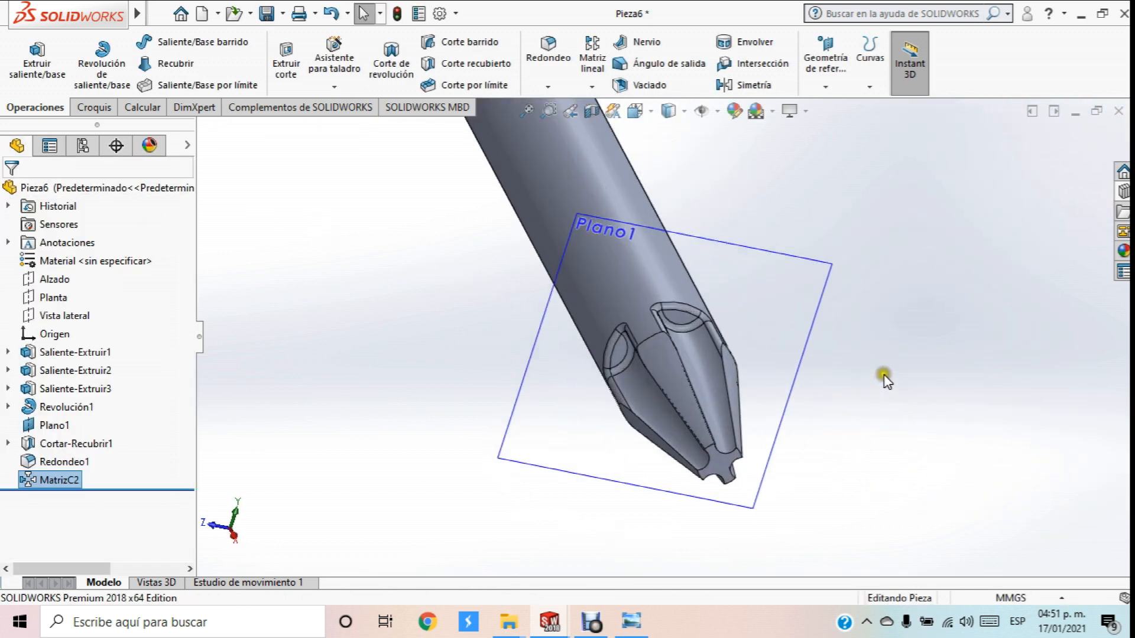
scroll(663, 322, "up", 5)
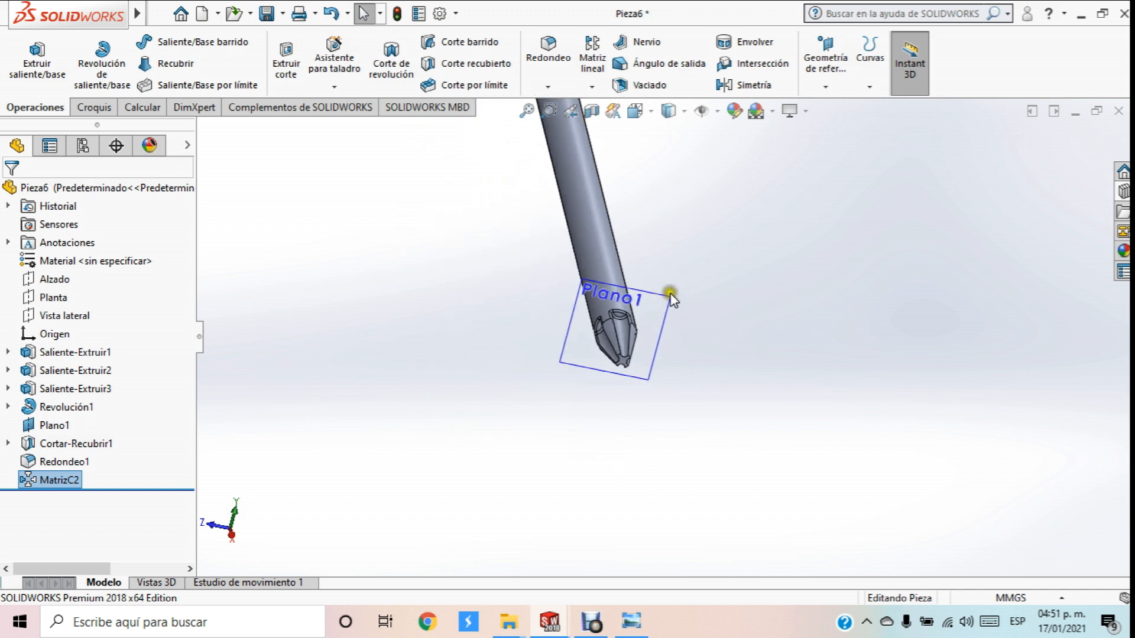
middle_click_drag(683, 279, 642, 290)
scroll(643, 290, "down", 3)
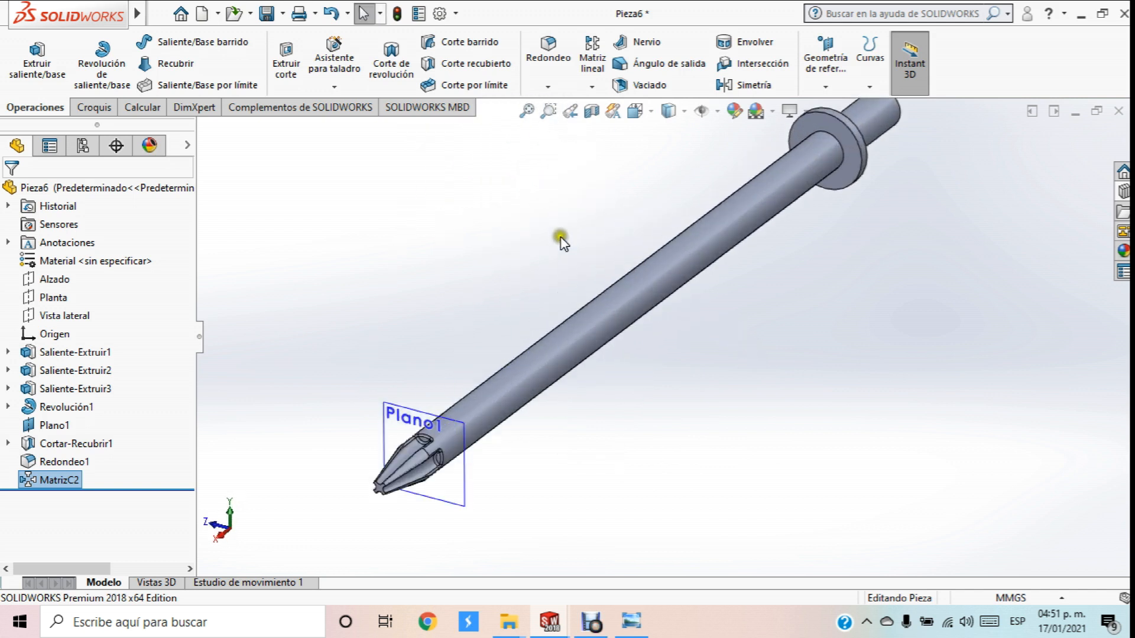
Save the shank part as Espiga.SLDPRT, replacing the existing file of that name
mouse_move(138, 13)
left_click(247, 13)
mouse_move(171, 17)
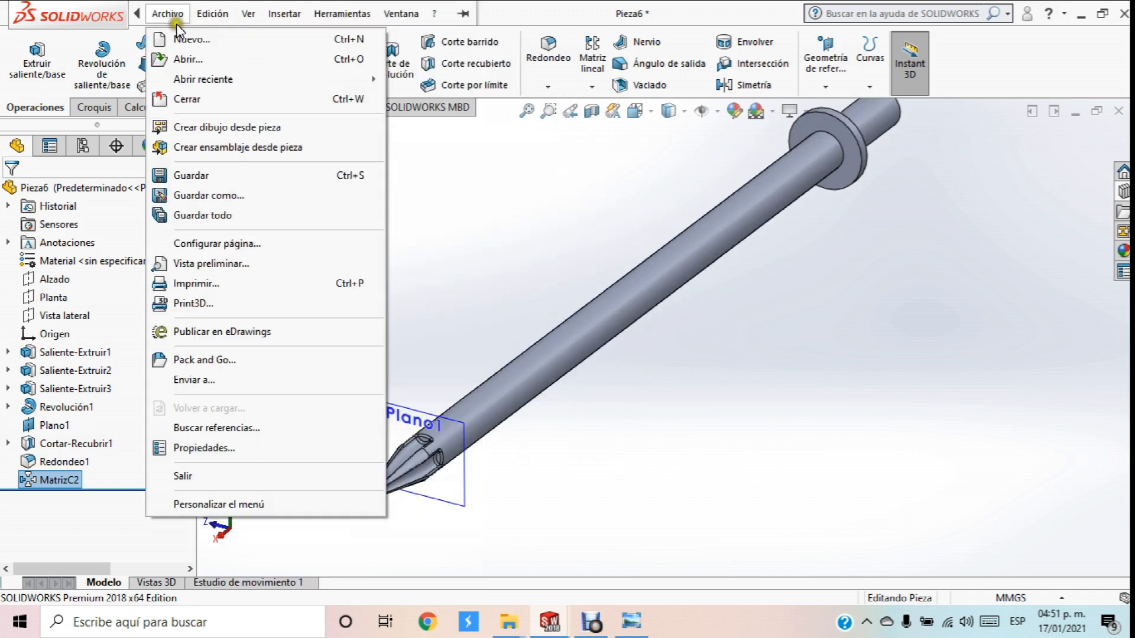
left_click(207, 195)
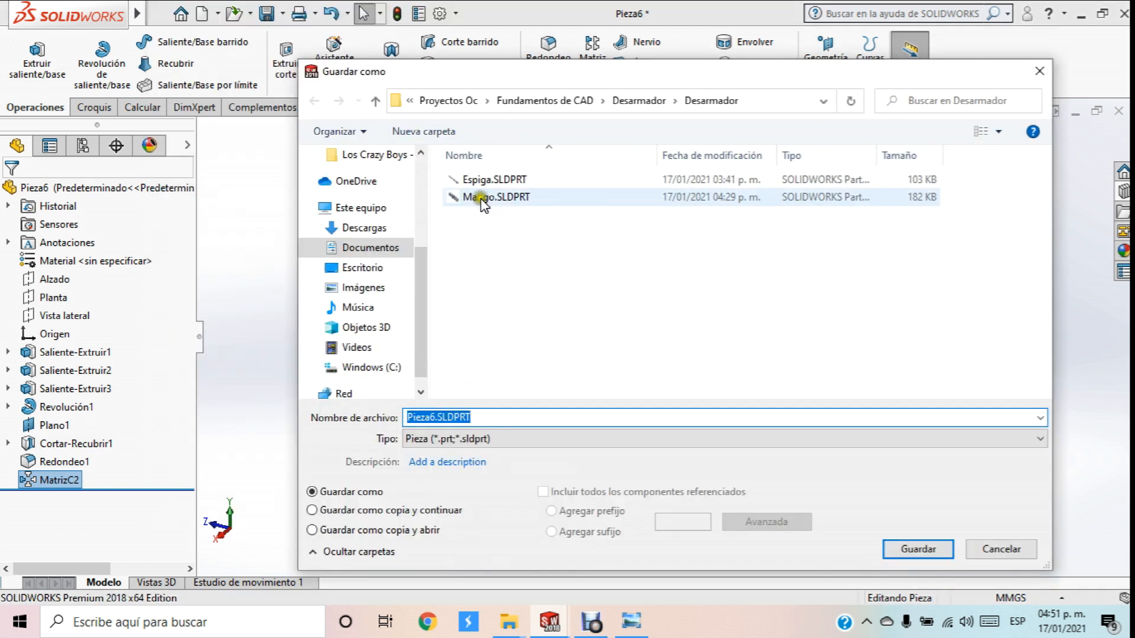
double_click(494, 180)
left_click(618, 318)
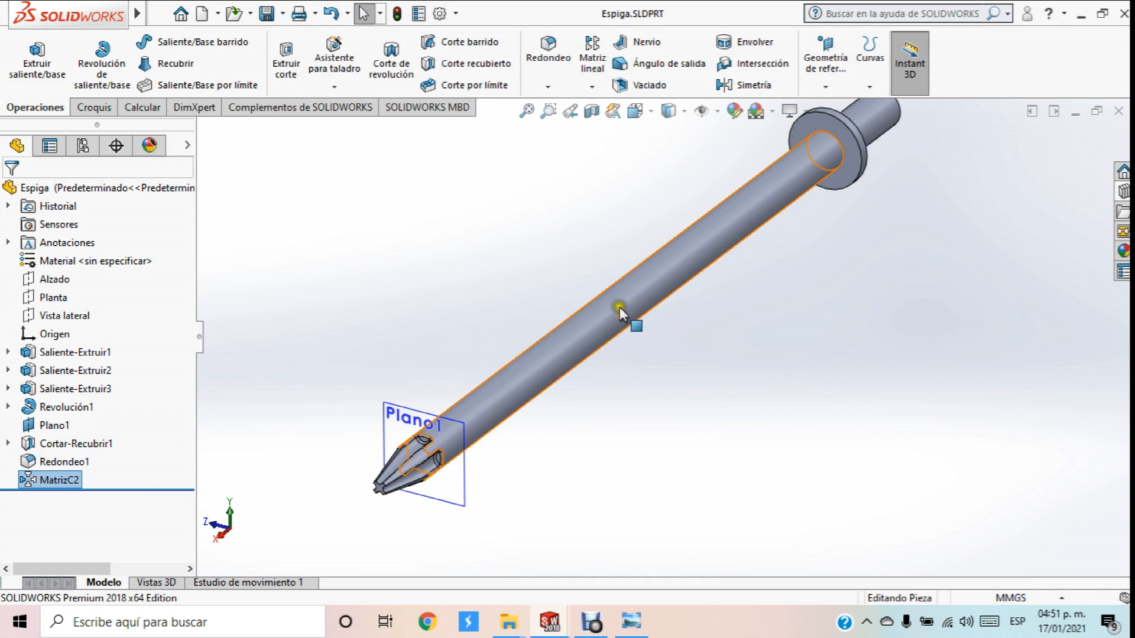
scroll(706, 342, "up", 4)
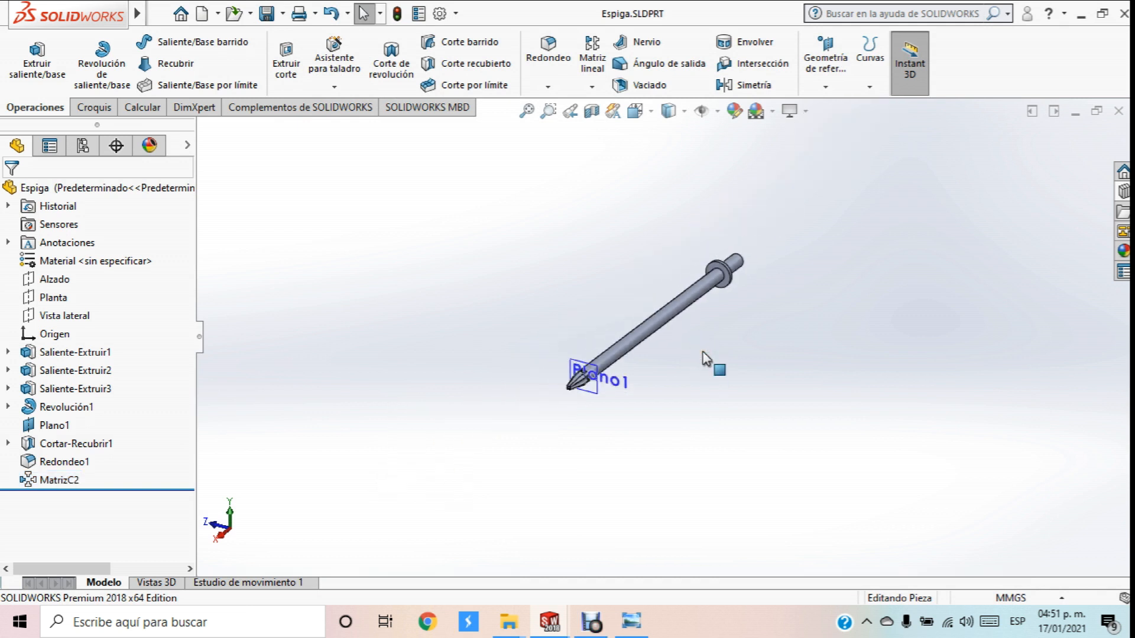
Create a new assembly and place the Mango handle in it as the first component
left_click(202, 13)
double_click(603, 263)
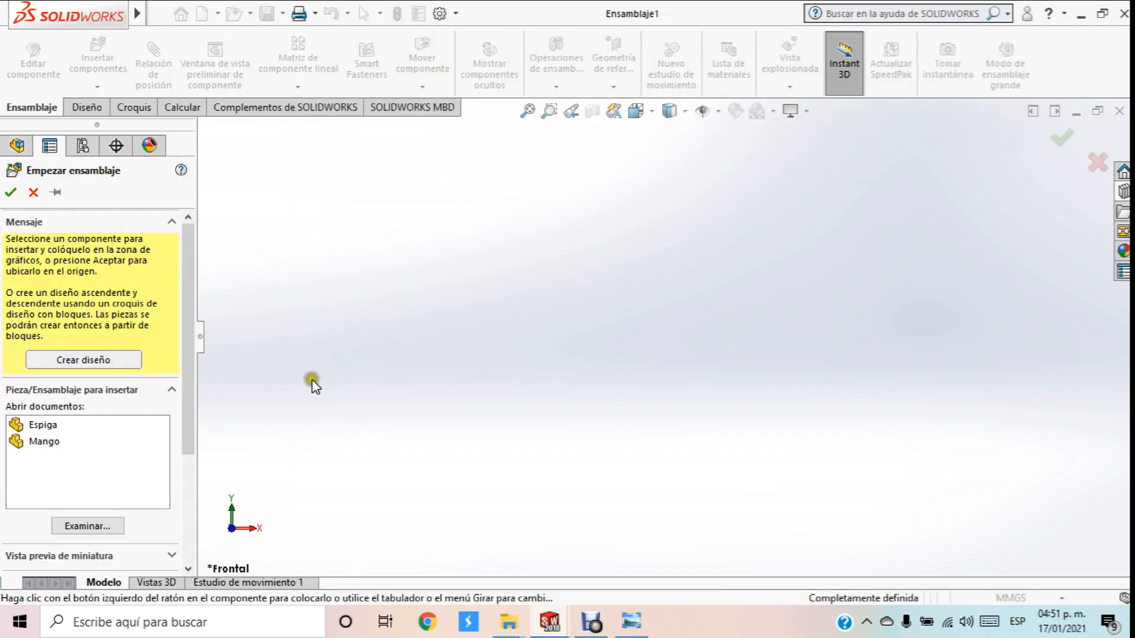
left_click(57, 443)
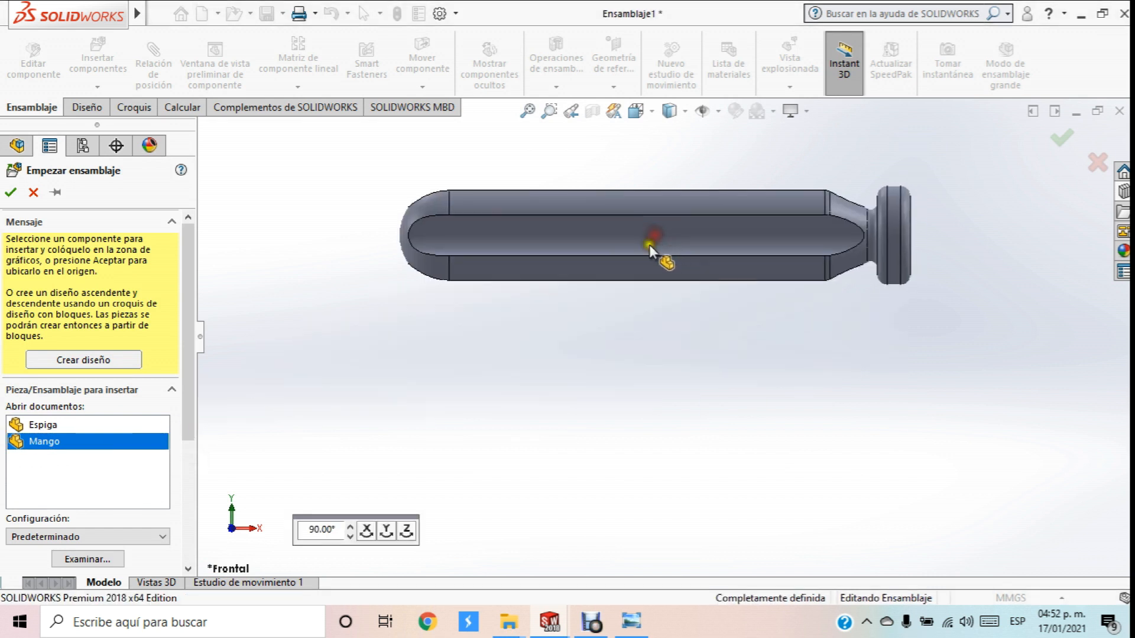
left_click(666, 243)
Insert the Espiga shank into the assembly, placing it freely above the handle
left_click(97, 47)
left_click(39, 400)
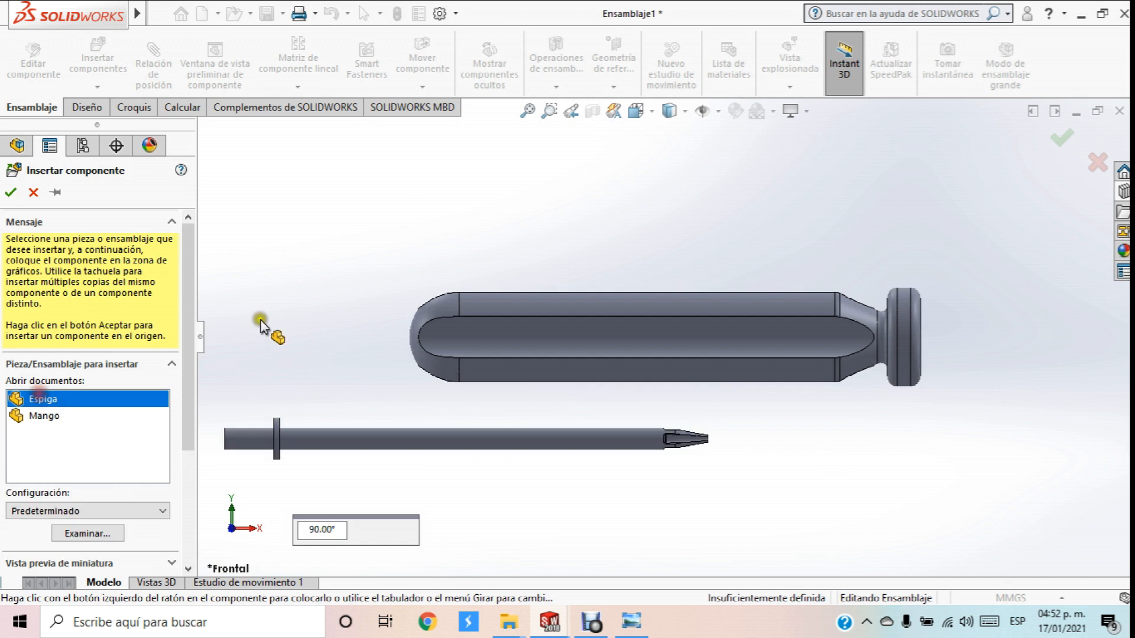
left_click(766, 185)
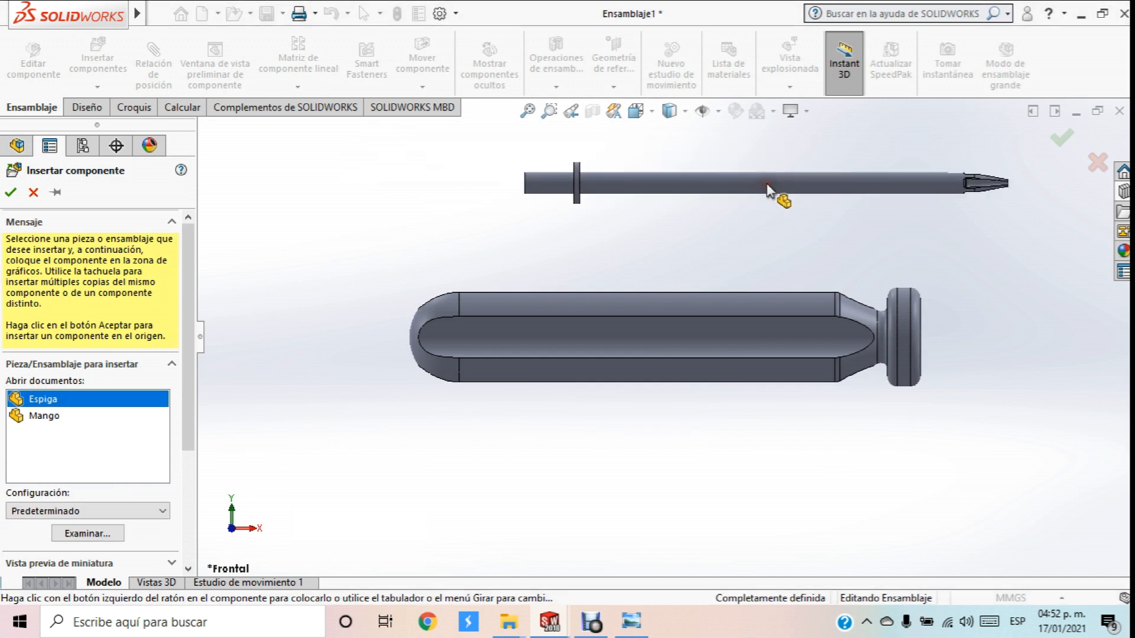
Start a coincident mate and select the shank collar's circular edge on the short-stub side as its first reference
scroll(885, 235, "up", 4)
middle_click_drag(882, 242, 657, 352)
scroll(739, 201, "down", 3)
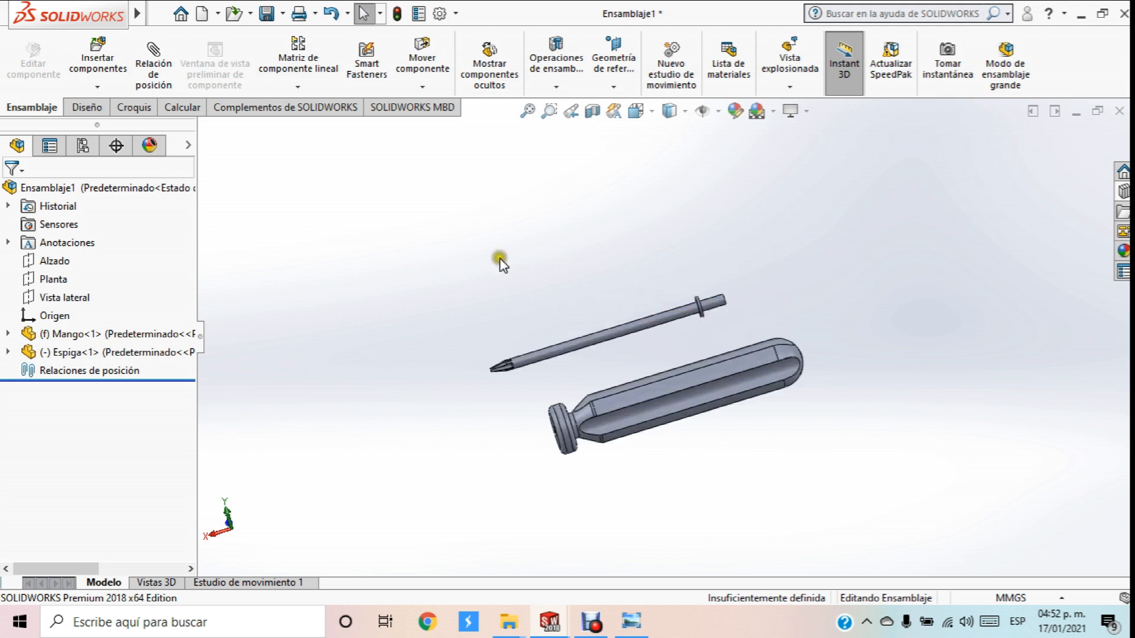
left_click(155, 66)
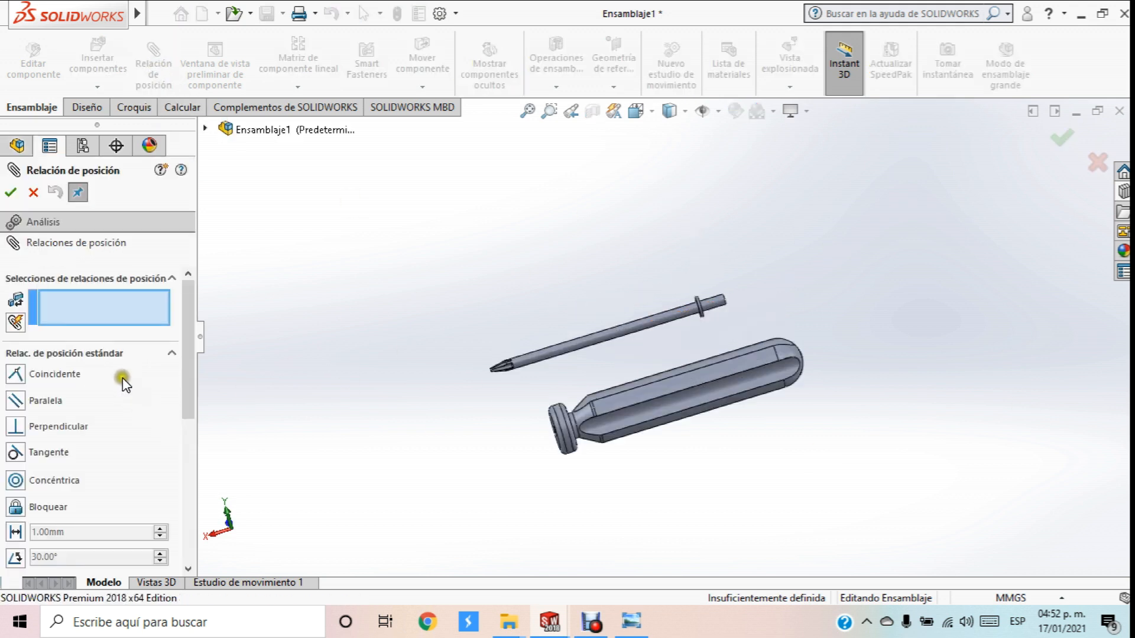
left_click(15, 376)
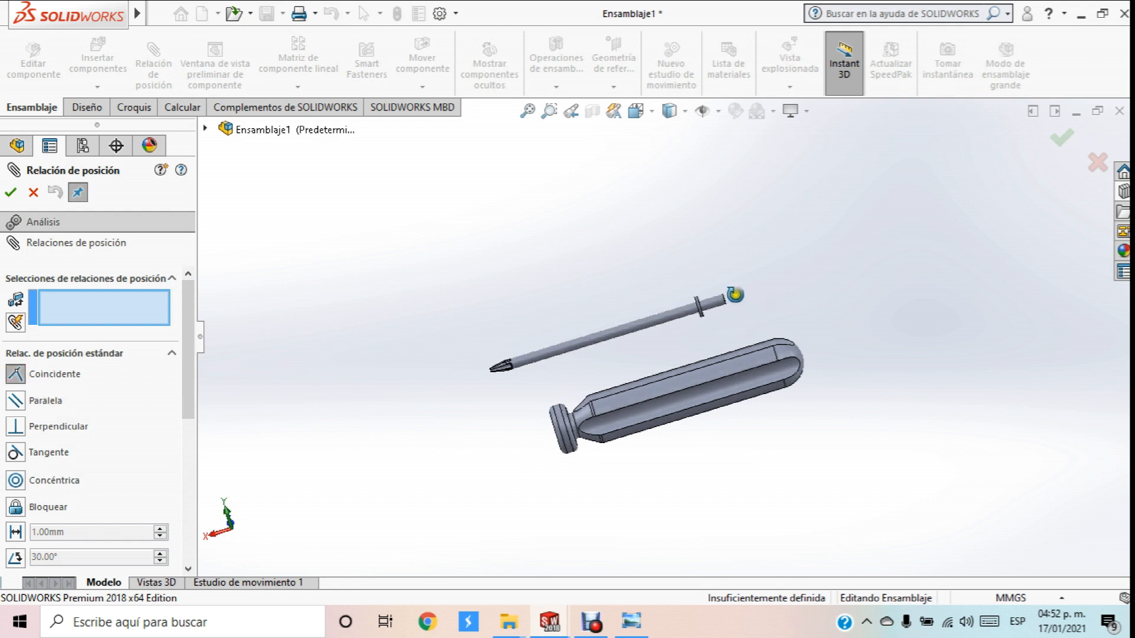
scroll(707, 319, "down", 8)
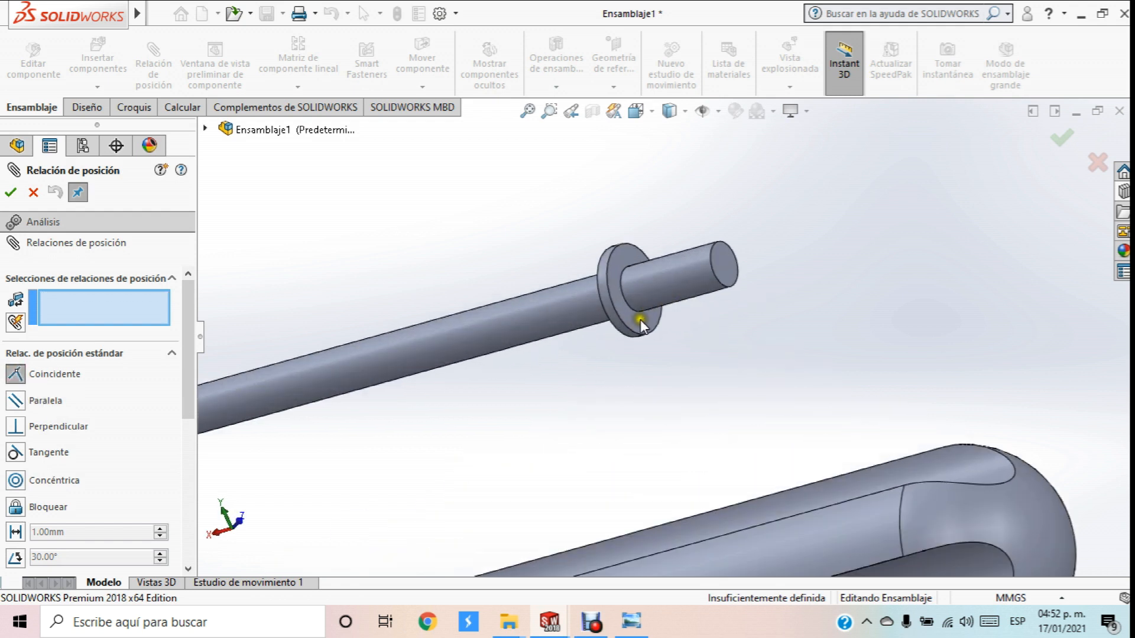
left_click(630, 325)
scroll(627, 326, "up", 5)
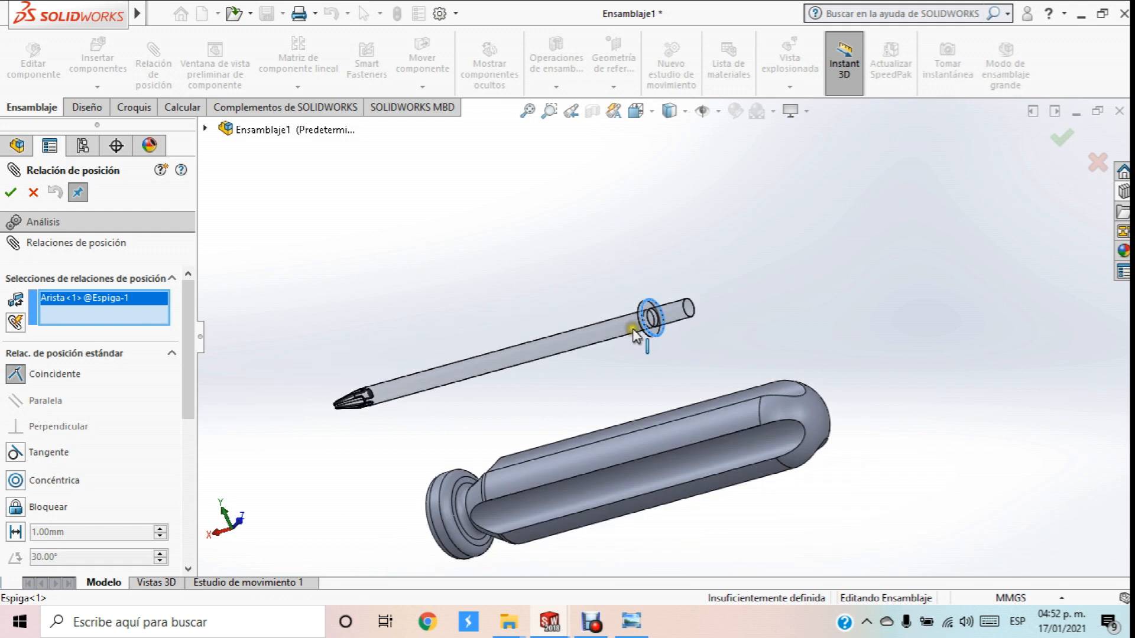
Add a coincident mate between the circular edge of the Espiga collar and the flat end face of the Mango handle
scroll(635, 336, "up", 4)
middle_click_drag(609, 396, 603, 414)
scroll(602, 421, "down", 3)
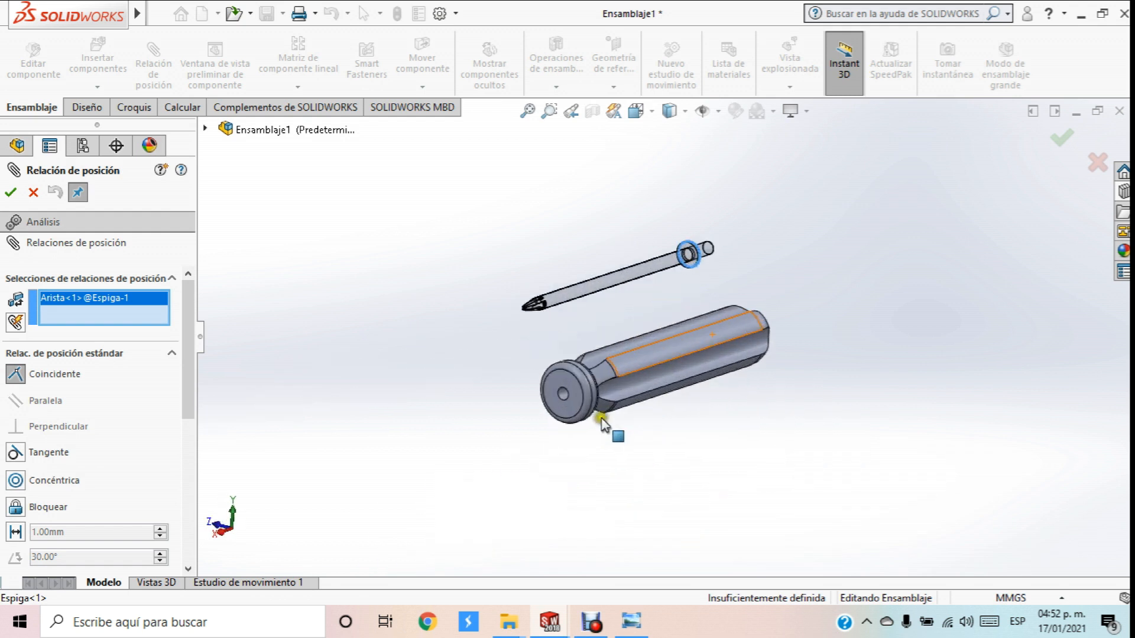
scroll(576, 416, "down", 2)
left_click(567, 365)
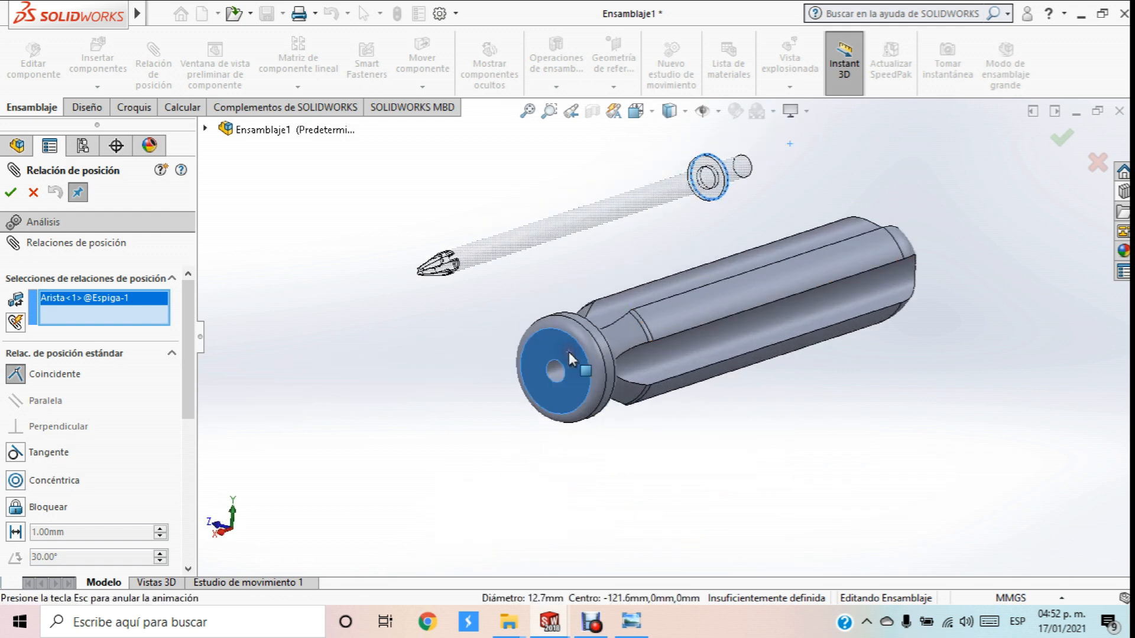
left_click(11, 192)
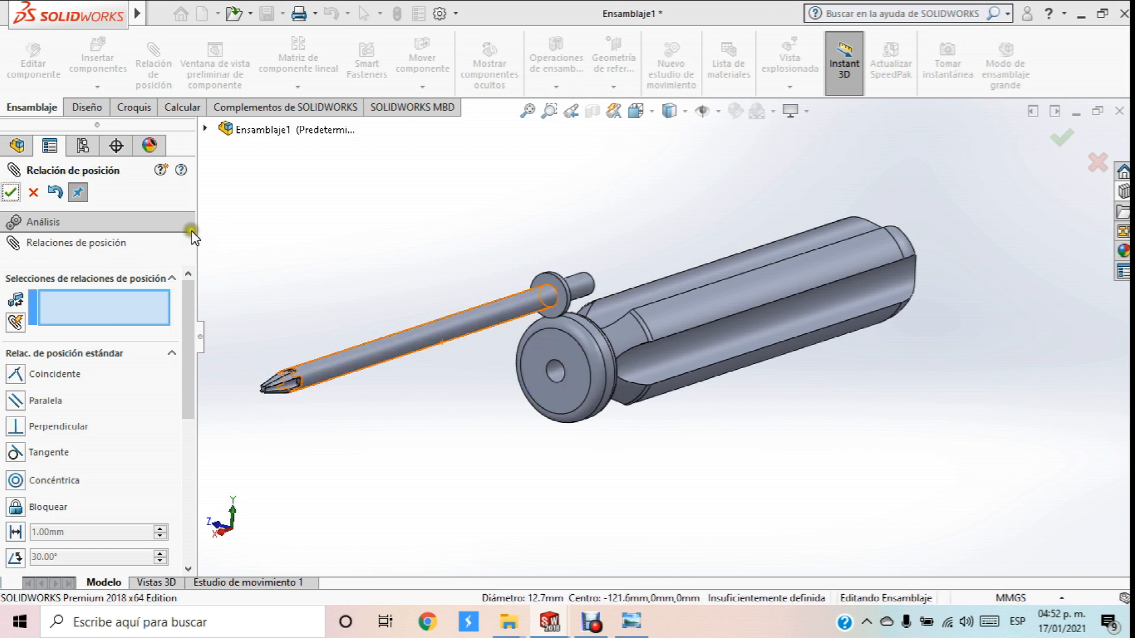
key("Escape")
Add a concentric mate between the Espiga collar's outer edge and the circular hole edge in the Mango's end face
middle_click_drag(553, 263, 617, 329)
scroll(617, 329, "down", 5)
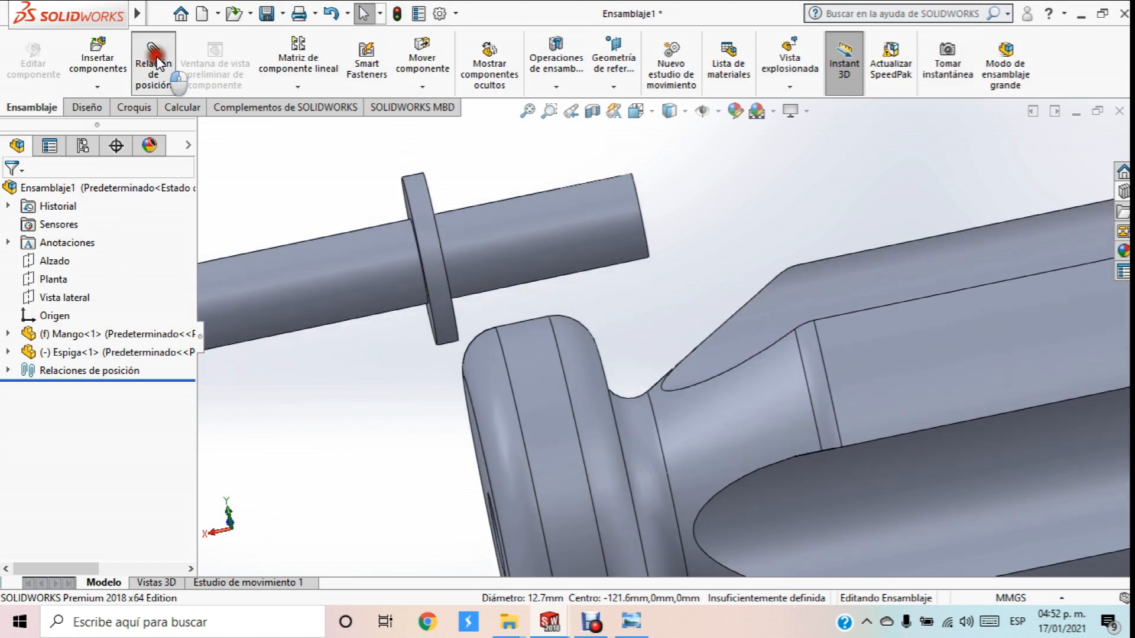
left_click(147, 83)
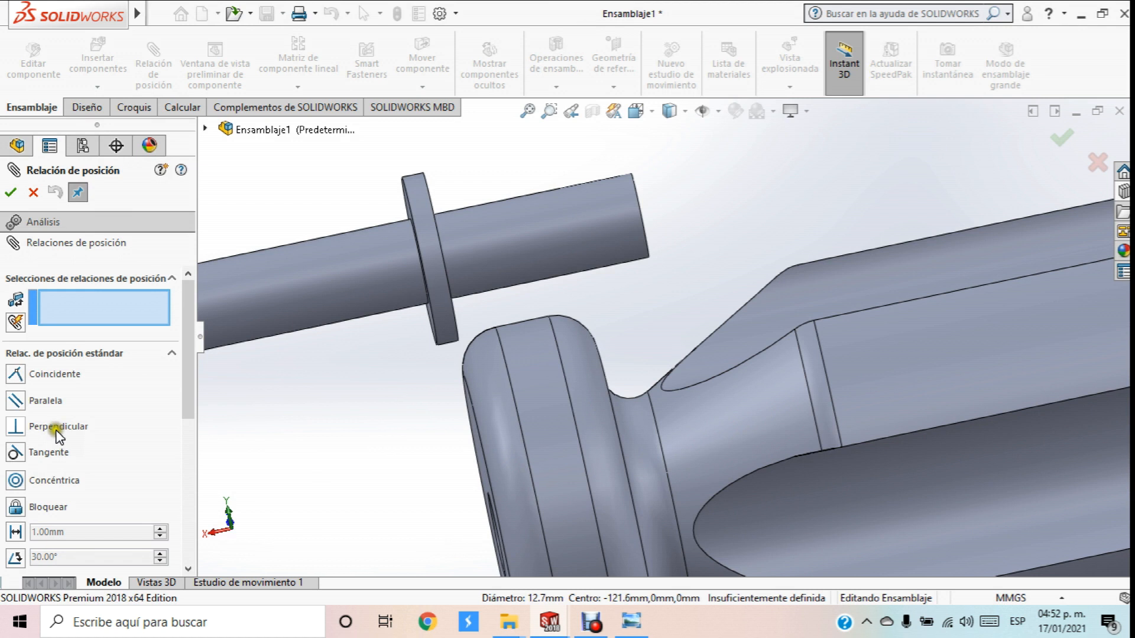
left_click(48, 479)
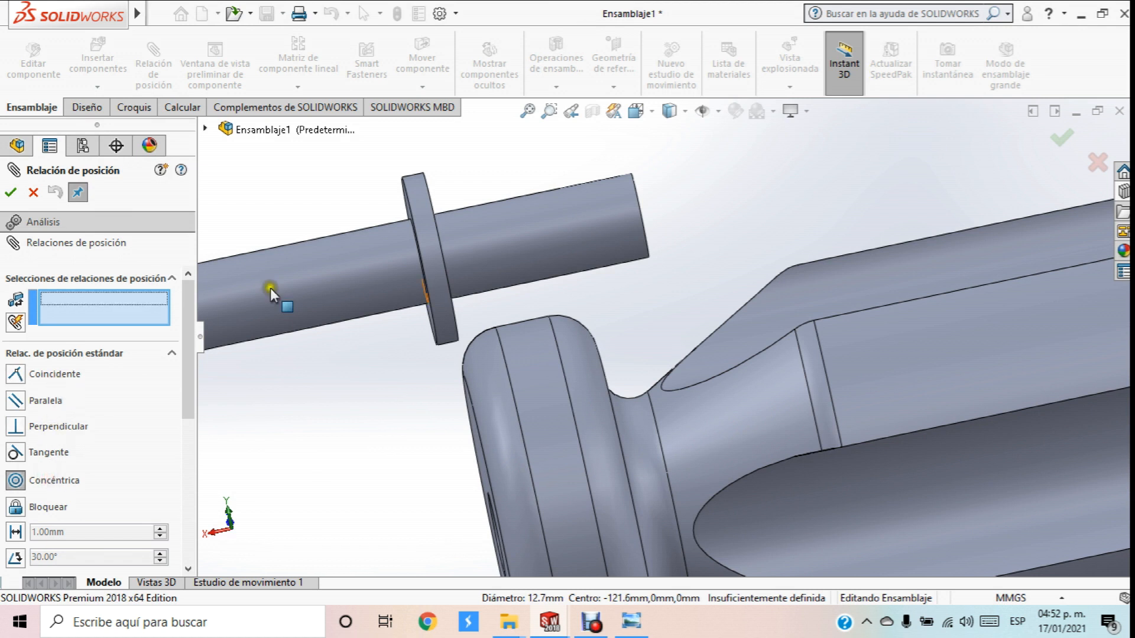
left_click(426, 183)
mouse_move(641, 317)
middle_mouse_down()
mouse_move(677, 355)
mouse_move(585, 472)
middle_mouse_up()
left_click(599, 473)
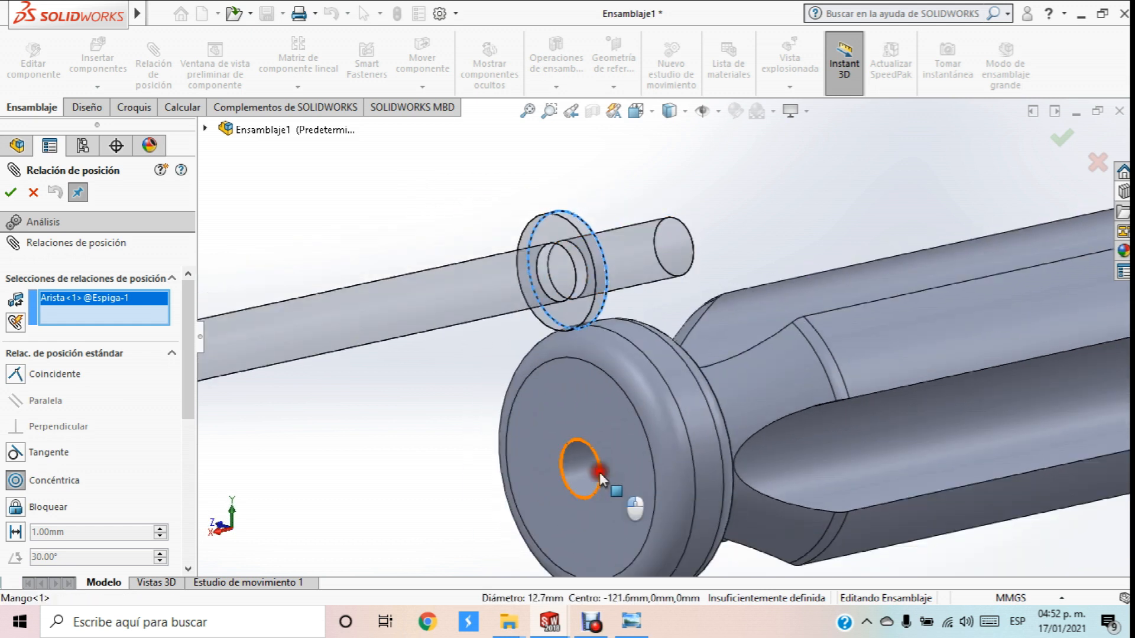
left_click(10, 193)
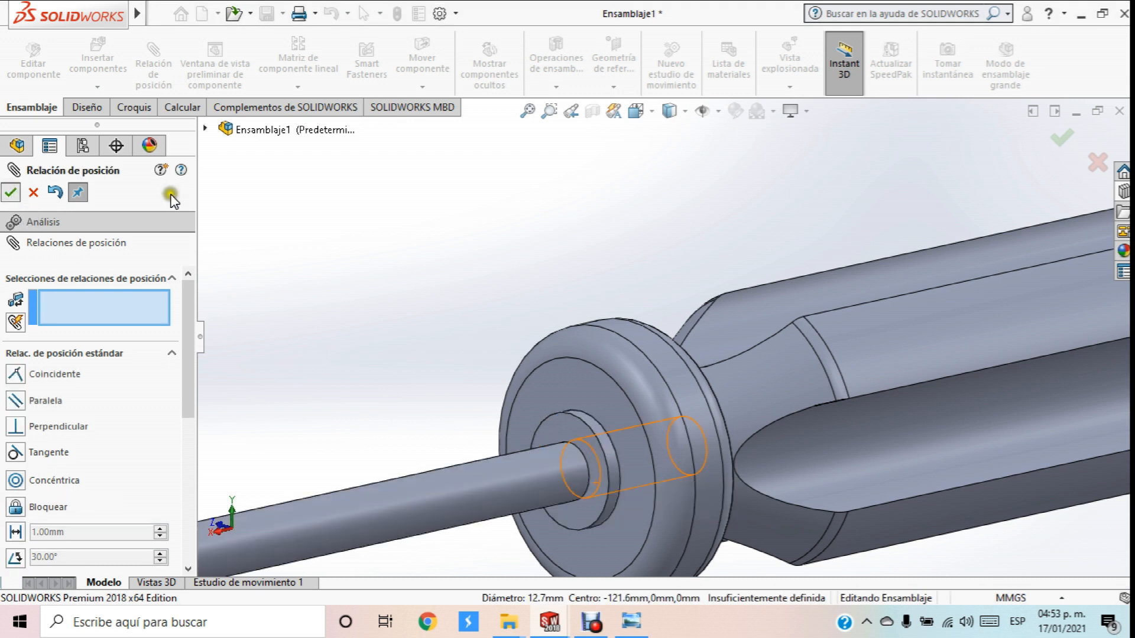
Examine the assembled screwdriver from several sides to check how the shaft sits in the handle
scroll(437, 196, "up", 3)
scroll(438, 195, "up", 5)
middle_click_drag(519, 246, 701, 328)
scroll(704, 334, "down", 5)
middle_click_drag(711, 367, 694, 281)
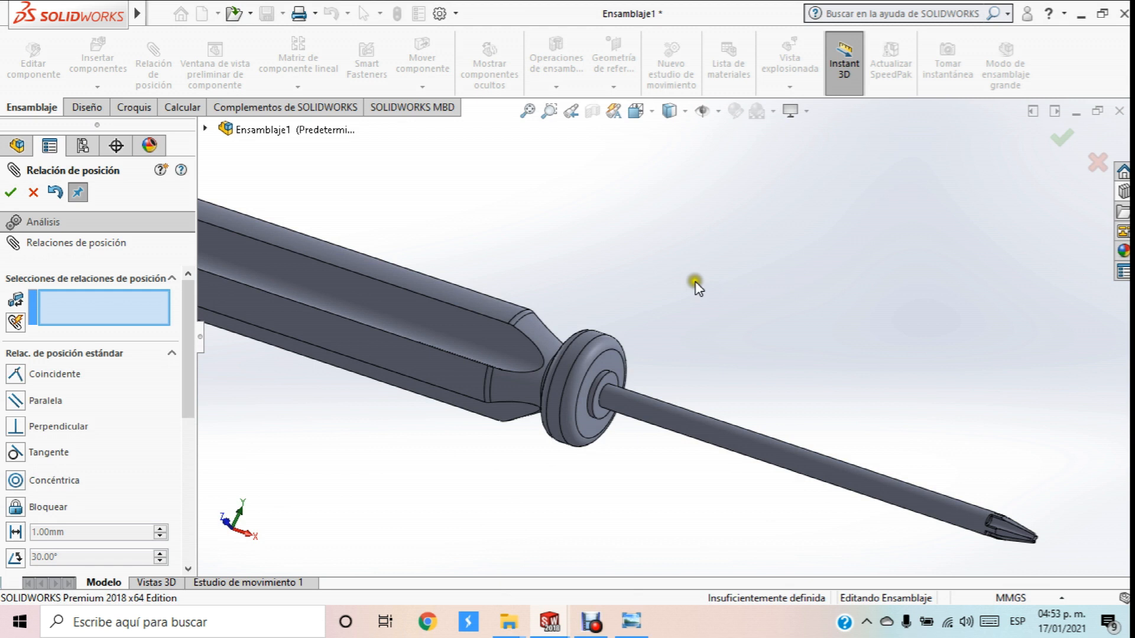
scroll(696, 313, "up", 3)
middle_click_drag(700, 330, 613, 328)
scroll(668, 334, "up", 5)
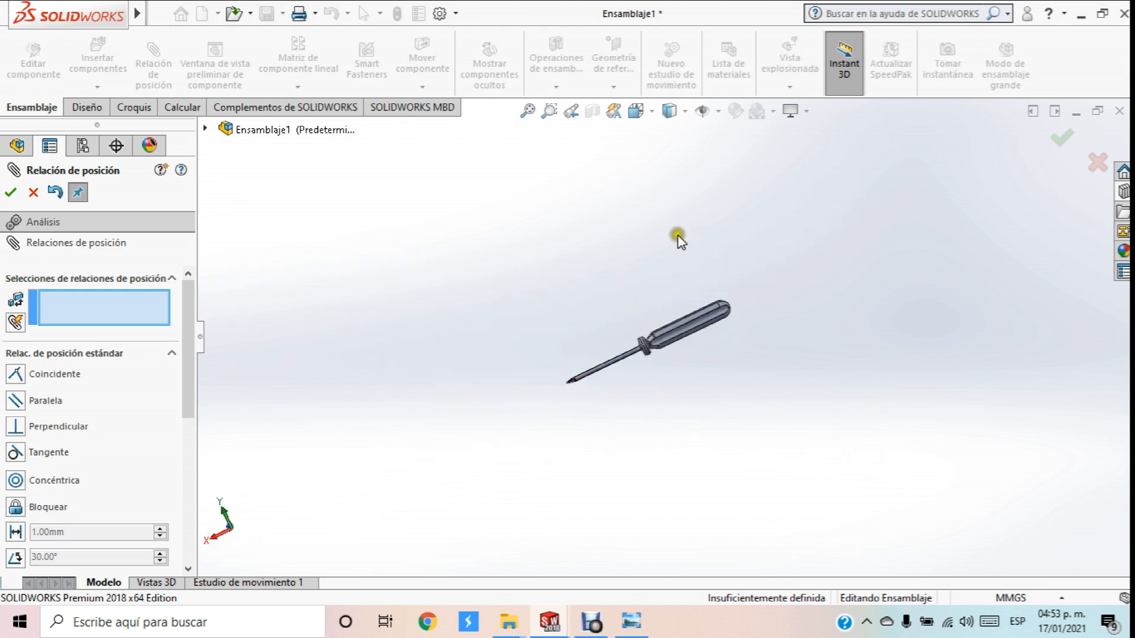
scroll(677, 354, "down", 5)
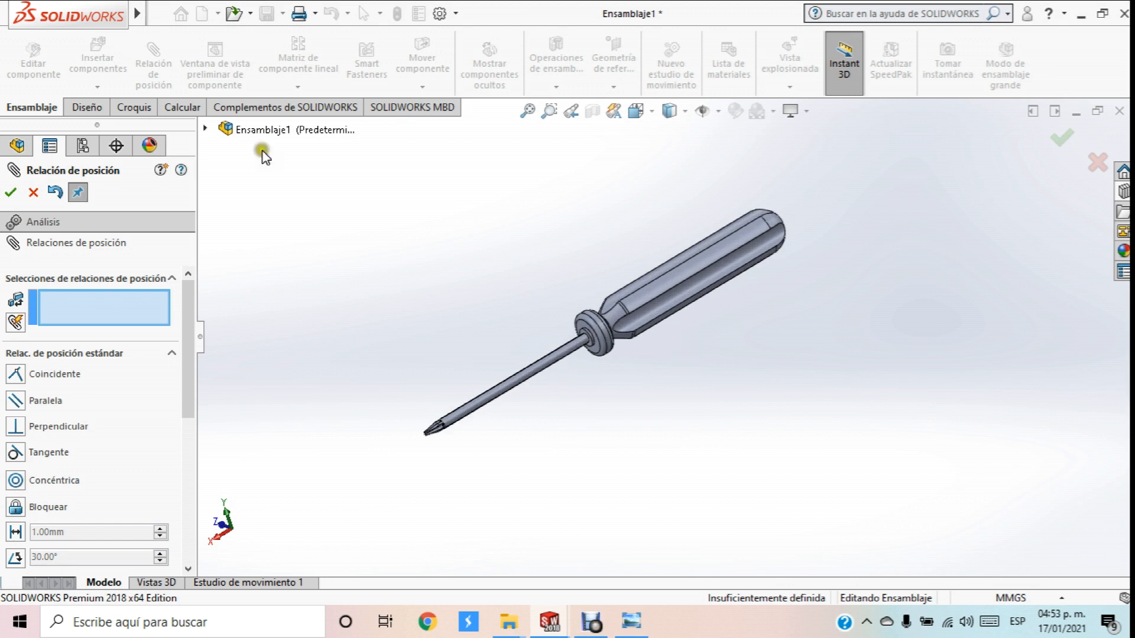
Finish the mate command and save the assembly as Ensamblaje1.SLDASM in the Desarmador folder
left_click(154, 16)
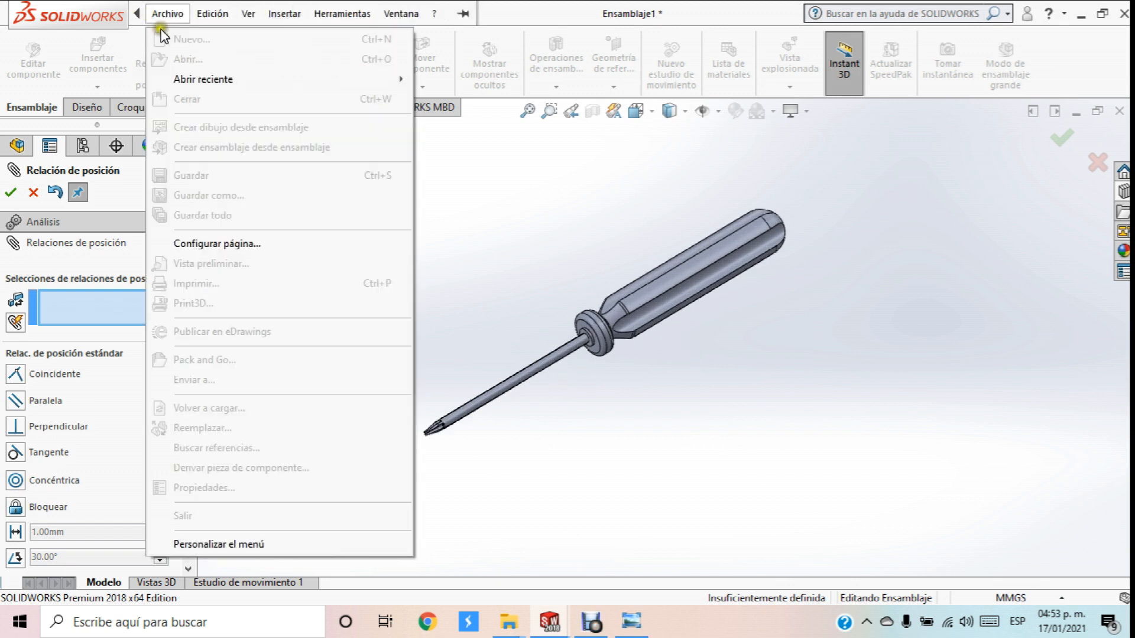
left_click(14, 200)
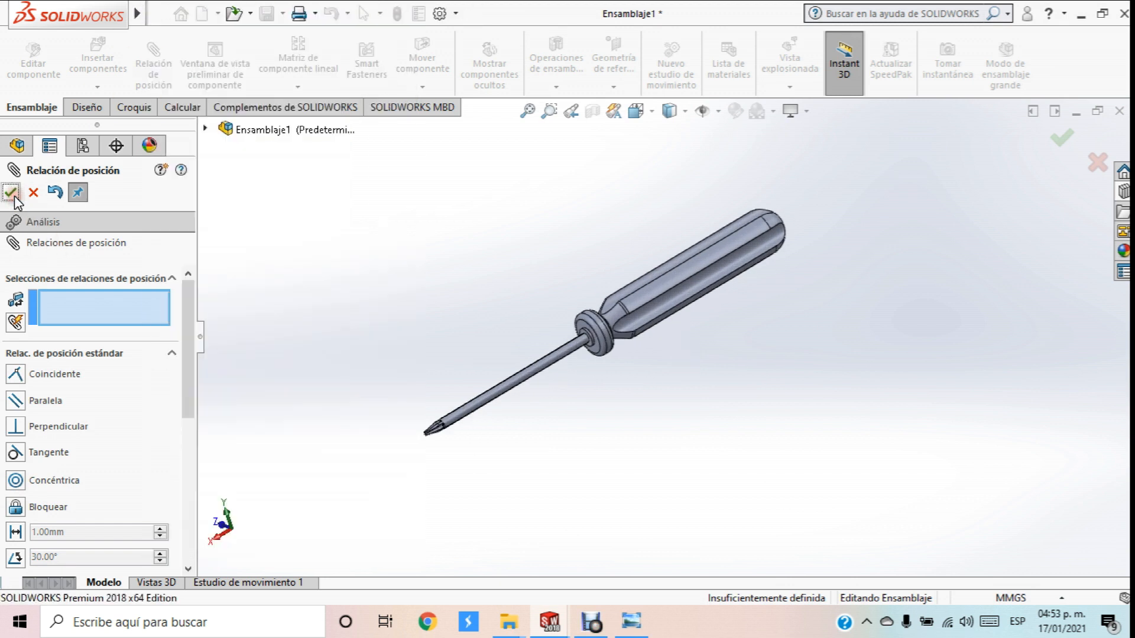
left_click(15, 200)
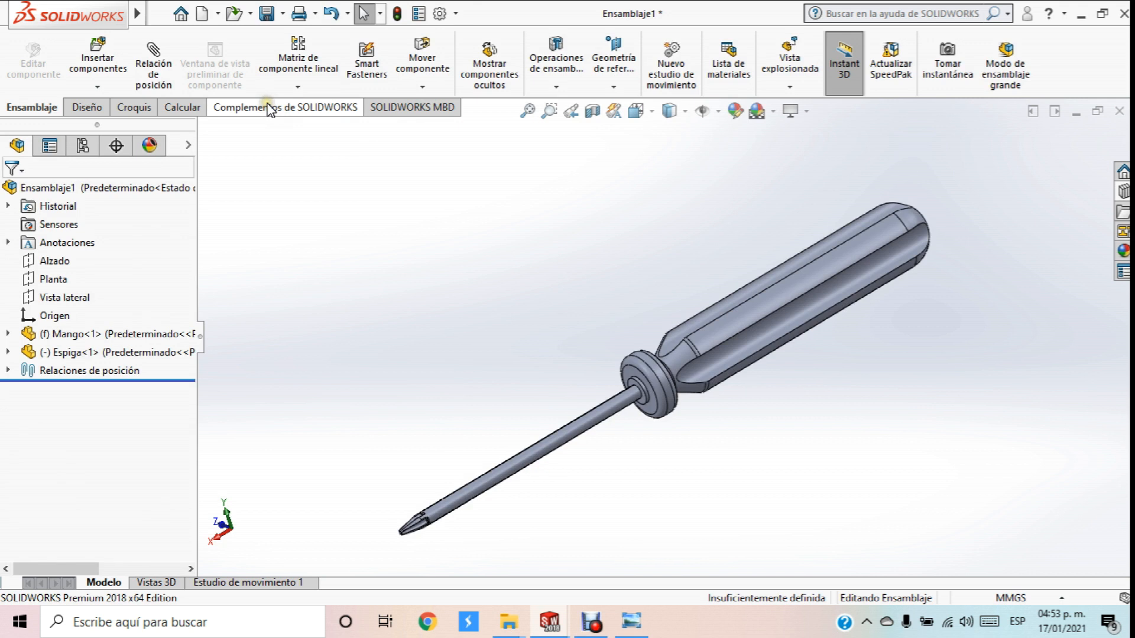
left_click(267, 13)
left_click(355, 258)
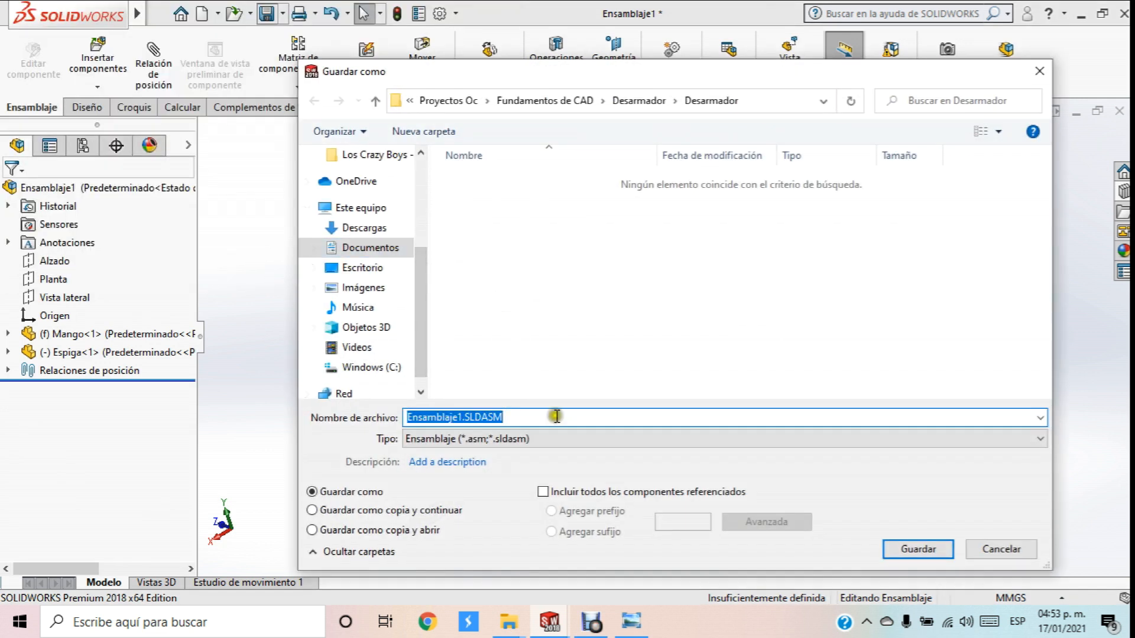
left_click(923, 547)
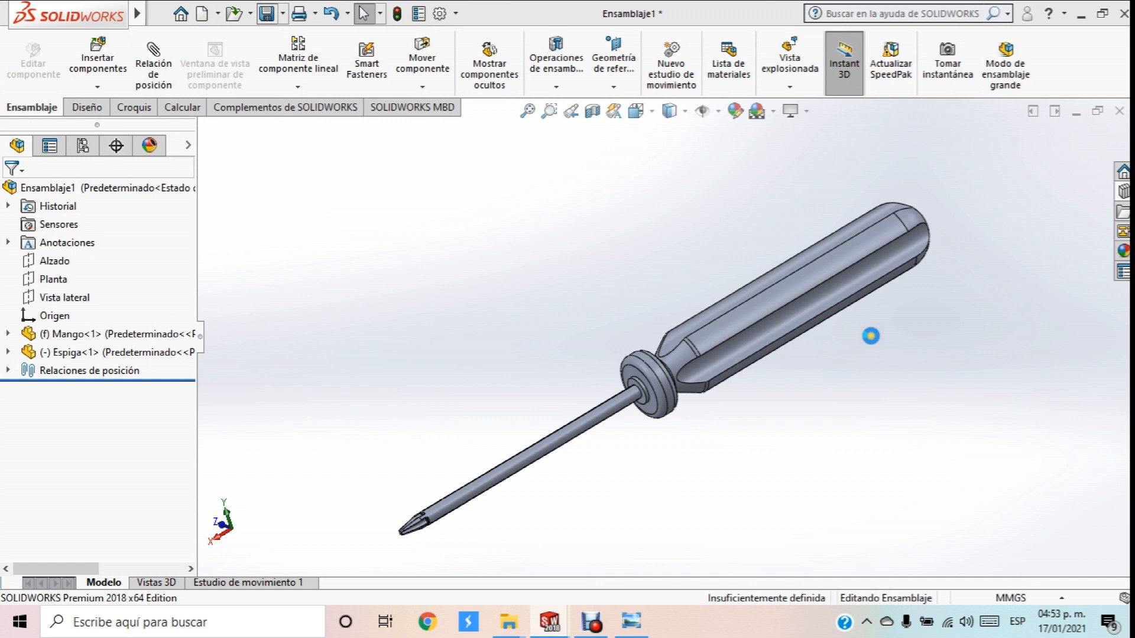
Switch from the assembly to the open Mango part window
middle_click_drag(898, 300, 882, 256)
scroll(962, 330, "up", 5)
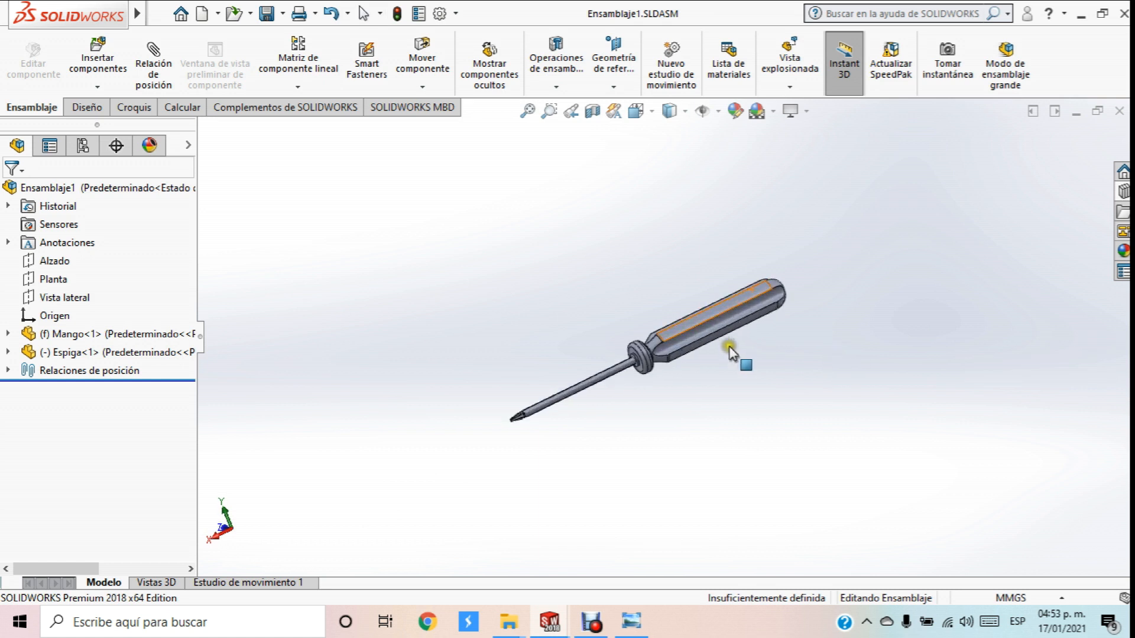
scroll(754, 302, "down", 5)
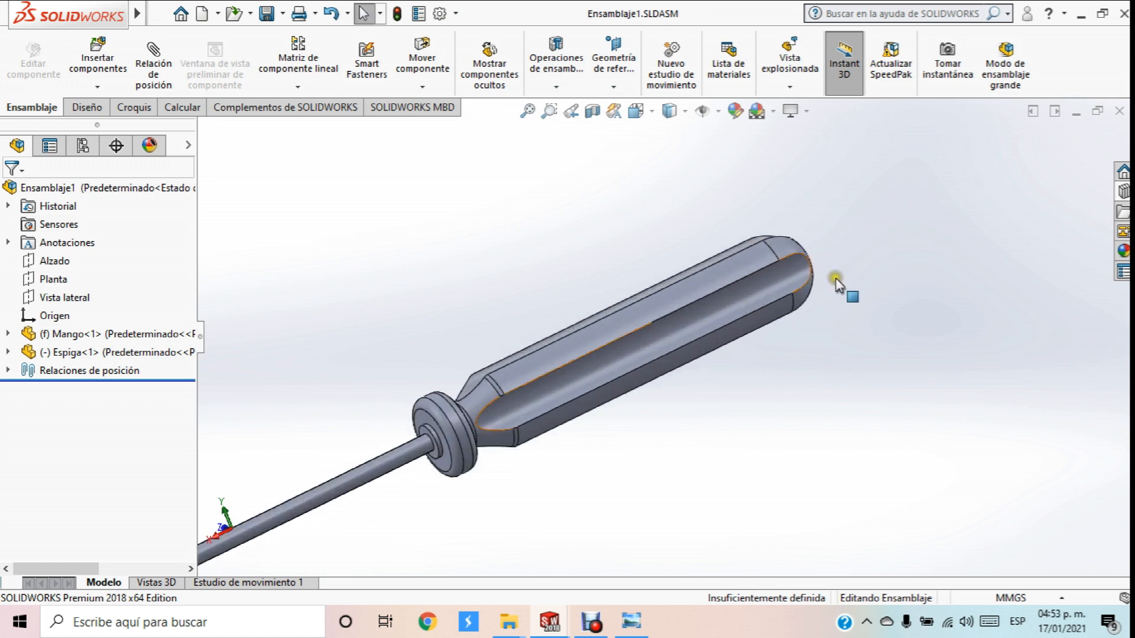
left_click(1122, 255)
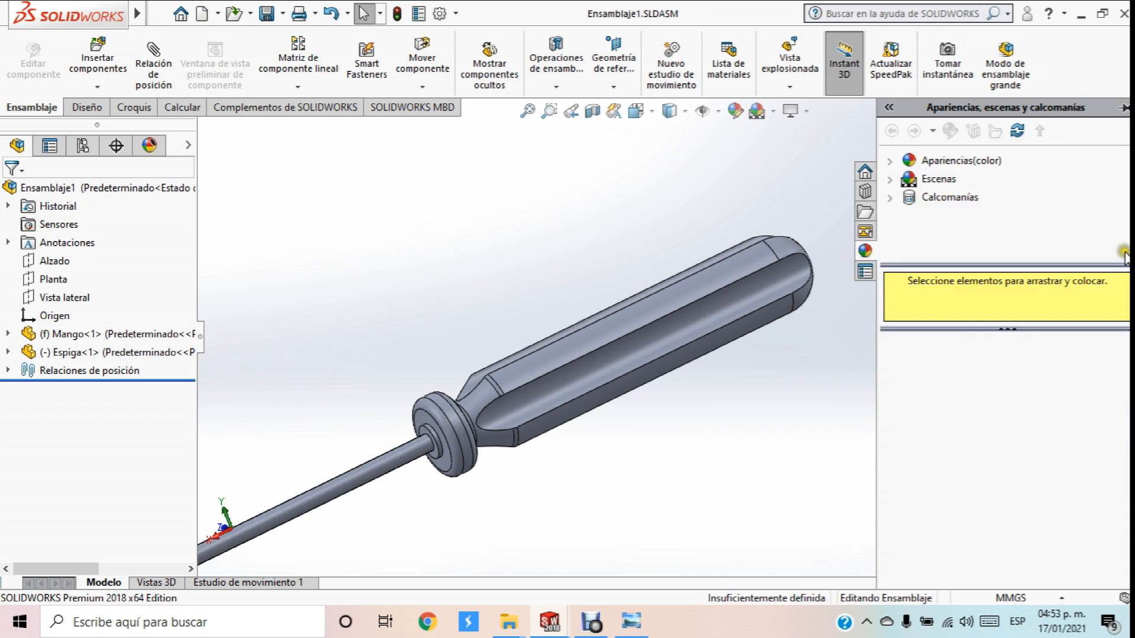
left_click(702, 438)
mouse_move(547, 624)
left_click(391, 551)
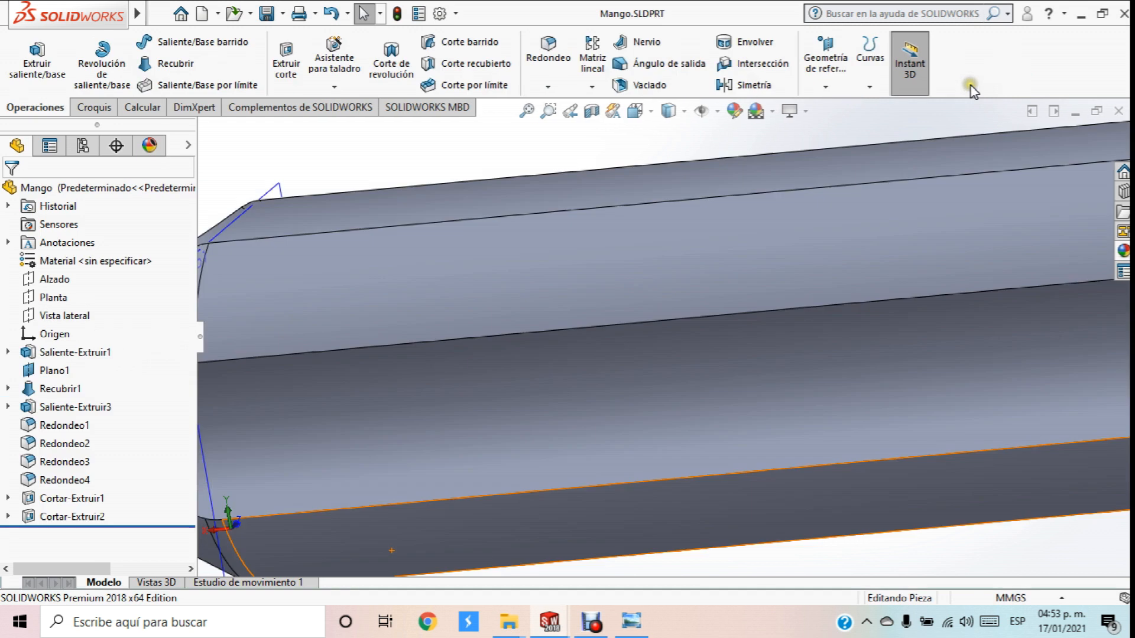
Apply the low-gloss yellow plastic appearance (plástico amarillo poco lustroso) to the whole solid body of the Mango
scroll(638, 142, "up", 6)
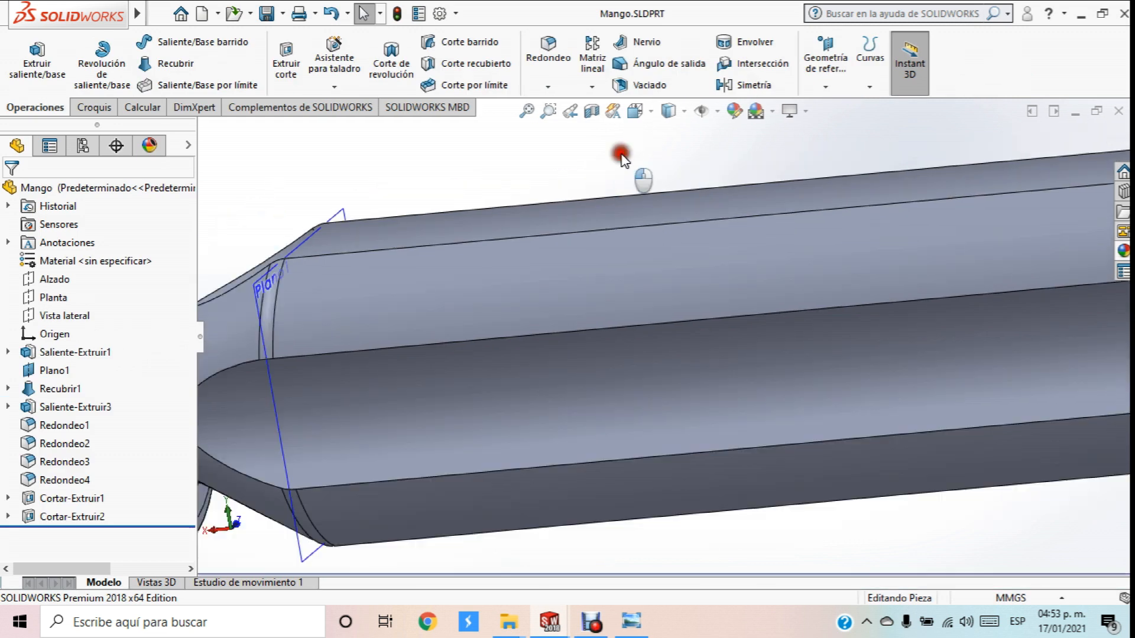
middle_click_drag(585, 239, 794, 309)
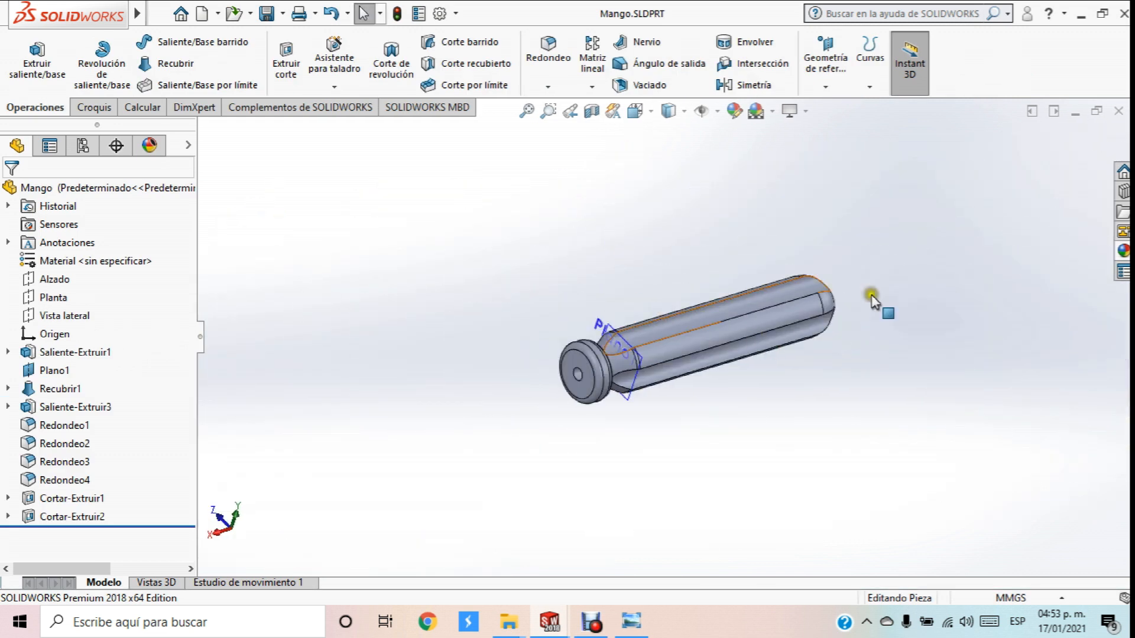
scroll(969, 293, "down", 2)
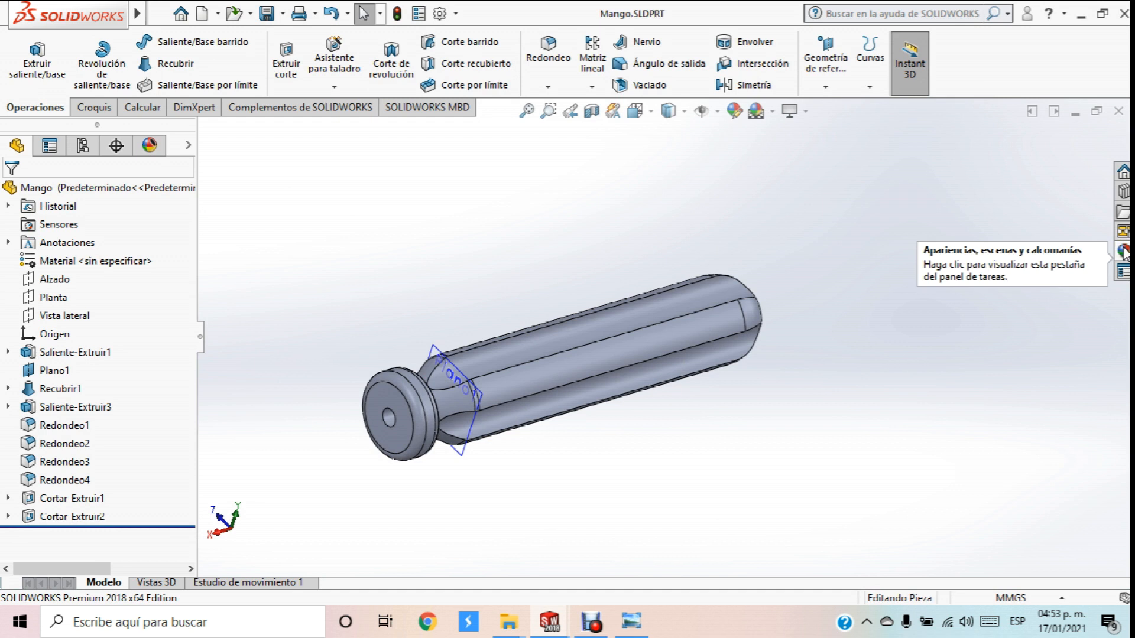
left_click(1123, 253)
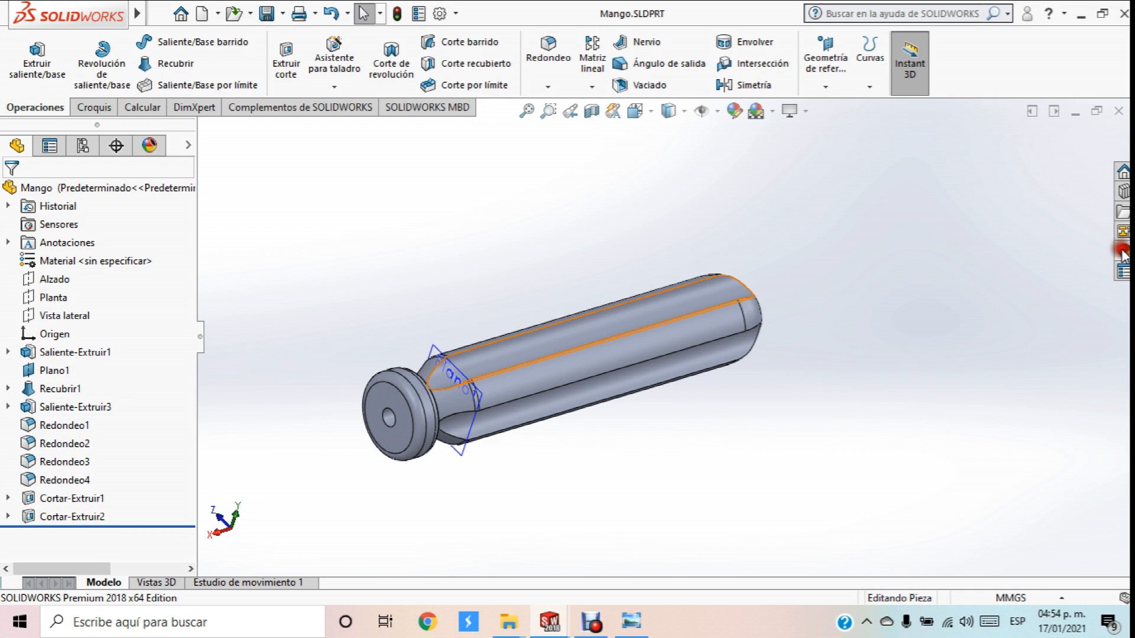
left_click(1123, 253)
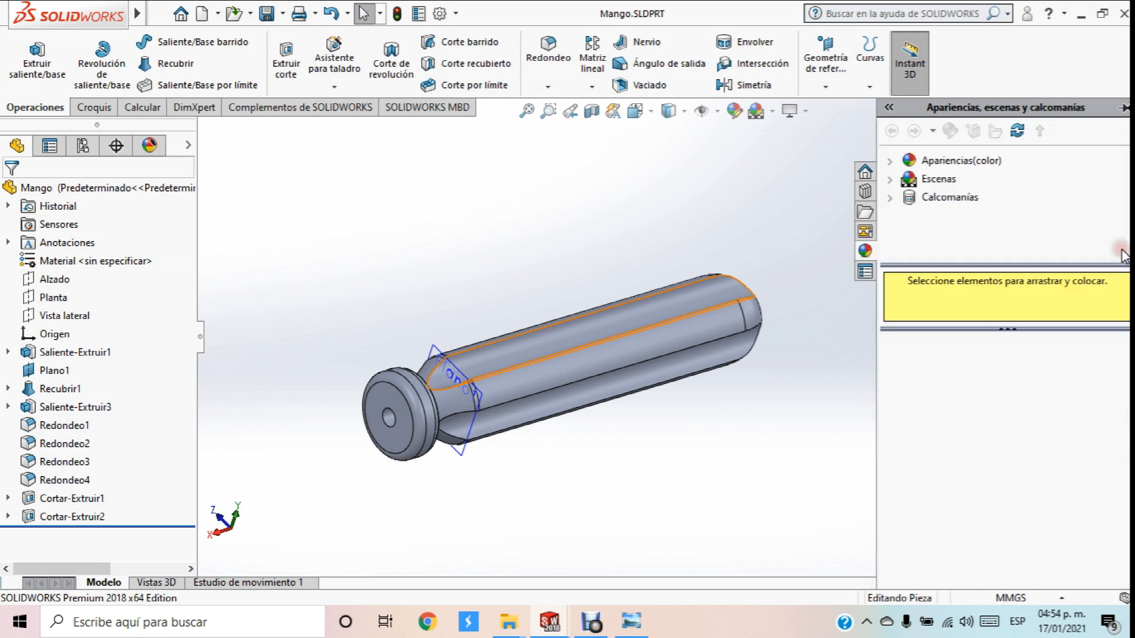
left_click(891, 161)
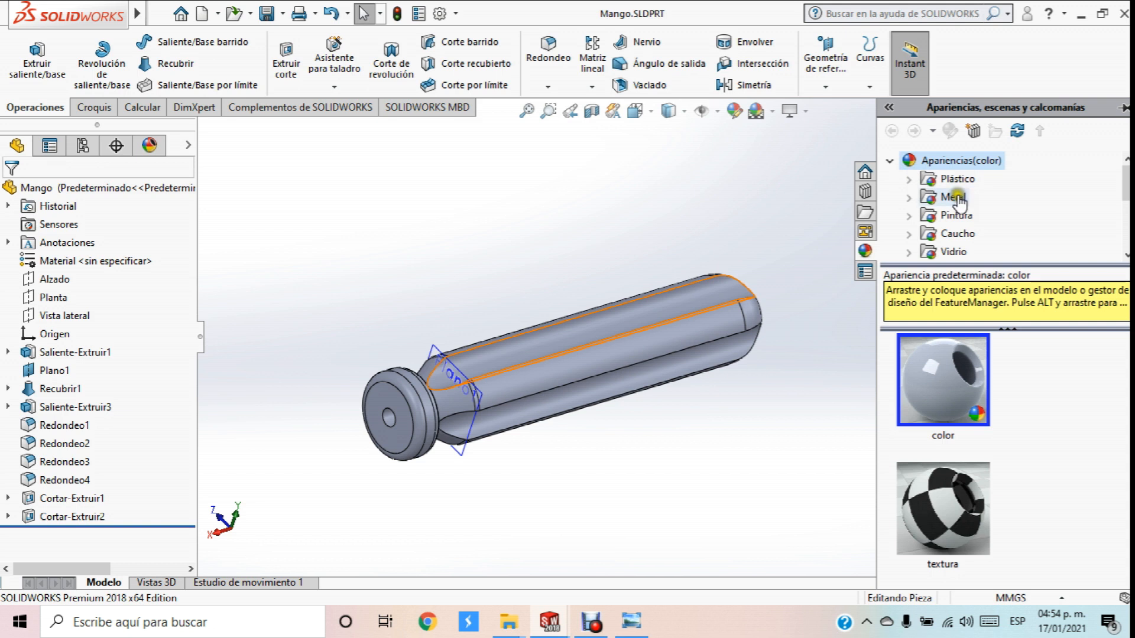
left_click(908, 178)
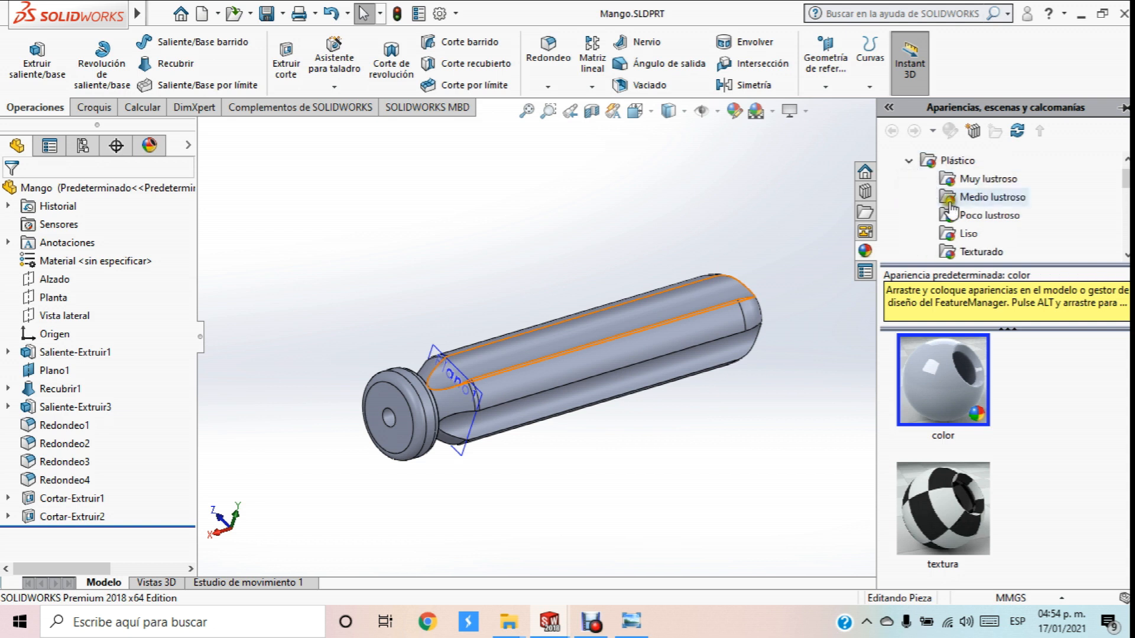
left_click(996, 218)
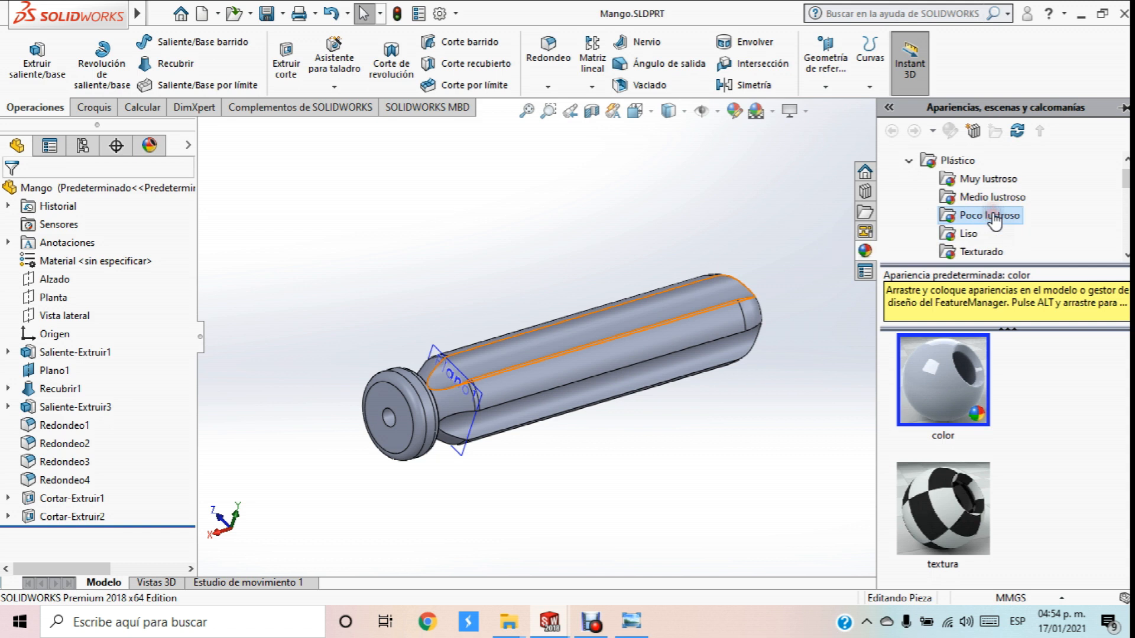
scroll(1013, 378, "down", 5)
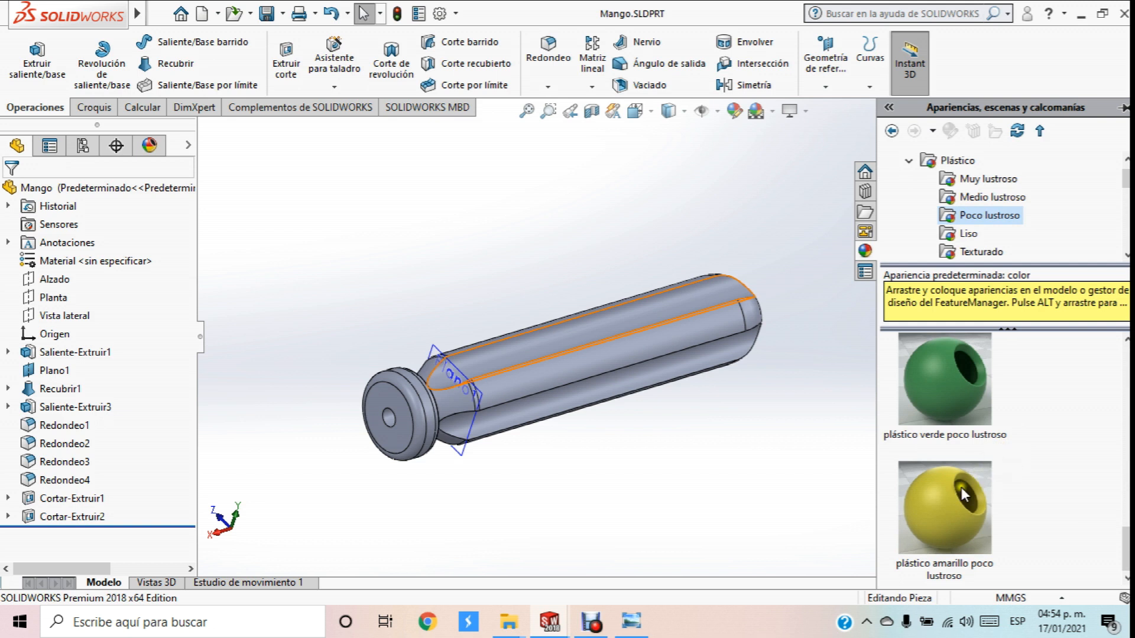
left_click_drag(947, 496, 717, 320)
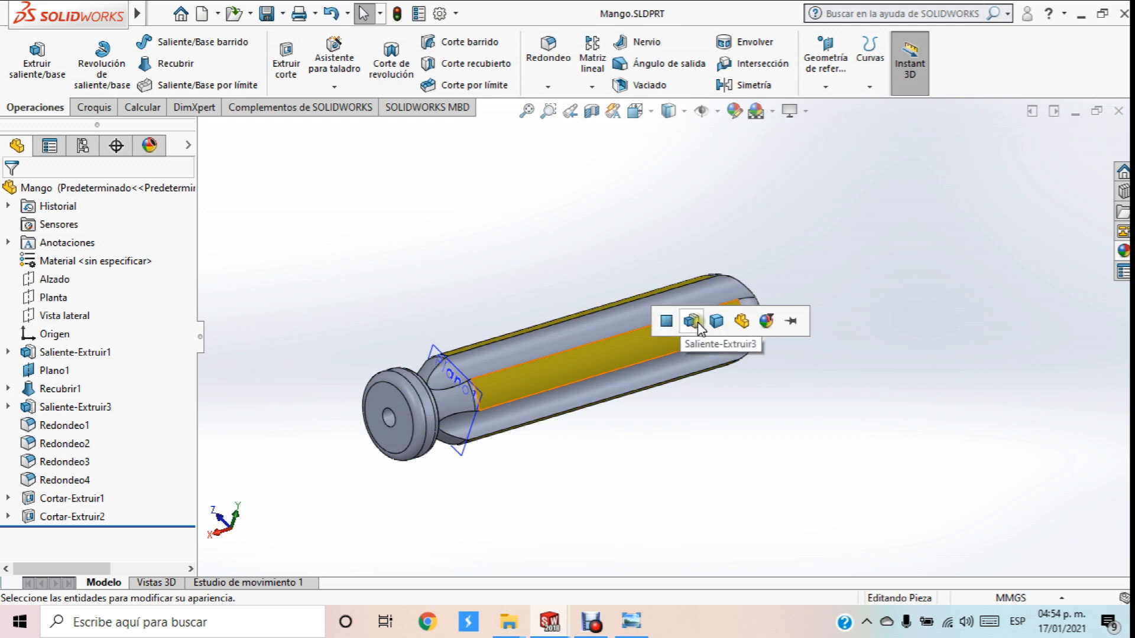
left_click(717, 323)
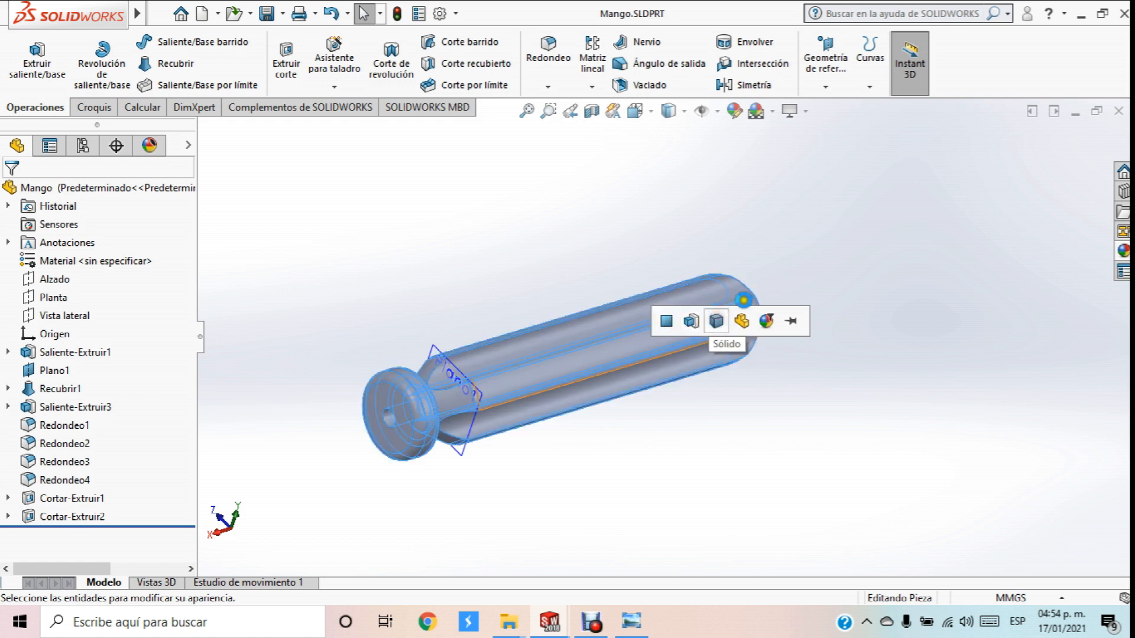
Apply a low-gloss black plastic appearance to the handle's grooves through the Cortar-Extruir1 feature
left_click(1124, 251)
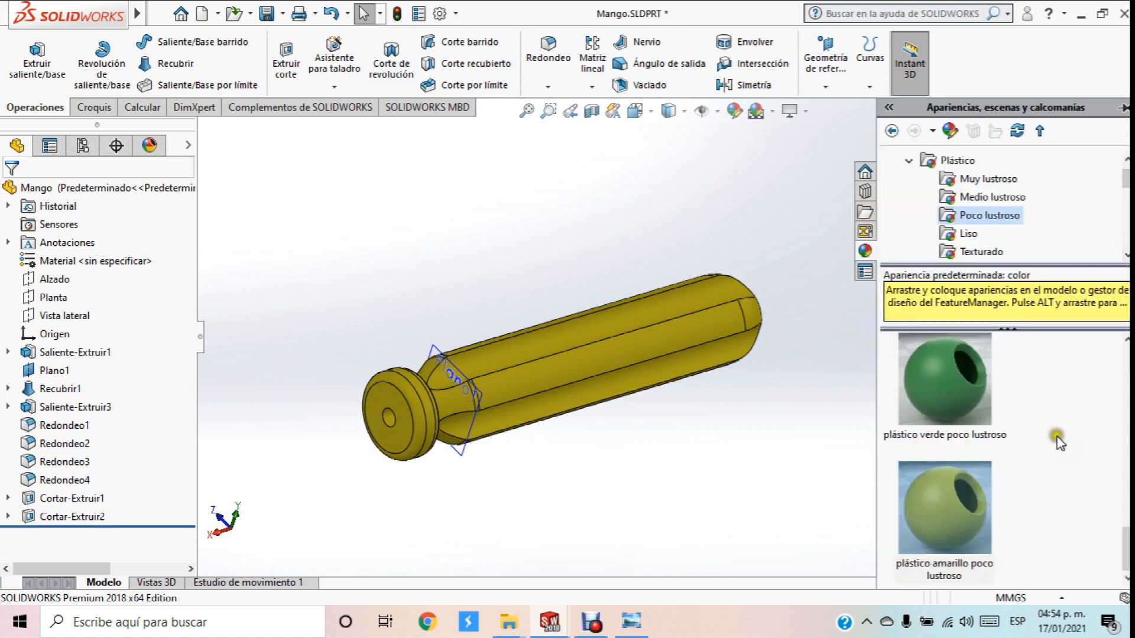
scroll(1056, 440, "up", 3)
left_click_drag(949, 367, 708, 292)
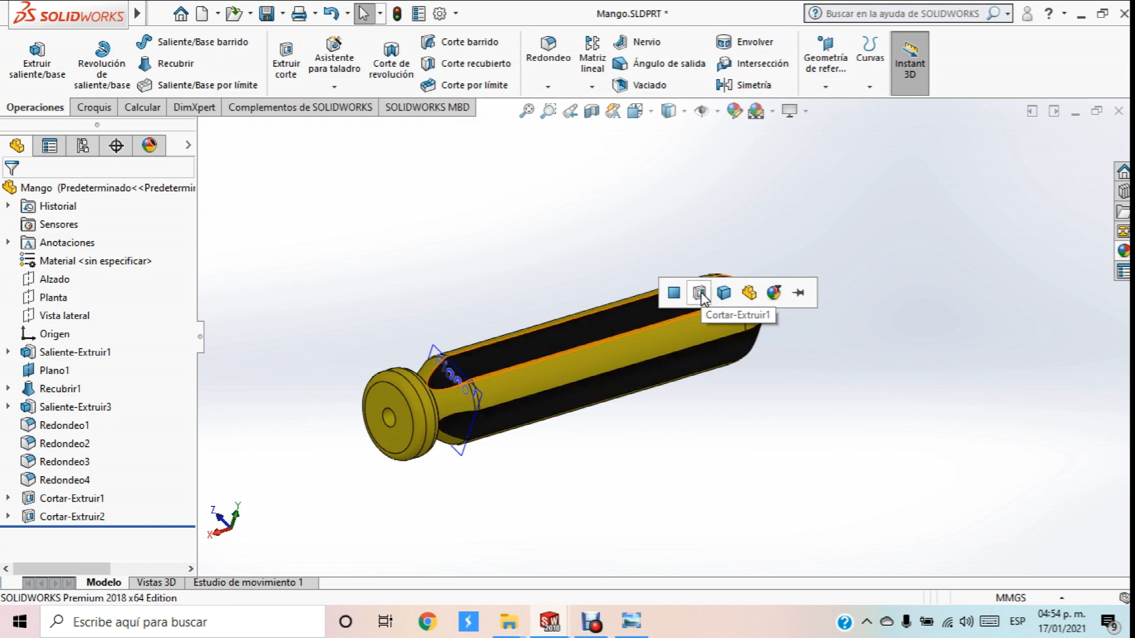
Check the grooves around the handle and save the Mango part
middle_click_drag(793, 273, 794, 513)
left_click(267, 13)
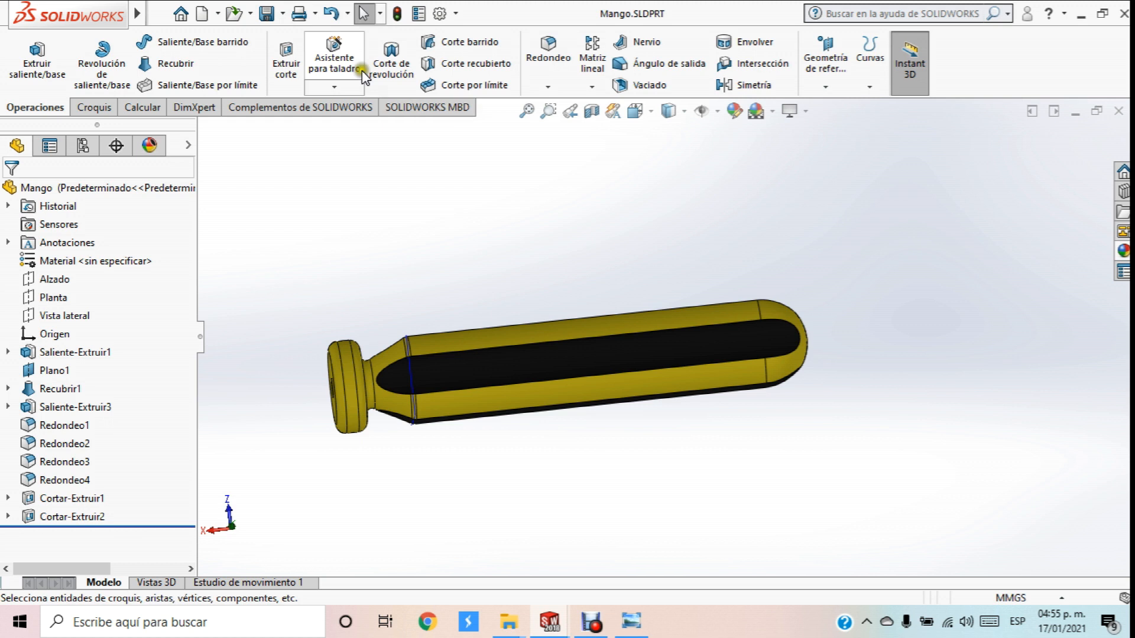
middle_click_drag(532, 218, 562, 279)
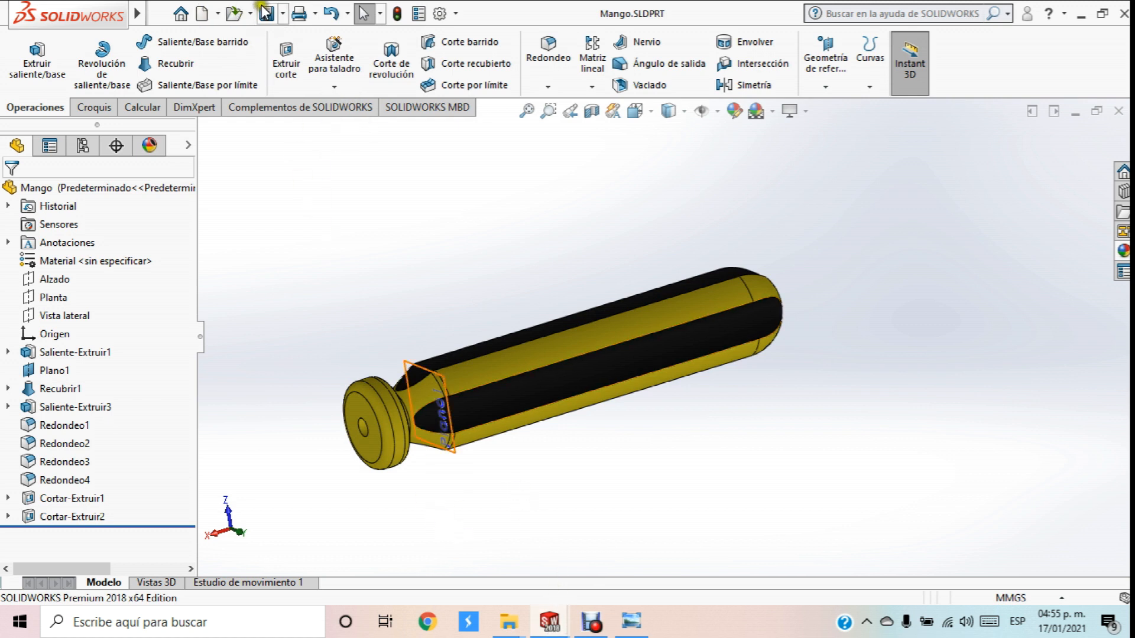
Switch from the Mango part to the screwdriver assembly Ensamblaje1
mouse_move(548, 620)
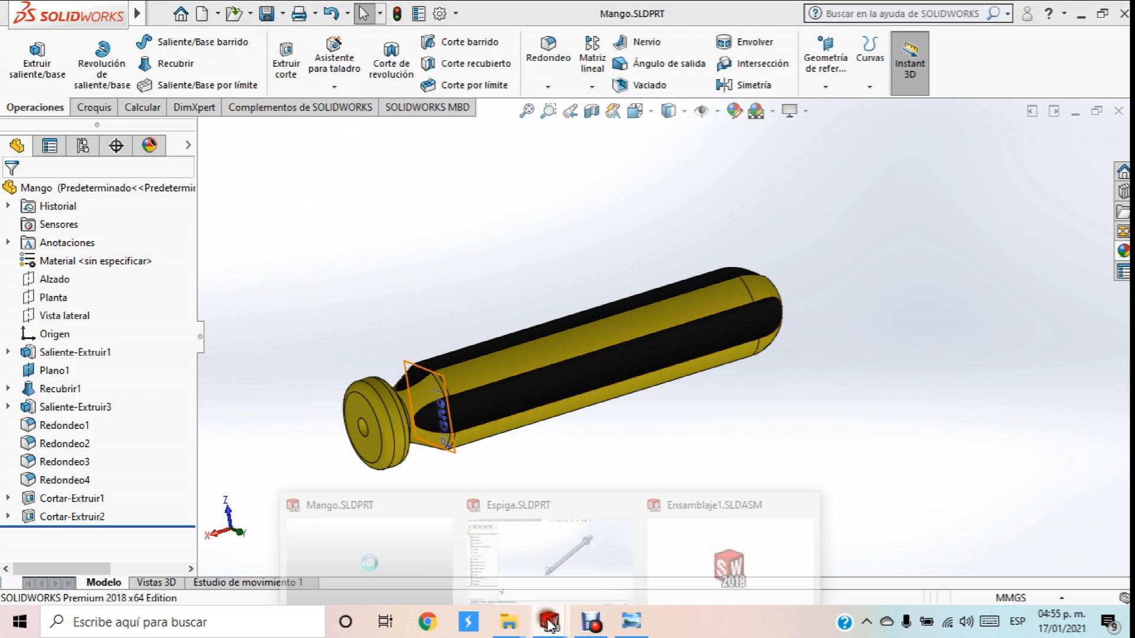
left_click(730, 560)
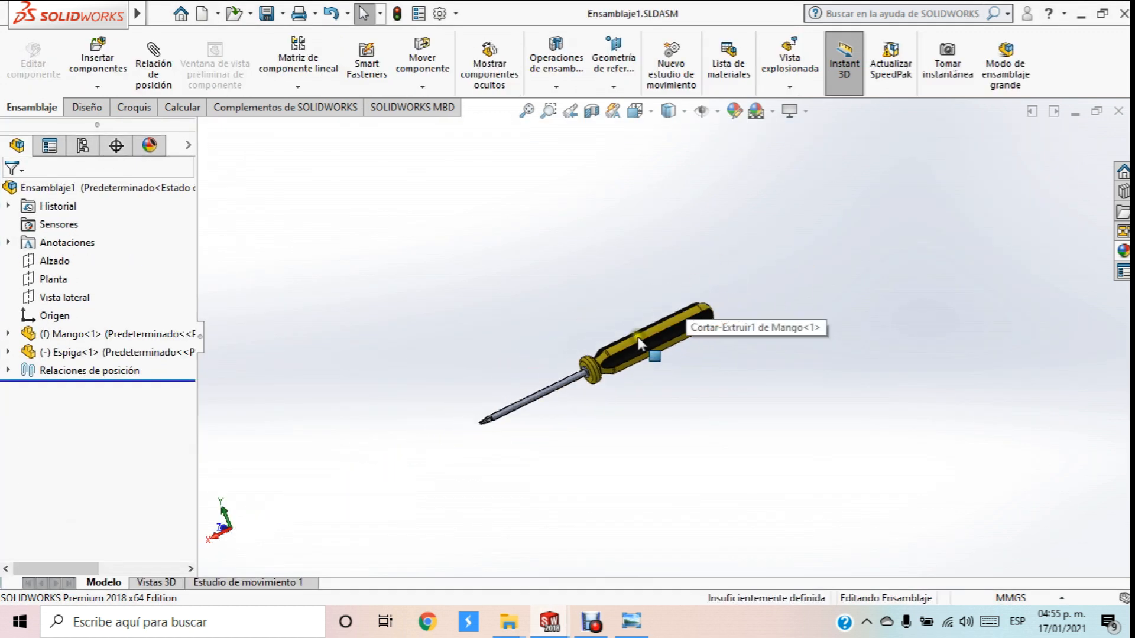
scroll(716, 269, "down", 5)
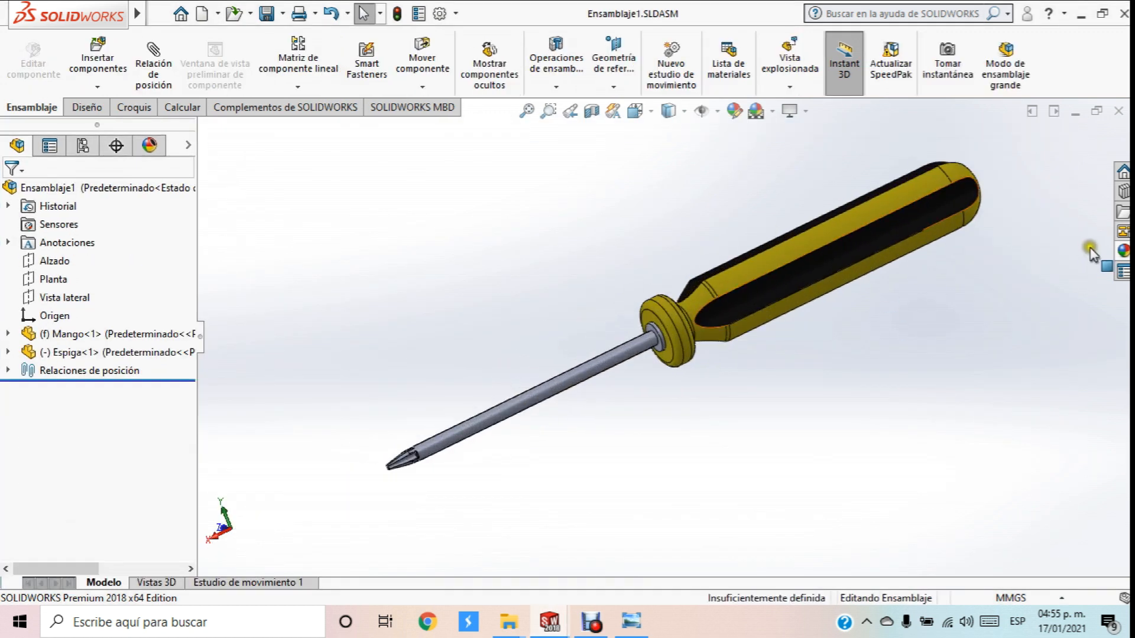
Apply the brushed steel appearance (acero cepillado) from the Metal > Acero library to the whole solid body of the shaft
left_click(1123, 251)
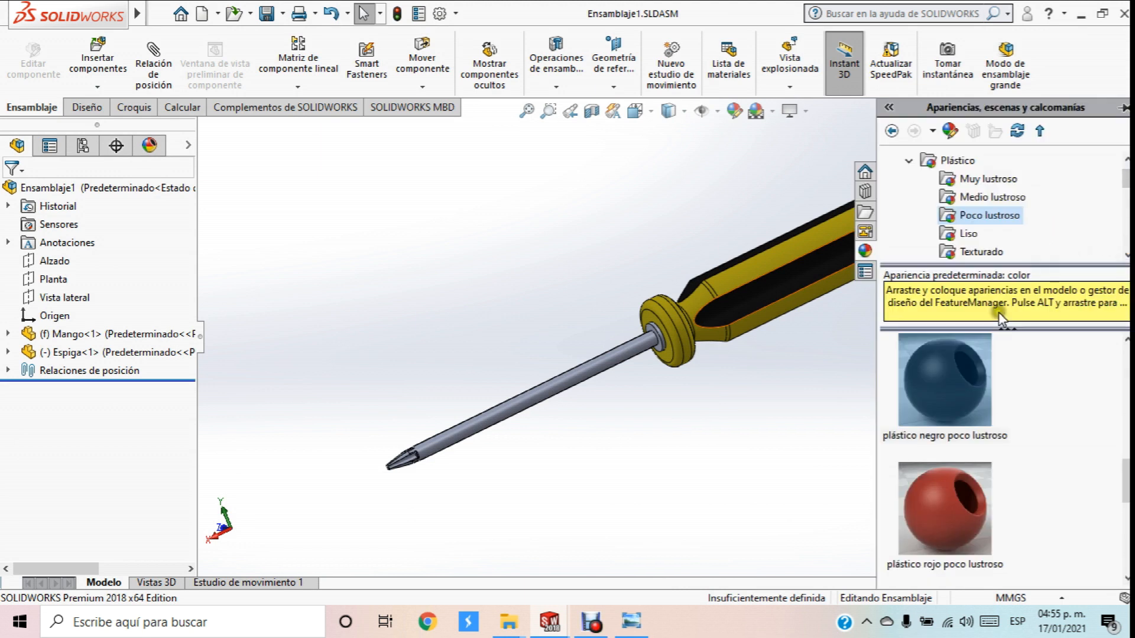
scroll(1054, 224, "down", 2)
scroll(1054, 225, "up", 3)
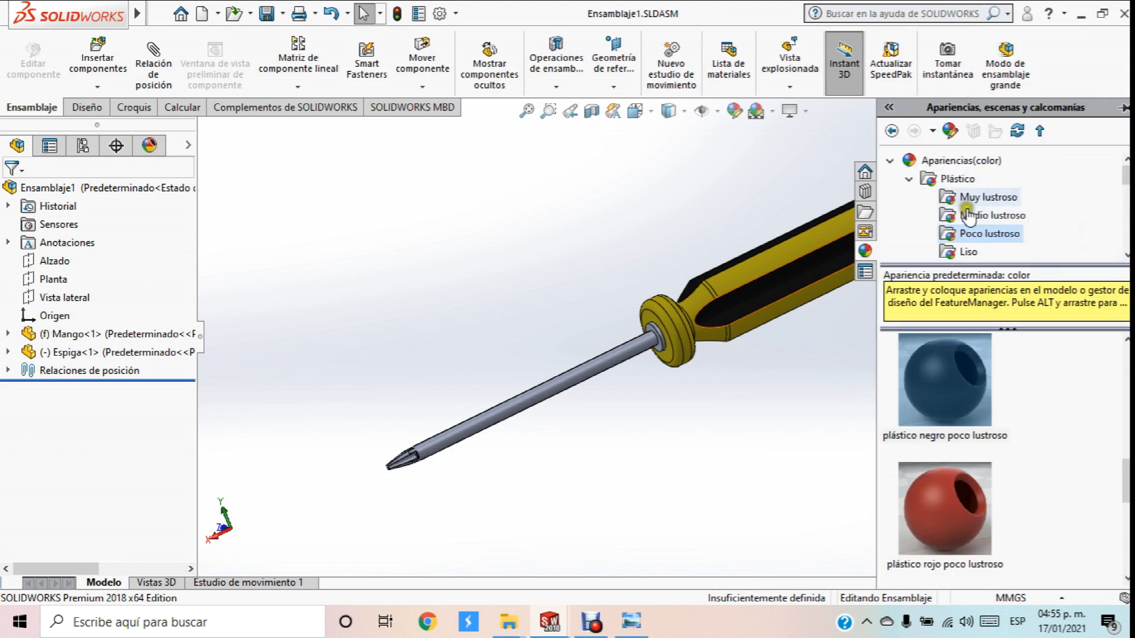
left_click(906, 178)
left_click(907, 197)
left_click(908, 196)
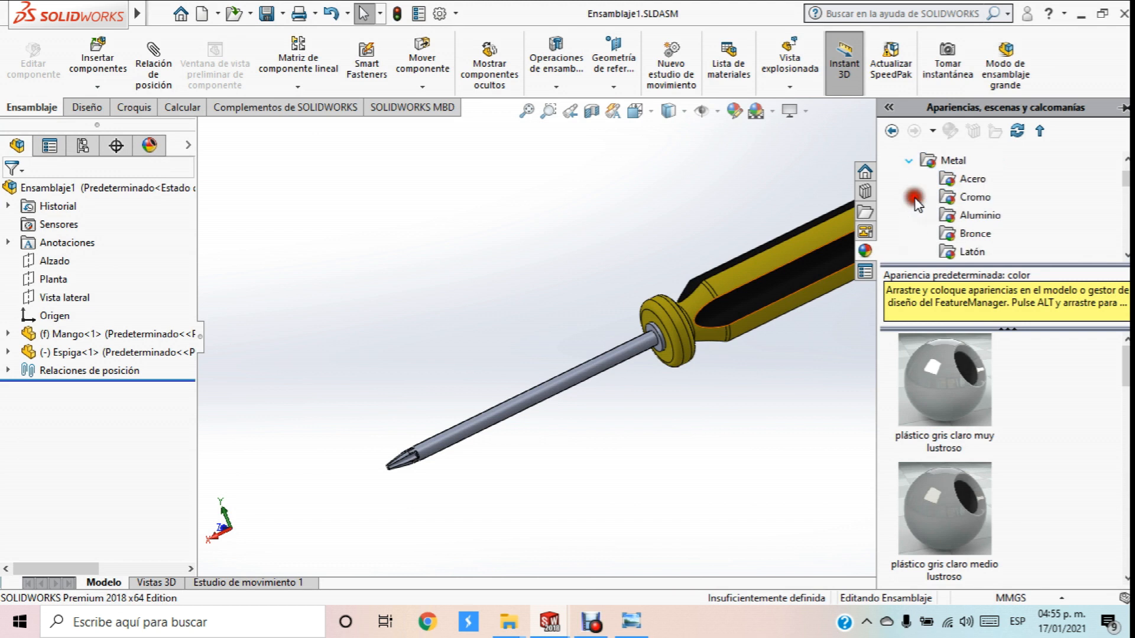
left_click(973, 179)
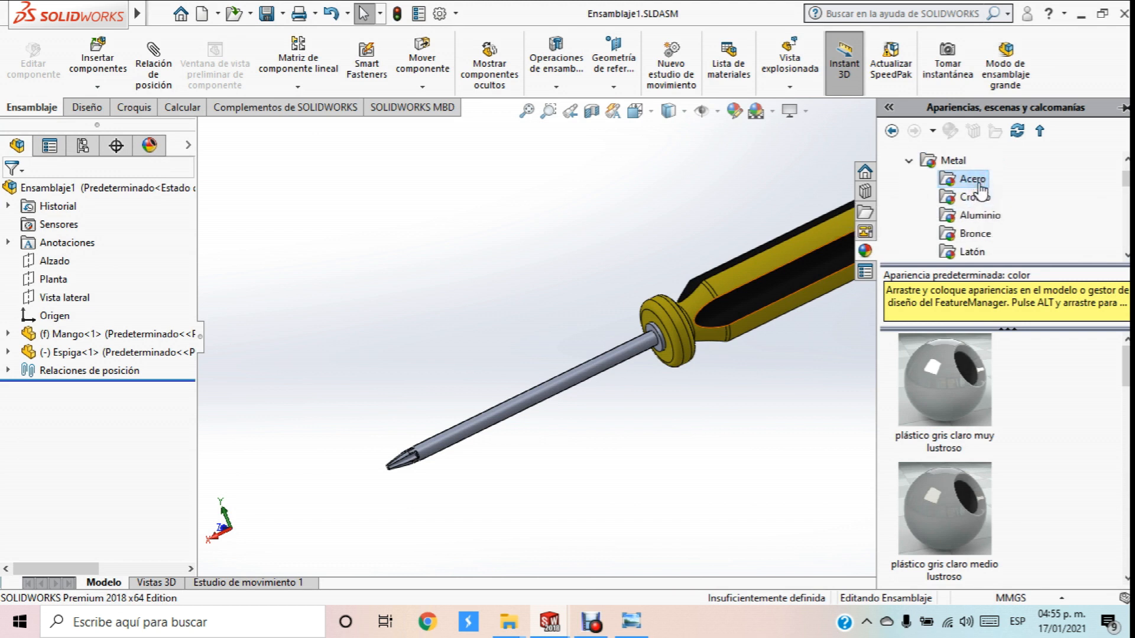
scroll(1022, 419, "down", 2)
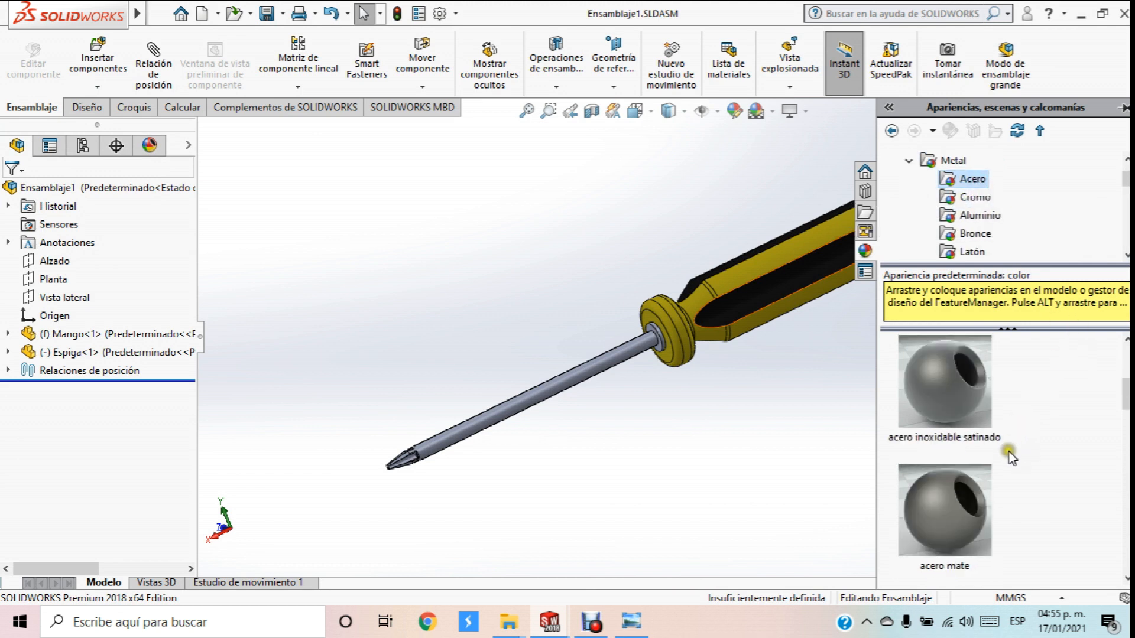
scroll(1009, 452, "up", 2)
scroll(1009, 453, "down", 1)
left_click_drag(964, 370, 587, 374)
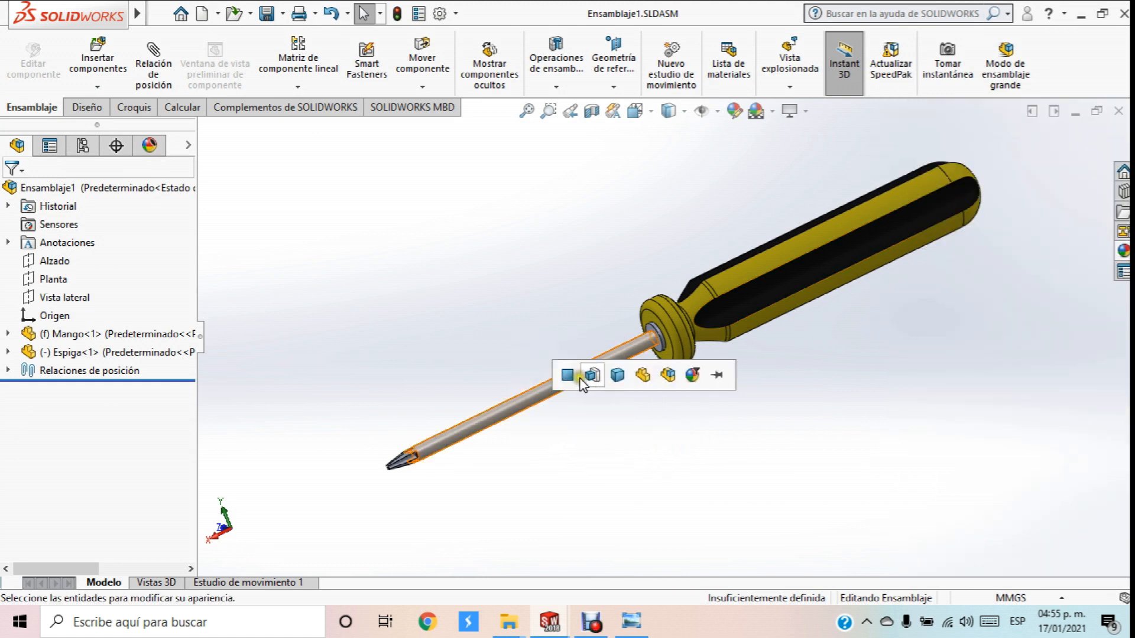
left_click(618, 376)
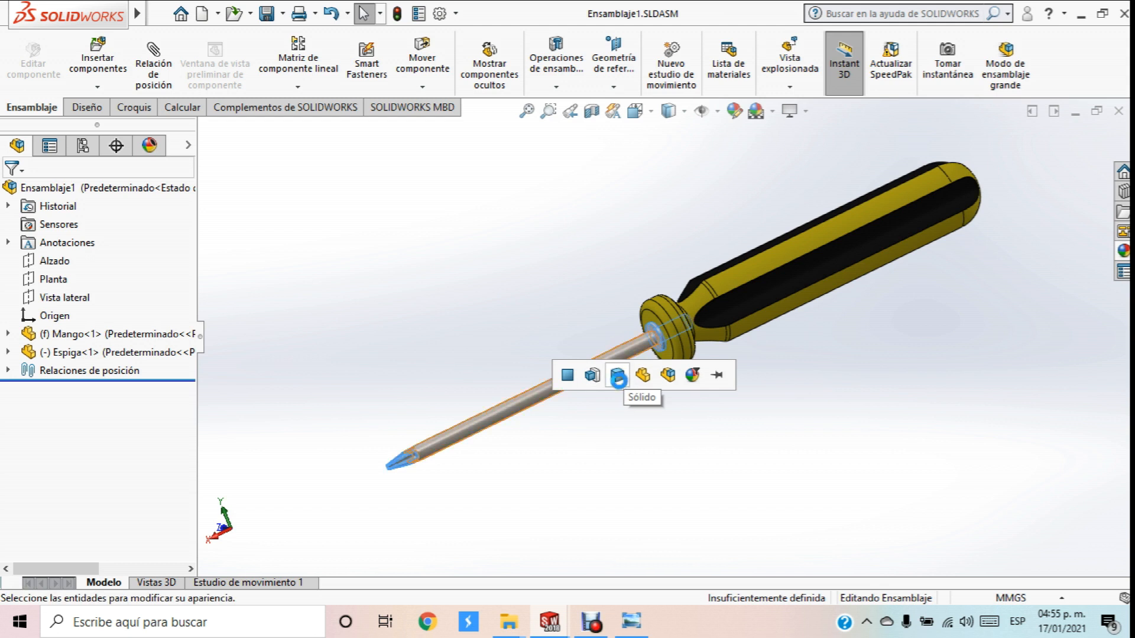
Save the assembly together with the modified Espiga part
scroll(624, 380, "up", 3)
middle_click_drag(796, 323, 766, 303)
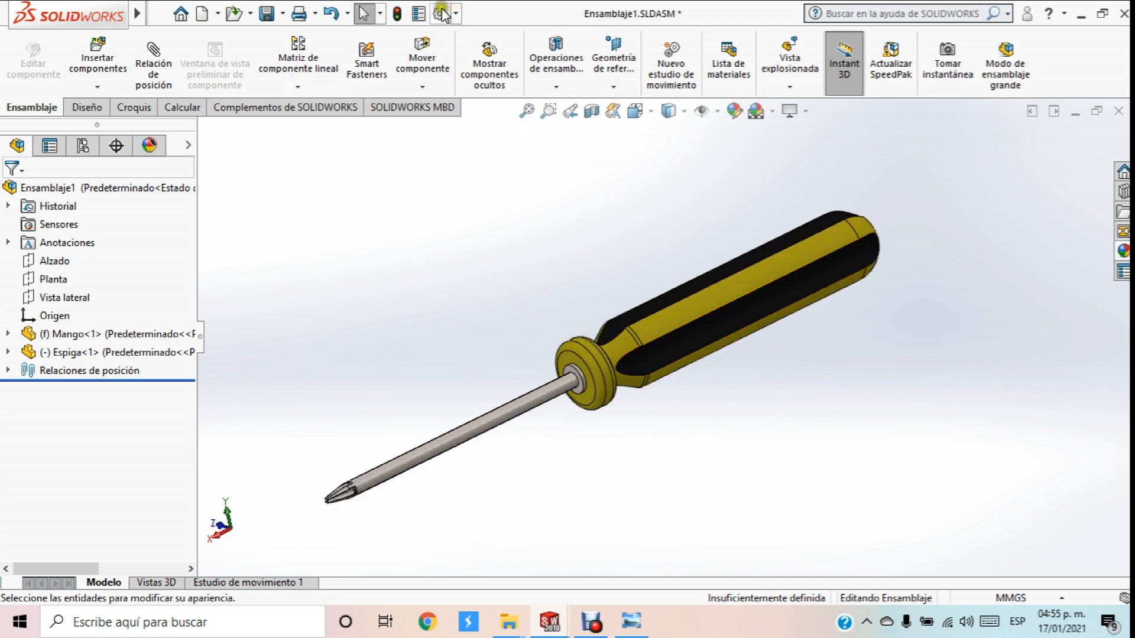
left_click(267, 13)
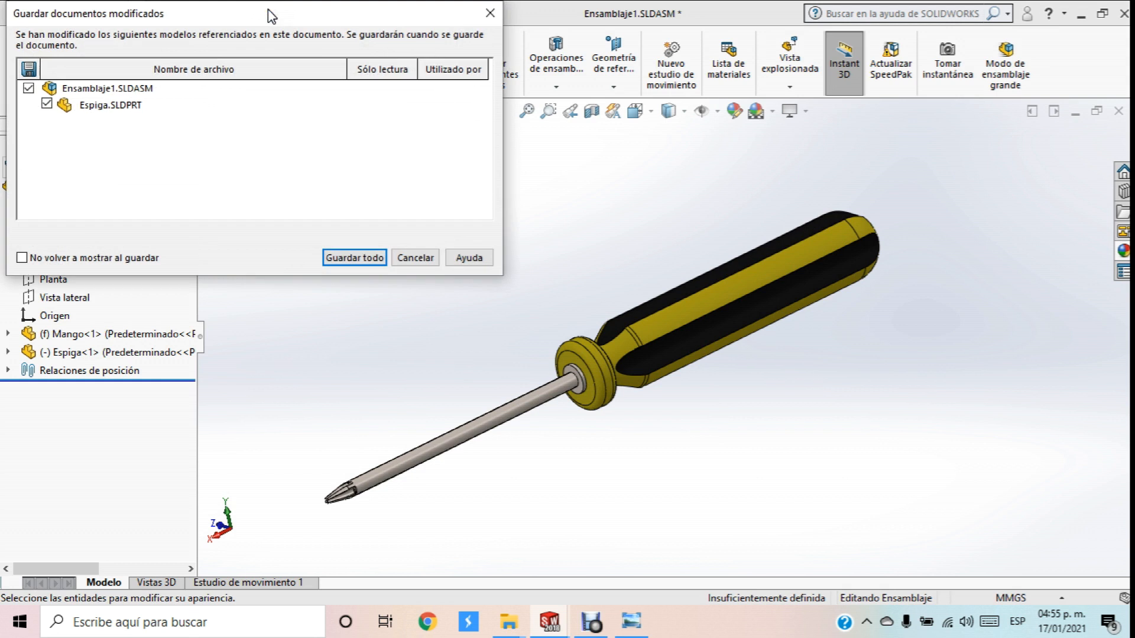
left_click(372, 258)
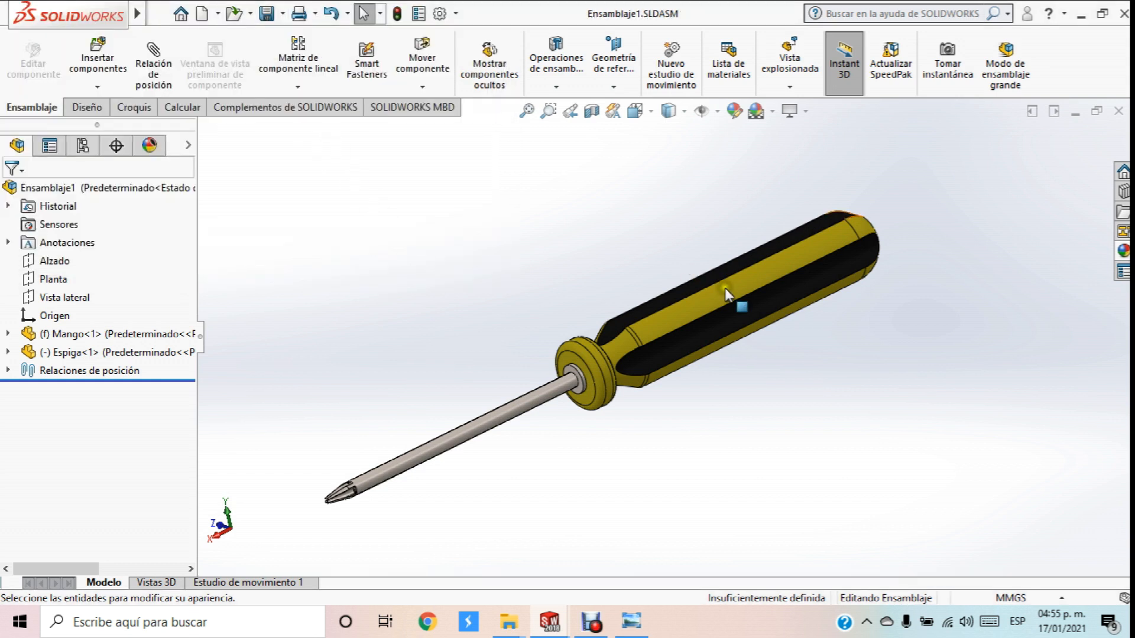
Load the PhotoView 360 add-in and display its rendering tools
middle_click_drag(697, 288, 590, 388)
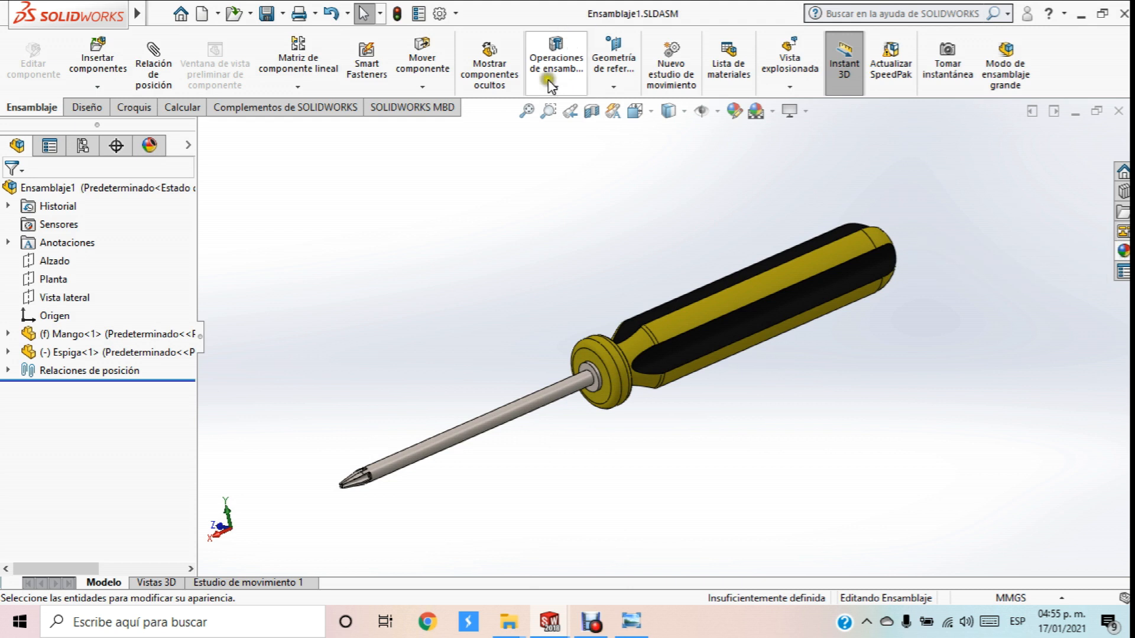
left_click(281, 111)
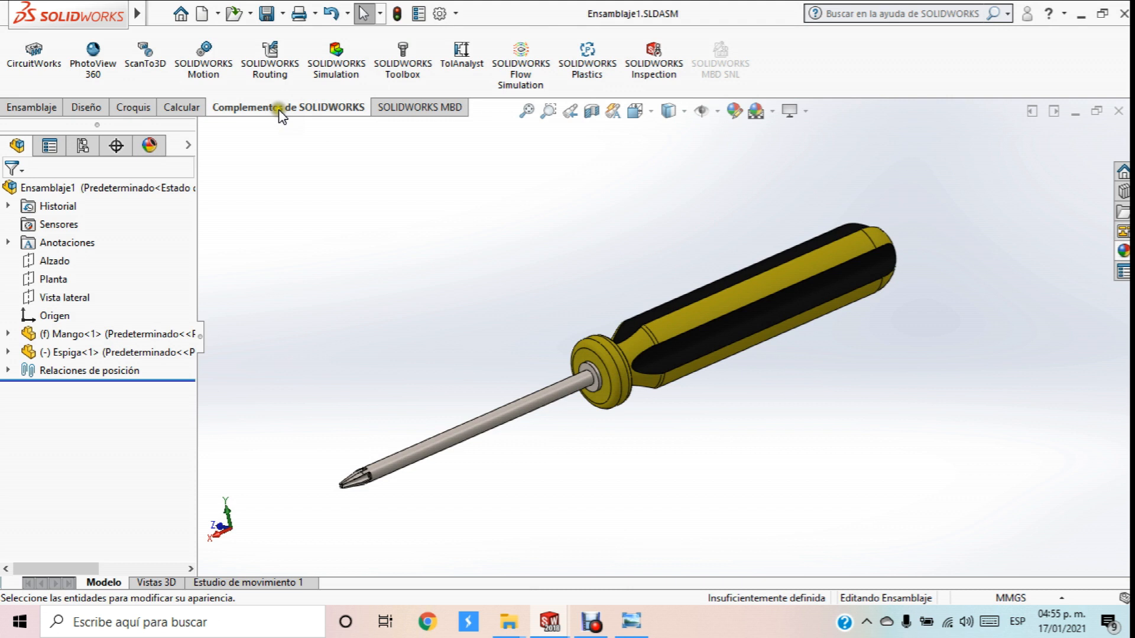
left_click(92, 55)
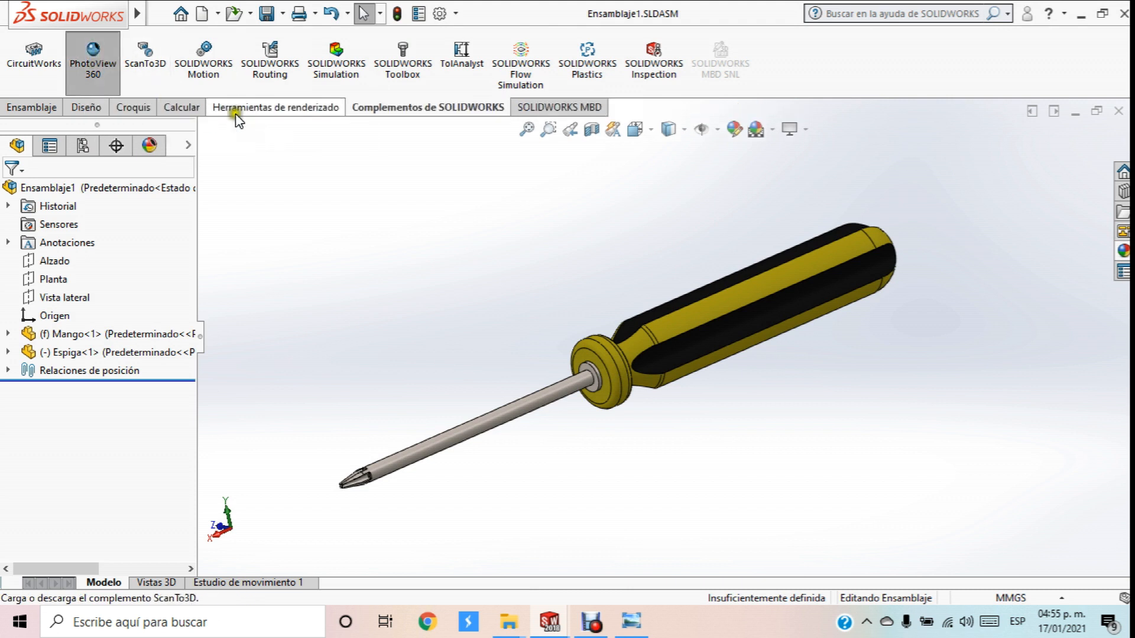
left_click(100, 54)
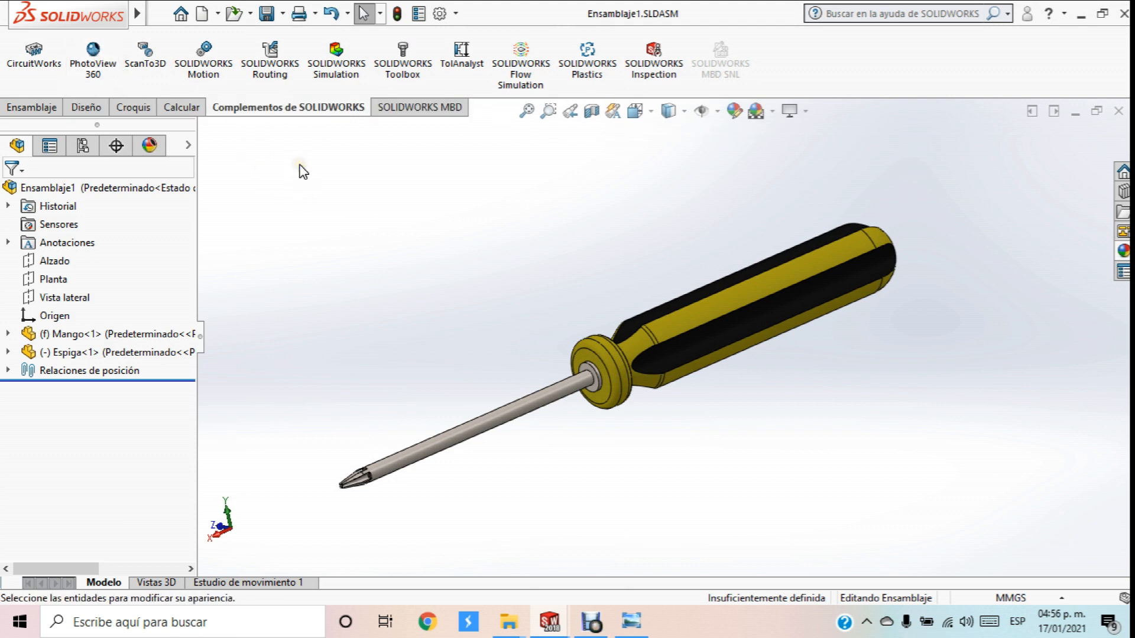
left_click(115, 83)
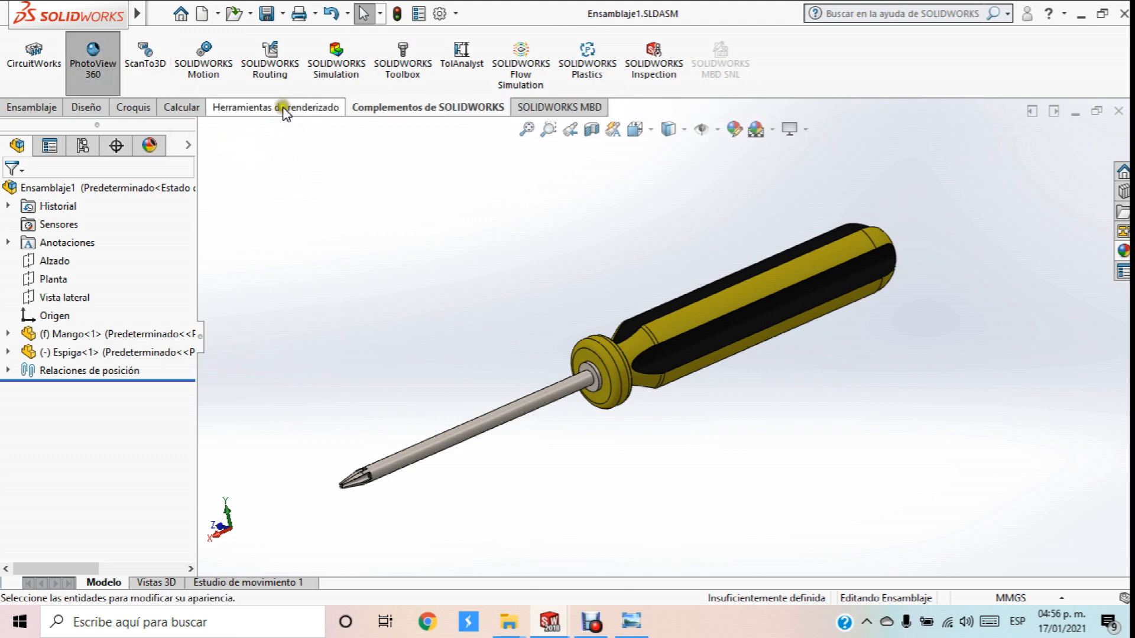
left_click(280, 110)
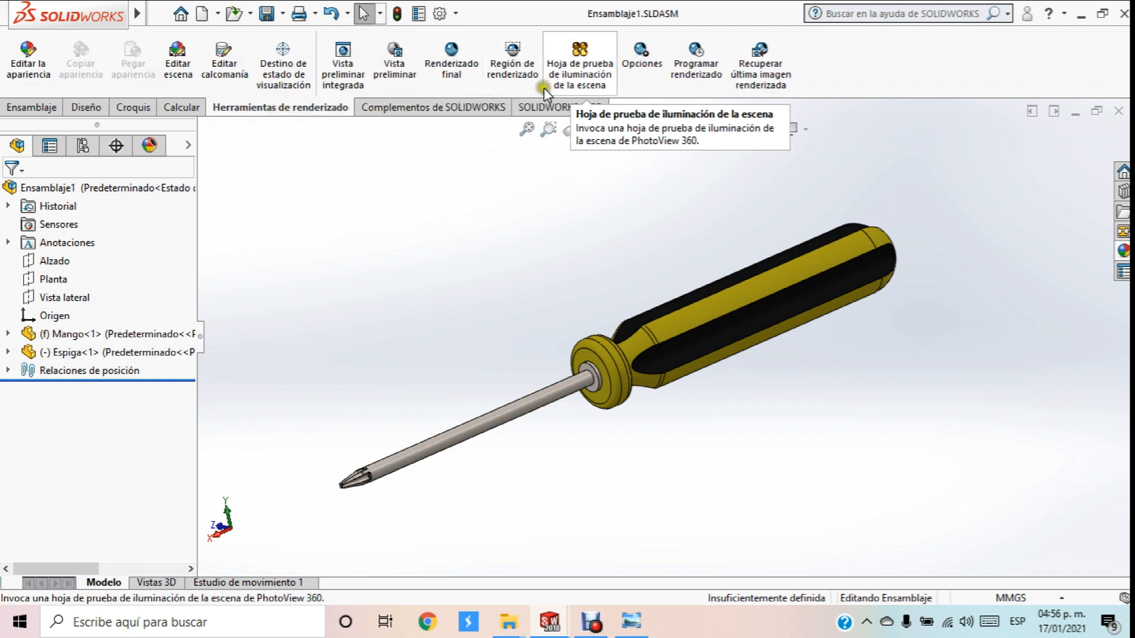
Open the scene library and display the basic scenes (Escenas básicas)
left_click(1123, 249)
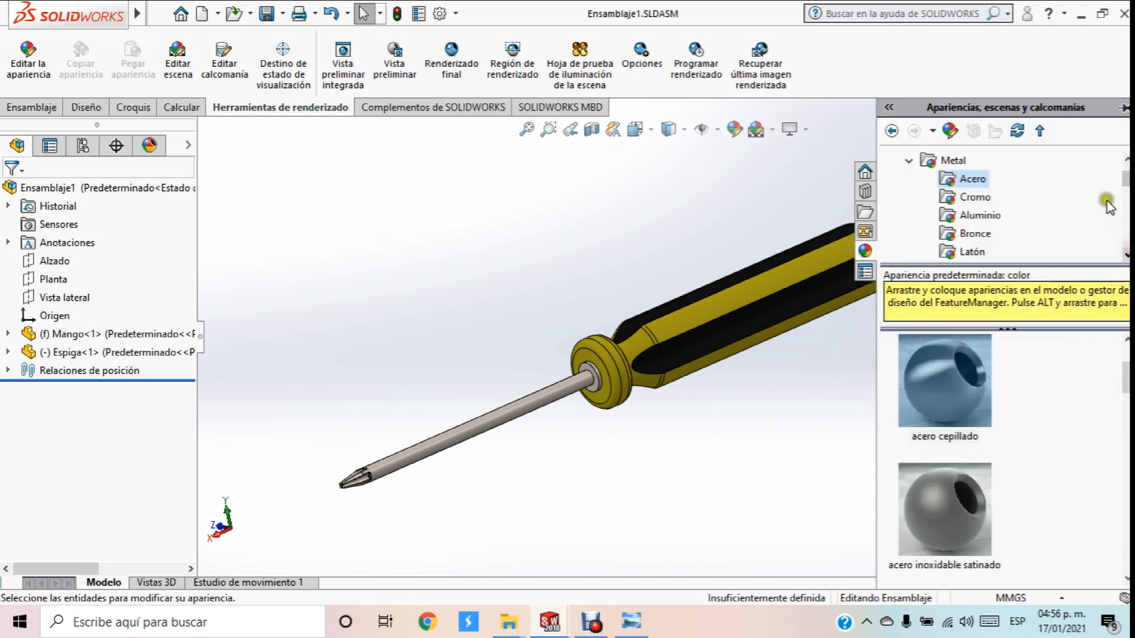
left_click(905, 159)
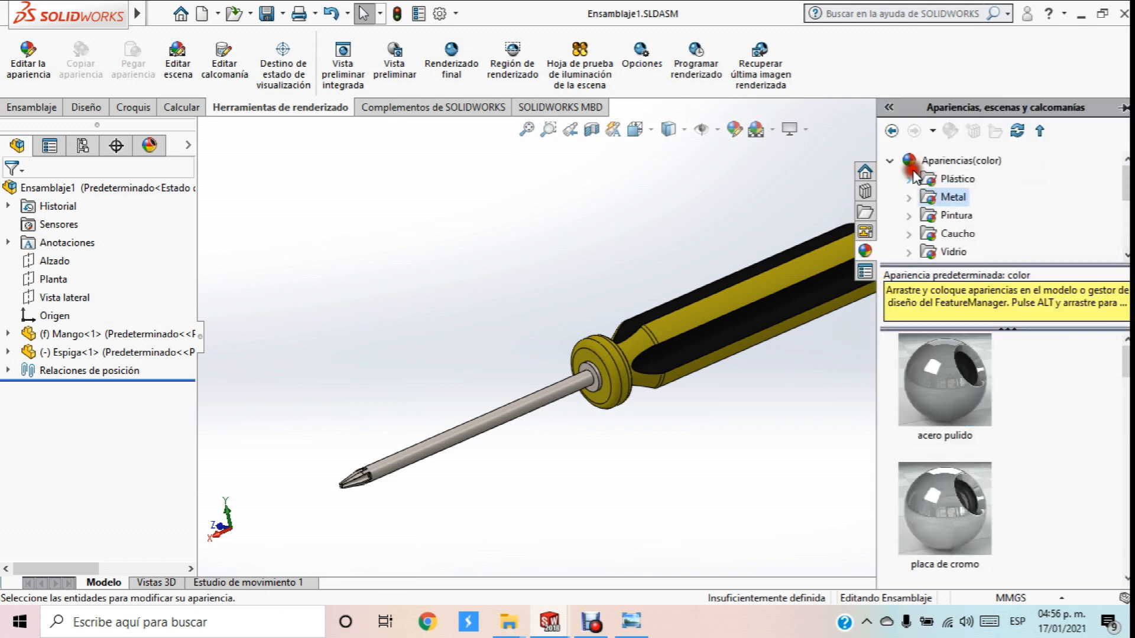
left_click(889, 161)
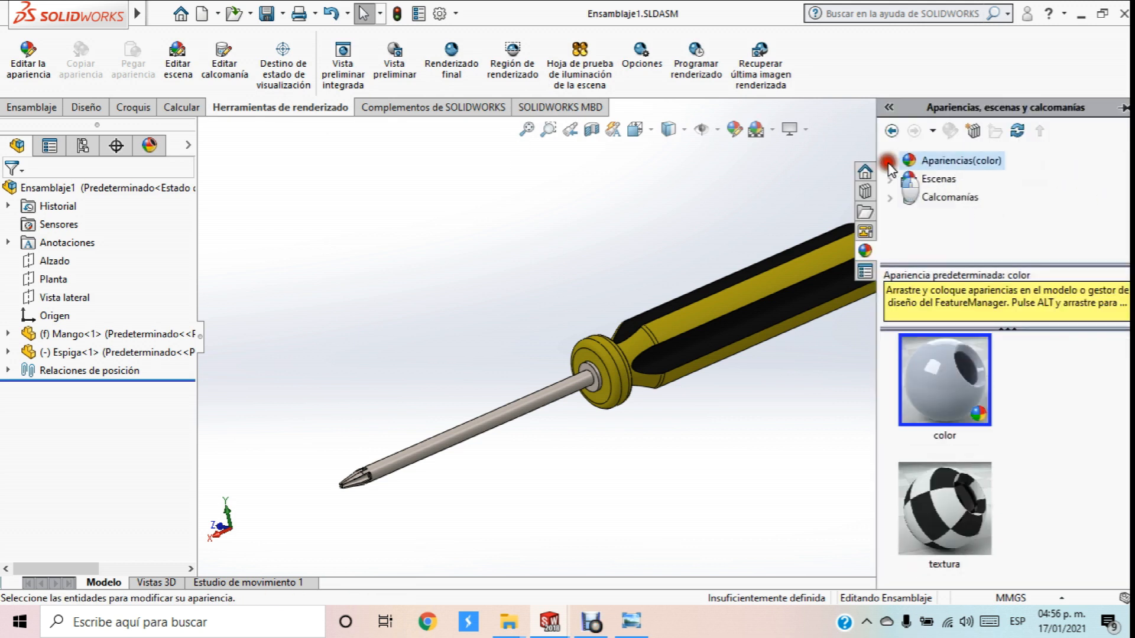
left_click(940, 179)
double_click(978, 405)
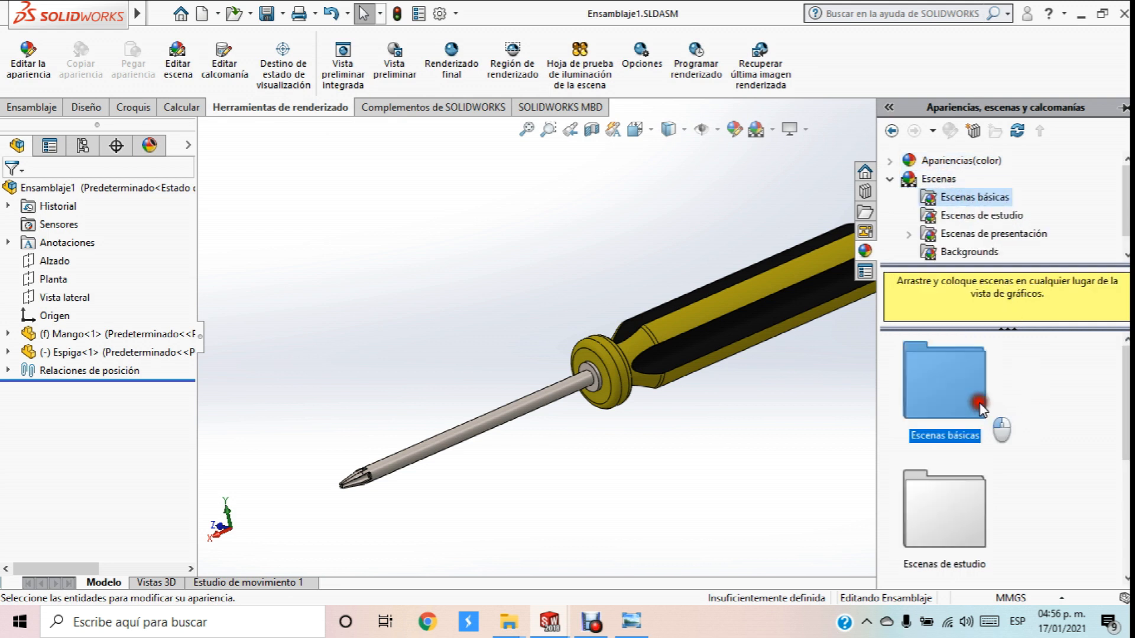
Look through the studio scenes (Escenas de estudio) and presentation scenes (Escenas de presentación) for a suitable background
left_click(987, 217)
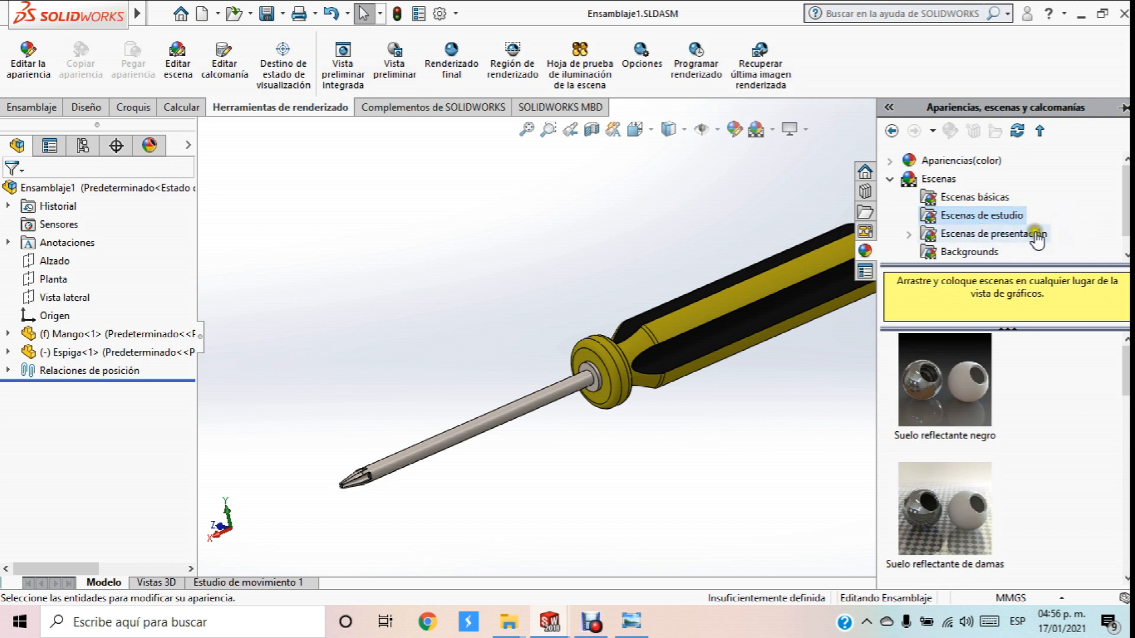
left_click(1025, 235)
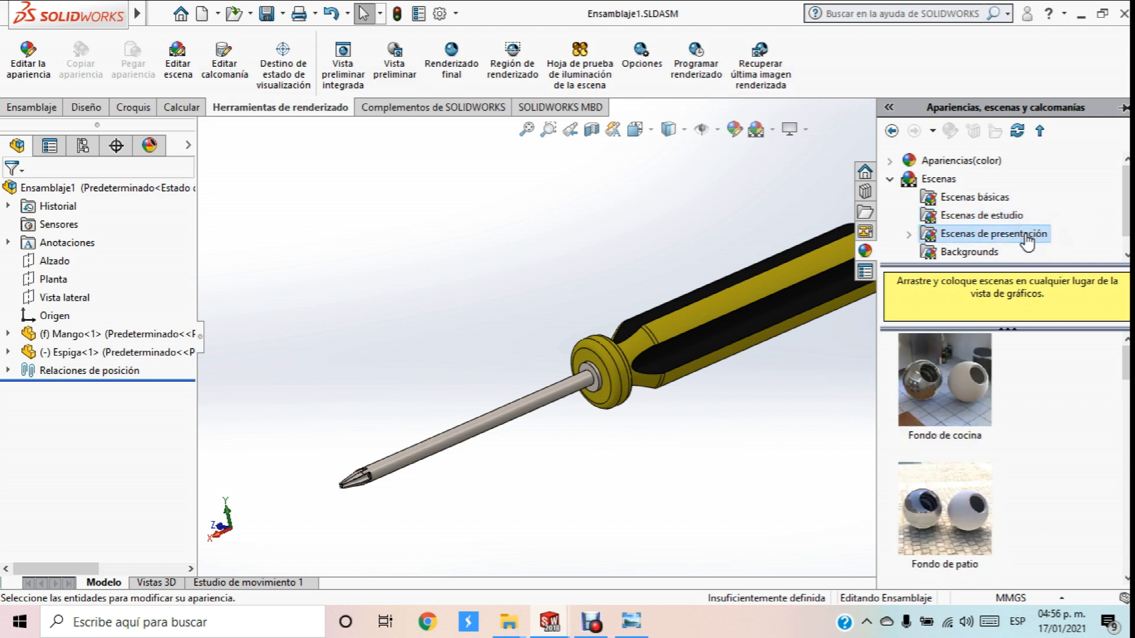
scroll(1077, 376, "down", 4)
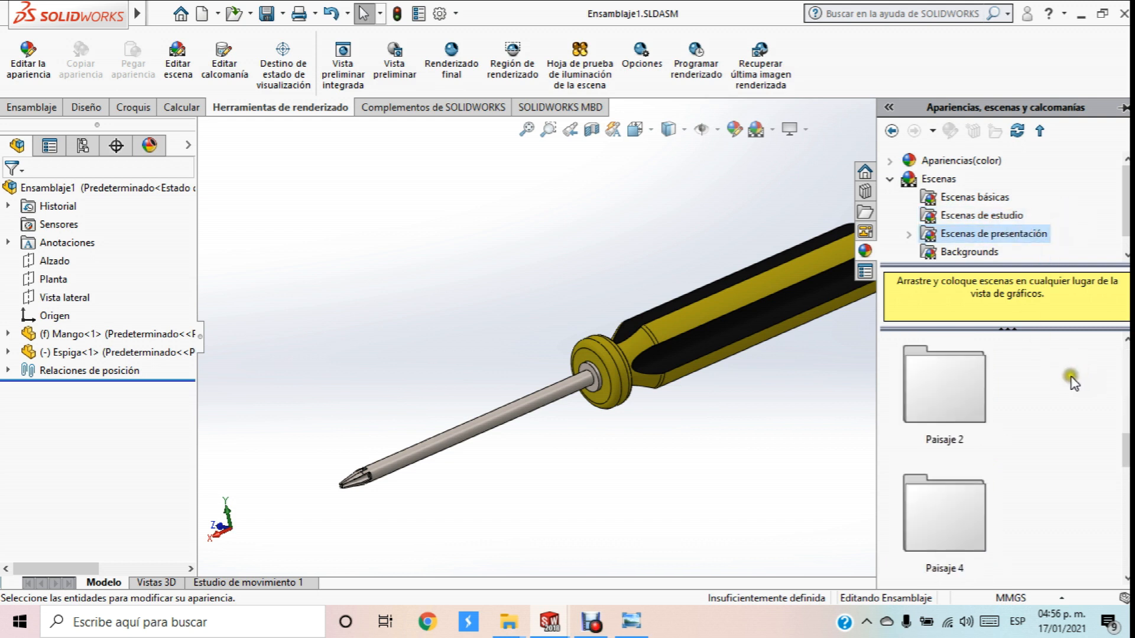
scroll(1075, 381, "up", 2)
scroll(1075, 384, "up", 1)
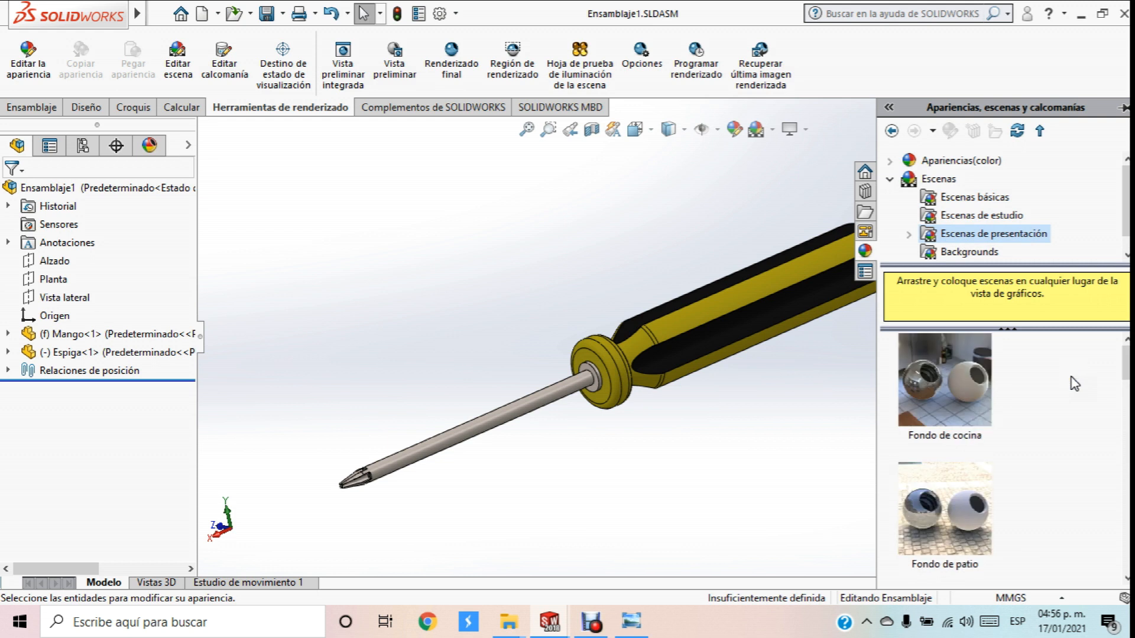
scroll(1074, 384, "down", 1)
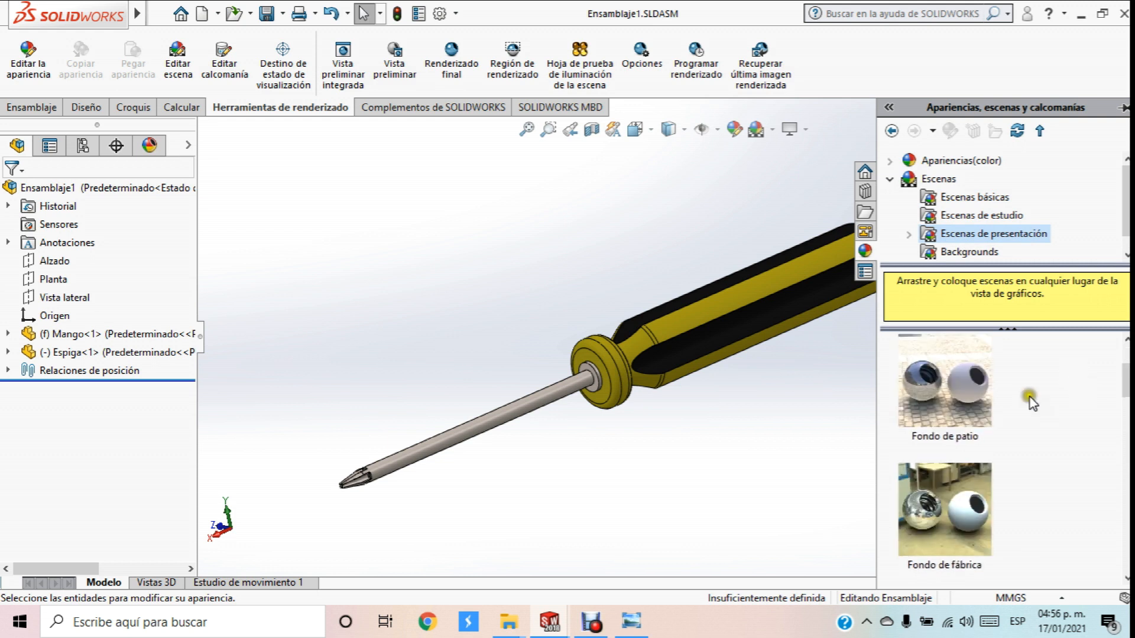
scroll(946, 384, "up", 1)
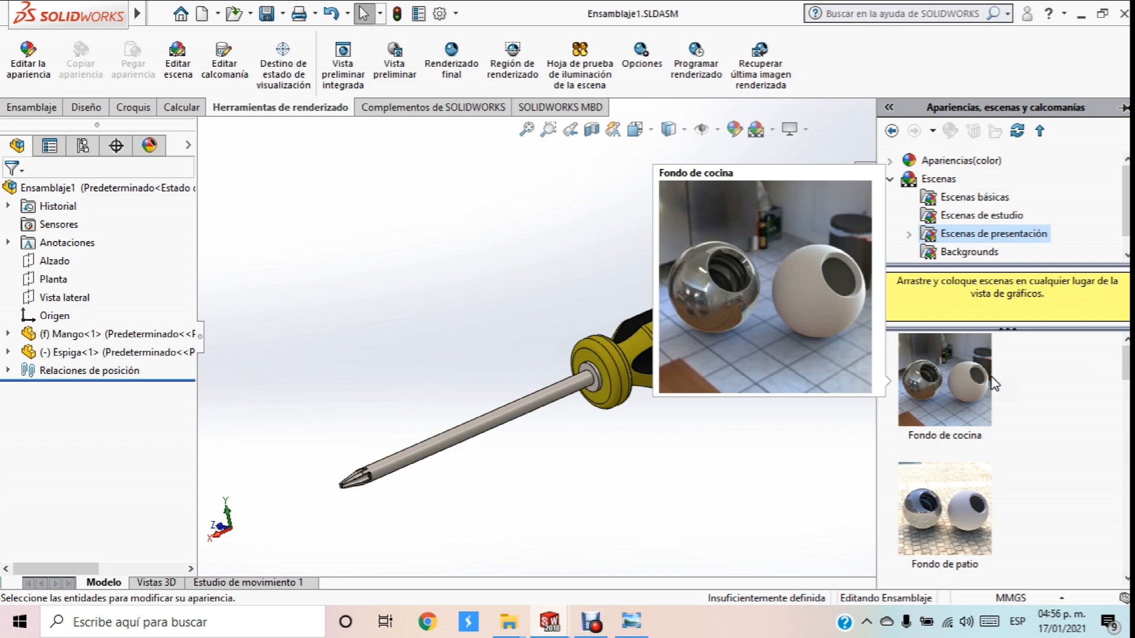
left_click(970, 215)
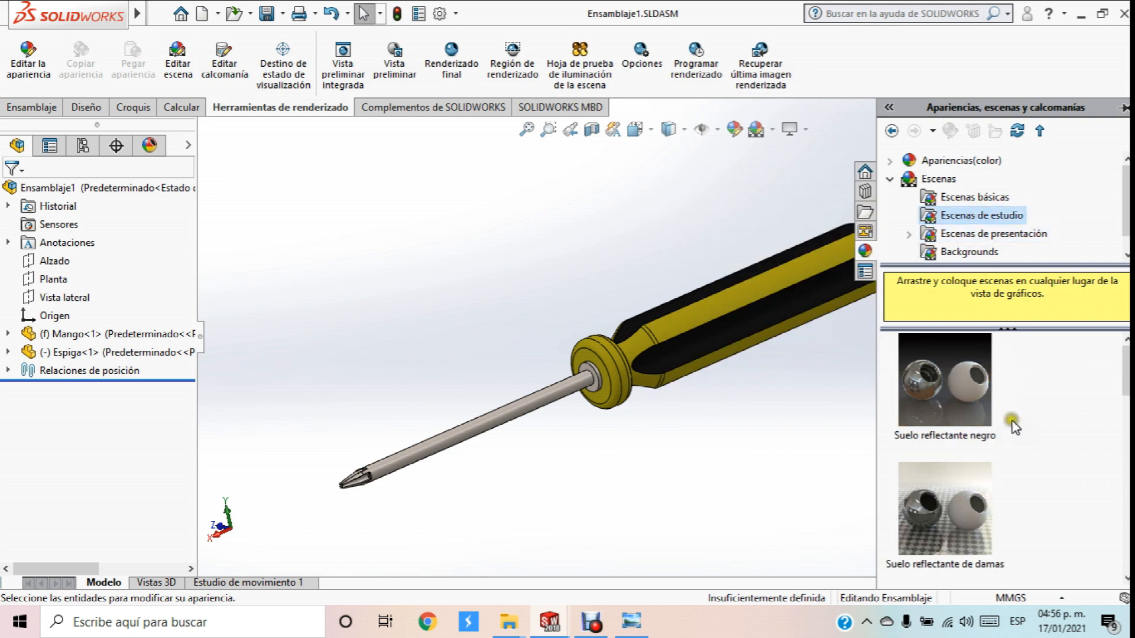
scroll(1016, 429, "down", 2)
scroll(1015, 428, "down", 1)
scroll(1008, 355, "up", 2)
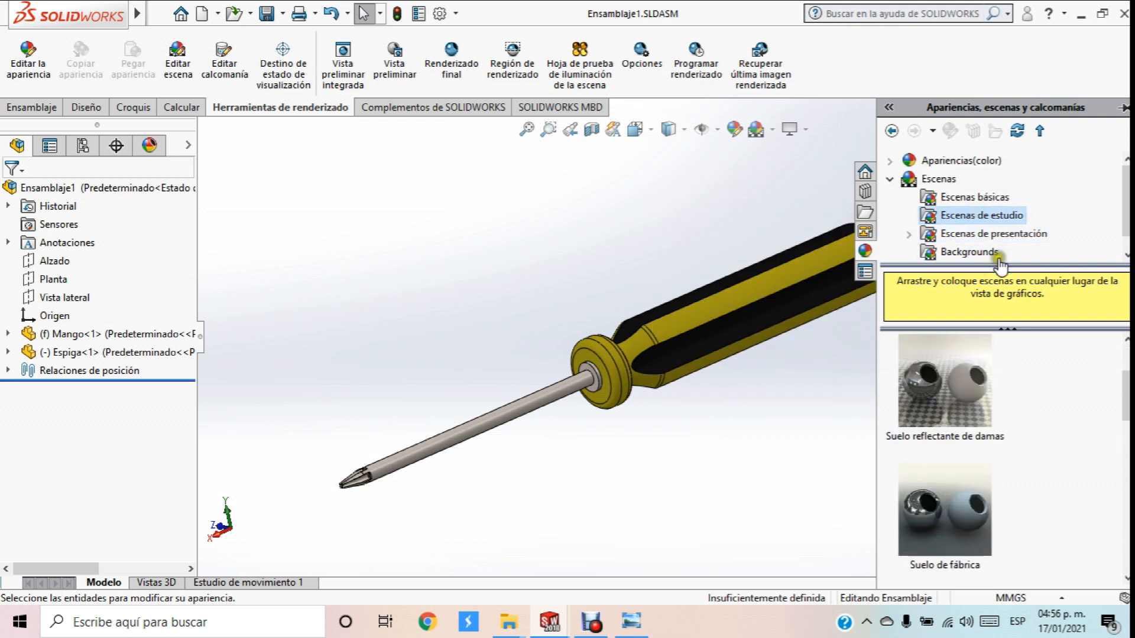
Apply a scene with a plain white background from the basic scenes (Escenas básicas) to the assembly
left_click(966, 198)
left_click_drag(970, 496, 577, 256)
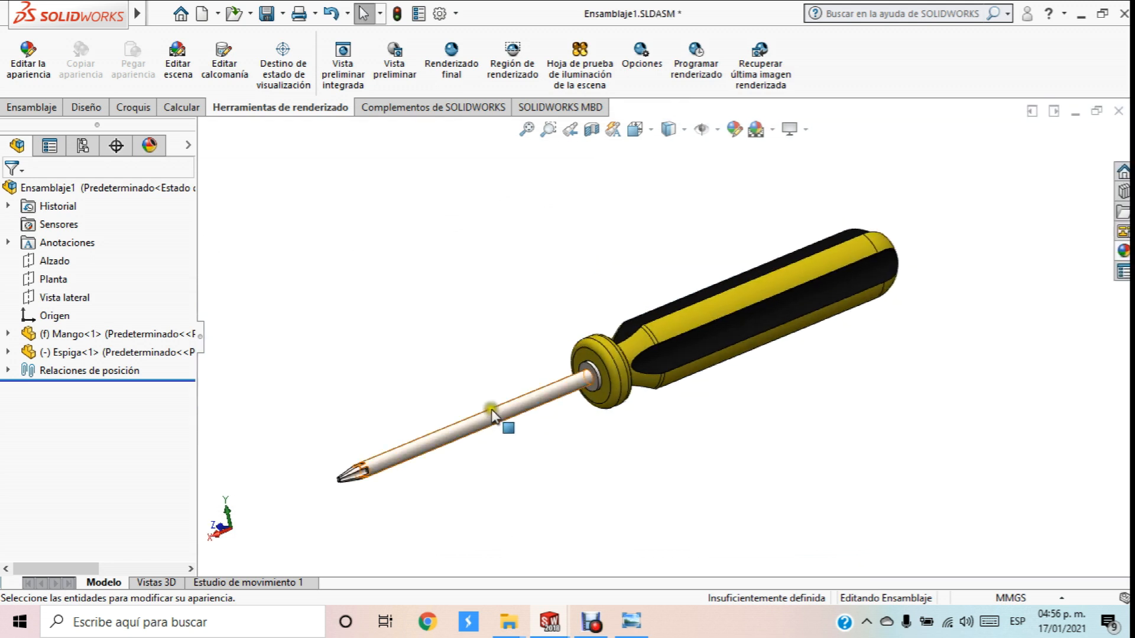
Run the final render of the screwdriver without adding a camera or perspective view
left_click(453, 56)
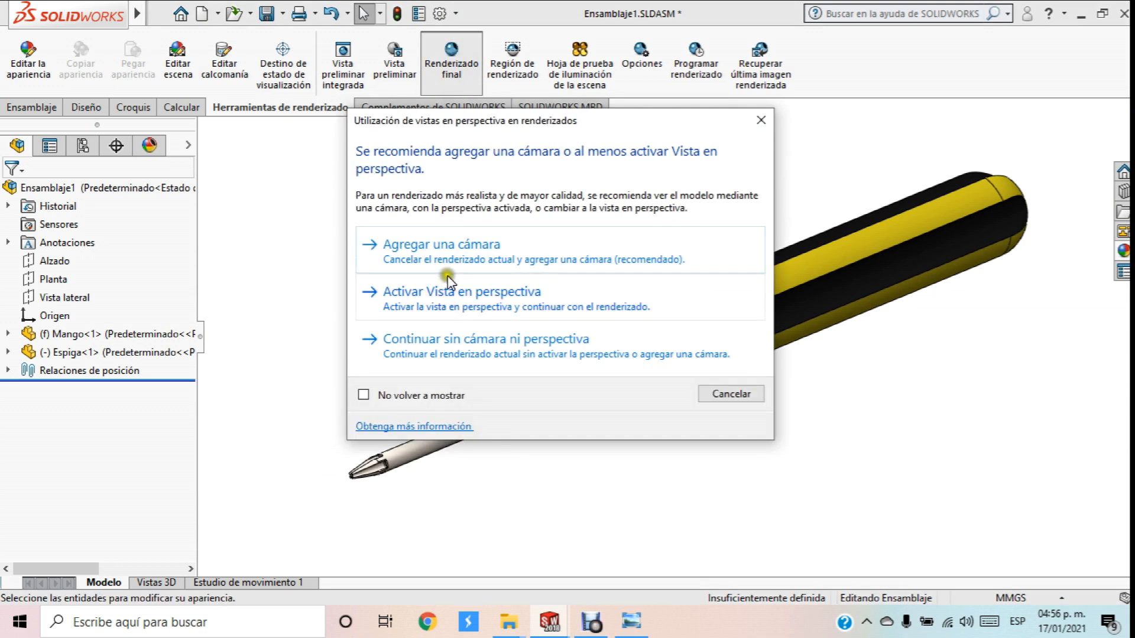
left_click(487, 353)
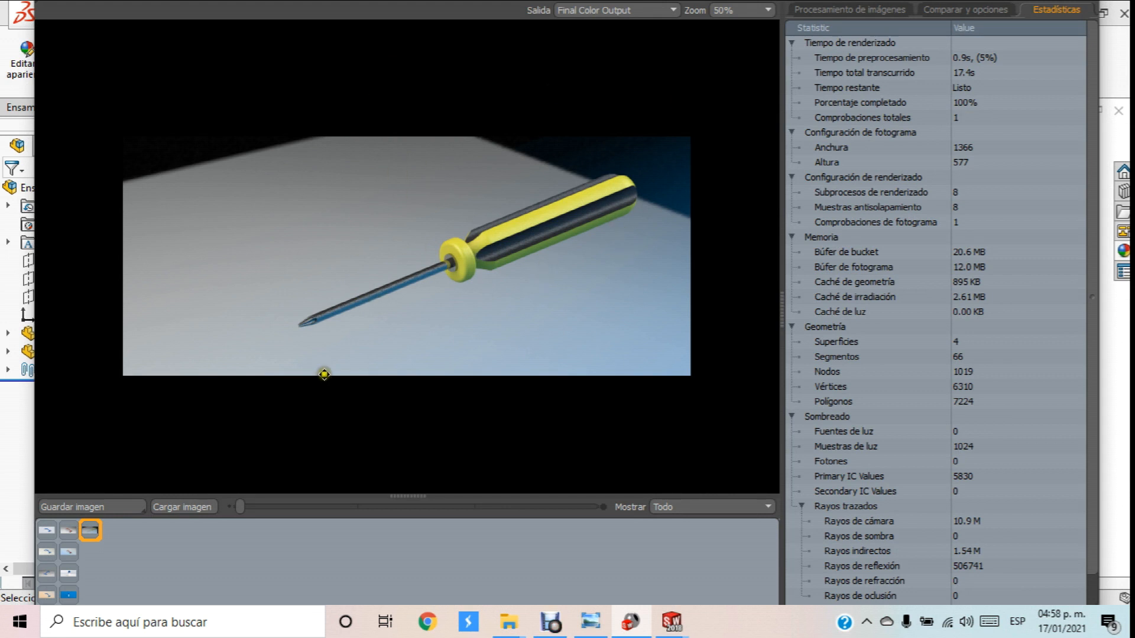
Save the rendered image as a JPEG file named 1 in the Desarmador folder
left_click(92, 507)
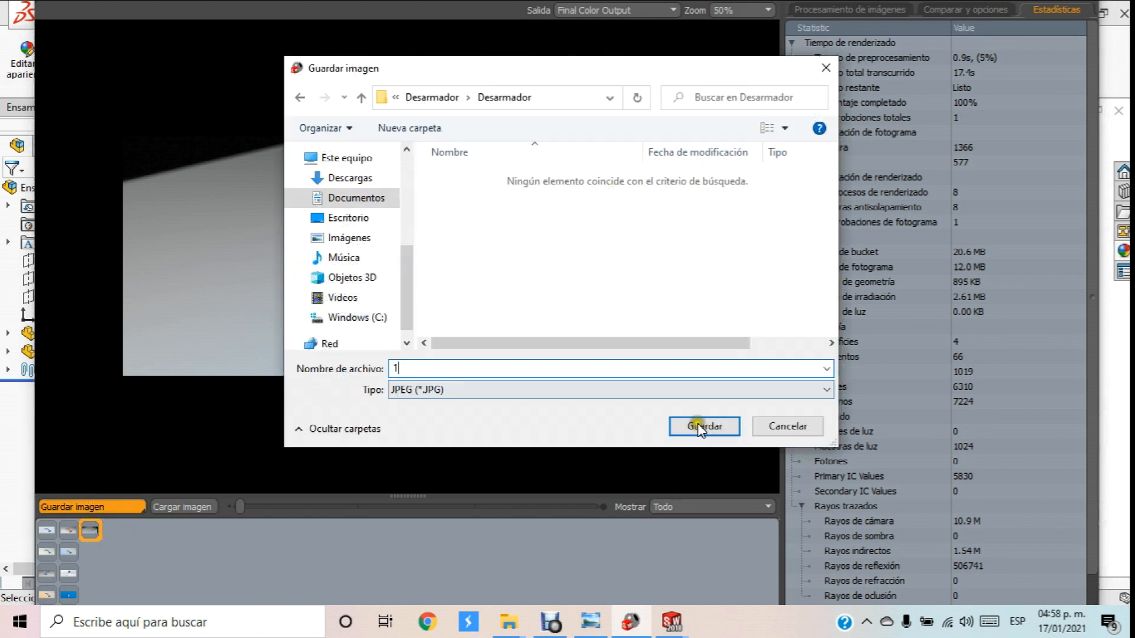
left_click(703, 425)
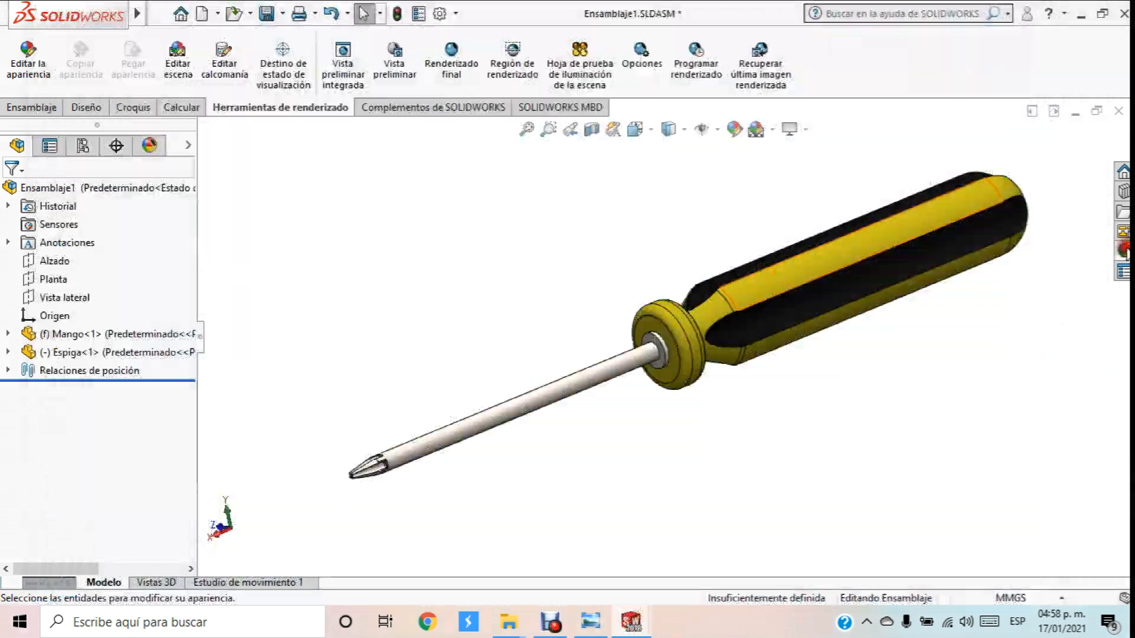
Apply the 3 puntos beige scene to the assembly and run the final render again
left_click(1124, 250)
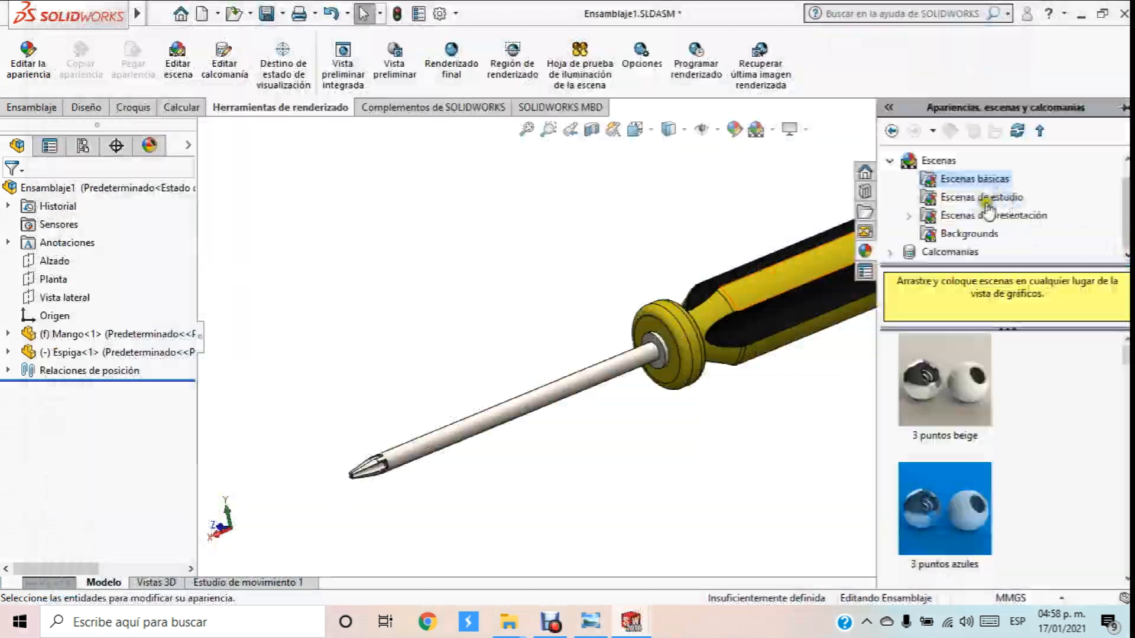
left_click_drag(966, 378, 513, 281)
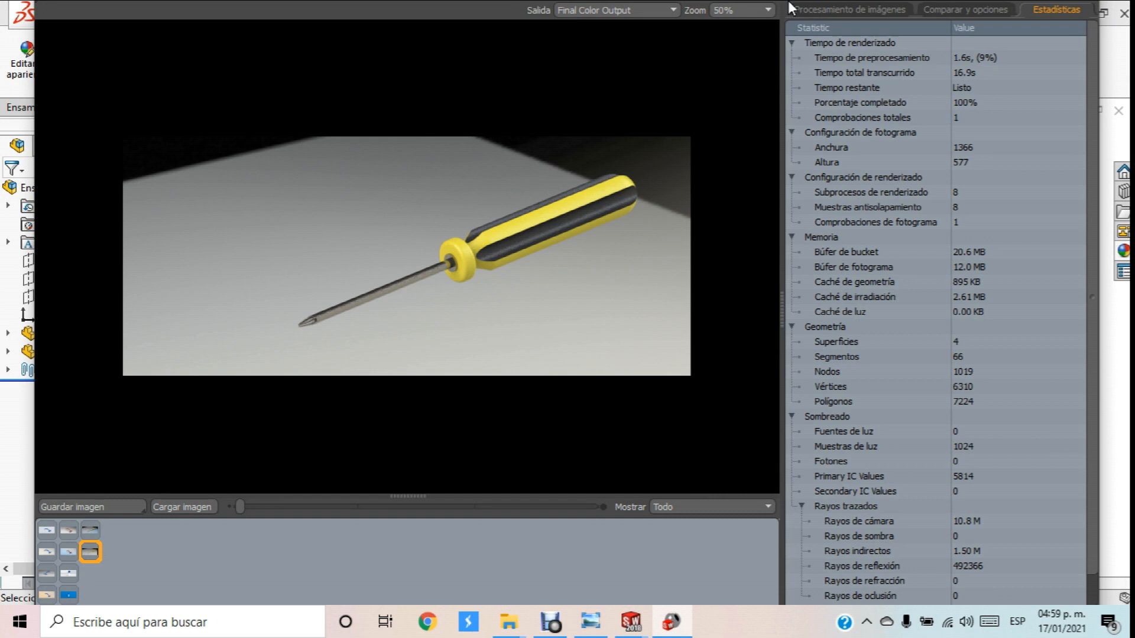
Close the PhotoView 360 render window and save the assembly, rebuilding the document
right_click(685, 631)
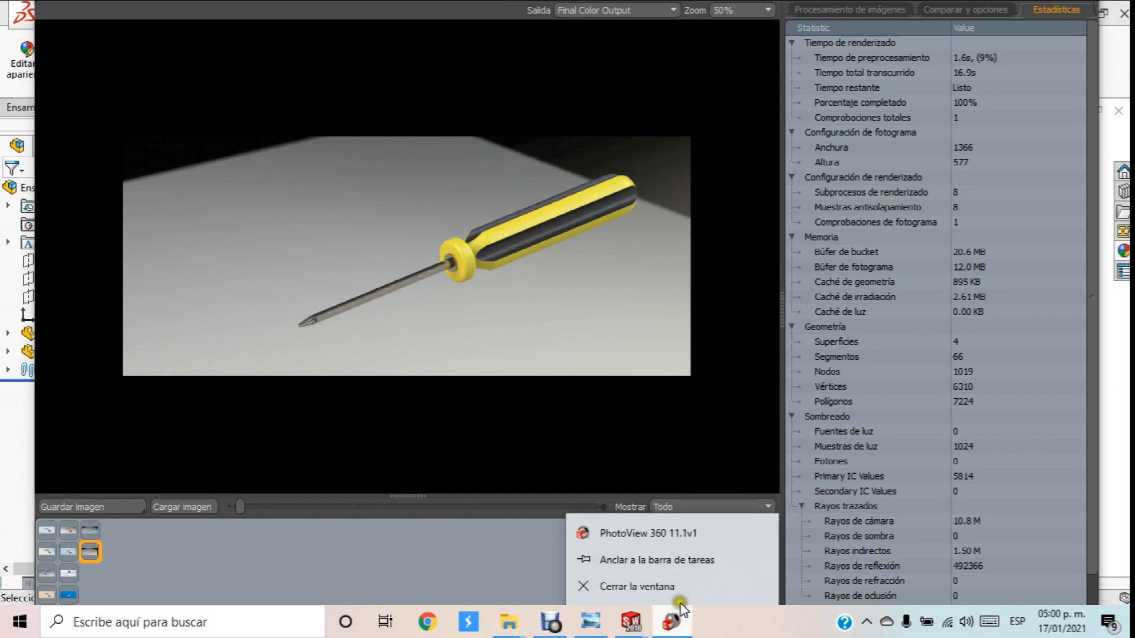
left_click(606, 587)
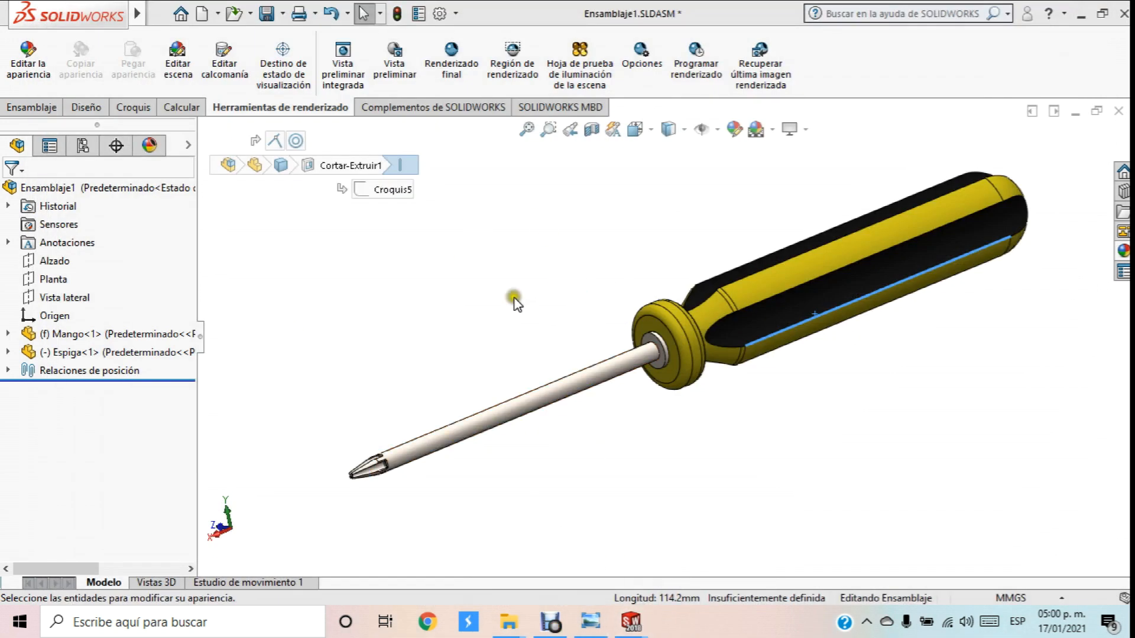
left_click(268, 13)
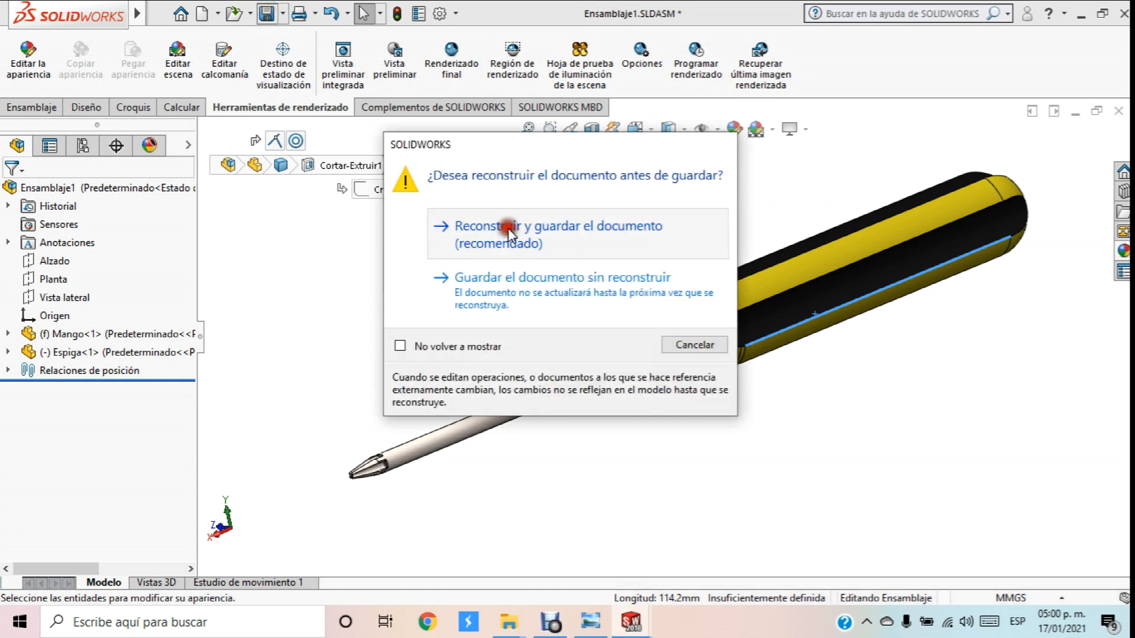
left_click(509, 231)
Export the assembly in IGES format with the file name Ensamblaje Desarmador
mouse_move(87, 17)
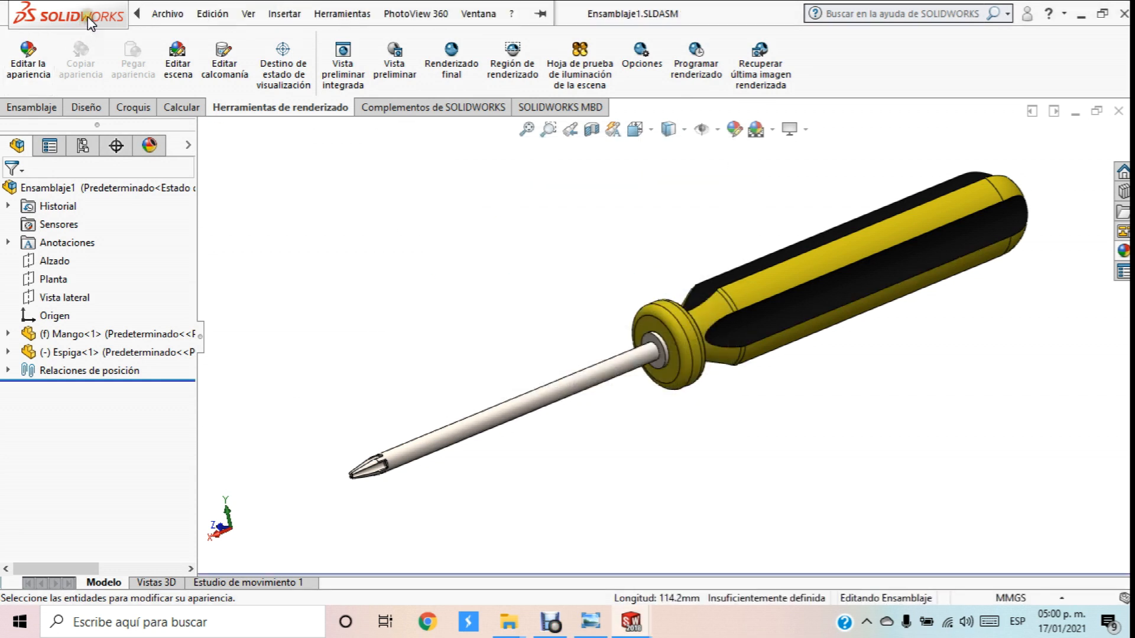
left_click(160, 14)
left_click(193, 195)
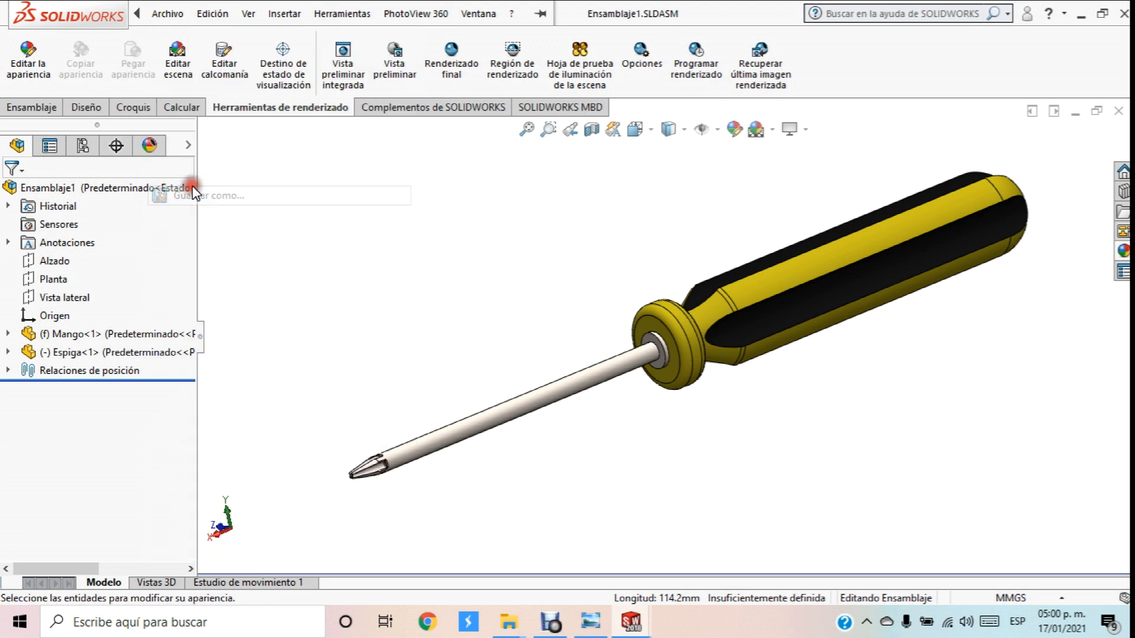
left_click(671, 439)
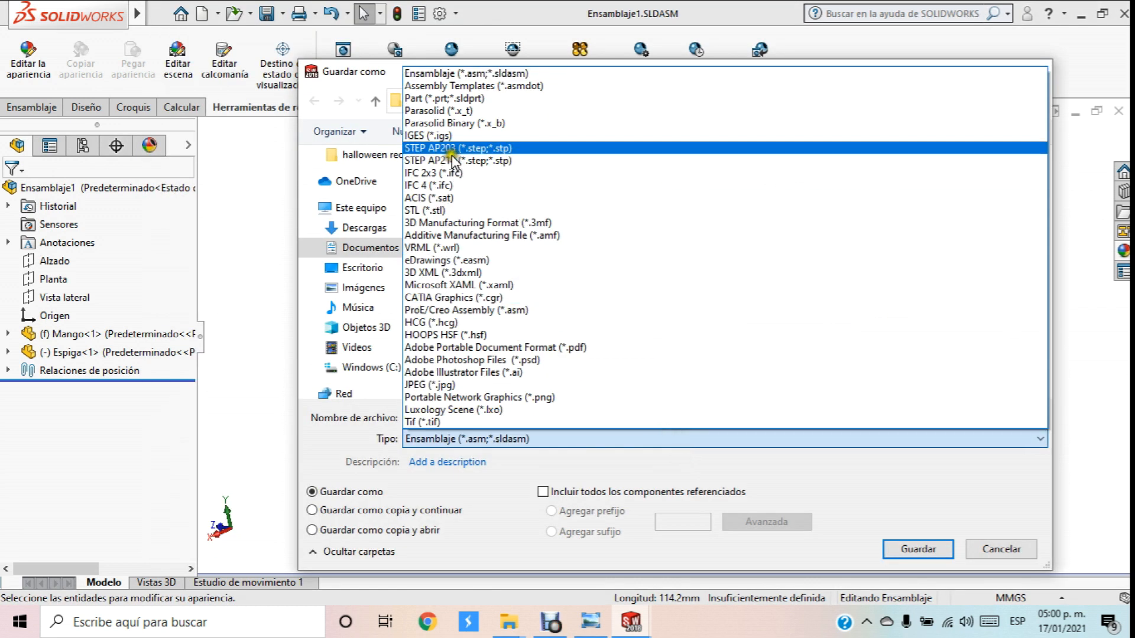
left_click(447, 135)
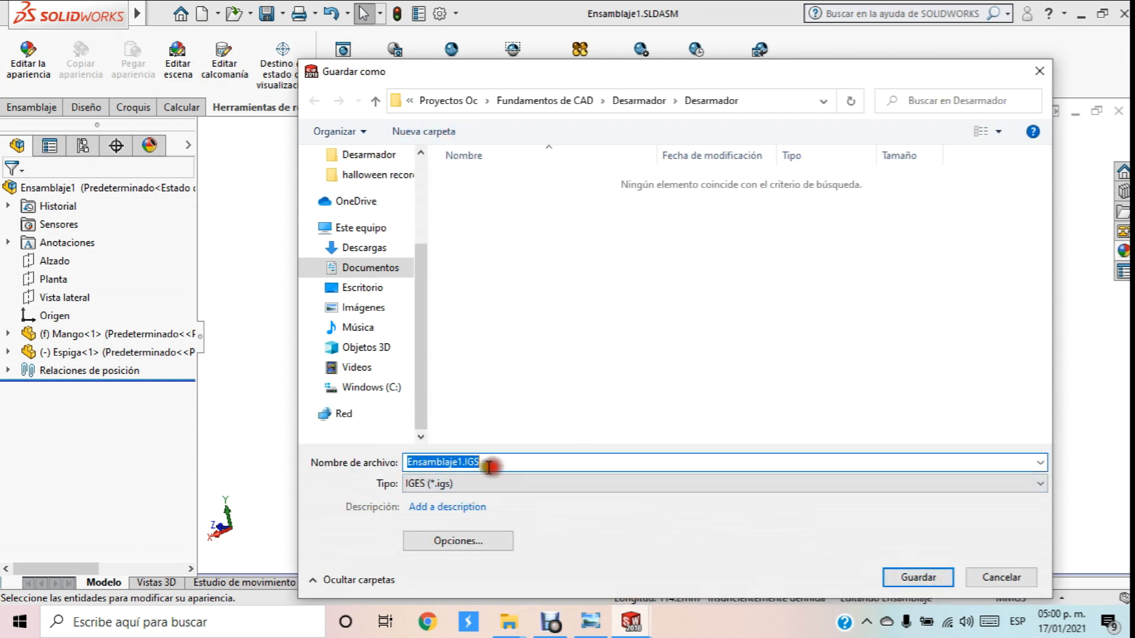
left_click(460, 461)
key("BackSpace")
type("Desarmador")
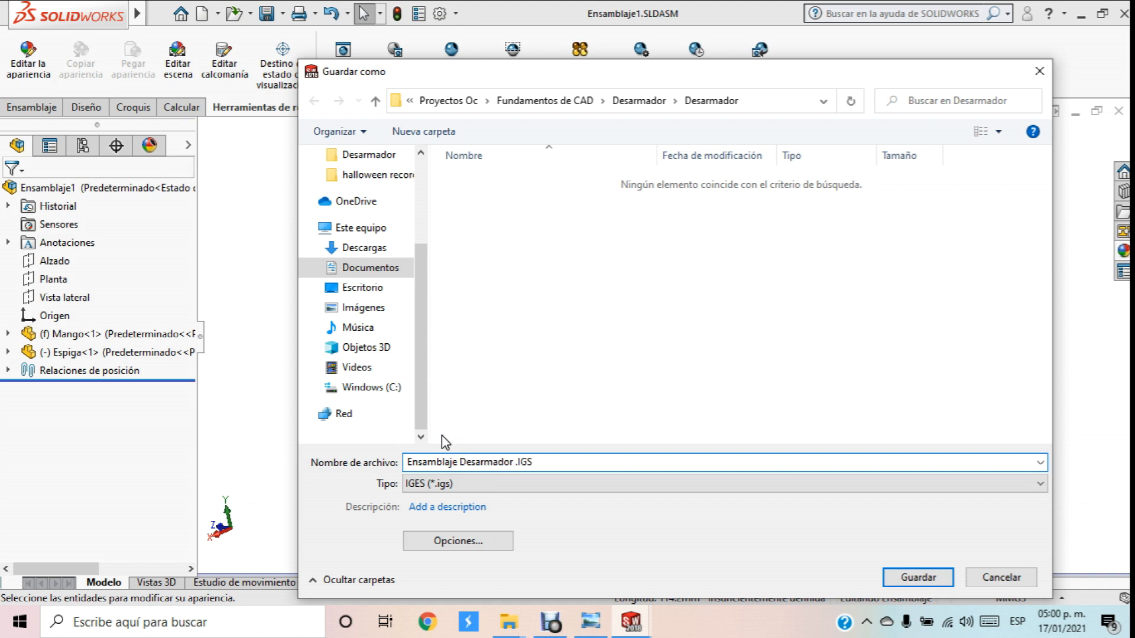
left_click(918, 577)
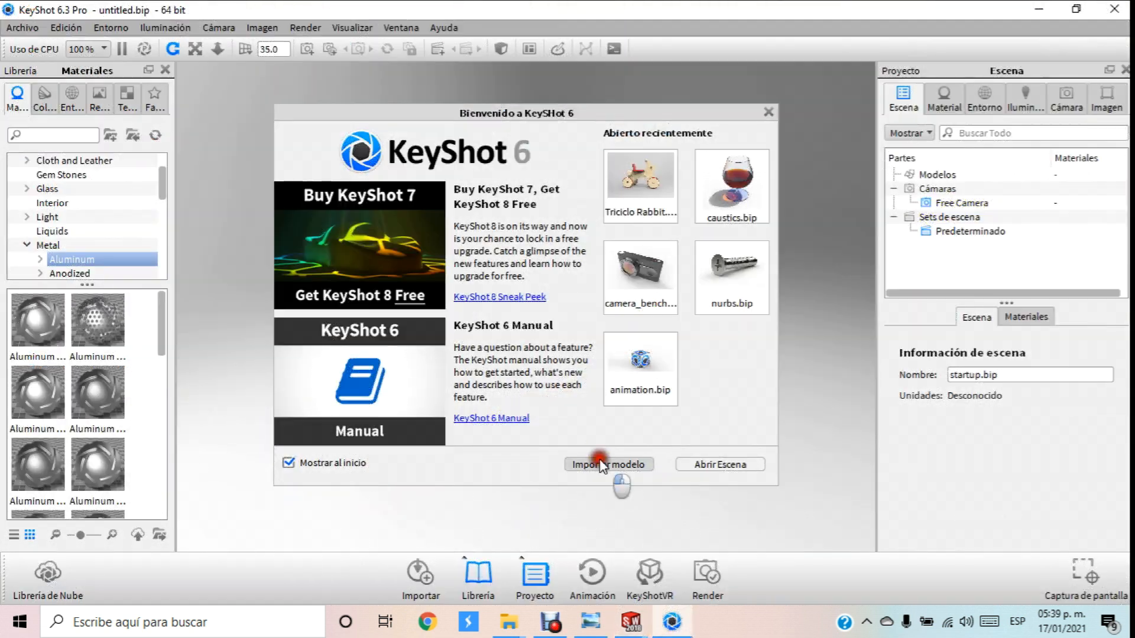
In KeyShot, import Ensamblaje Desarmador.IGS from the inner Desarmador folder with Y as the up orientation
left_click(602, 466)
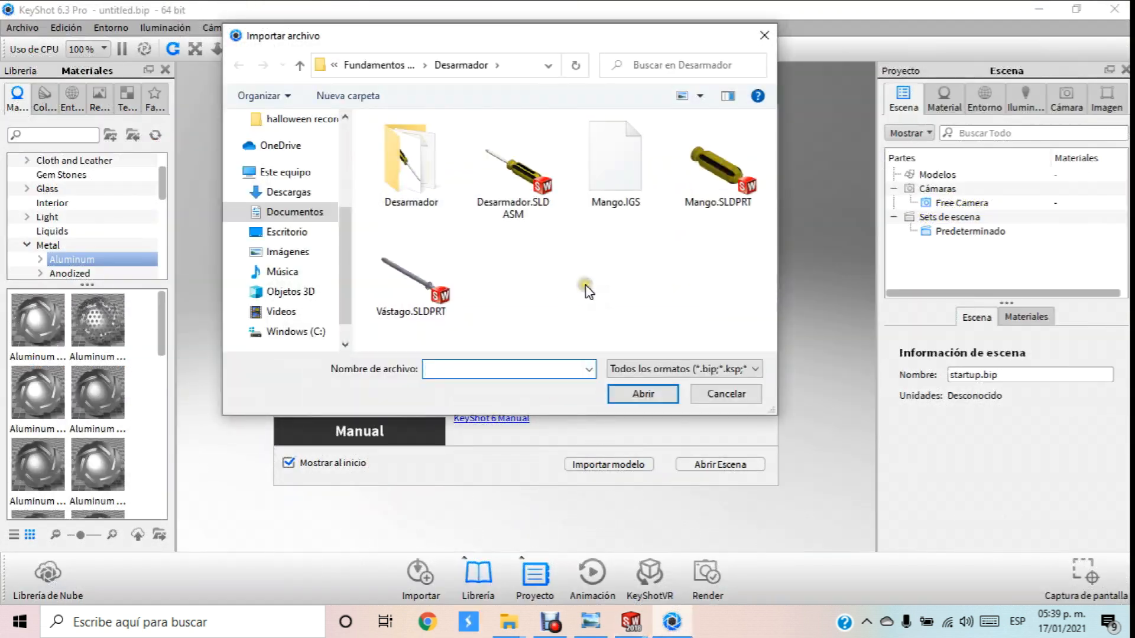
double_click(410, 158)
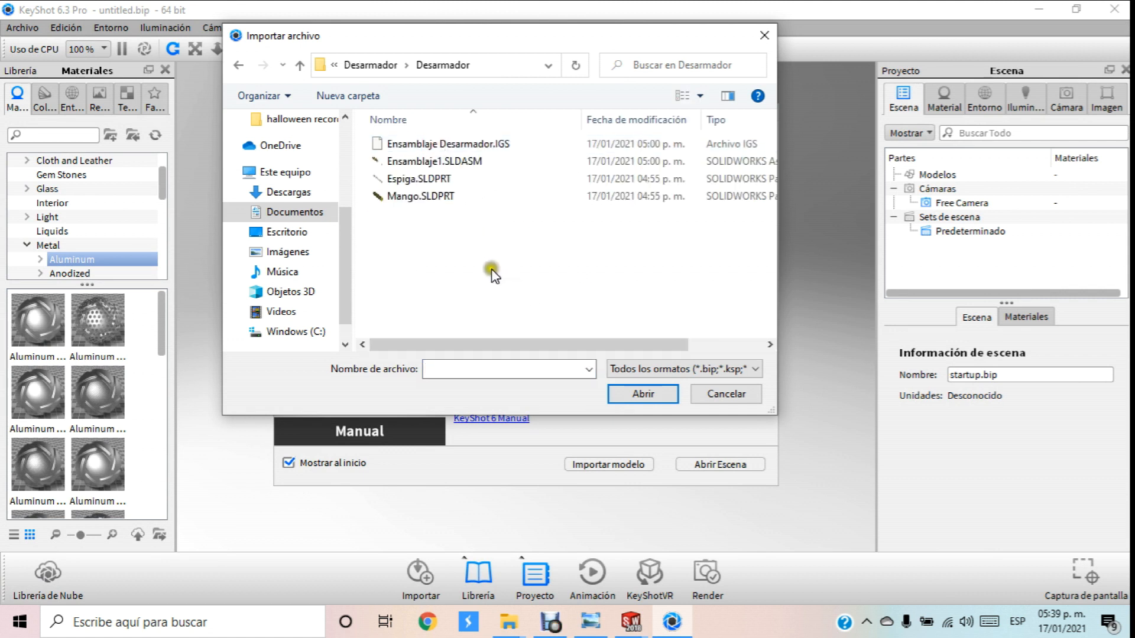
double_click(452, 143)
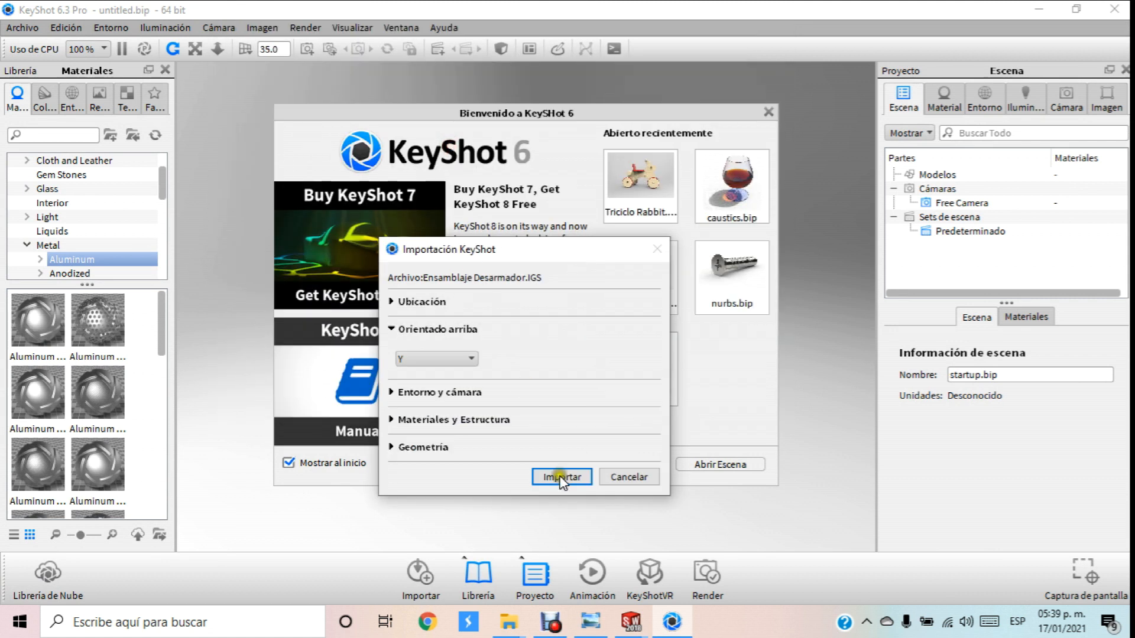
left_click(574, 477)
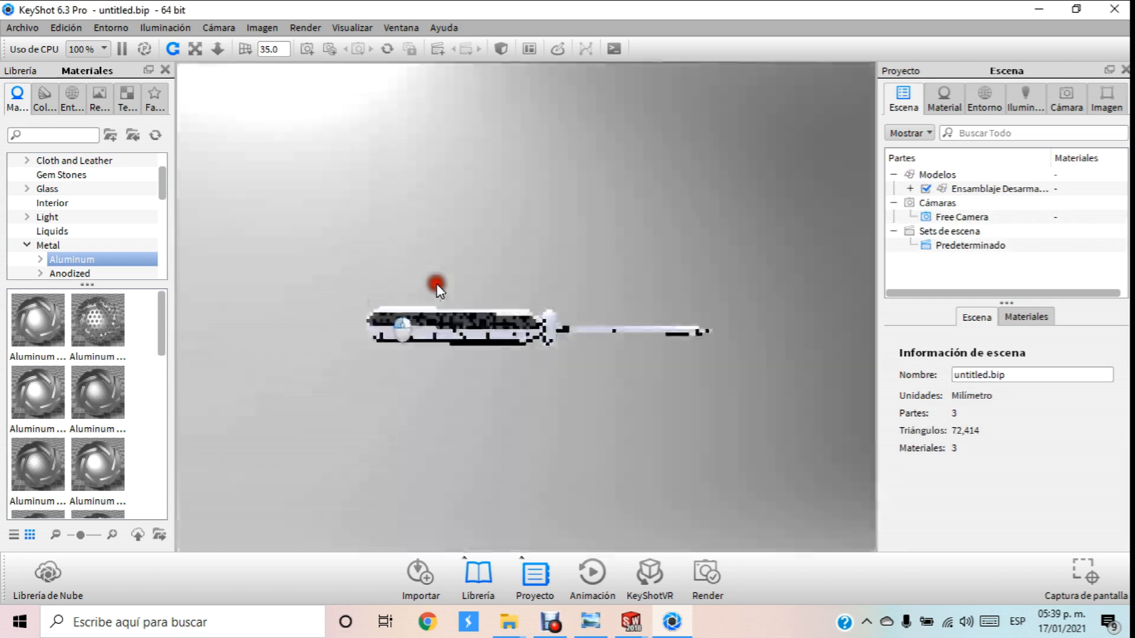
Apply the Steel material from the metal library to the screwdriver's shaft
left_click_drag(435, 286, 455, 347)
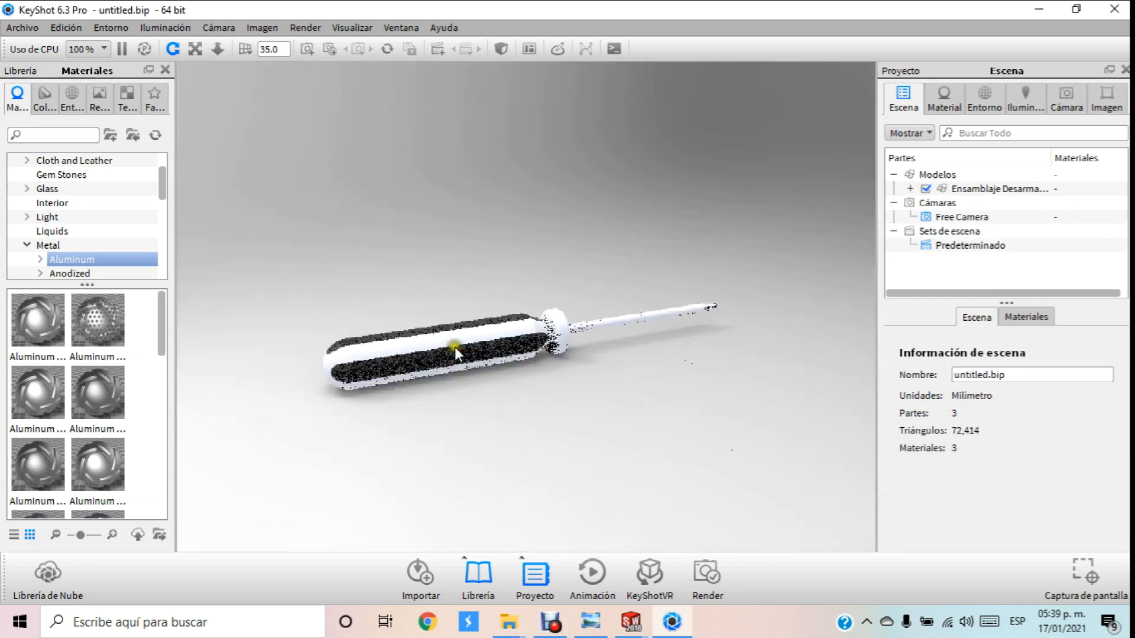
scroll(517, 350, "up", 6)
scroll(534, 342, "down", 6)
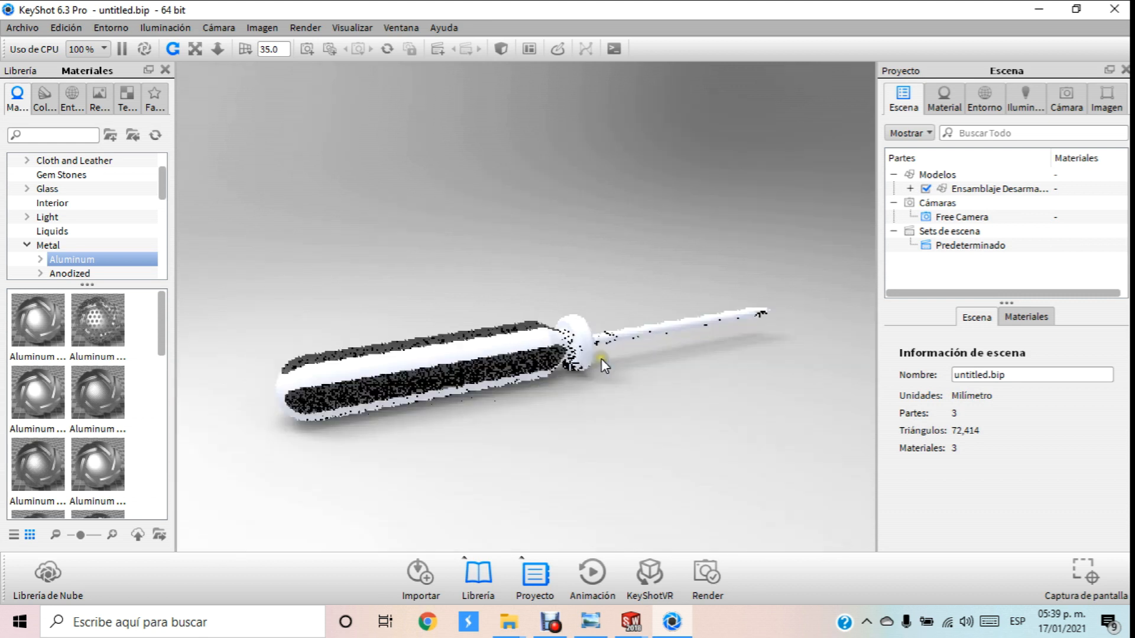
scroll(492, 360, "up", 4)
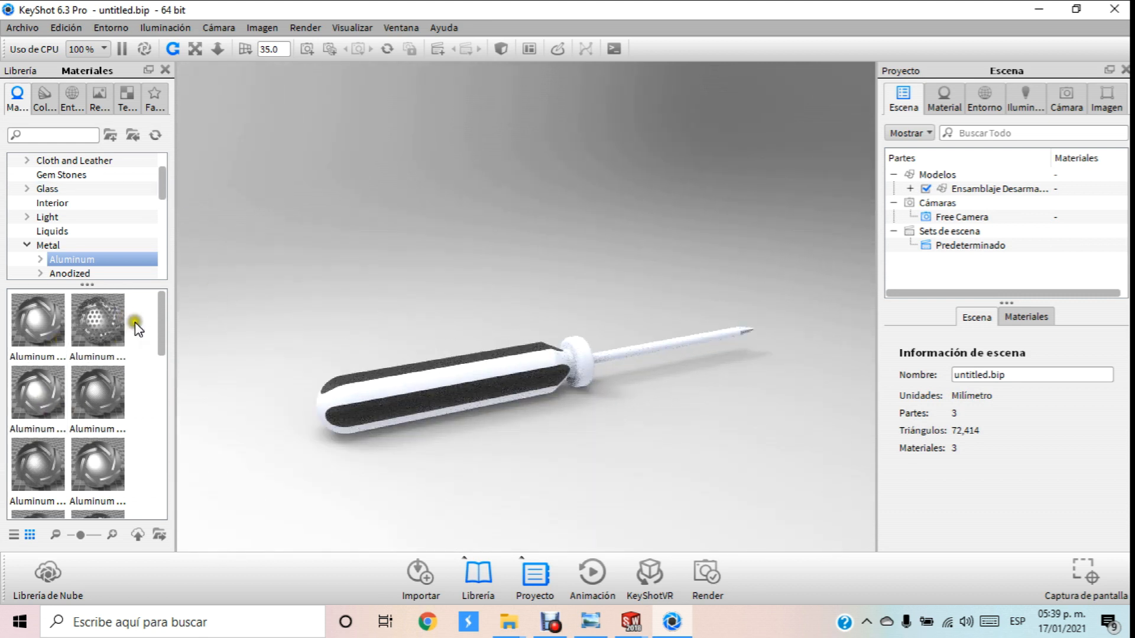
left_click_drag(159, 320, 160, 450)
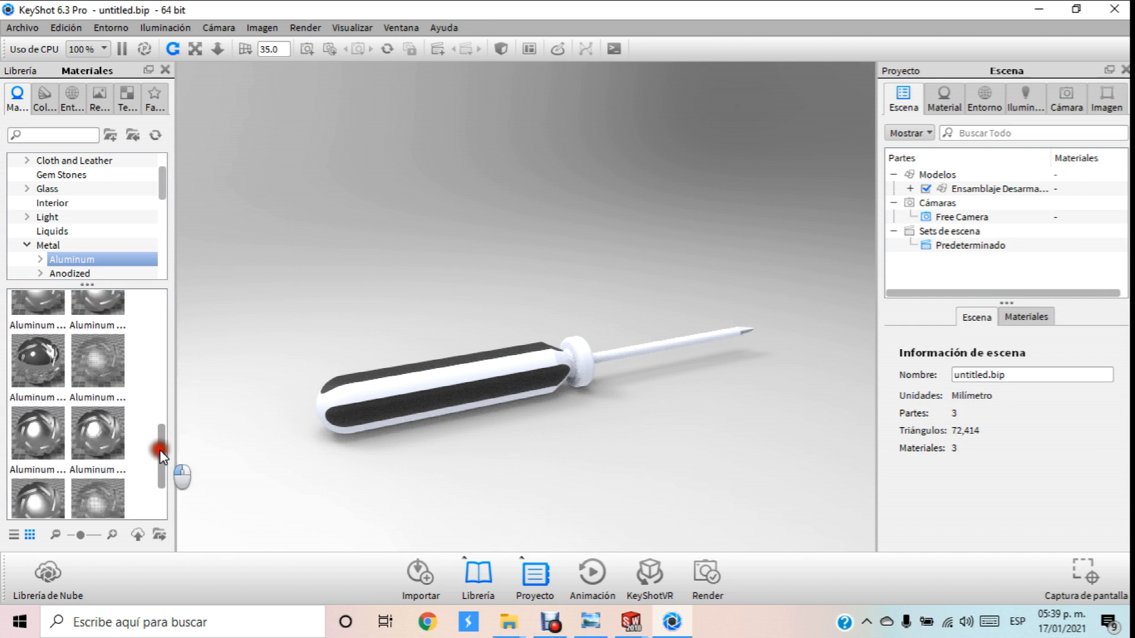
scroll(104, 232, "down", 2)
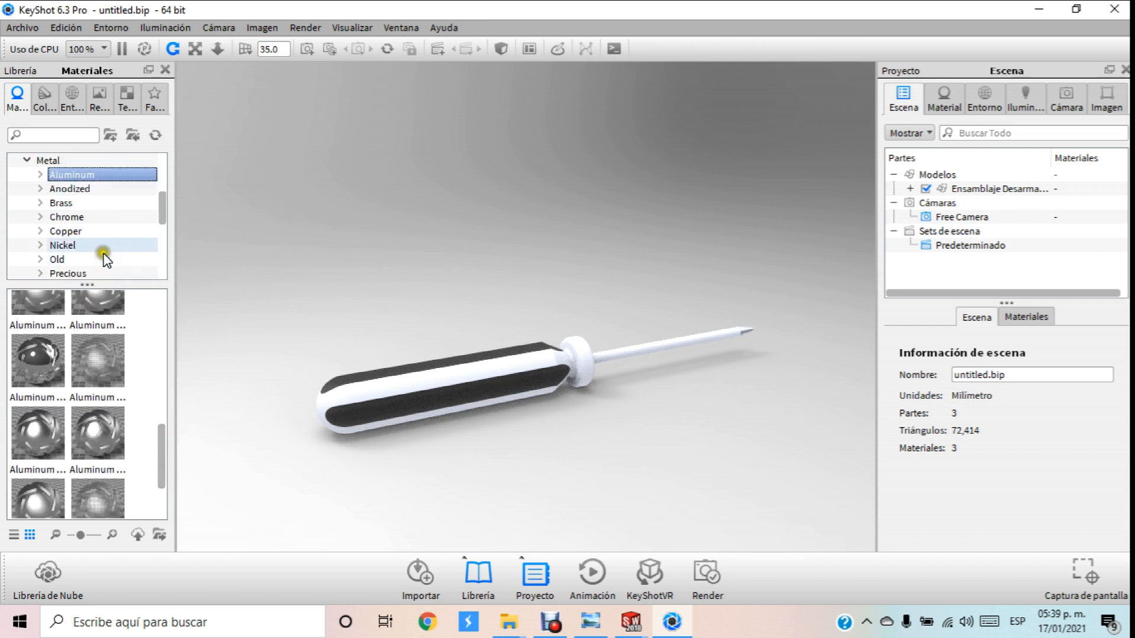
scroll(84, 233, "down", 1)
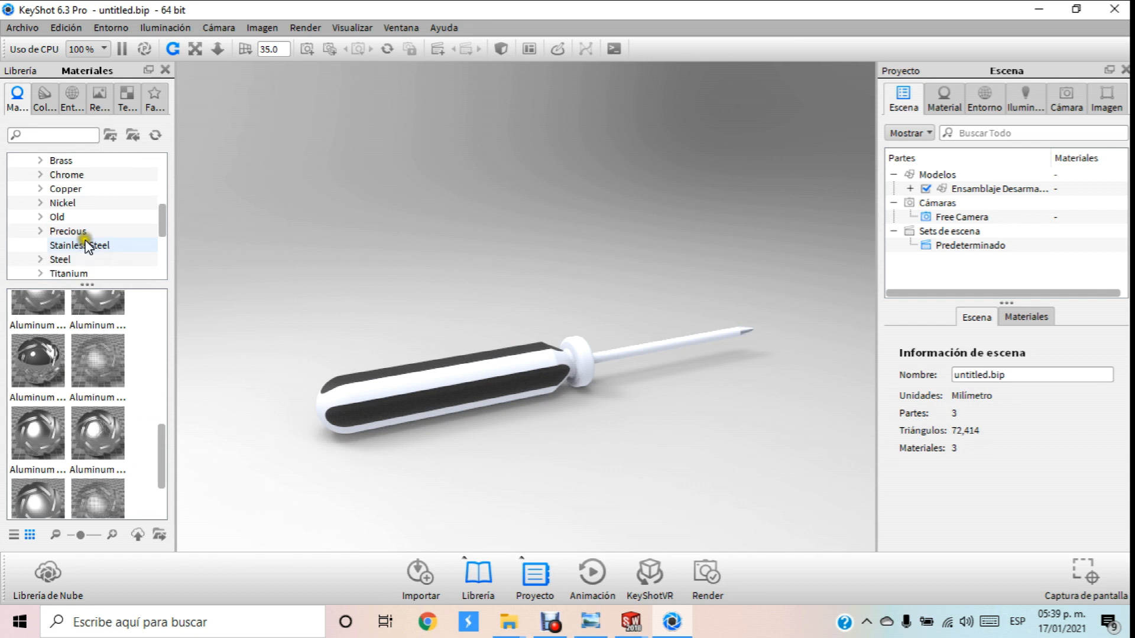
left_click(71, 259)
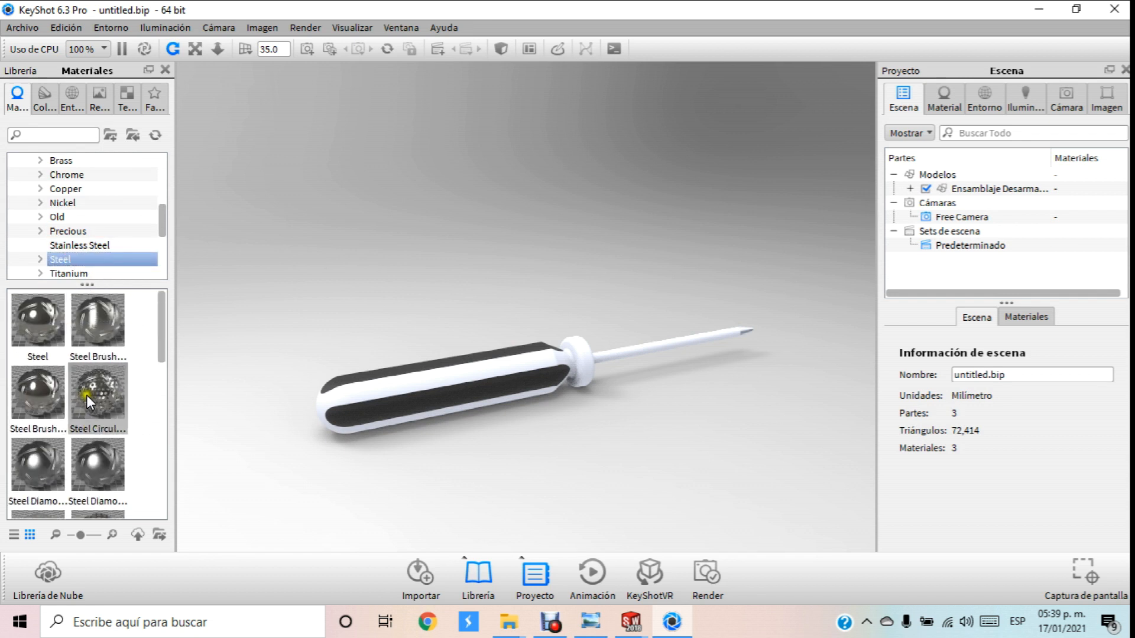
left_click_drag(37, 322, 643, 354)
Apply Hard Rough Plastic Yellow from the hard plastics library to the main body of the screwdriver's handle
scroll(62, 207, "up", 4)
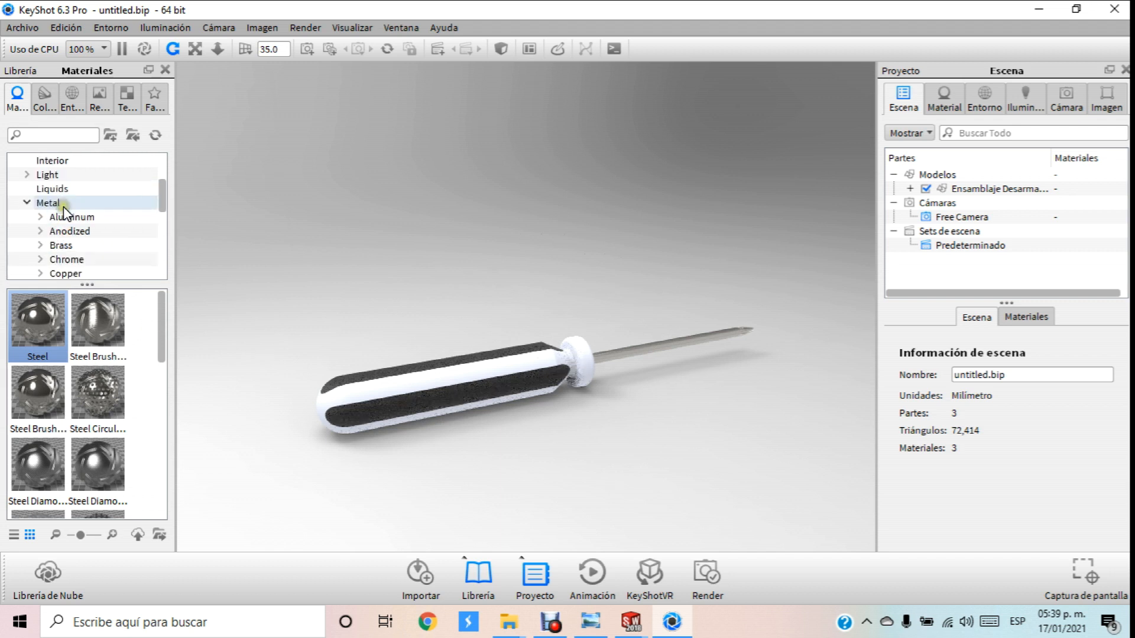
scroll(87, 238, "down", 1)
scroll(88, 238, "down", 6)
scroll(72, 226, "up", 3)
scroll(72, 225, "up", 4)
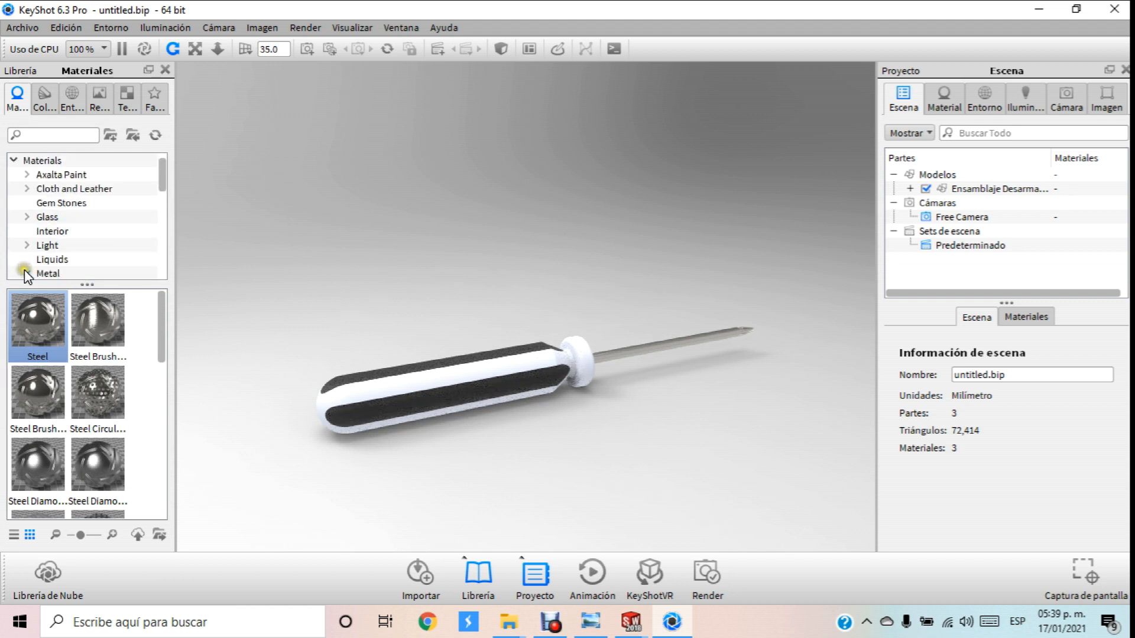
scroll(36, 250, "down", 1)
left_click(27, 231)
scroll(59, 251, "down", 2)
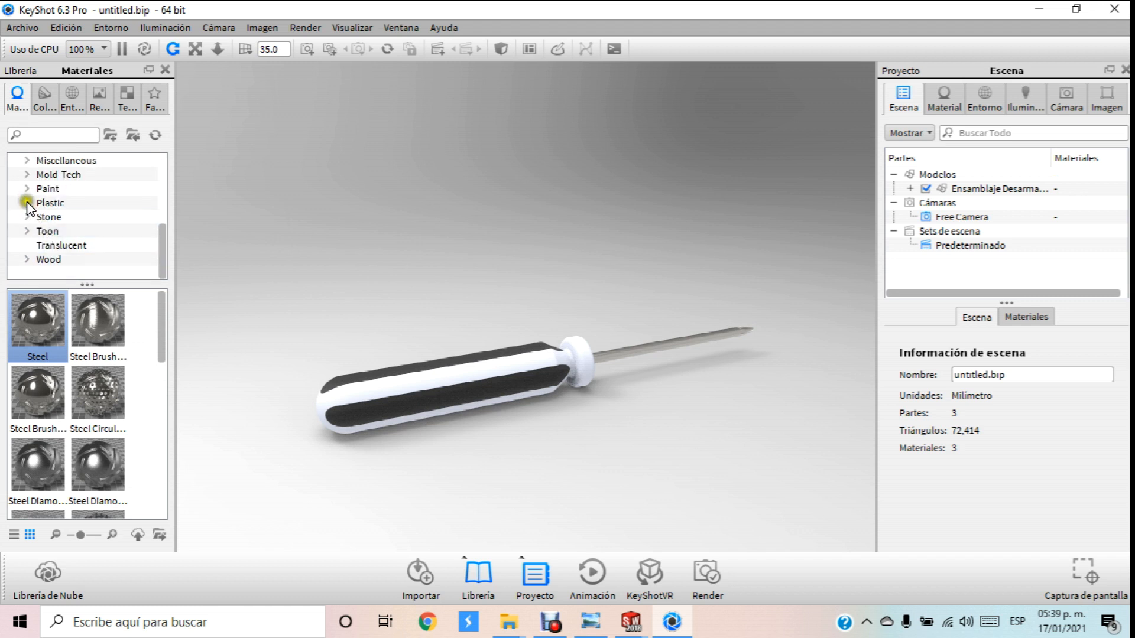
left_click(27, 202)
left_click(62, 260)
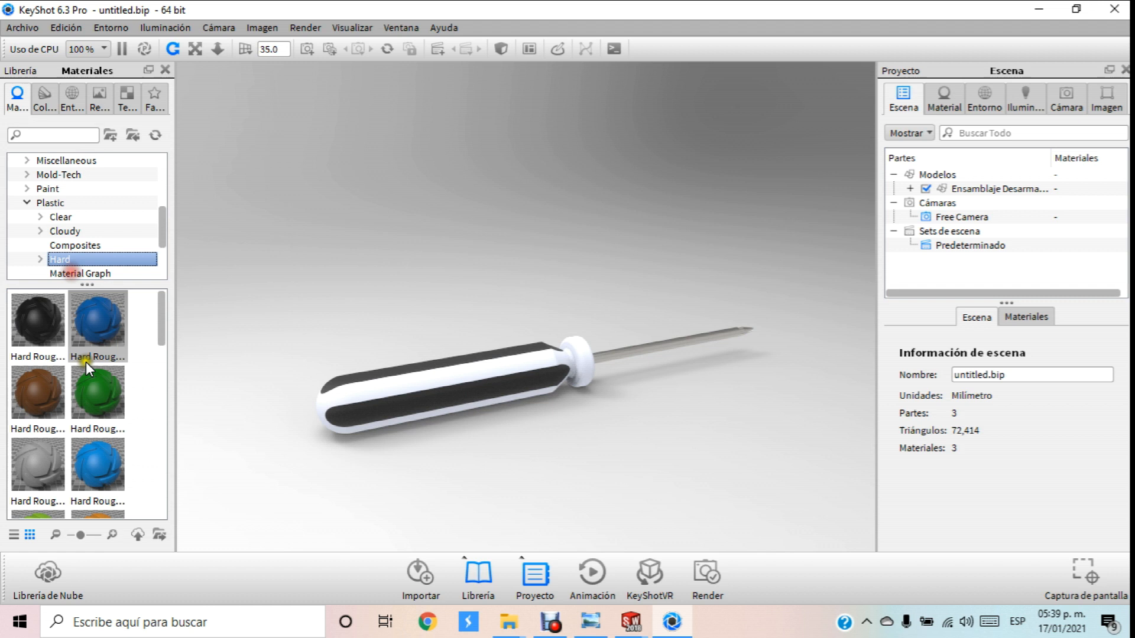
scroll(89, 364, "down", 5)
scroll(94, 389, "up", 5)
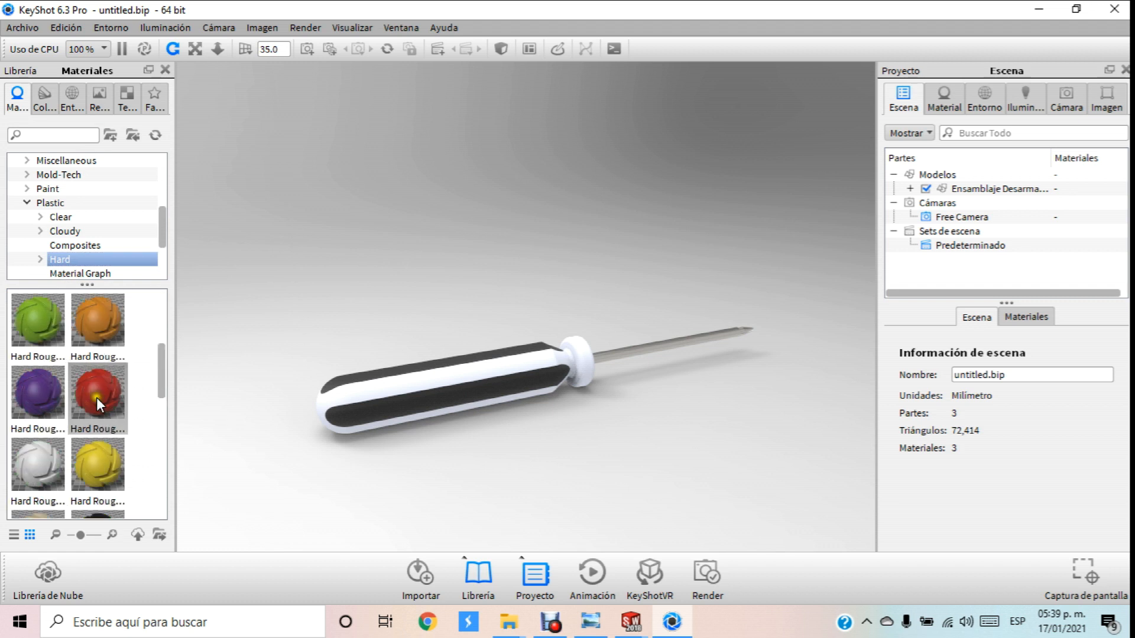
left_click_drag(93, 469, 353, 394)
Apply Hard Rough Plastic Black to the grip strips of the screwdriver's handle
scroll(63, 411, "up", 5)
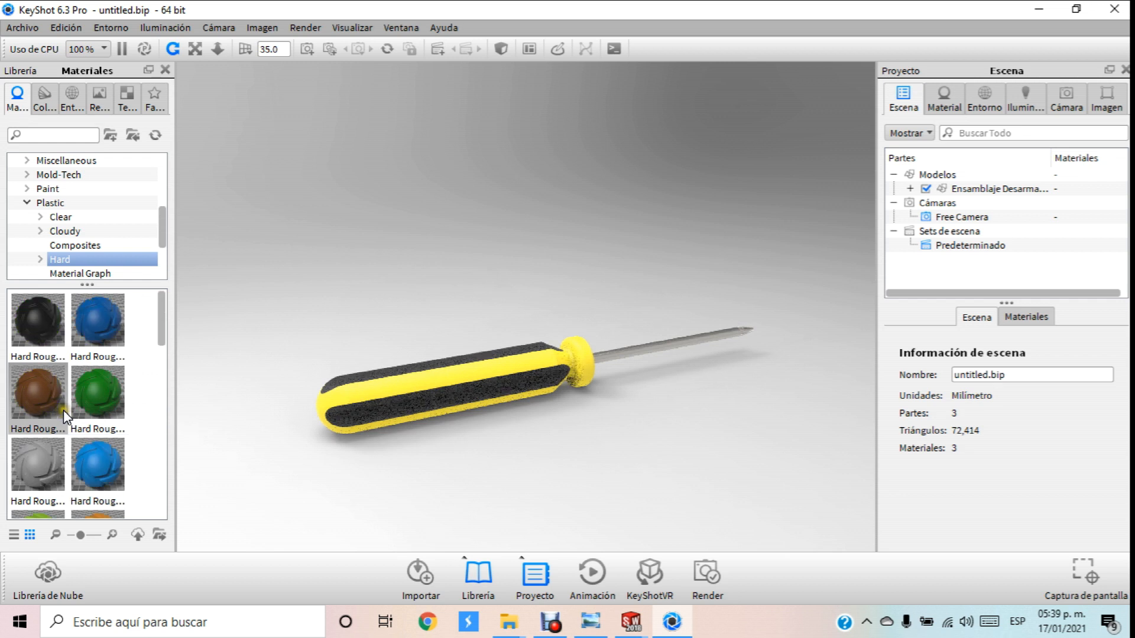
left_click_drag(45, 318, 481, 392)
left_click_drag(479, 395, 566, 398)
scroll(587, 360, "up", 3)
scroll(593, 366, "down", 2)
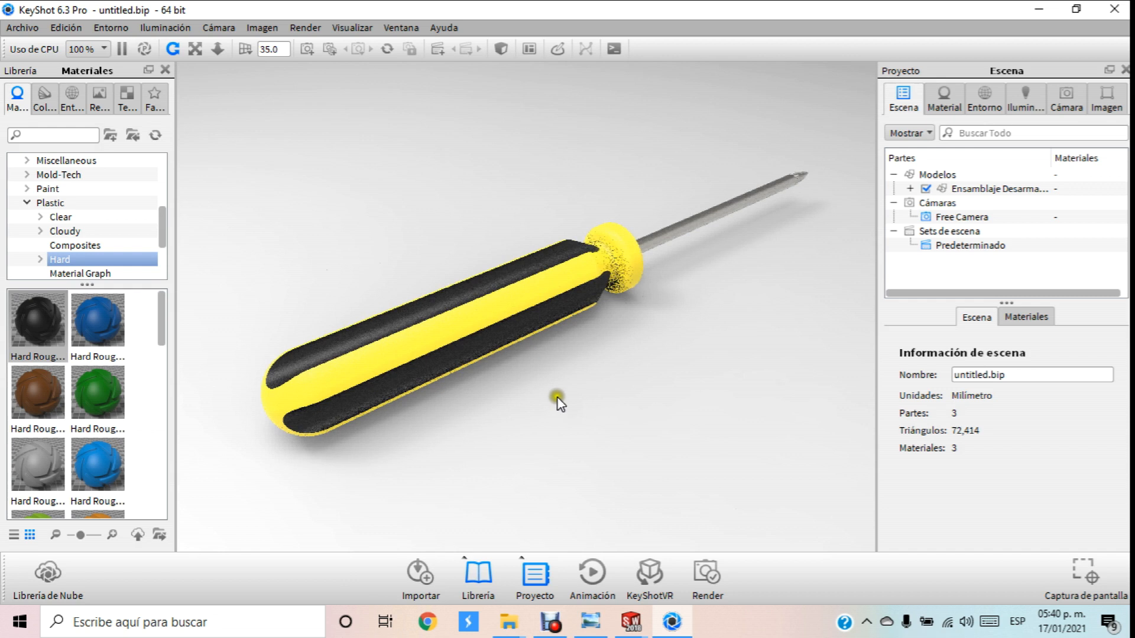
Open the Hard Rough Plastic Yellow material for editing and display its labels (Etiquetas)
left_click(957, 100)
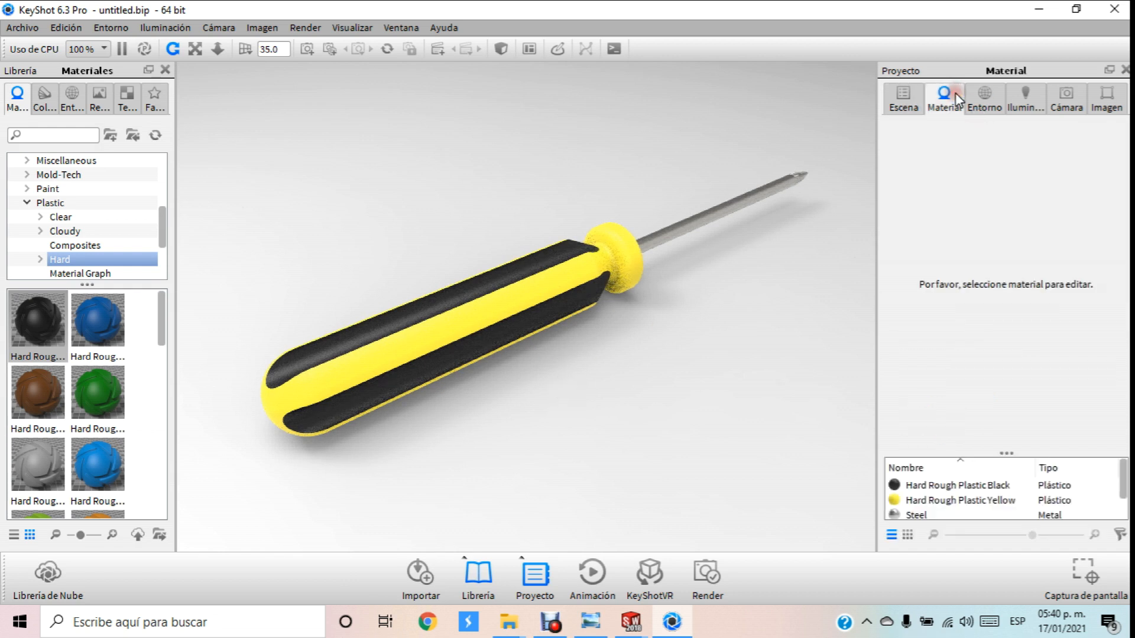
left_click(930, 502)
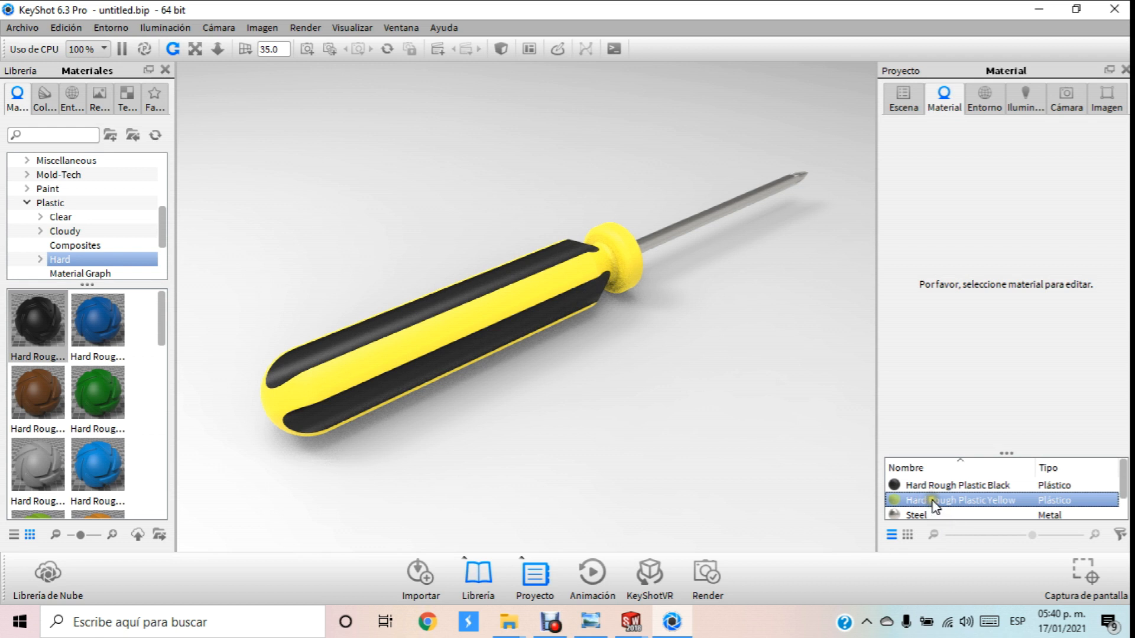
left_click(933, 502)
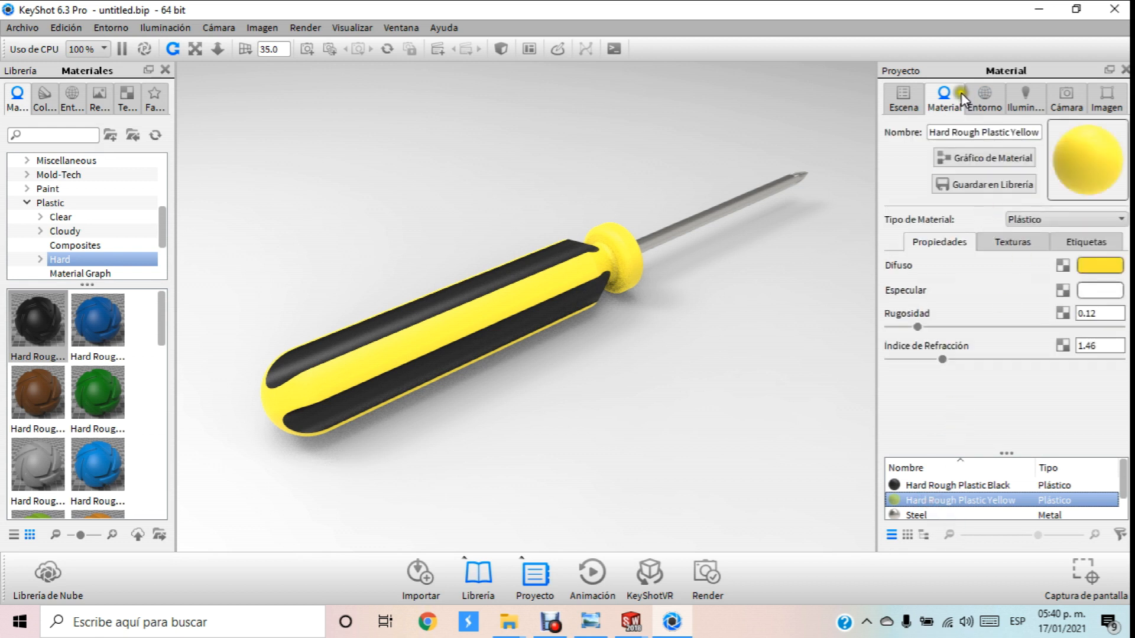
left_click(1100, 243)
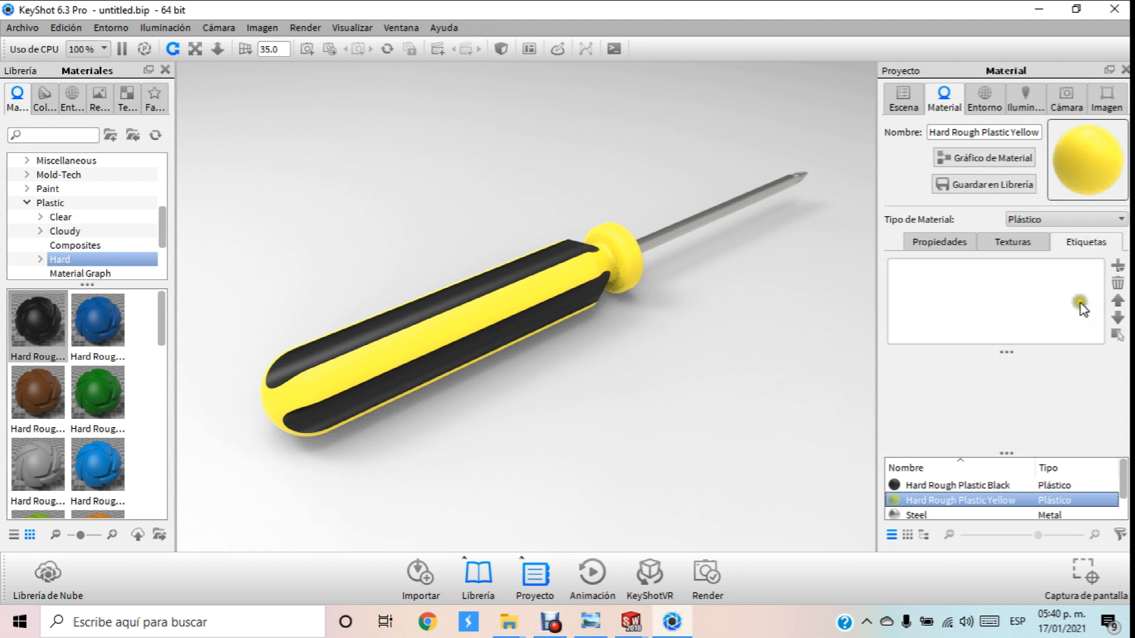
Add the image Truper-Logo.png as a label on the Hard Rough Plastic Yellow material
left_click(1117, 266)
left_click(1107, 271)
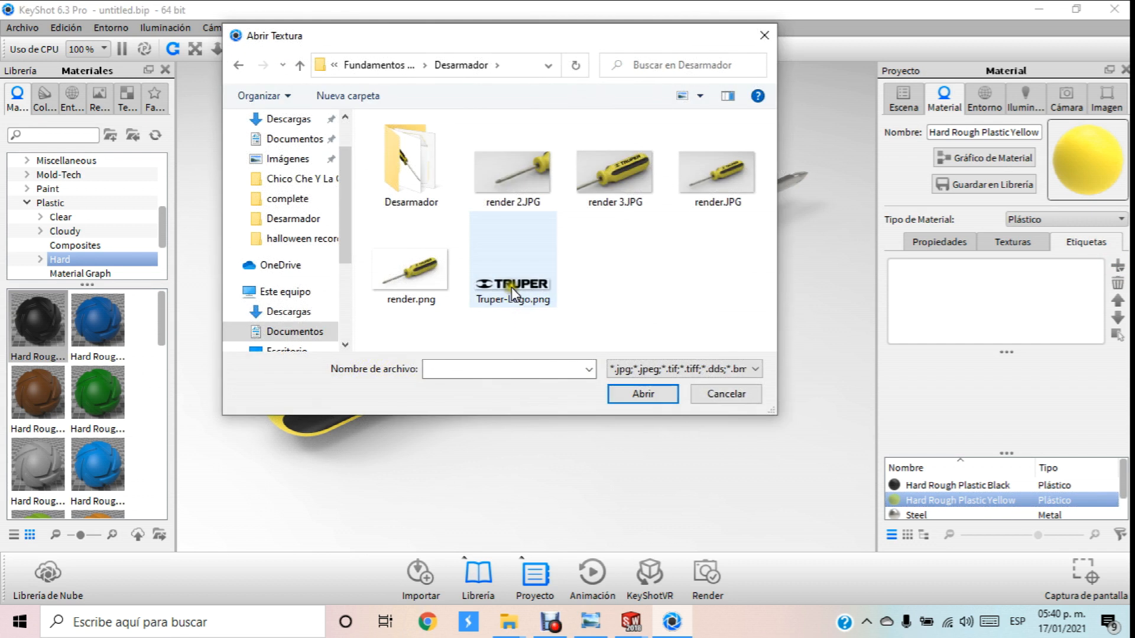
double_click(513, 288)
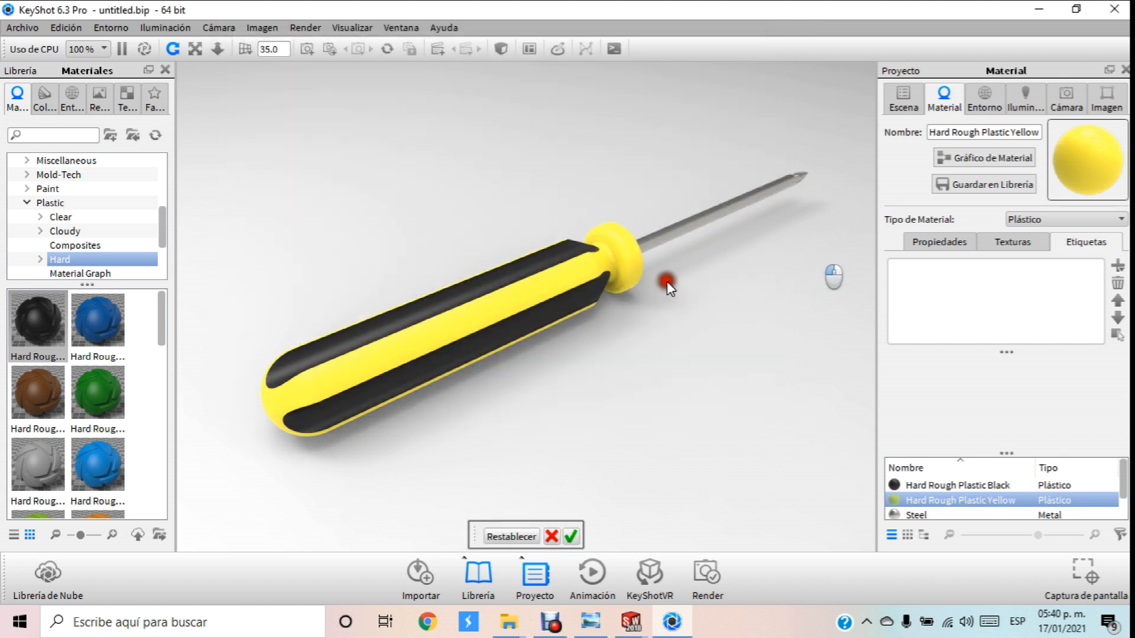
scroll(666, 285, "down", 4)
scroll(668, 356, "up", 2)
scroll(669, 360, "up", 1)
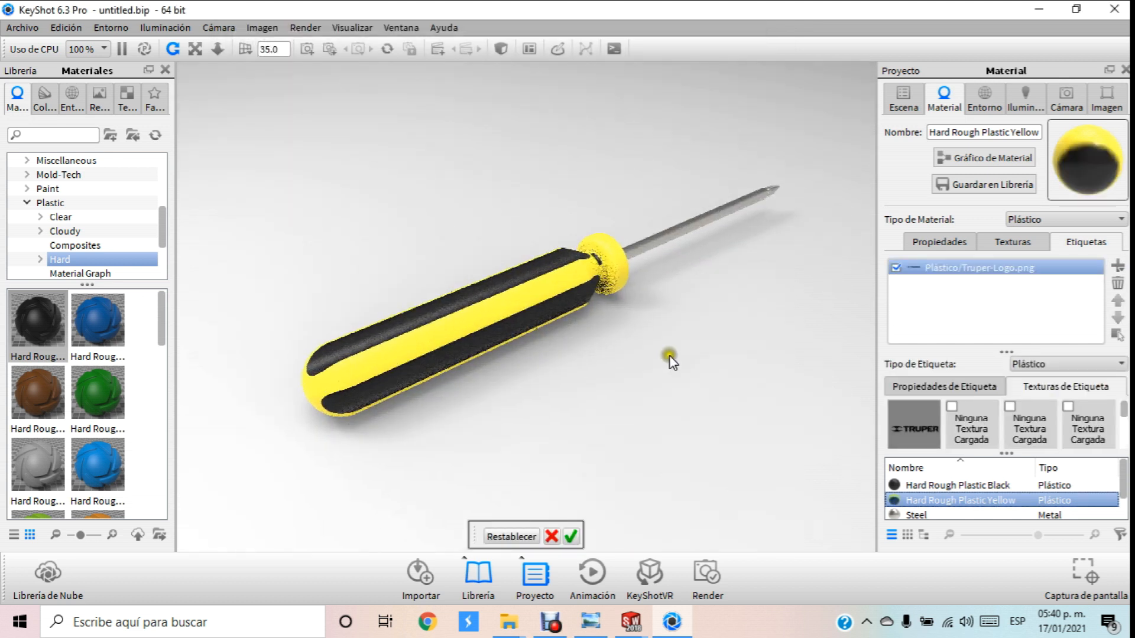
scroll(610, 330, "up", 1)
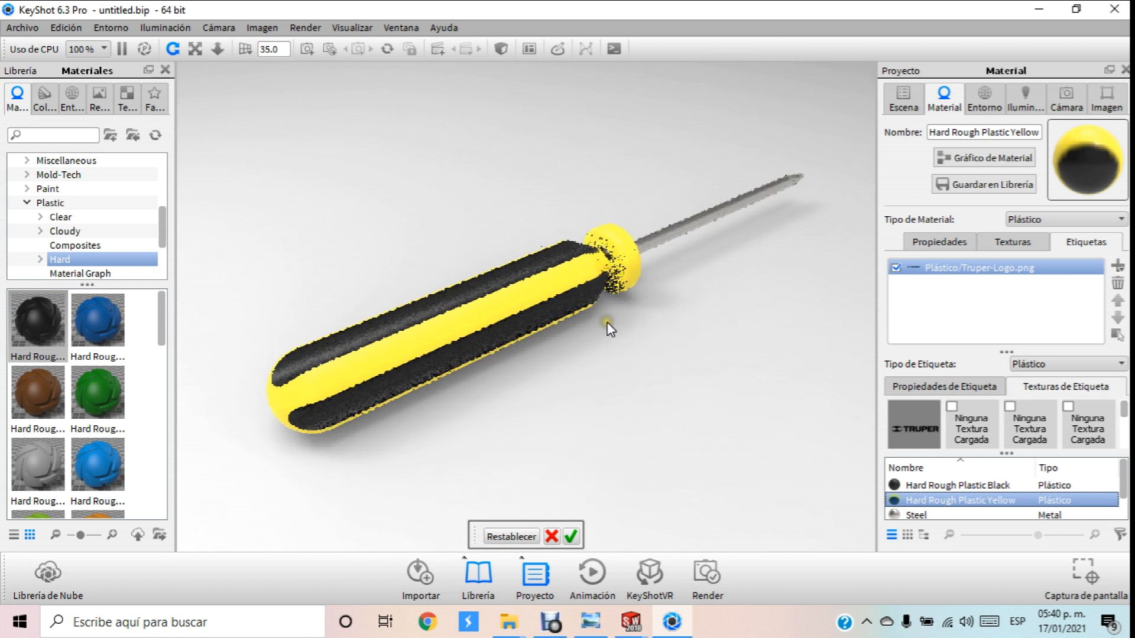
Enlarge the logo label to a scale of about 1.6 and position it on the middle of the handle
left_click(925, 393)
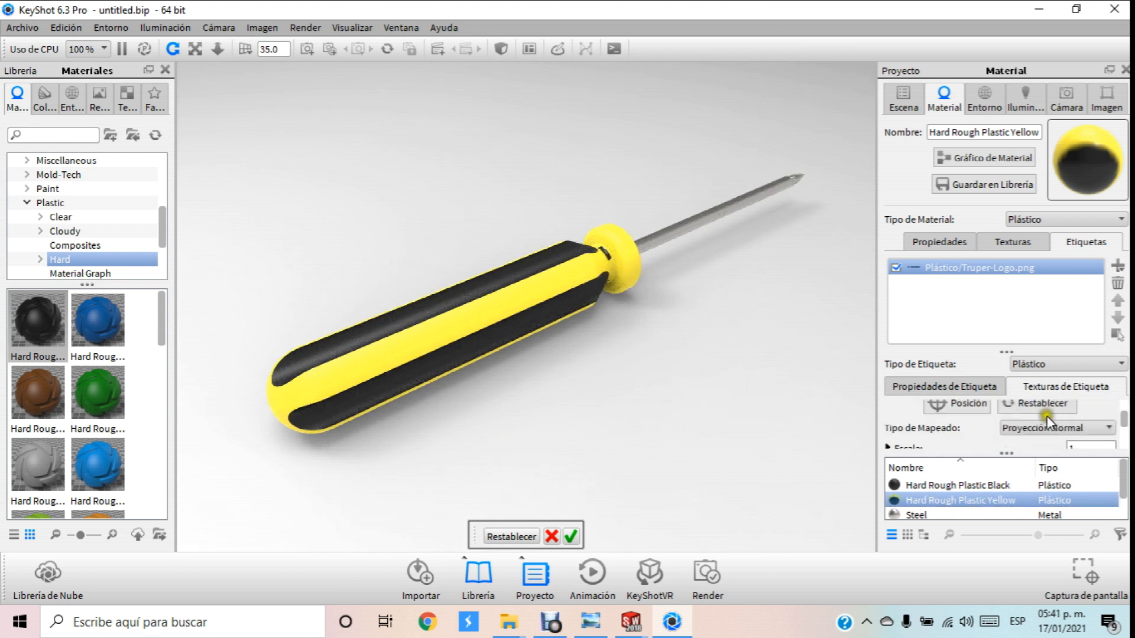
scroll(1046, 421, "down", 5)
scroll(1040, 452, "down", 3)
scroll(1031, 453, "up", 3)
left_click_drag(932, 444, 990, 444)
scroll(999, 425, "up", 2)
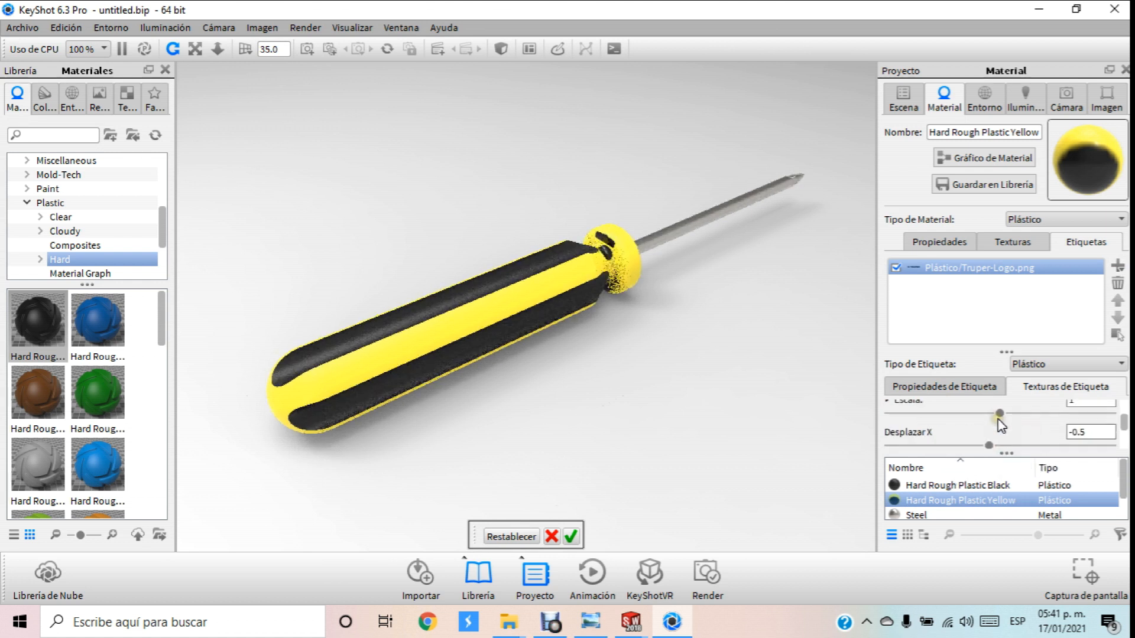
scroll(998, 430, "up", 3)
scroll(999, 433, "down", 3)
left_click_drag(1001, 416, 1076, 415)
left_click_drag(612, 253, 483, 318)
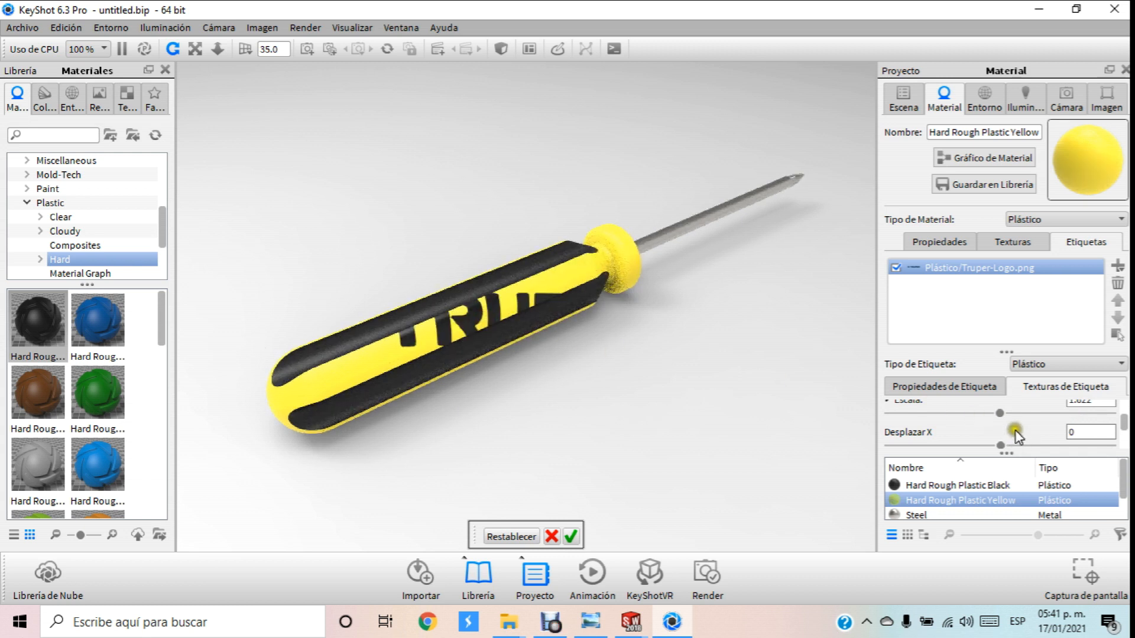
Reduce the logo label's scale to about 0.795 and rotate it in line with the handle's yellow strip
left_click_drag(998, 418, 946, 414)
scroll(947, 417, "up", 2)
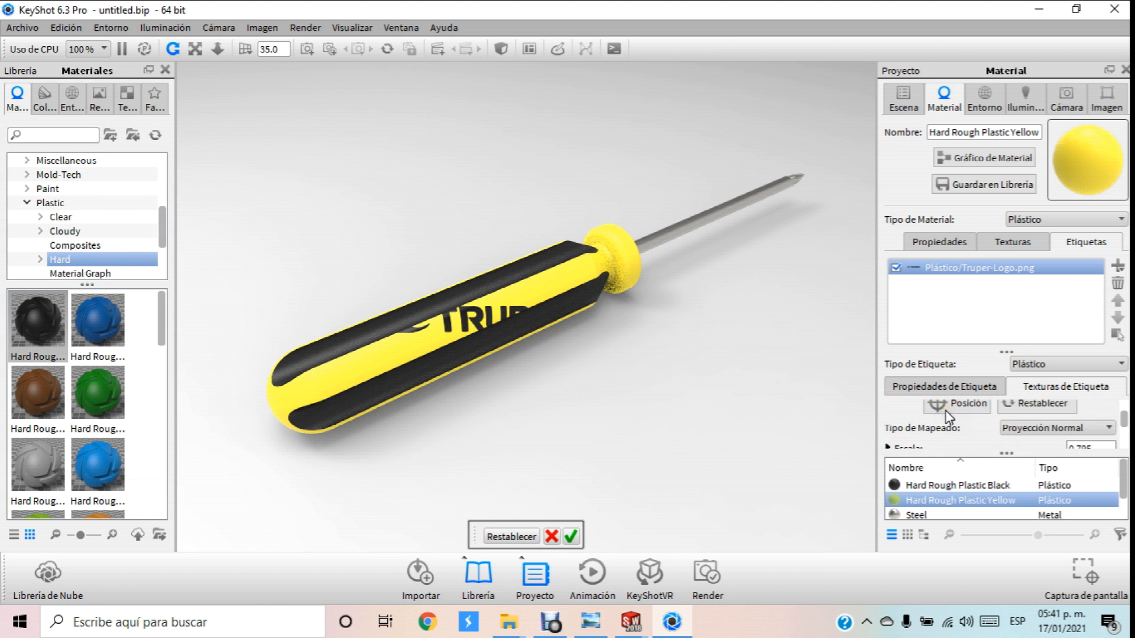
scroll(946, 436, "down", 3)
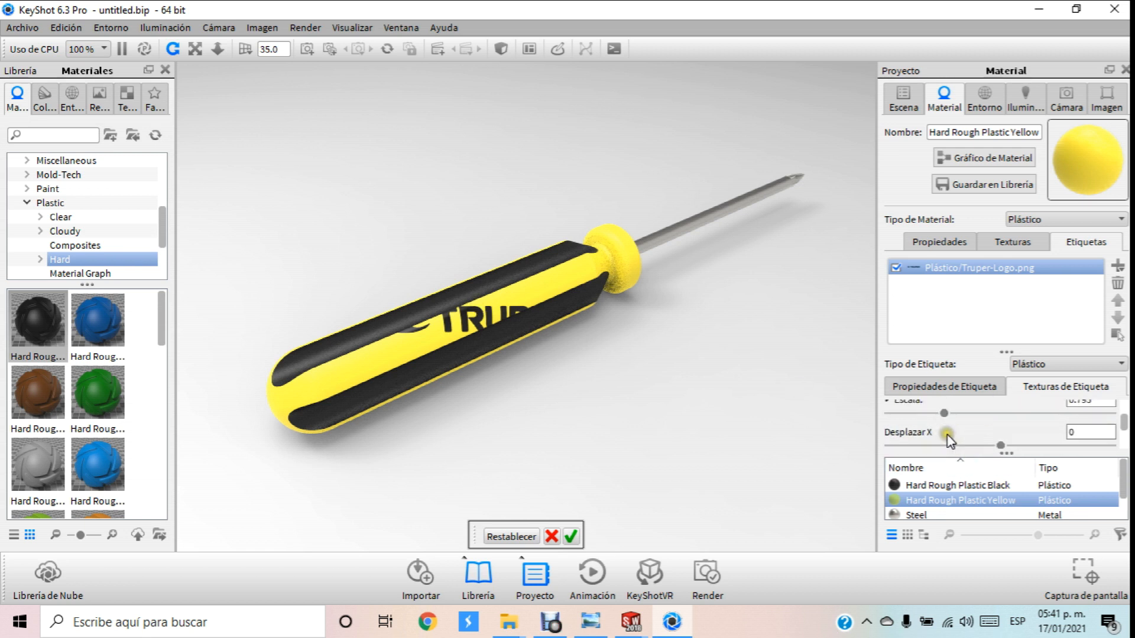
scroll(948, 435, "down", 2)
mouse_move(1000, 410)
left_mouse_down()
mouse_move(979, 413)
mouse_move(988, 416)
left_mouse_up()
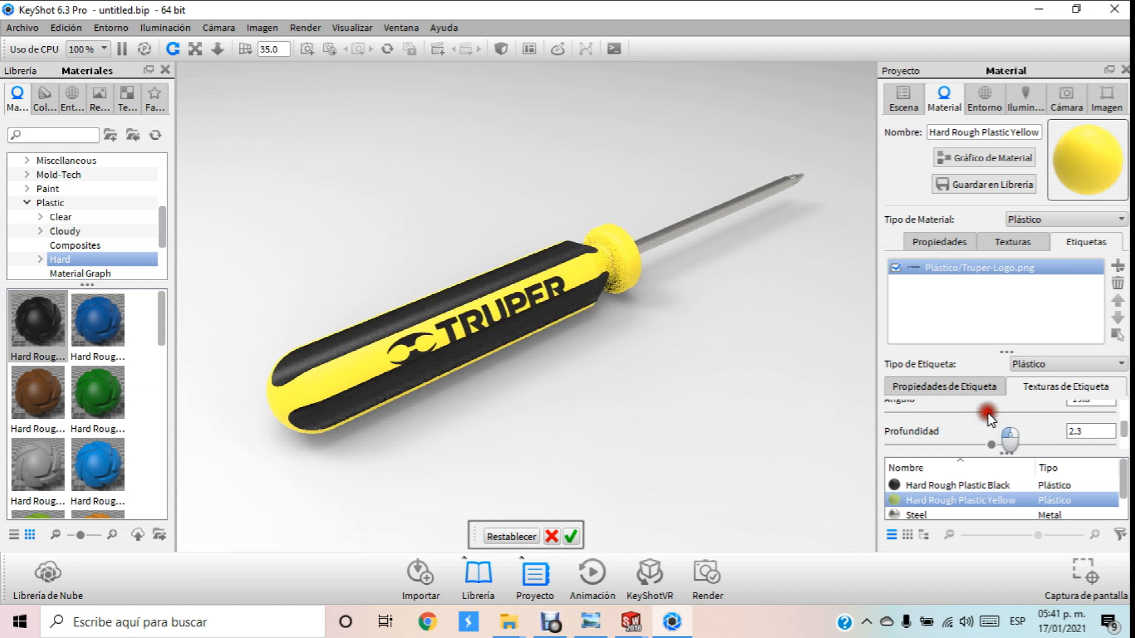
Shrink the logo label to a scale of about 0.5 and reposition it within the handle's yellow strip
scroll(993, 418, "up", 5)
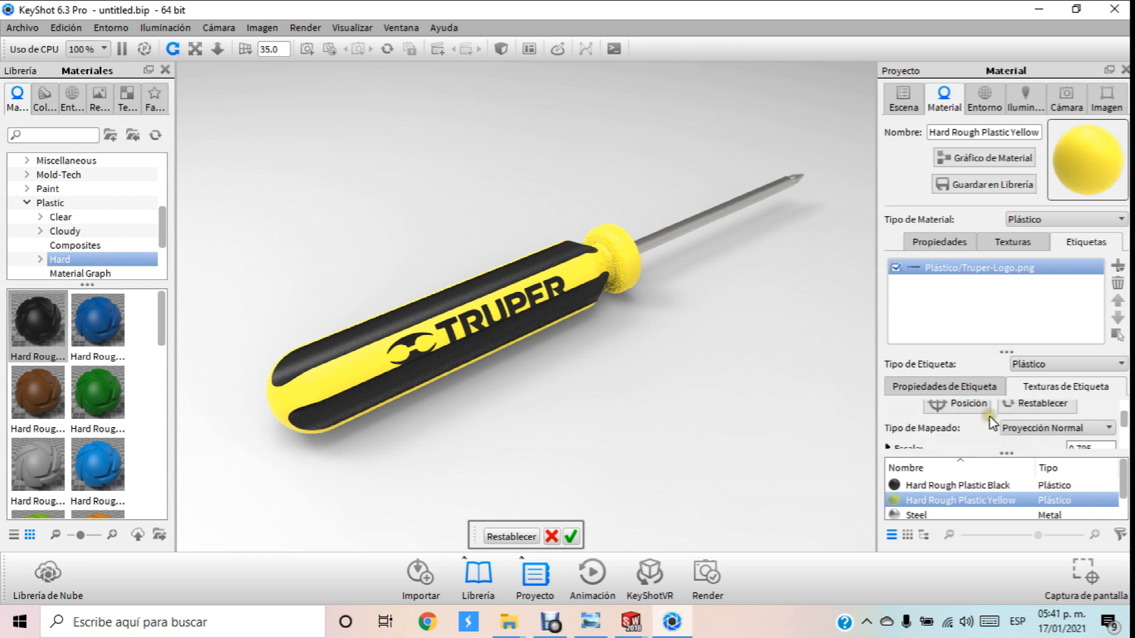
scroll(940, 425, "down", 2)
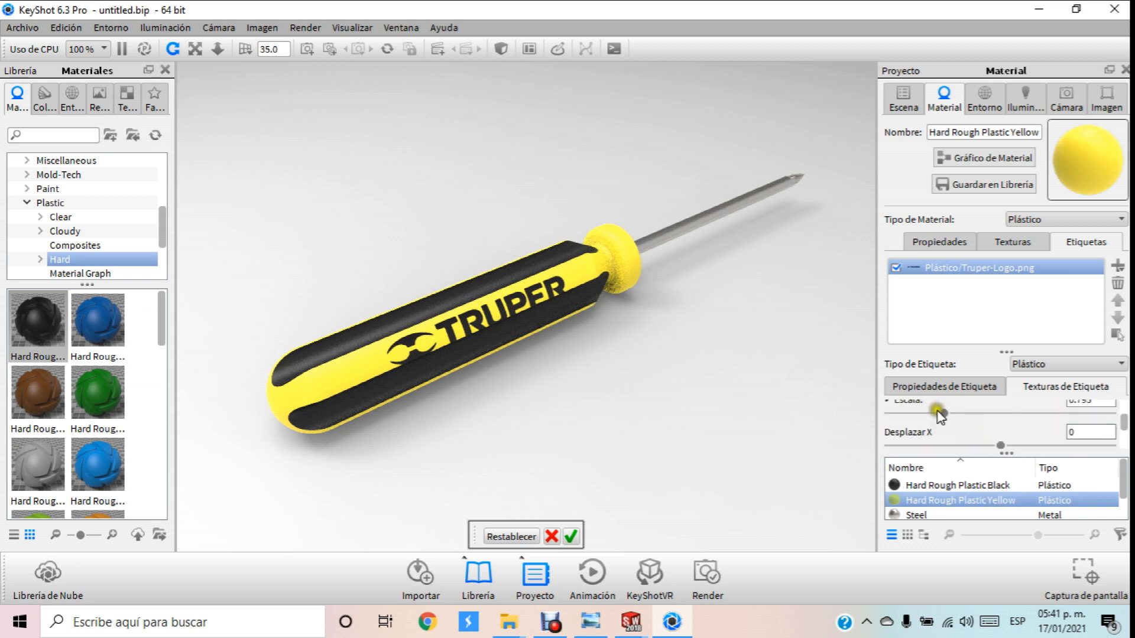
mouse_move(942, 416)
left_mouse_down()
mouse_move(926, 416)
mouse_move(936, 414)
left_mouse_up()
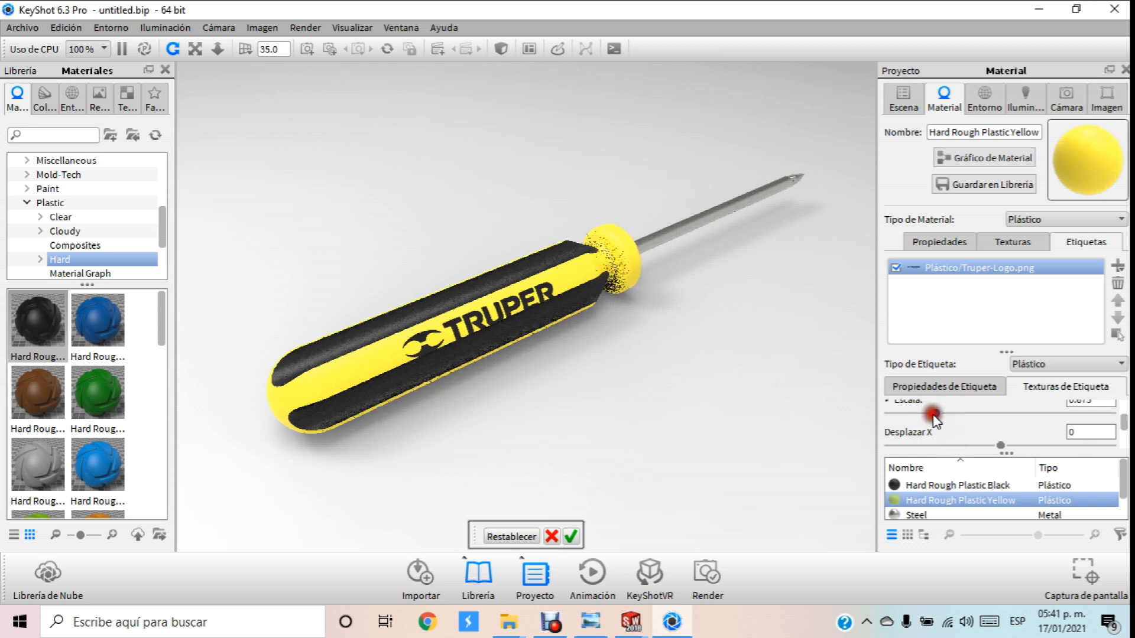
left_click(474, 321)
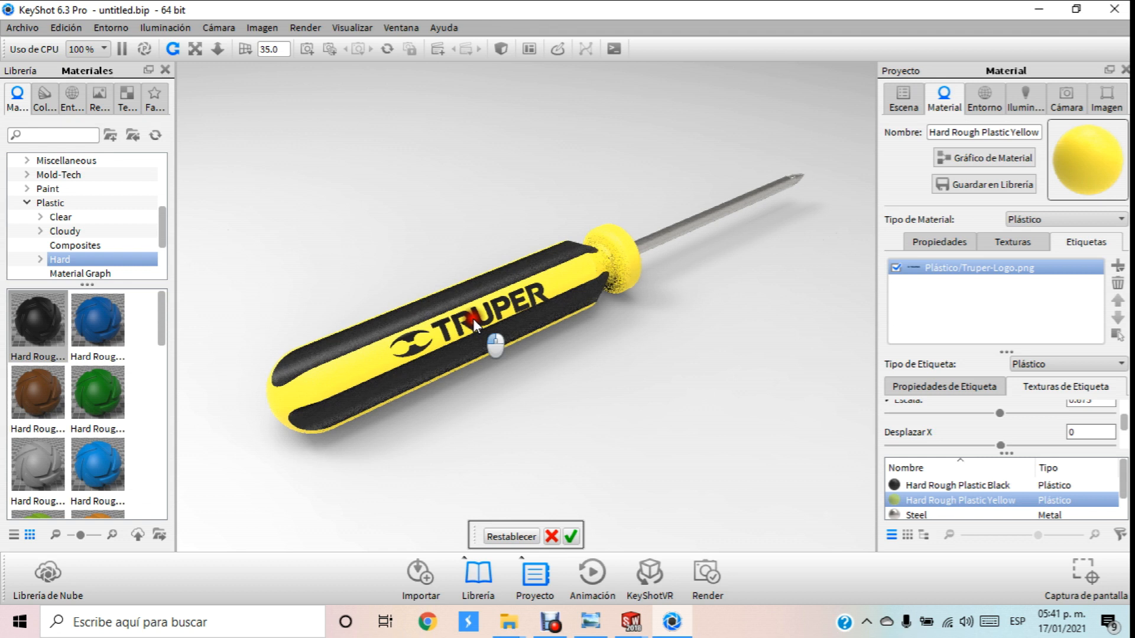
scroll(474, 320, "up", 5)
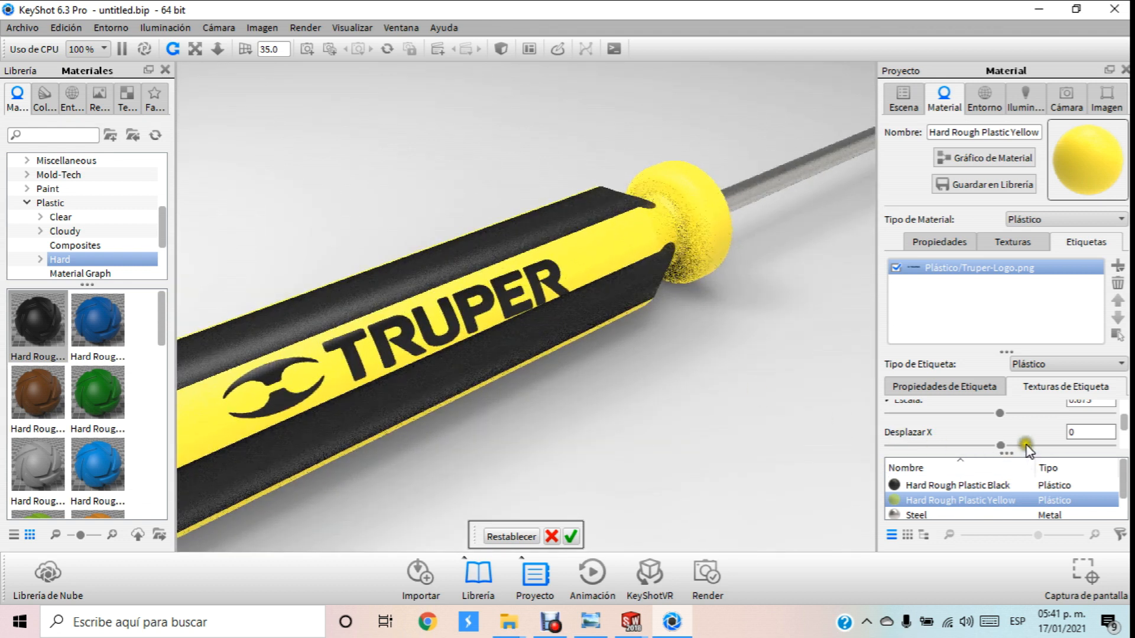
scroll(1006, 414, "down", 1)
scroll(1006, 413, "up", 1)
left_click_drag(999, 413, 969, 416)
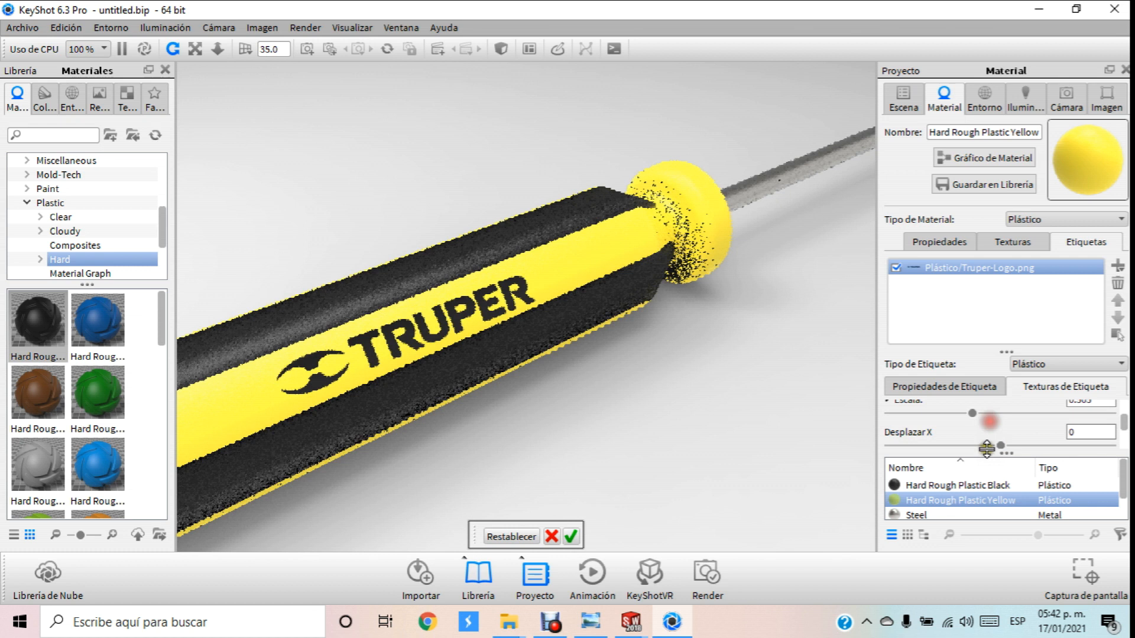
Fine-tune the logo label's angle and move it along the yellow strip towards the handle's rounded end
scroll(960, 443, "down", 1)
scroll(960, 443, "down", 1)
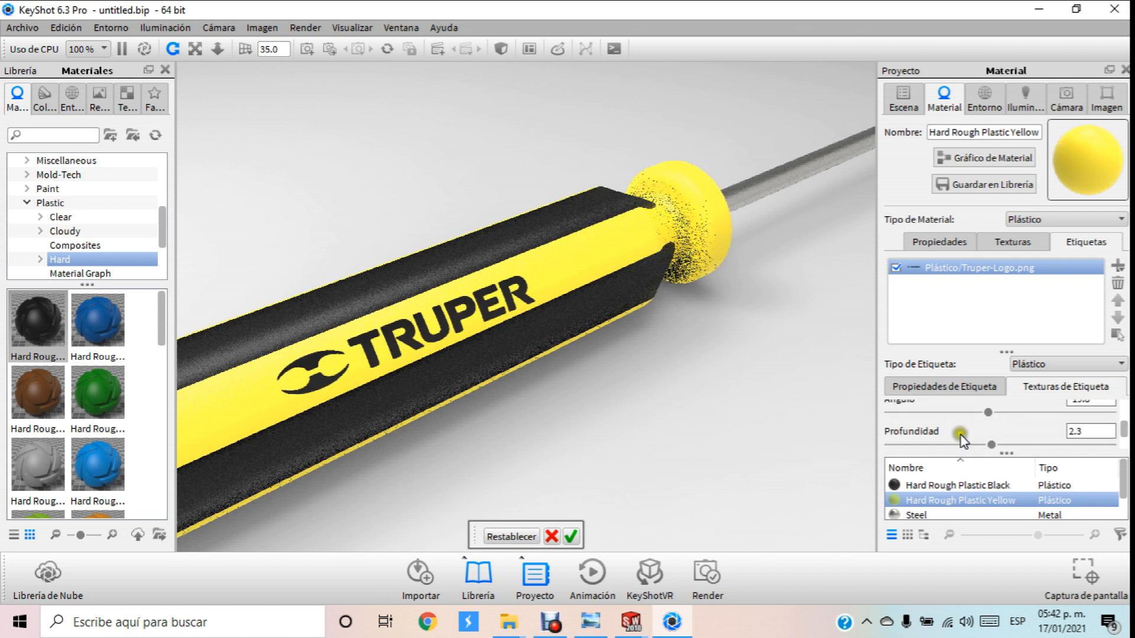
left_click(979, 414)
left_click_drag(980, 415, 986, 428)
scroll(699, 401, "down", 5)
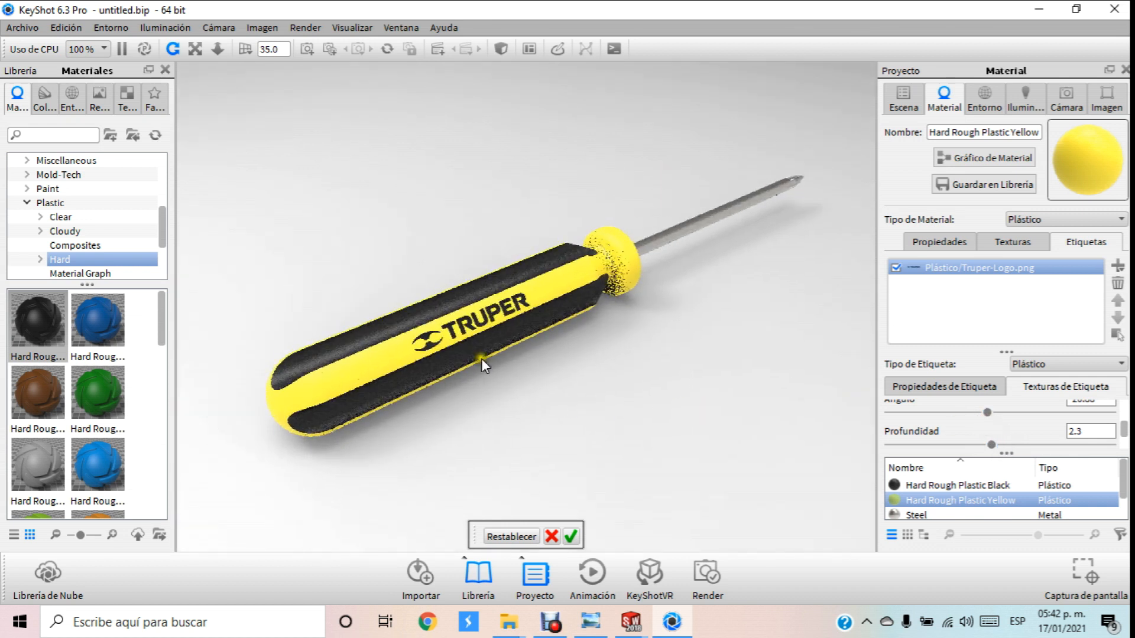
left_click_drag(468, 326, 410, 346)
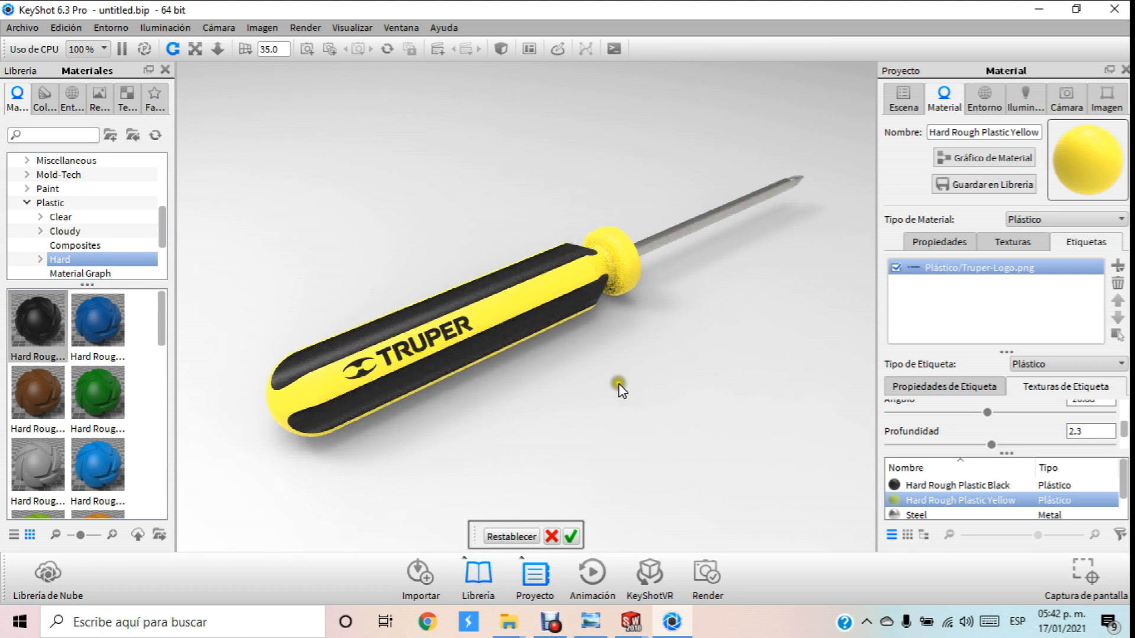
Frame the whole screwdriver and apply the interior environment adams_place_bridge_4k to the scene
scroll(452, 384, "up", 2)
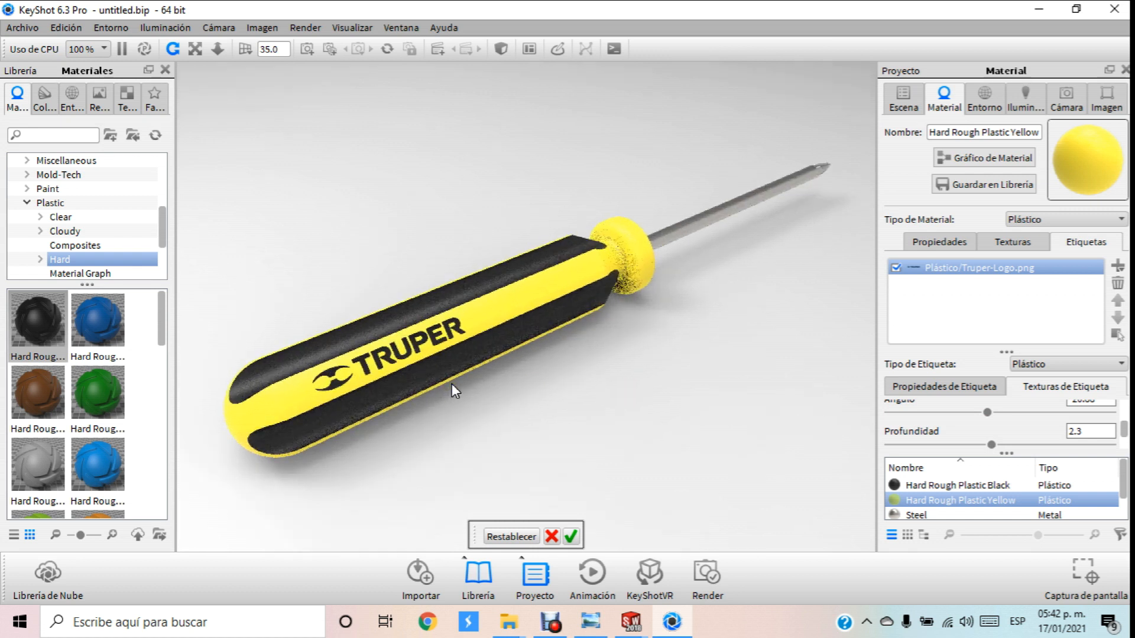
middle_click_drag(466, 371, 551, 371)
left_click_drag(551, 370, 537, 393)
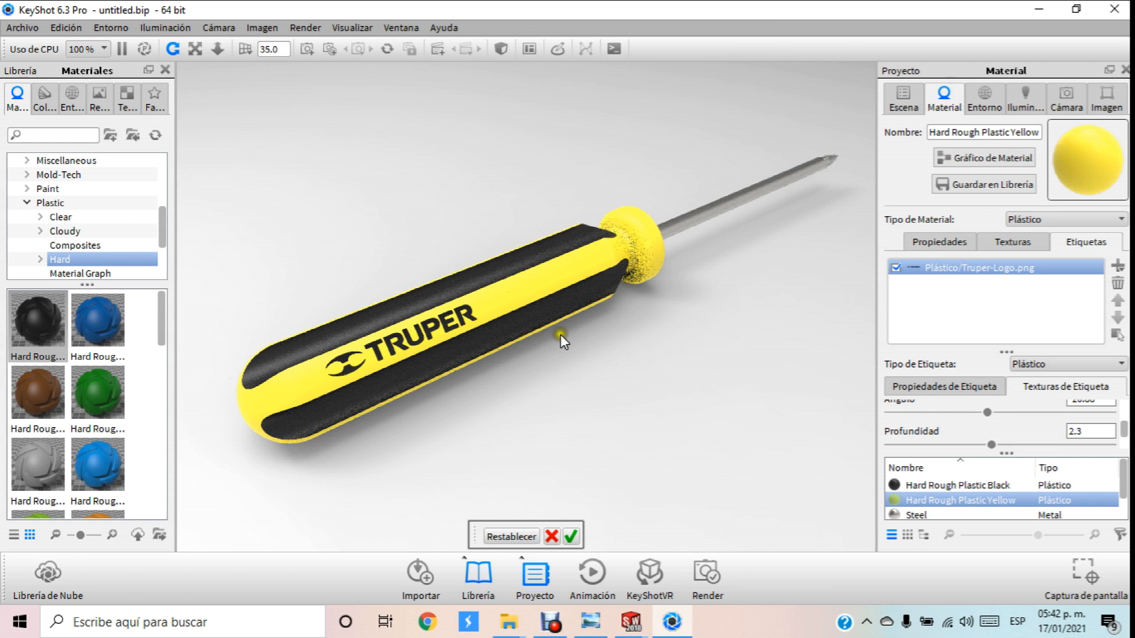
left_click(72, 94)
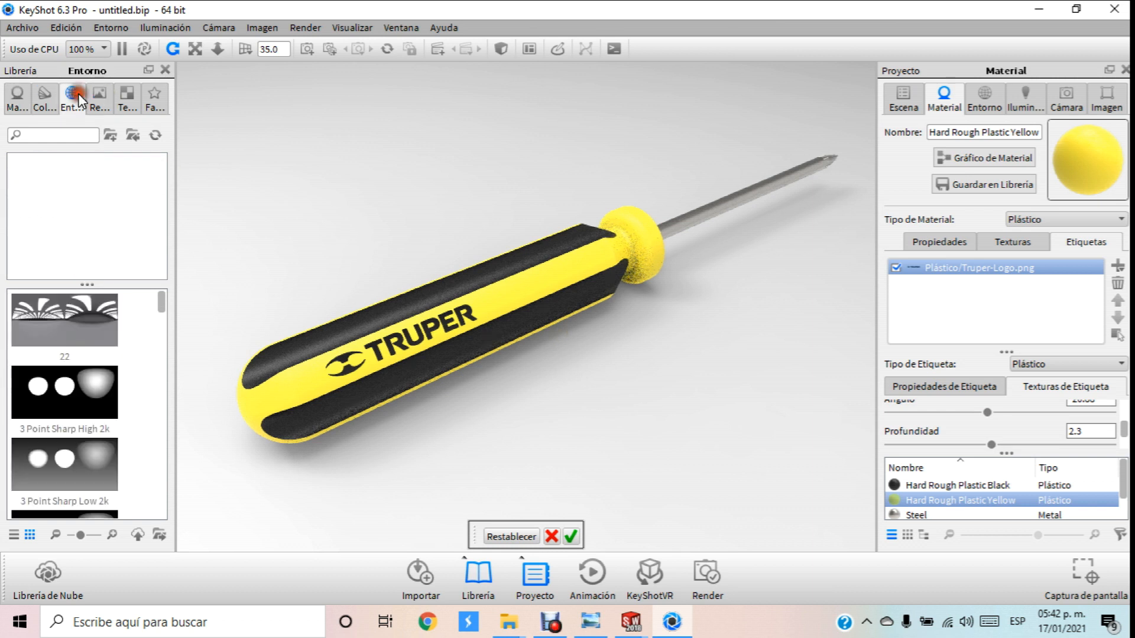
left_click_drag(72, 392, 355, 197)
left_click(356, 204)
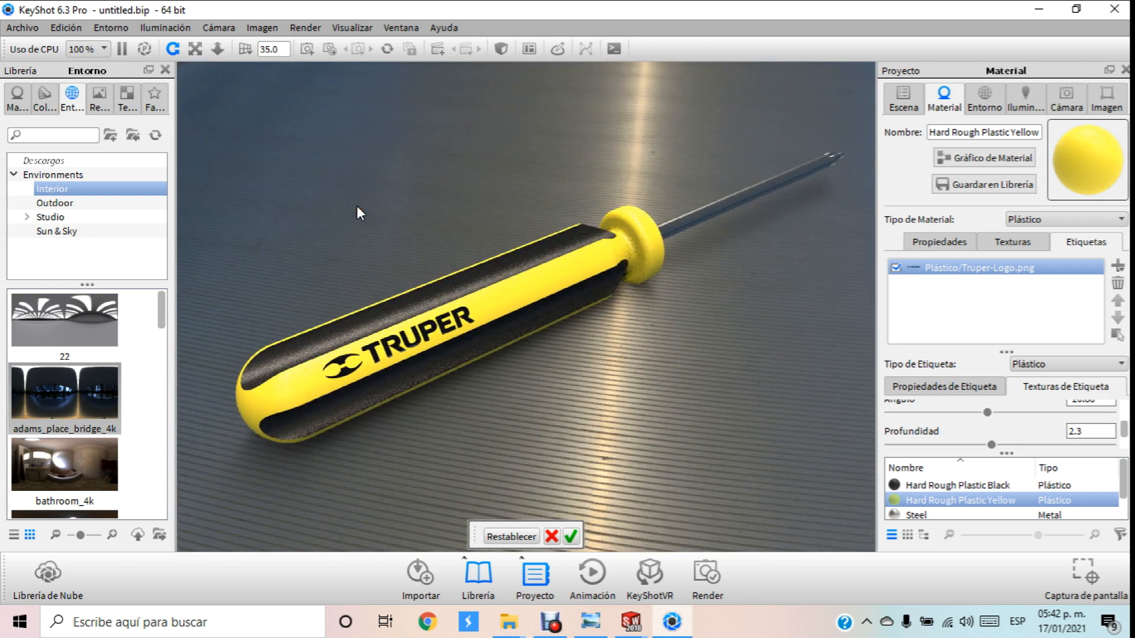
Save a render of the scene as untitled.289.jpg and apply environment 22
left_click(712, 576)
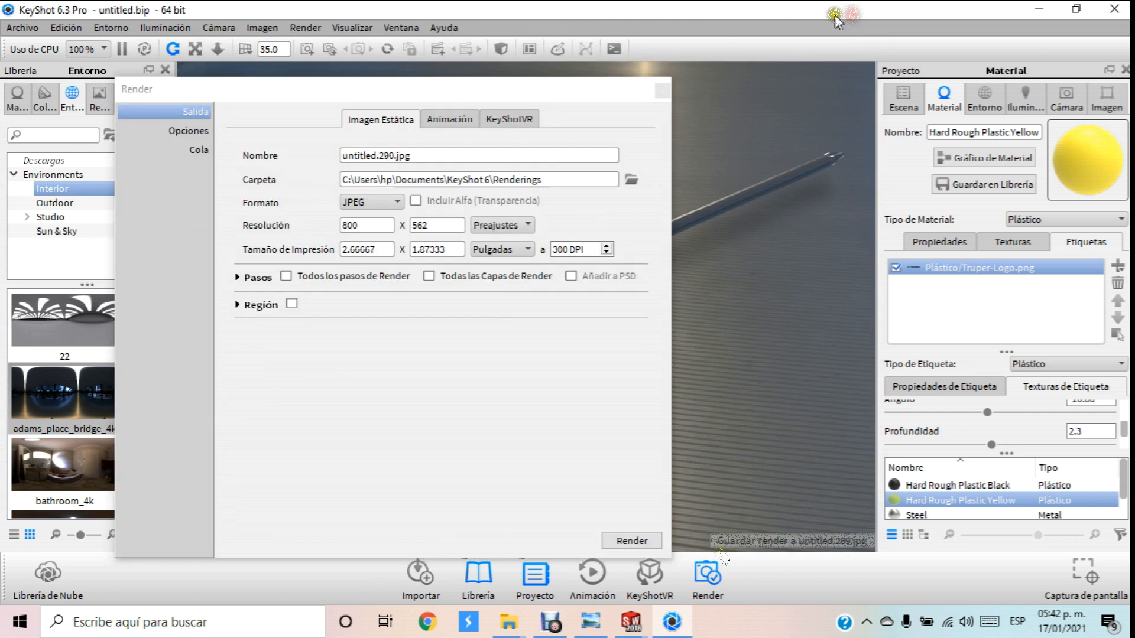
left_click(664, 92)
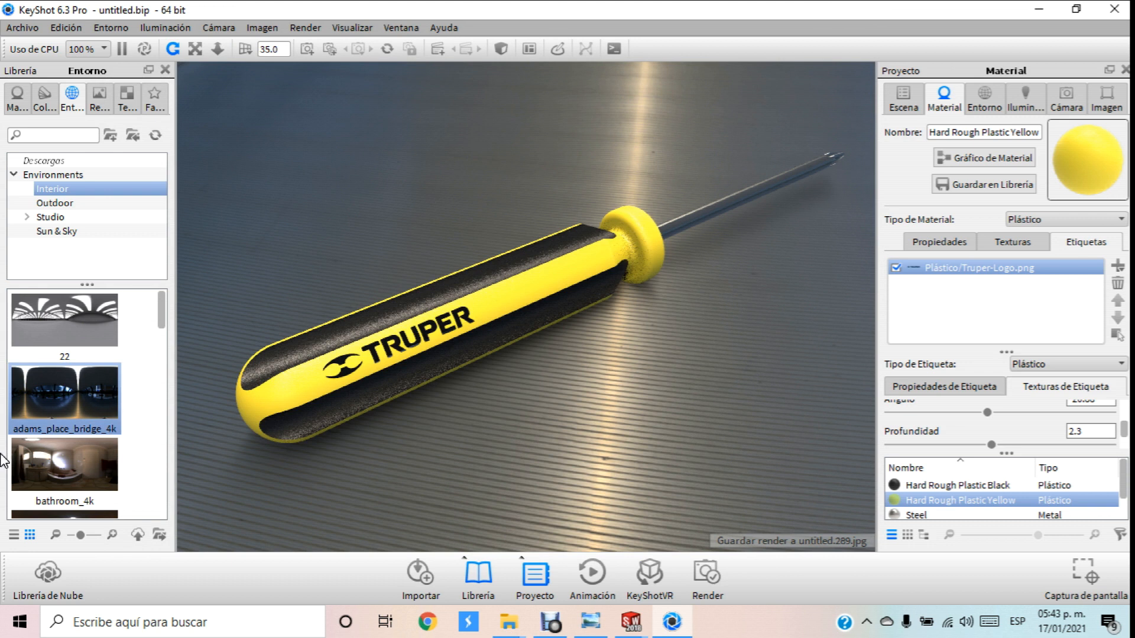
left_click_drag(54, 314, 368, 197)
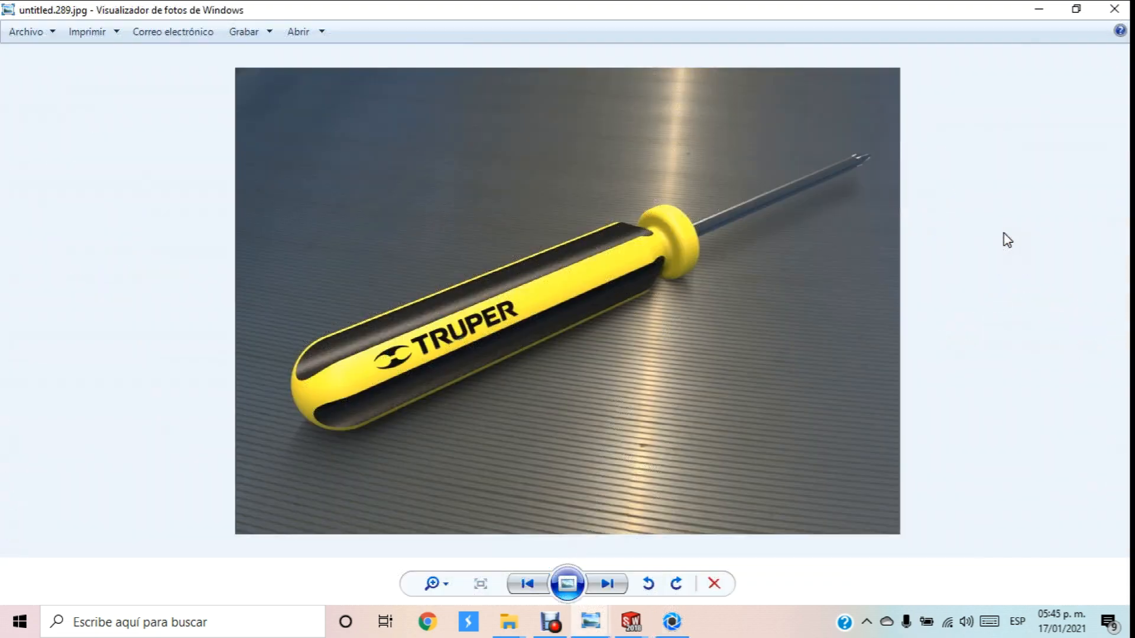
Browse the saved renders from untitled.289.jpg to untitled.292.jpg in the Windows photo viewer
key("Right")
key("Right")
key("Right")
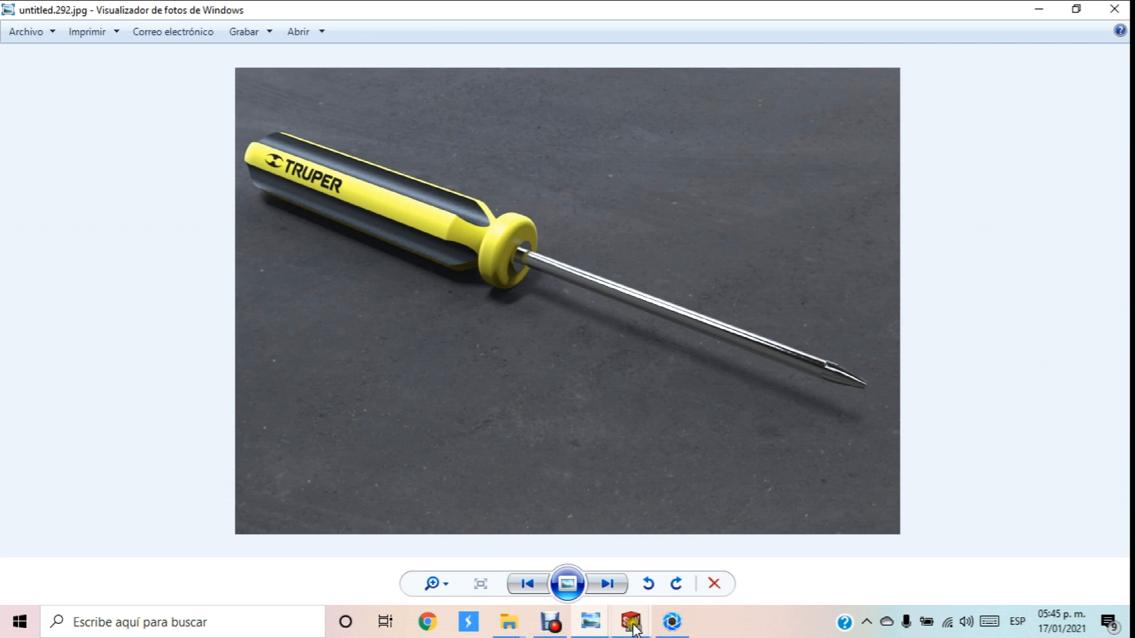
Switch to SOLIDWORKS and create a new drawing with the standard A3 (ISO) sheet format
mouse_move(633, 628)
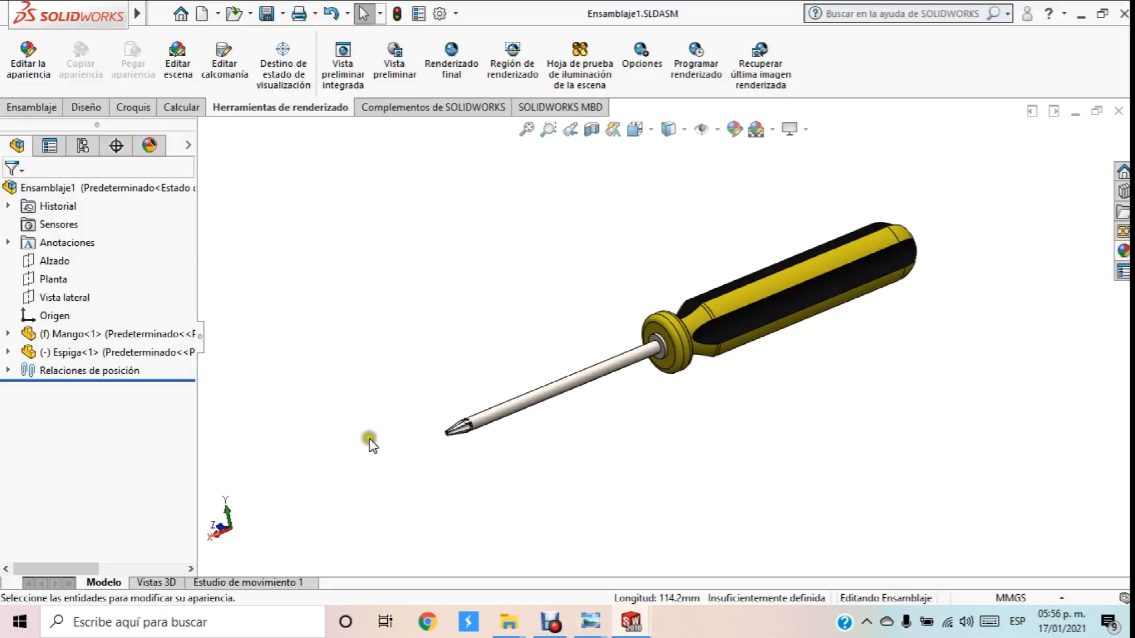
left_click(205, 15)
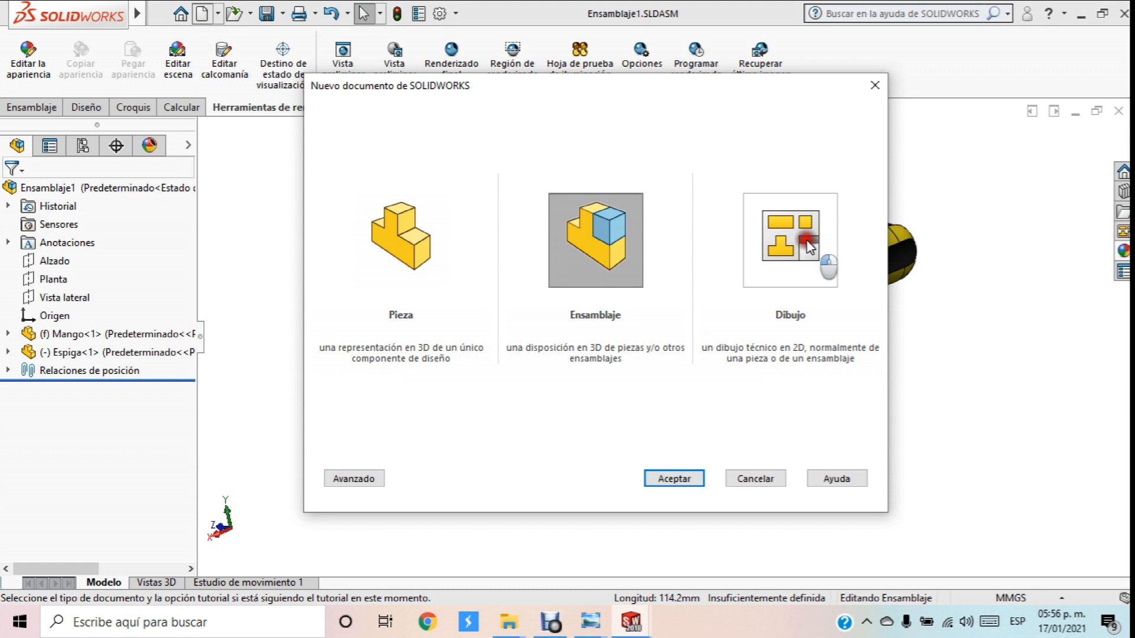
double_click(810, 248)
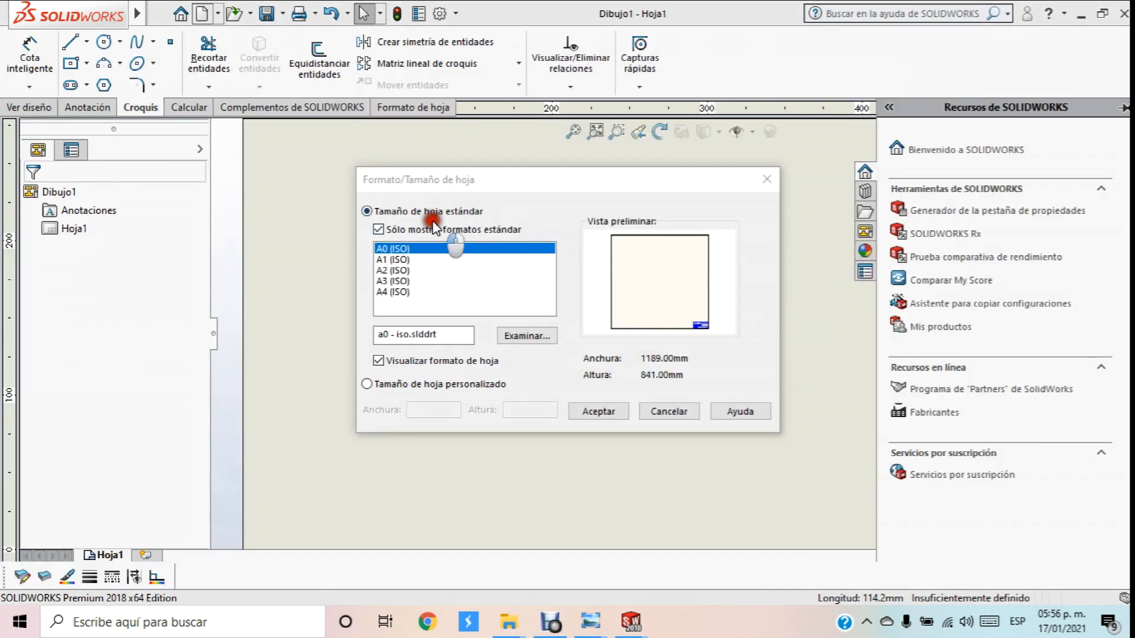
left_click(386, 281)
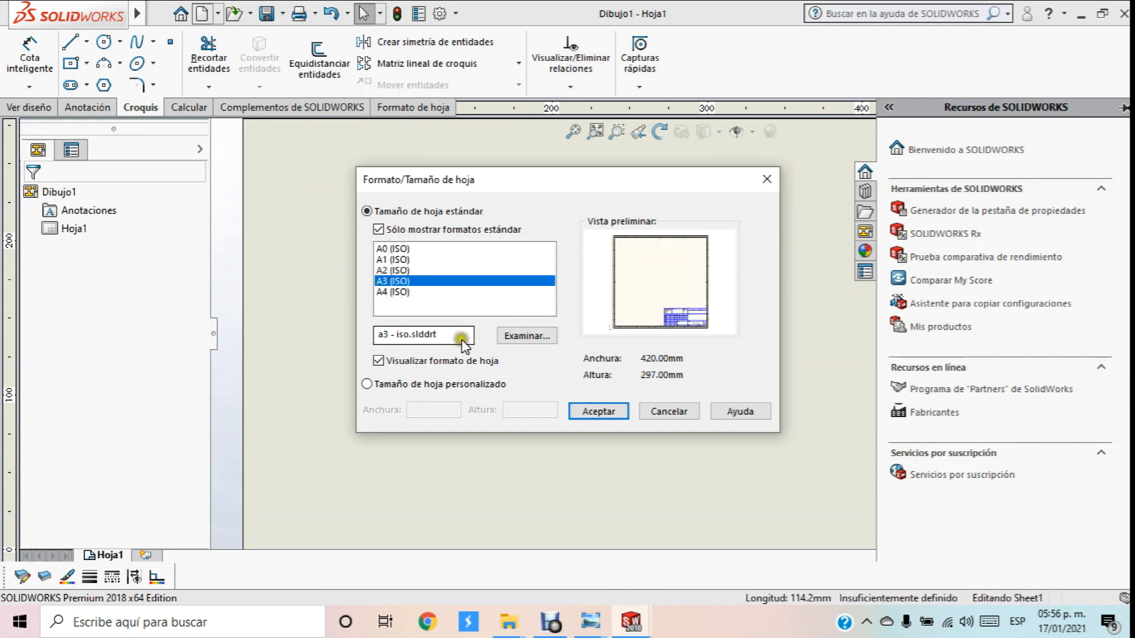
left_click(604, 413)
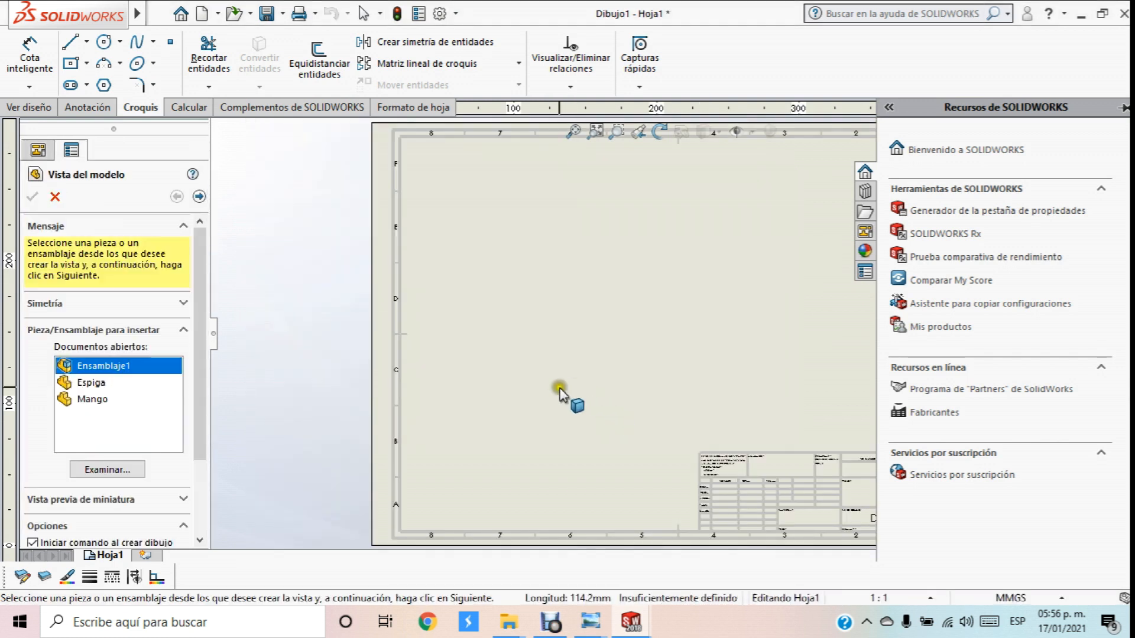
Try to select the model for the drawing view directly on the empty A3 sheet
scroll(522, 284, "down", 3)
scroll(524, 286, "up", 5)
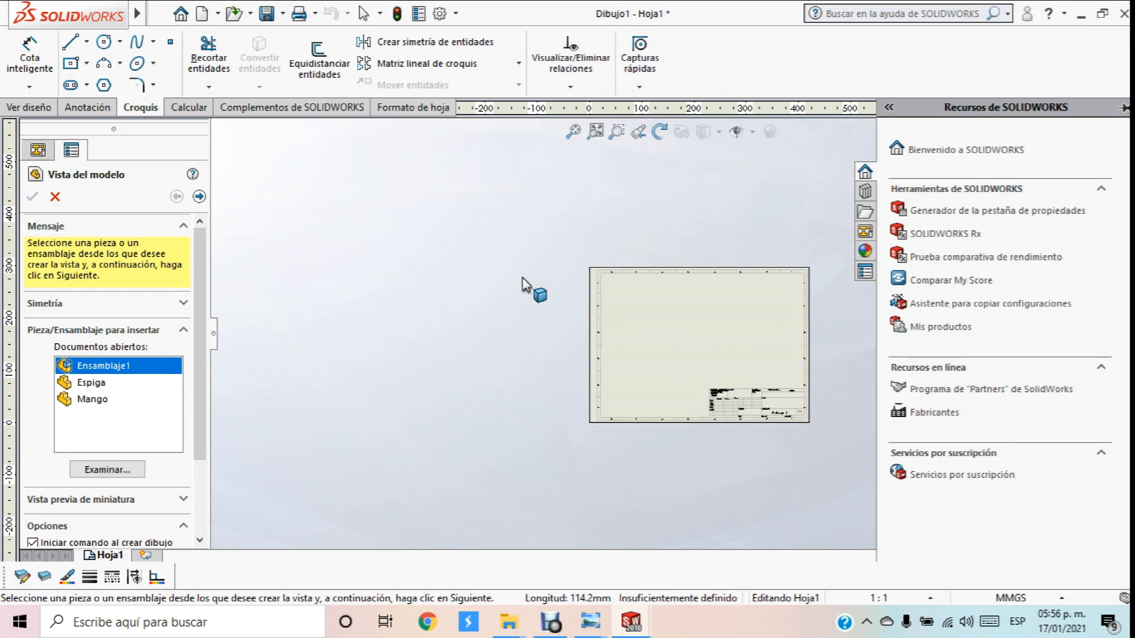
scroll(816, 337, "down", 3)
left_click(647, 298)
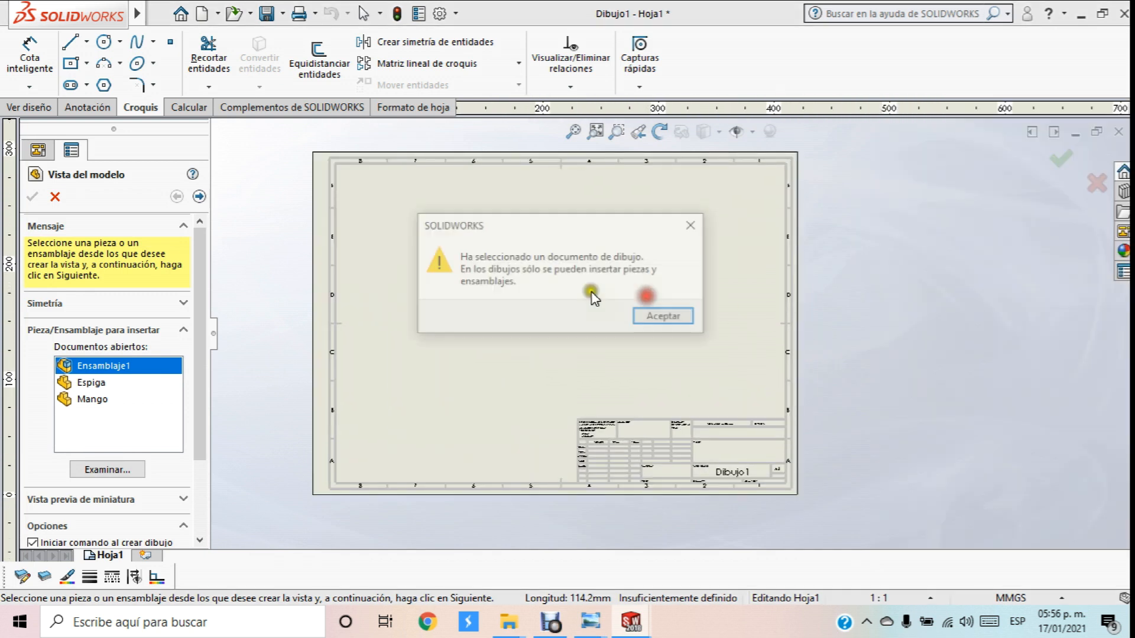
left_click(661, 318)
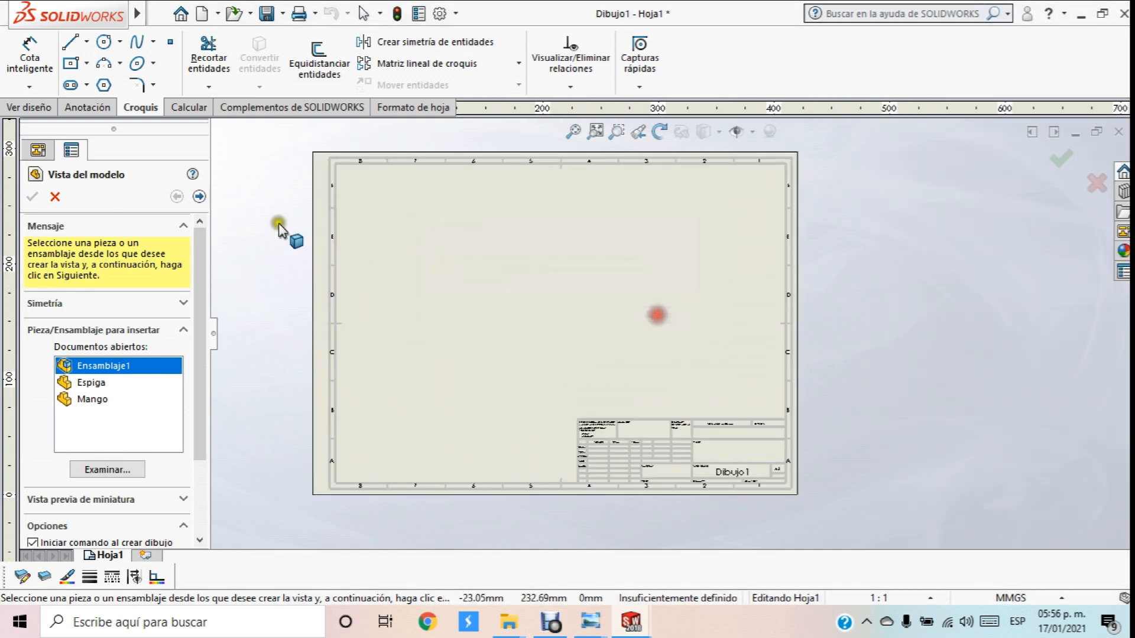
Cancel the model view insertion and open the A3 sheet format for editing
left_click(55, 197)
left_click(601, 237)
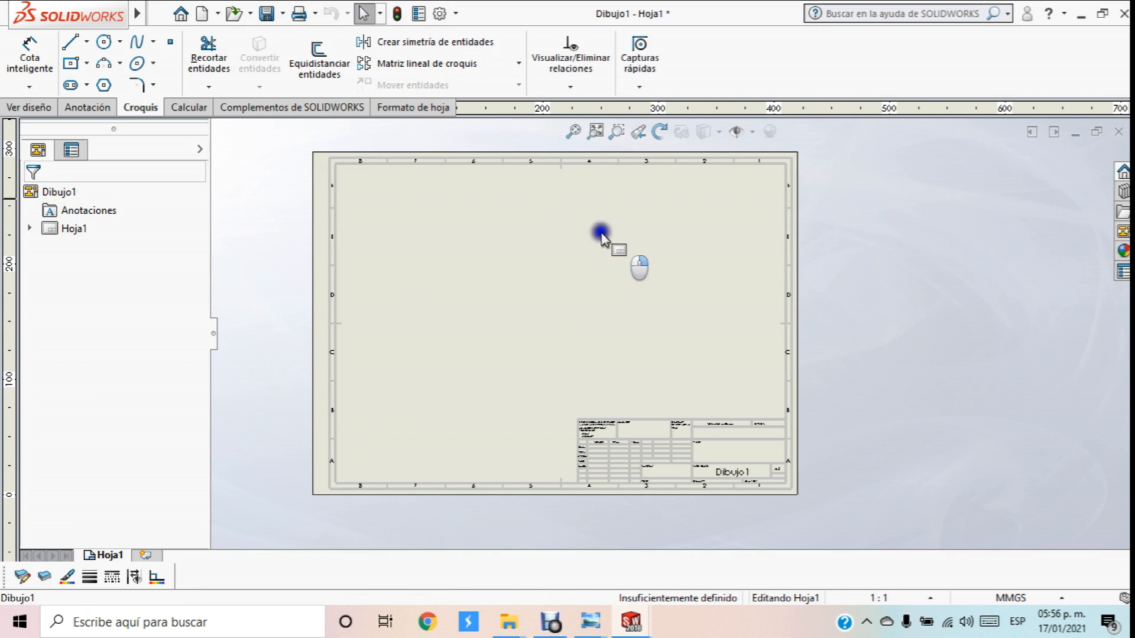
right_click(601, 236)
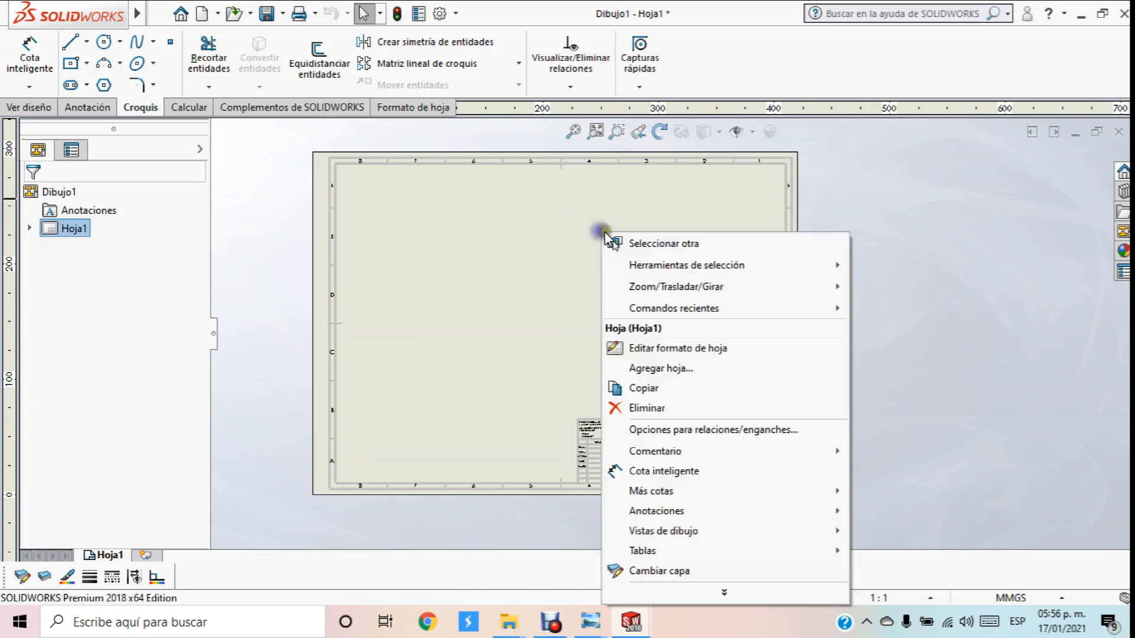
left_click(689, 349)
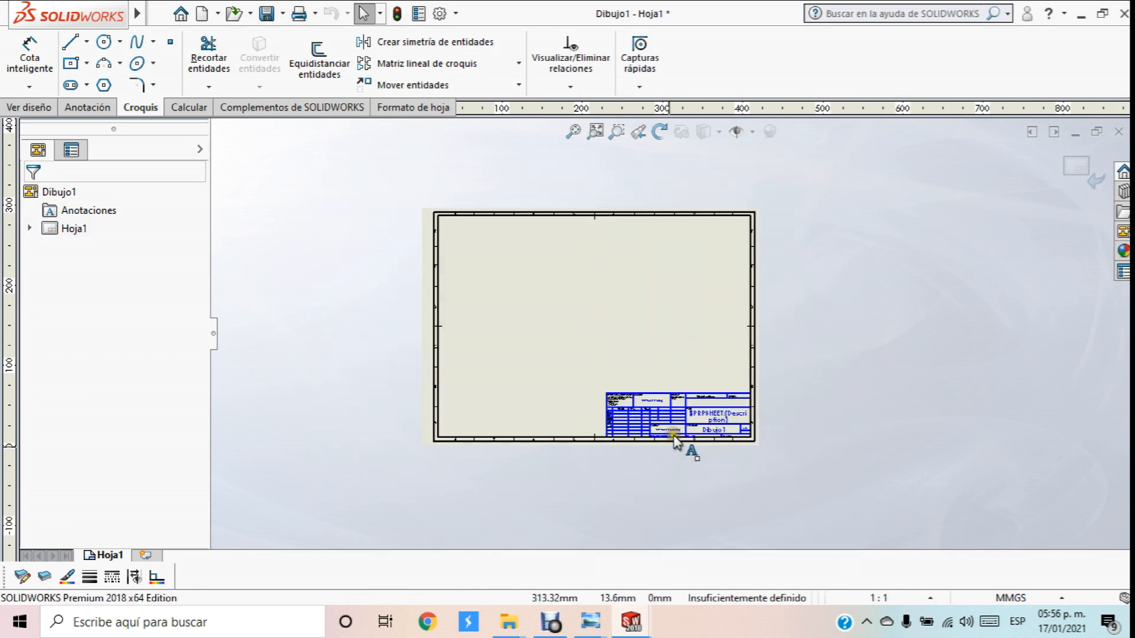
scroll(674, 437, "down", 6)
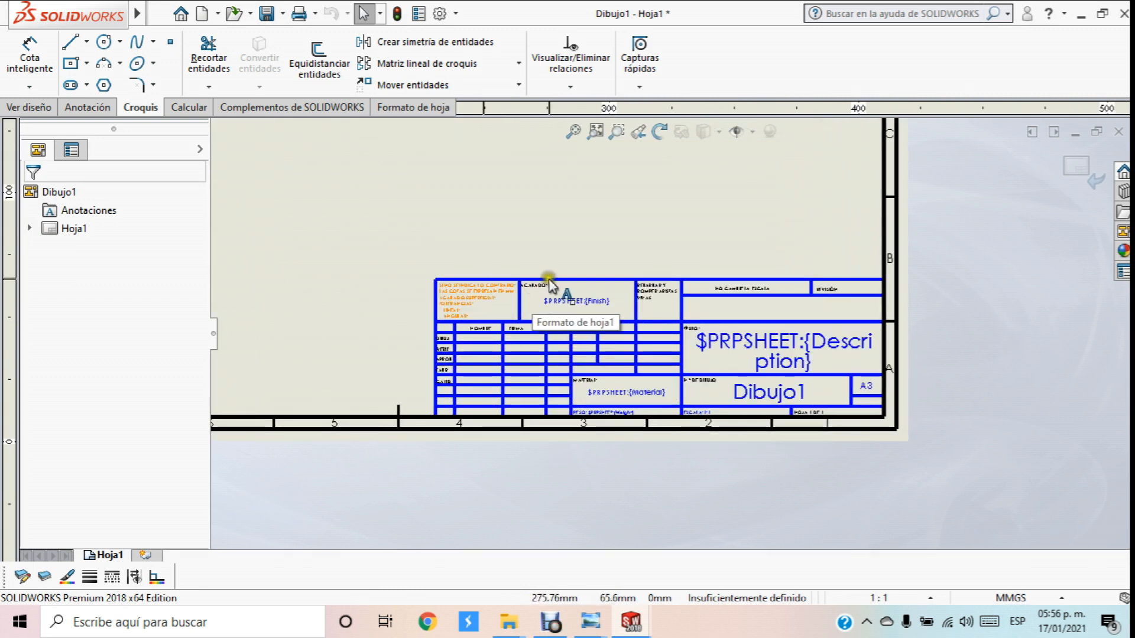
Delete the general tolerance note, the Finish property text and the upper border line of the title block
left_click(549, 280)
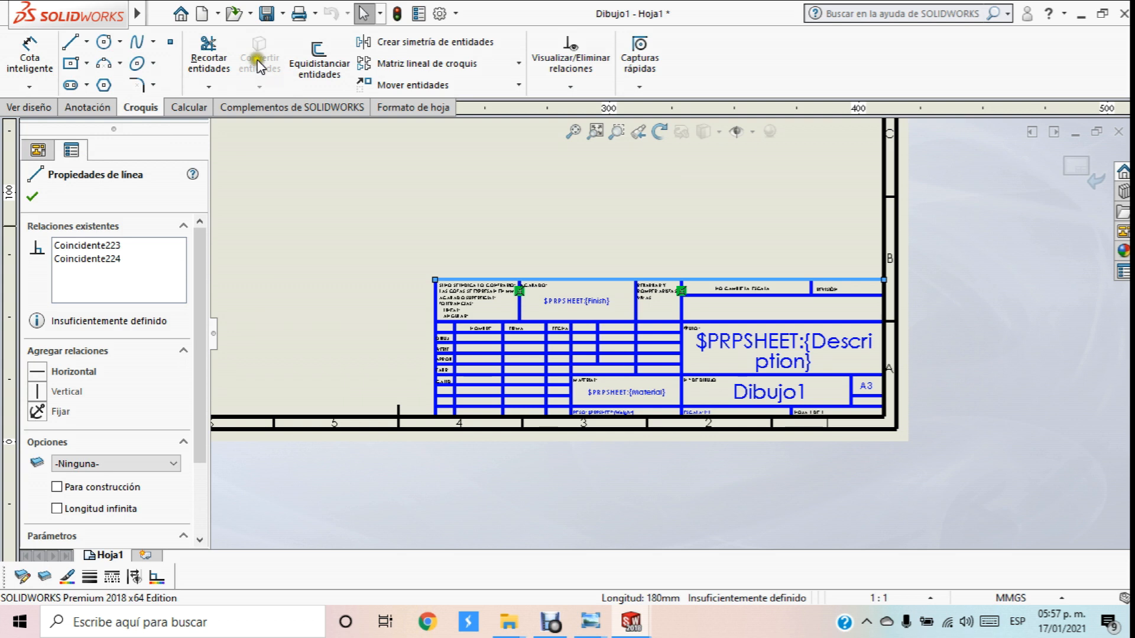
scroll(692, 296, "up", 2)
scroll(691, 295, "down", 3)
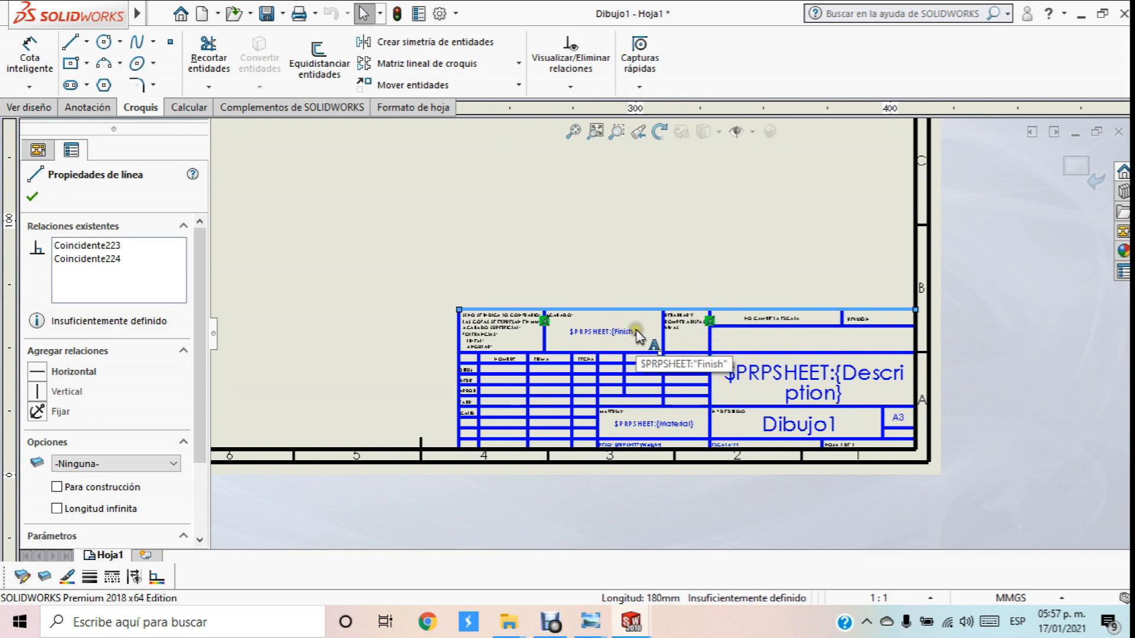
left_click(544, 334)
key("Delete")
left_click(627, 331)
key("Delete")
left_click(550, 312)
key("Delete")
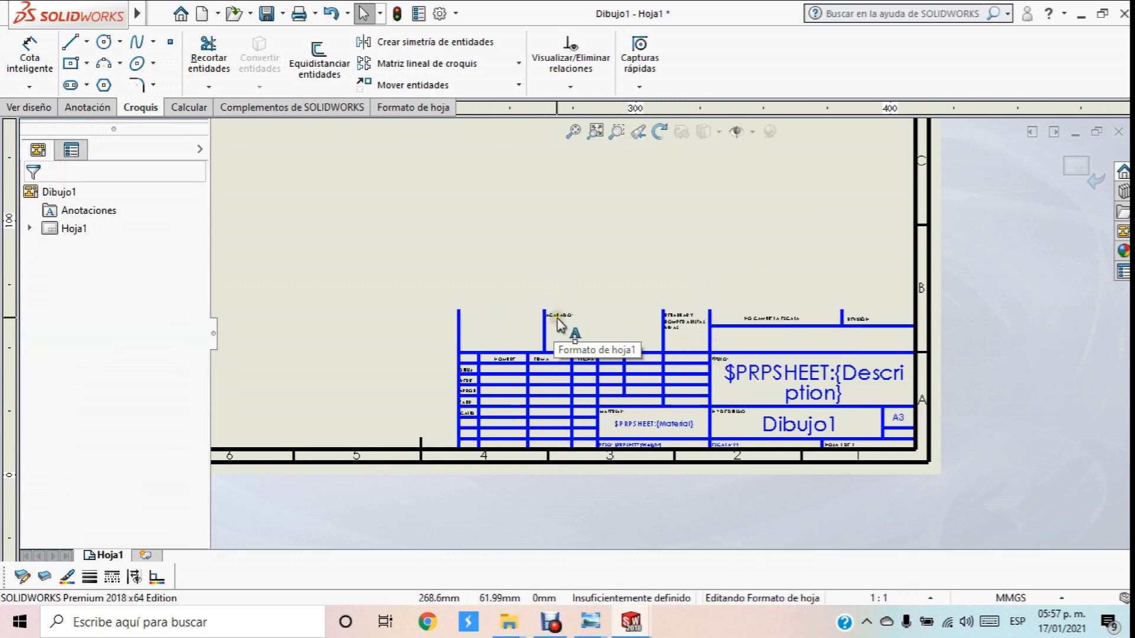
Redraw the title block's upper border as a horizontal line from its outer vertical edge to the sheet frame
scroll(603, 322, "up", 3)
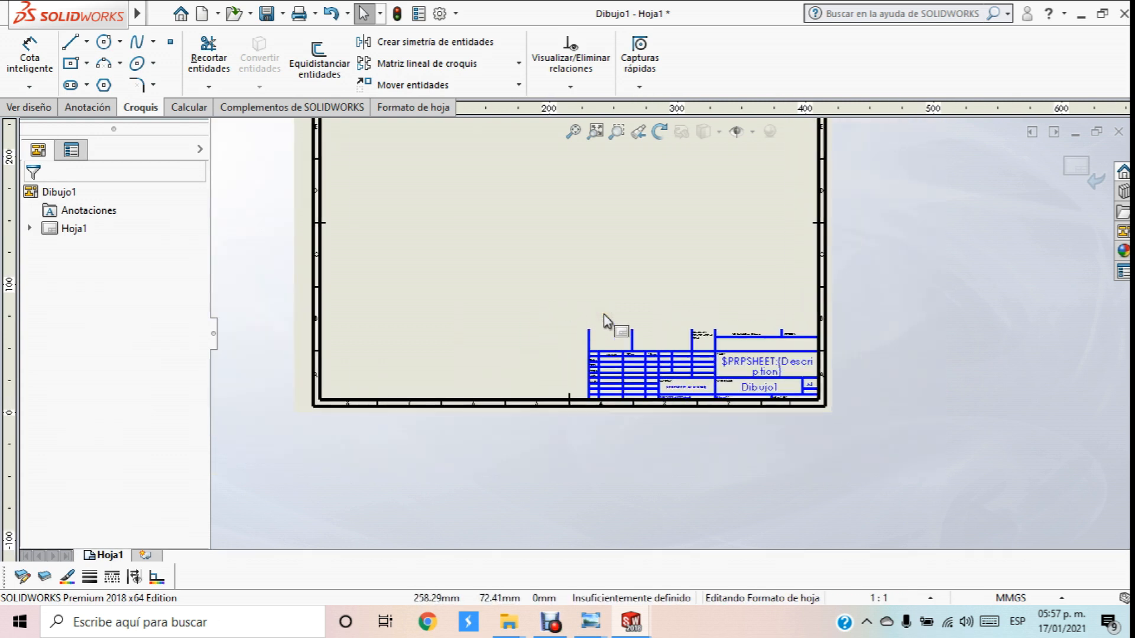
right_click(370, 571)
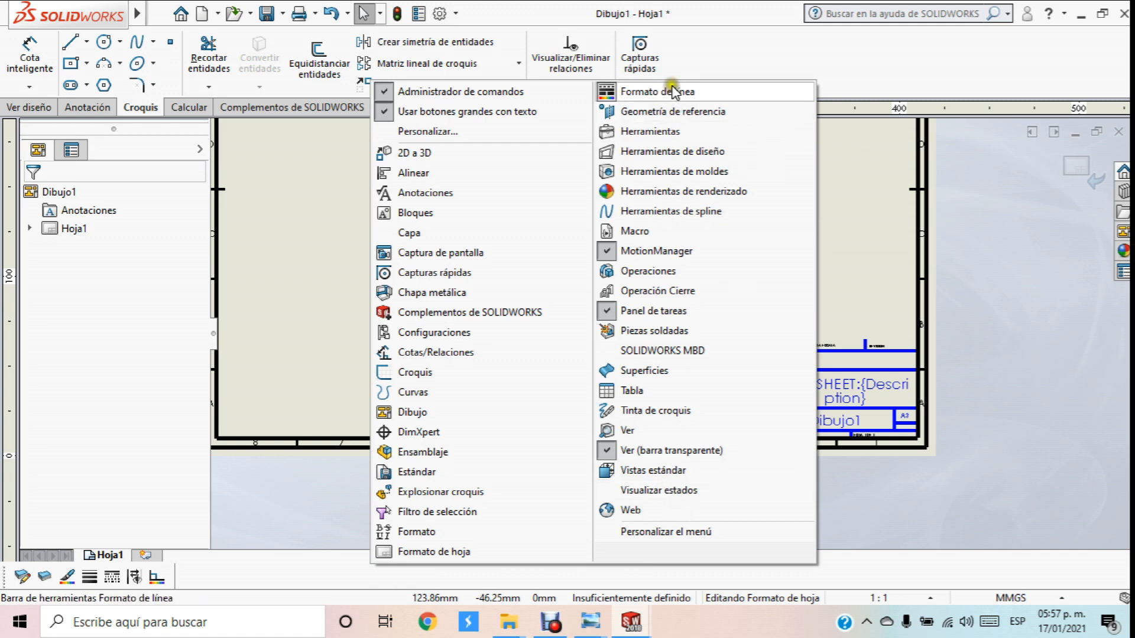
left_click(297, 372)
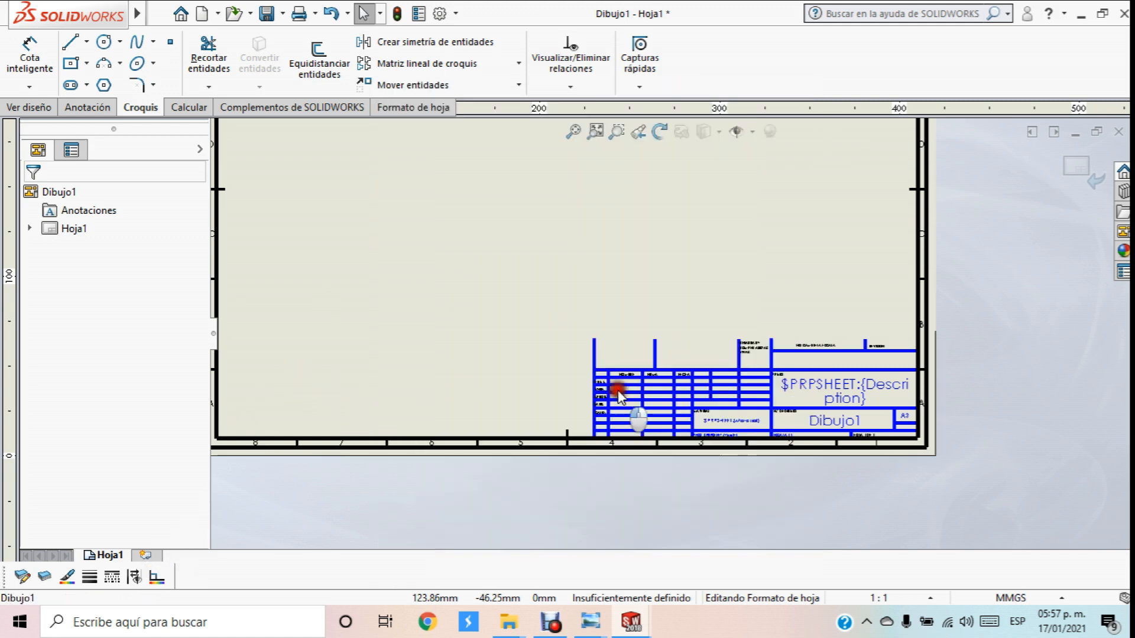
left_click(70, 42)
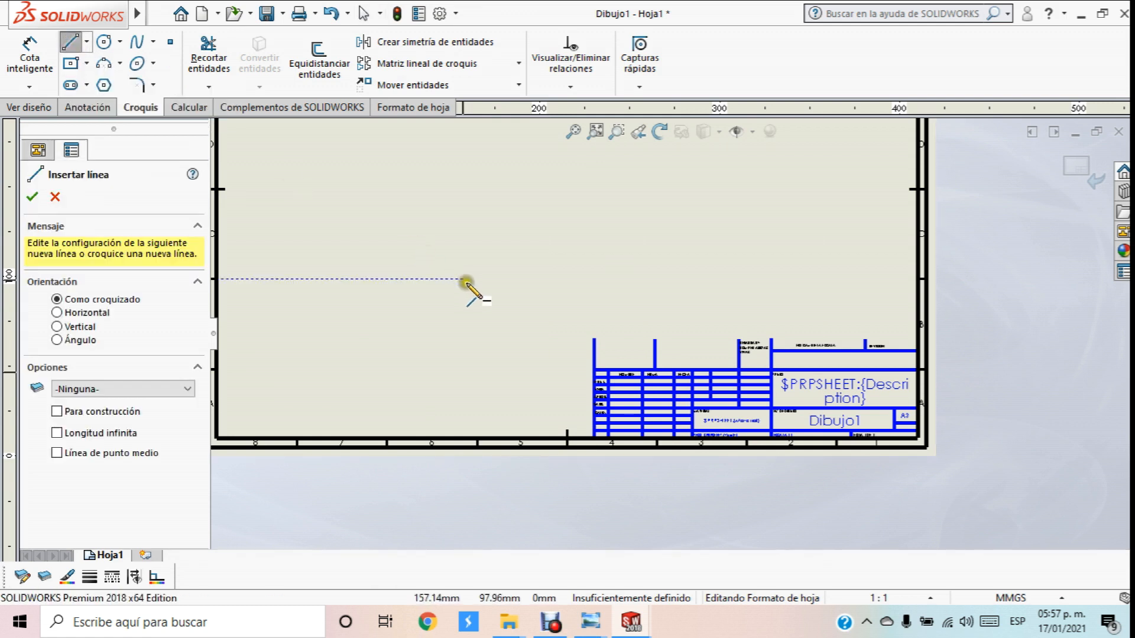
left_click(595, 340)
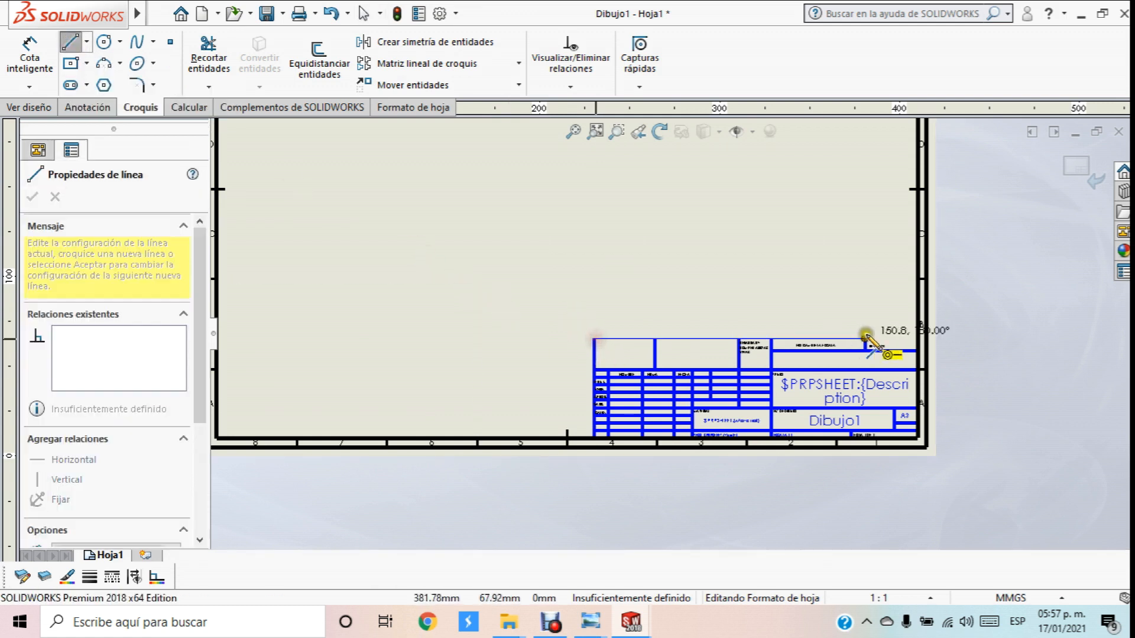
left_click(919, 340)
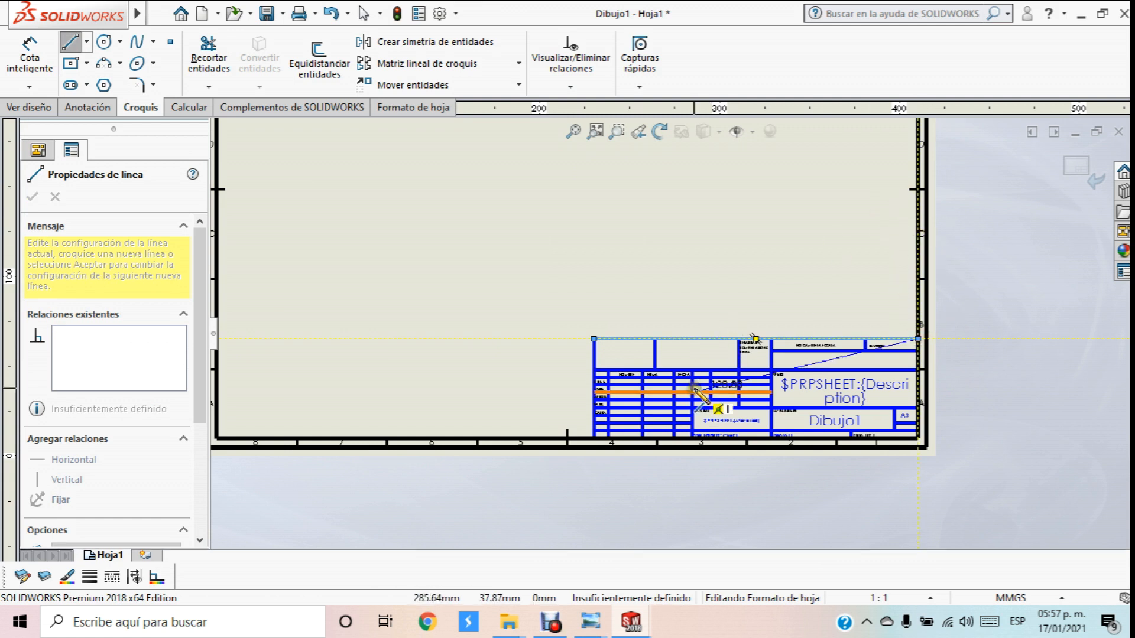
key("Escape")
scroll(690, 376, "down", 3)
scroll(667, 385, "up", 1)
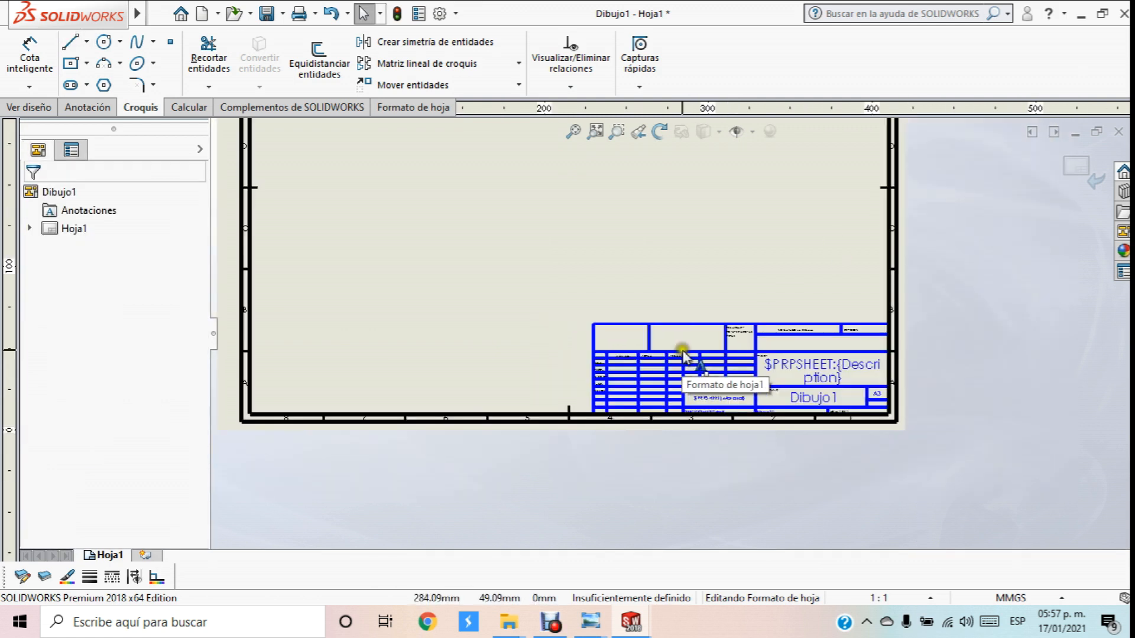
Sketch a closed right triangle with one horizontal and one vertical side in the empty area above the title block
left_click(80, 46)
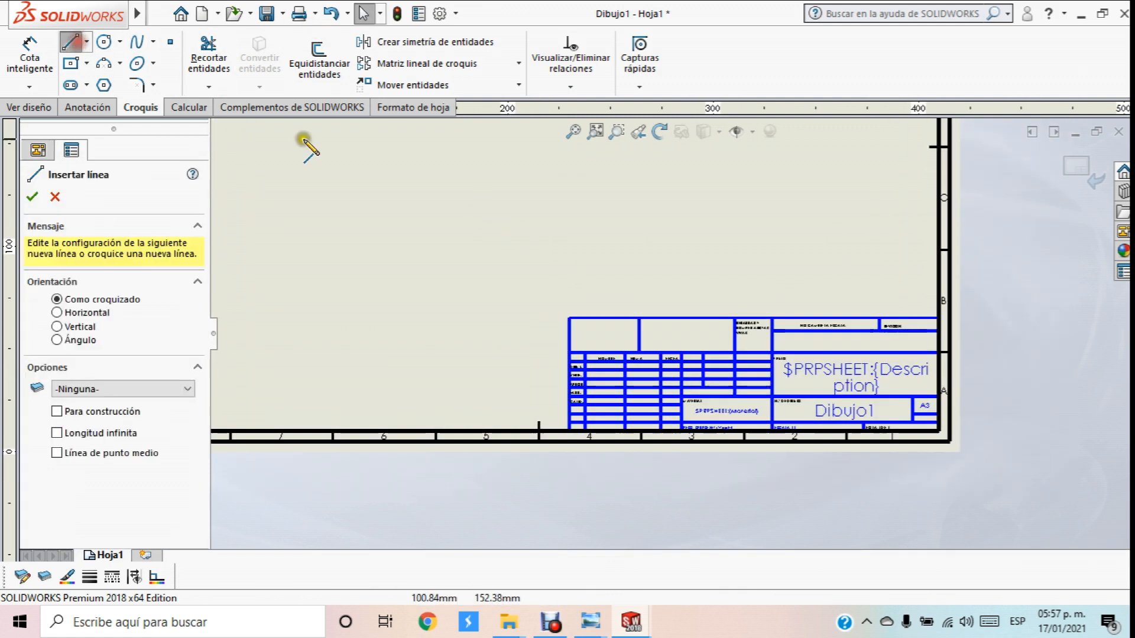
left_click(349, 174)
left_click(509, 174)
left_click(509, 250)
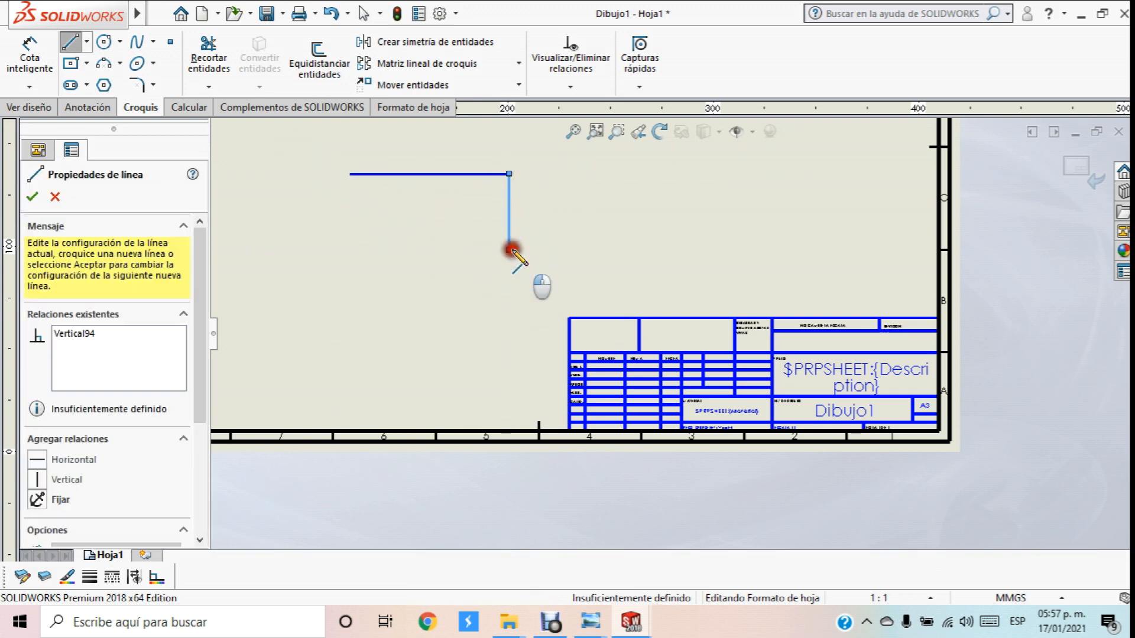
left_click(350, 174)
key("Escape")
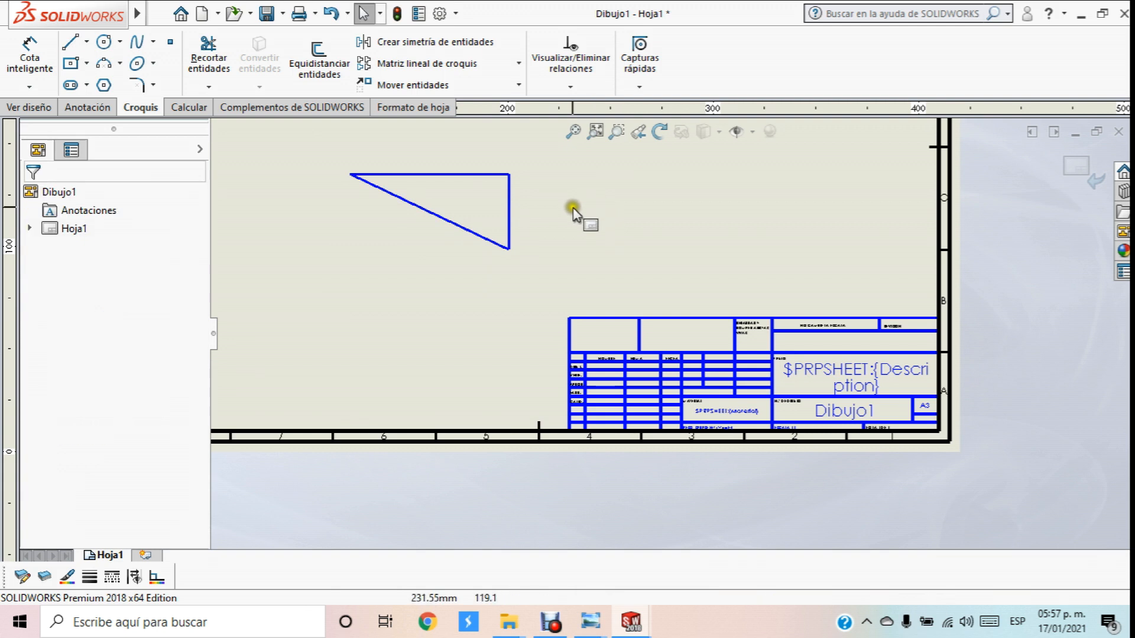
Set the three triangle lines to 1 mm thickness and a dash-dot centre line style
left_click_drag(311, 135, 532, 254)
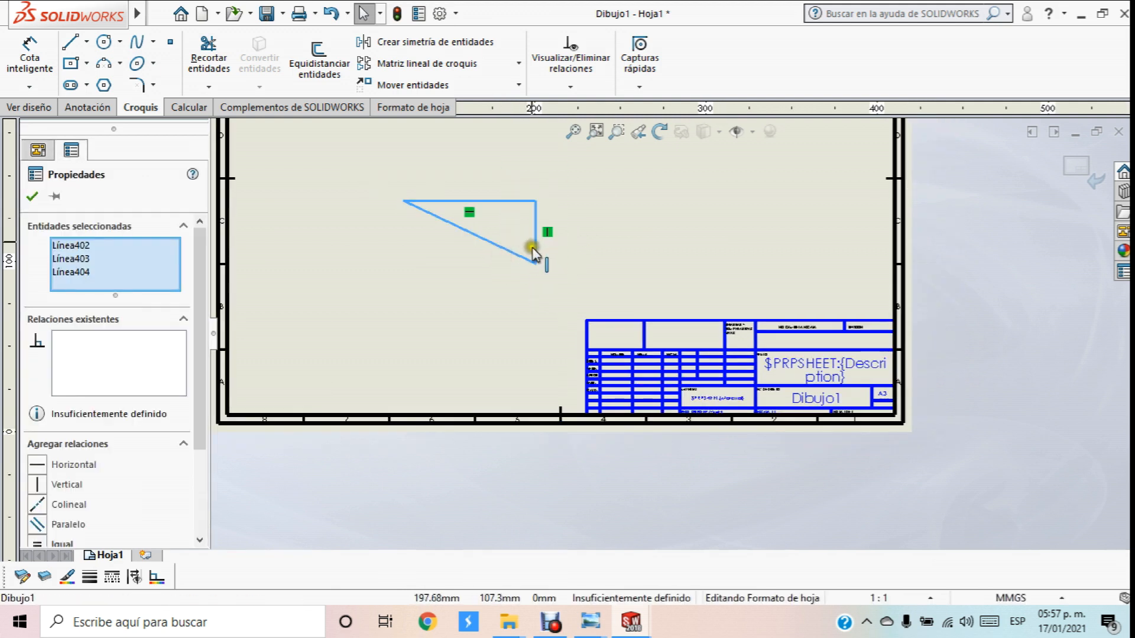
left_click(90, 578)
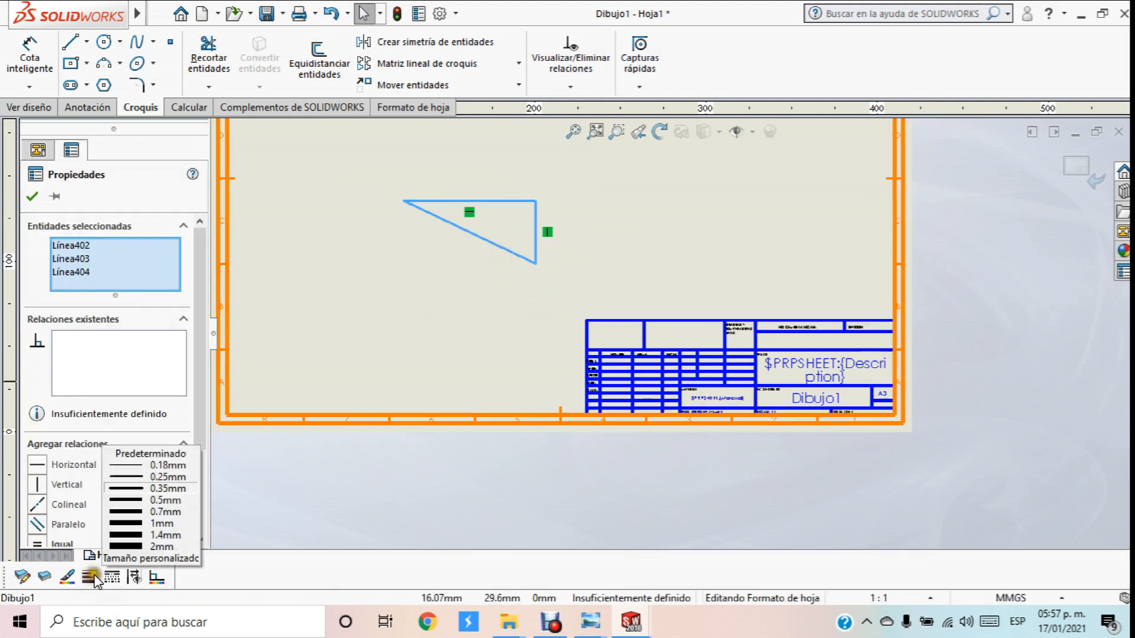
left_click(159, 523)
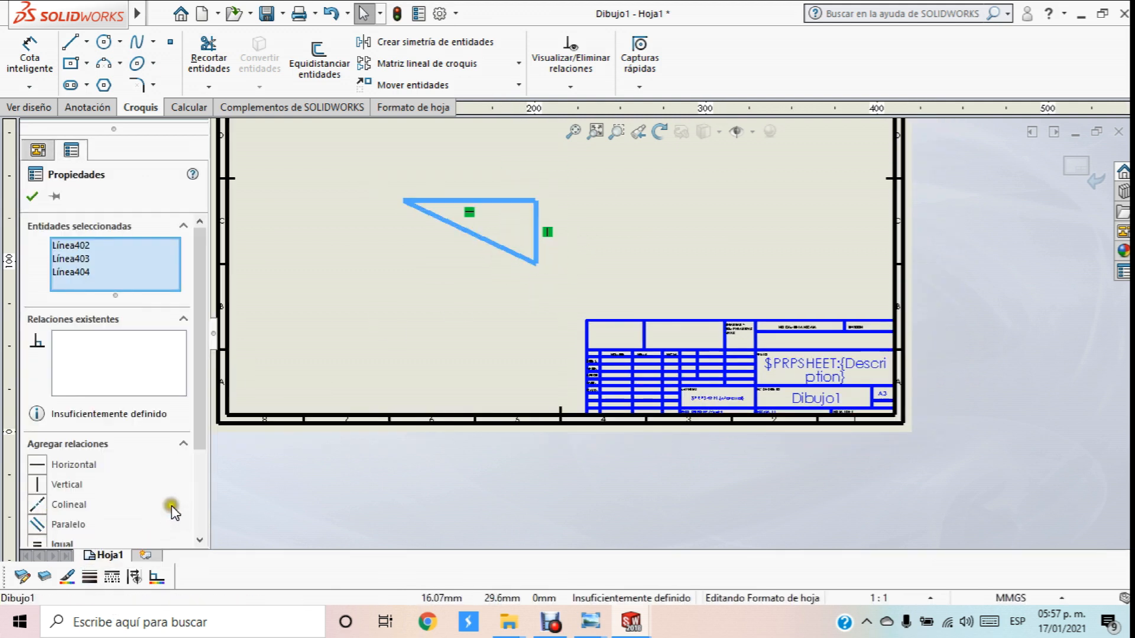
left_click(113, 577)
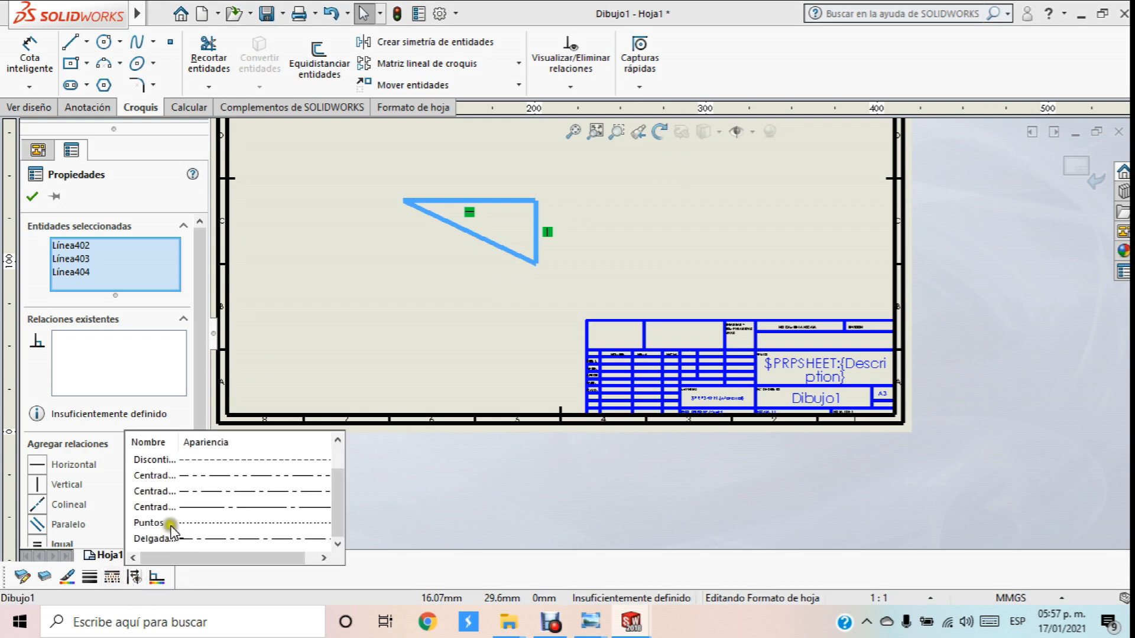
left_click(260, 491)
left_click(471, 306)
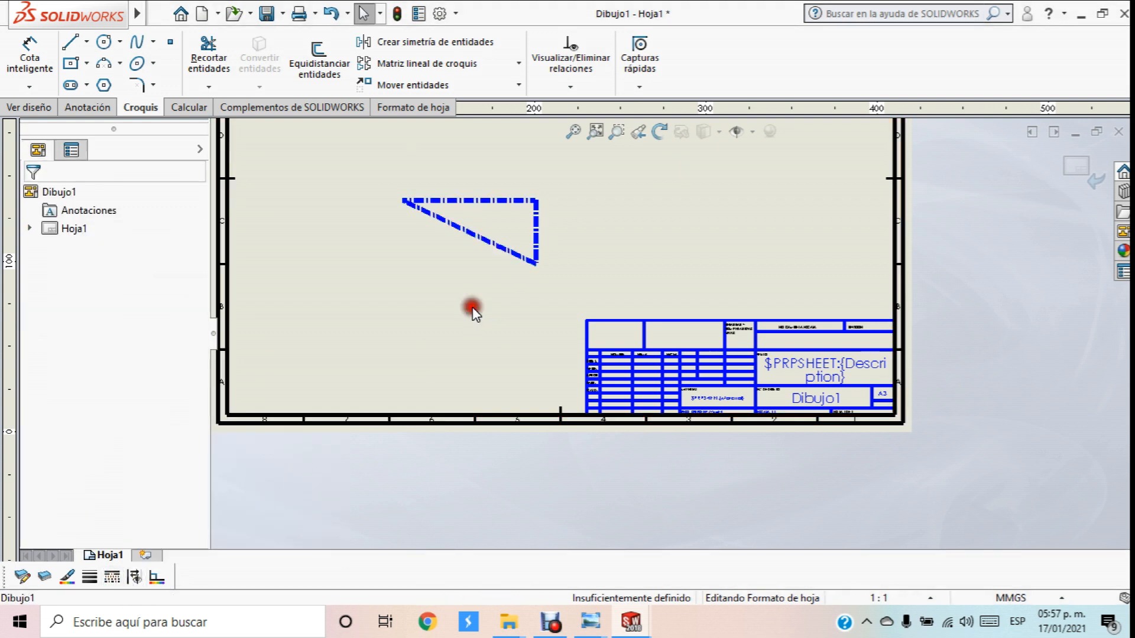
Leave sheet format editing and return to editing the sheet, with the whole A3 sheet in view
scroll(519, 243, "up", 3)
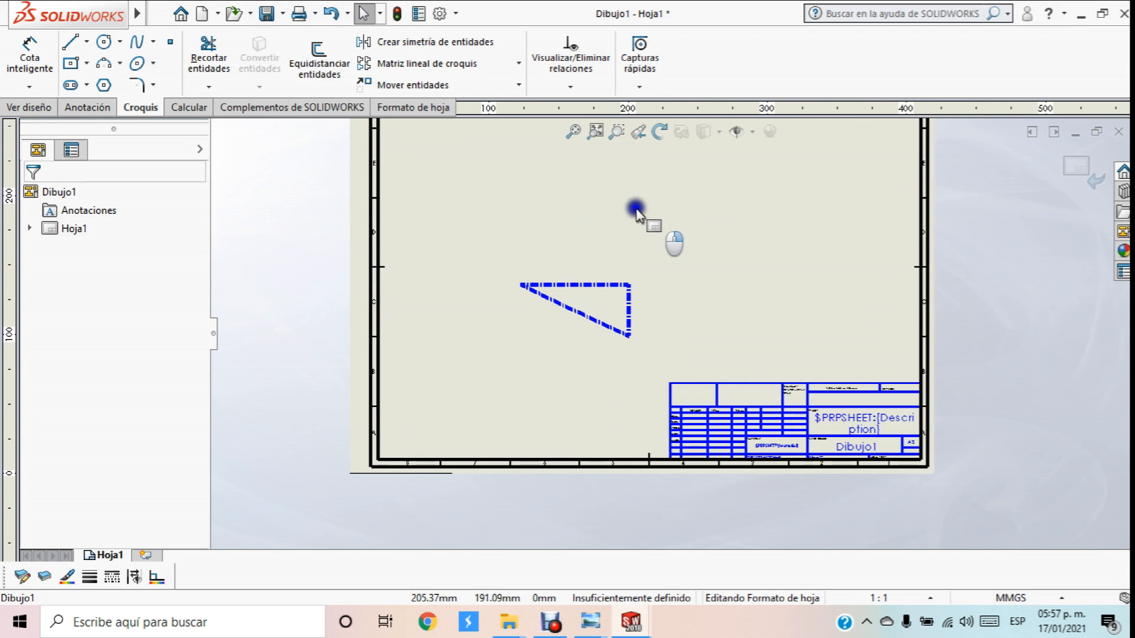
right_click(646, 227)
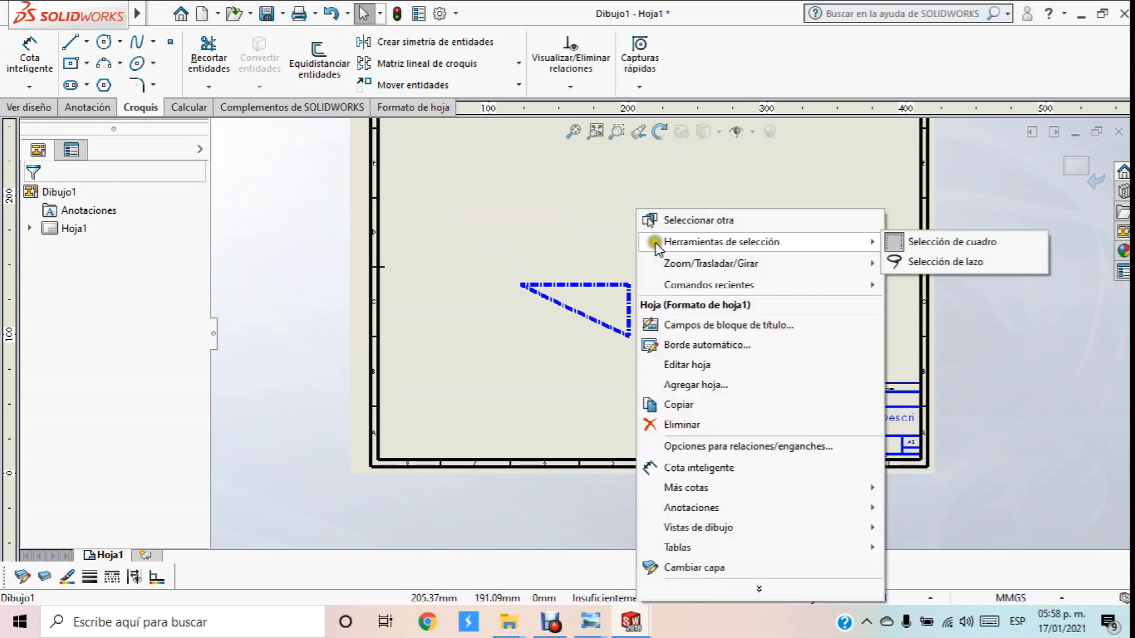
left_click(668, 367)
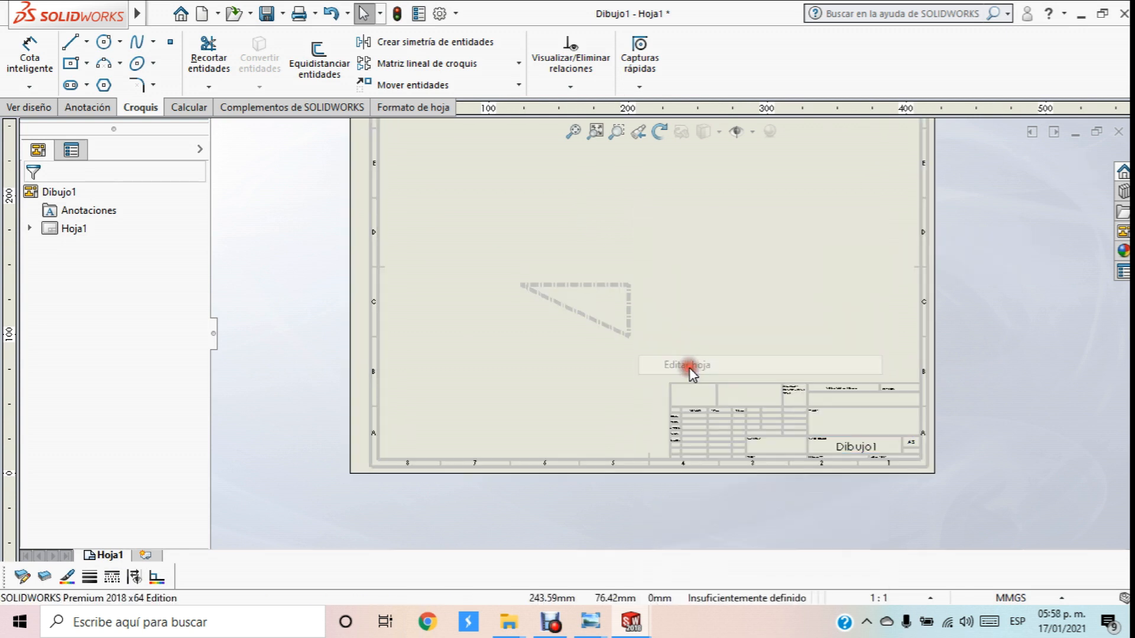
scroll(657, 297, "up", 4)
scroll(663, 292, "down", 4)
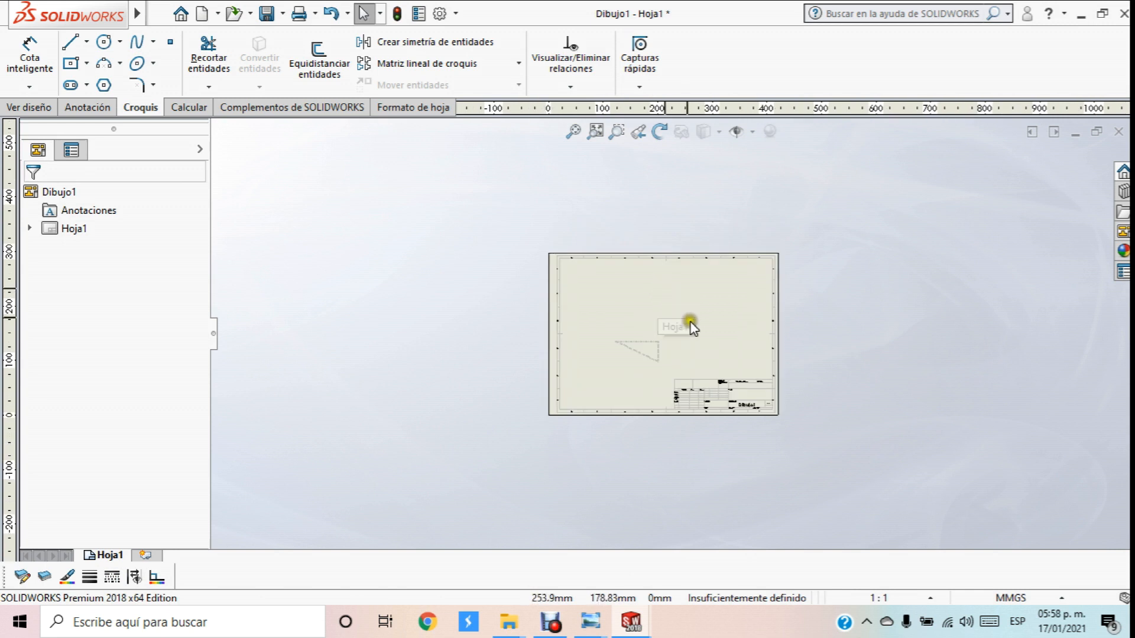
scroll(714, 326, "down", 3)
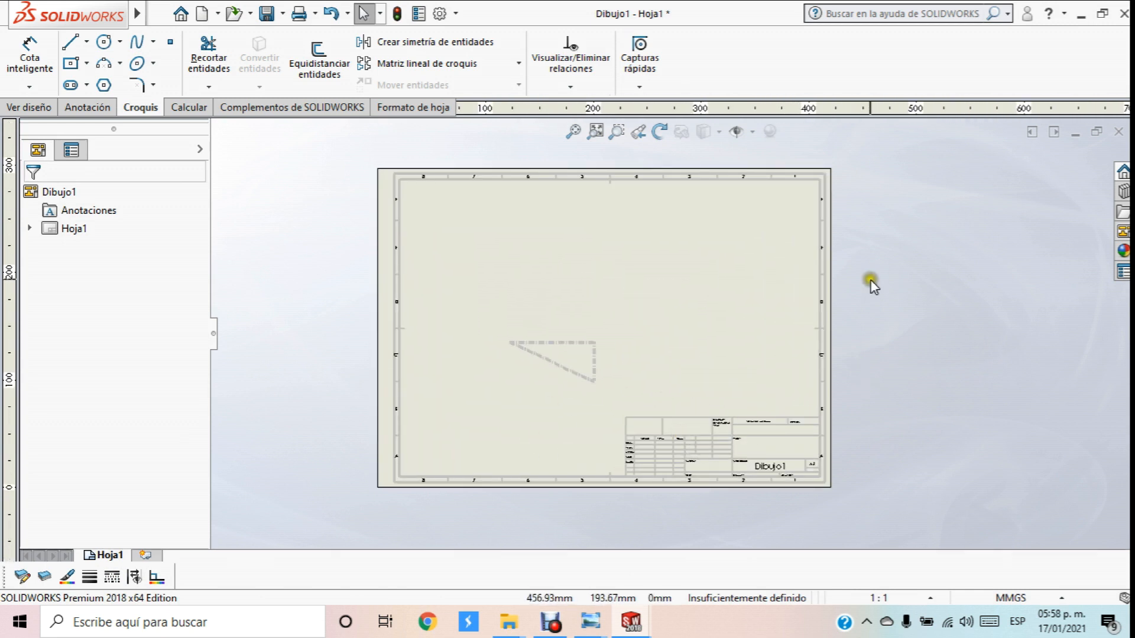
left_click(168, 14)
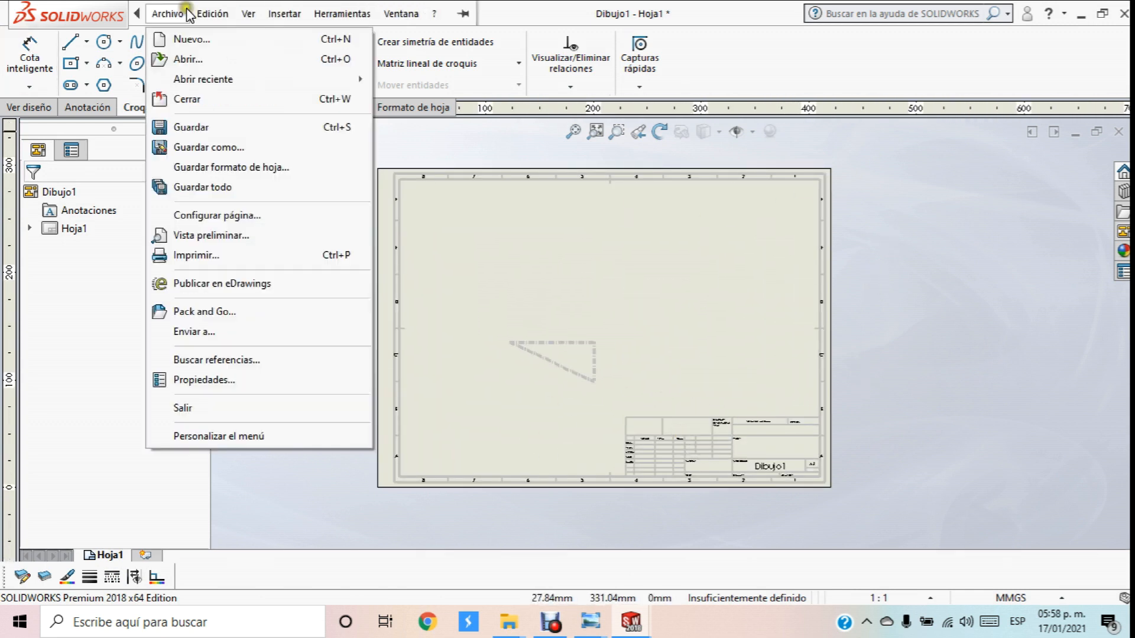
left_click(244, 89)
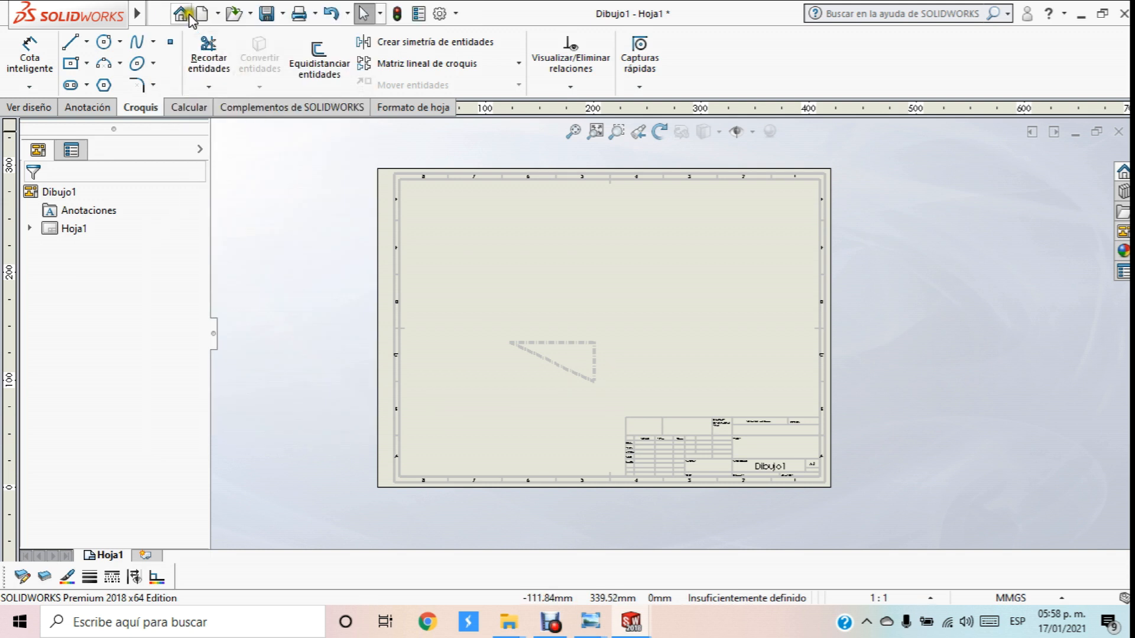
left_click(168, 14)
left_click(230, 168)
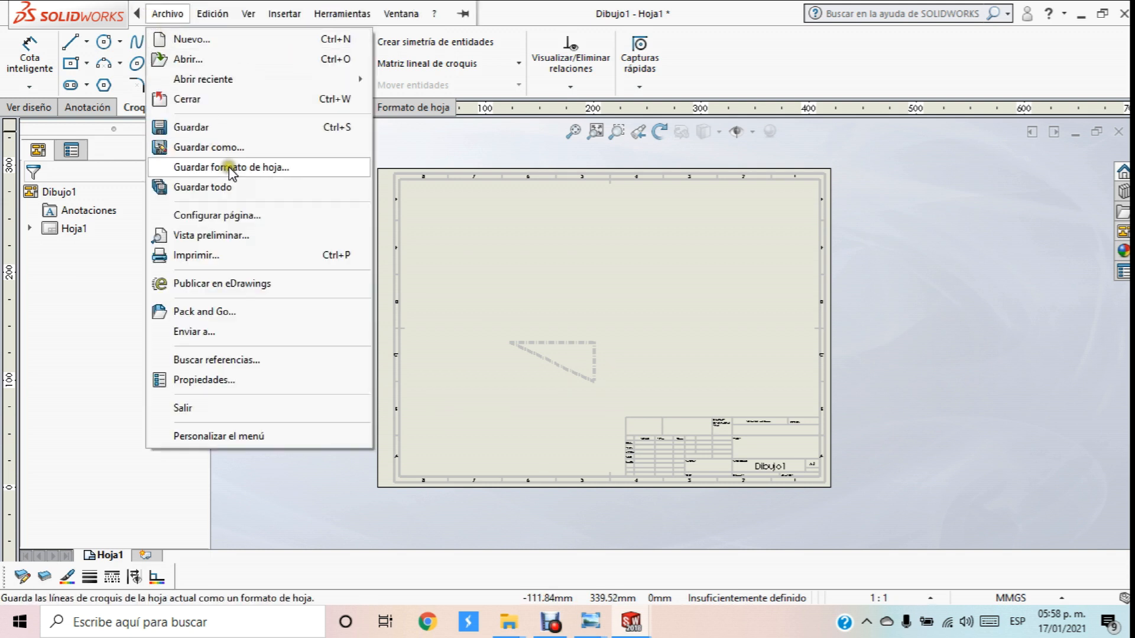
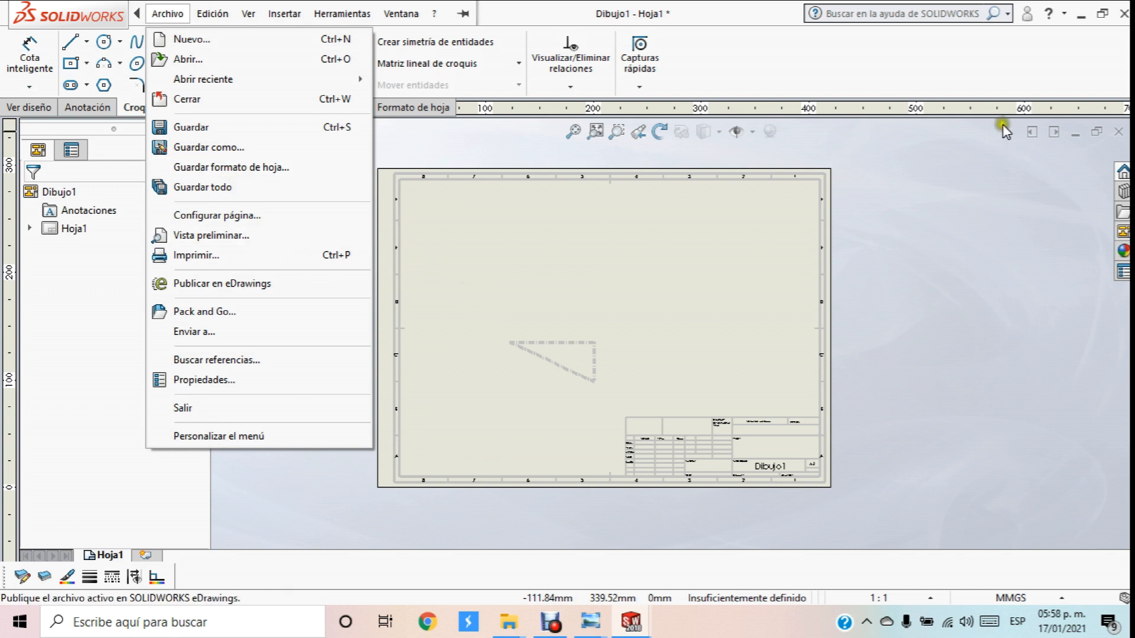
left_click(991, 145)
Close the drawing without saving its changes and return to the screwdriver assembly
left_click(1117, 130)
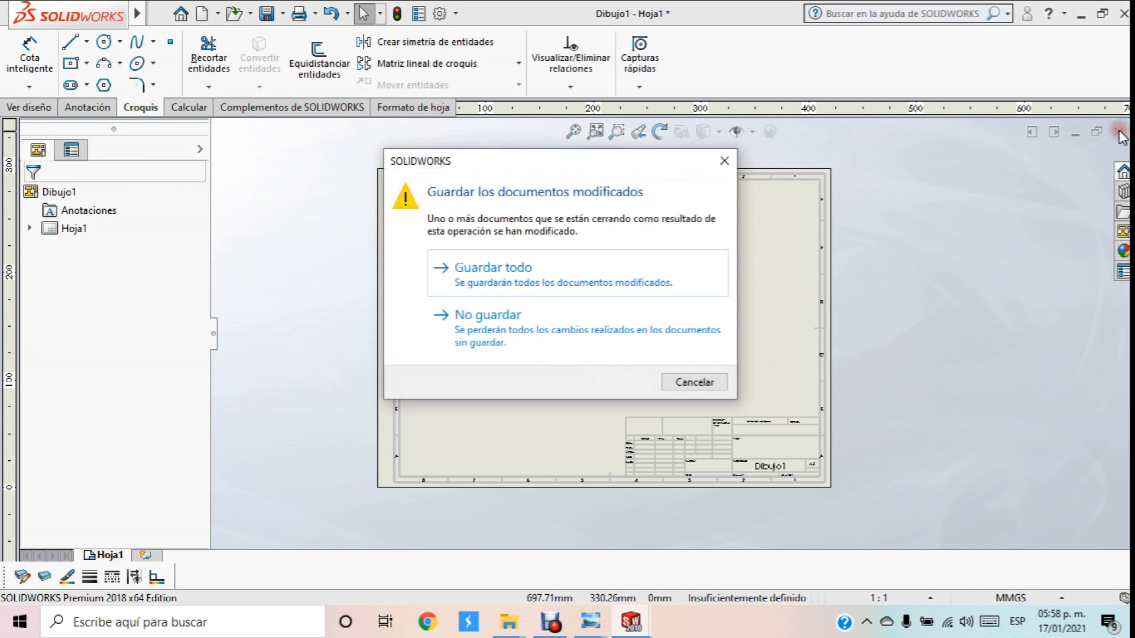
left_click(543, 314)
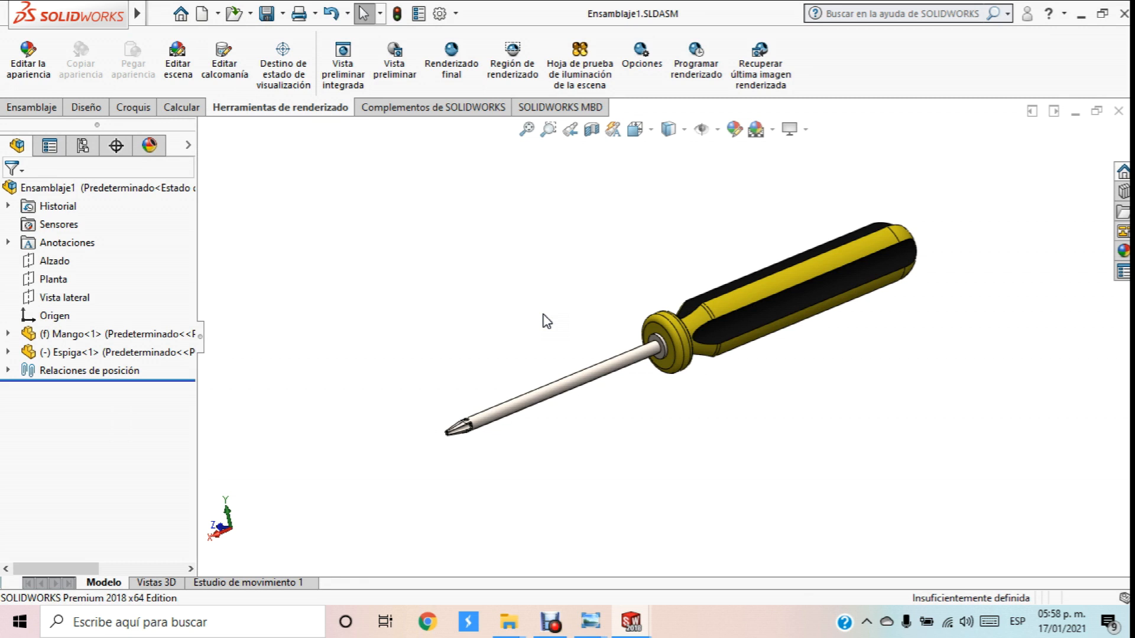
Create a new drawing document from the screwdriver assembly session
mouse_move(114, 22)
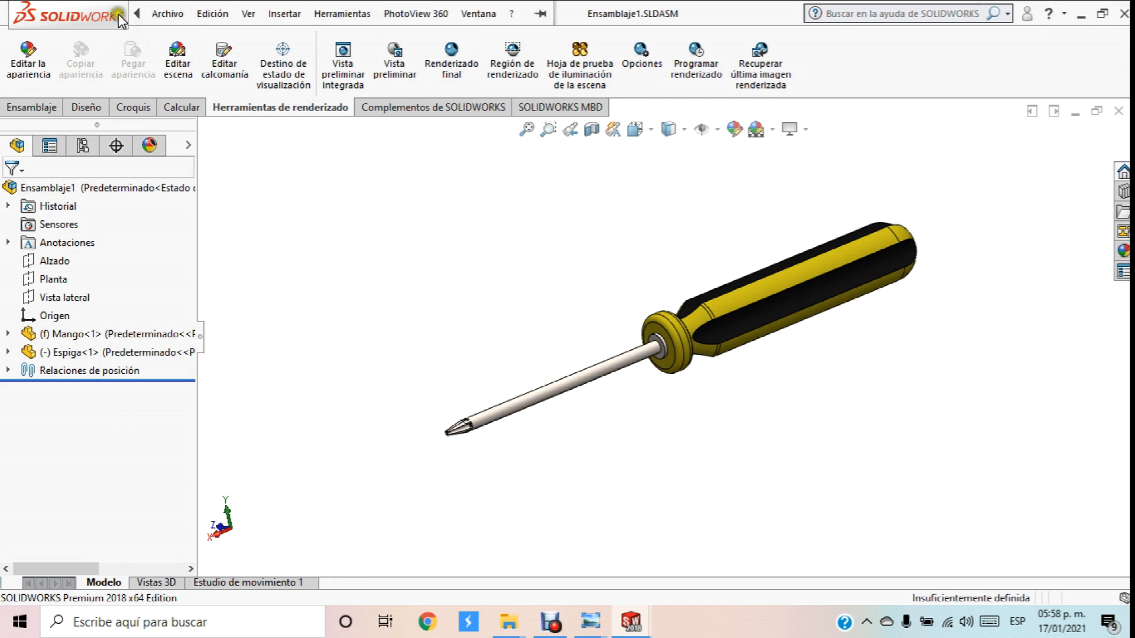
left_click(168, 14)
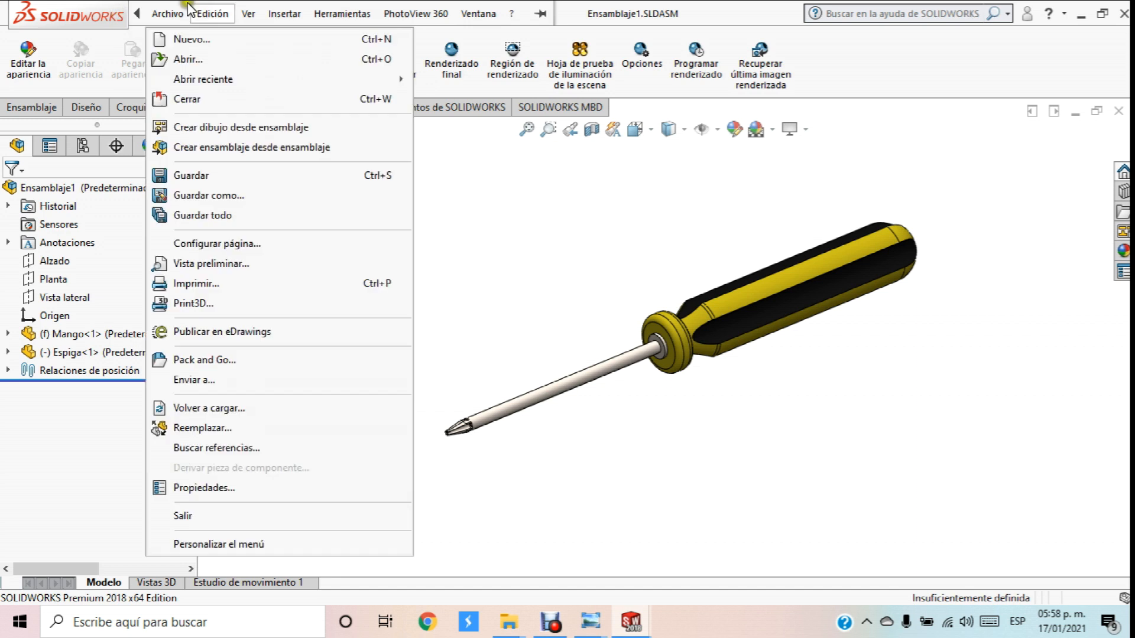
left_click(194, 39)
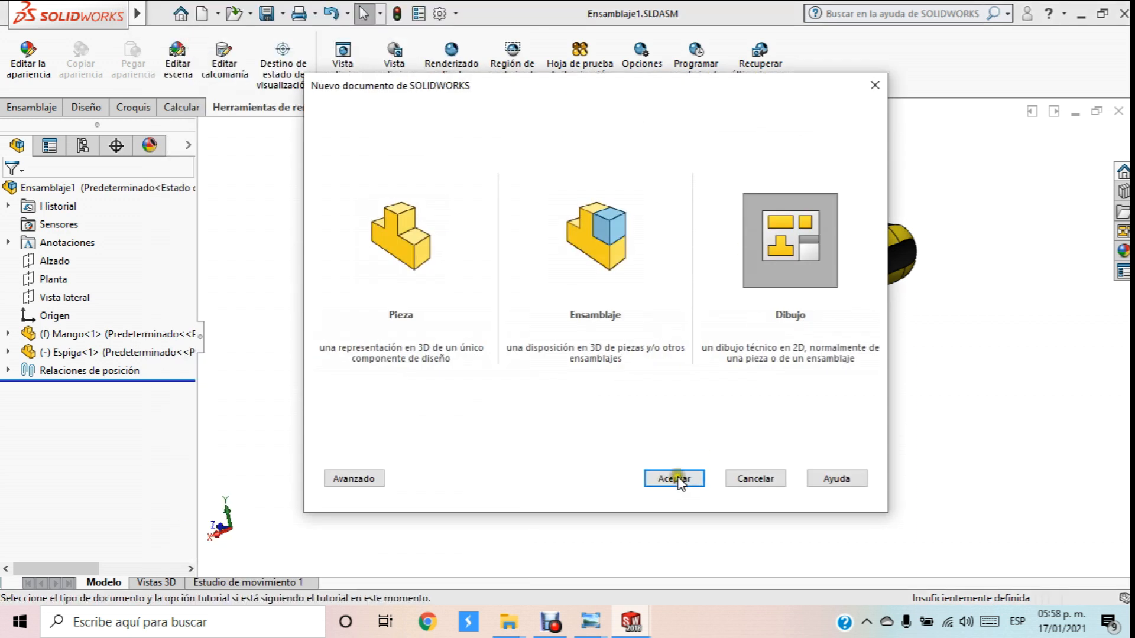
left_click(677, 479)
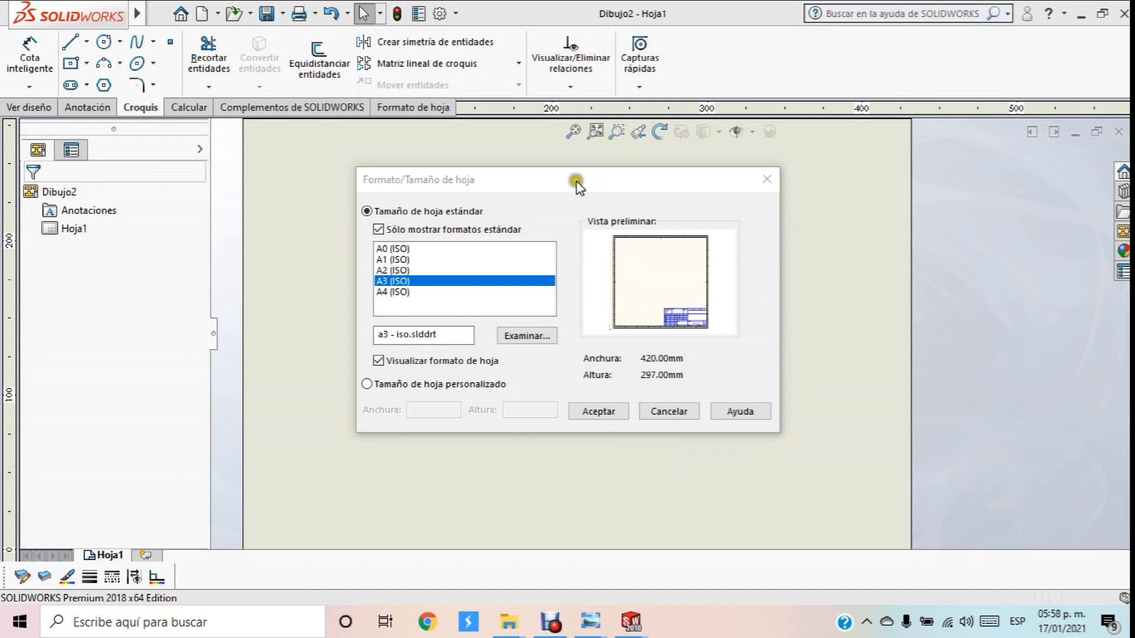
Load the custom sheet format "a3 FES DISEÑO - iso.slddrt" for the new drawing and show the whole sheet
left_click(520, 336)
scroll(545, 328, "down", 5)
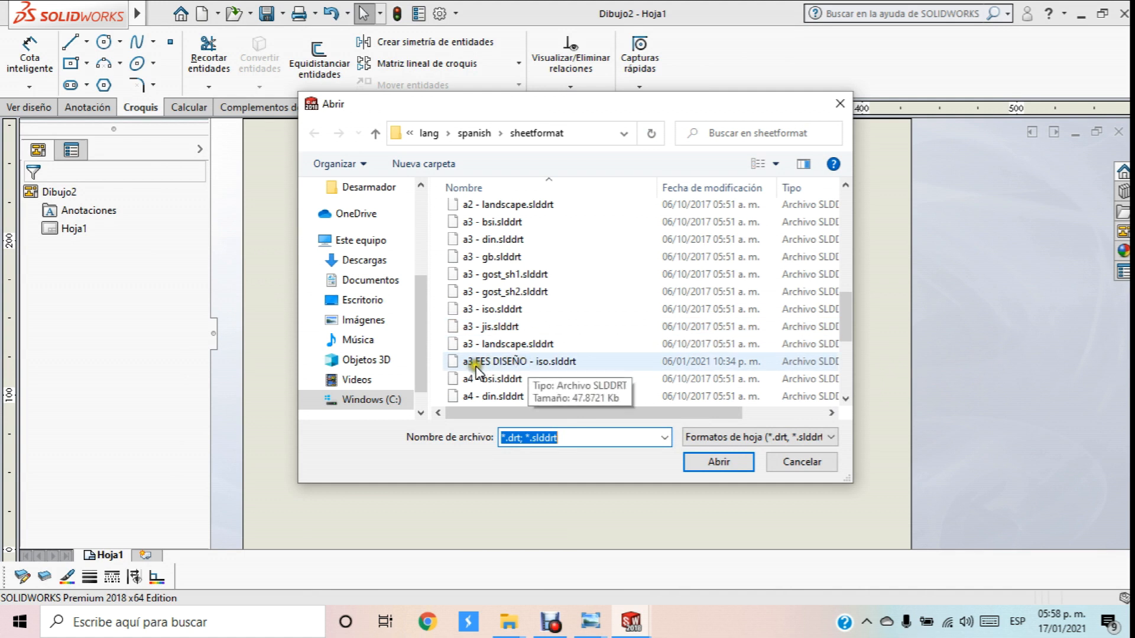
left_click(512, 363)
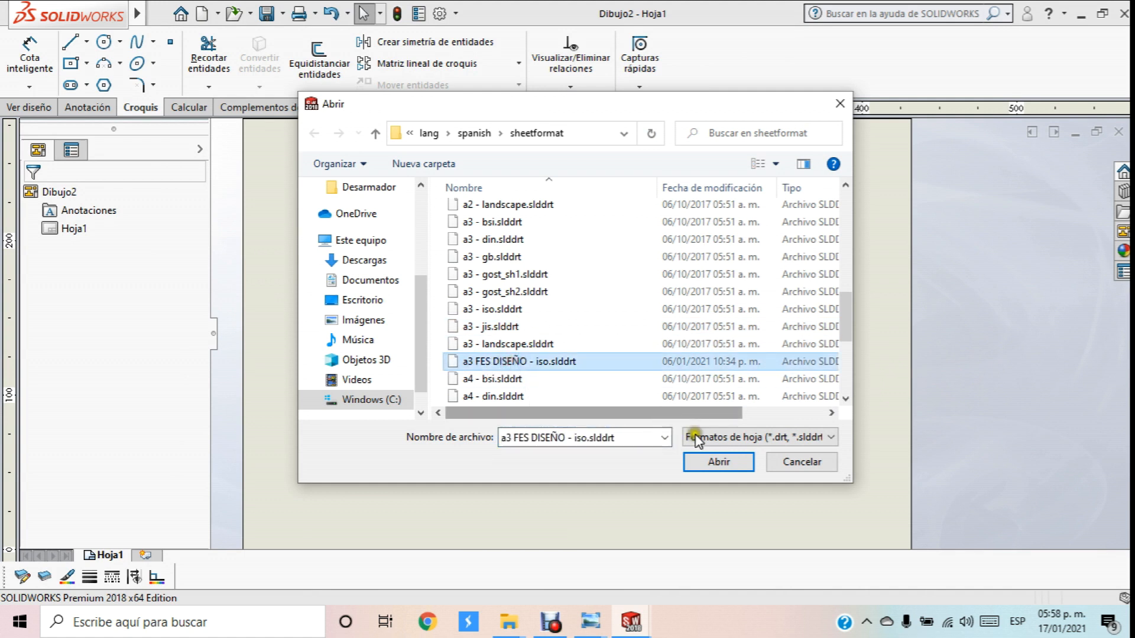
left_click(723, 468)
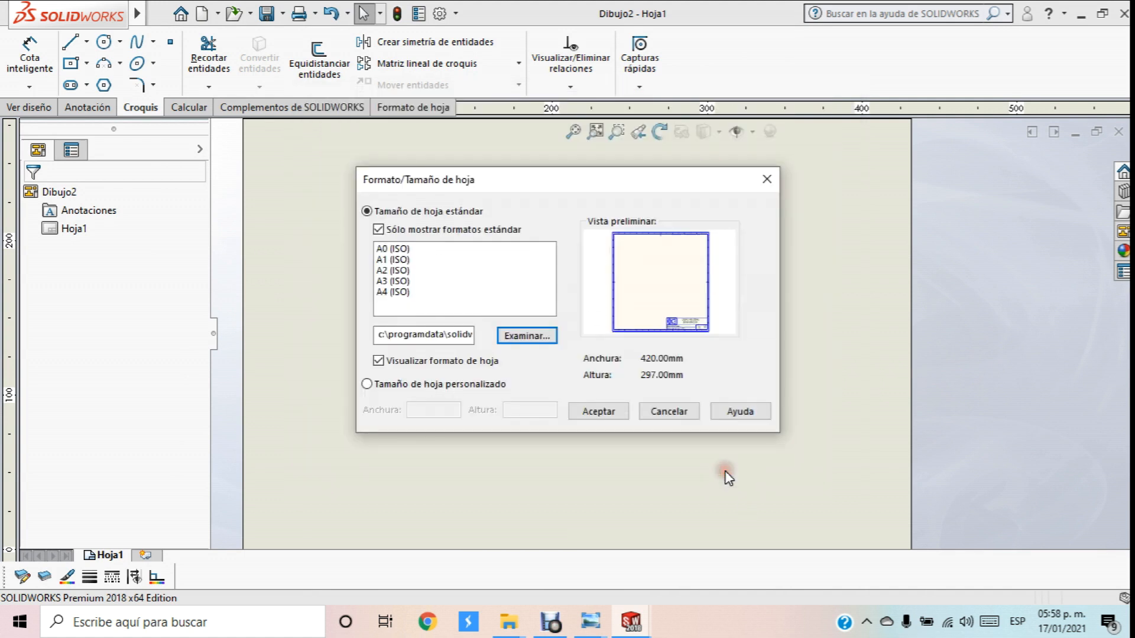
left_click(588, 411)
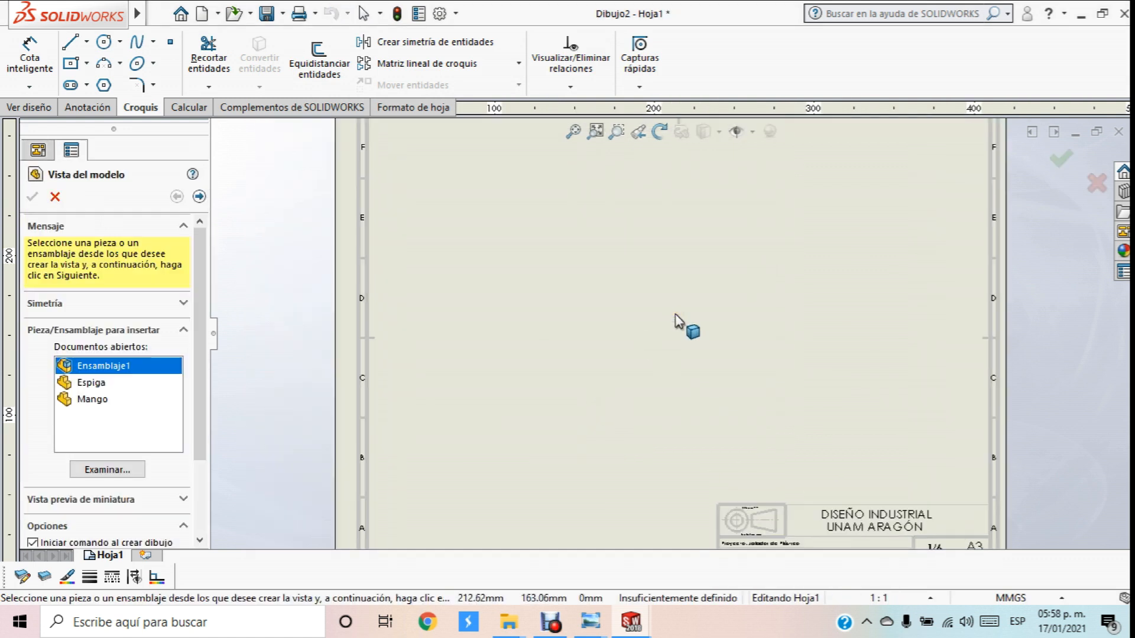
key("f")
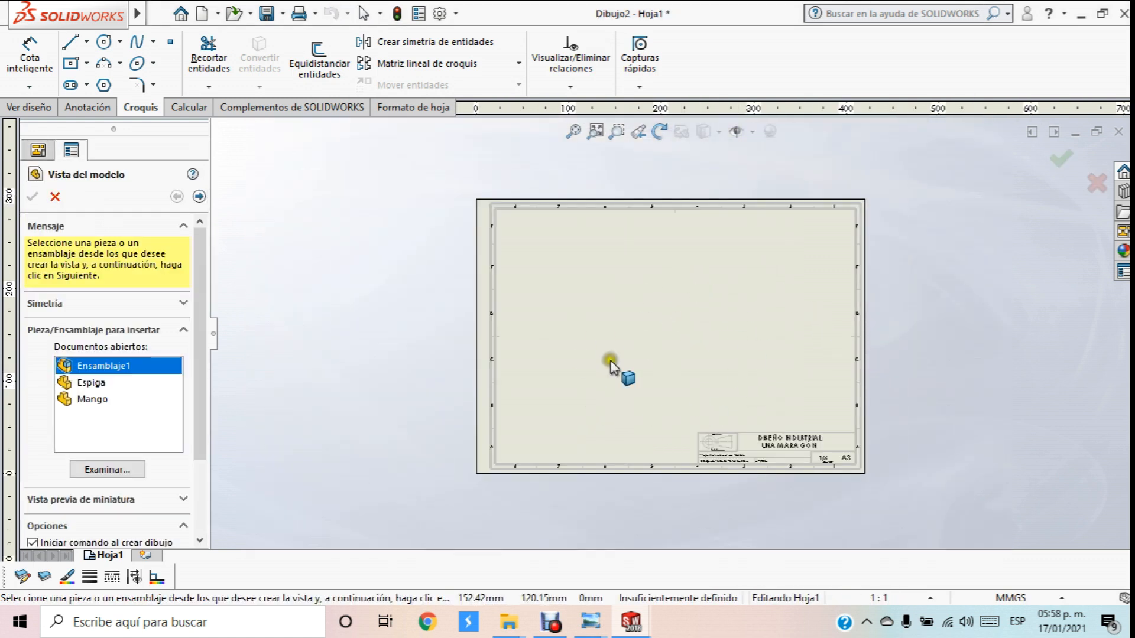
scroll(724, 349, "down", 1)
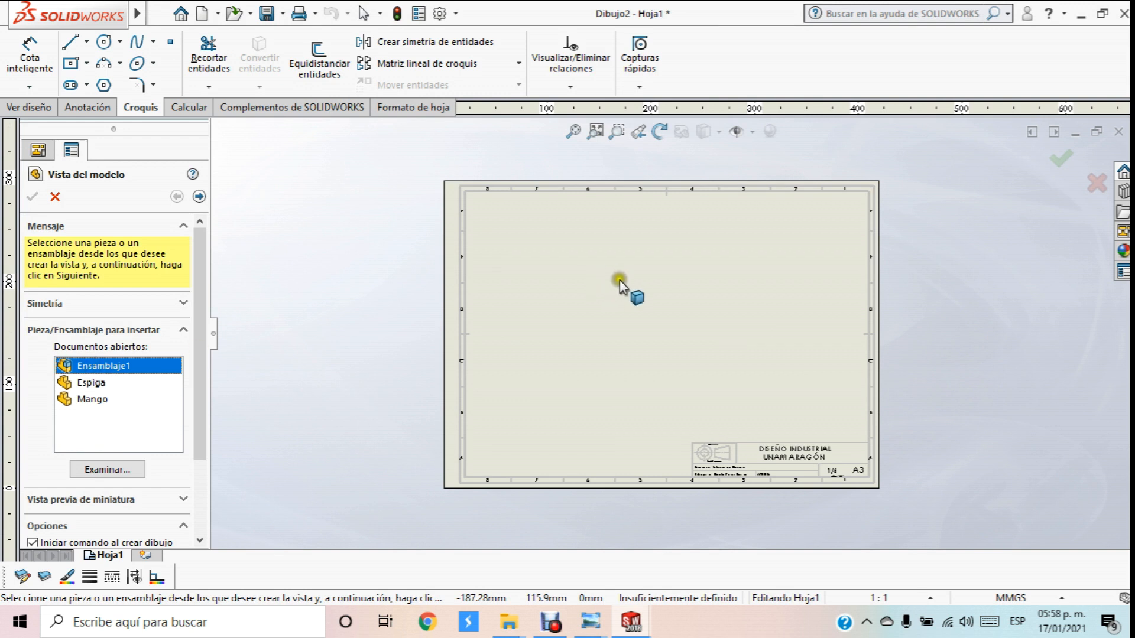
Insert a front view of Ensamblaje1 on the sheet, with a projected side view beside it and an isometric view above
double_click(125, 371)
left_click(587, 322)
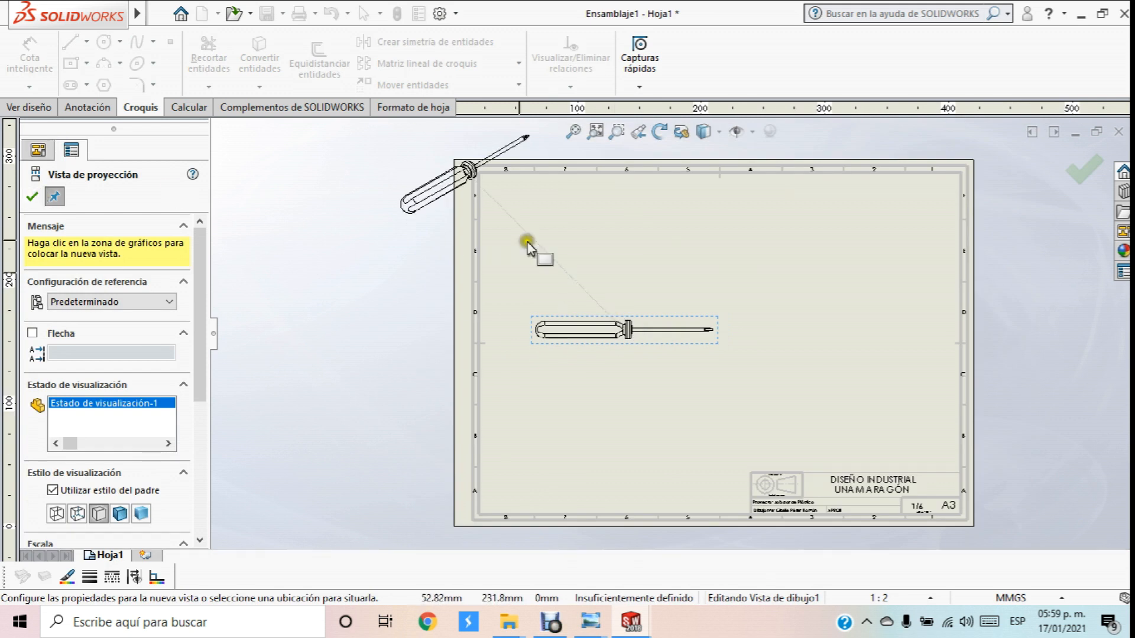
left_click(800, 331)
left_click(867, 301)
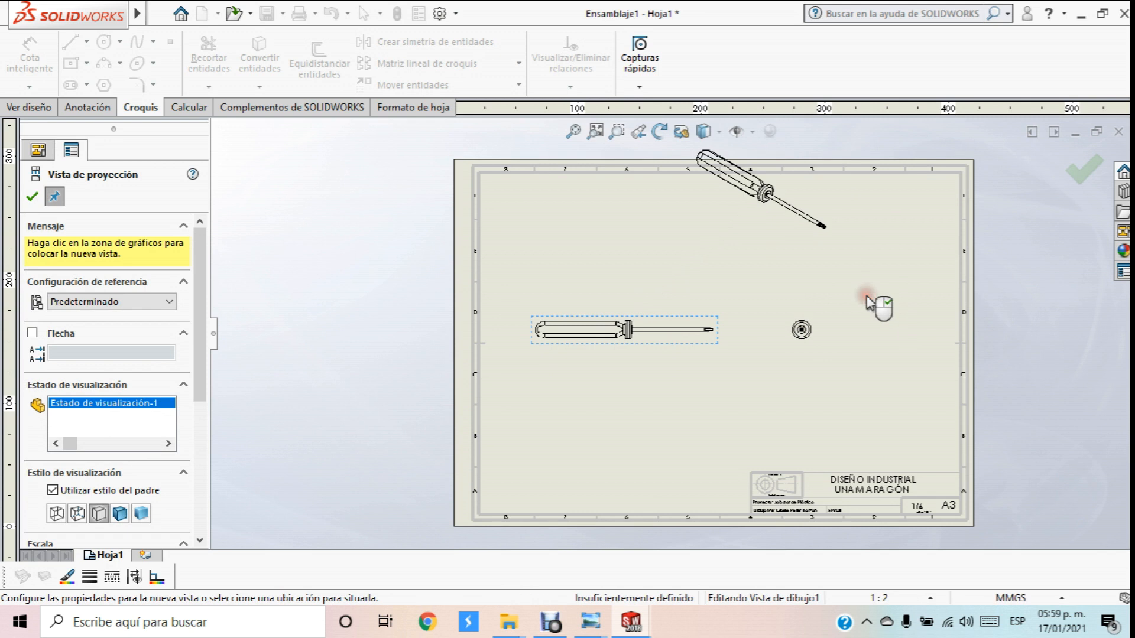
left_click(37, 201)
Set the circular side view to a custom scale of 1:1
scroll(836, 215, "up", 2)
left_click(747, 332)
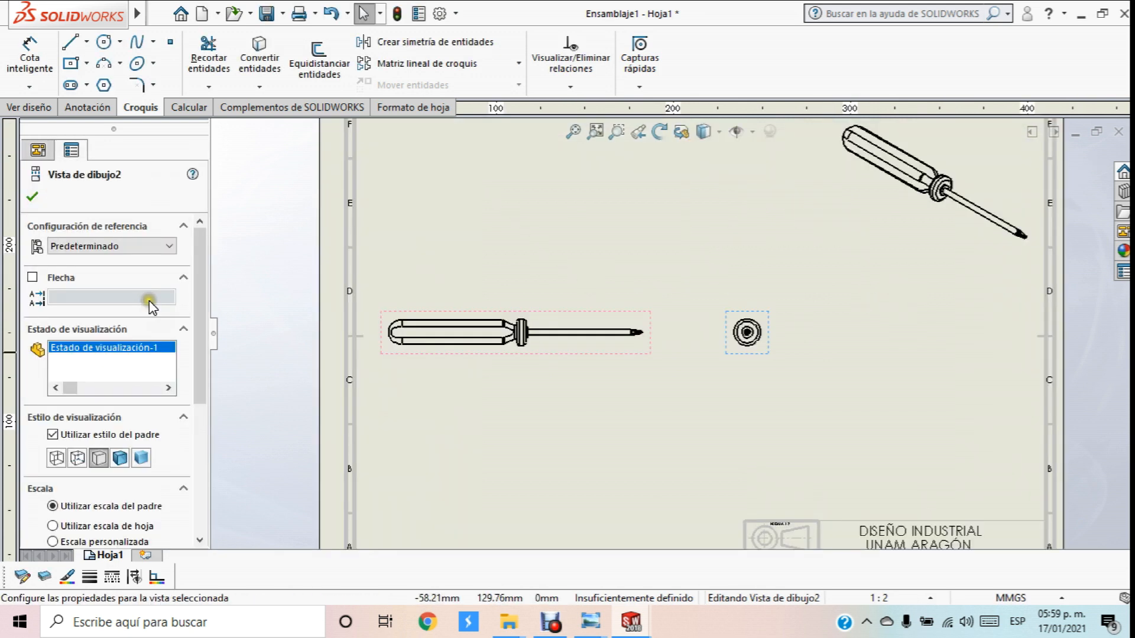
scroll(190, 274, "down", 3)
left_click(125, 341)
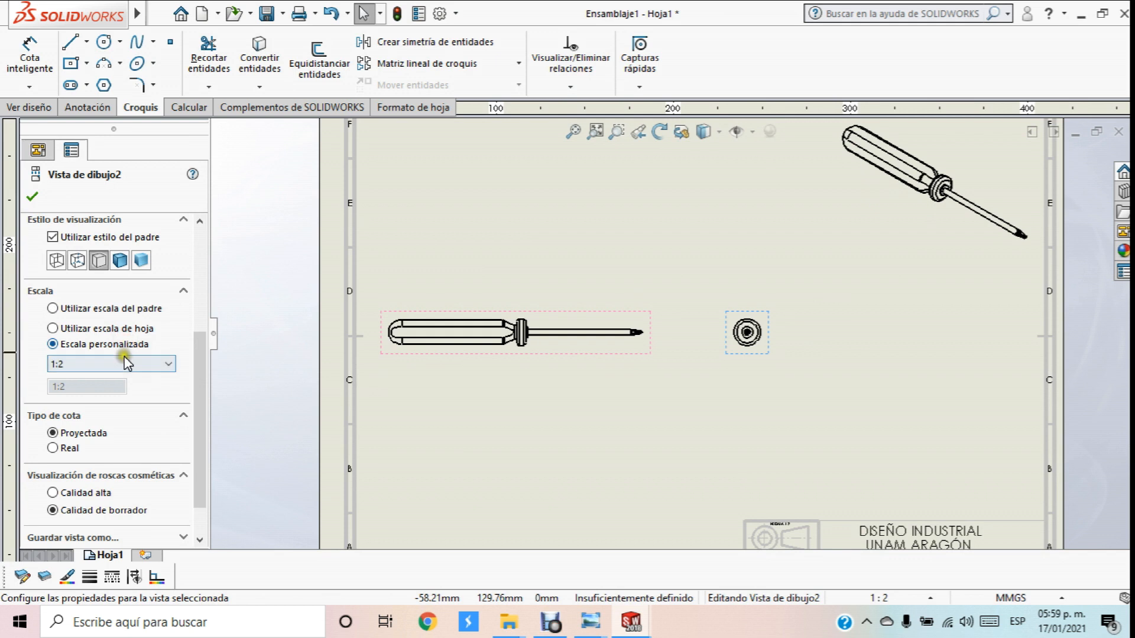
left_click(125, 360)
left_click(71, 390)
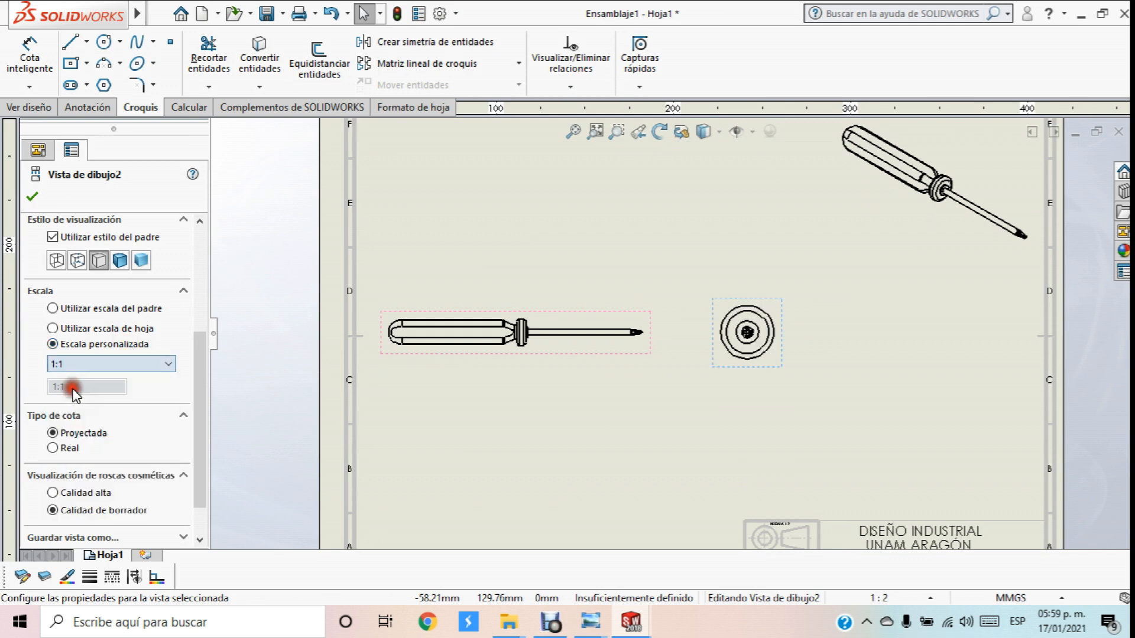
Set the front view to a custom scale of 1:1 and reposition the views on the sheet
left_click(573, 353)
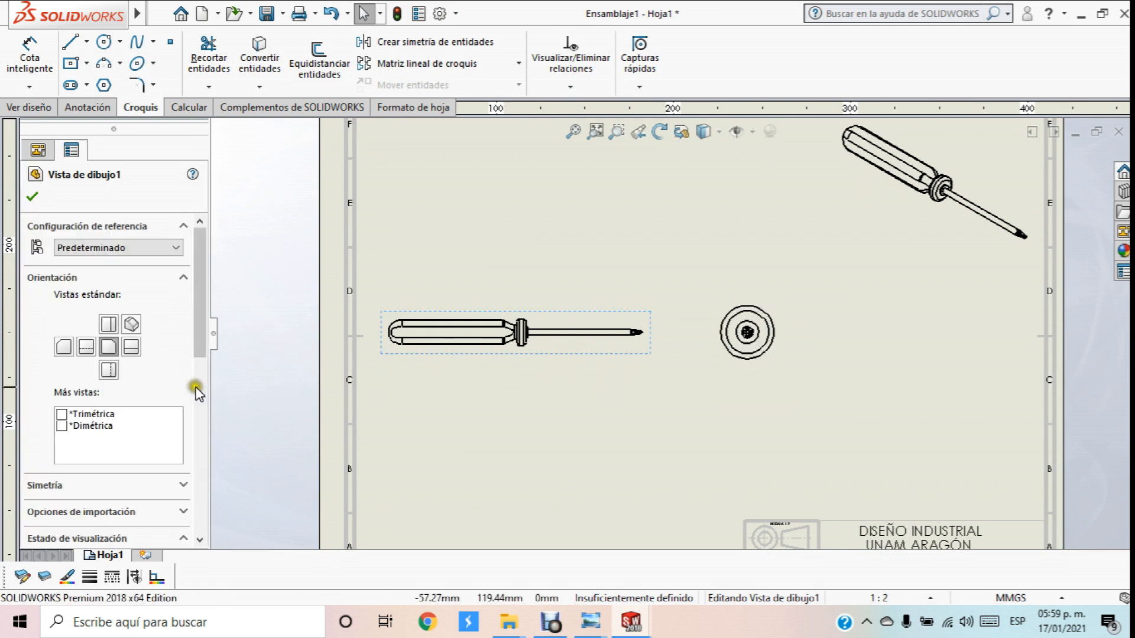
left_click_drag(206, 316, 183, 424)
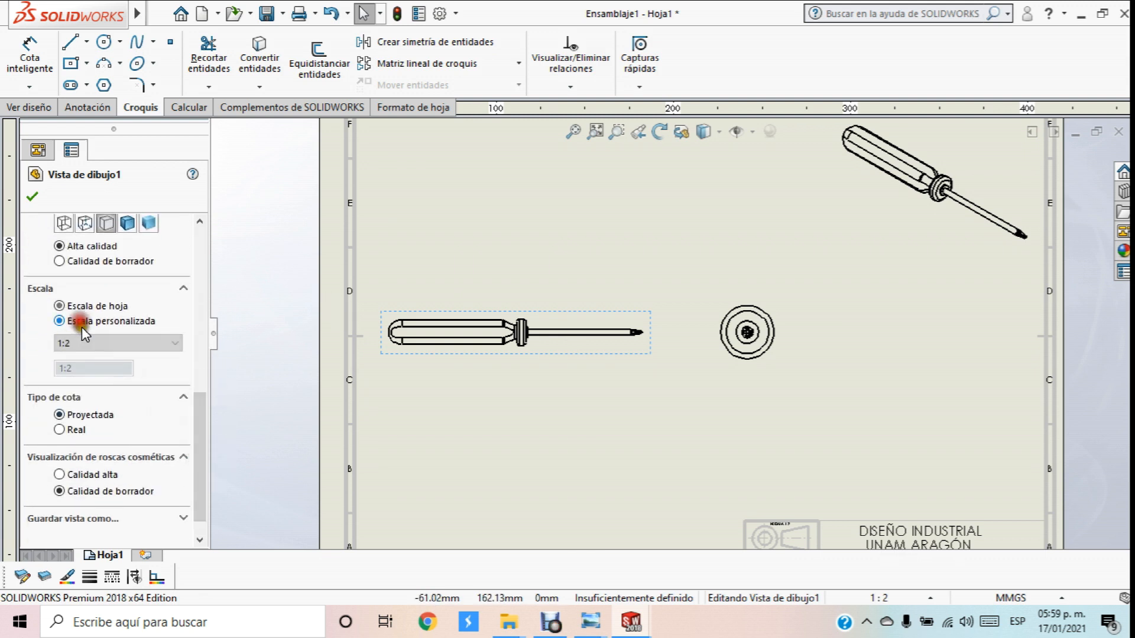
left_click(173, 342)
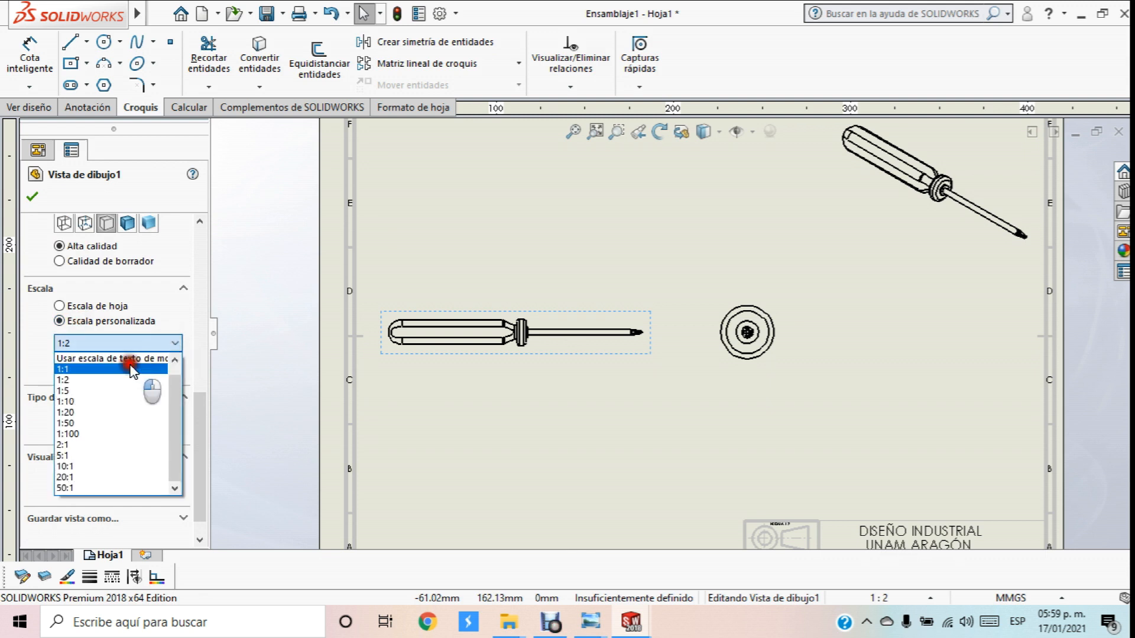
left_click(147, 367)
scroll(565, 278, "down", 3)
left_click_drag(724, 325, 799, 319)
left_click_drag(660, 347, 724, 376)
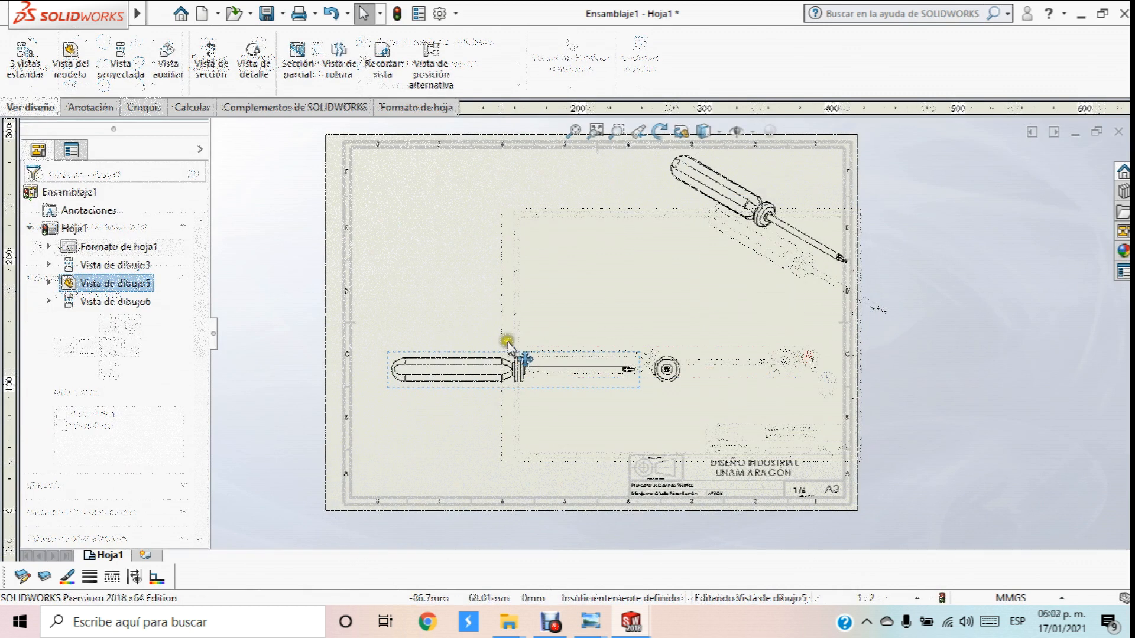
Move the front view of the screwdriver up to mid-height and closer to the sheet's left border
left_click(508, 352)
left_click_drag(199, 294, 197, 413)
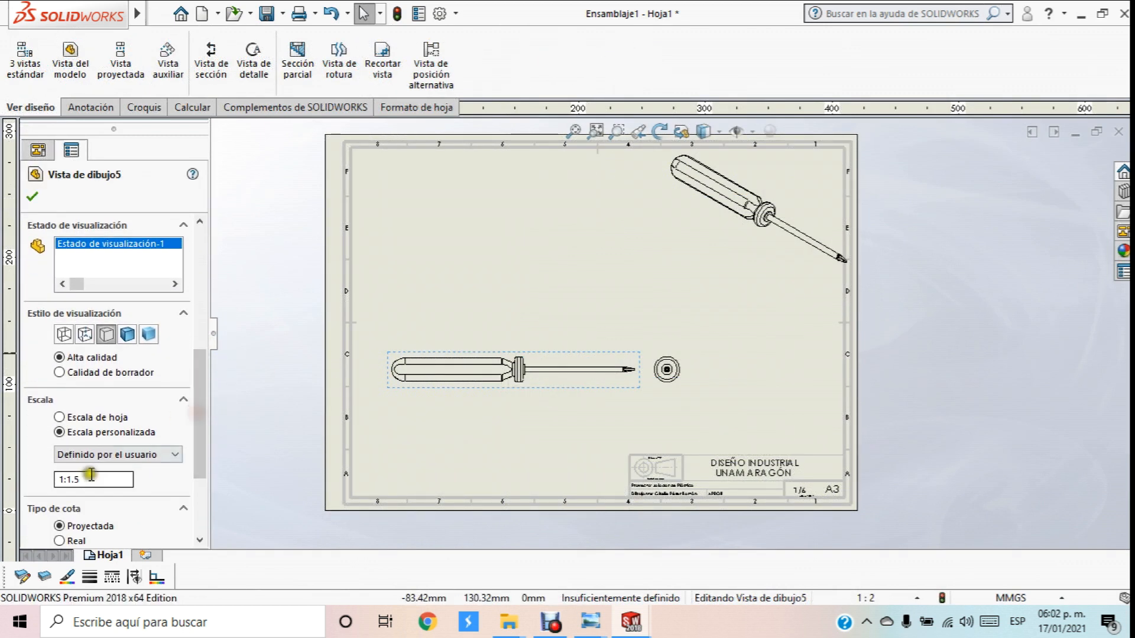
left_click_drag(578, 354, 547, 299)
left_click(682, 322)
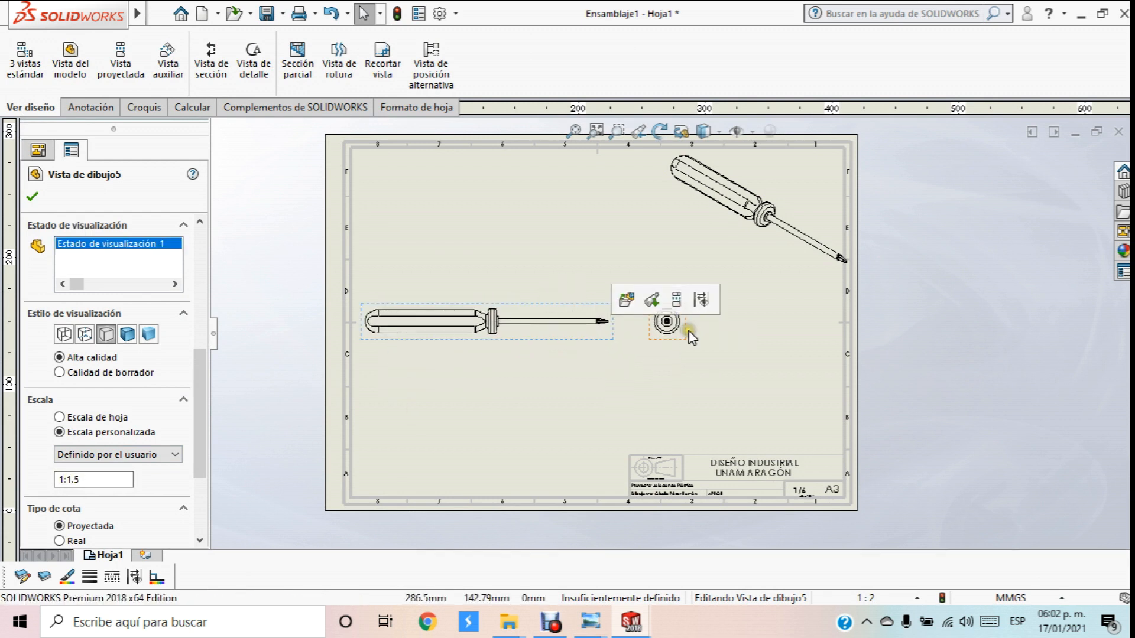
left_click(684, 334)
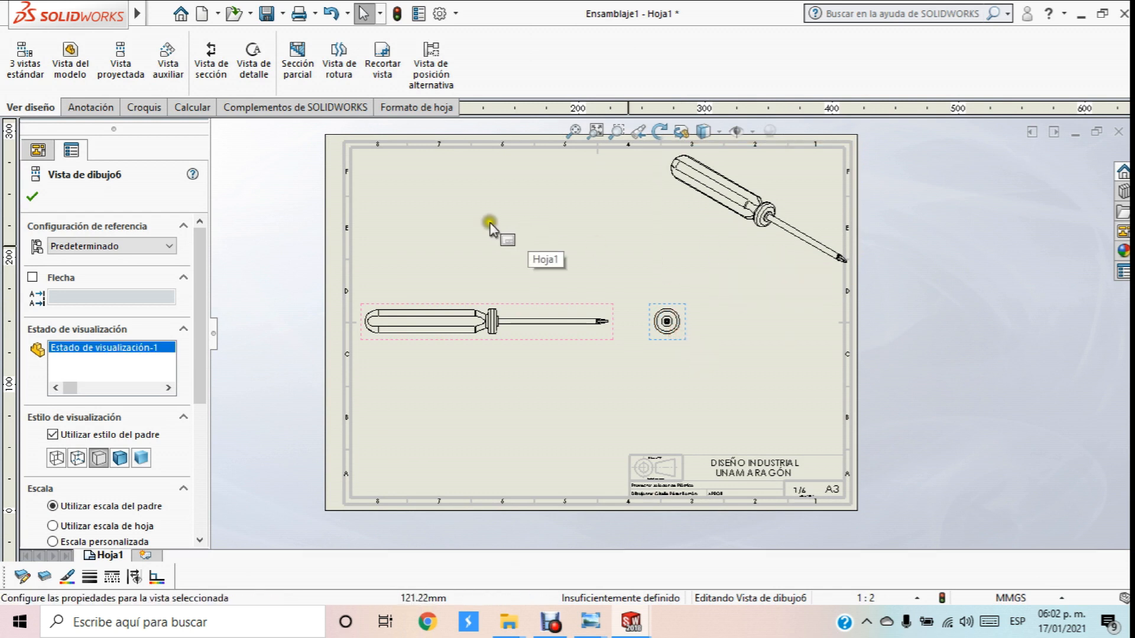
left_click(33, 194)
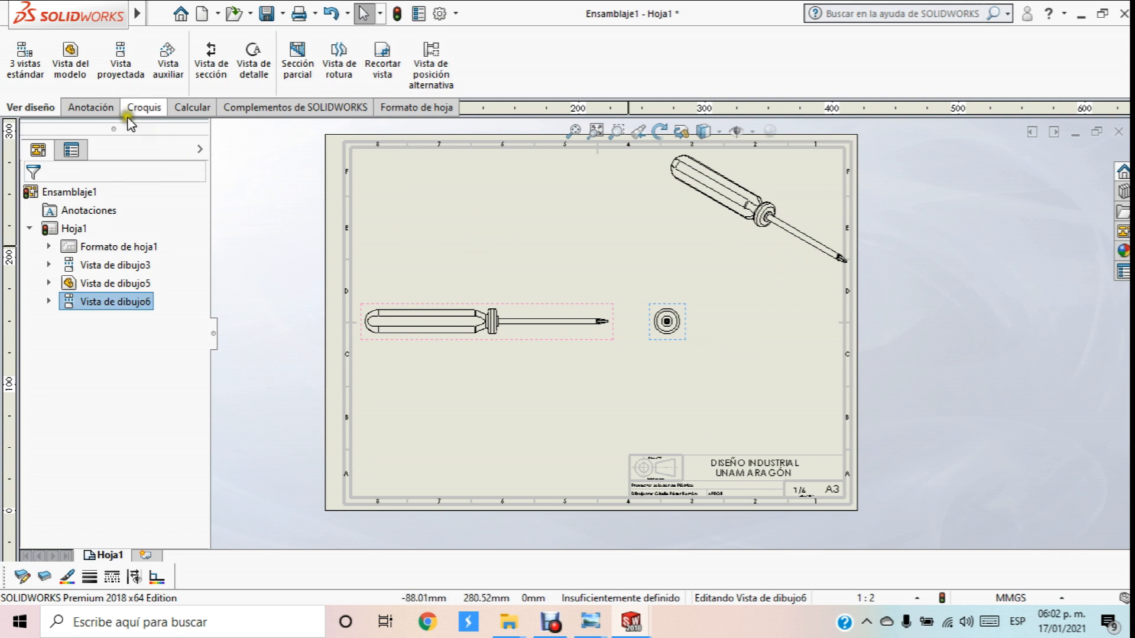
Try to dimension the screwdriver's overall length from the rounded handle end to the blade tip in the front view
left_click(89, 107)
left_click(31, 47)
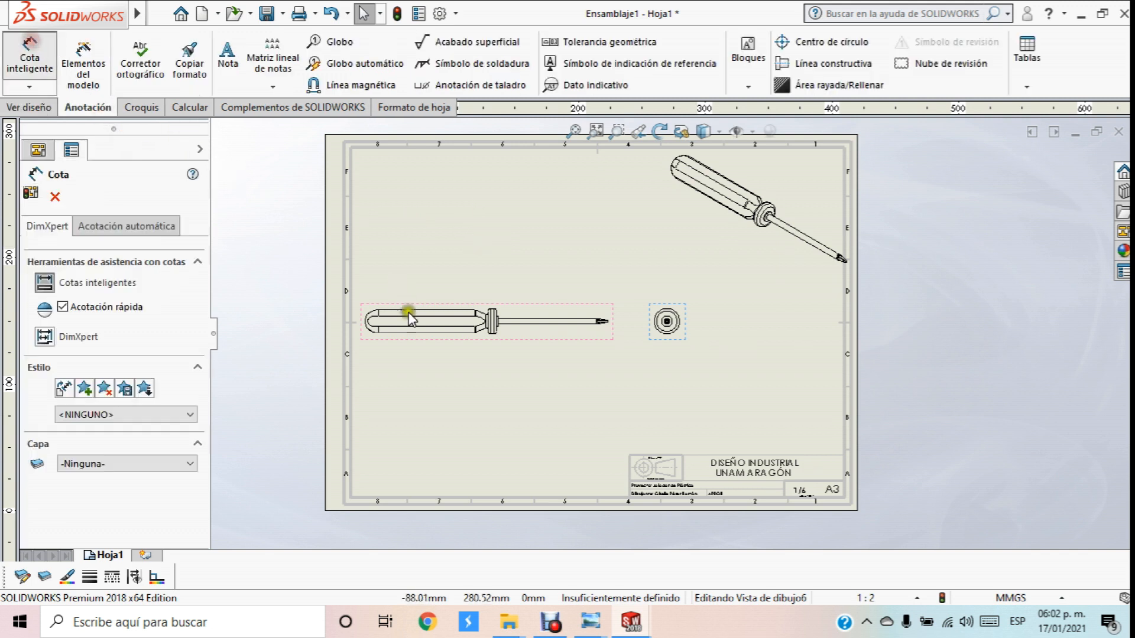
left_click(366, 322)
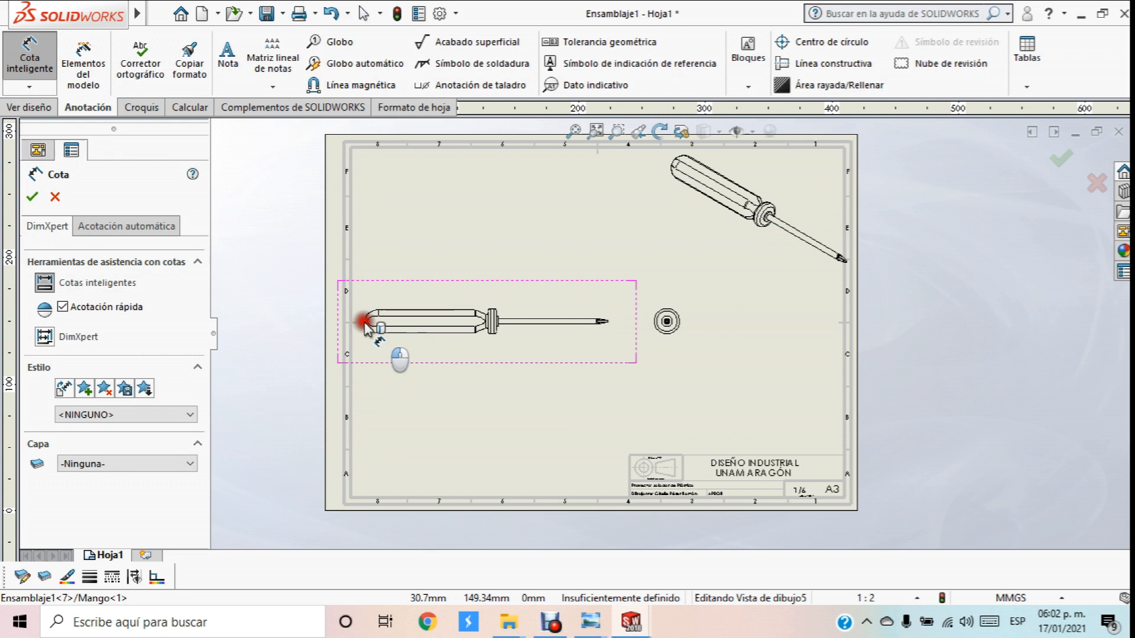
left_click(607, 321)
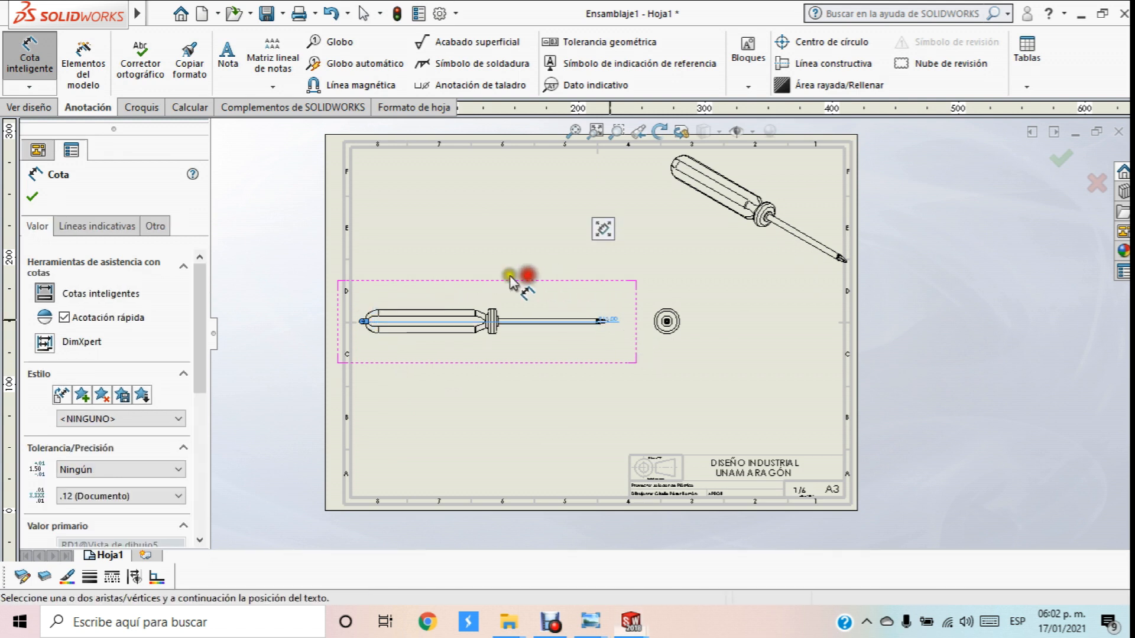
scroll(600, 323, "down", 2)
scroll(604, 324, "down", 2)
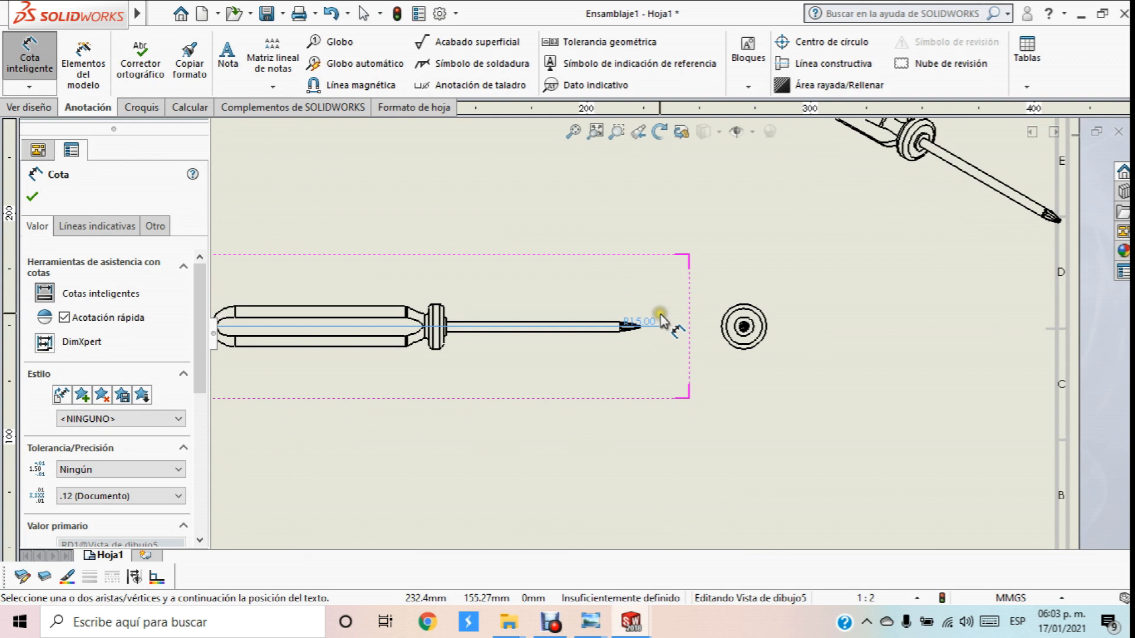
left_click_drag(658, 326, 476, 197)
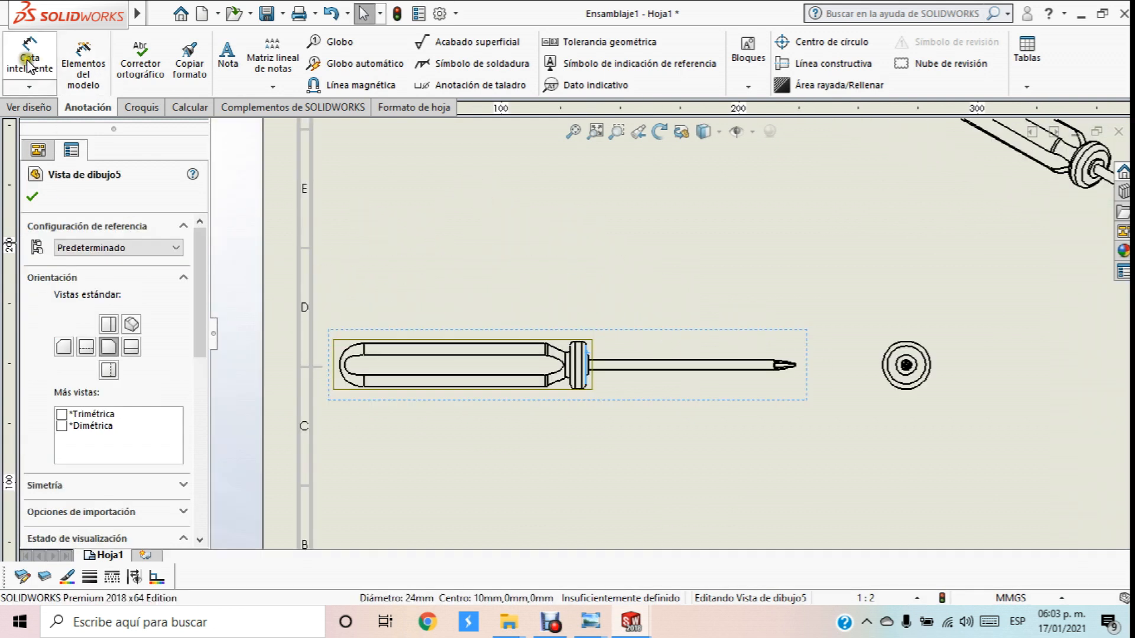
Dimension the handle in the front view from its rounded end arc to the collar face, placing the dimension above the view
left_click(28, 64)
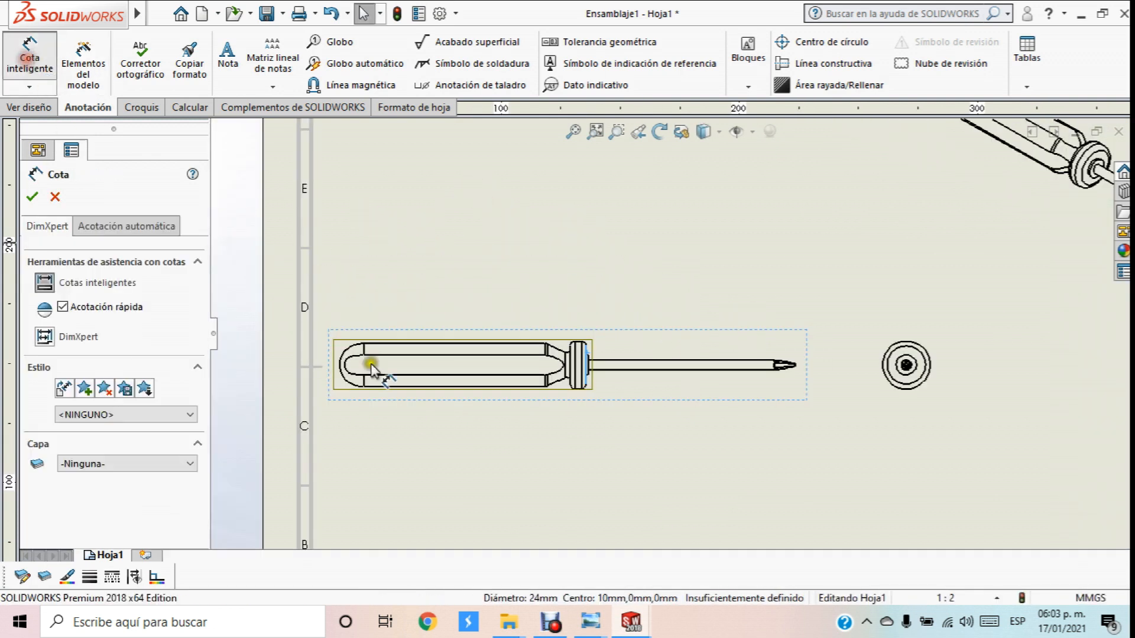
left_click(341, 366)
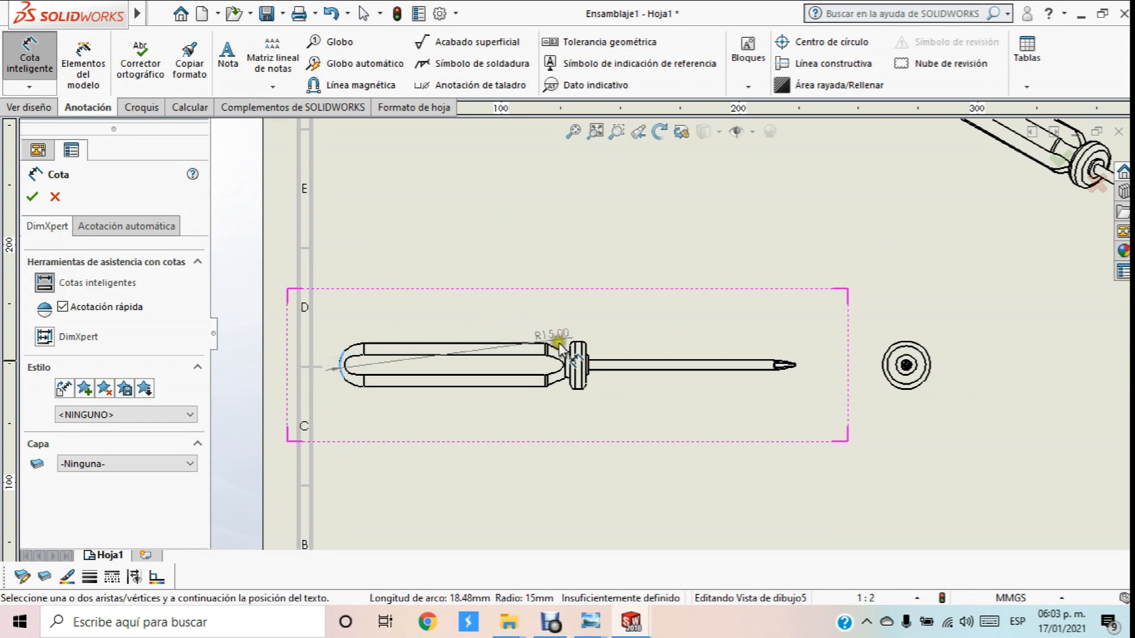
left_click(587, 354)
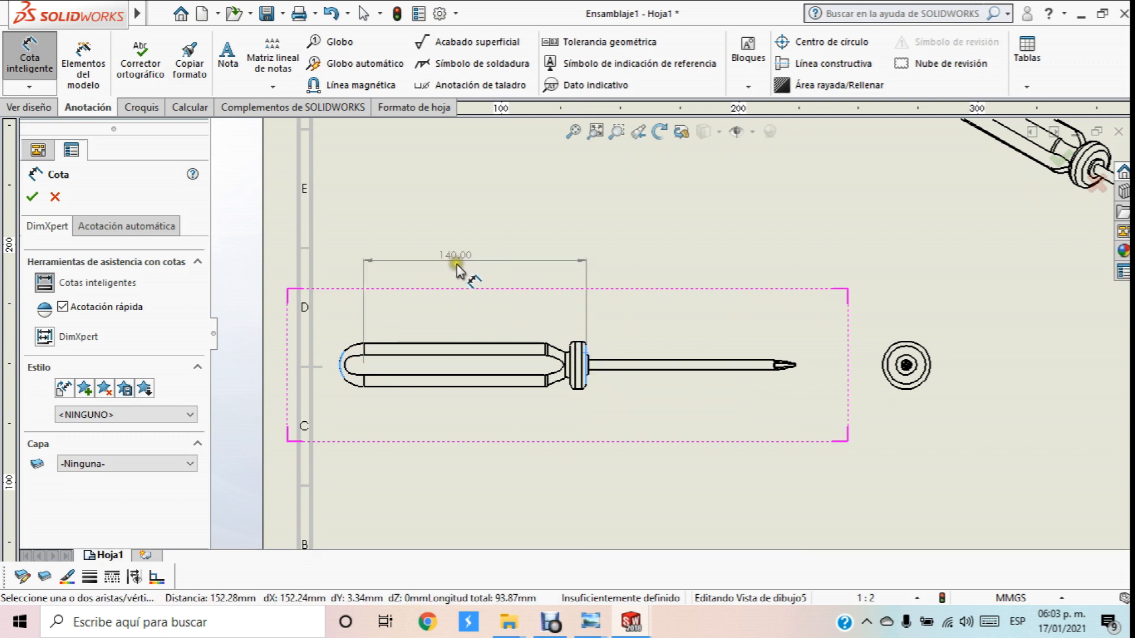
left_click(473, 260)
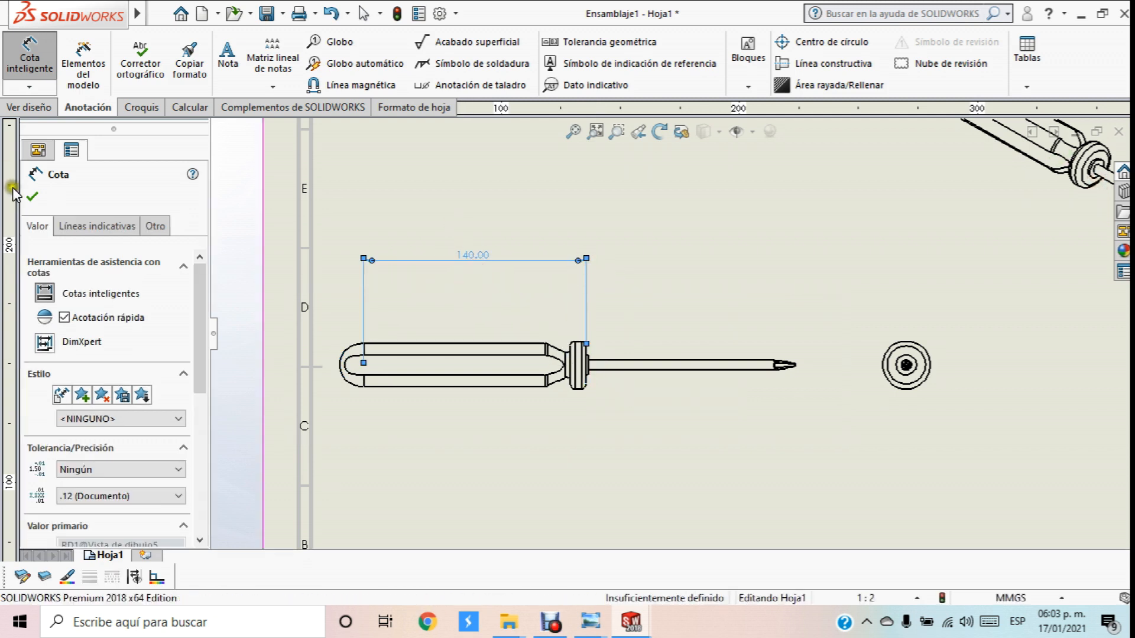
left_click(32, 196)
Dimension the diameter of the outer circle in the side view, placing the text diagonally above it
scroll(650, 284, "up", 3)
scroll(768, 319, "down", 2)
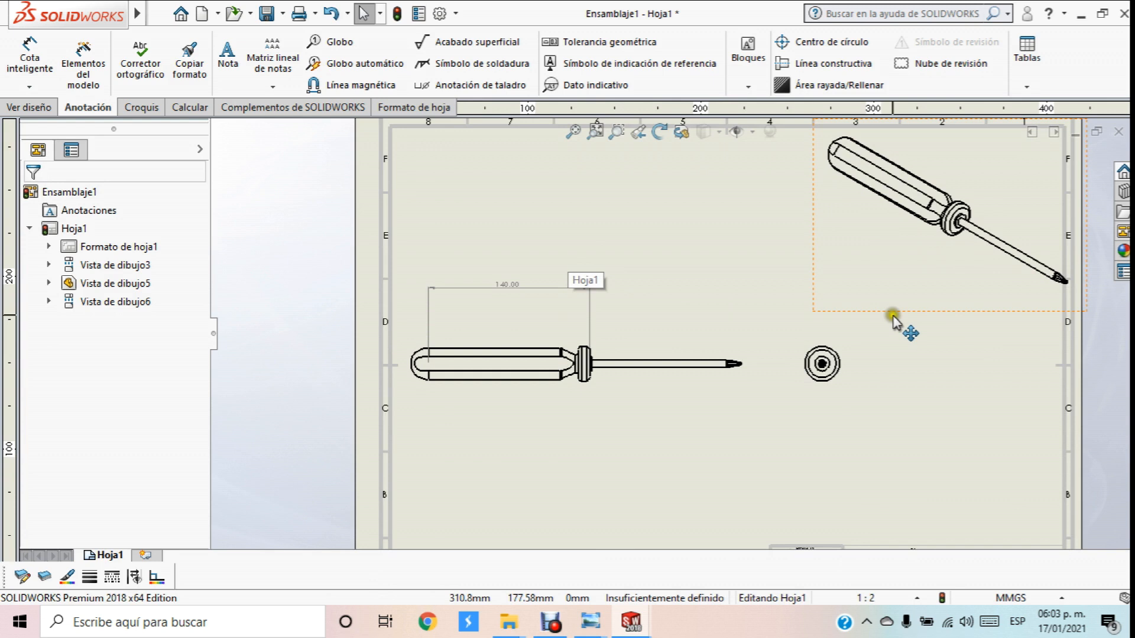
left_click(29, 59)
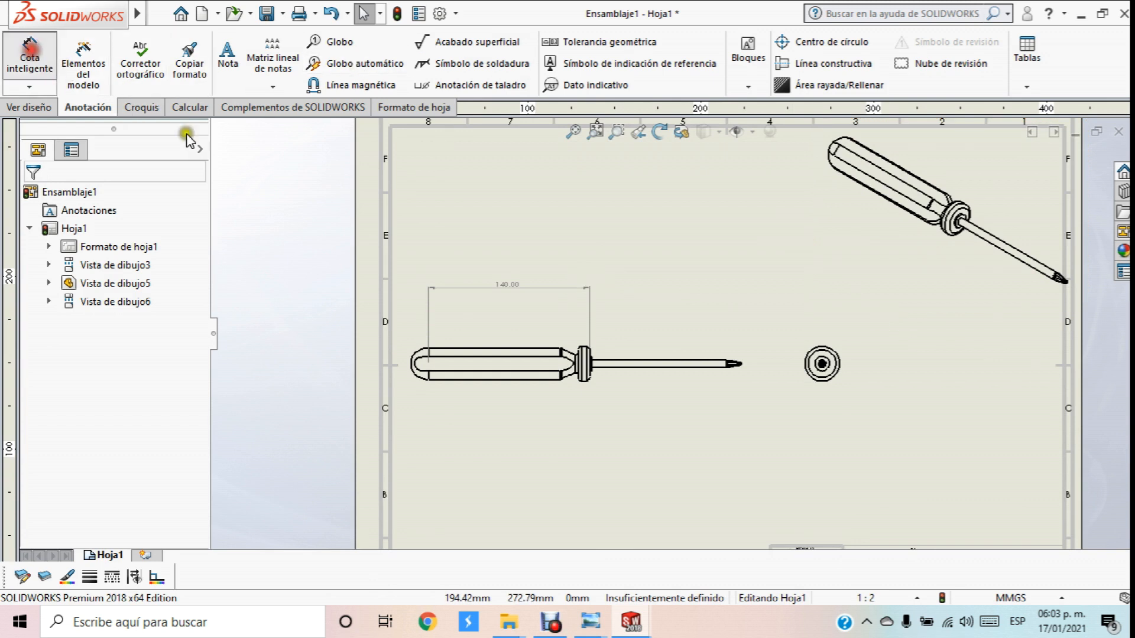
scroll(827, 354, "down", 1)
left_click(828, 354)
left_click(902, 295)
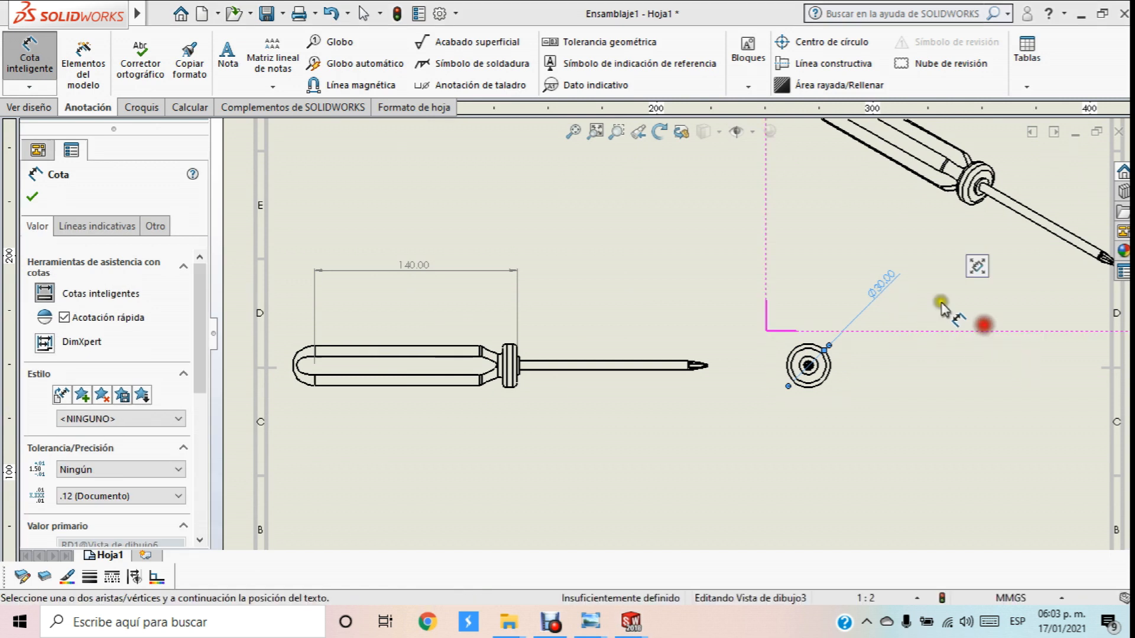
Give the side view's diameter dimension a custom text position with a bent leader and horizontal text
left_click(112, 227)
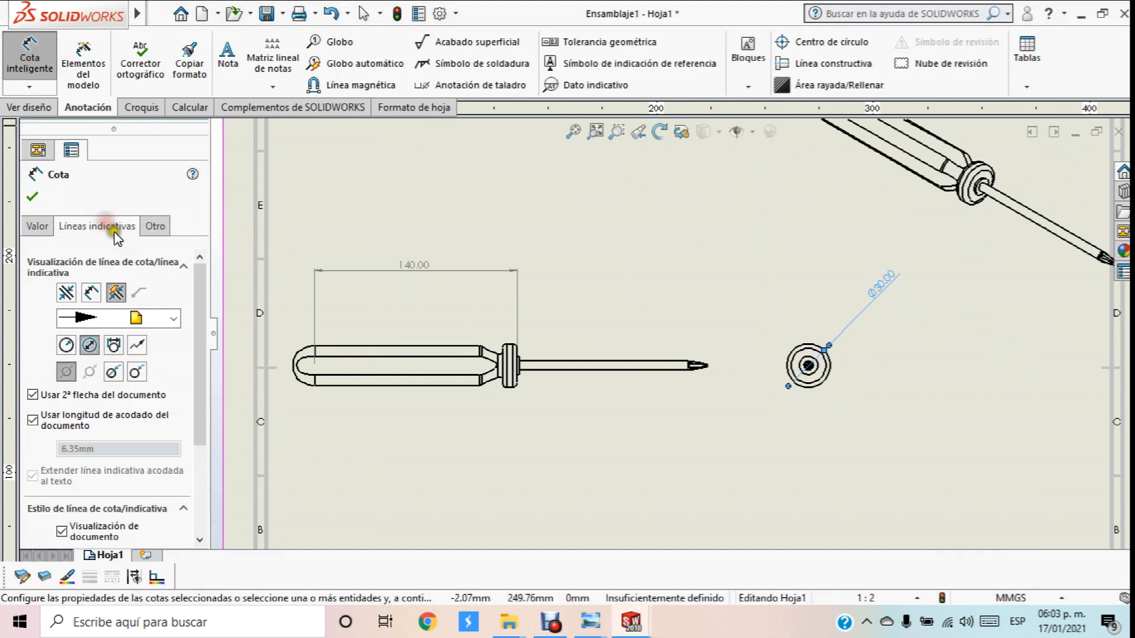
scroll(134, 420, "down", 3)
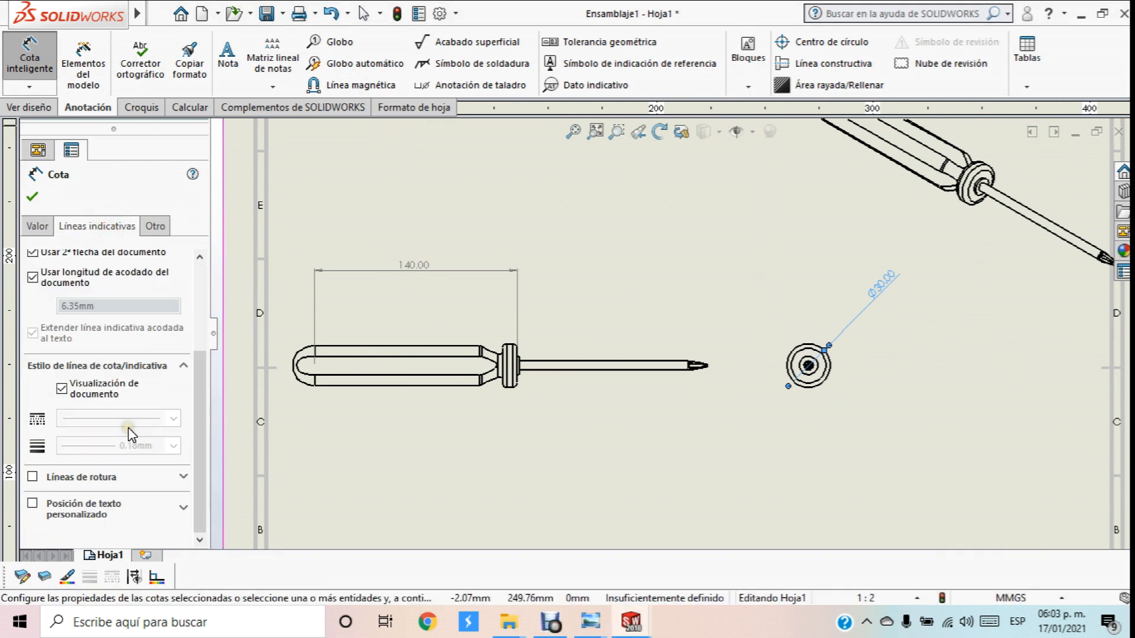
left_click(54, 504)
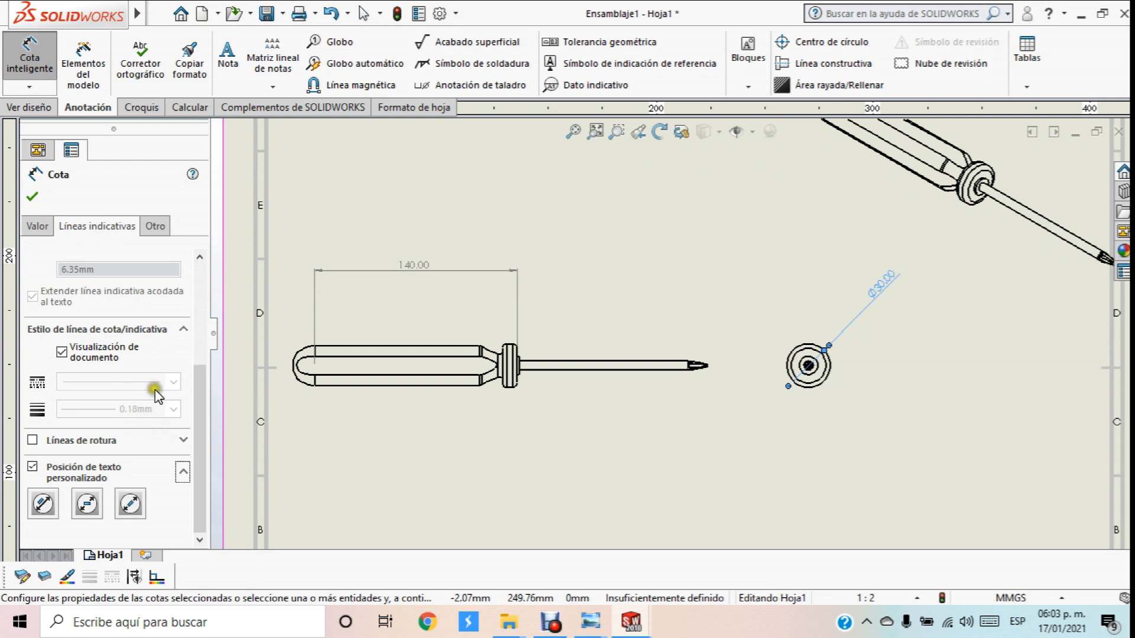
left_click(89, 504)
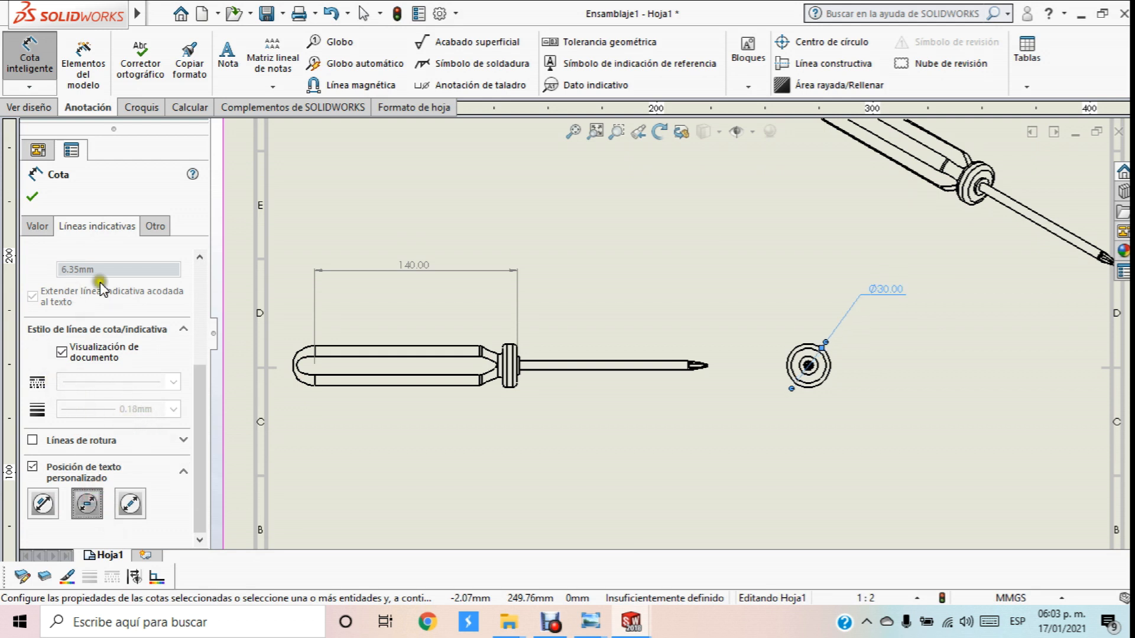
left_click(31, 196)
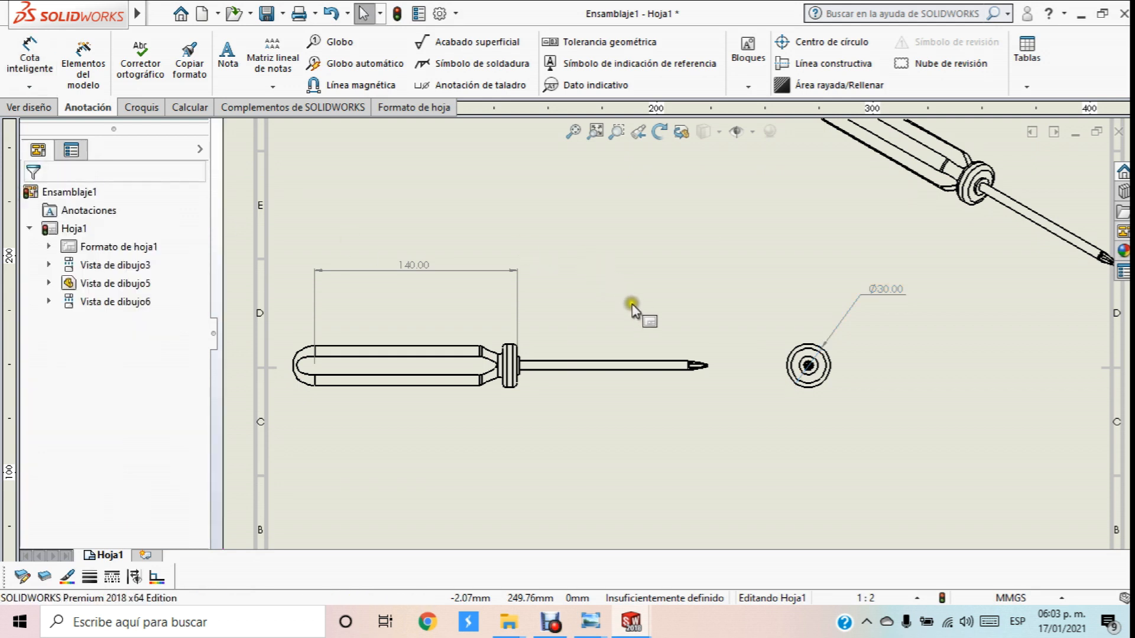
Sketch a corner rectangle framing the isometric view, starting from the upper right corner of the sheet's border
scroll(631, 304, "up", 8)
scroll(846, 317, "down", 5)
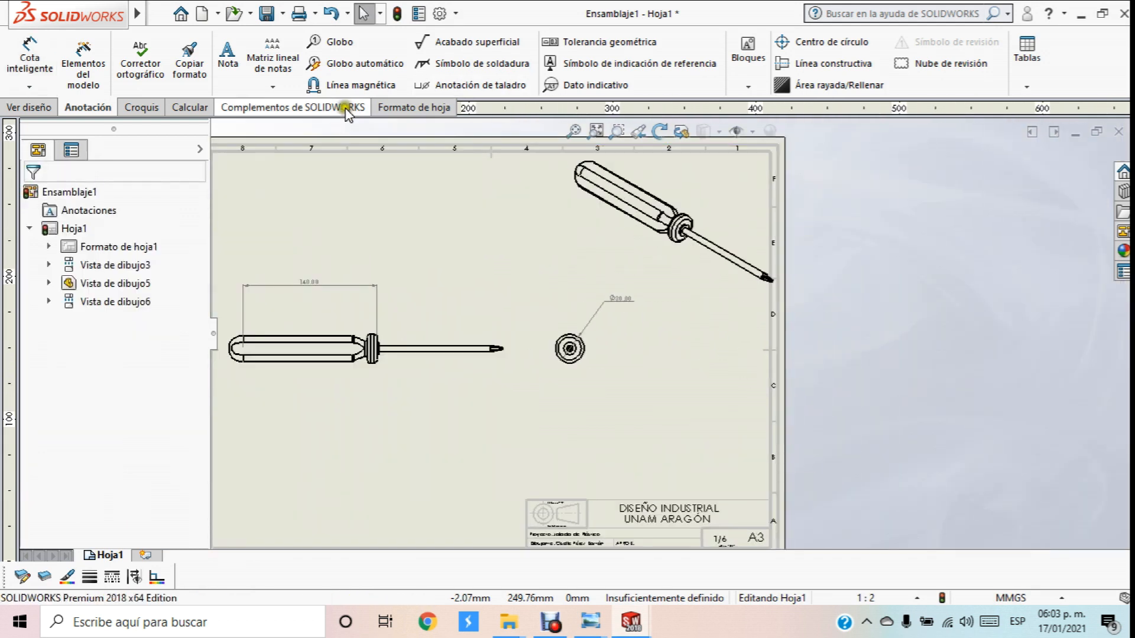
left_click(142, 109)
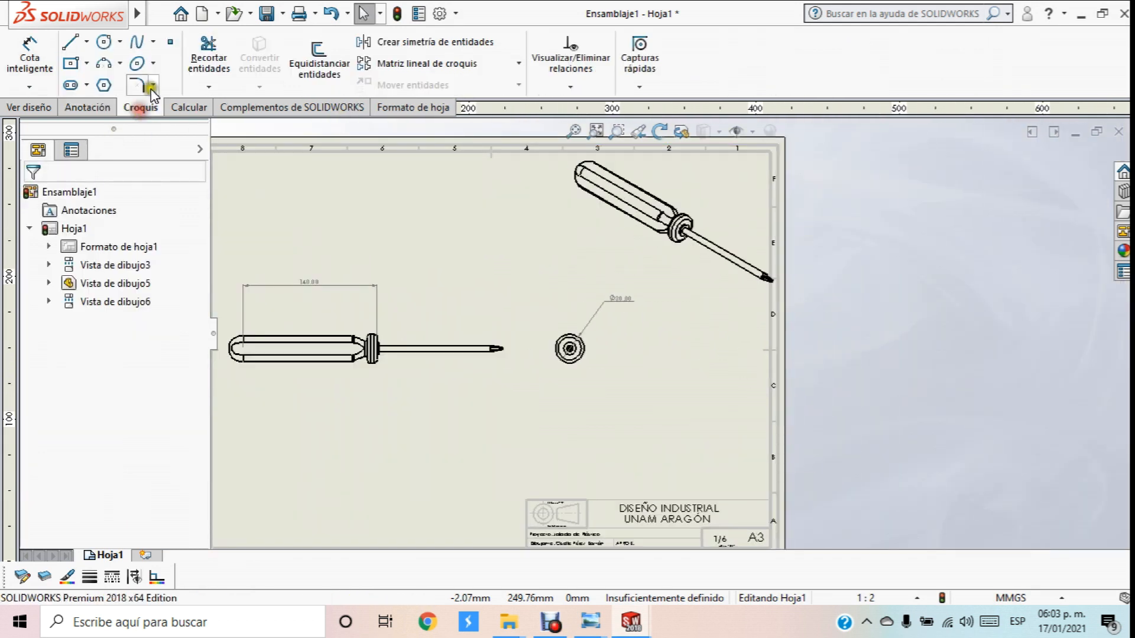
left_click(71, 63)
left_click(774, 157)
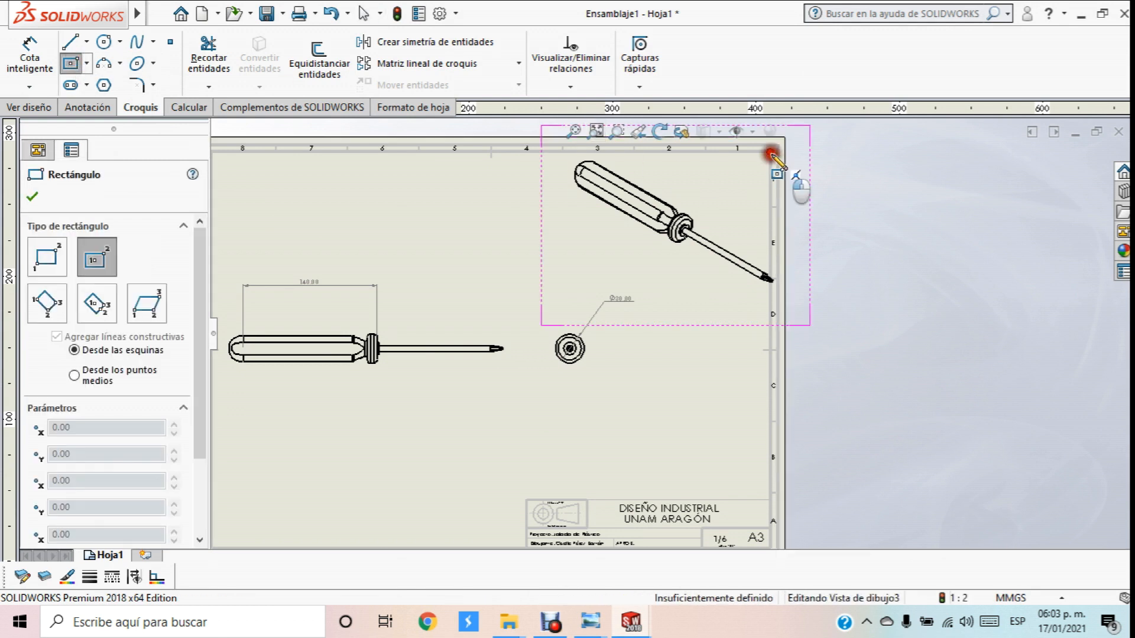
left_click(650, 256)
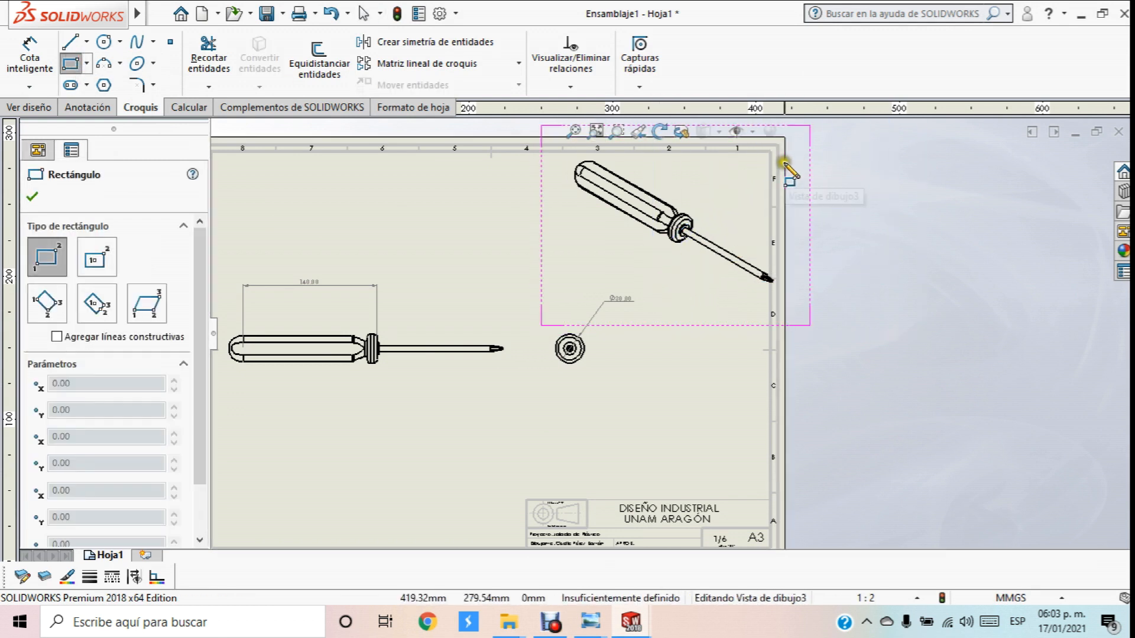
left_click(771, 153)
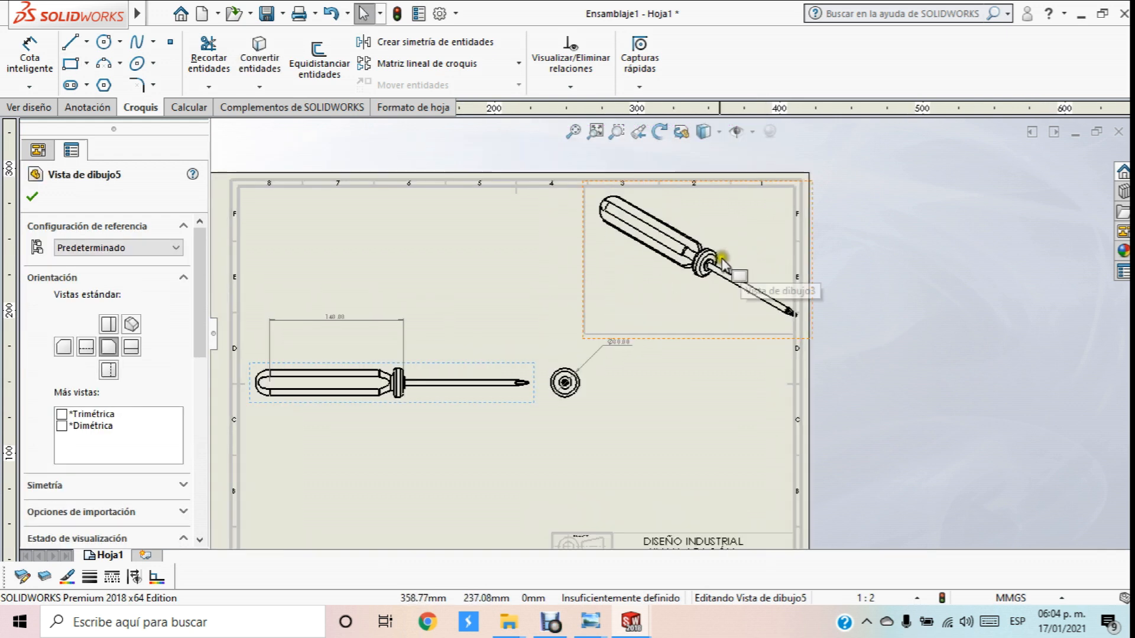
Reduce the isometric view's custom scale and fit the view within the upper right corner of the sheet
left_click(722, 261)
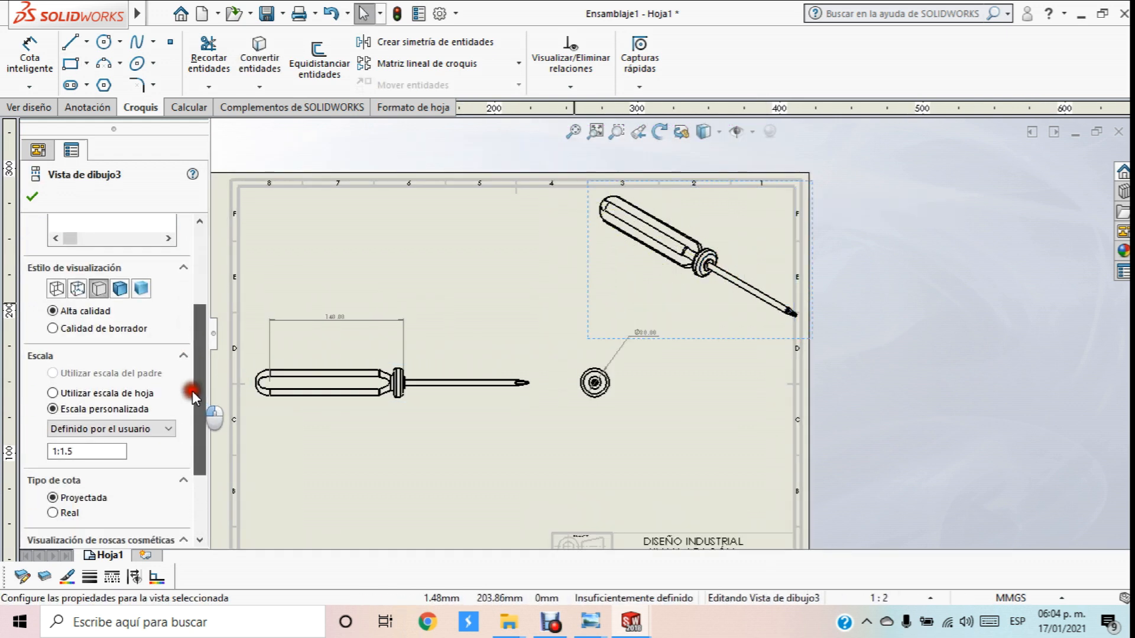
left_click(98, 451)
type("1:1.5")
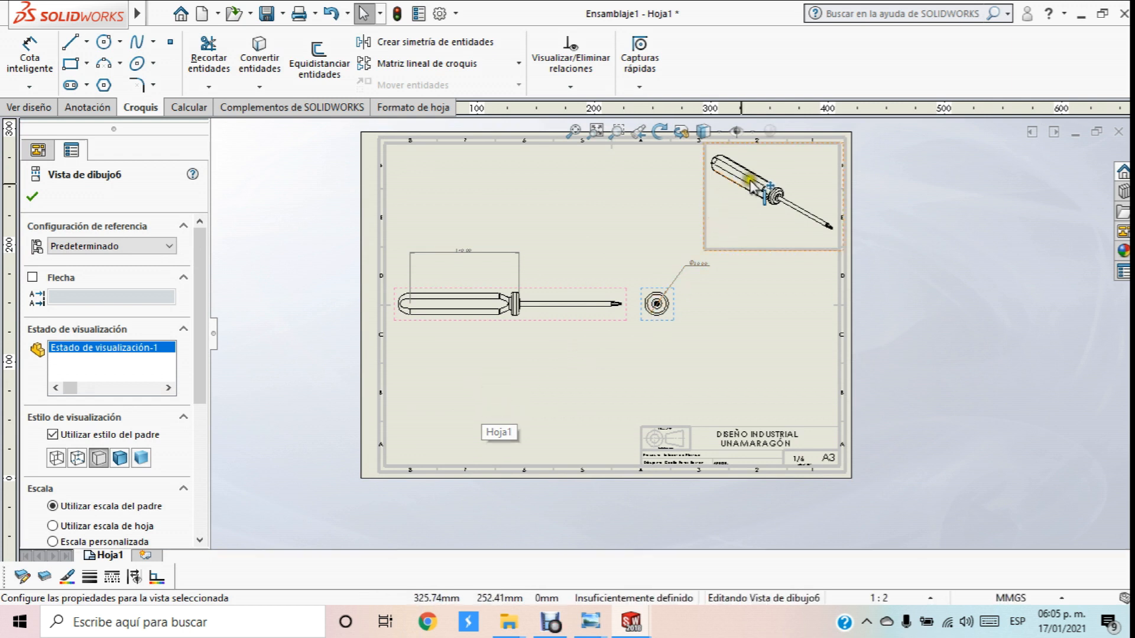
scroll(680, 343, "up", 2)
scroll(859, 158, "down", 2)
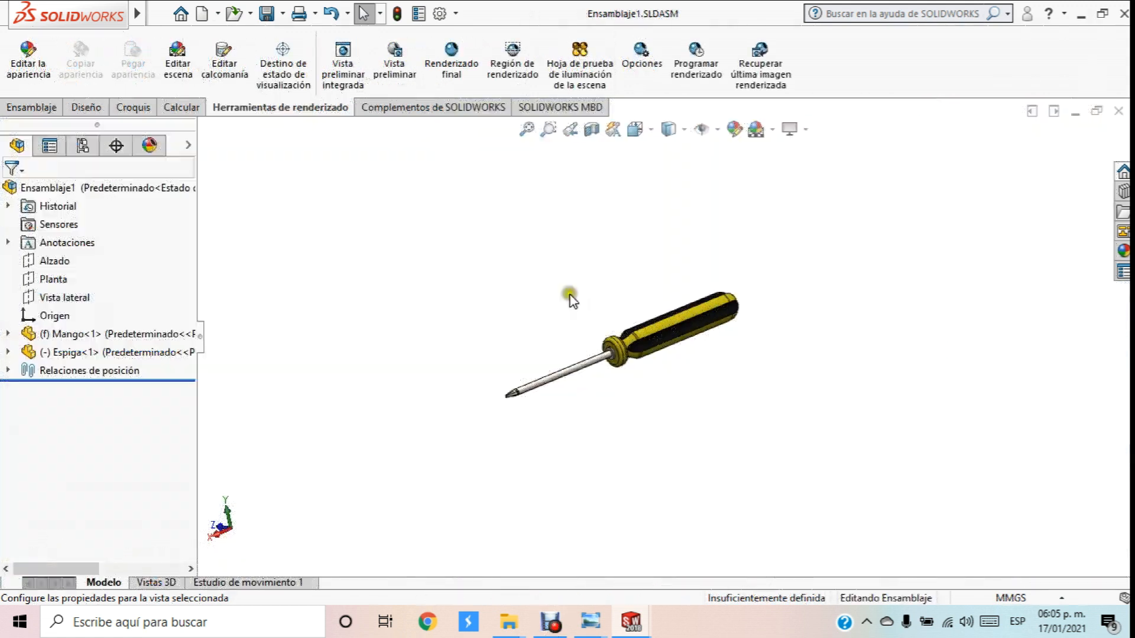
Save the screwdriver assembly under the new file name Explosivo
scroll(570, 295, "down", 3)
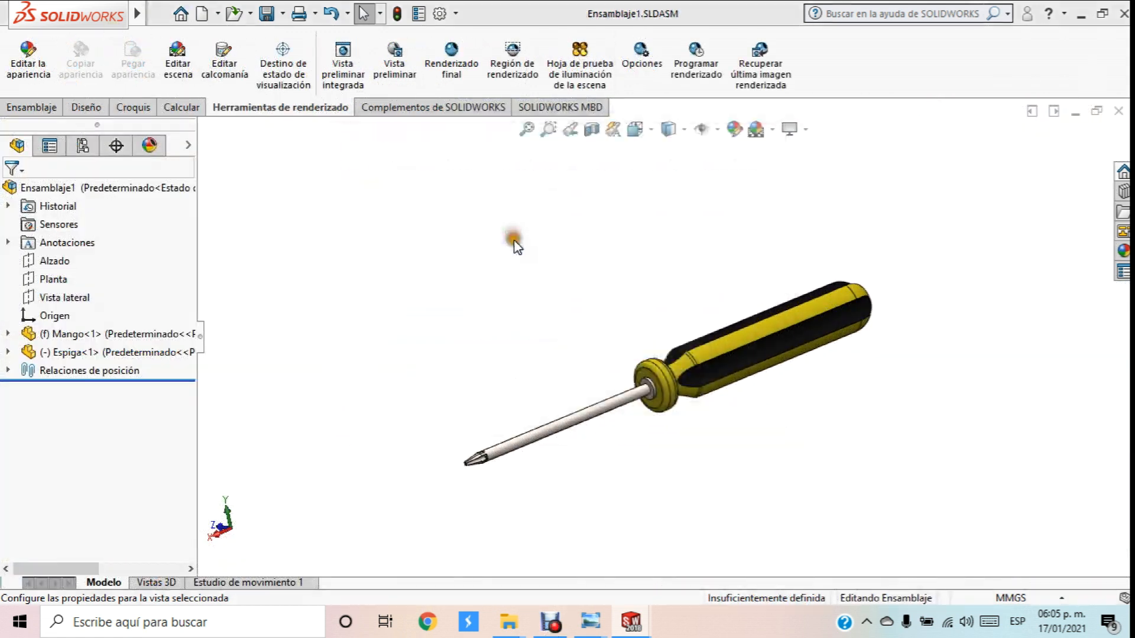
key("ctrl+s")
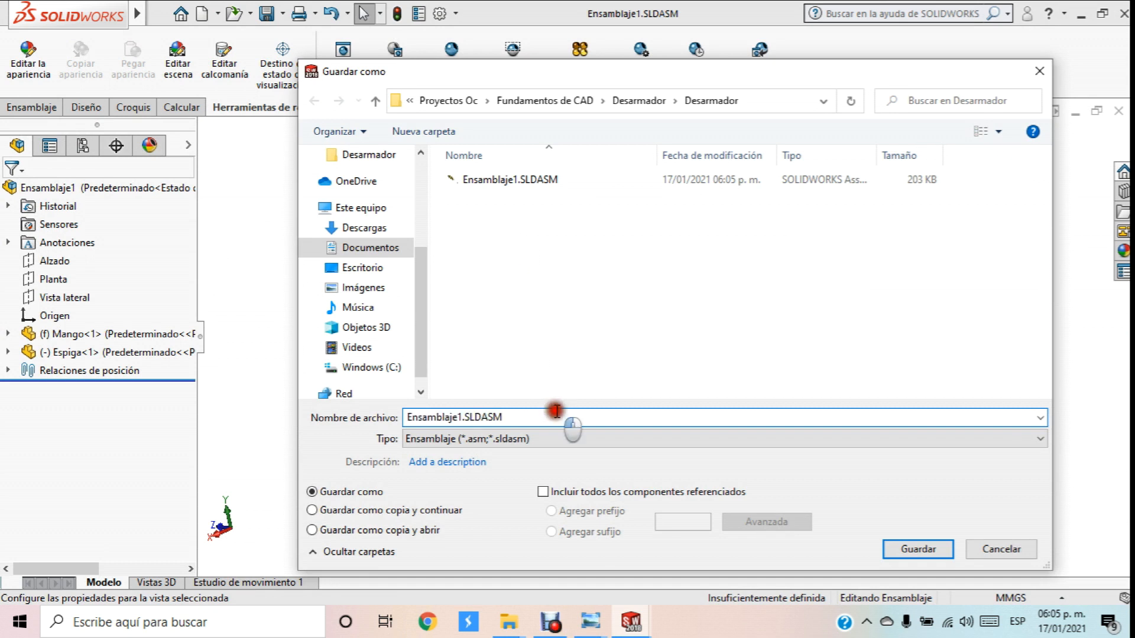
key("ctrl+a")
type("Ex")
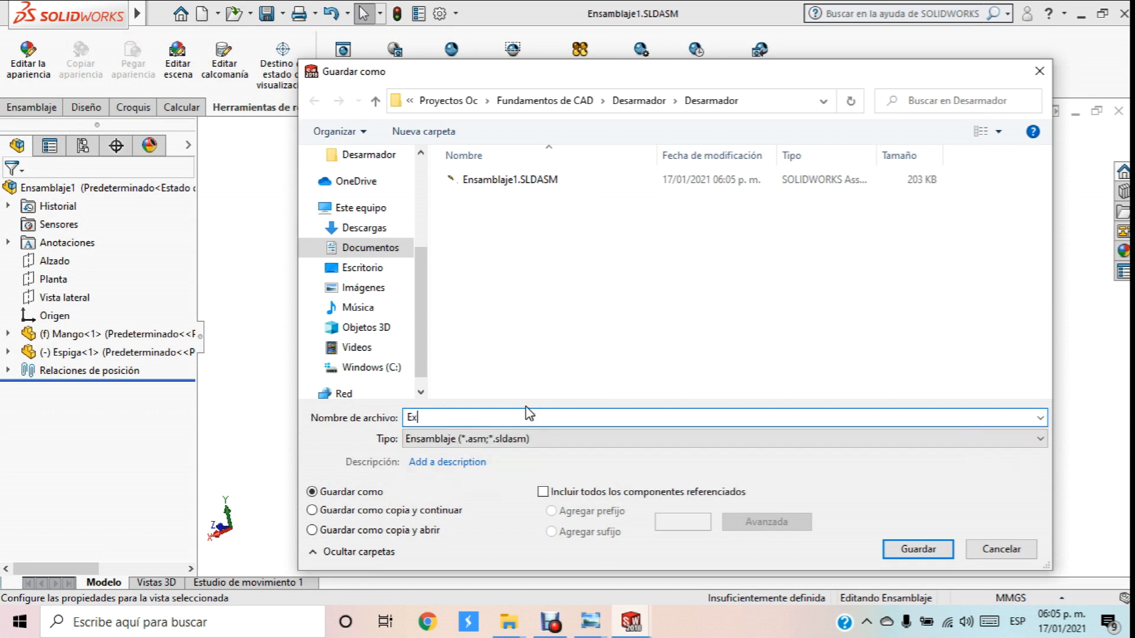
type("plosivo")
key("Return")
Create an exploded view of the assembly by pulling the Mango handle along its axis away from the shank
left_click(789, 59)
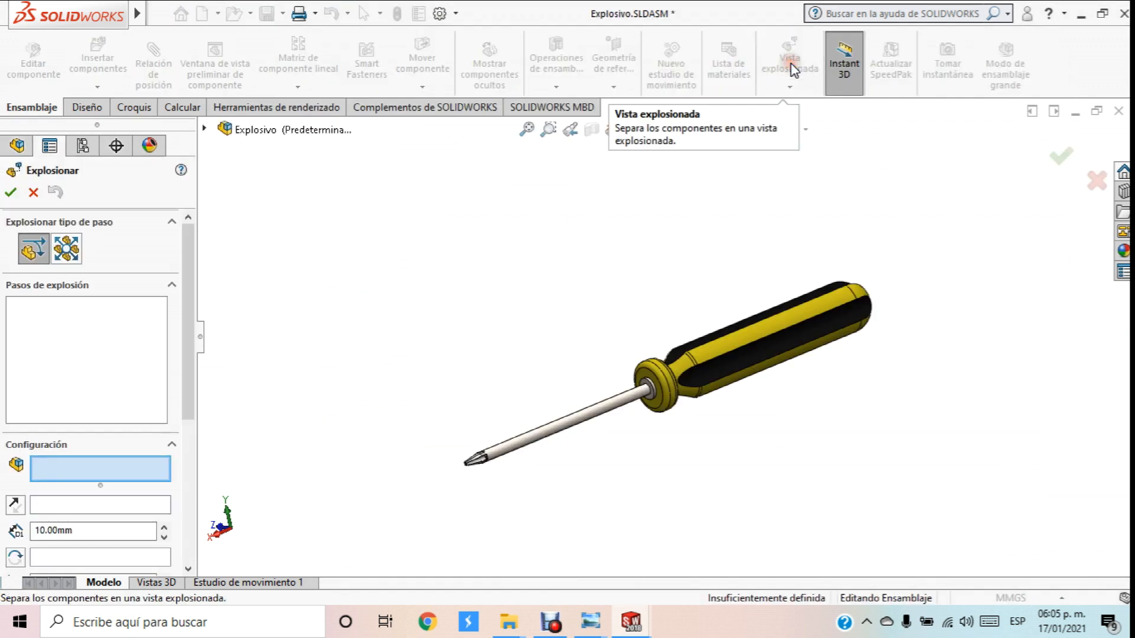
left_click(755, 331)
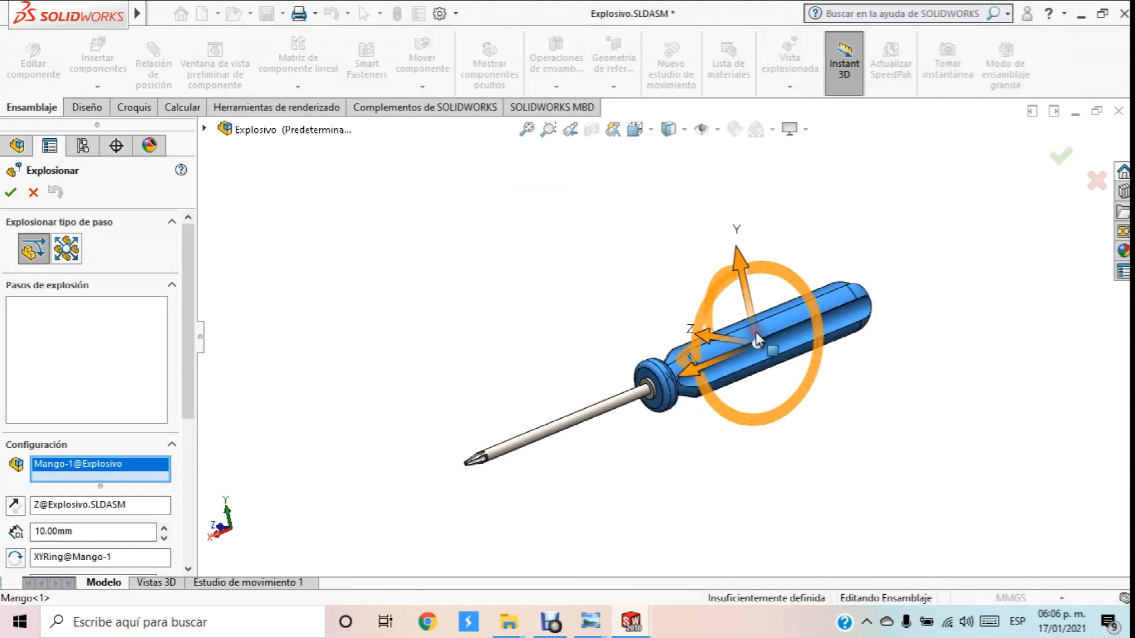
left_click_drag(697, 368, 772, 356)
middle_click_drag(772, 357, 614, 337)
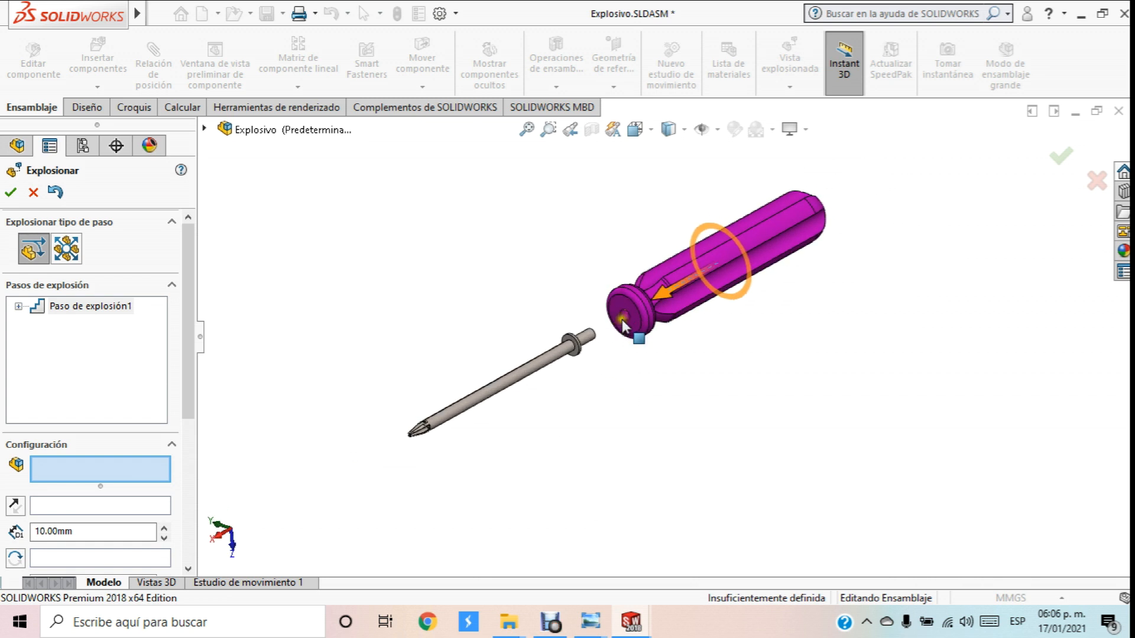
scroll(642, 306, "up", 3)
scroll(642, 306, "down", 2)
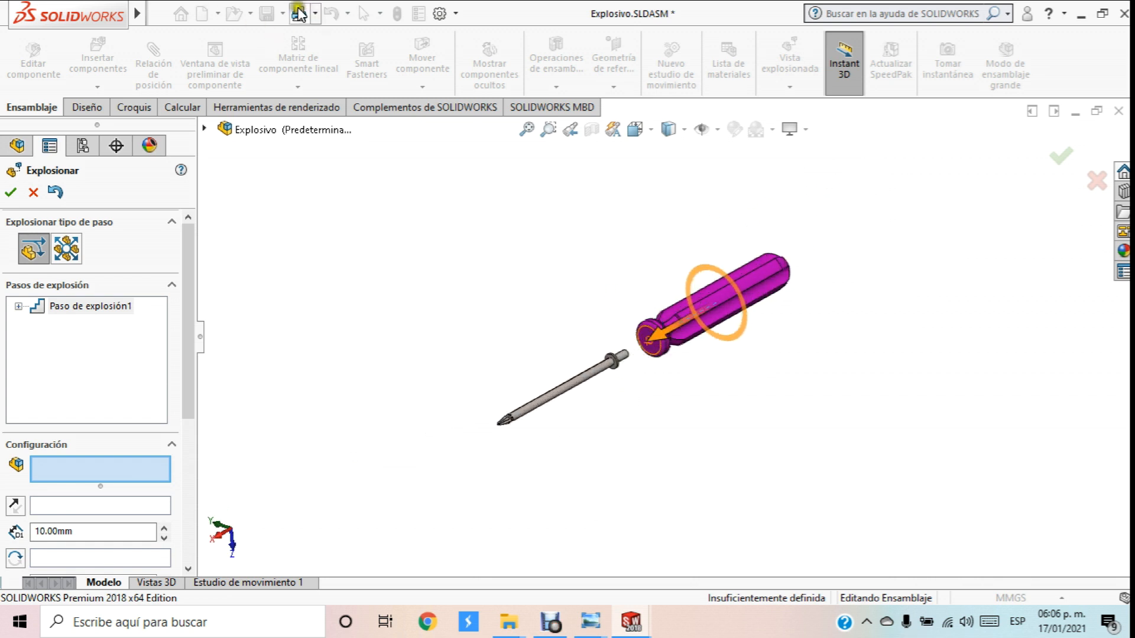
left_click(8, 193)
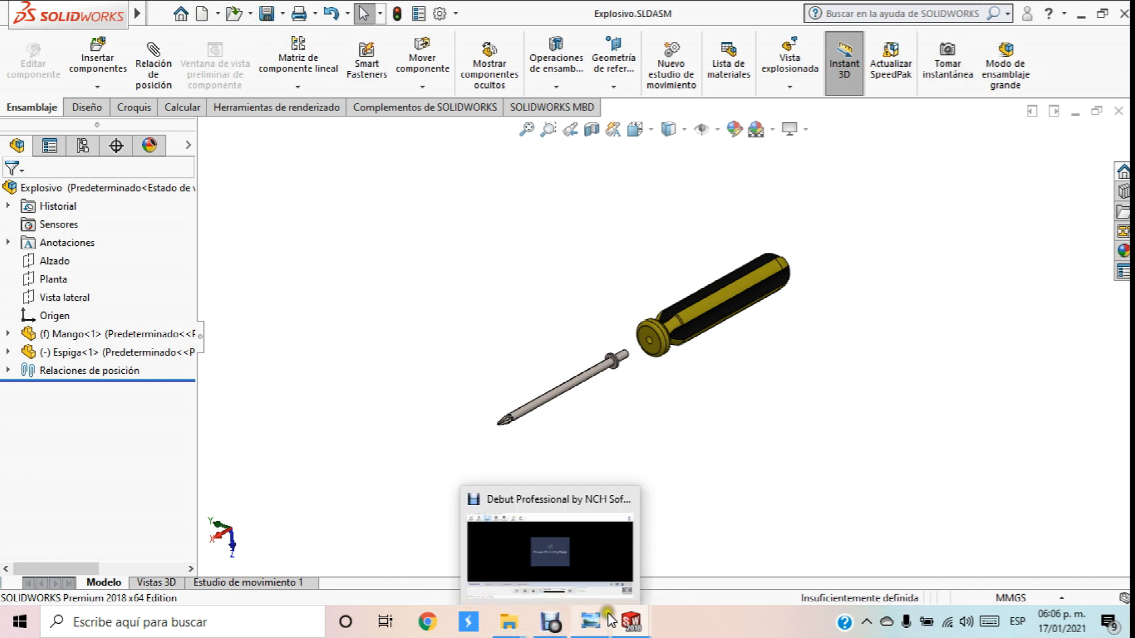
Return to the Ensamblaje1 drawing and duplicate sheet Hoja1, inserting the copy after the selected sheet
mouse_move(630, 621)
left_click(873, 565)
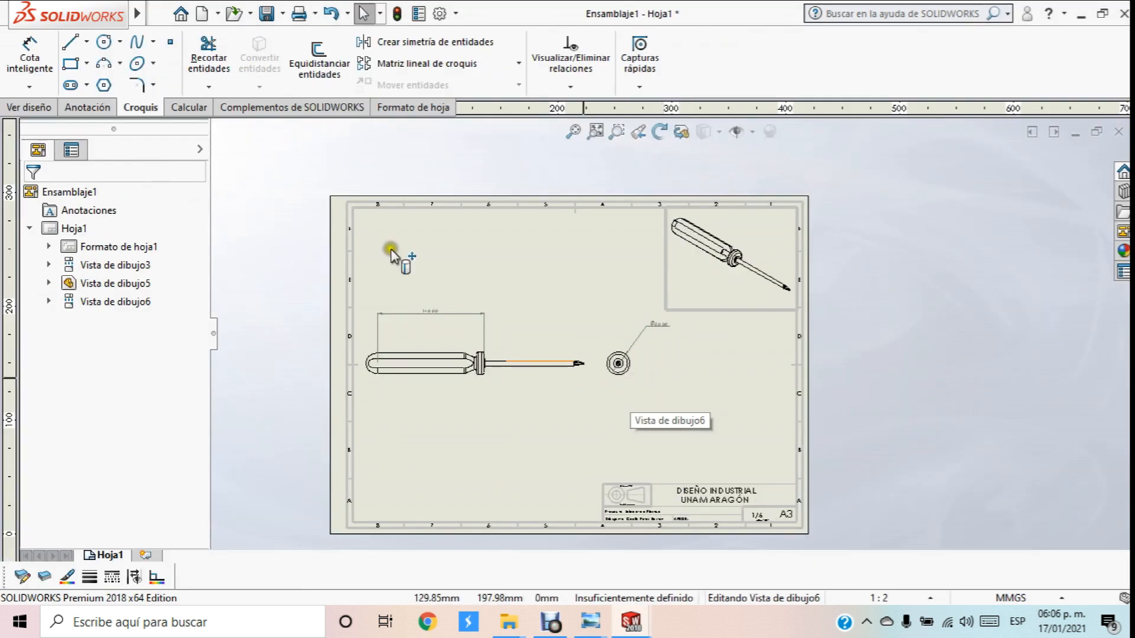
right_click(105, 559)
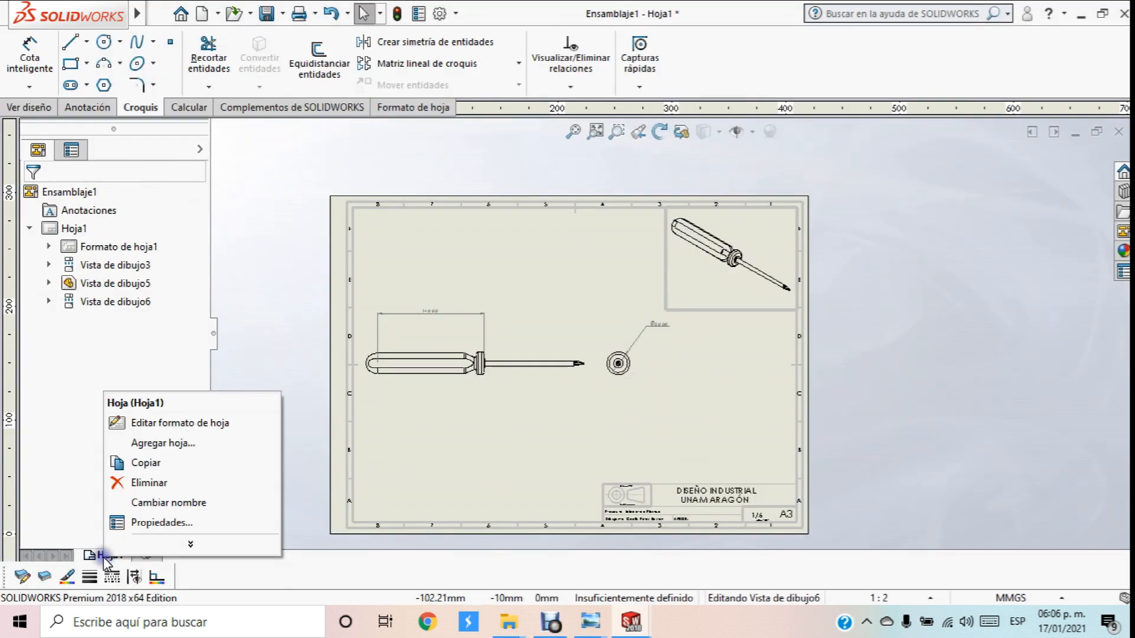
left_click(154, 459)
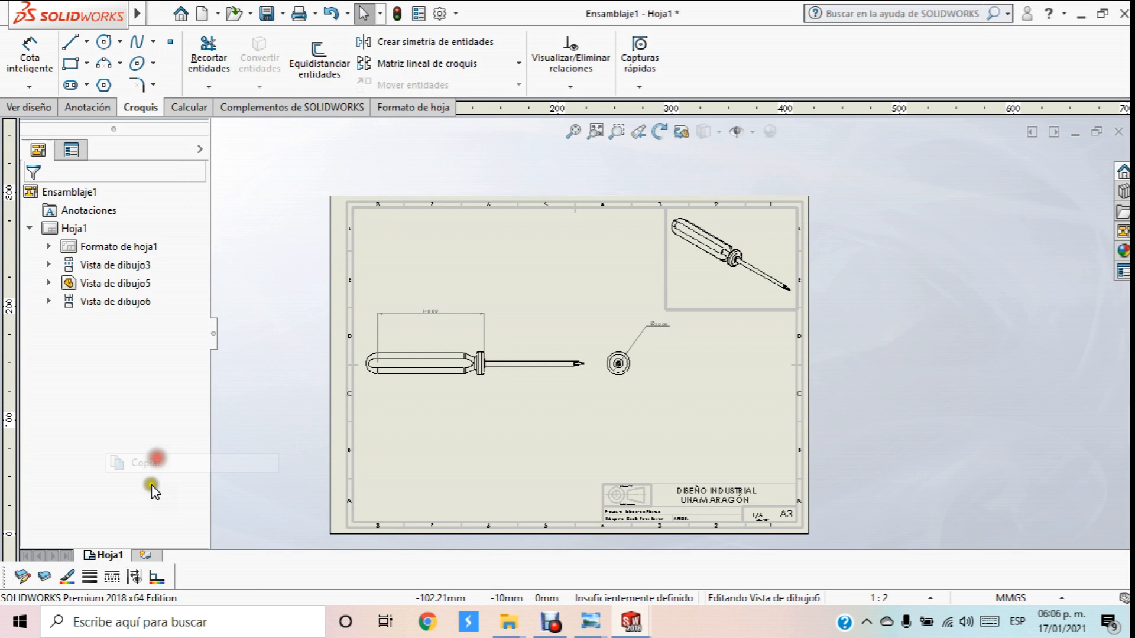
right_click(111, 556)
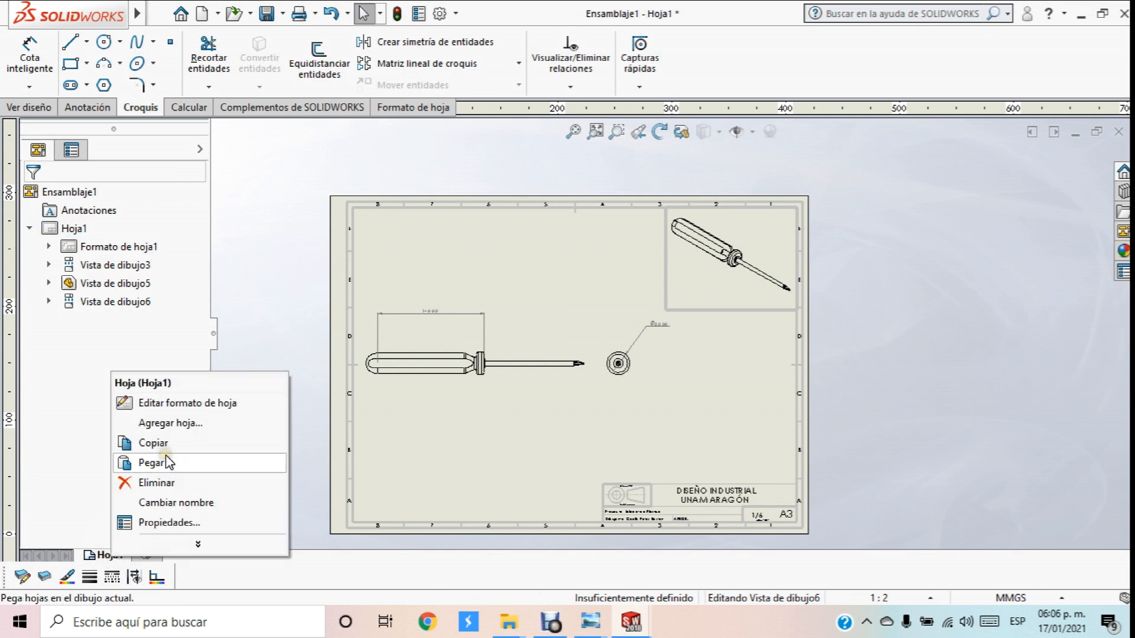
left_click(166, 458)
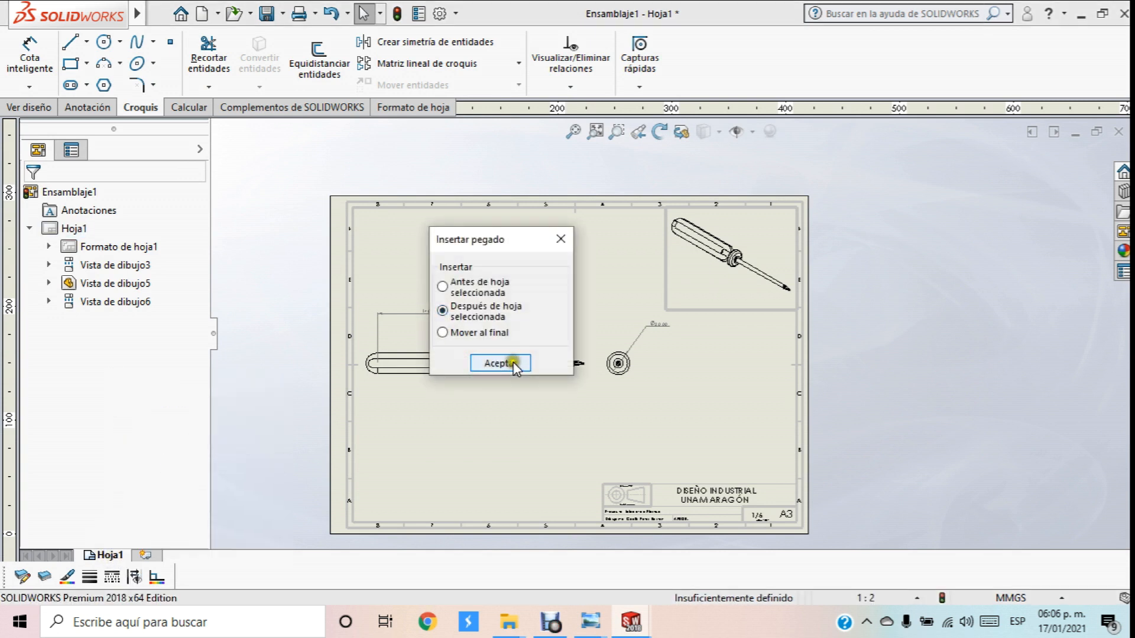
left_click(512, 363)
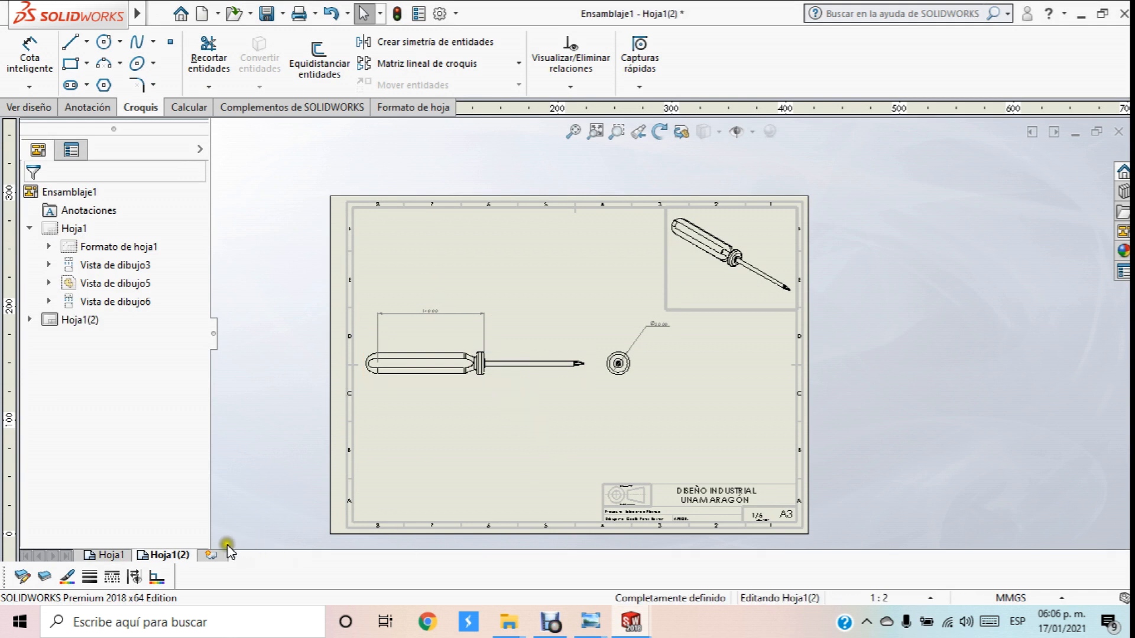
Delete the drawing views and the frame around the isometric view from sheet Hoja1(2), leaving only the sheet format
left_click(503, 384)
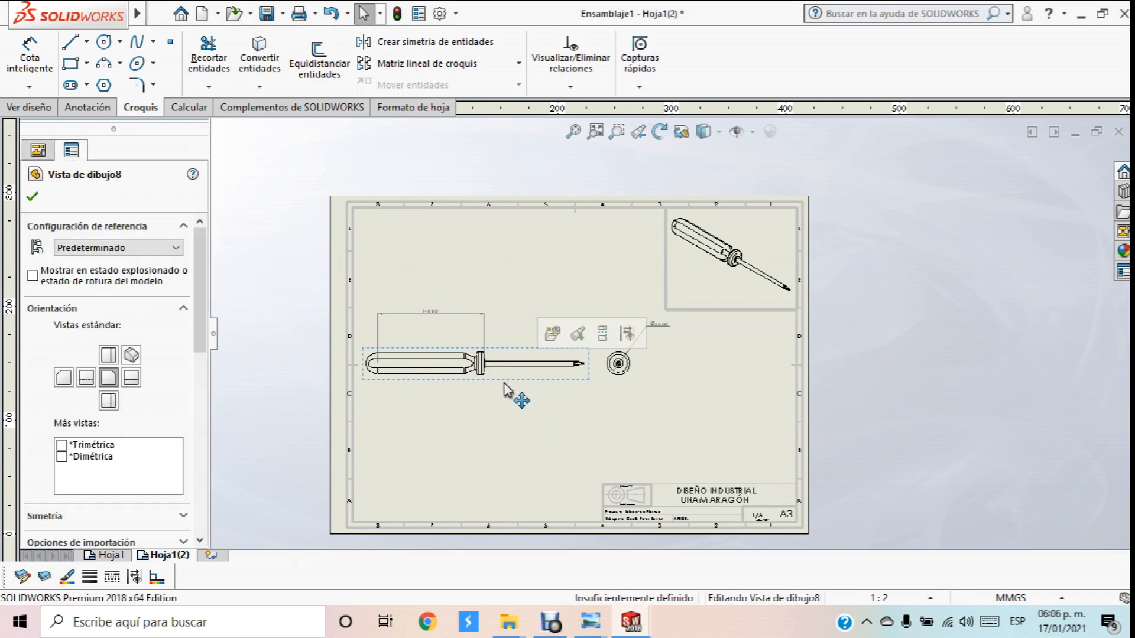
key("Delete")
left_click(680, 251)
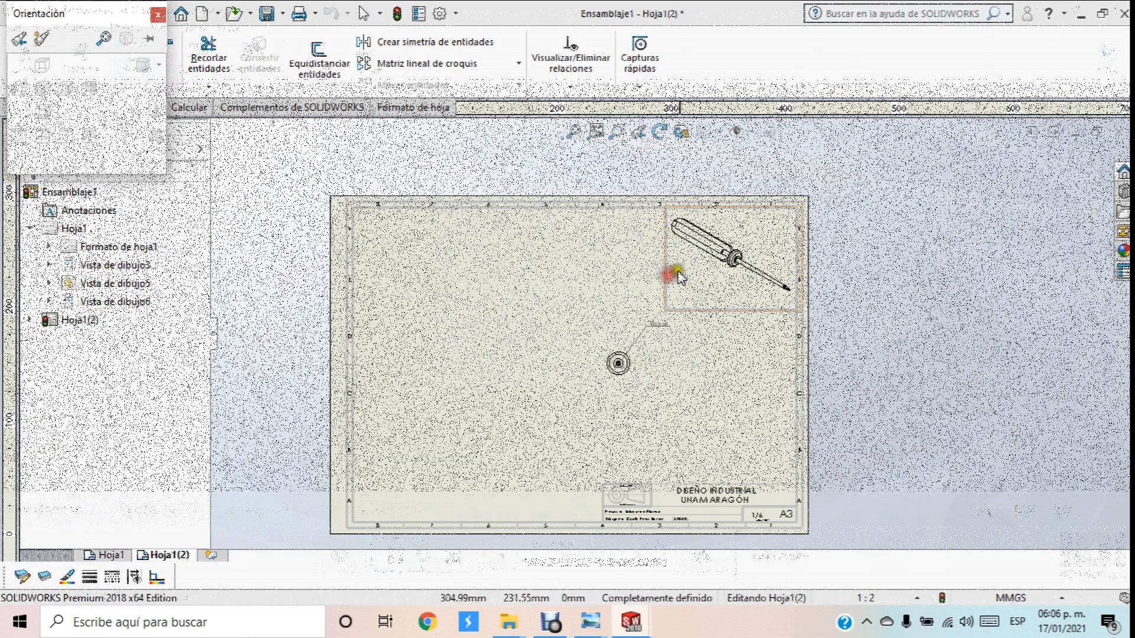
scroll(667, 284, "up", 3)
scroll(621, 357, "down", 2)
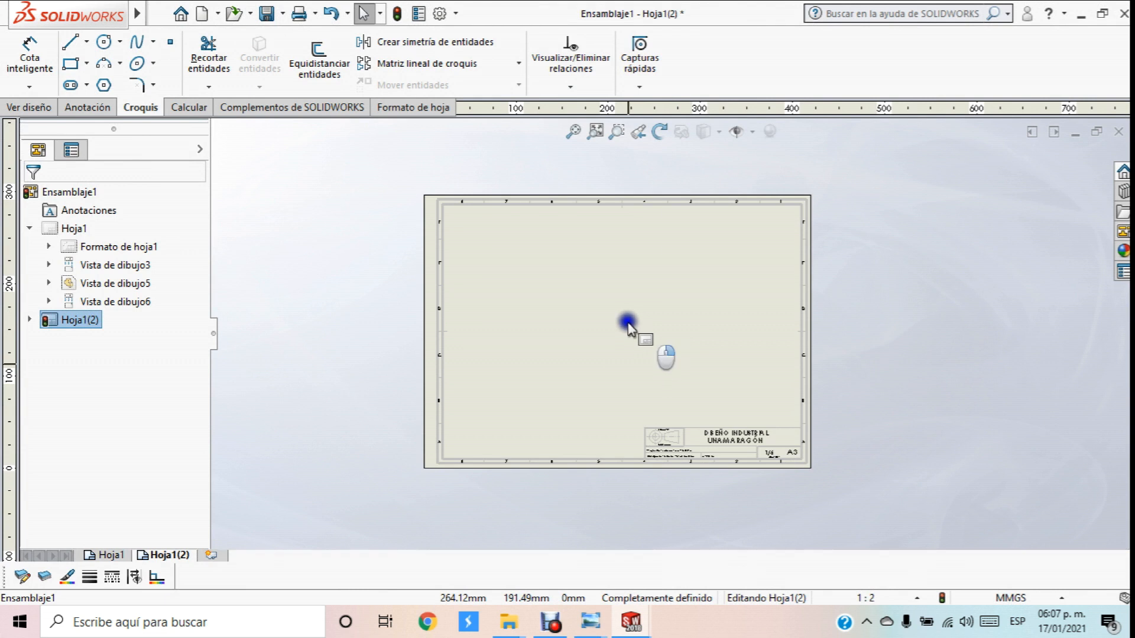
Duplicate the blank sheet Hoja1(2), inserting the copy after it, and go back to Hoja1(2)
right_click(163, 559)
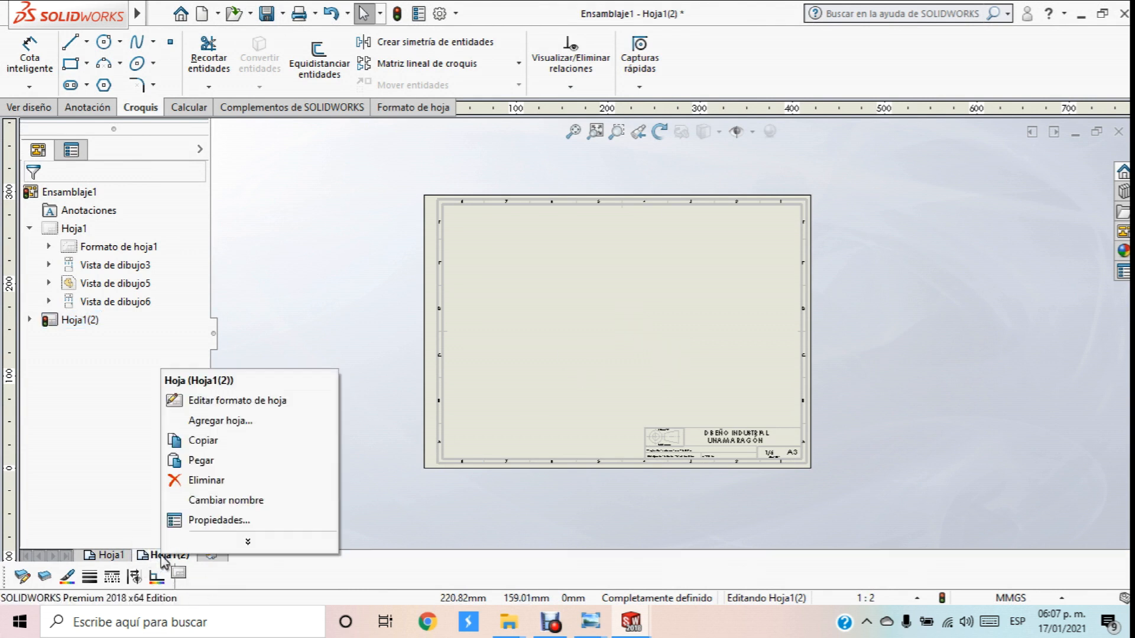
left_click(216, 438)
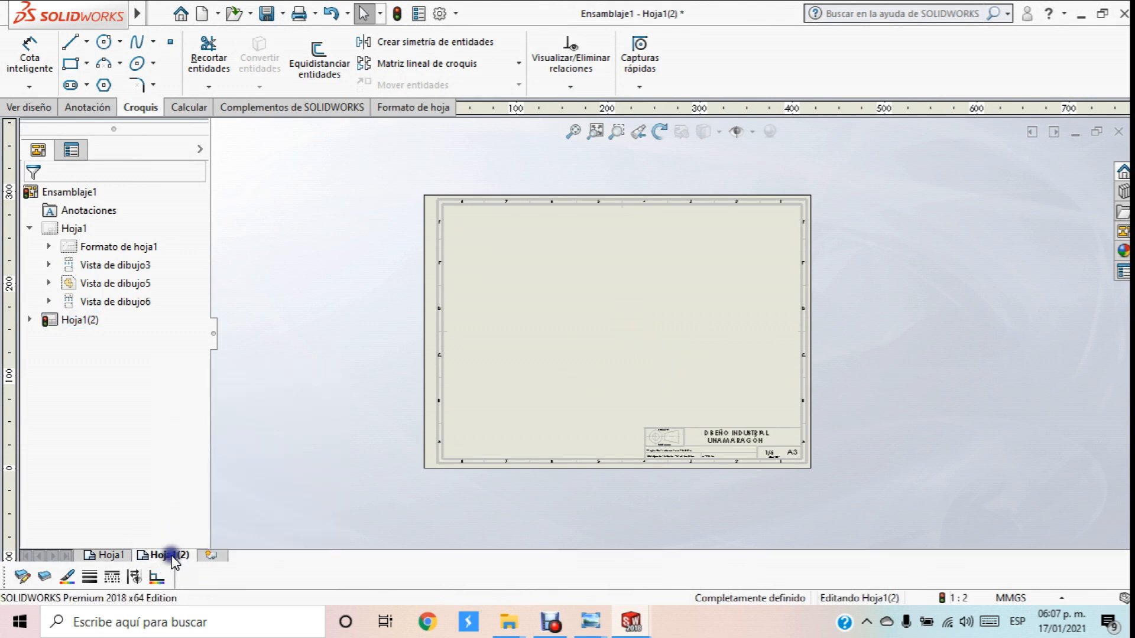
right_click(171, 558)
left_click(233, 464)
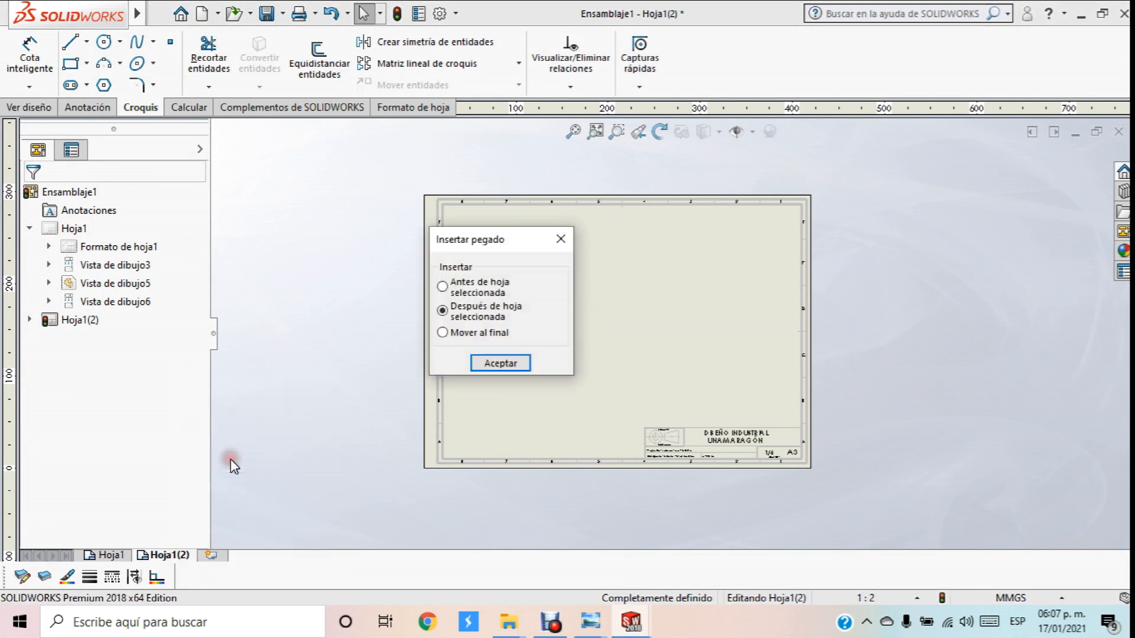
left_click(506, 364)
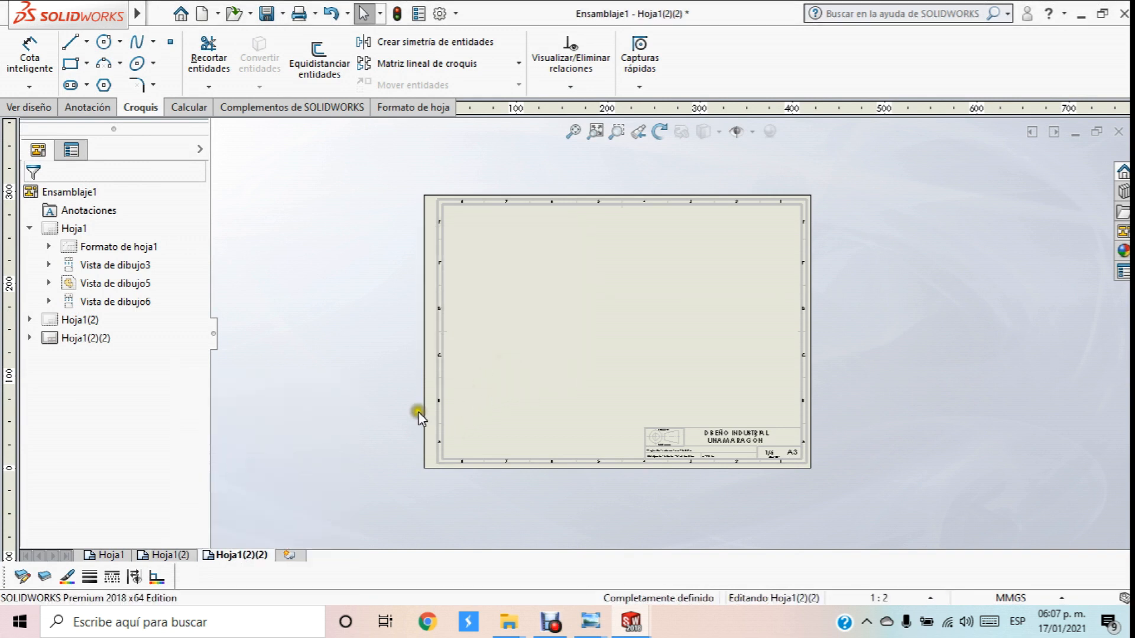
left_click(177, 556)
left_click(537, 375)
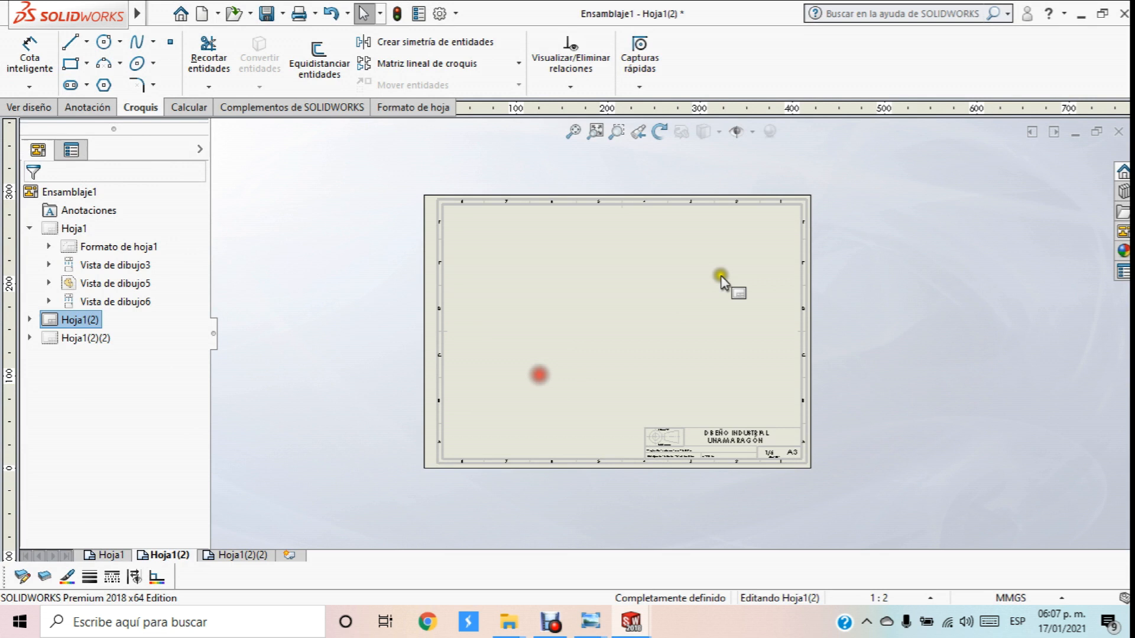
Insert a model view of the Explosivo assembly in its exploded state on Hoja1(2), adding a projected isometric view
scroll(686, 271, "down", 1)
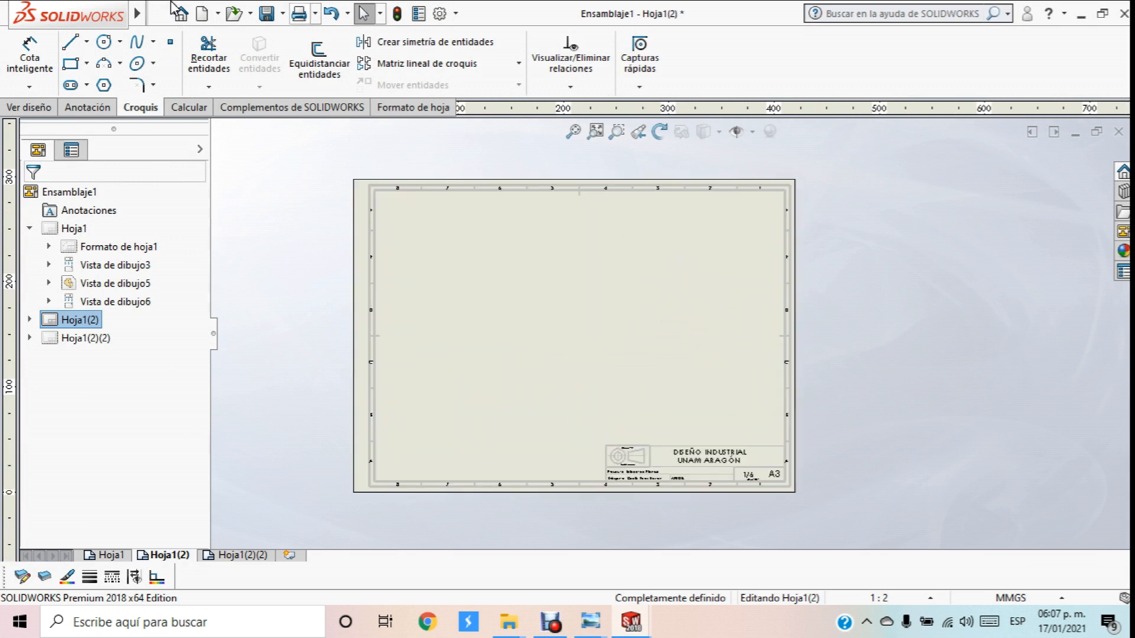
left_click(46, 109)
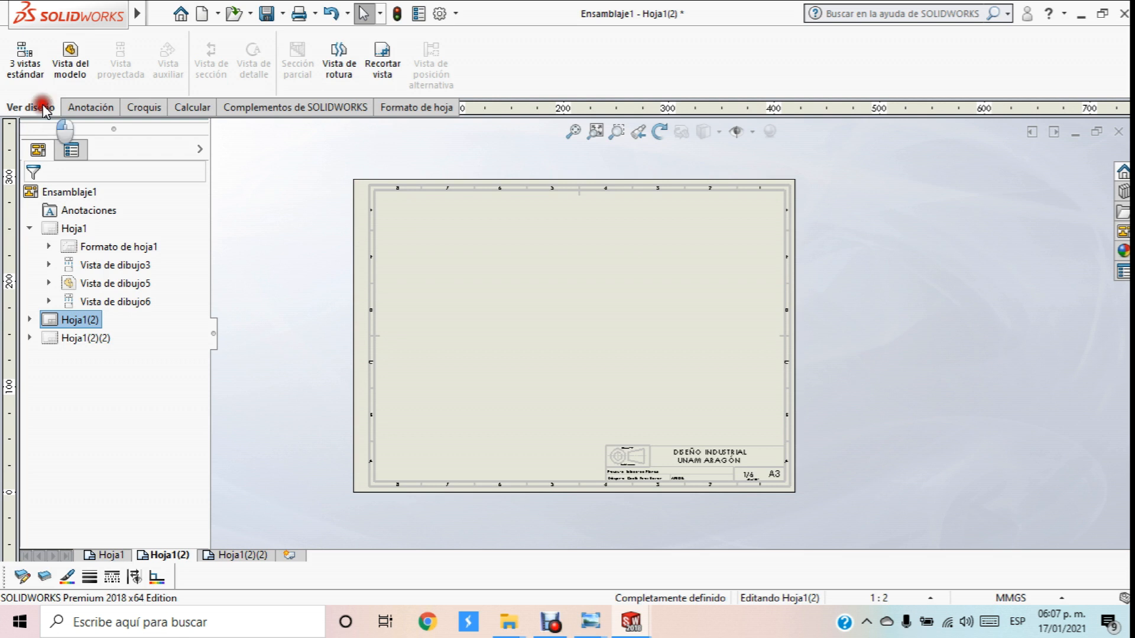
left_click(71, 56)
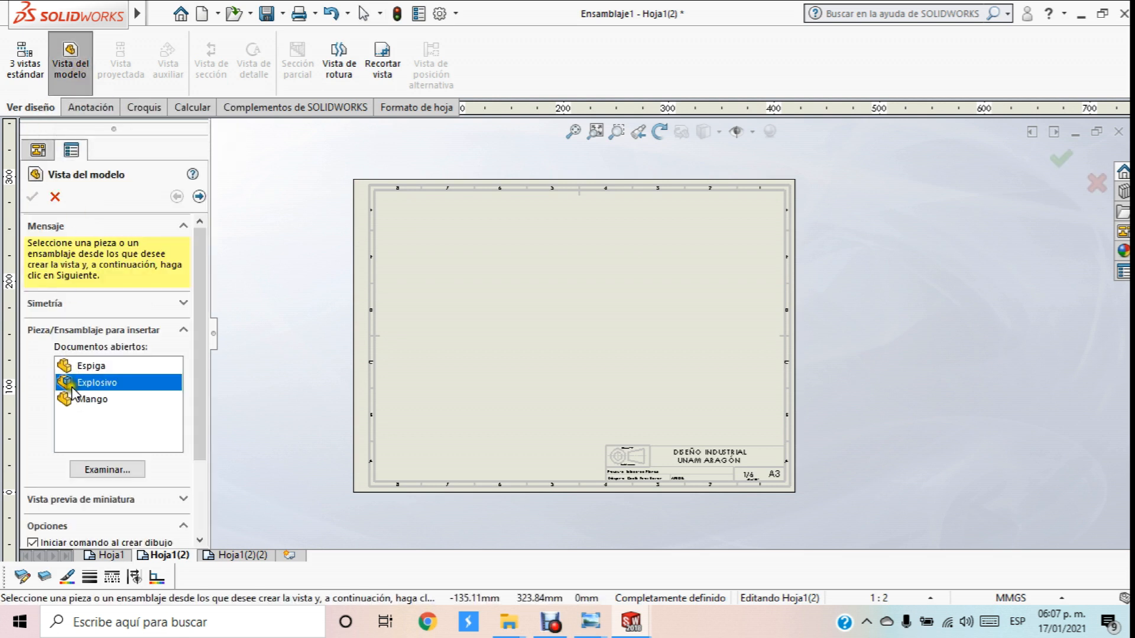
double_click(140, 385)
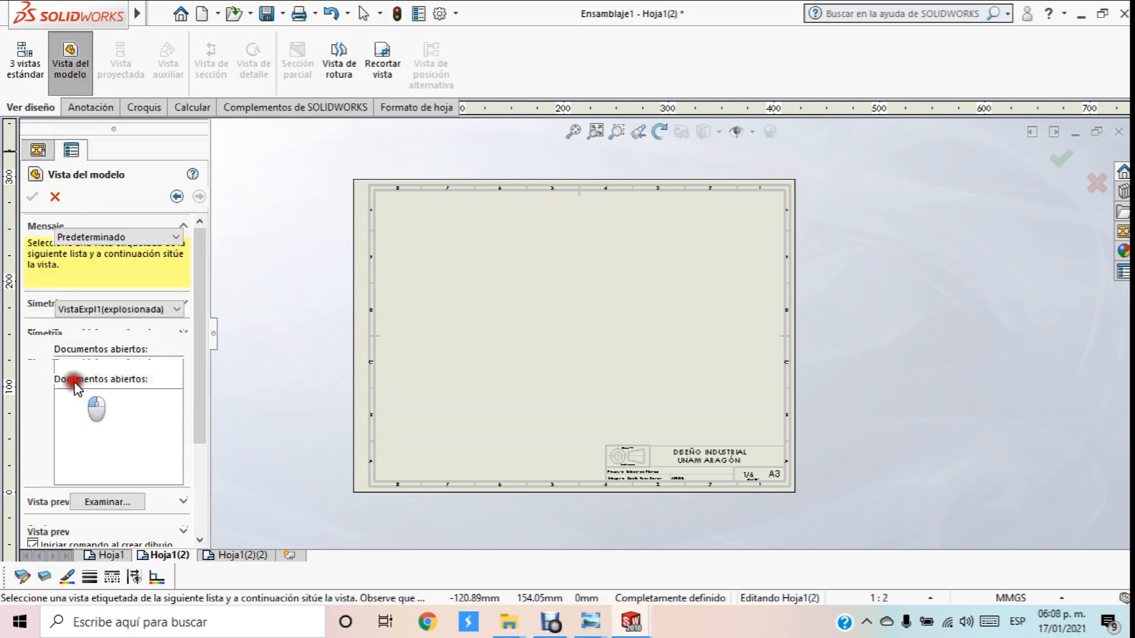
left_click(550, 332)
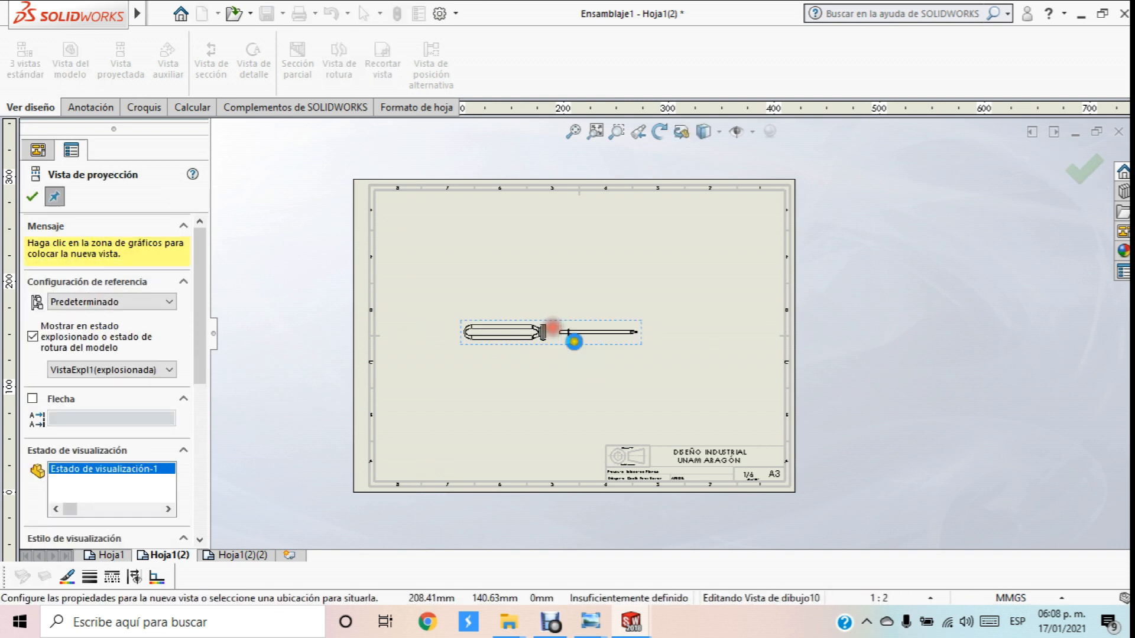
scroll(576, 349, "down", 2)
scroll(585, 346, "up", 5)
scroll(716, 313, "down", 4)
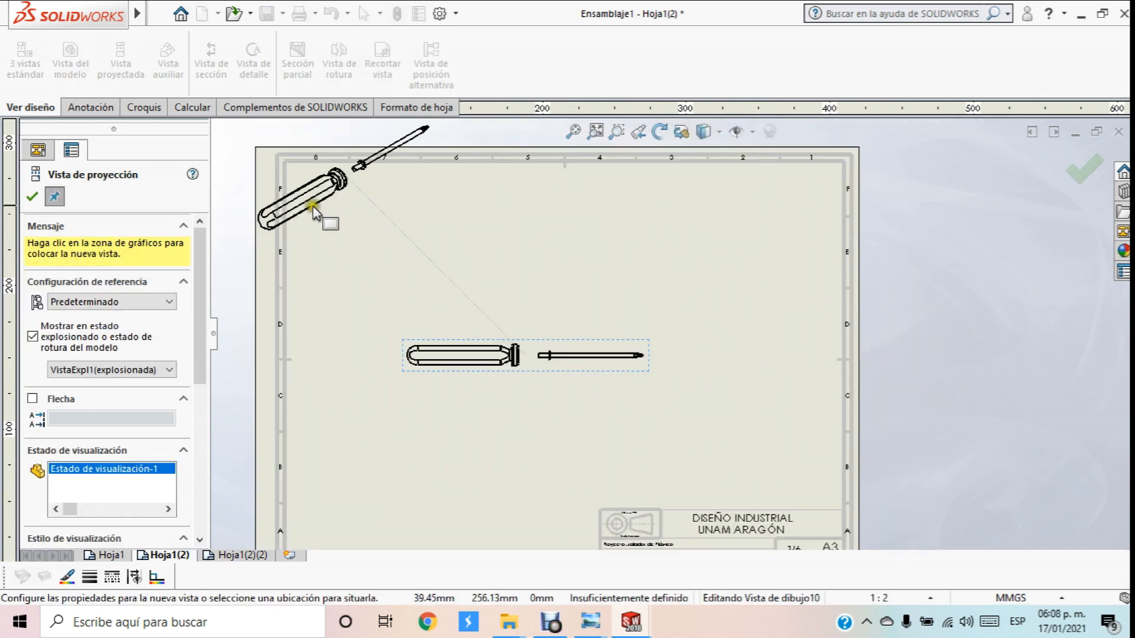
left_click(734, 237)
left_click(34, 197)
Delete the horizontal base view and move the isometric exploded view to the left half of the sheet
left_click_drag(595, 343, 467, 337)
key("Delete")
left_click(699, 253)
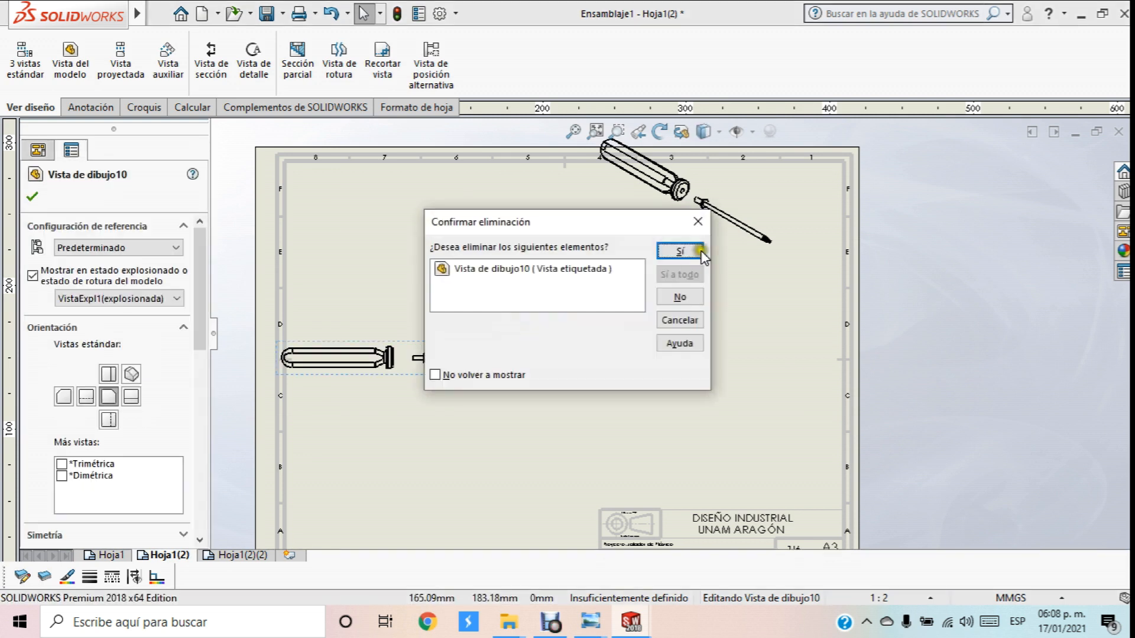
left_click_drag(667, 263, 434, 434)
scroll(577, 291, "down", 3)
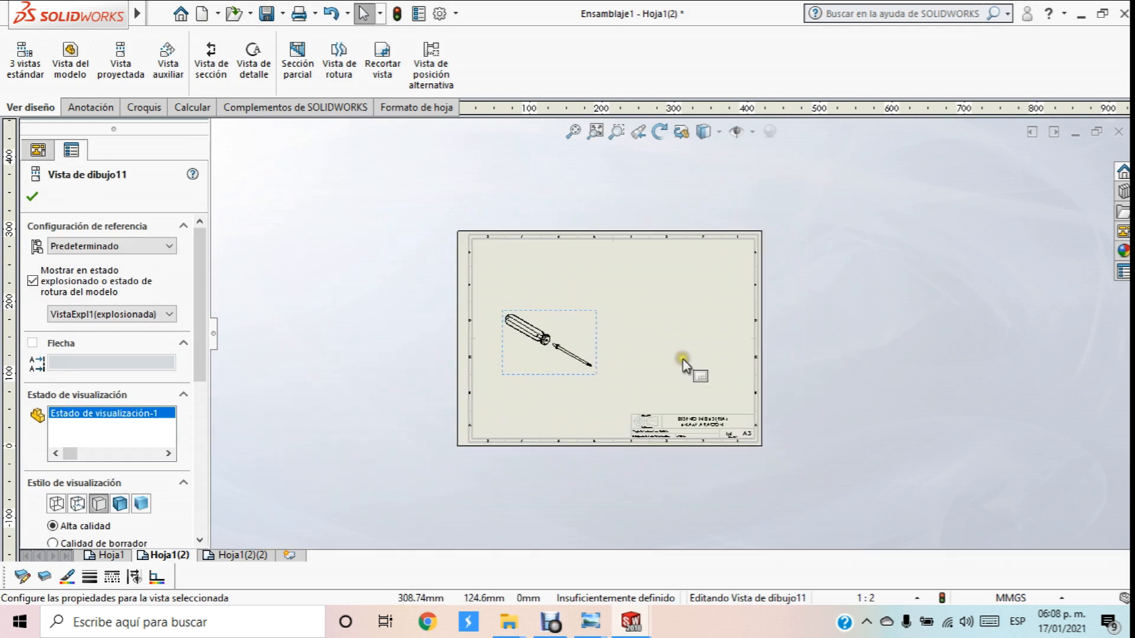
scroll(662, 371, "up", 2)
scroll(663, 365, "down", 2)
scroll(639, 346, "up", 3)
scroll(621, 326, "down", 4)
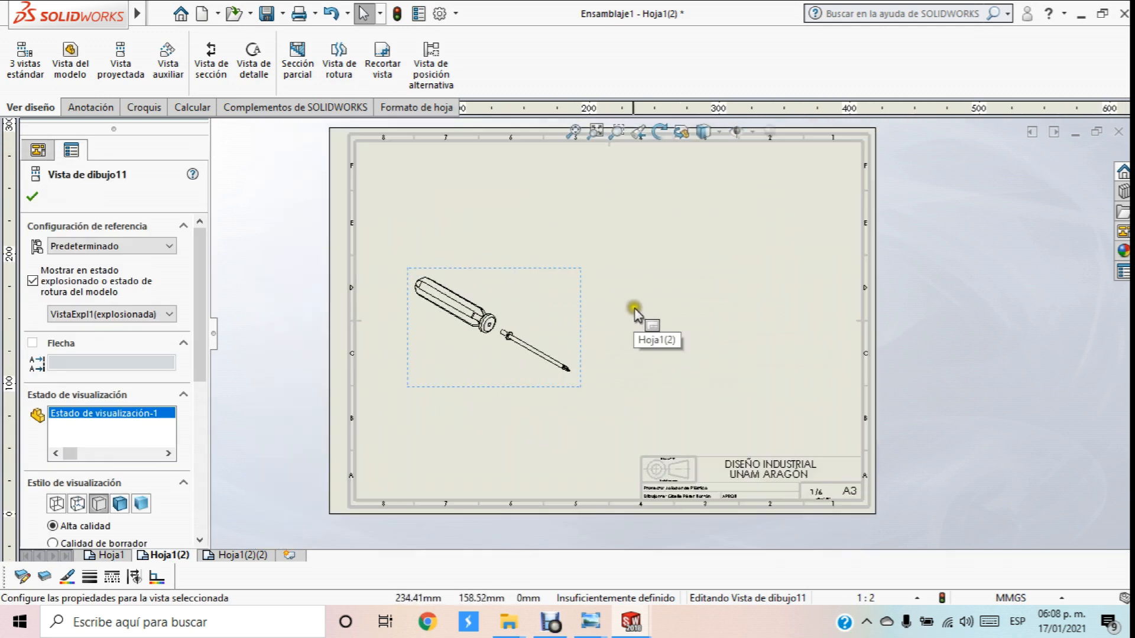
scroll(650, 285, "up", 1)
scroll(602, 313, "down", 2)
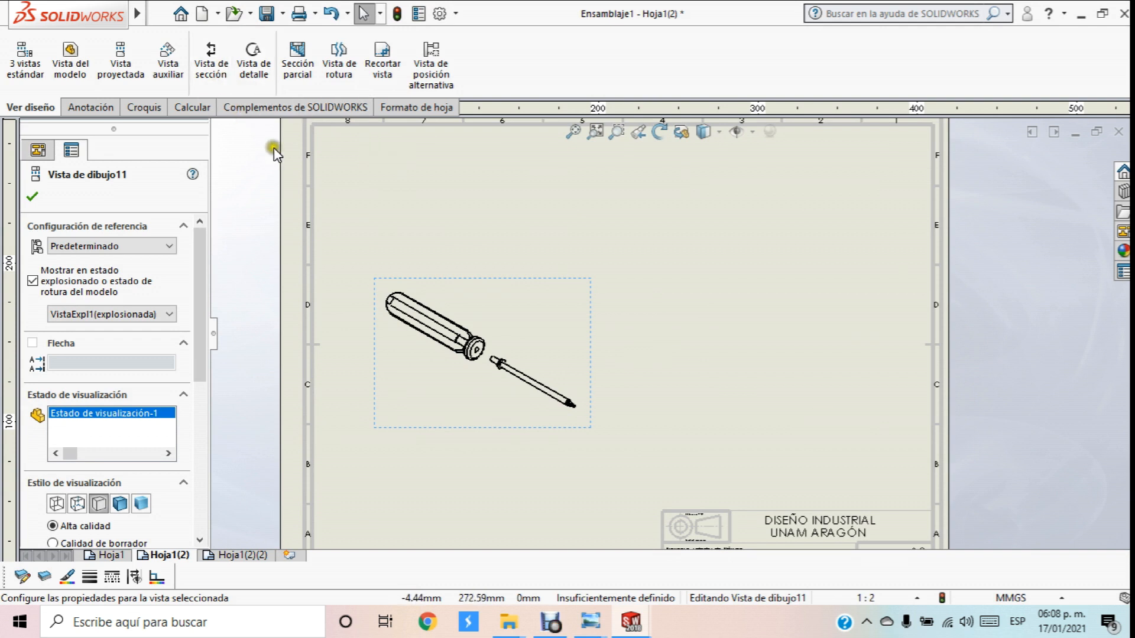
Start automatic ballooning for the exploded isometric view and try to reposition the handle's balloon above the view
left_click(100, 107)
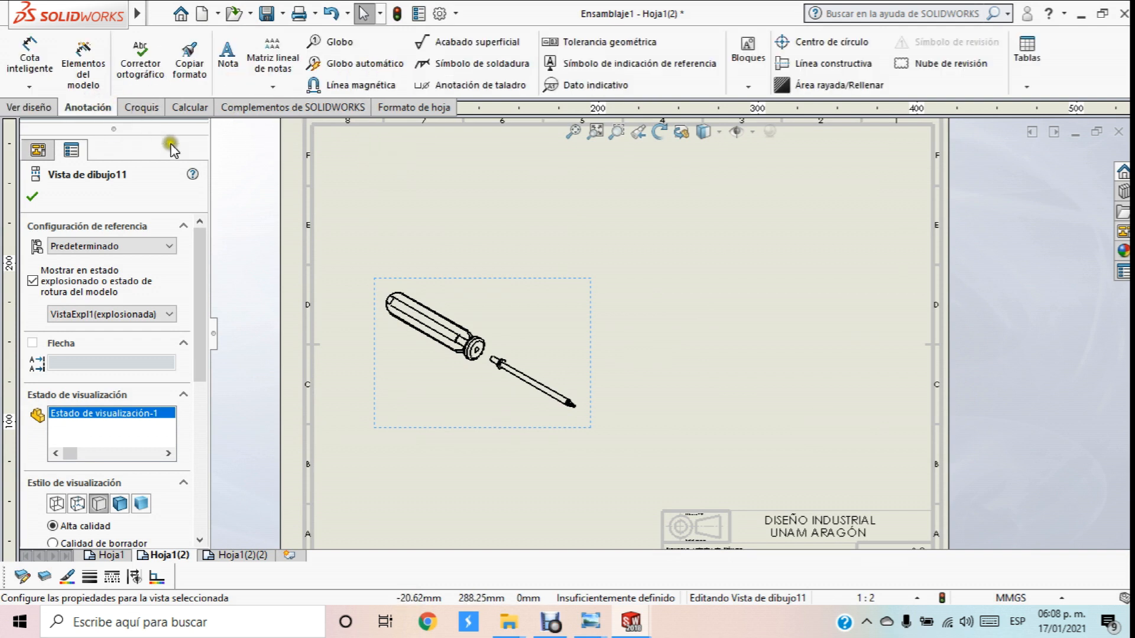
left_click(347, 65)
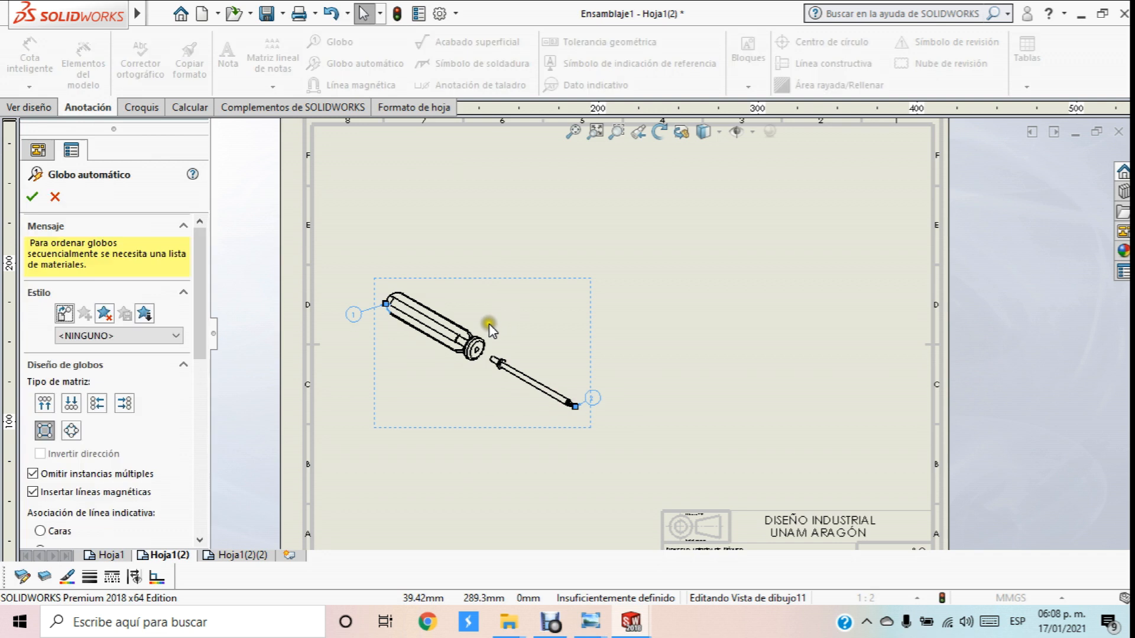
left_click_drag(354, 311, 407, 256)
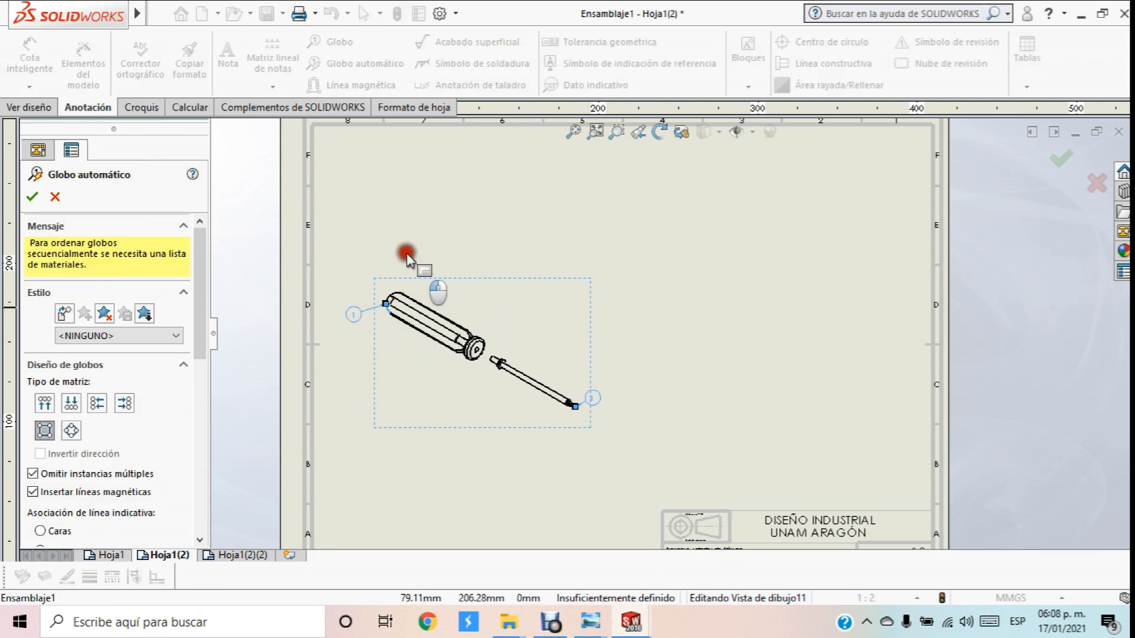
left_click(354, 313)
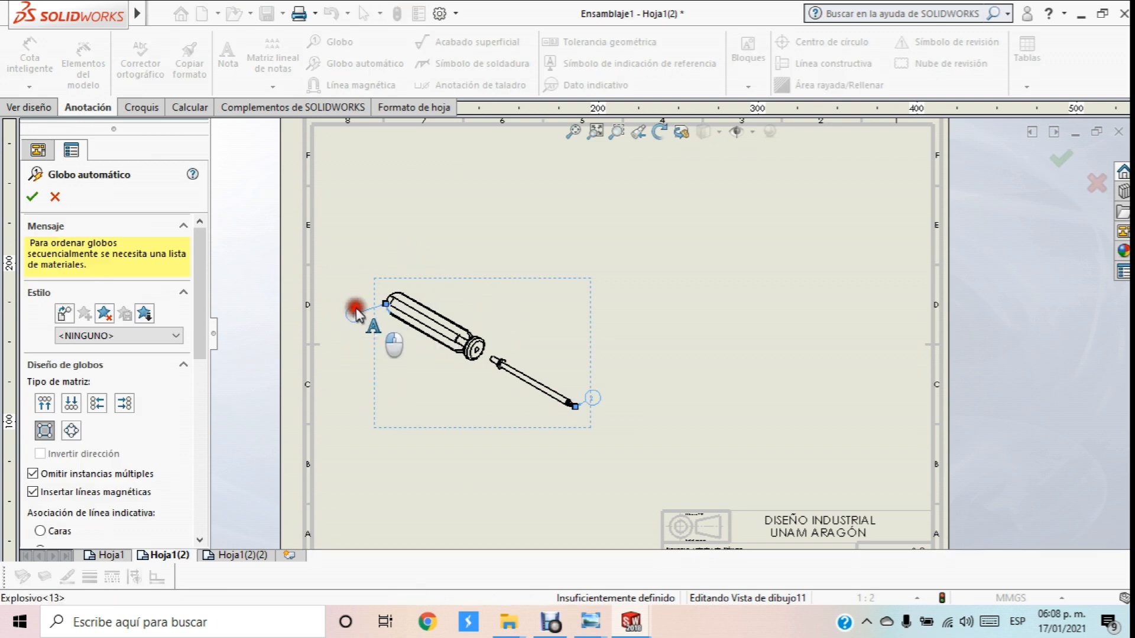
left_click_drag(355, 311, 472, 239)
left_click(553, 247)
left_click(403, 301)
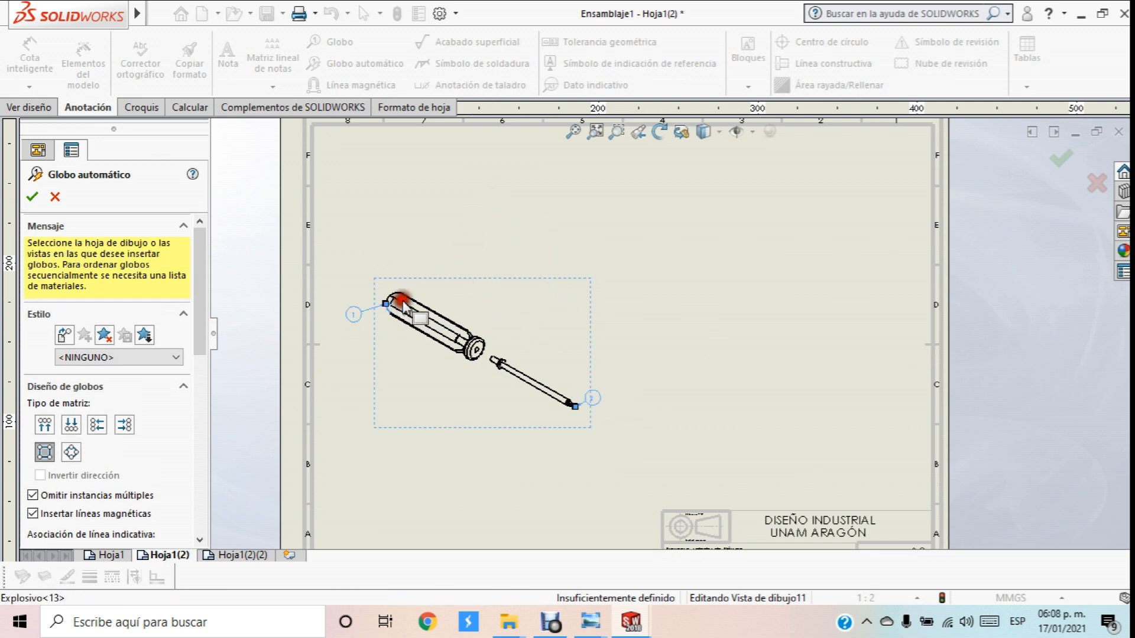
Try the balloon layouts and insert the balloons stacked in a column beside the shank end of the exploded view
left_click(98, 425)
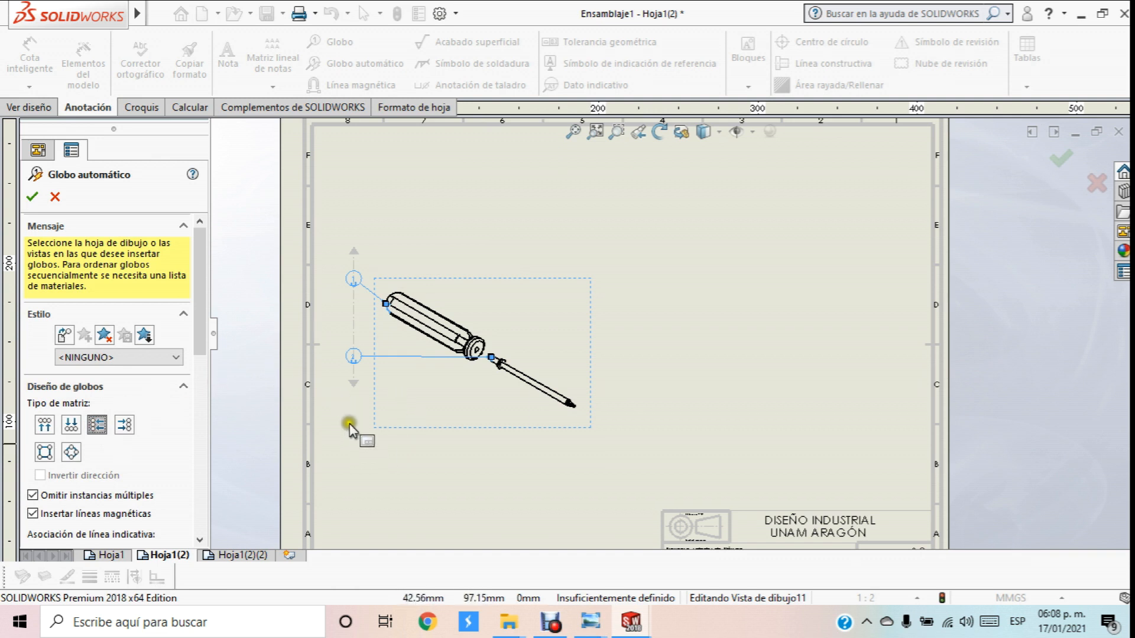
left_click(333, 450)
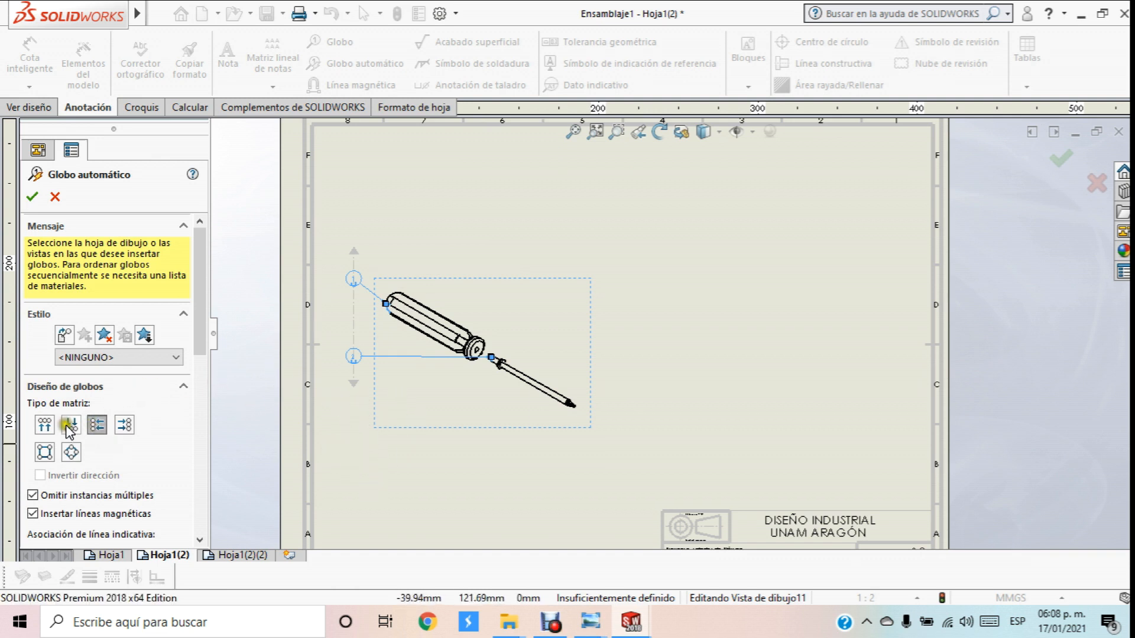
left_click(45, 424)
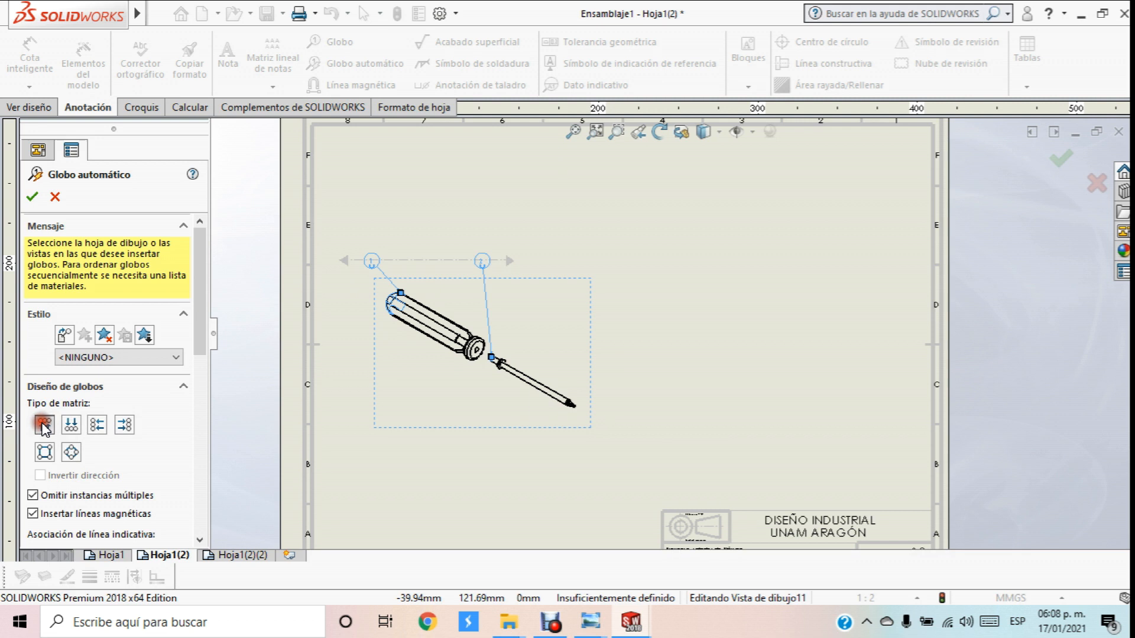
left_click(97, 426)
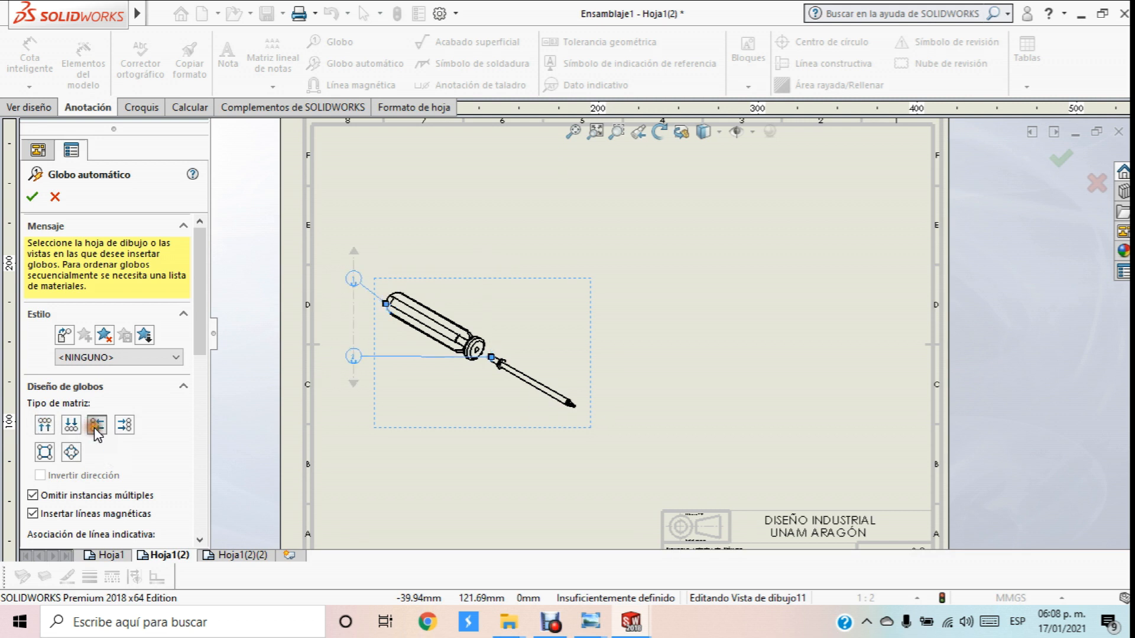
left_click(124, 426)
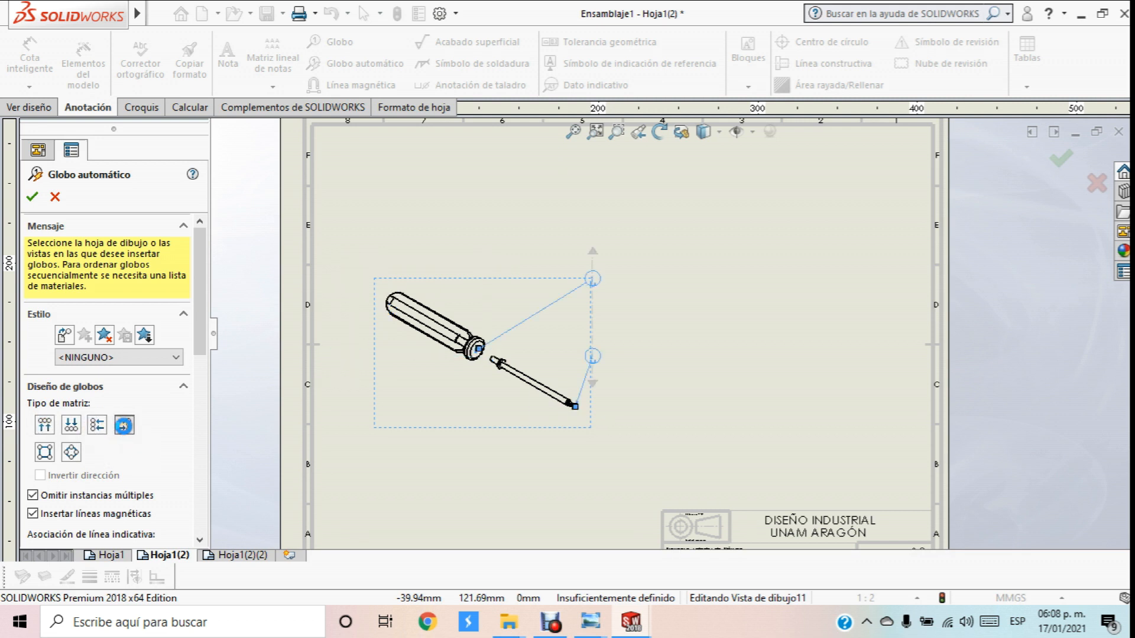
left_click(32, 199)
Insert a top-level-only bill of materials from the exploded view with the bom-standard template, placing it directly above the title block
key("z")
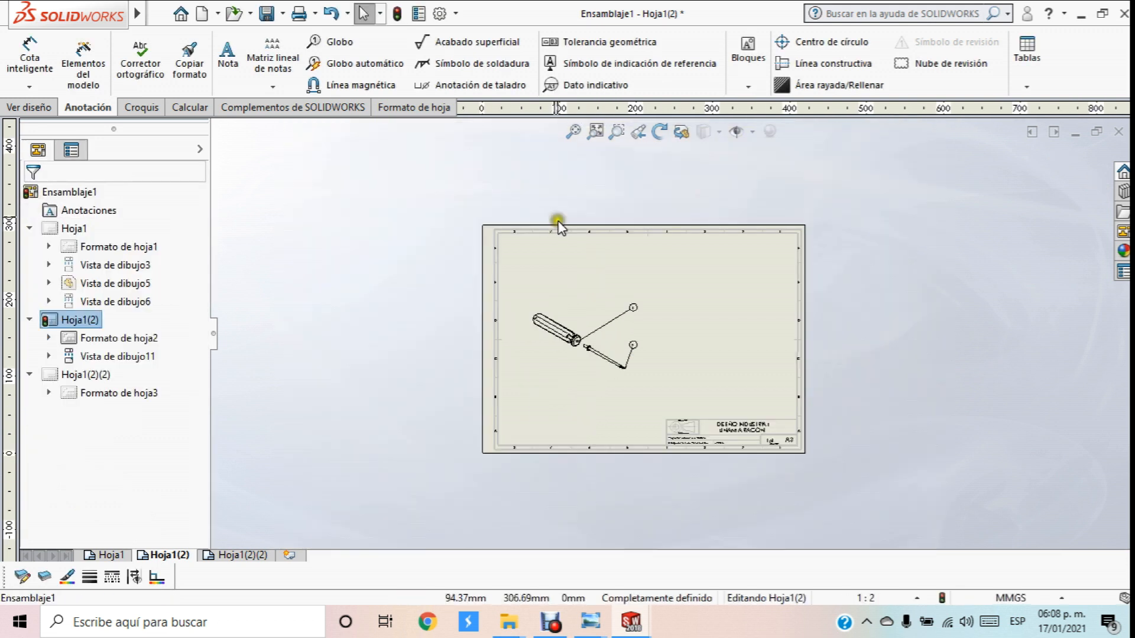
scroll(740, 398, "down", 3)
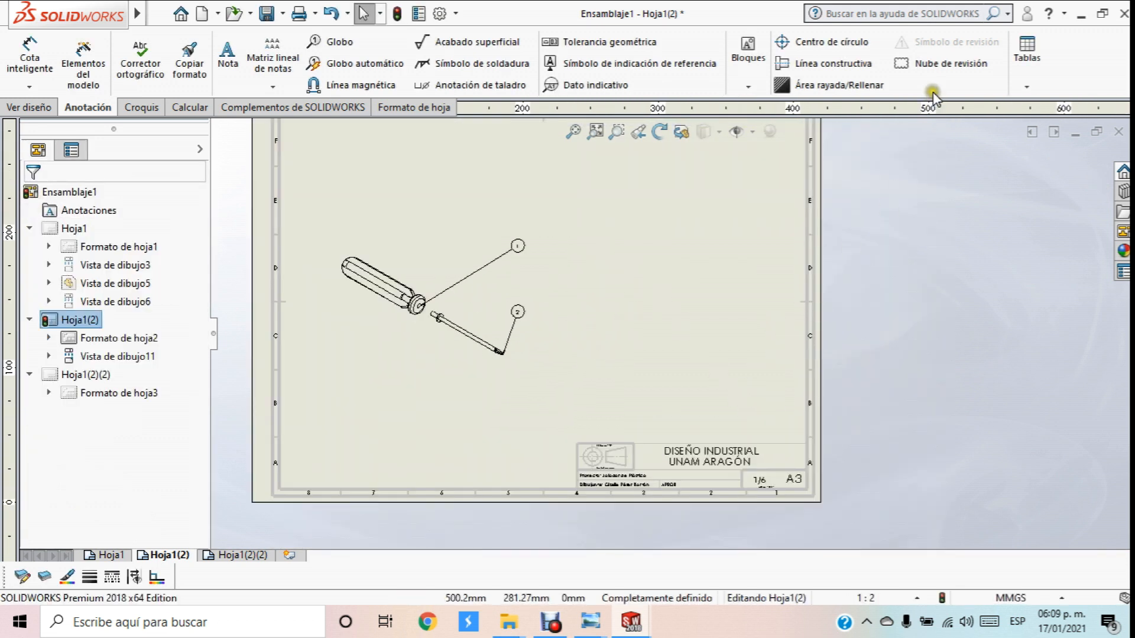
left_click(1028, 88)
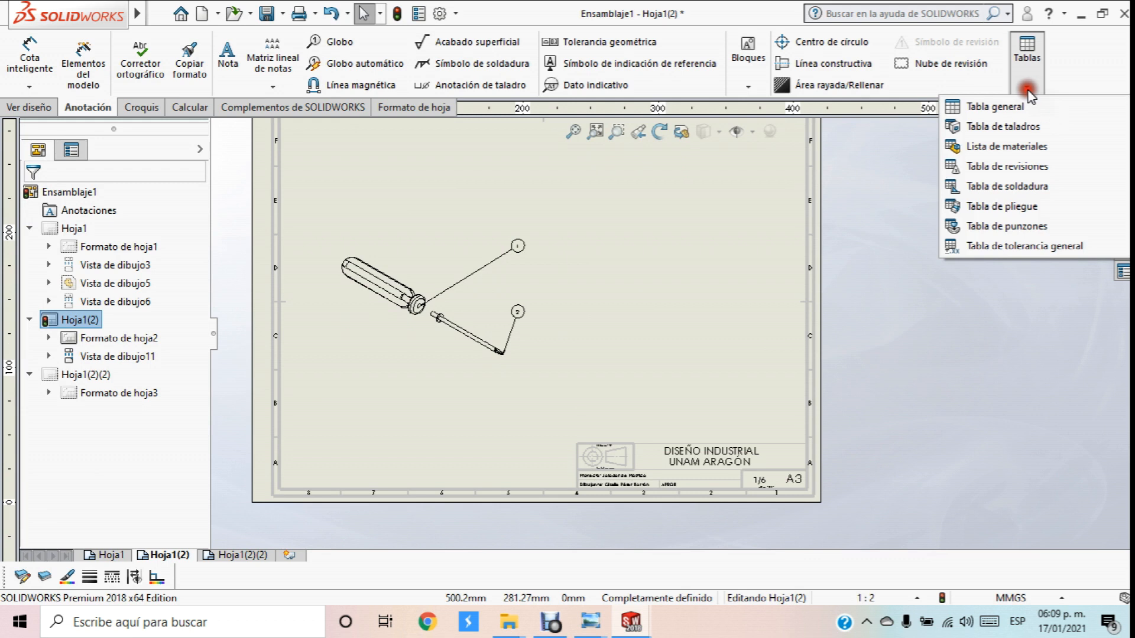
left_click(1032, 147)
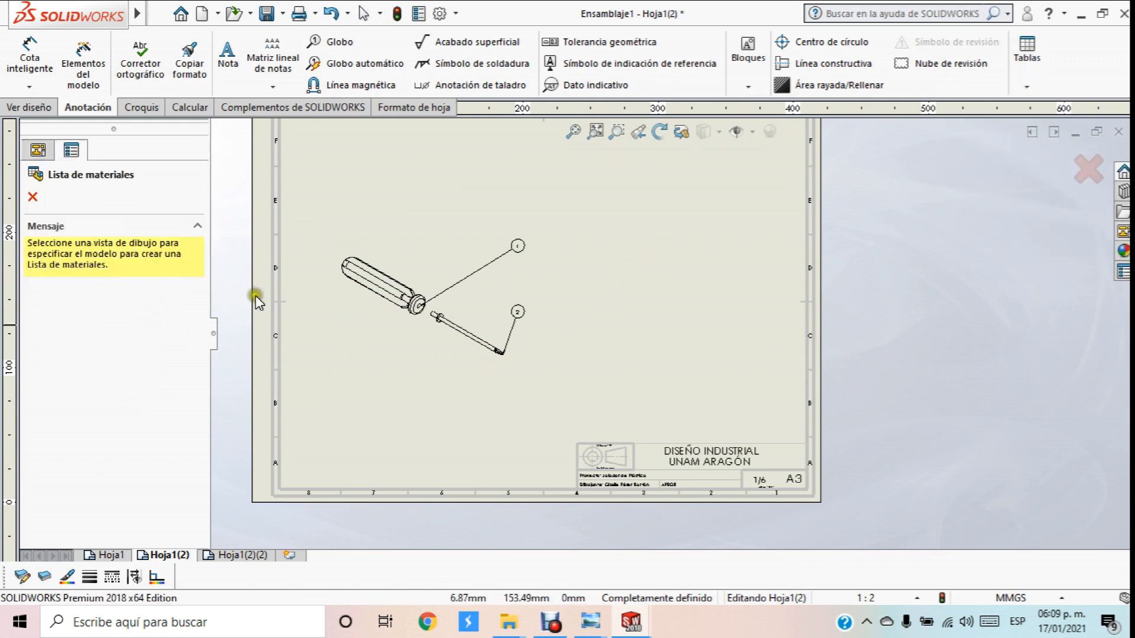
left_click(378, 285)
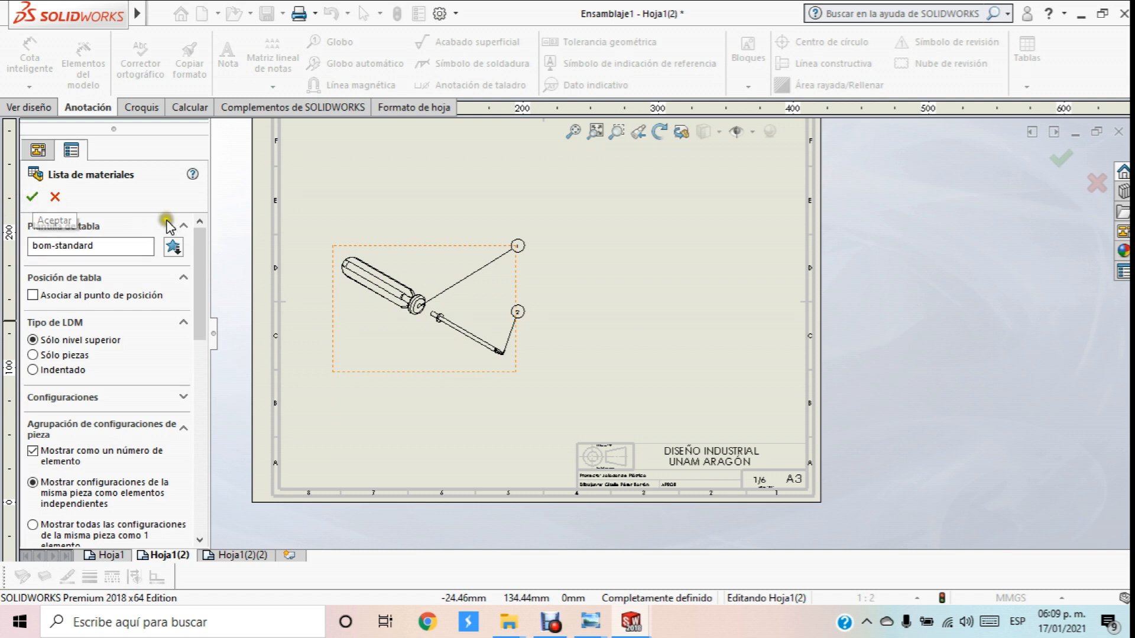
mouse_move(208, 250)
left_mouse_down()
mouse_move(197, 417)
mouse_move(219, 236)
left_mouse_up()
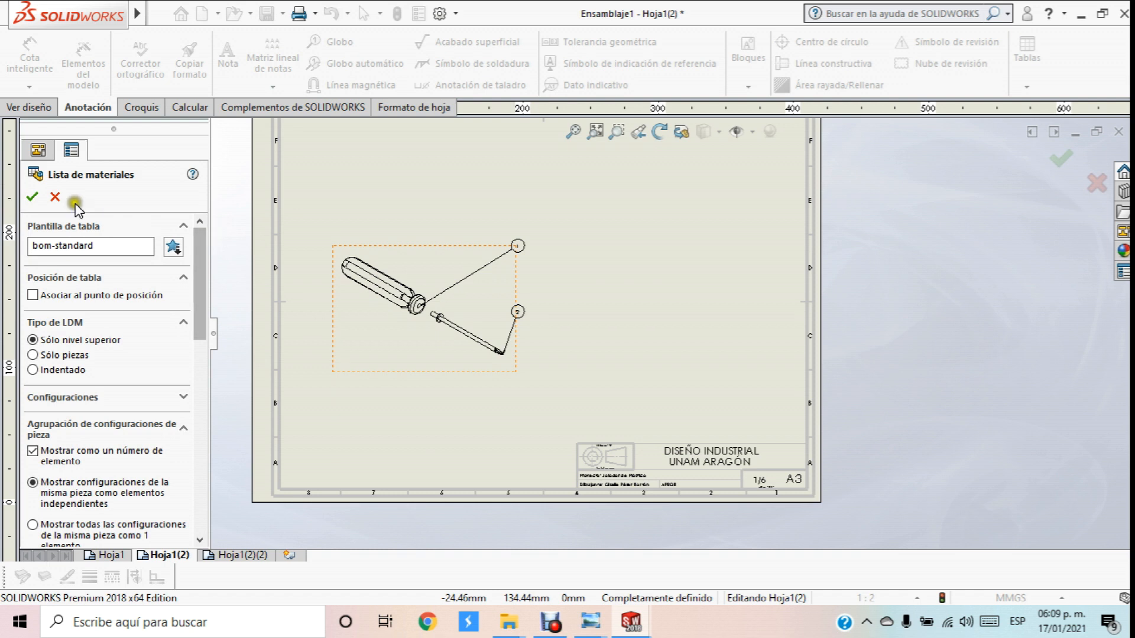
left_click(33, 196)
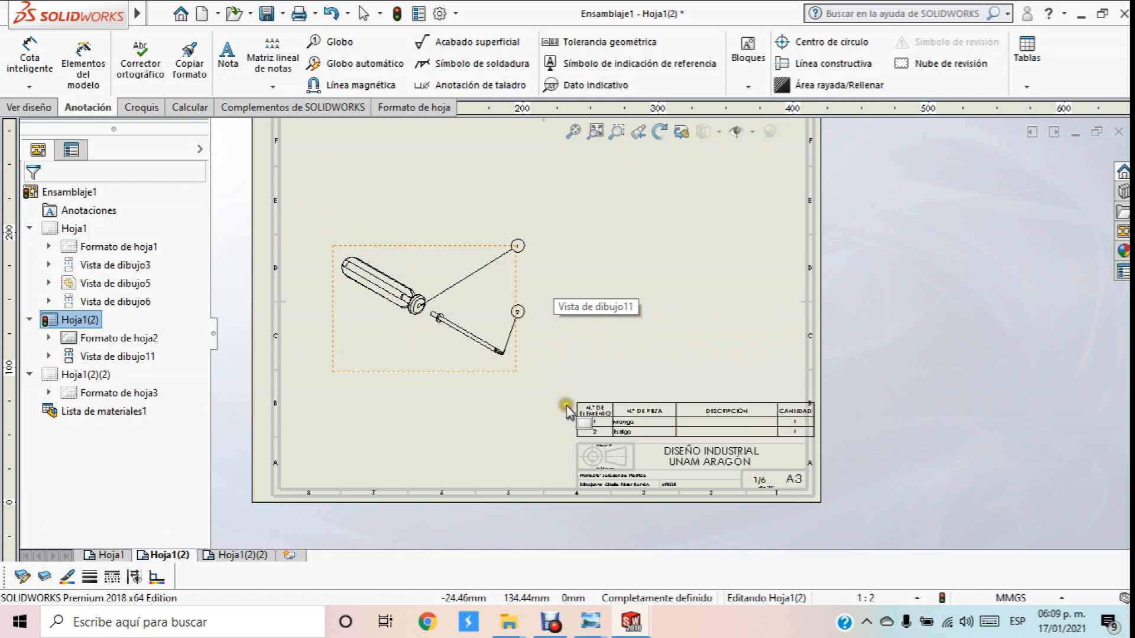
left_click(566, 412)
scroll(565, 412, "up", 5)
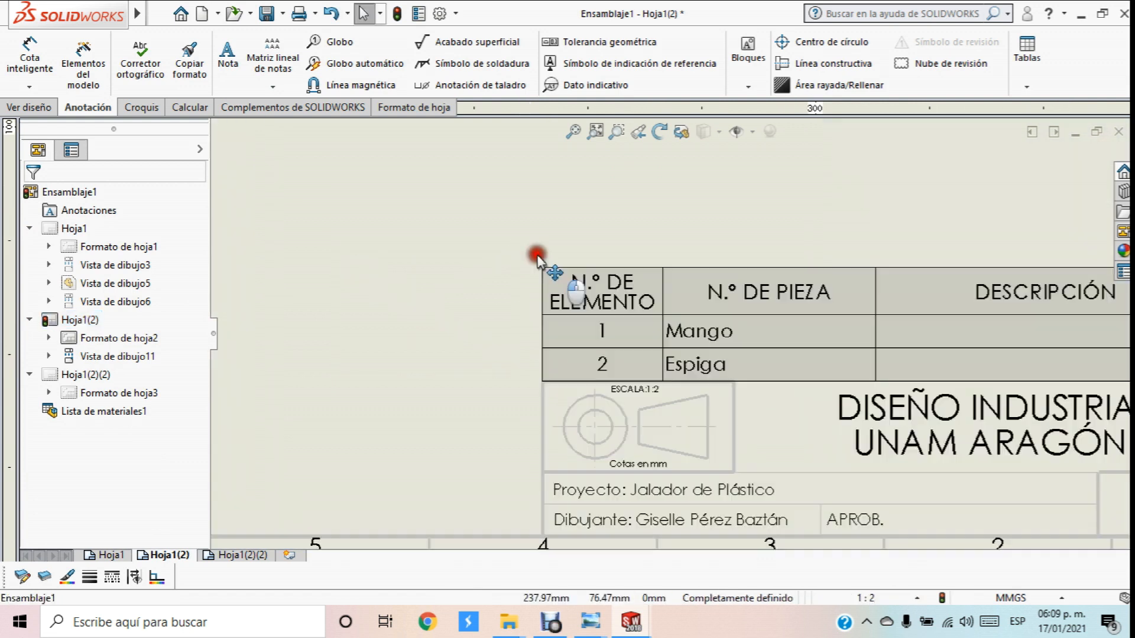
left_click(534, 255)
left_click(526, 203)
Narrow the DESCRIPCIÓN column of the bill of materials so the table fits the width of the title block
scroll(540, 220, "up", 5)
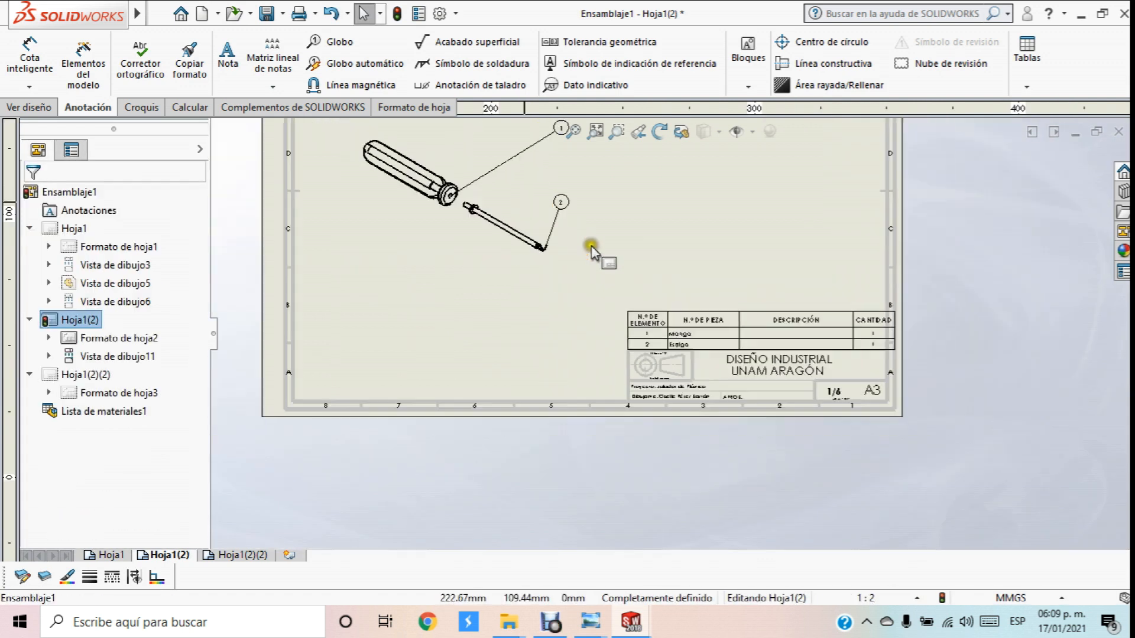
scroll(861, 354, "up", 2)
scroll(883, 340, "up", 3)
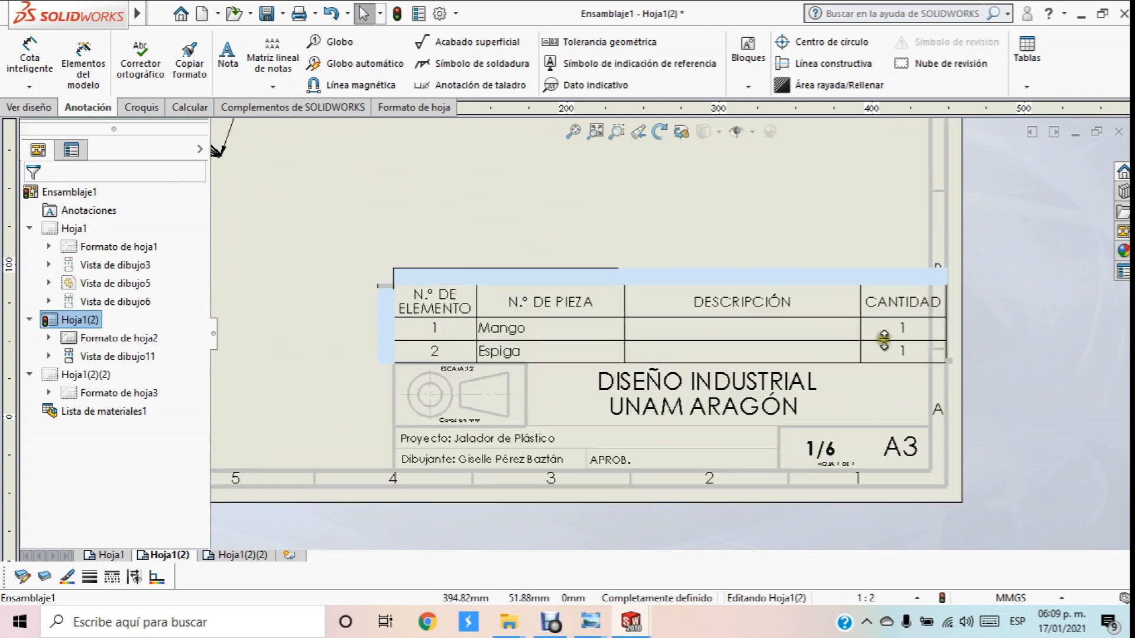
scroll(867, 331, "up", 1)
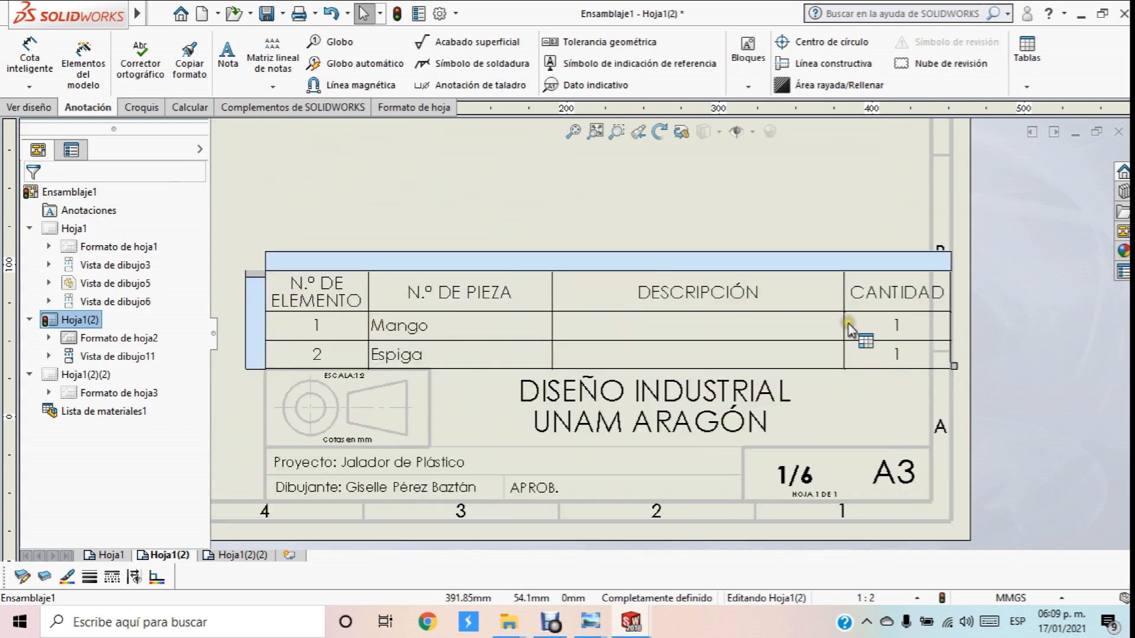
left_click_drag(833, 323, 823, 323)
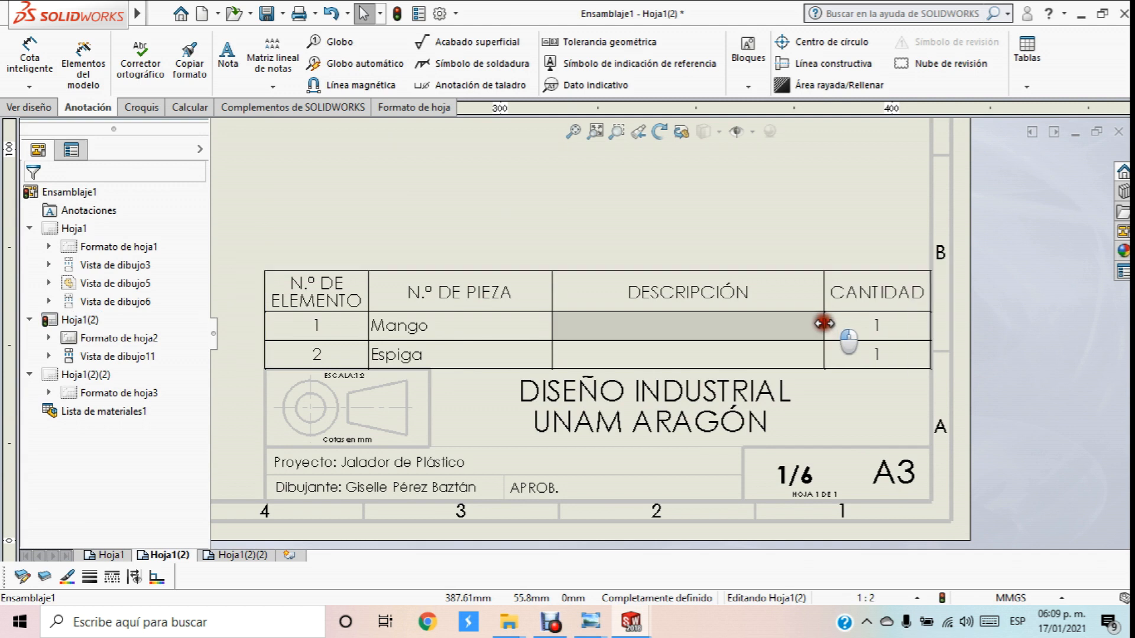
left_click(757, 204)
scroll(762, 209, "down", 3)
scroll(739, 259, "down", 2)
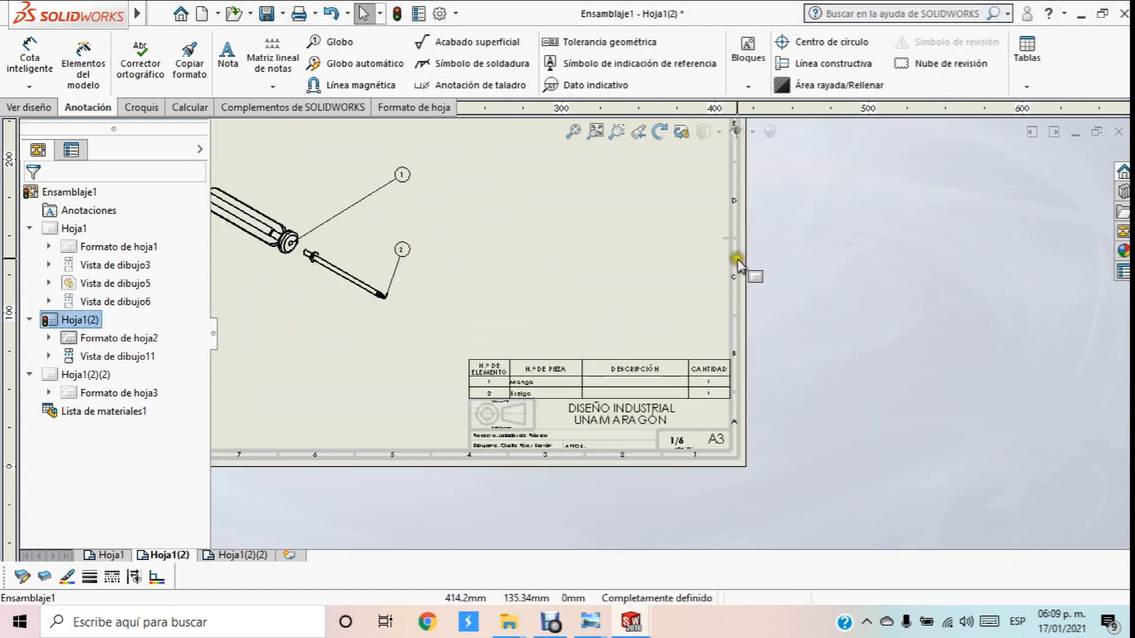
scroll(828, 349, "up", 4)
scroll(605, 280, "down", 6)
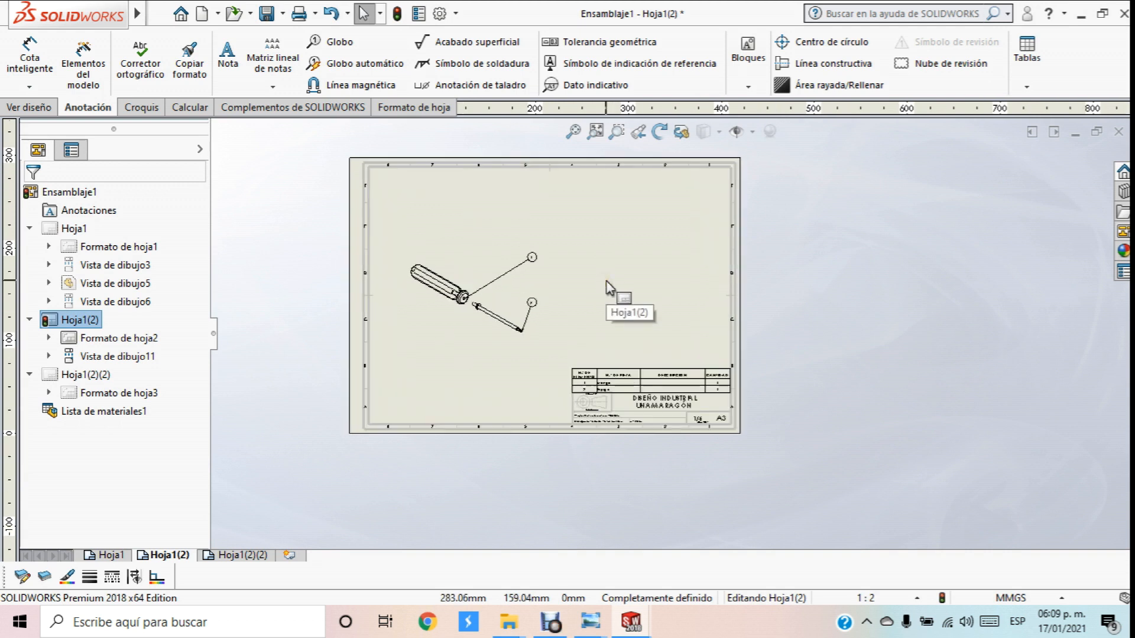
scroll(606, 281, "up", 4)
scroll(604, 293, "down", 1)
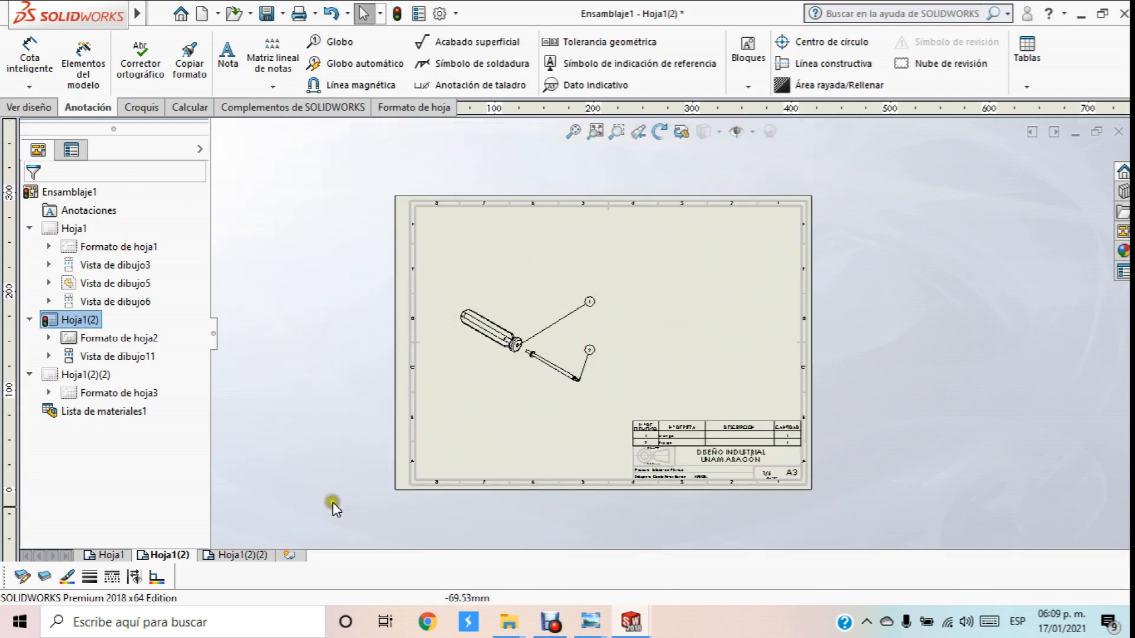
Move the blank sheet Hoja1(2)(2) ahead of the exploded-view sheet Hoja1(2) in the sheet order
left_click(247, 555)
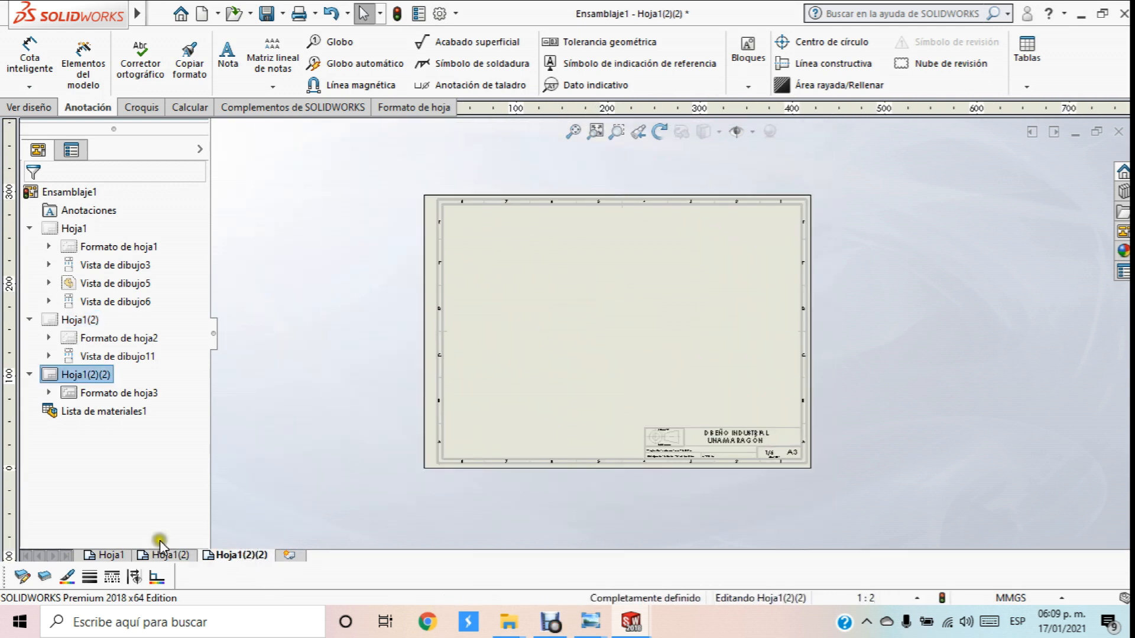
scroll(677, 261, "down", 2)
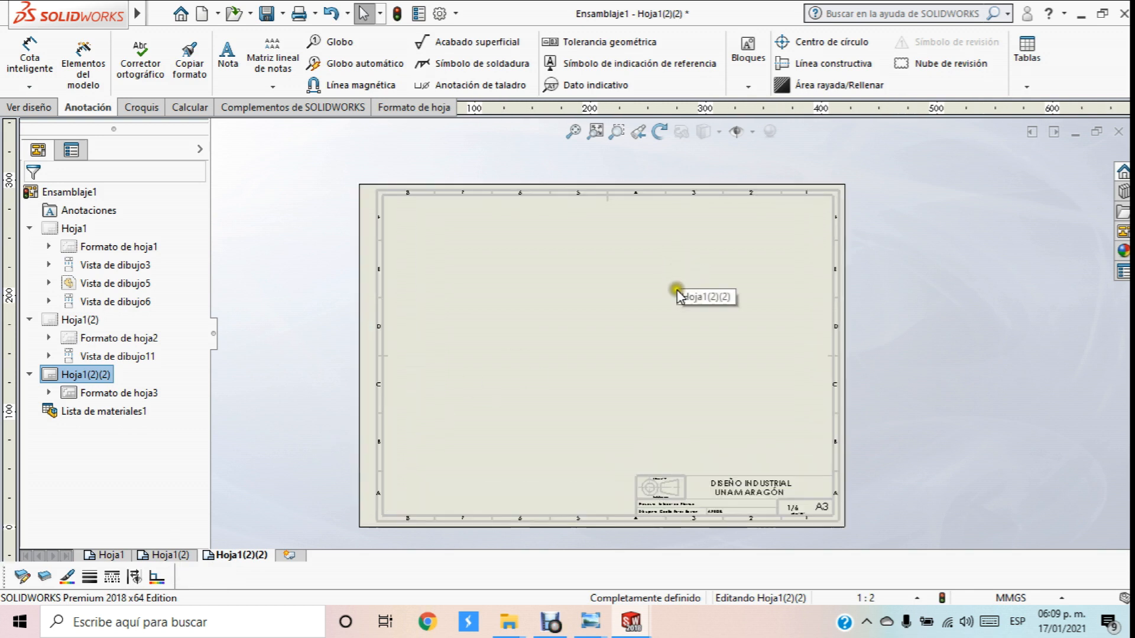
left_click_drag(246, 561, 197, 554)
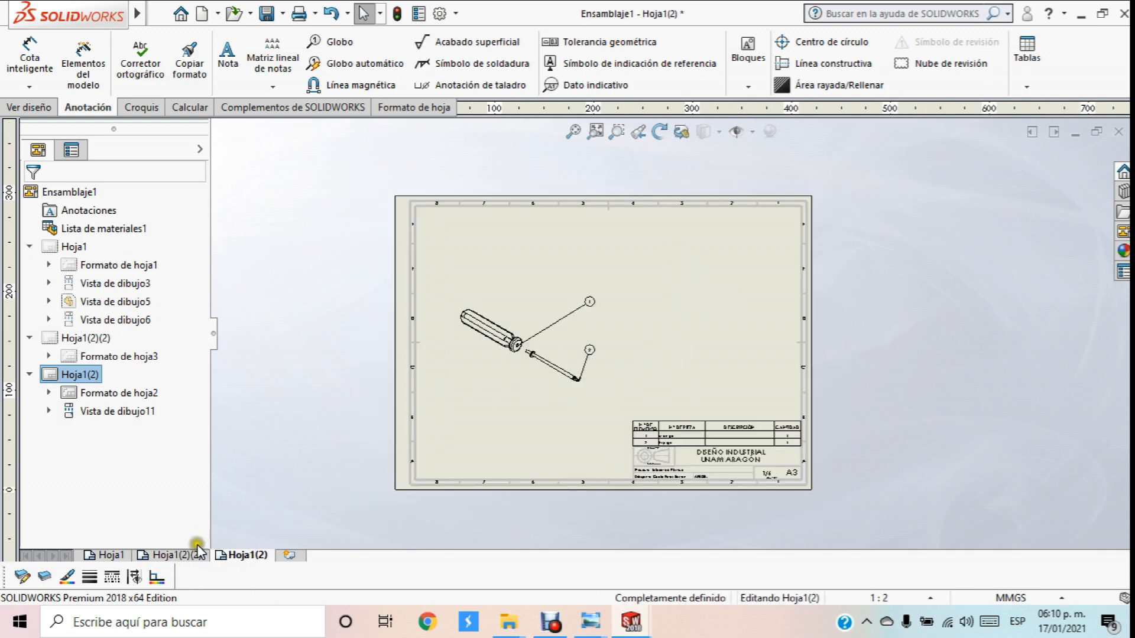
Insert a front model view of Ensamblaje1.SLDASM on sheet Hoja1(2)(2), without adding any projected views
left_click(175, 556)
left_click(385, 432)
left_click(600, 365)
key("f")
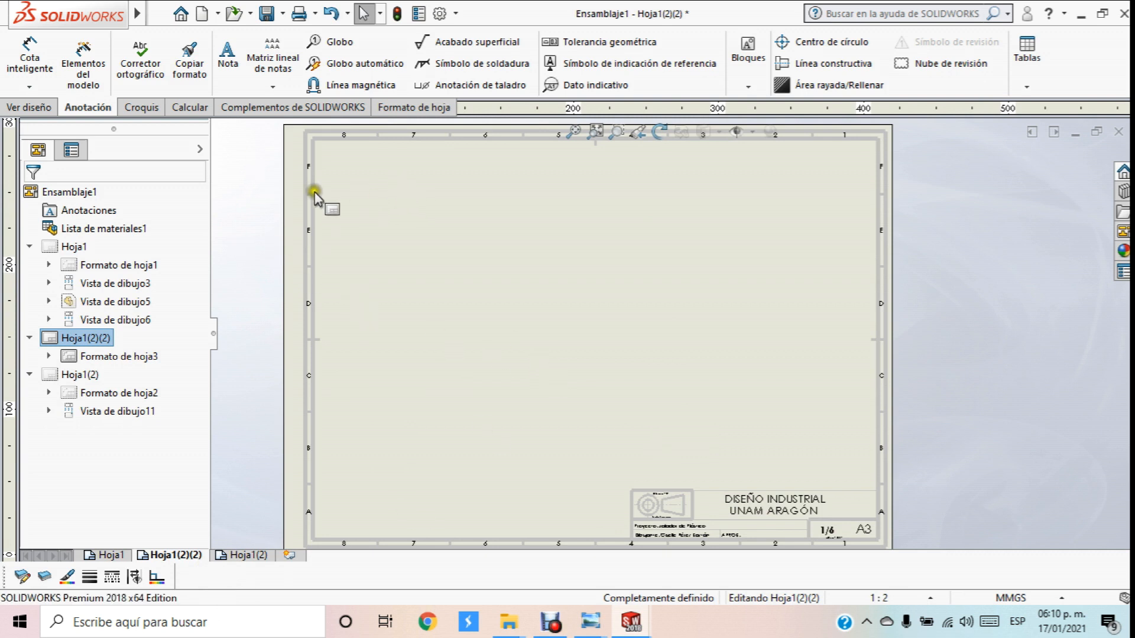
left_click(30, 107)
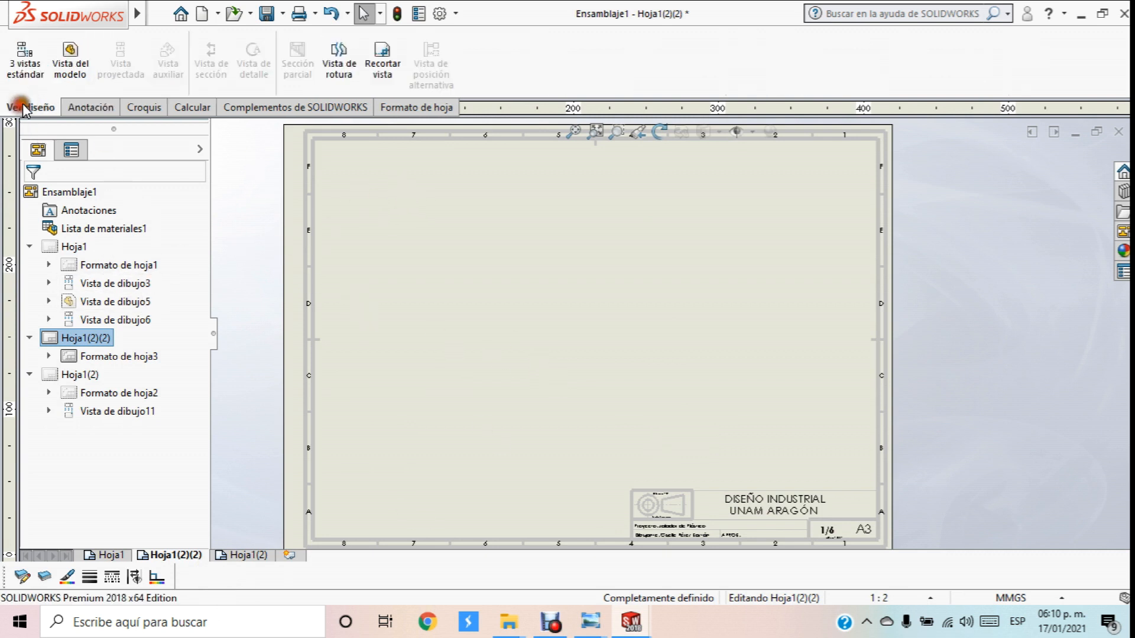
left_click(59, 71)
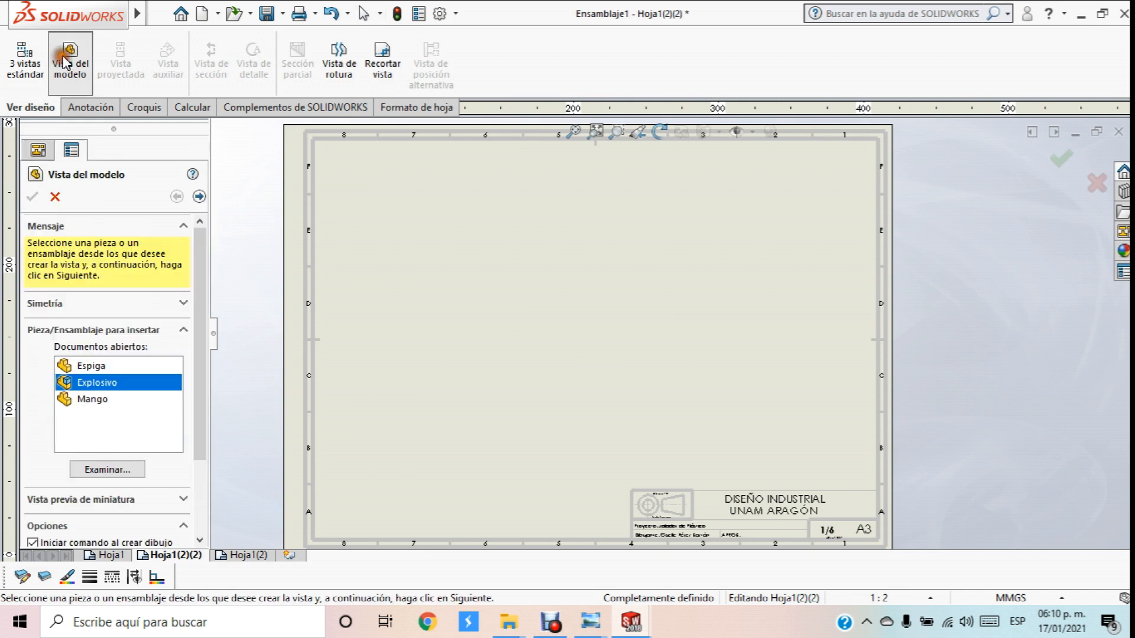
left_click(88, 399)
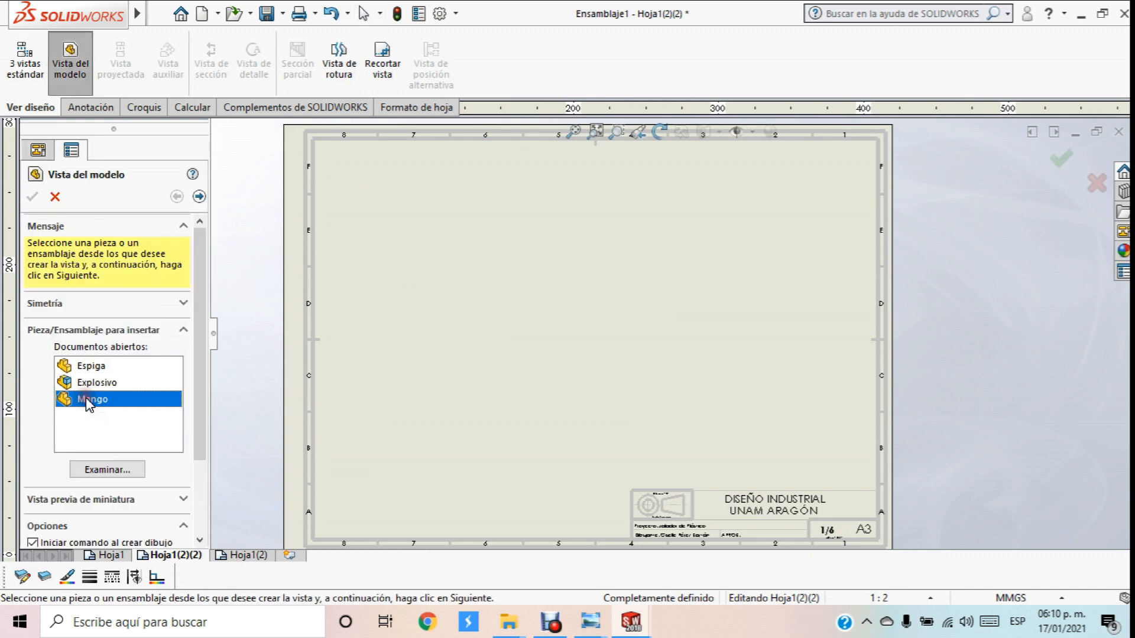
left_click(106, 469)
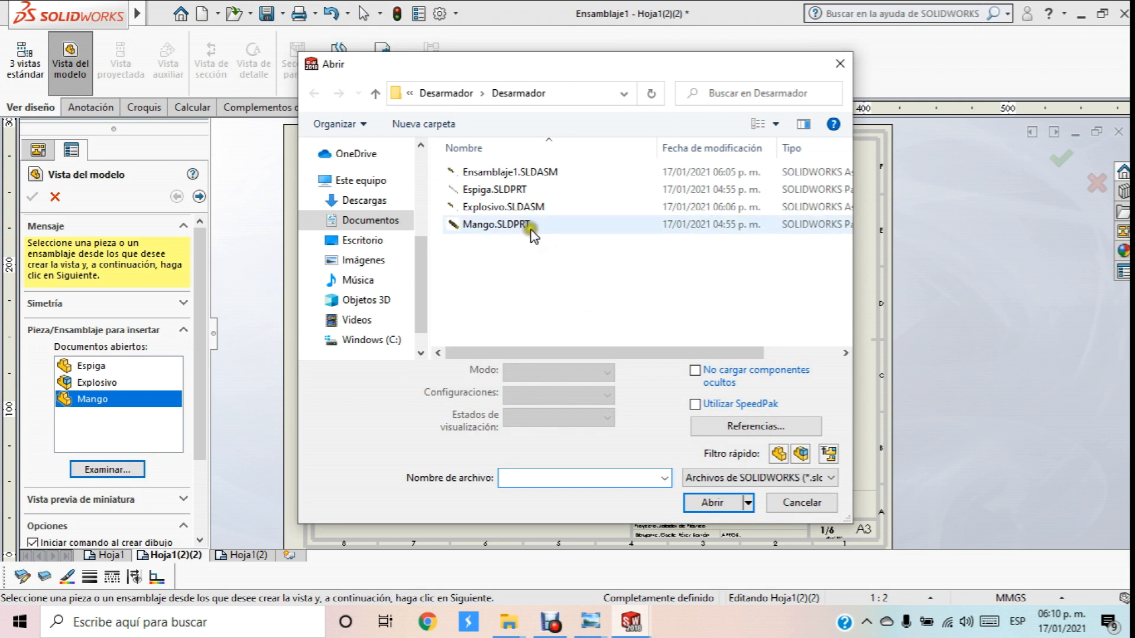
double_click(516, 172)
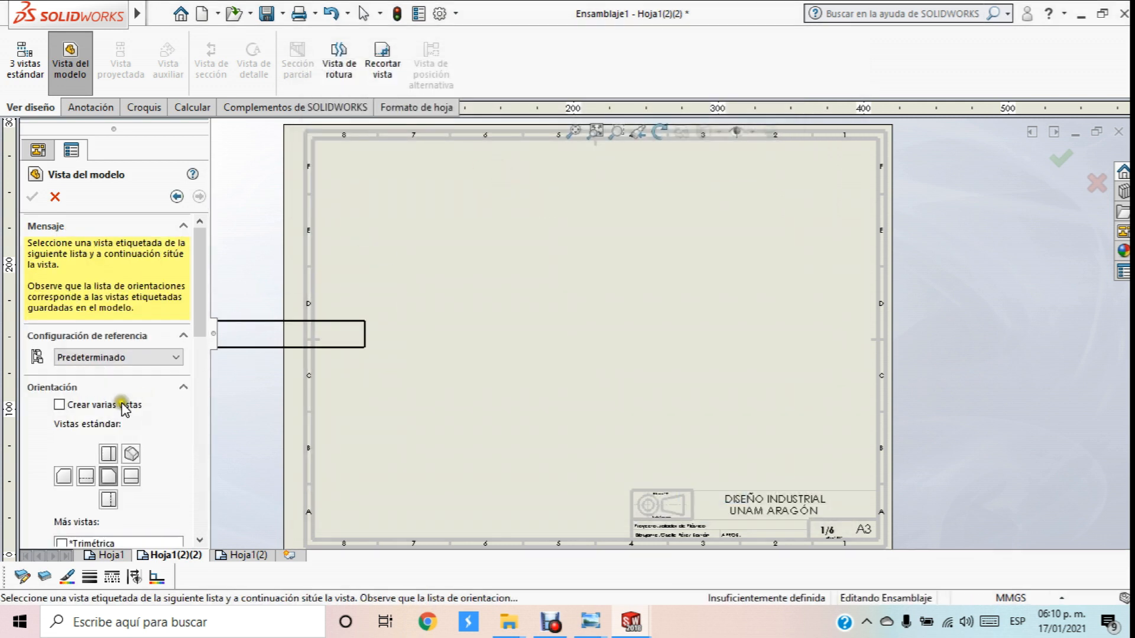
left_click(498, 303)
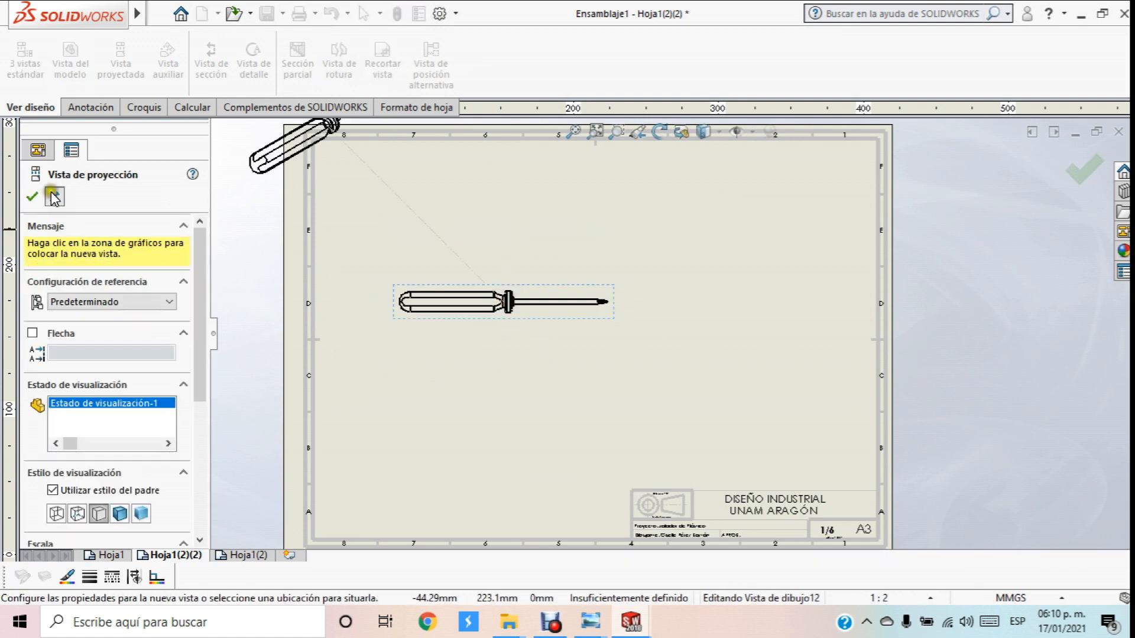
left_click(33, 196)
Create section view D-D with a horizontal cutting line through the screwdriver's axis, placing it below the front view
left_click(211, 62)
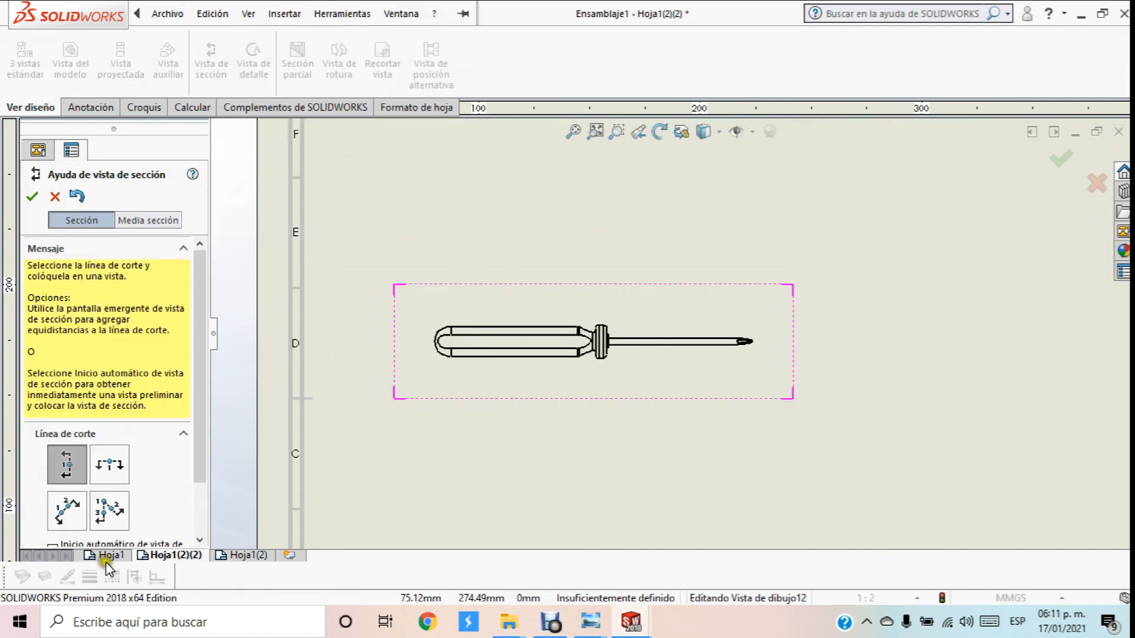
left_click(111, 473)
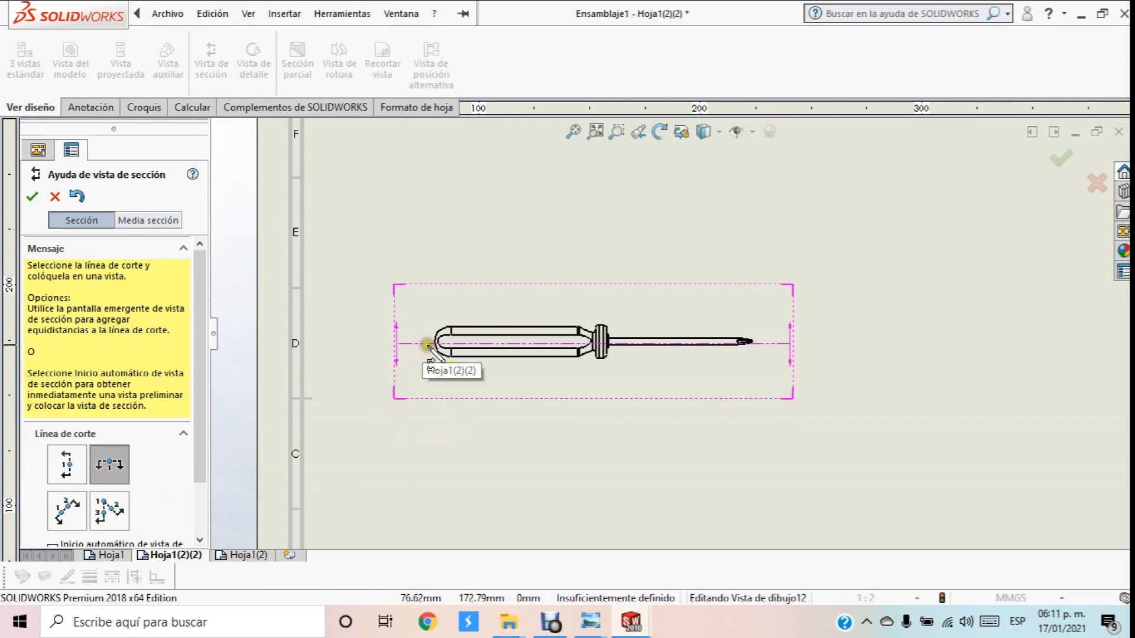
scroll(428, 348, "down", 3)
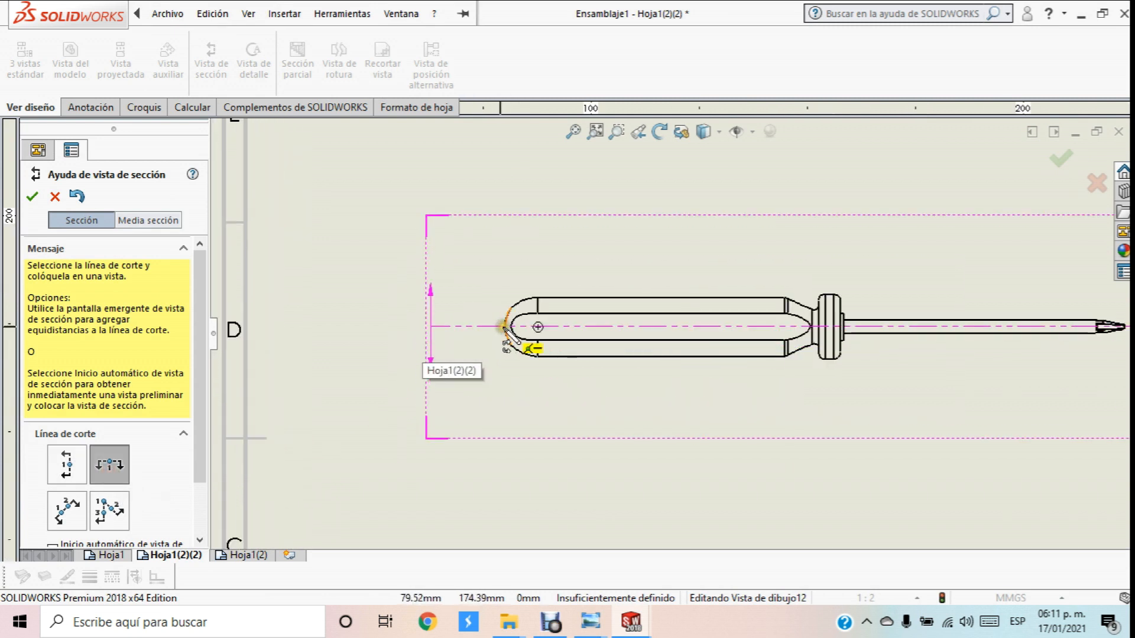
left_click(467, 345)
scroll(467, 346, "up", 3)
left_click(655, 303)
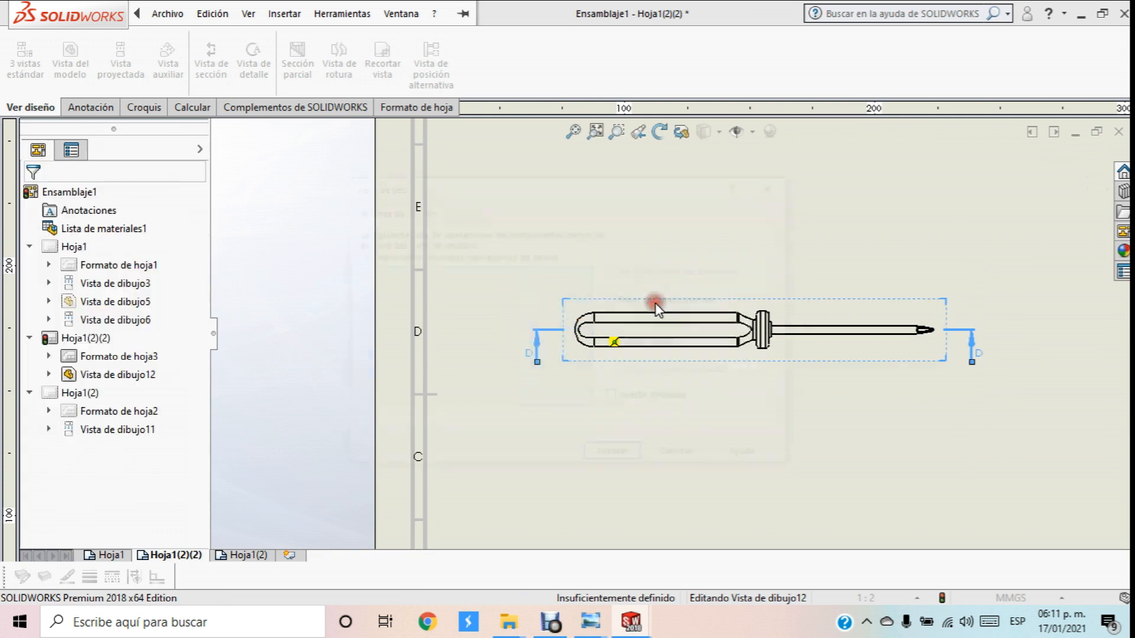
left_click(615, 459)
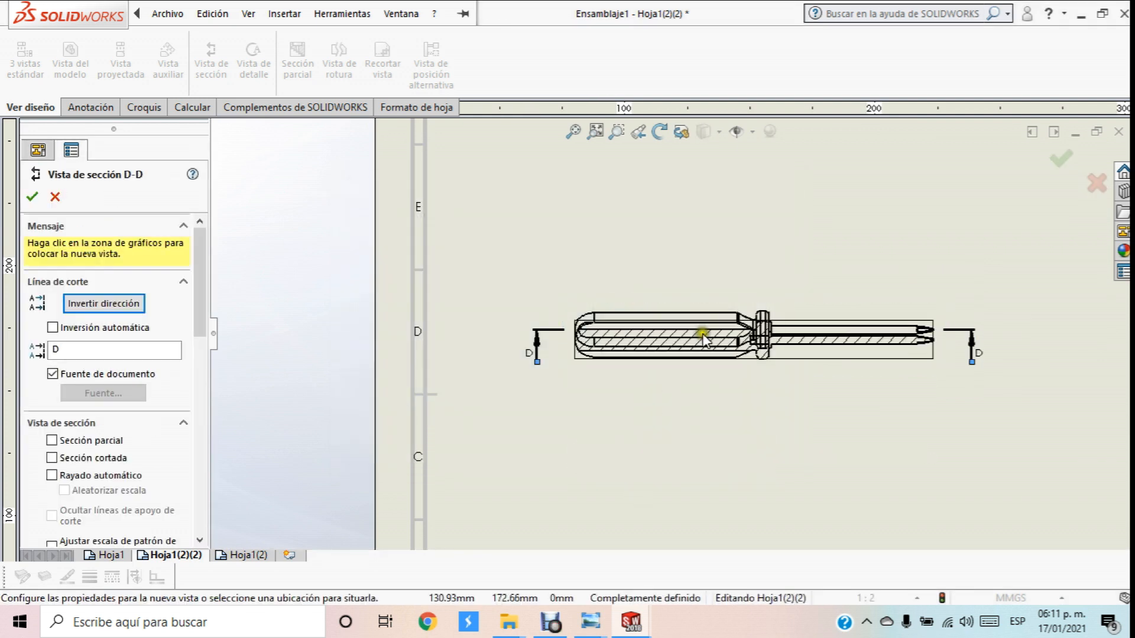
scroll(700, 281, "up", 3)
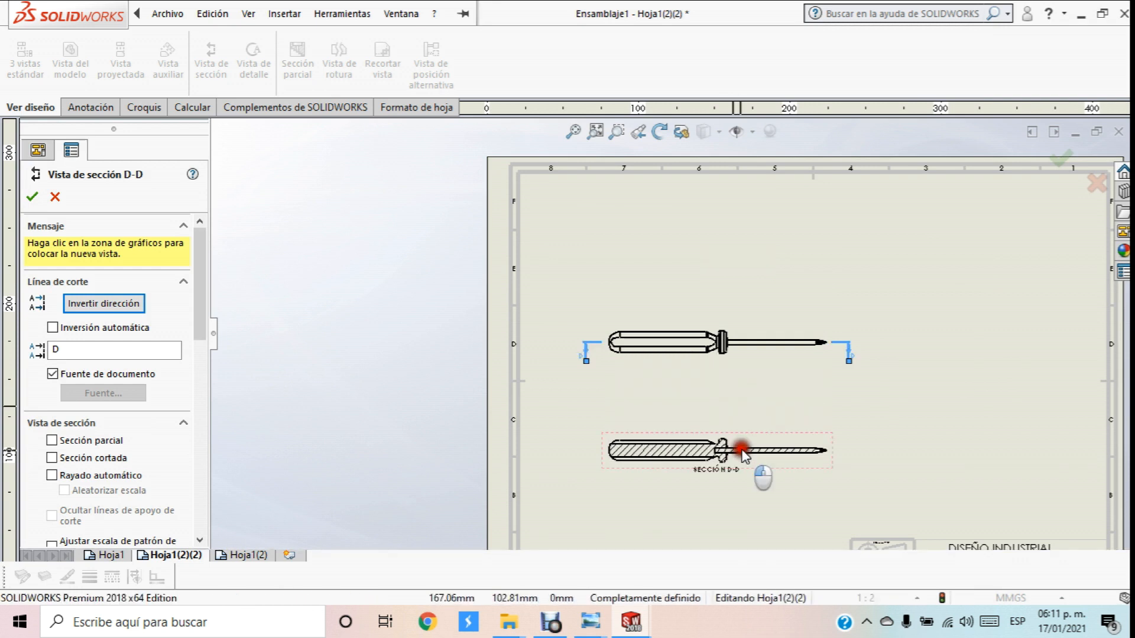
left_click(742, 455)
scroll(793, 439, "up", 1)
scroll(725, 355, "up", 3)
scroll(753, 372, "down", 3)
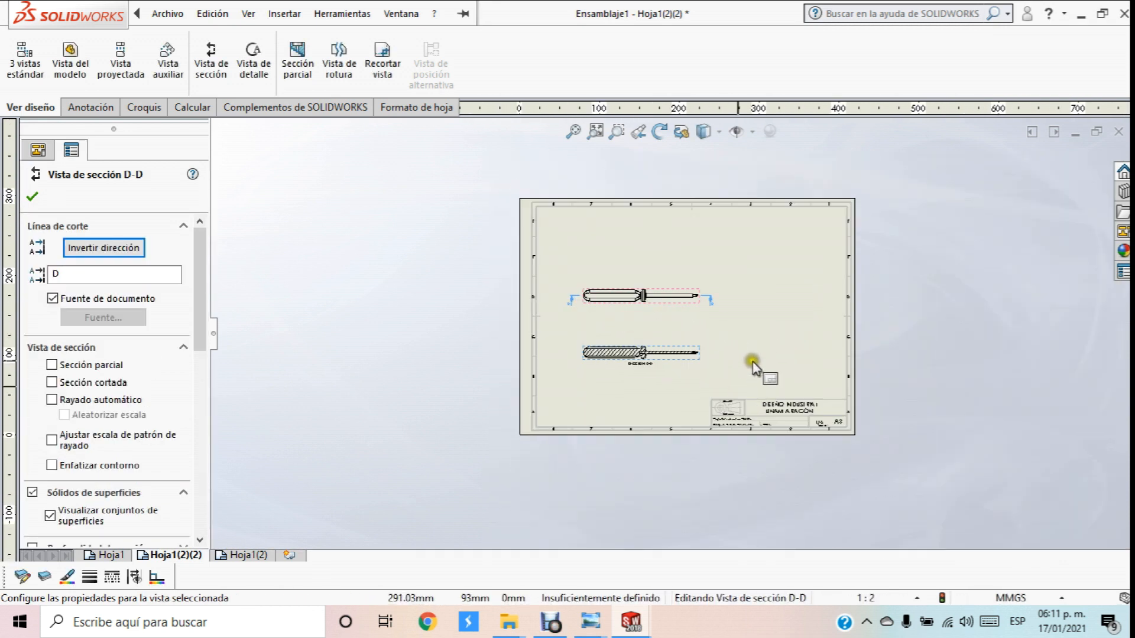
left_click(32, 197)
Reposition the front view and section D-D higher on the sheet
left_click_drag(658, 260, 658, 199)
left_click_drag(659, 346, 670, 307)
left_click(32, 196)
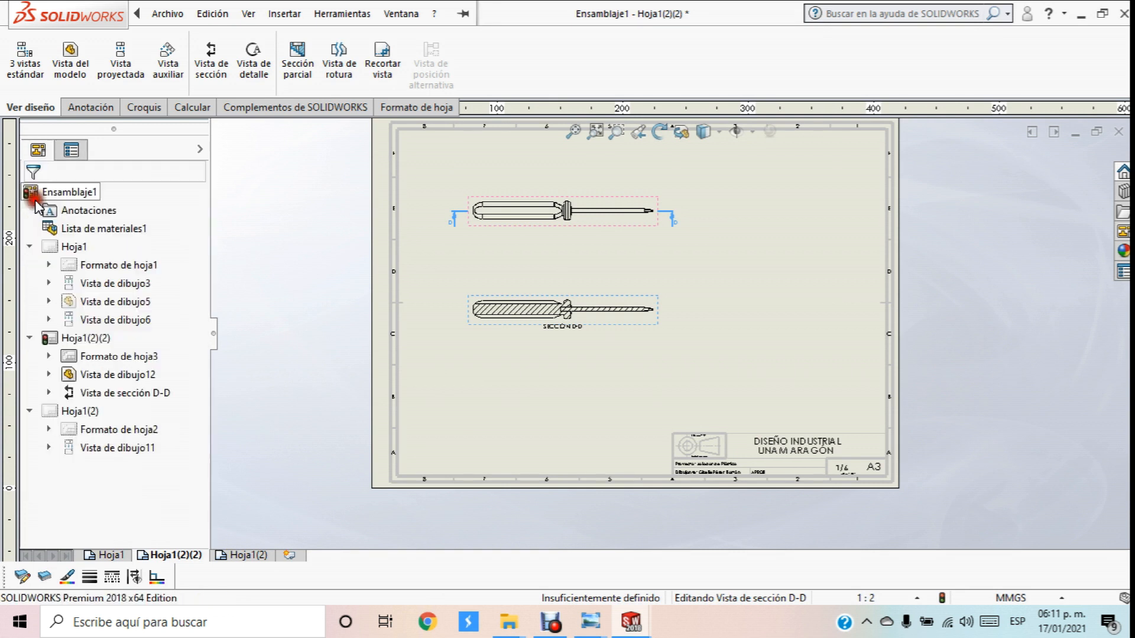
Create detail view E around the handle-to-shank joint of section D-D and place it in the sheet's upper right corner
left_click(253, 60)
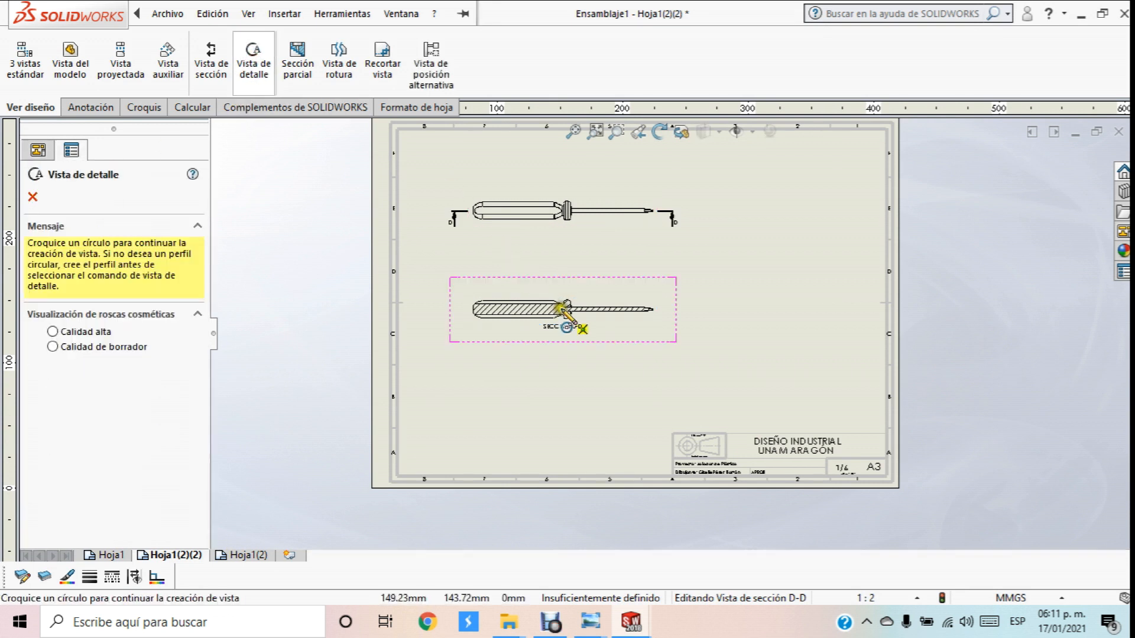
left_click_drag(560, 308, 566, 282)
left_click(566, 283)
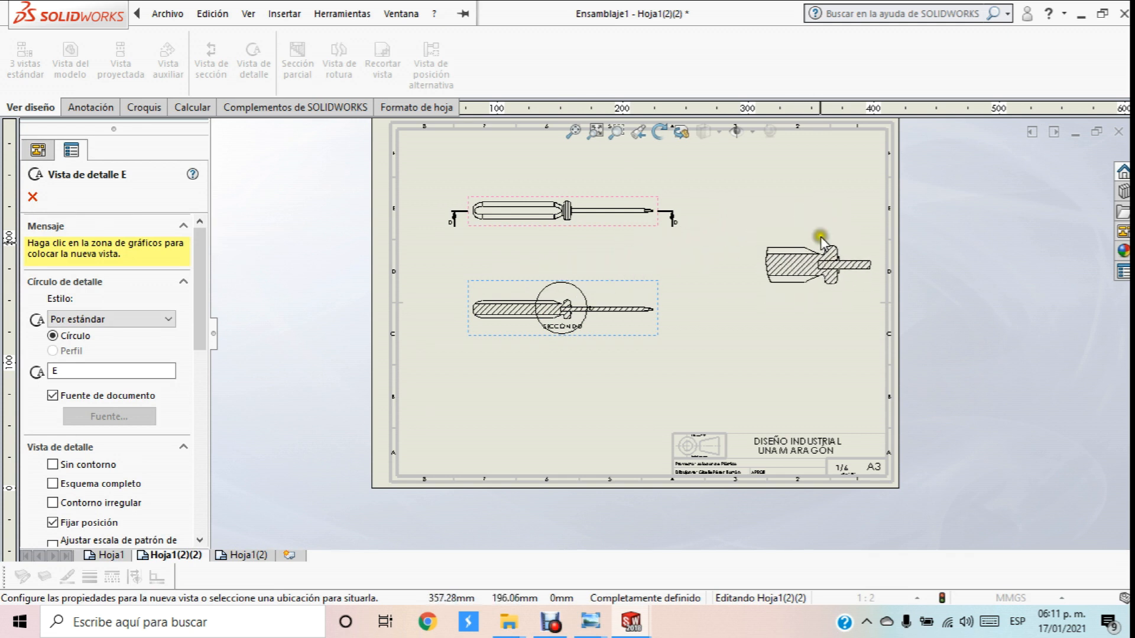
left_click(814, 179)
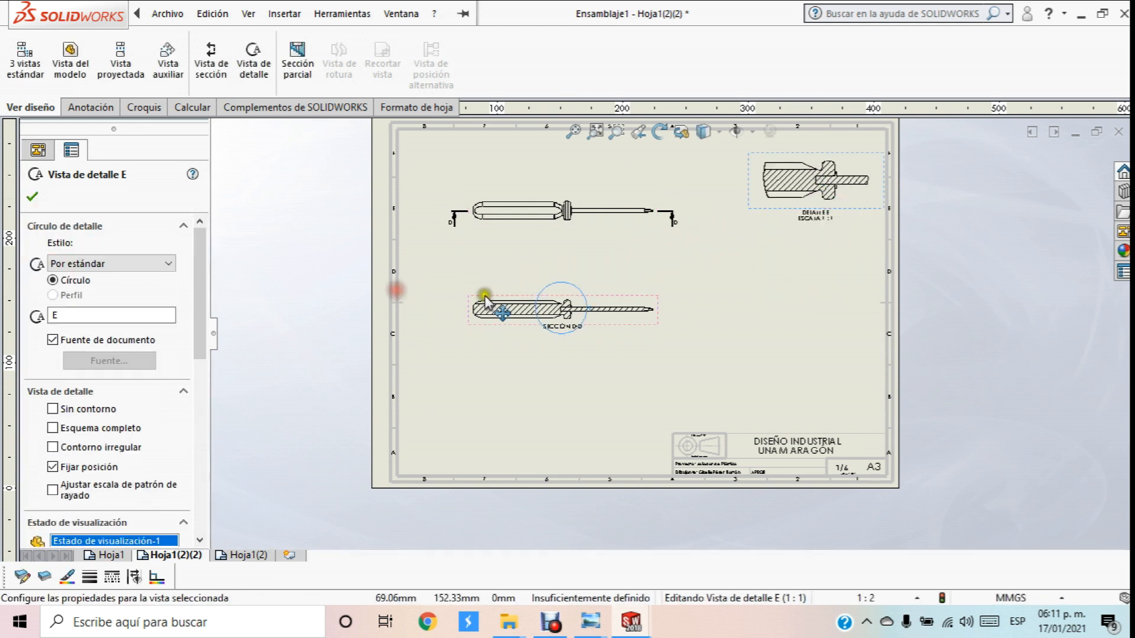
scroll(819, 226, "down", 1)
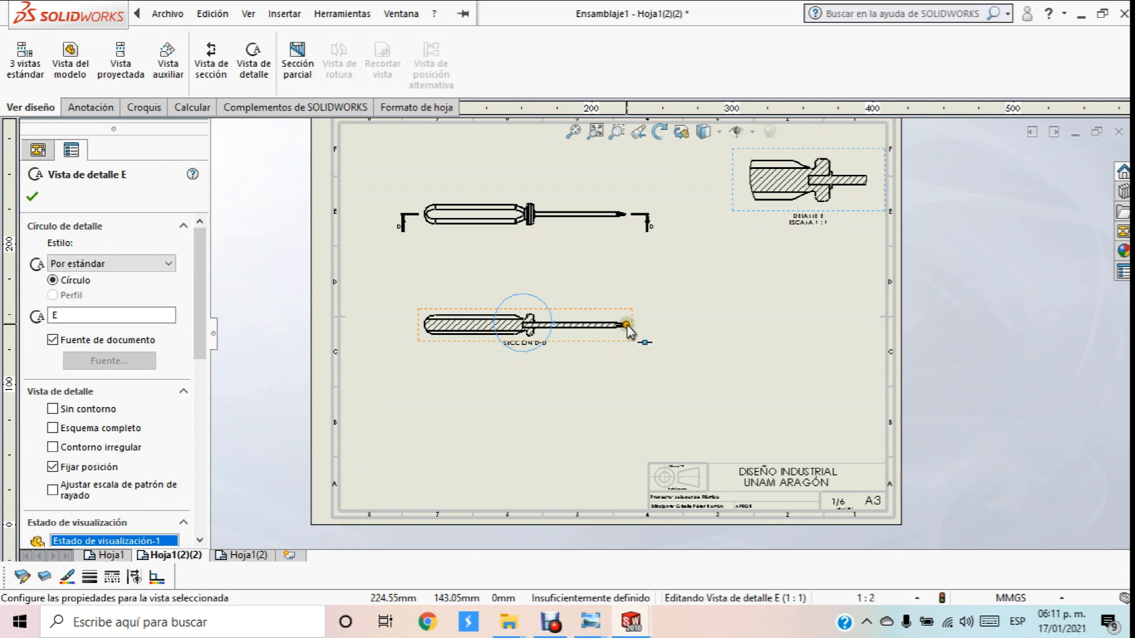
left_click(631, 324)
left_click(696, 277)
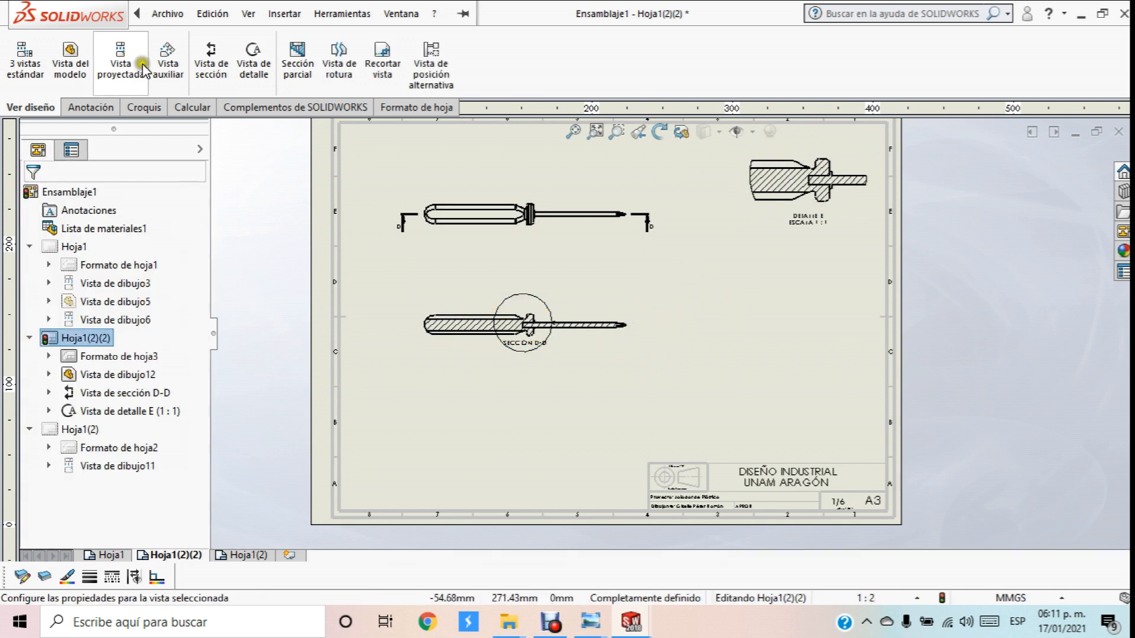
Create detail view F around the shank tip of section D-D and place it below detail E
left_click(260, 74)
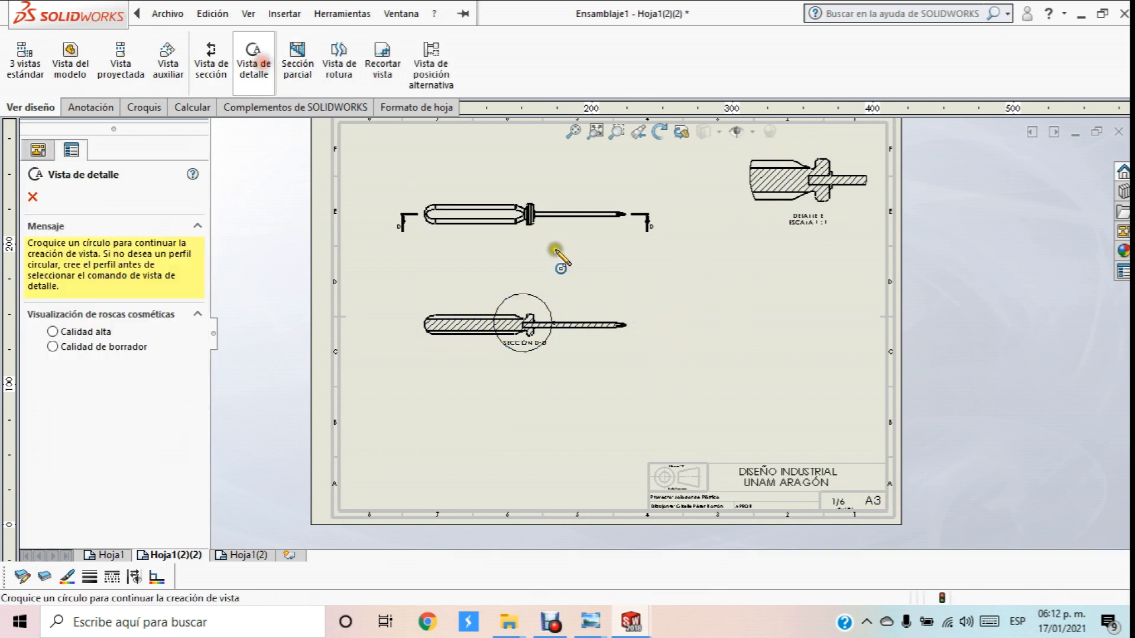
left_click(625, 325)
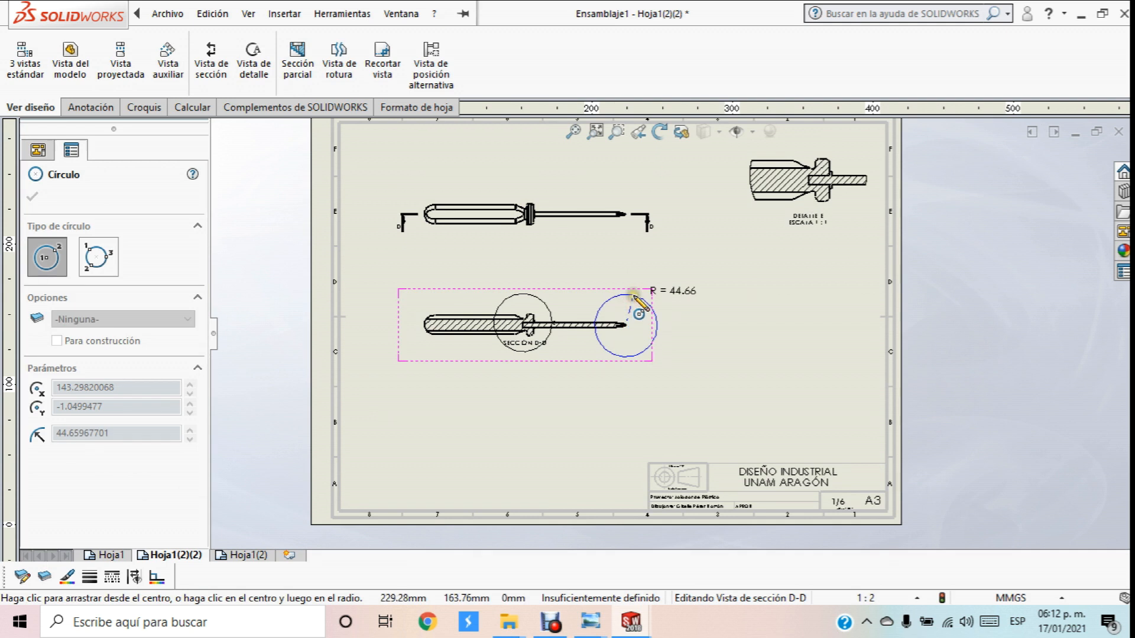
left_click(640, 297)
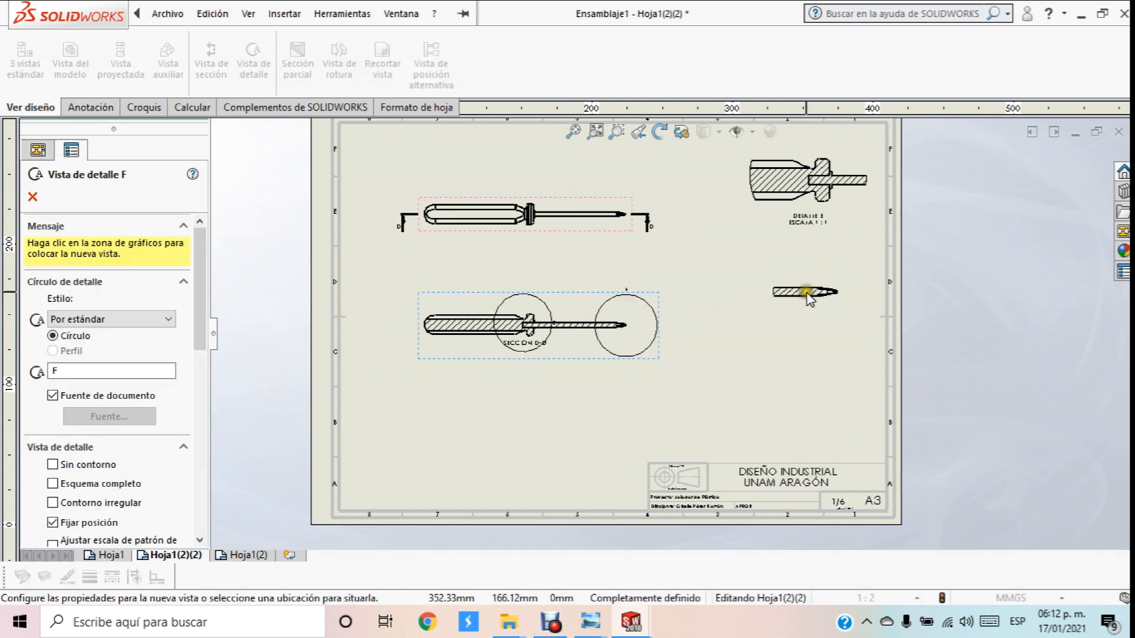
left_click(807, 300)
left_click(36, 193)
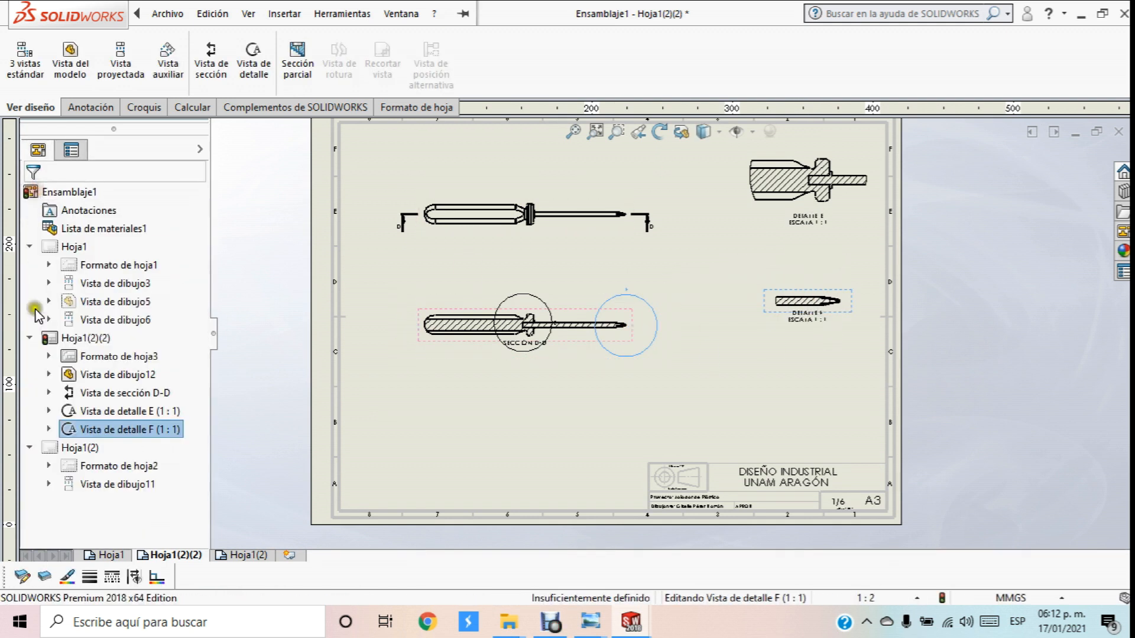
Review the drawing sheets Hoja1, Hoja1(2)(2) and Hoja1(2) before printing
left_click(112, 554)
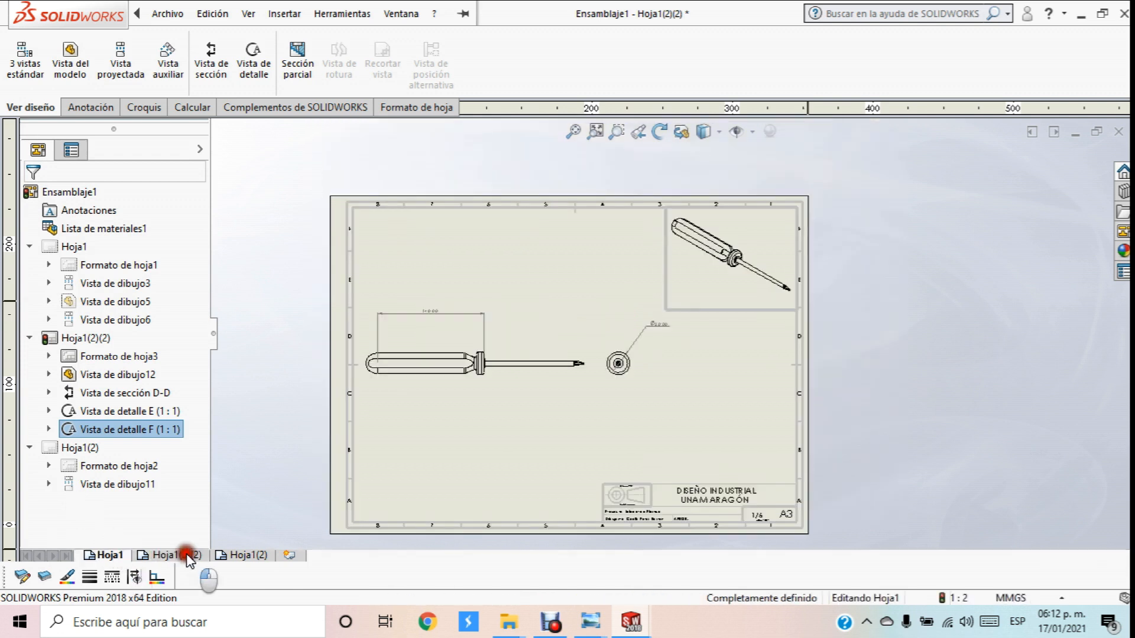
left_click(187, 555)
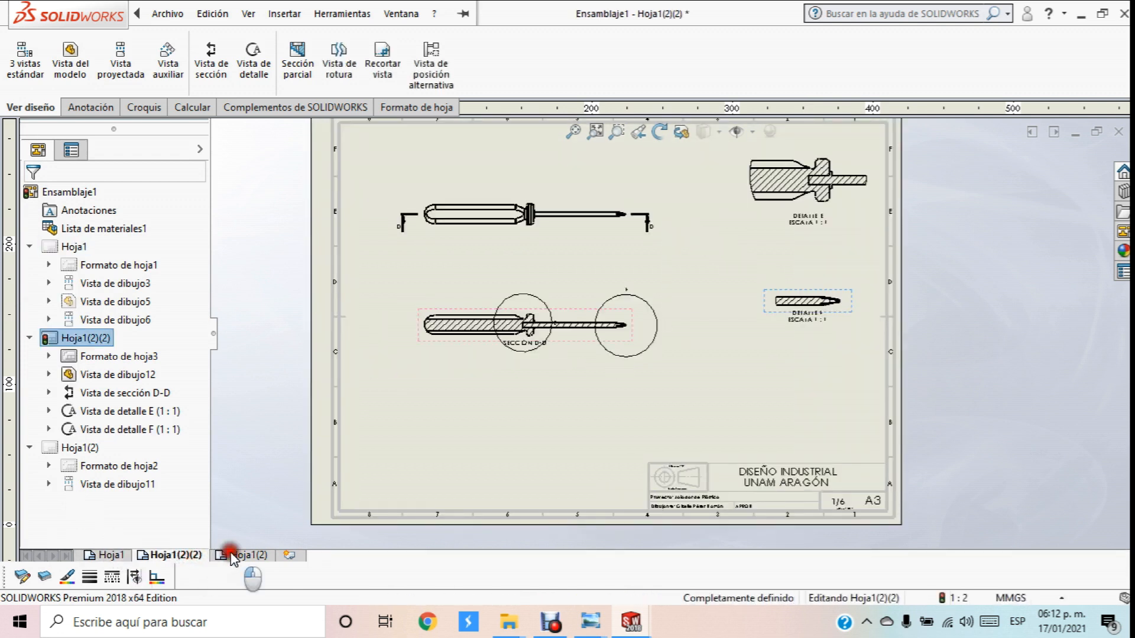
left_click(231, 556)
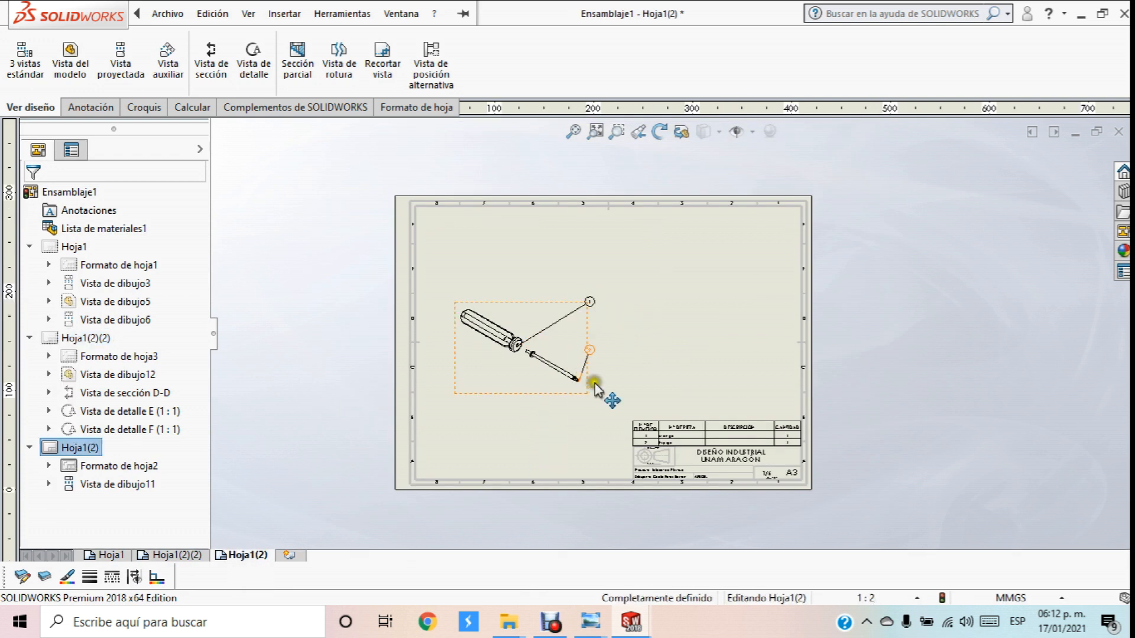
scroll(650, 414, "down", 2)
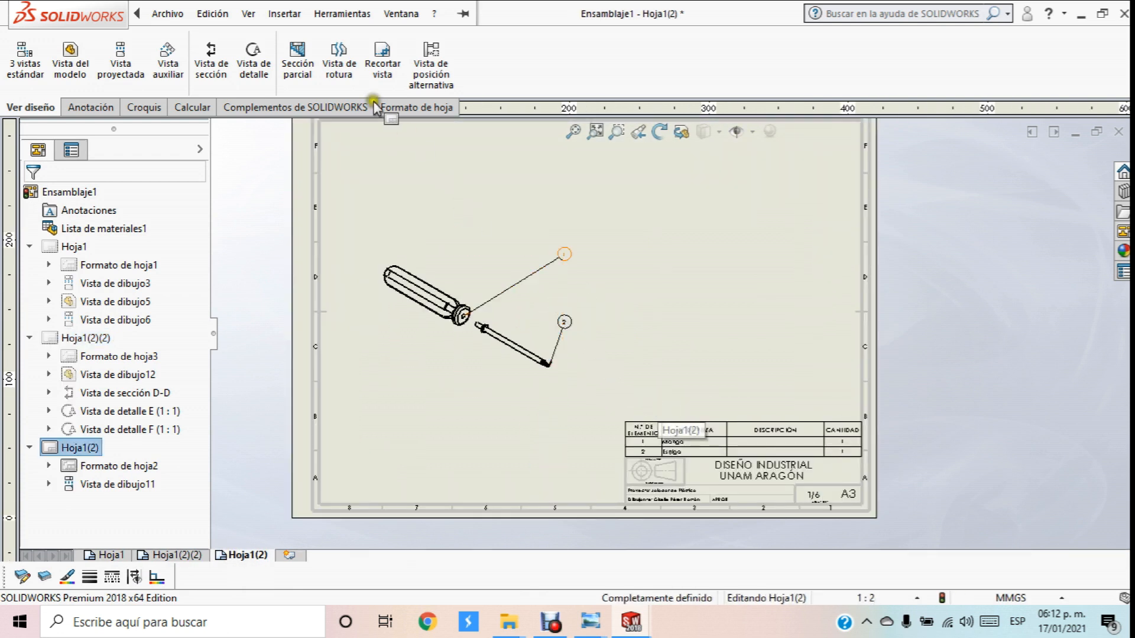
Check the Adobe PDF printer properties and preview the printout with all sheets selected
left_click(248, 13)
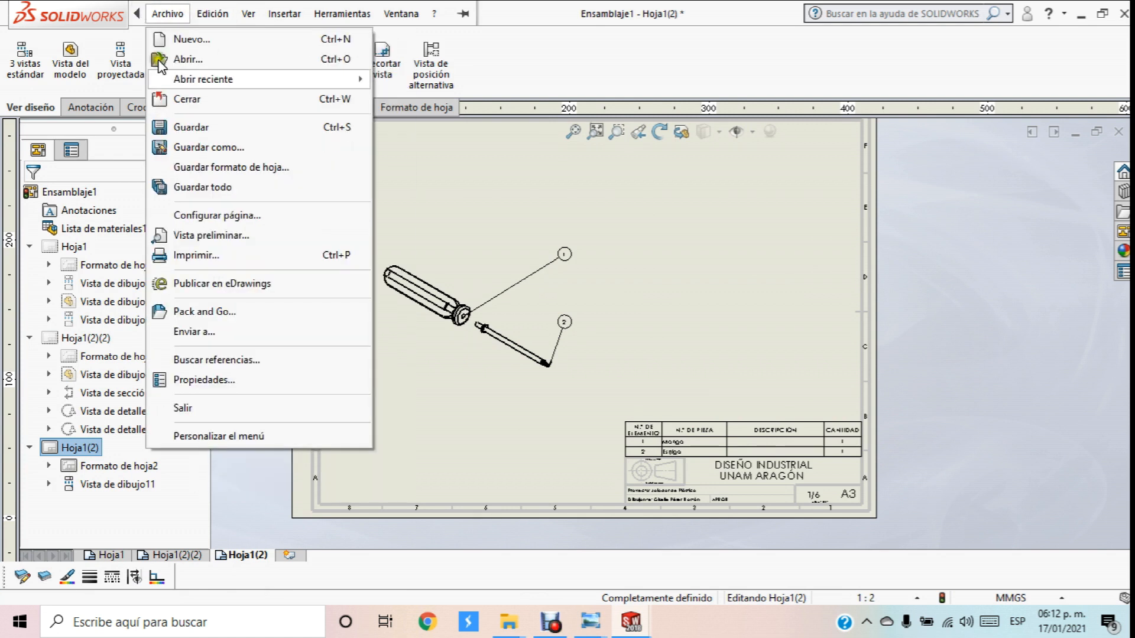
left_click(196, 256)
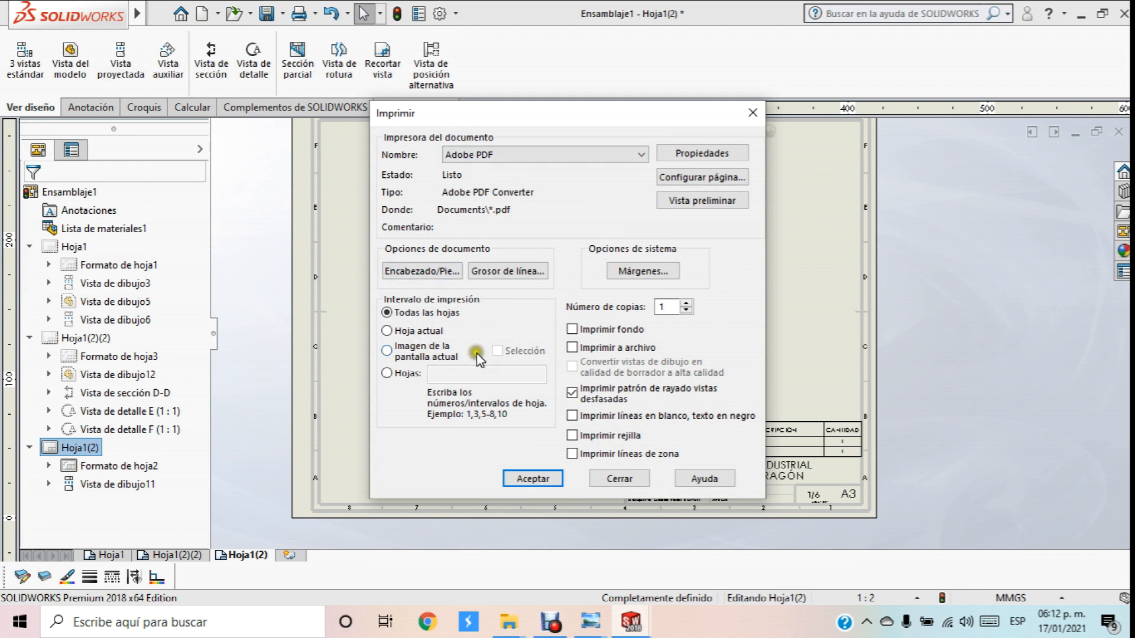
left_click(718, 155)
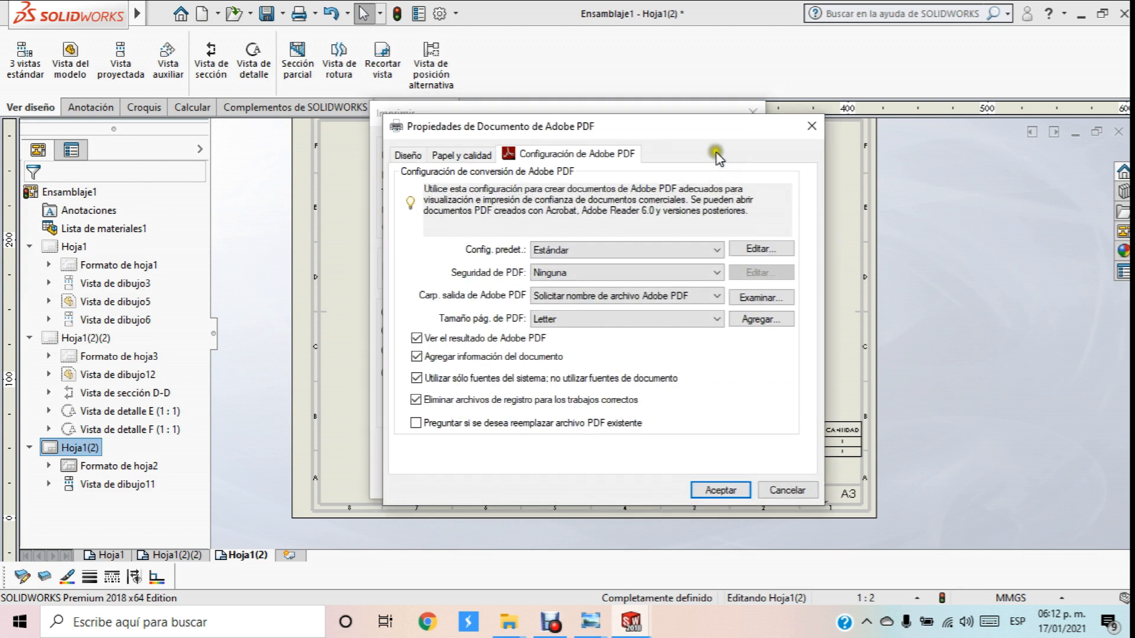
left_click(721, 490)
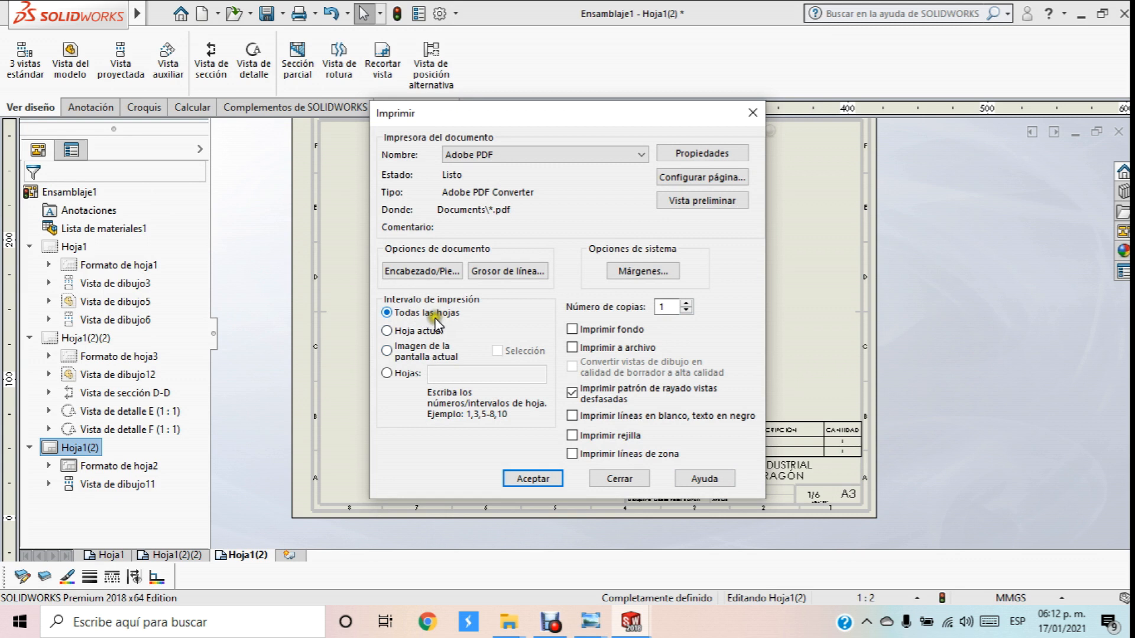
left_click(715, 201)
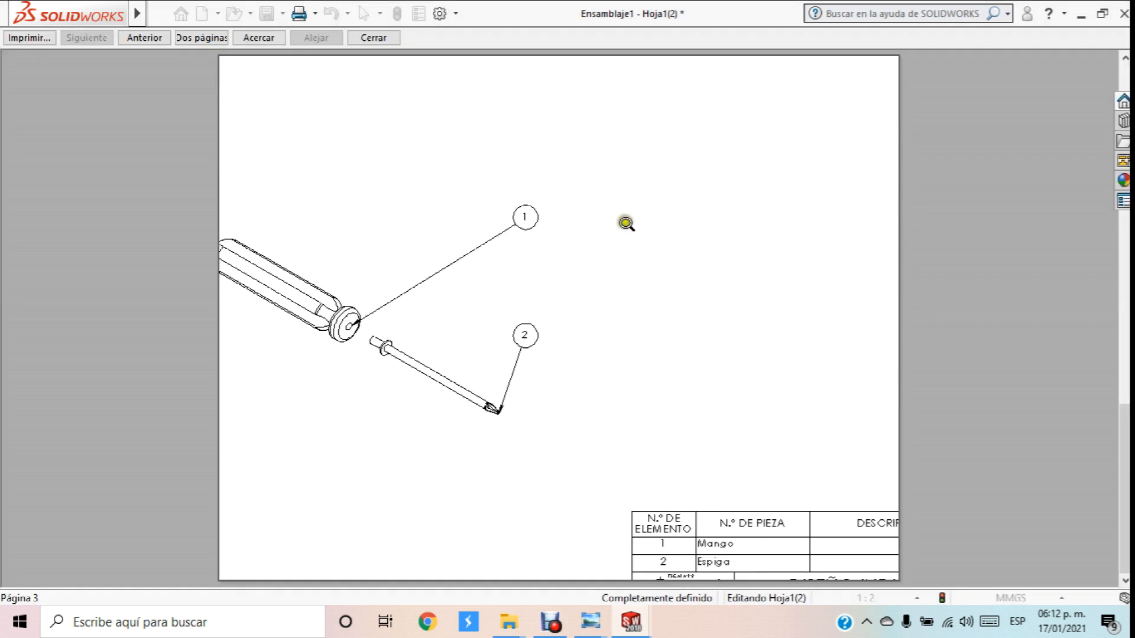
left_click(379, 40)
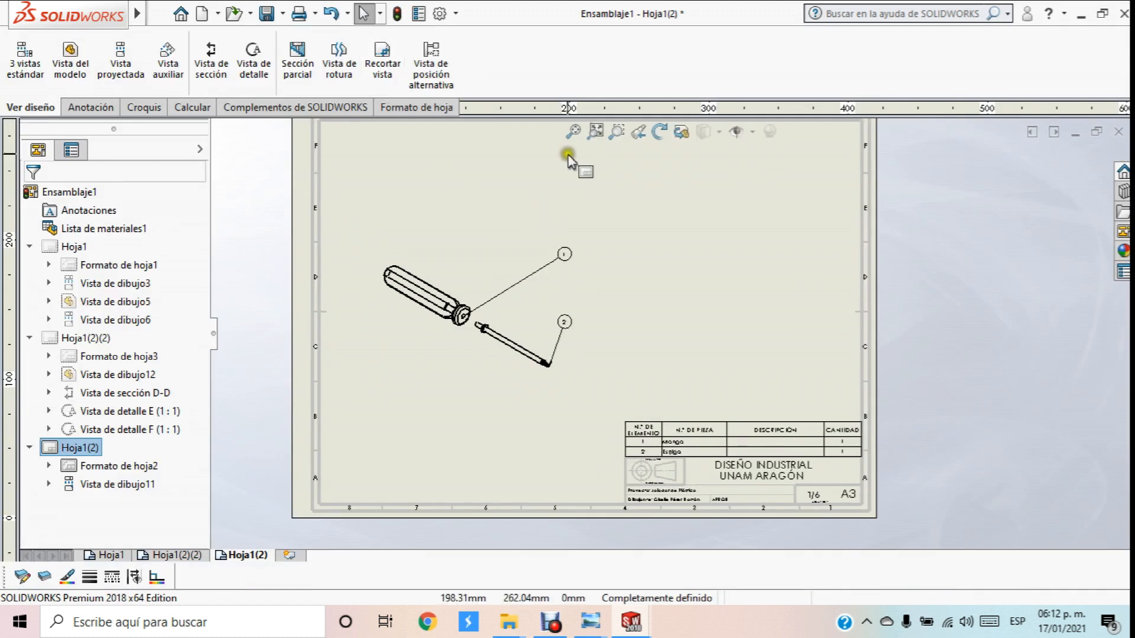
Set the print page setup scale to fit the Letter landscape paper and preview the result
left_click(299, 13)
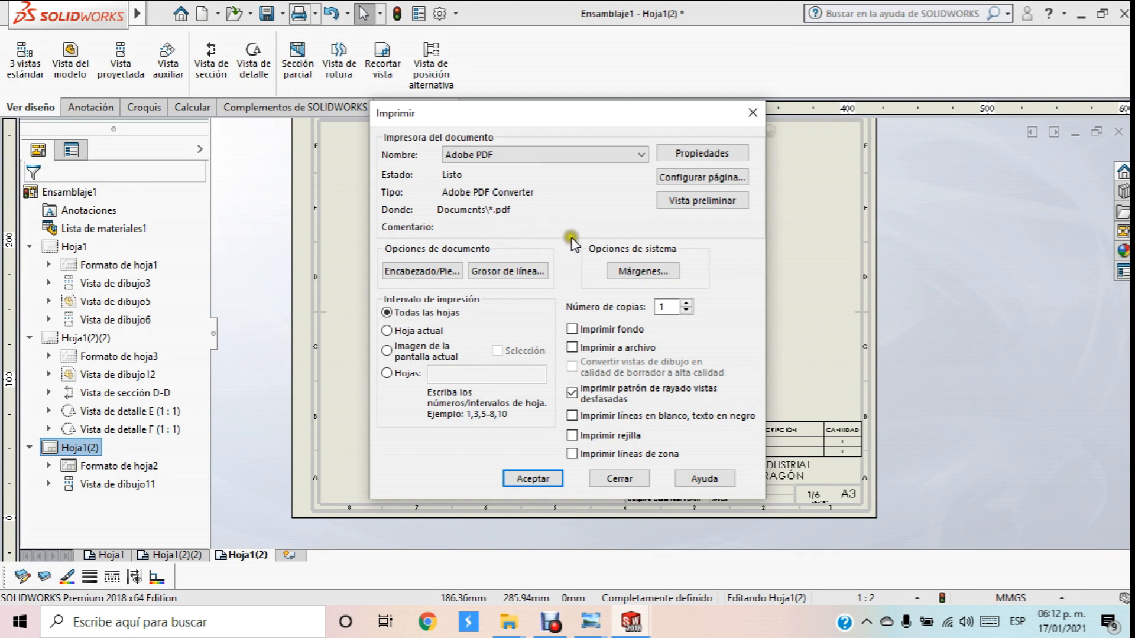
left_click(678, 180)
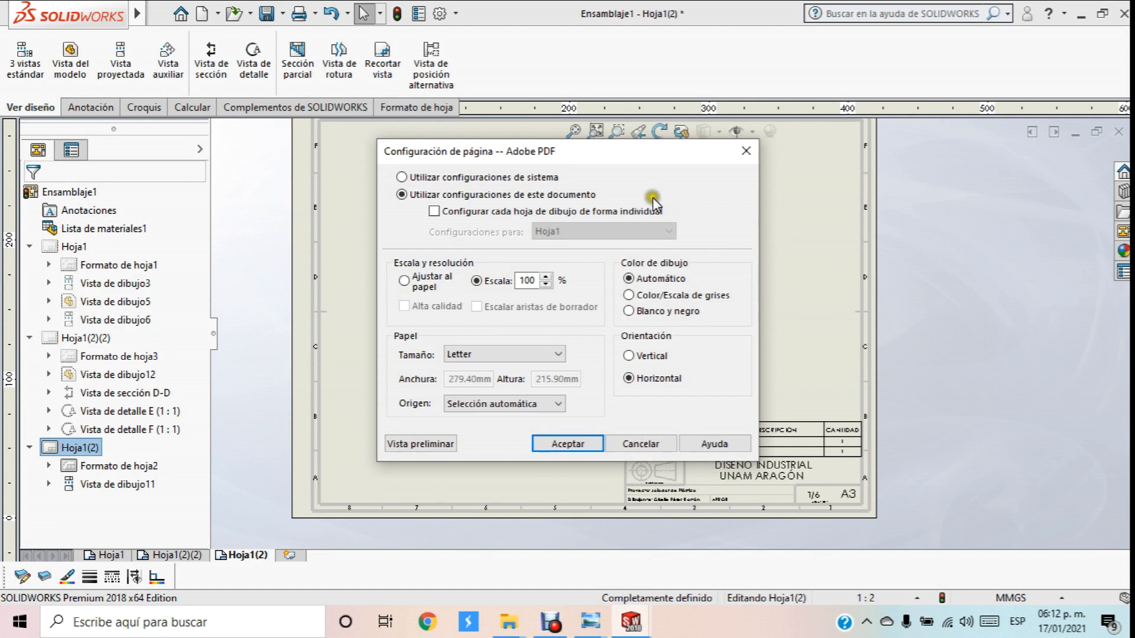
left_click(406, 281)
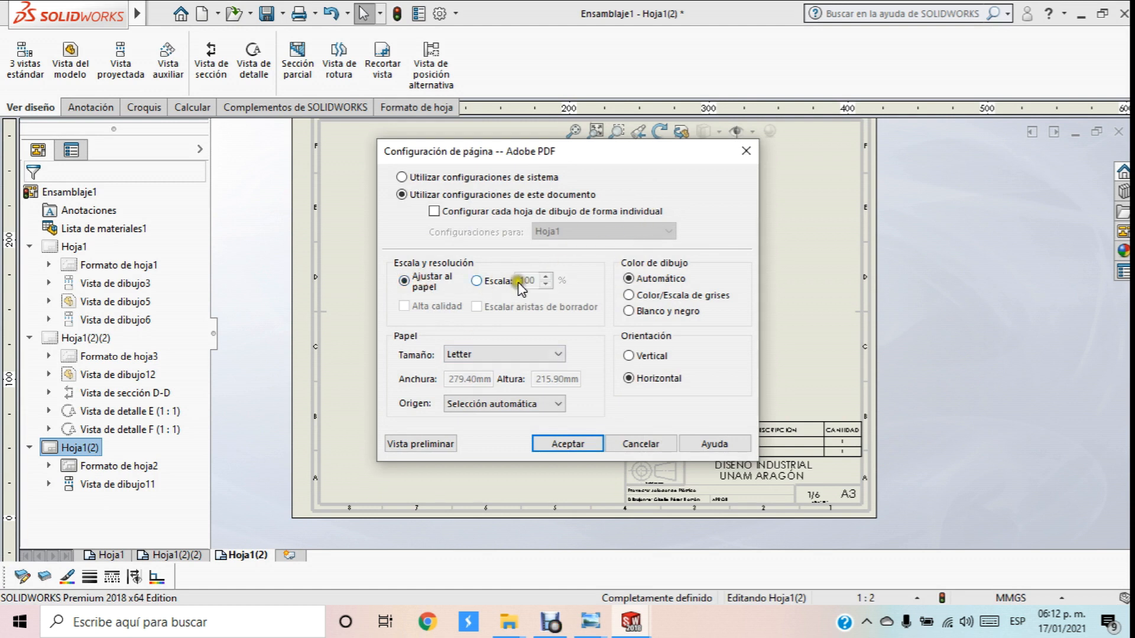
left_click(442, 444)
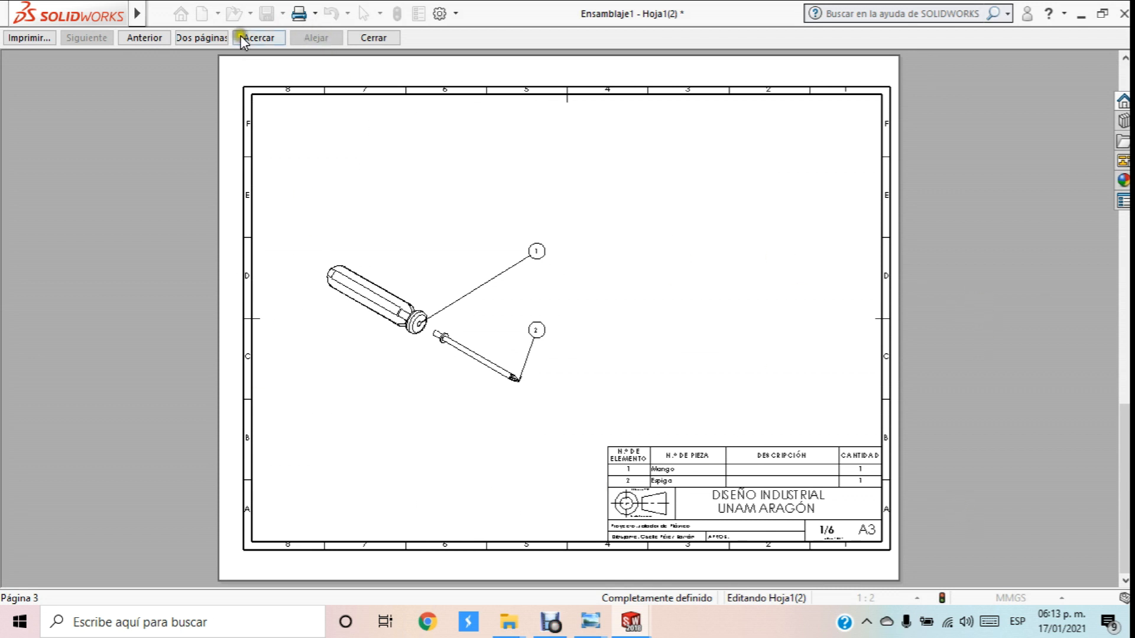
Print all sheets with the Adobe PDF printer, saving the file as "plano prueba" in the Desarmador folder
left_click(40, 33)
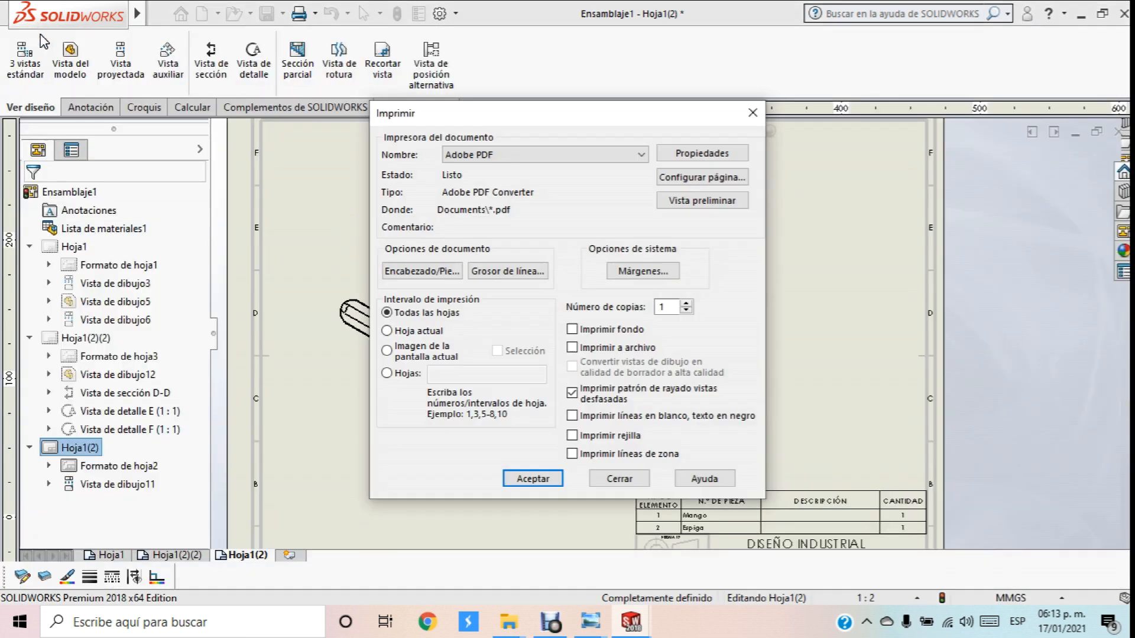
left_click(539, 476)
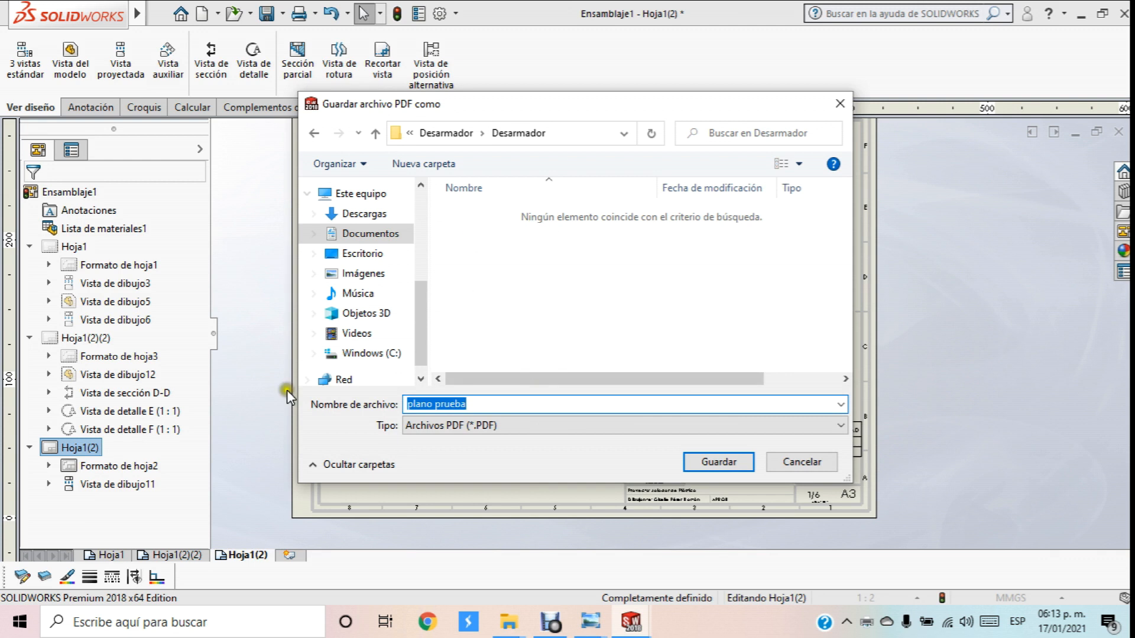
left_click(717, 461)
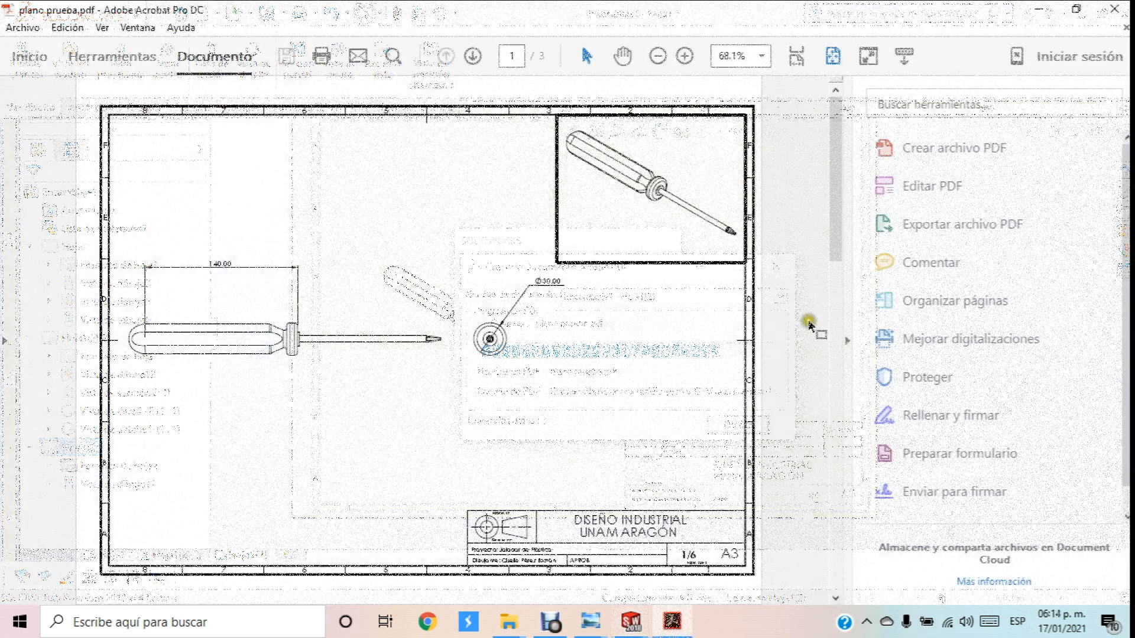
Examine all three pages of plano prueba.pdf in Adobe Acrobat, checking the views, details, balloons and title blocks
scroll(766, 360, "down", 2)
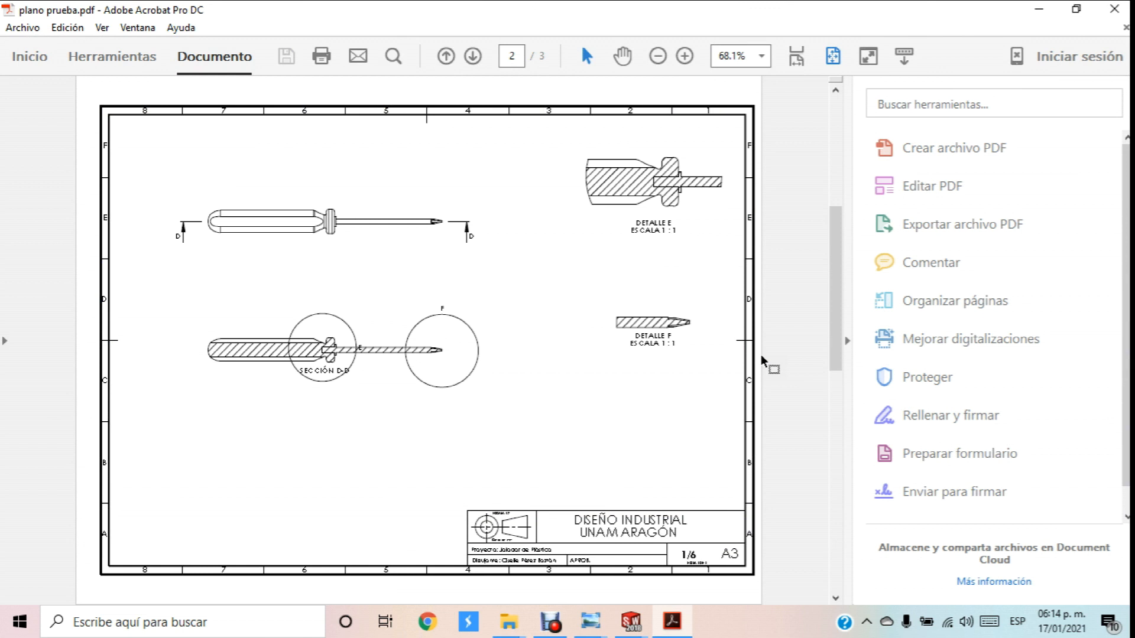
scroll(763, 361, "down", 2)
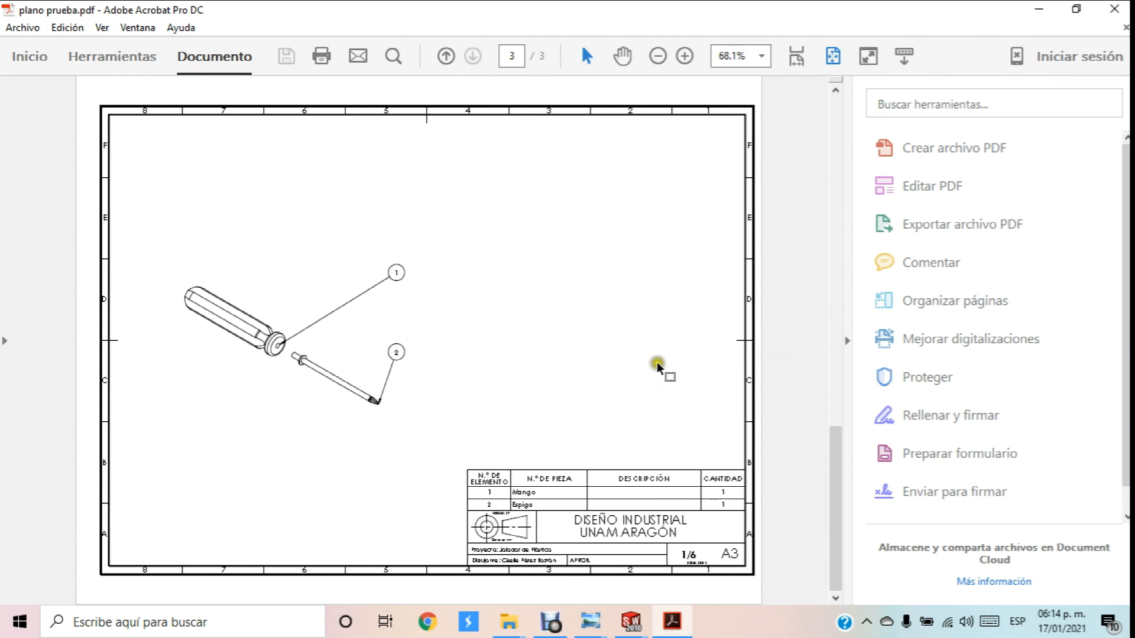
scroll(643, 369, "up", 2)
scroll(641, 363, "down", 2)
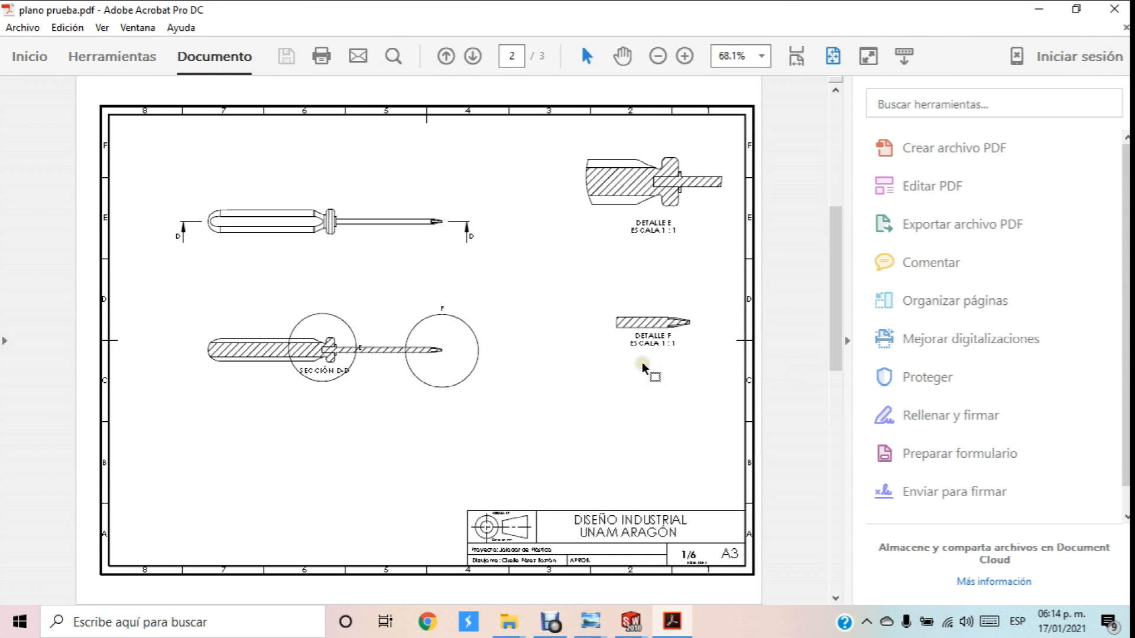
scroll(642, 364, "down", 2)
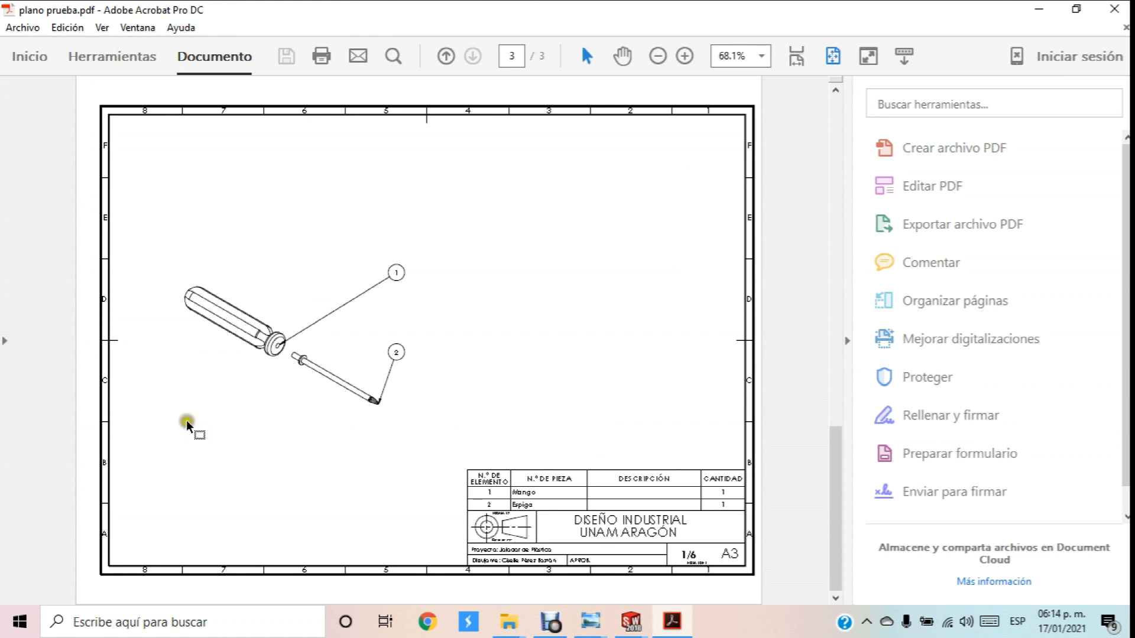
scroll(464, 373, "up", 2)
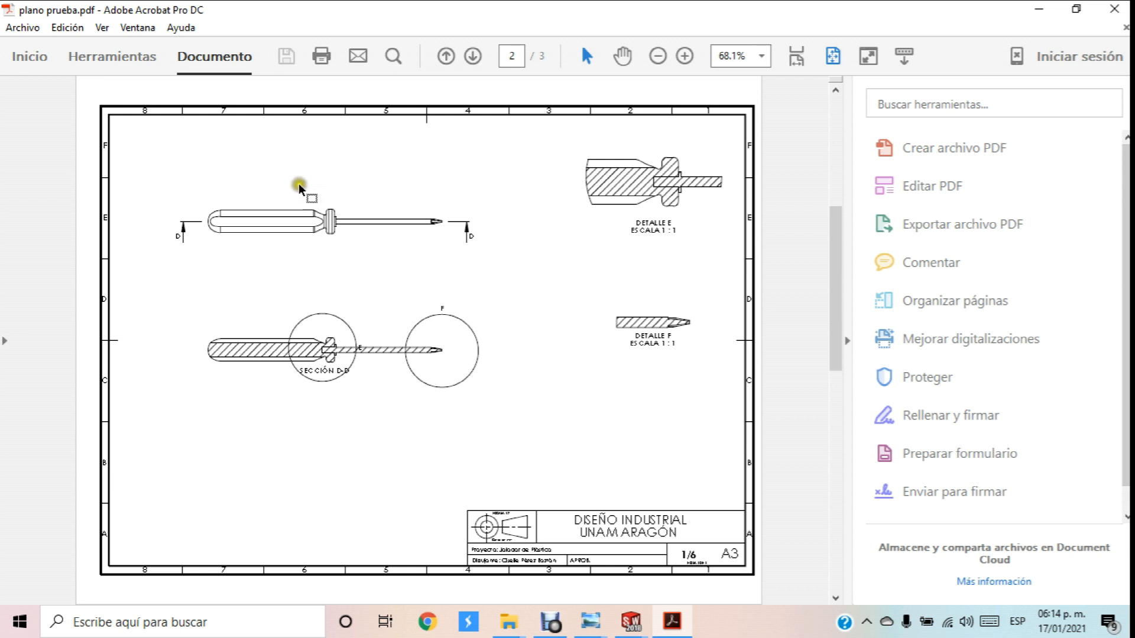
scroll(506, 324, "up", 2)
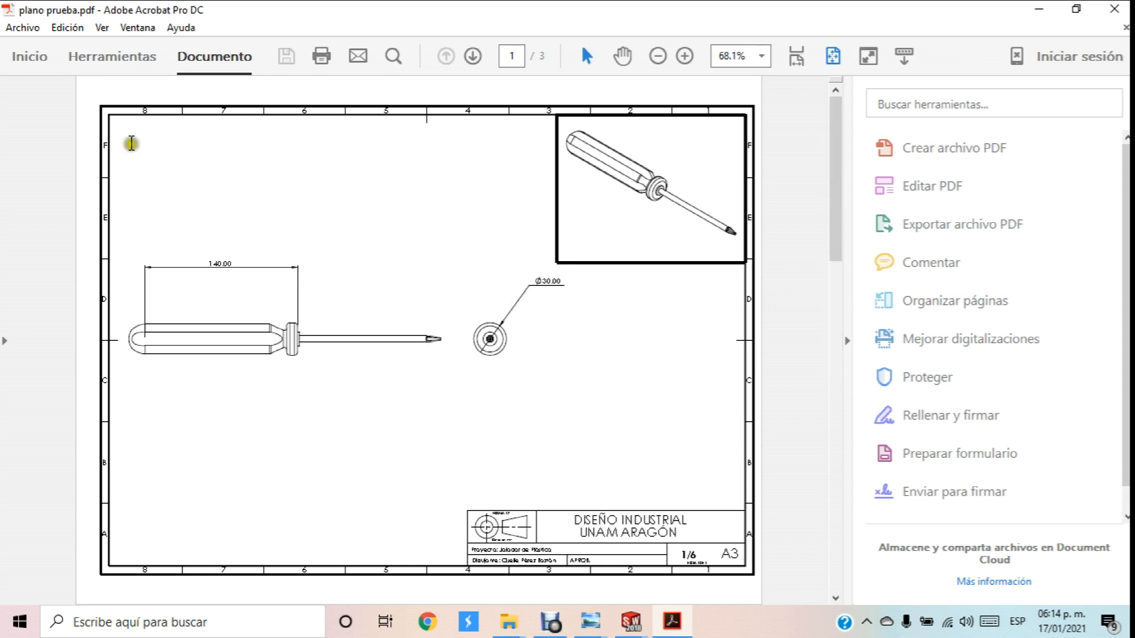